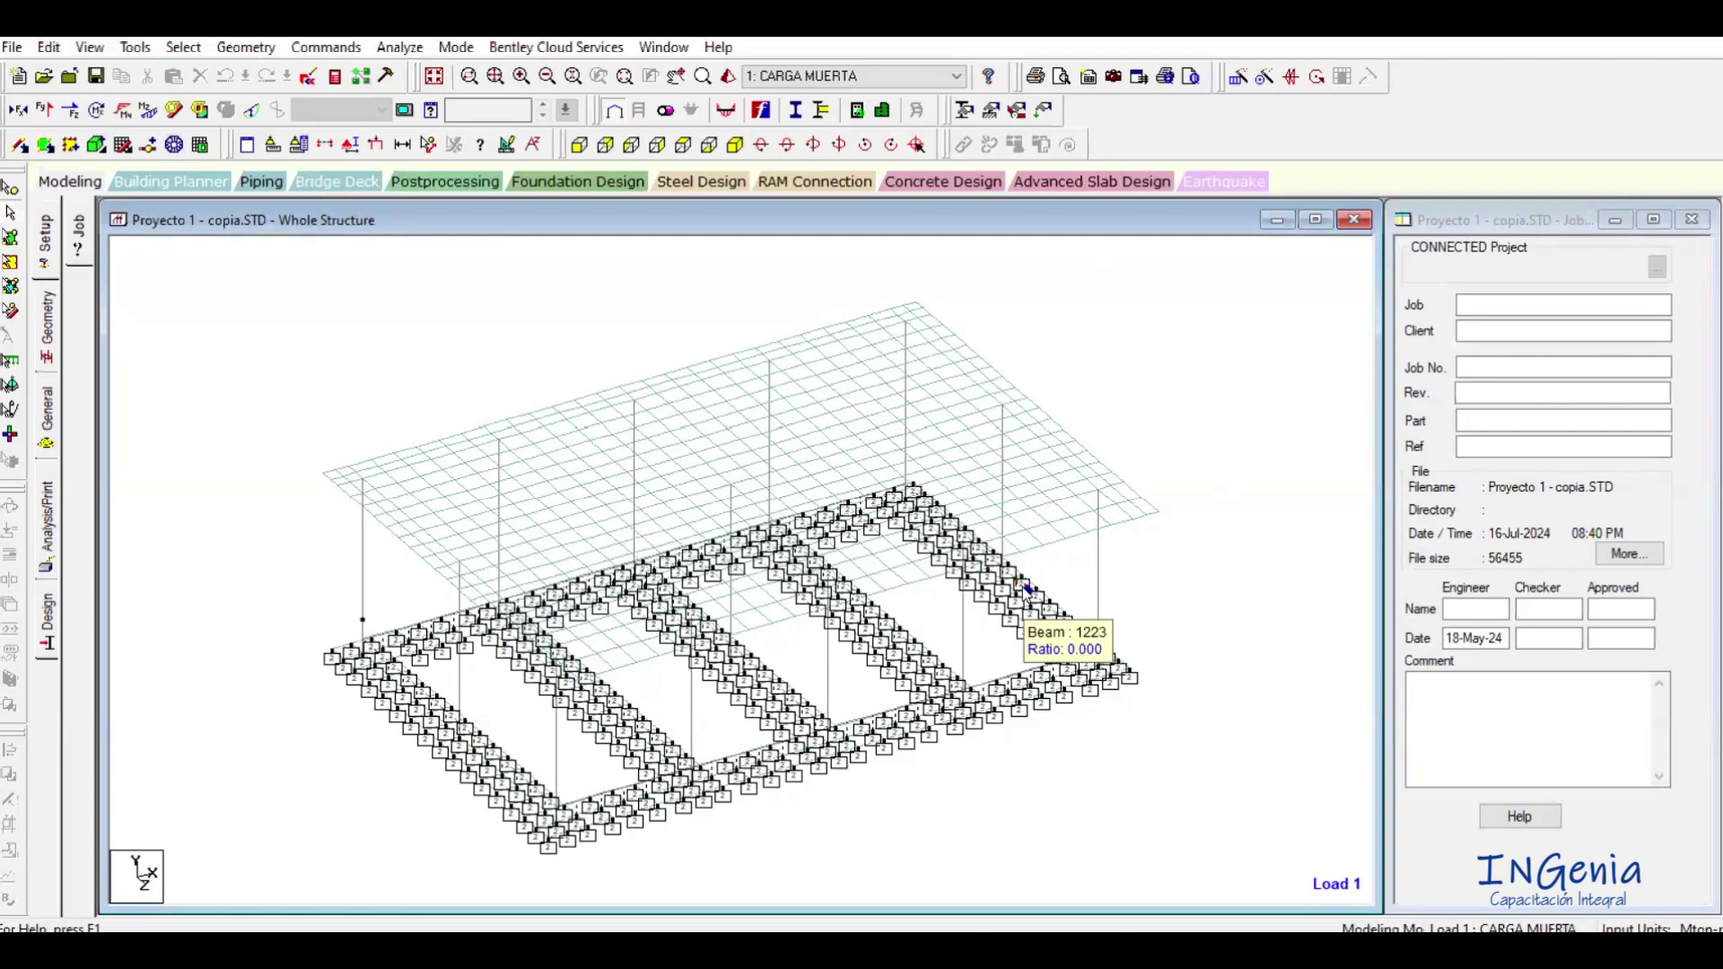
Switch to the concrete standard PDF in the browser and locate section 16.7.9 on pipes and ducts embedded in concrete, marking its heading.
{"action": "key", "text": "alt+Tab"}
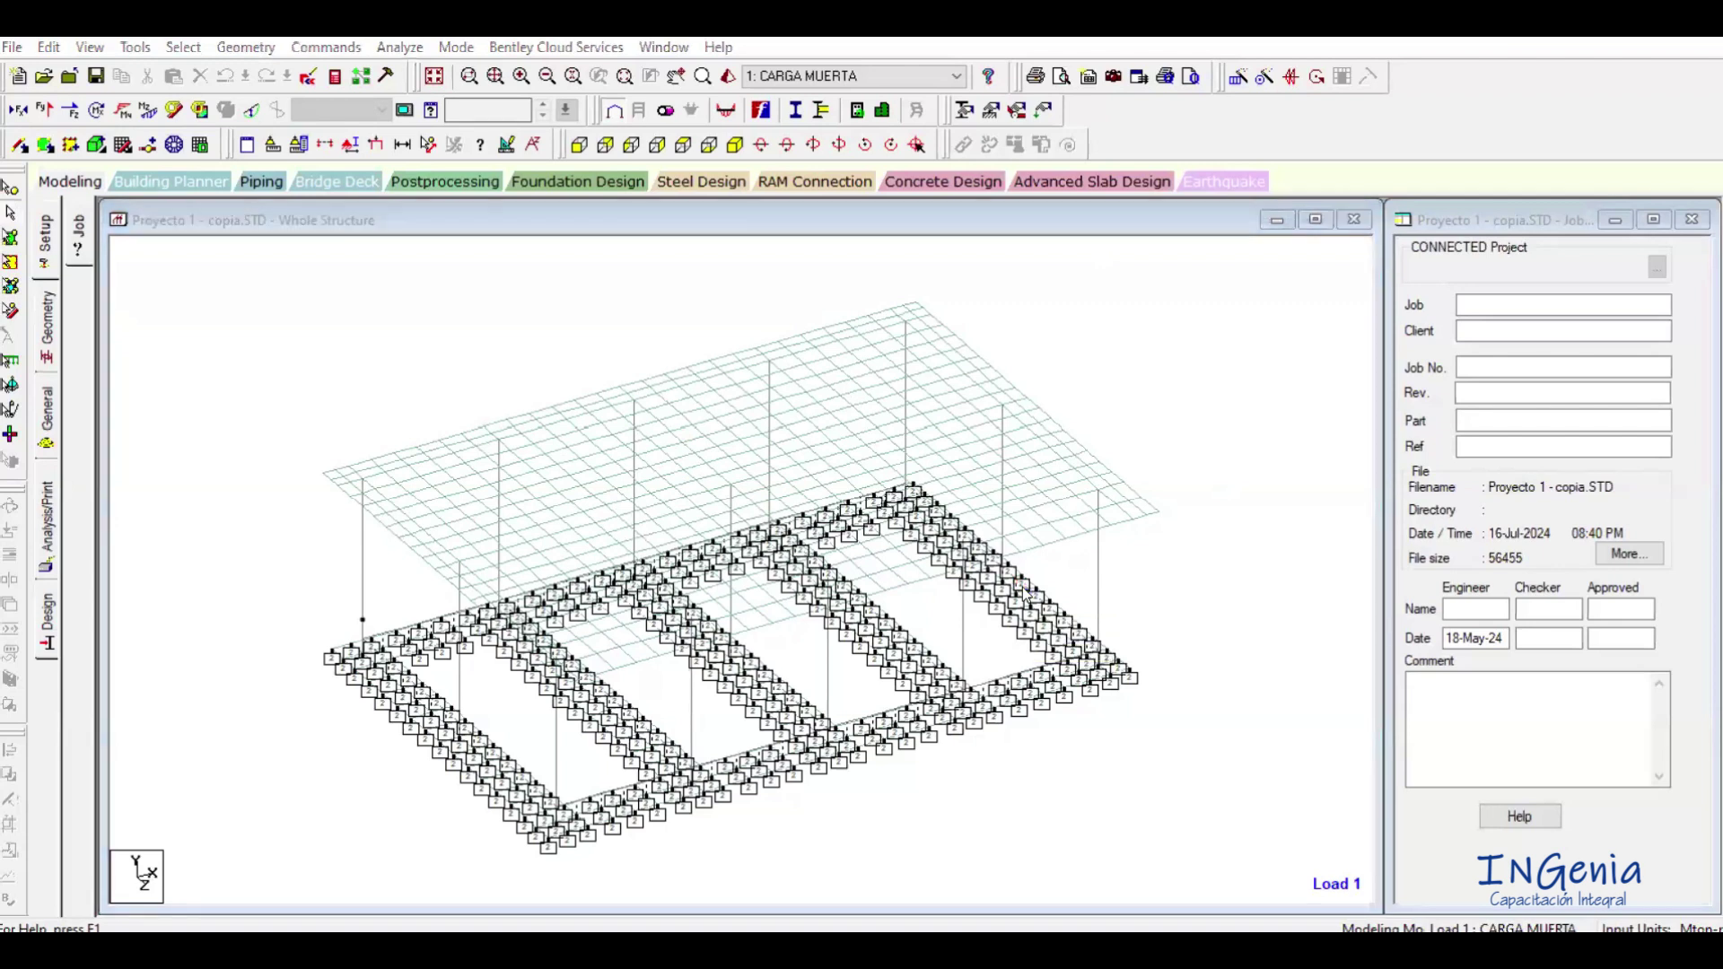
{"action": "left_click", "coordinate": [1222, 423]}
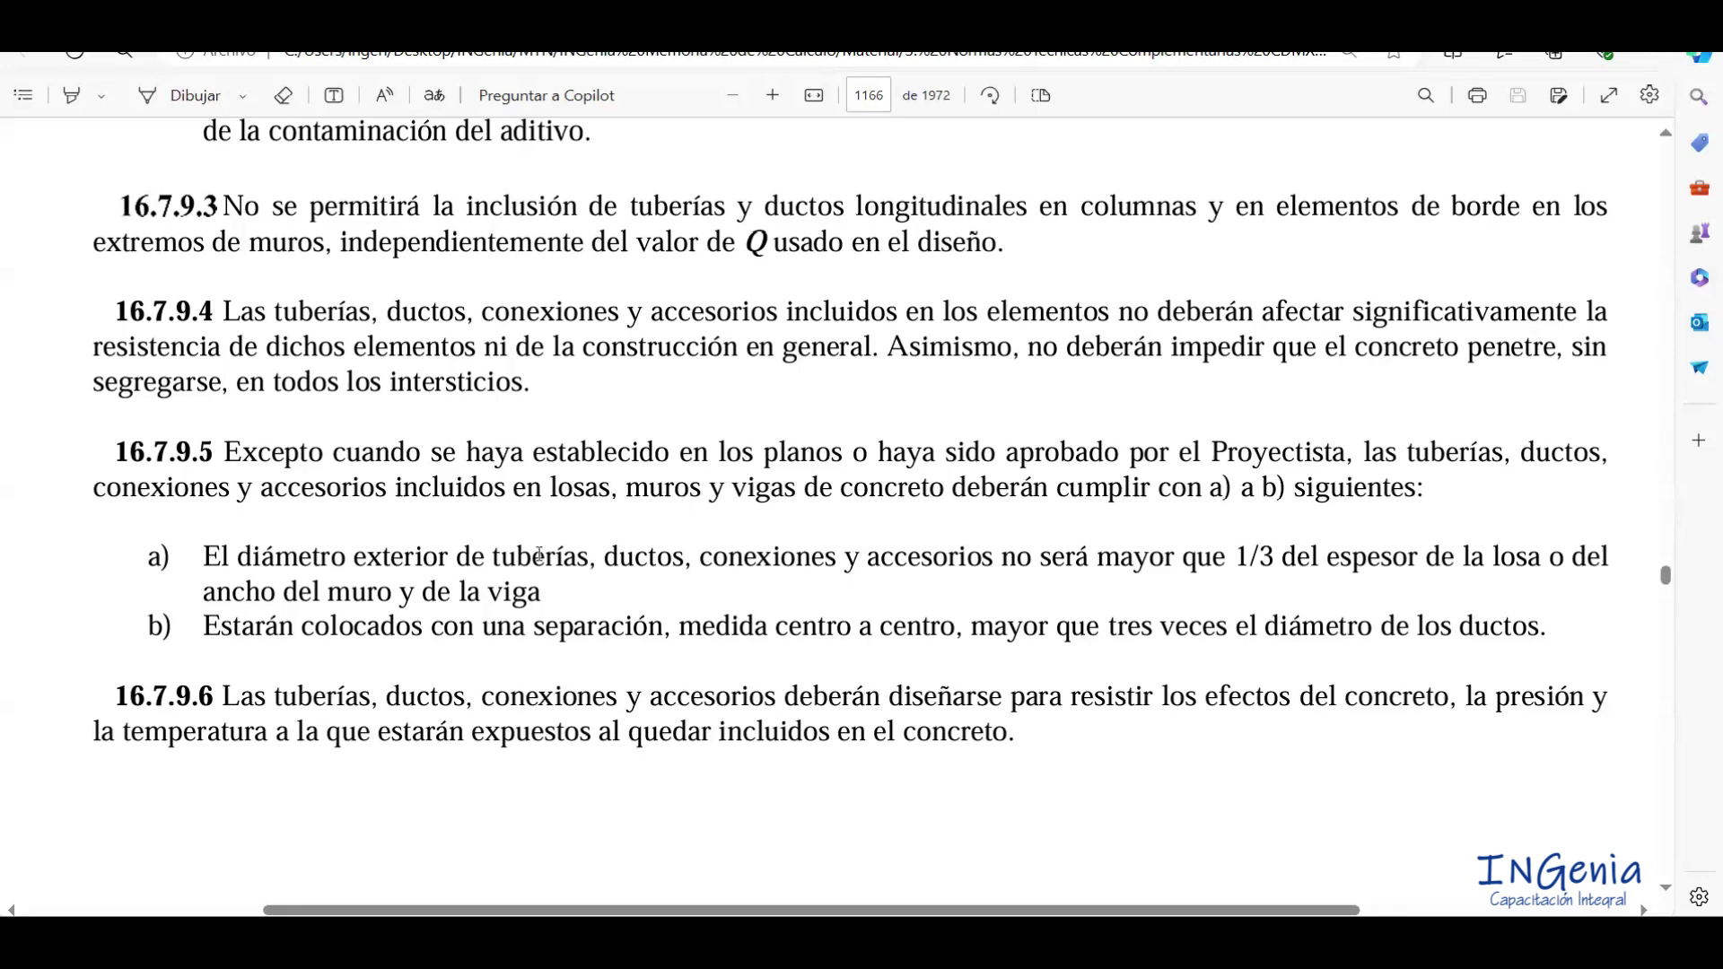
{"action": "scroll", "coordinate": [540, 556], "scroll_direction": "up", "scroll_amount": 9}
{"action": "scroll", "coordinate": [539, 557], "scroll_direction": "up", "scroll_amount": 10}
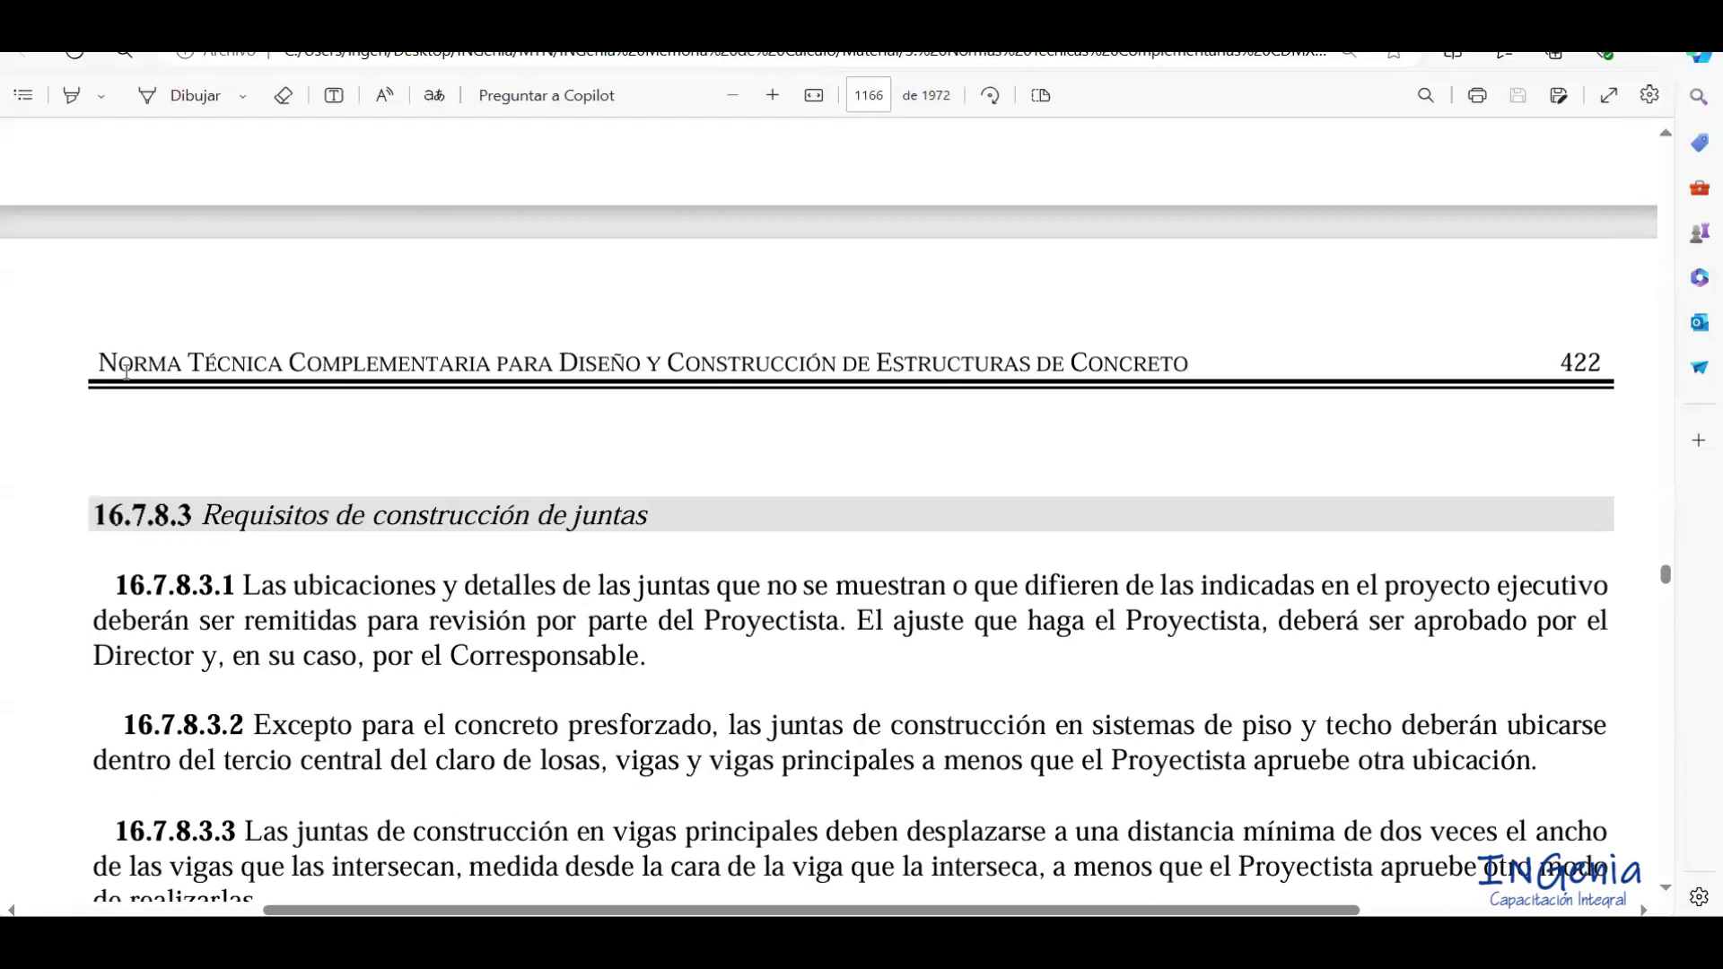
{"action": "left_click_drag", "start_coordinate": [99, 361], "coordinate": [1213, 389]}
{"action": "scroll", "coordinate": [300, 528], "scroll_direction": "down", "scroll_amount": 1}
{"action": "scroll", "coordinate": [300, 527], "scroll_direction": "down", "scroll_amount": 6}
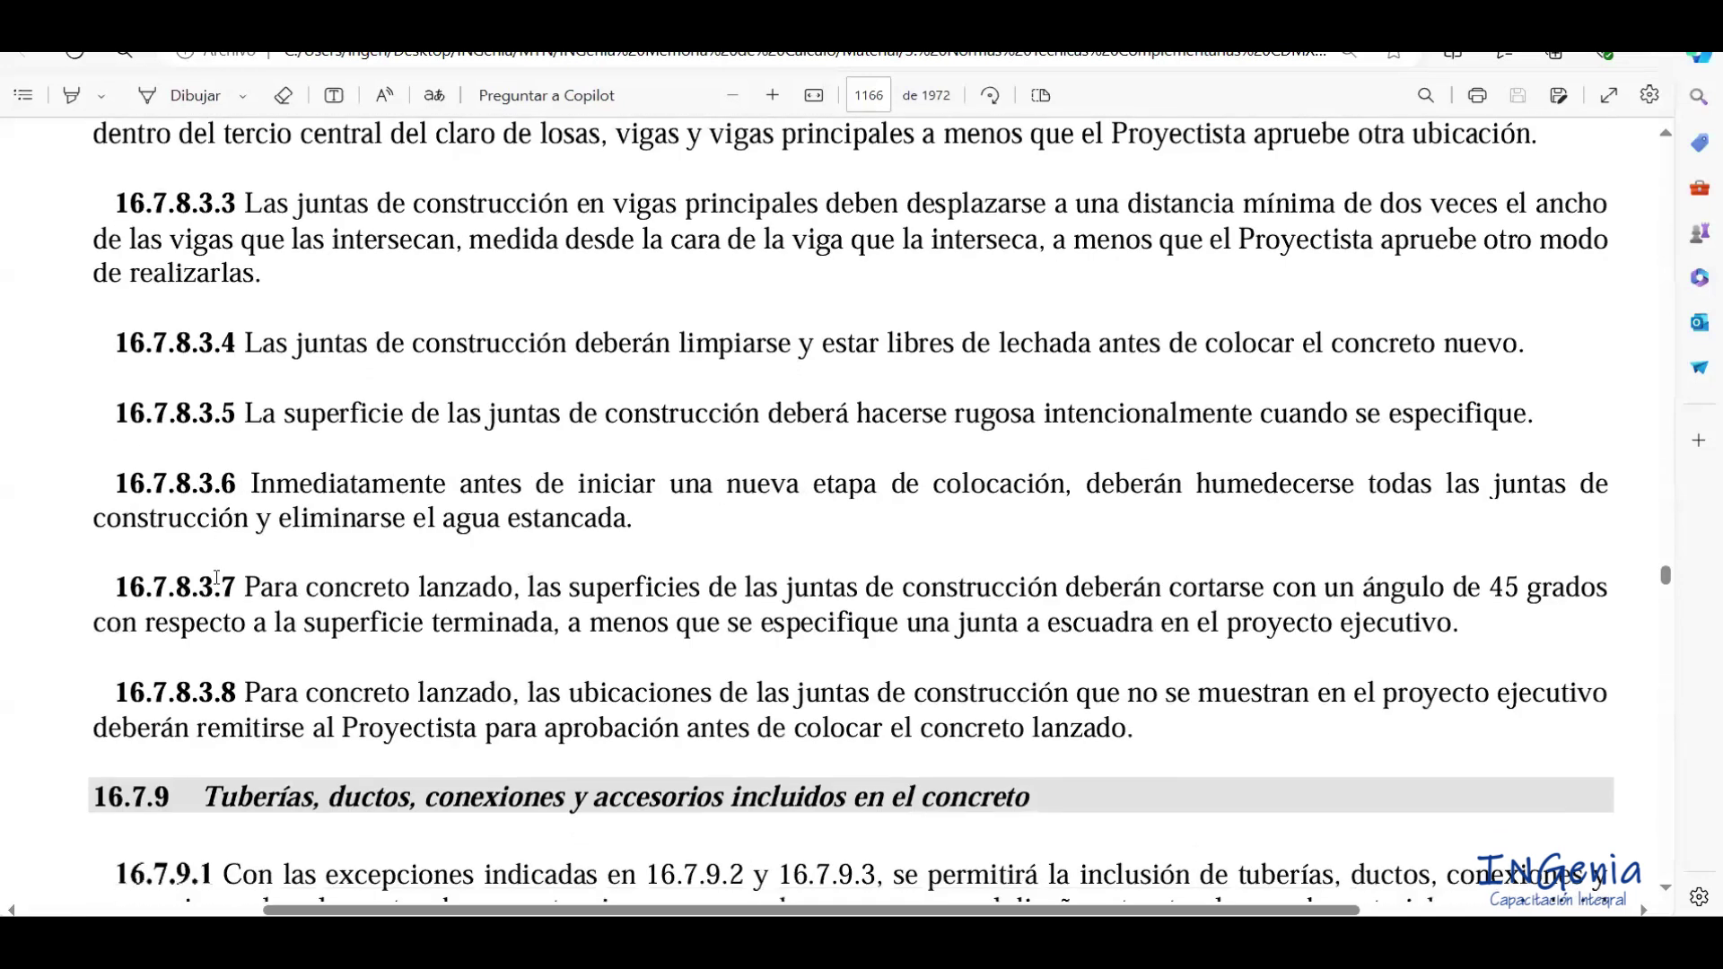
{"action": "scroll", "coordinate": [216, 579], "scroll_direction": "down", "scroll_amount": 3}
{"action": "left_click_drag", "start_coordinate": [93, 448], "coordinate": [180, 455]}
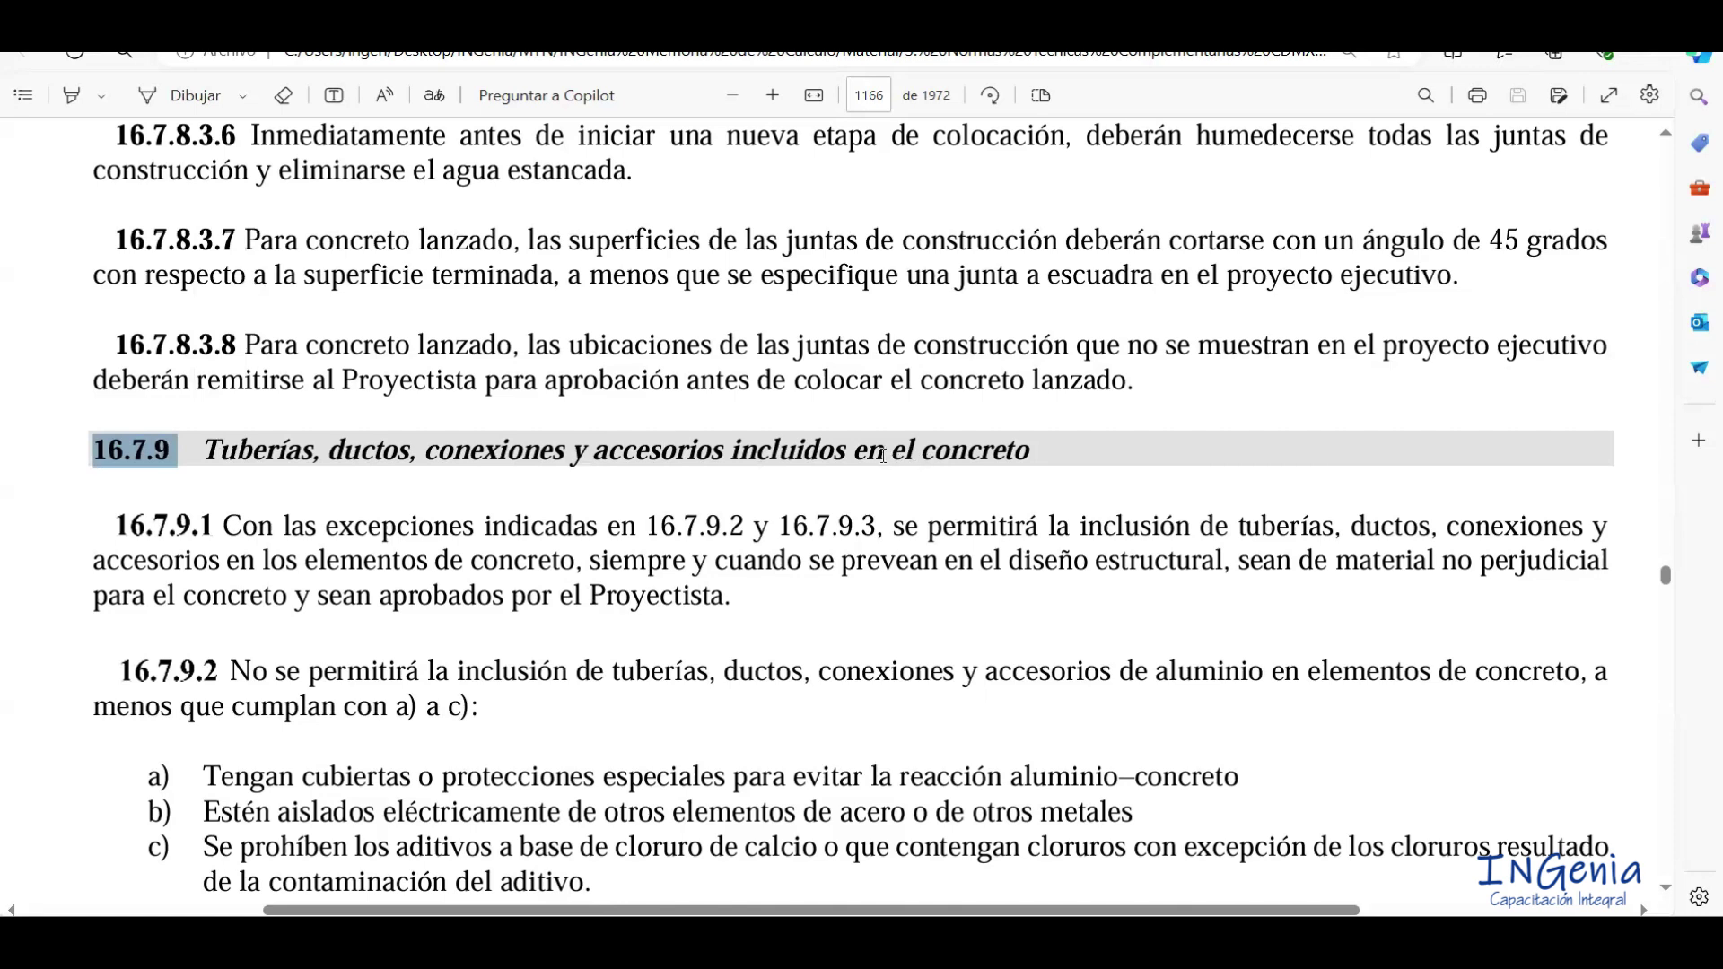
{"action": "left_click_drag", "start_coordinate": [857, 449], "coordinate": [1047, 465]}
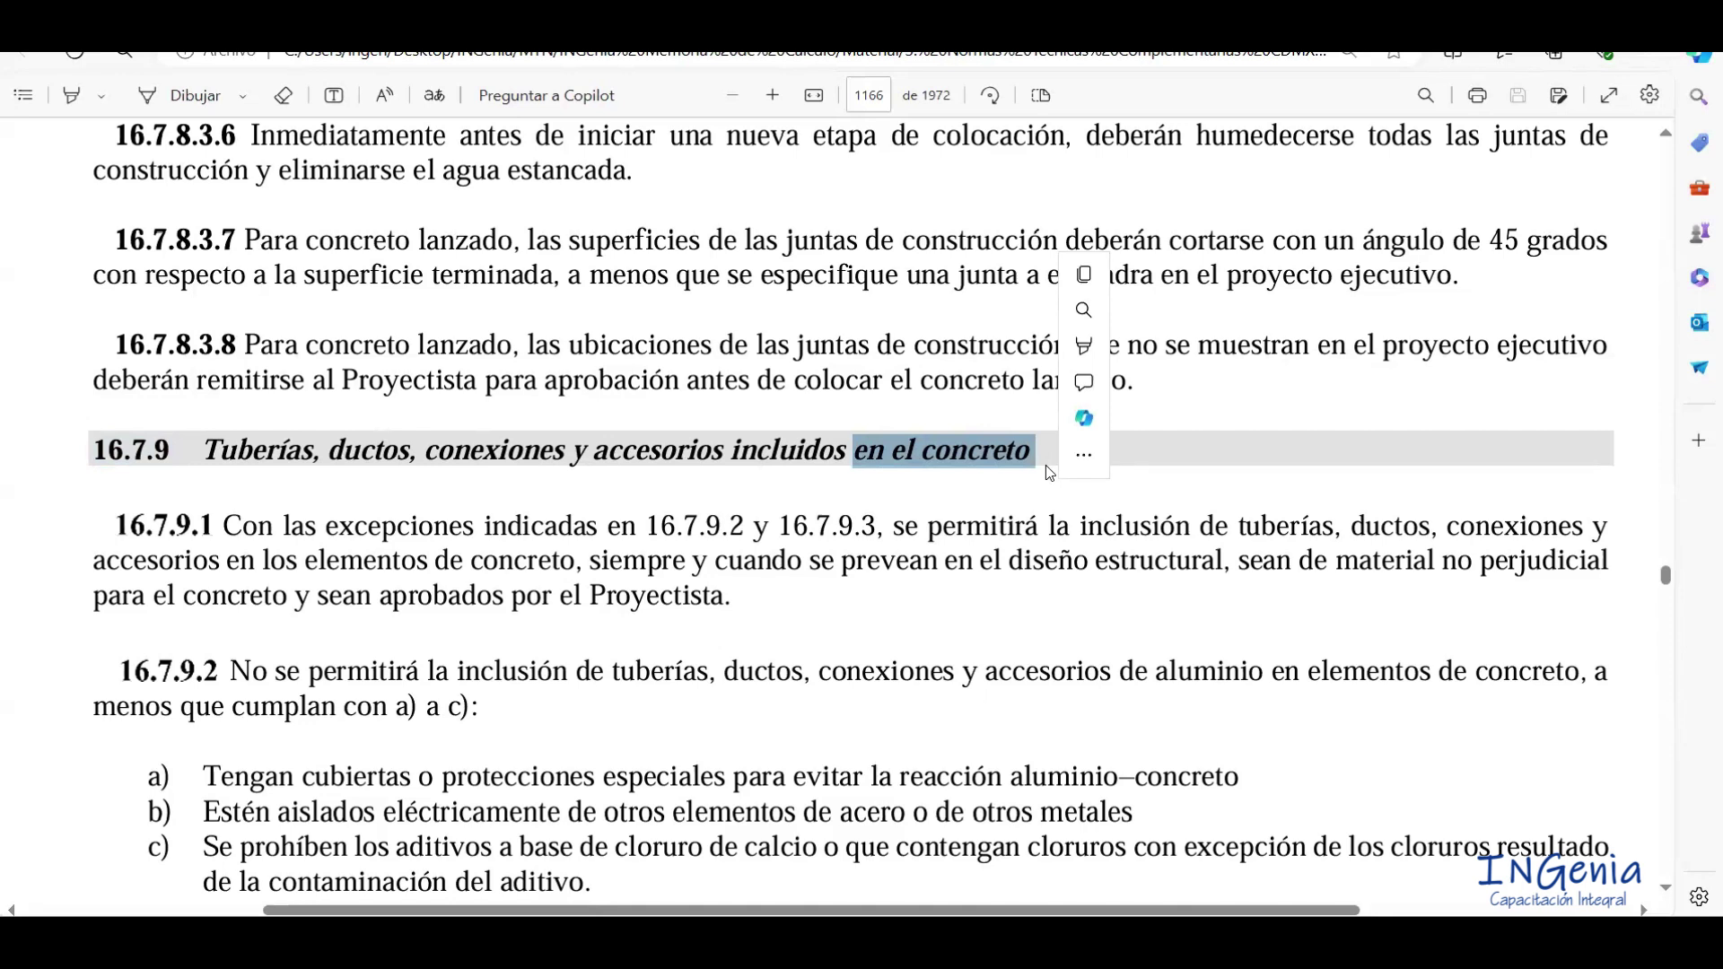
Read clauses 16.7.9.1 to 16.7.9.3, marking the opening of 16.7.9.2 on aluminium pipes and ducts.
{"action": "scroll", "coordinate": [1046, 464], "scroll_direction": "down", "scroll_amount": 1}
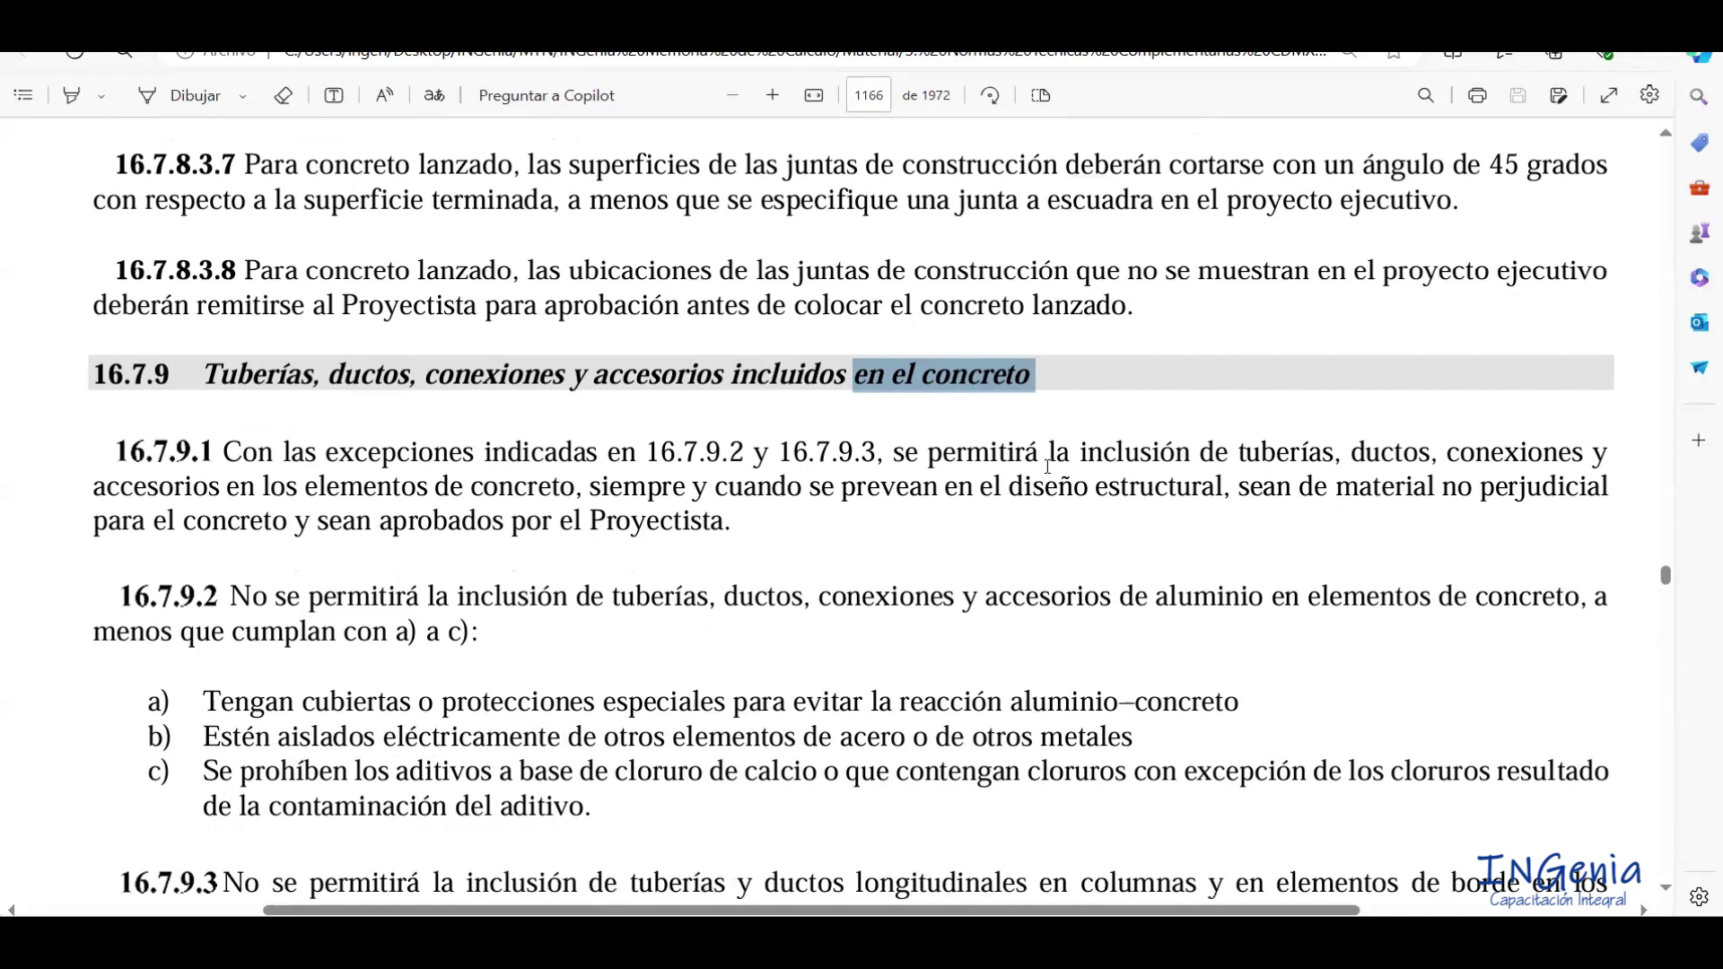
{"action": "scroll", "coordinate": [274, 545], "scroll_direction": "down", "scroll_amount": 1}
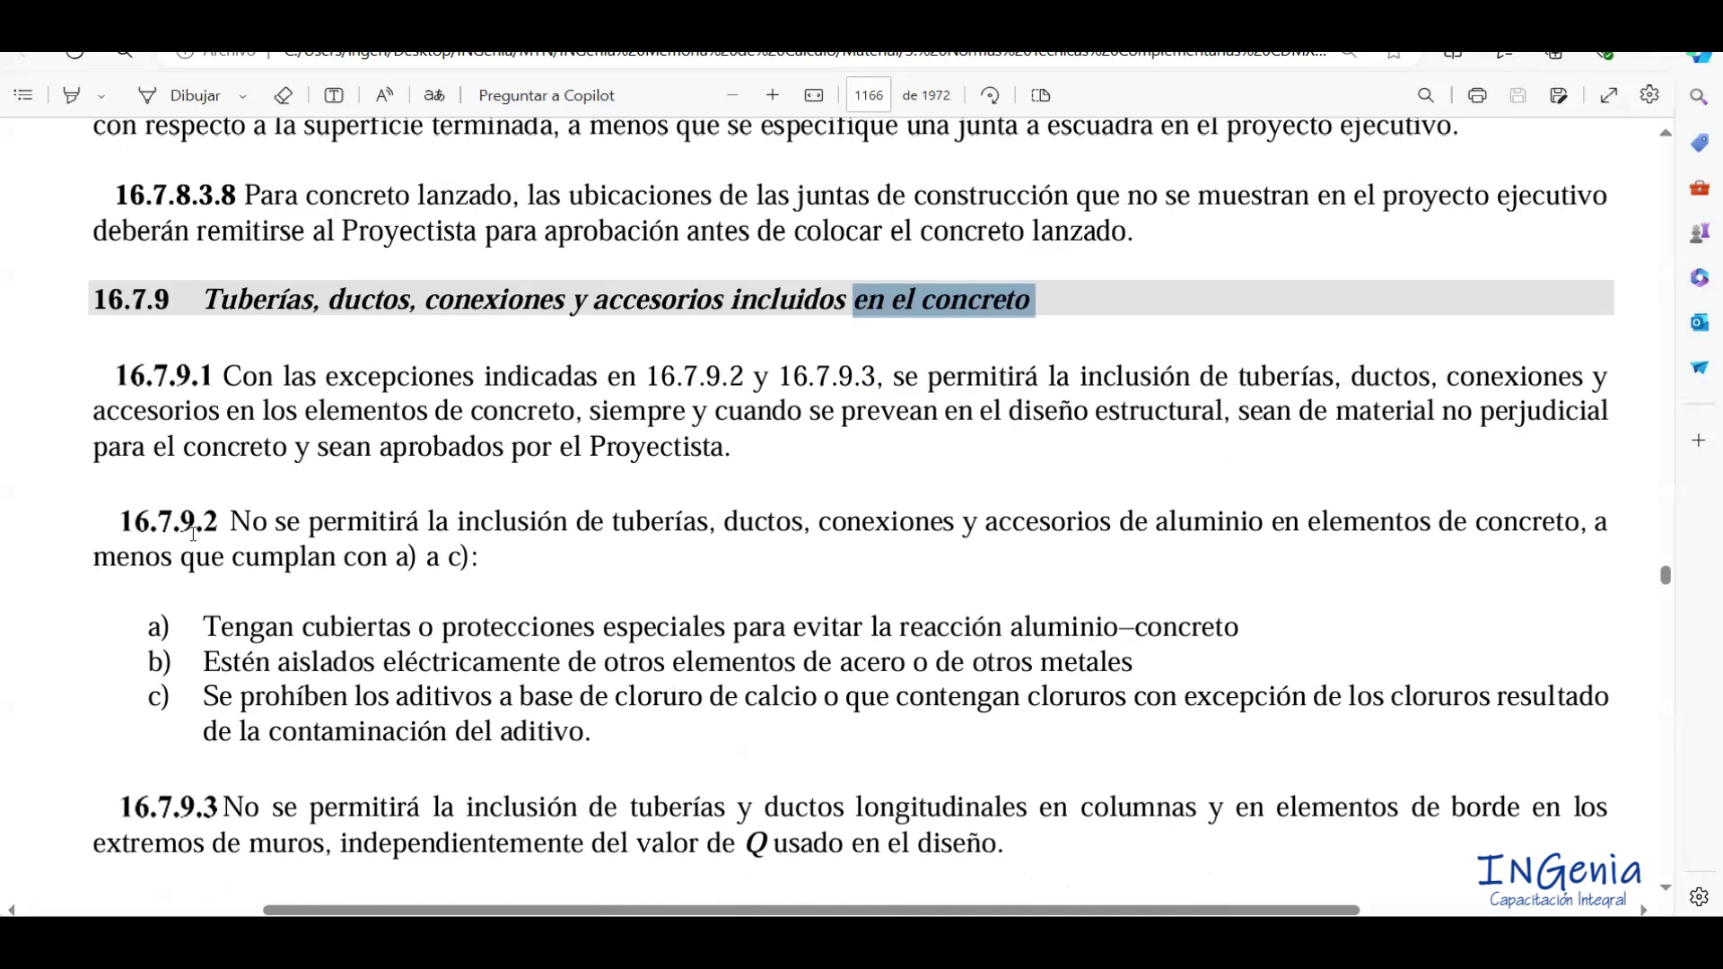
{"action": "left_click_drag", "start_coordinate": [129, 556], "coordinate": [212, 519]}
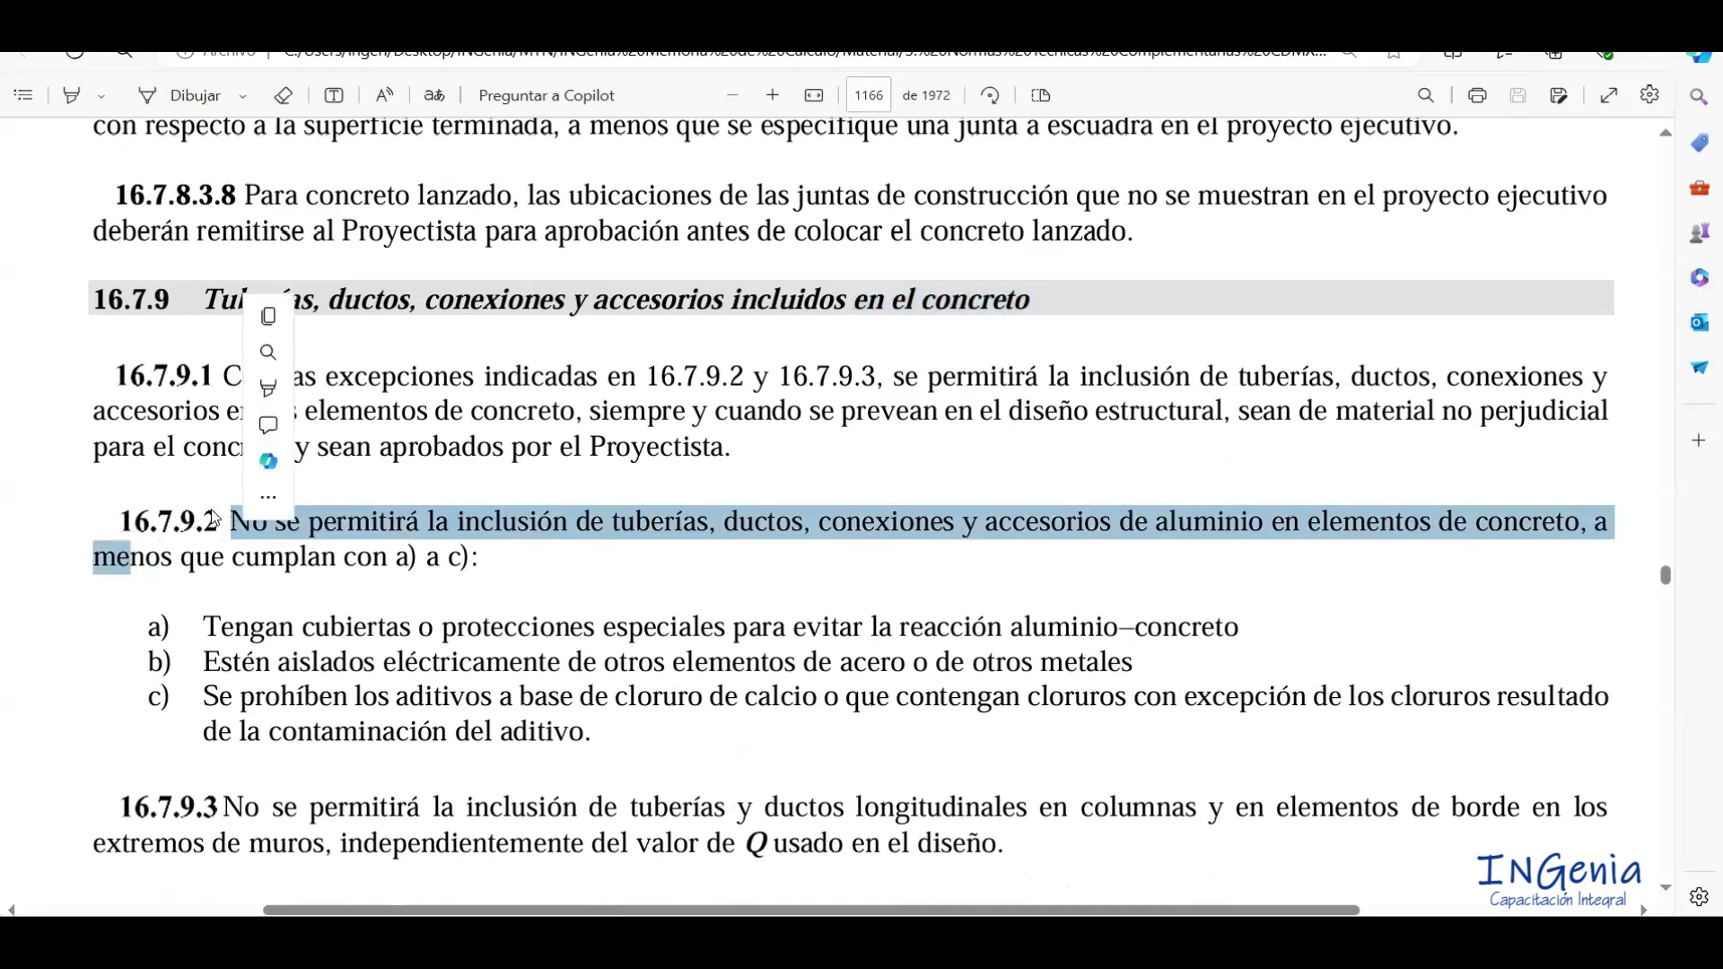
{"action": "left_click", "coordinate": [347, 533]}
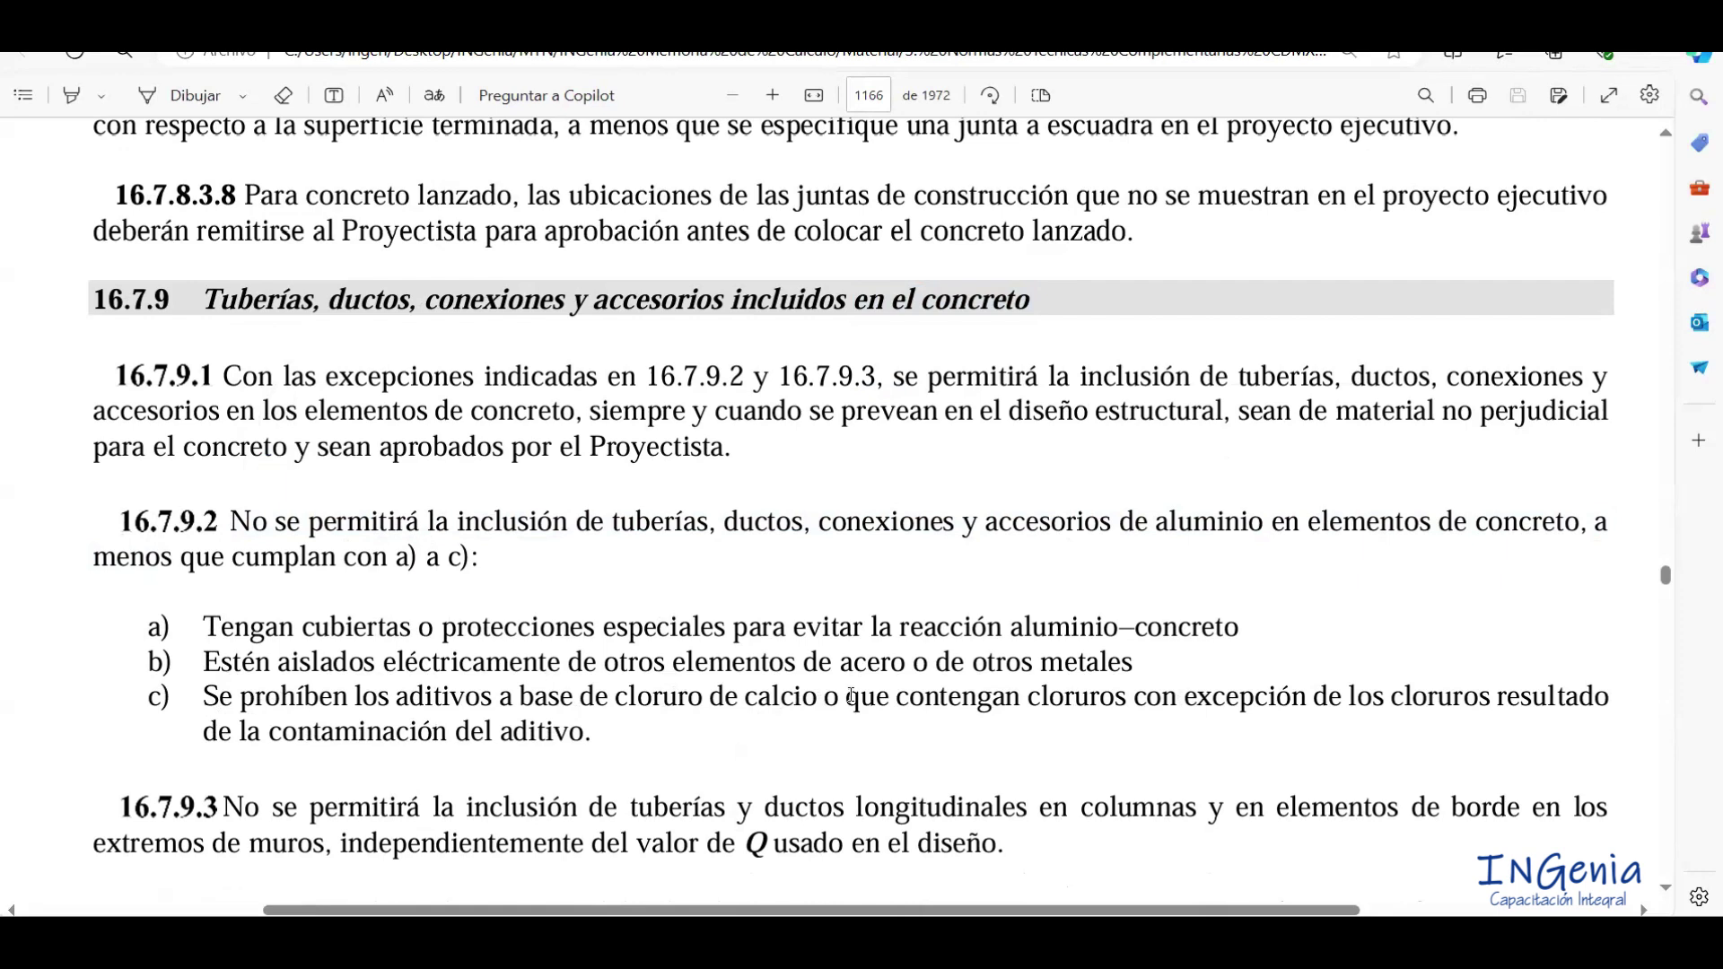
{"action": "scroll", "coordinate": [839, 696], "scroll_direction": "down", "scroll_amount": 6}
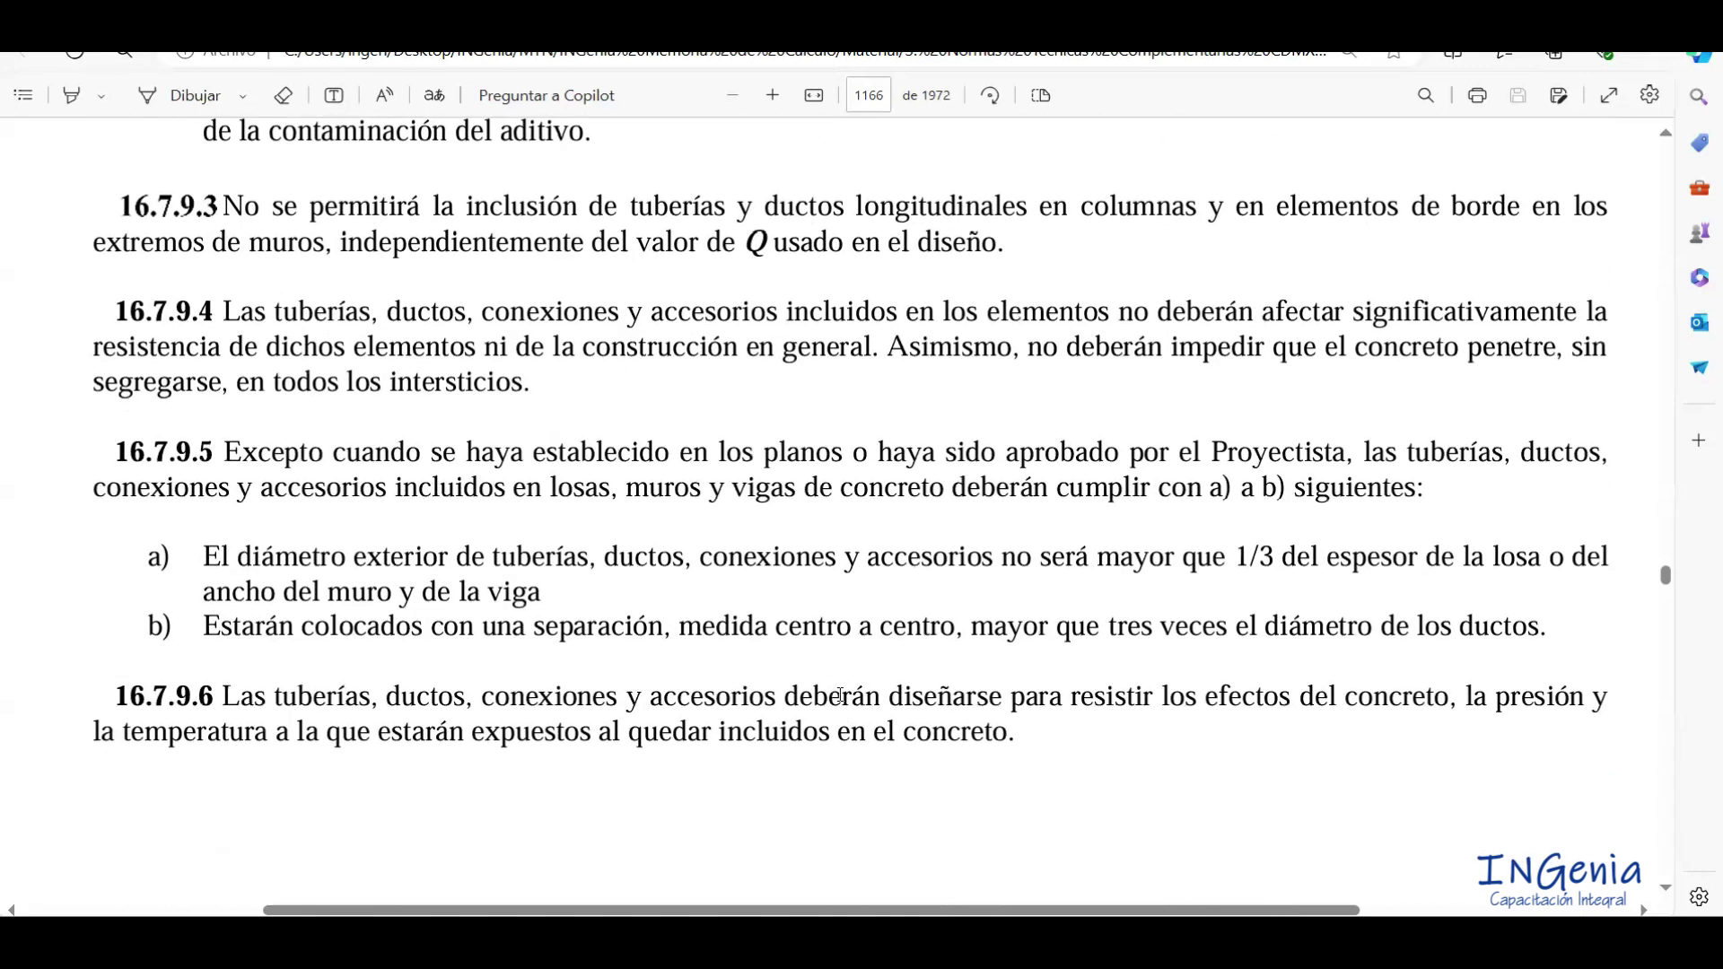
Examine clause 16.7.9.5, marking its opening text, the limit in item a) and the word "viga".
{"action": "scroll", "coordinate": [840, 696], "scroll_direction": "up", "scroll_amount": 1}
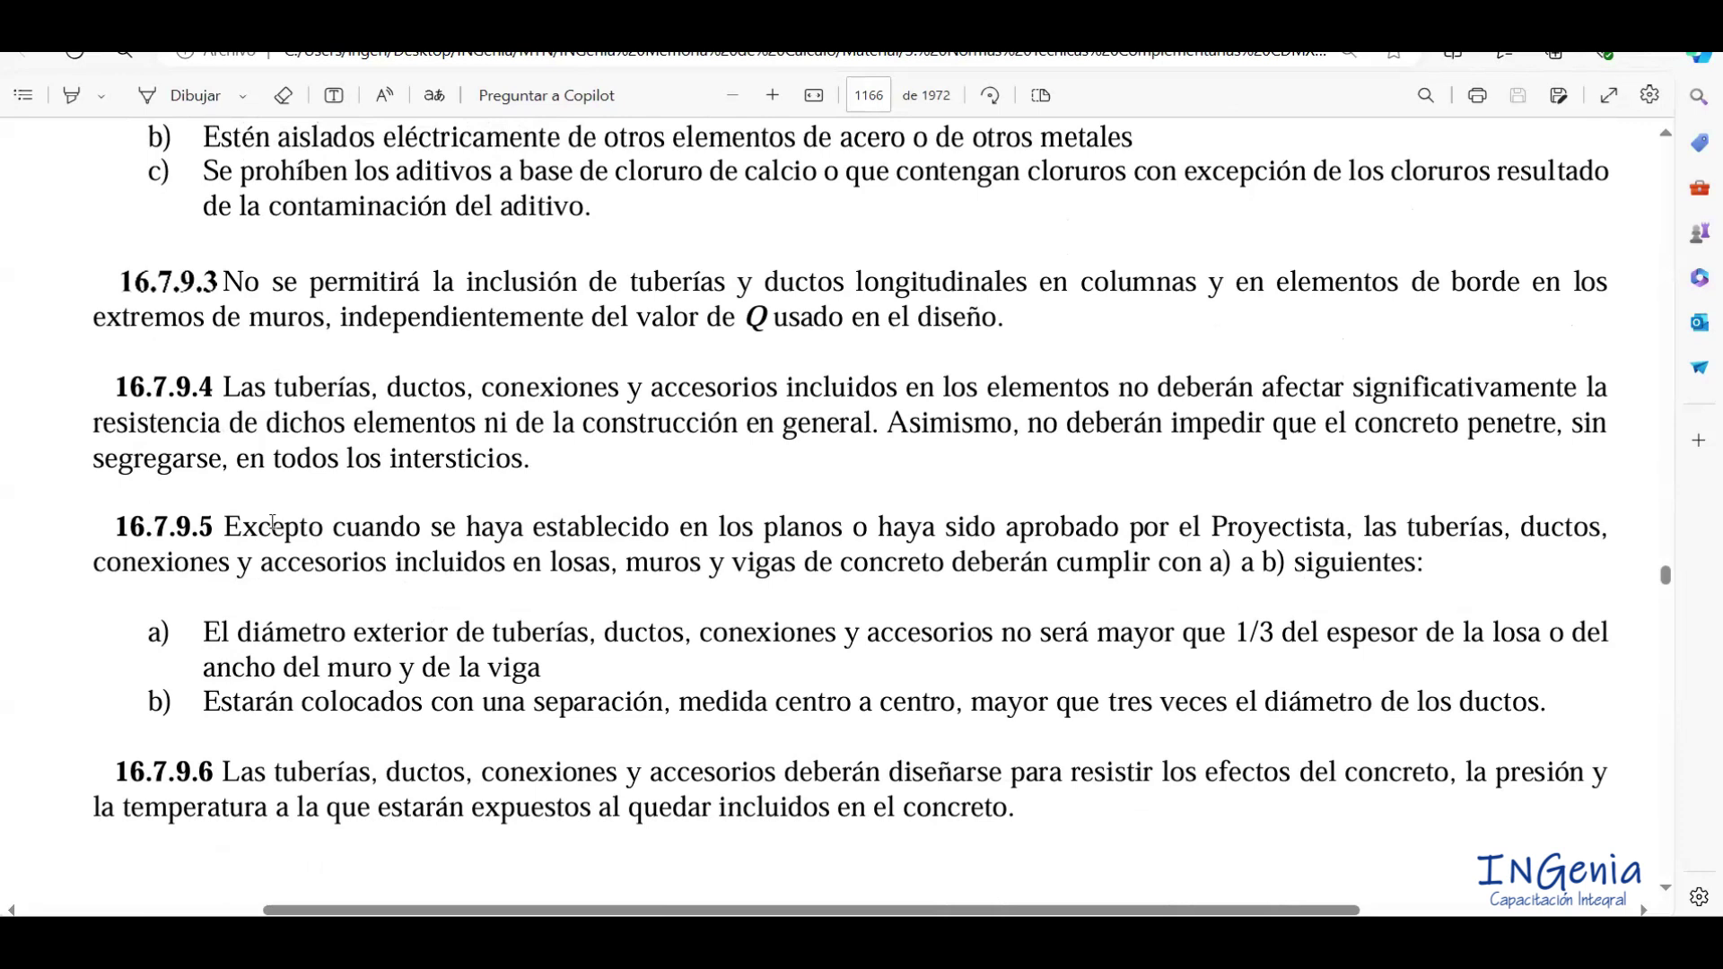
{"action": "left_click_drag", "start_coordinate": [225, 527], "coordinate": [1137, 593]}
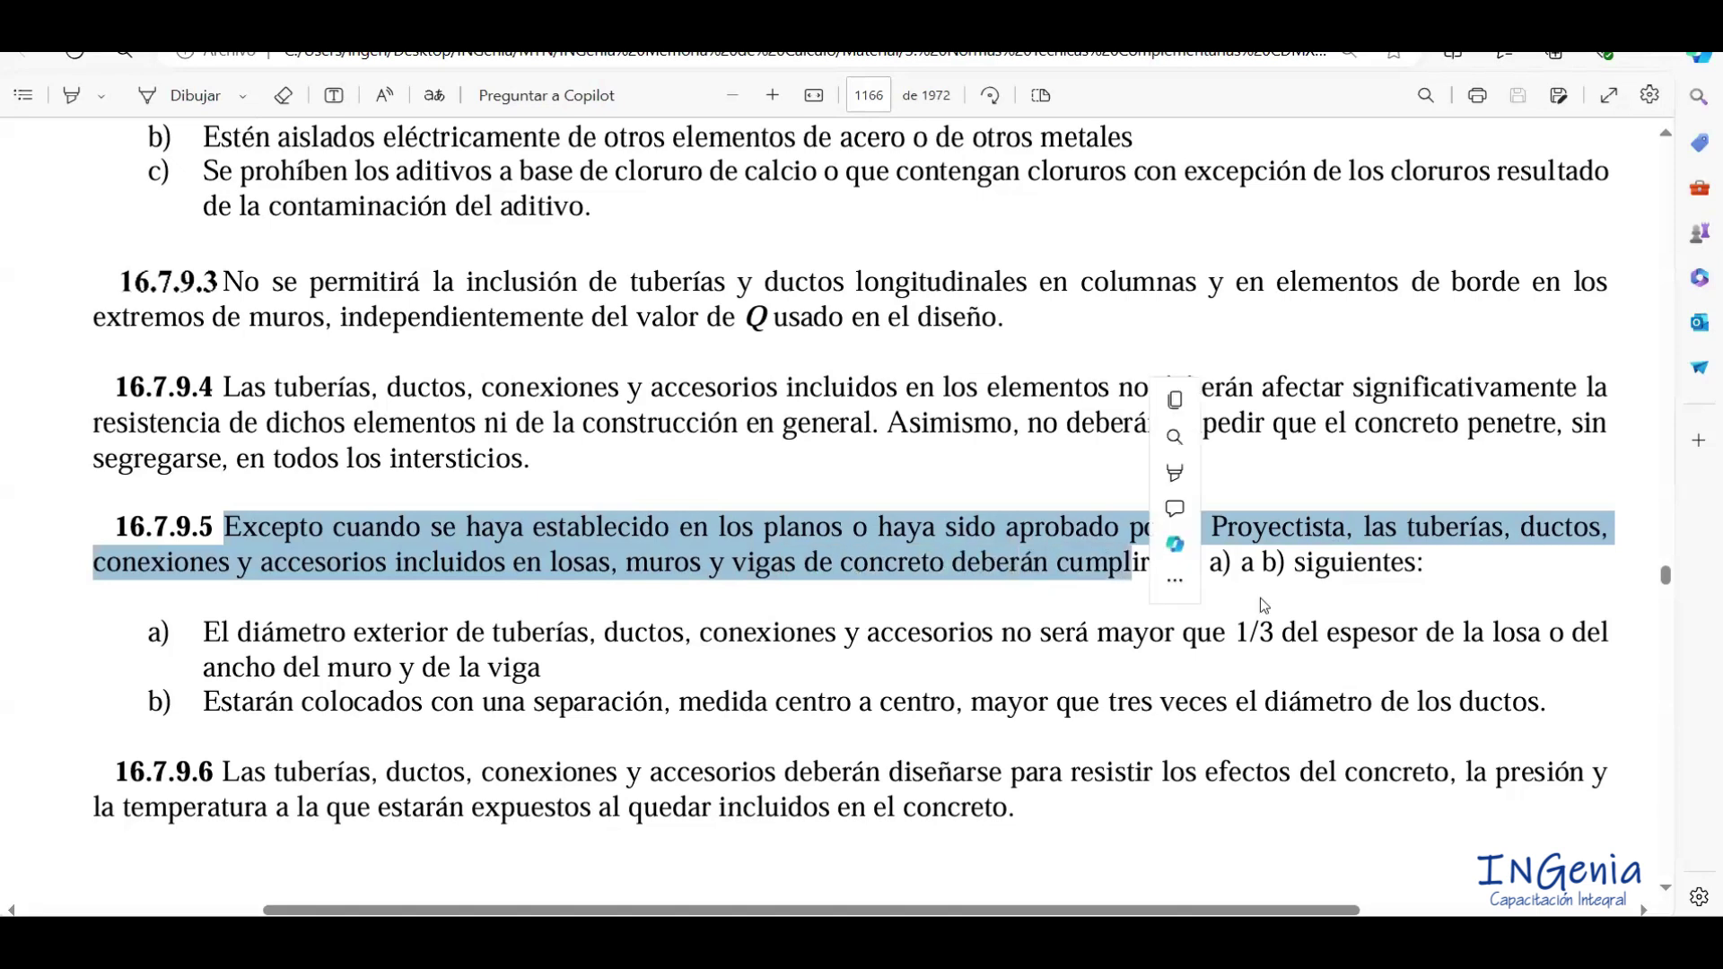
{"action": "left_click", "coordinate": [1418, 576]}
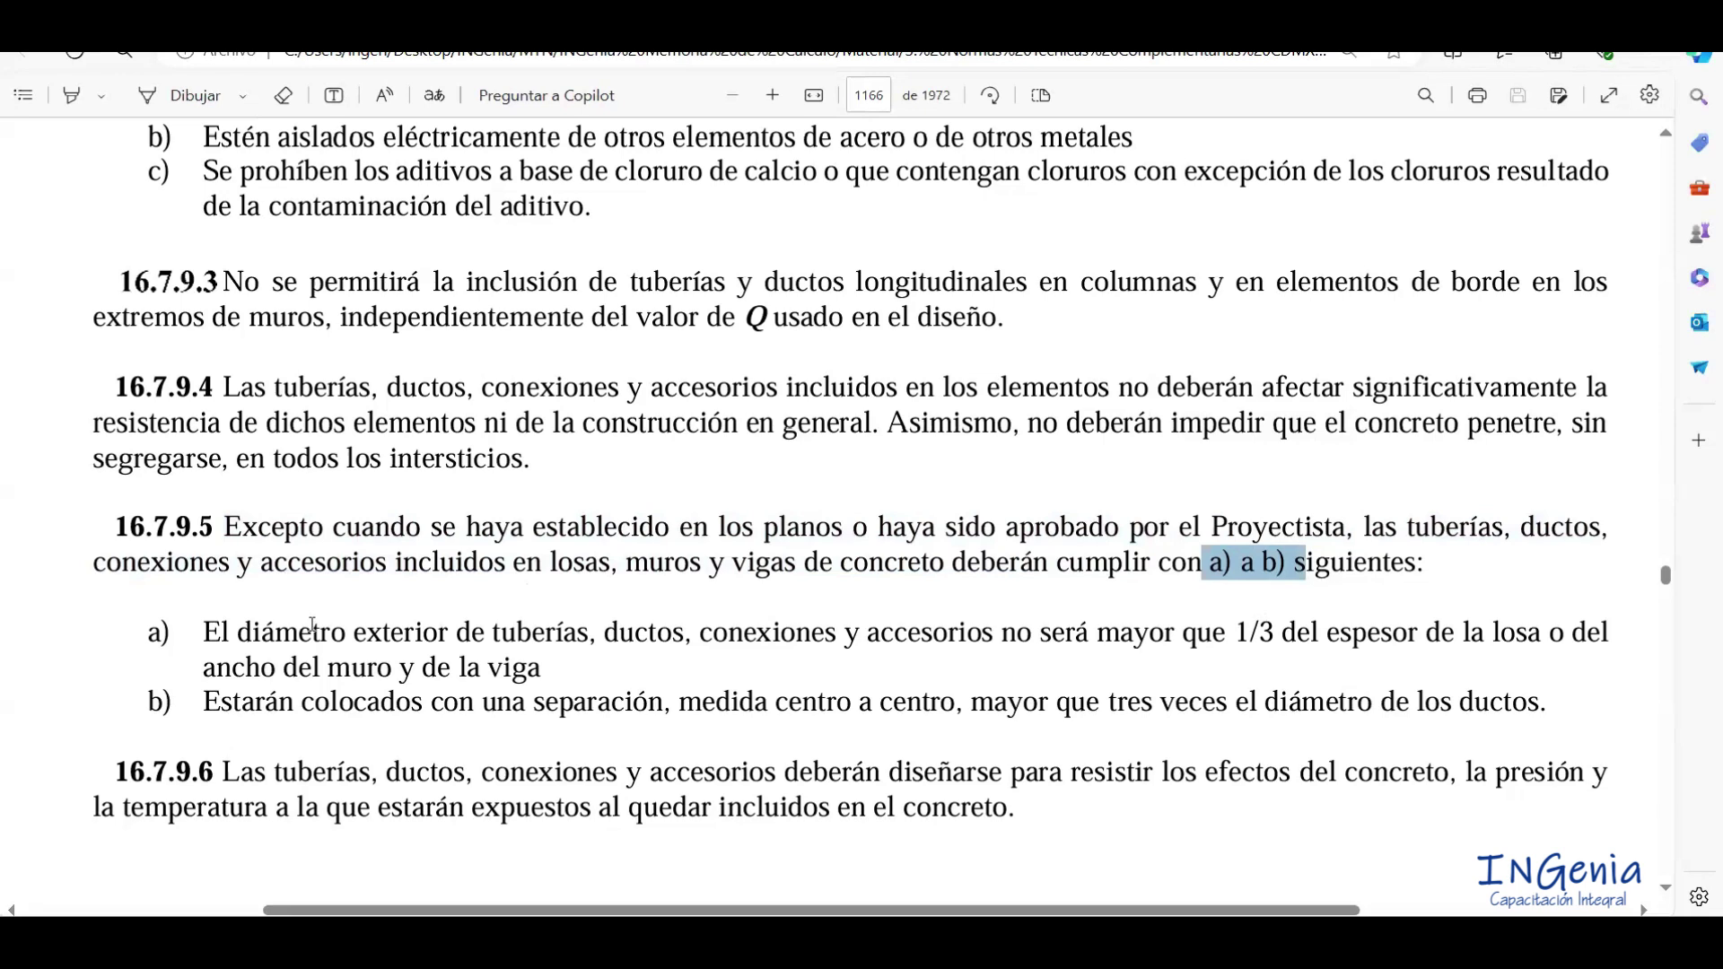
{"action": "left_click_drag", "start_coordinate": [205, 631], "coordinate": [547, 674]}
{"action": "right_click", "coordinate": [1253, 648]}
{"action": "left_click", "coordinate": [998, 598]}
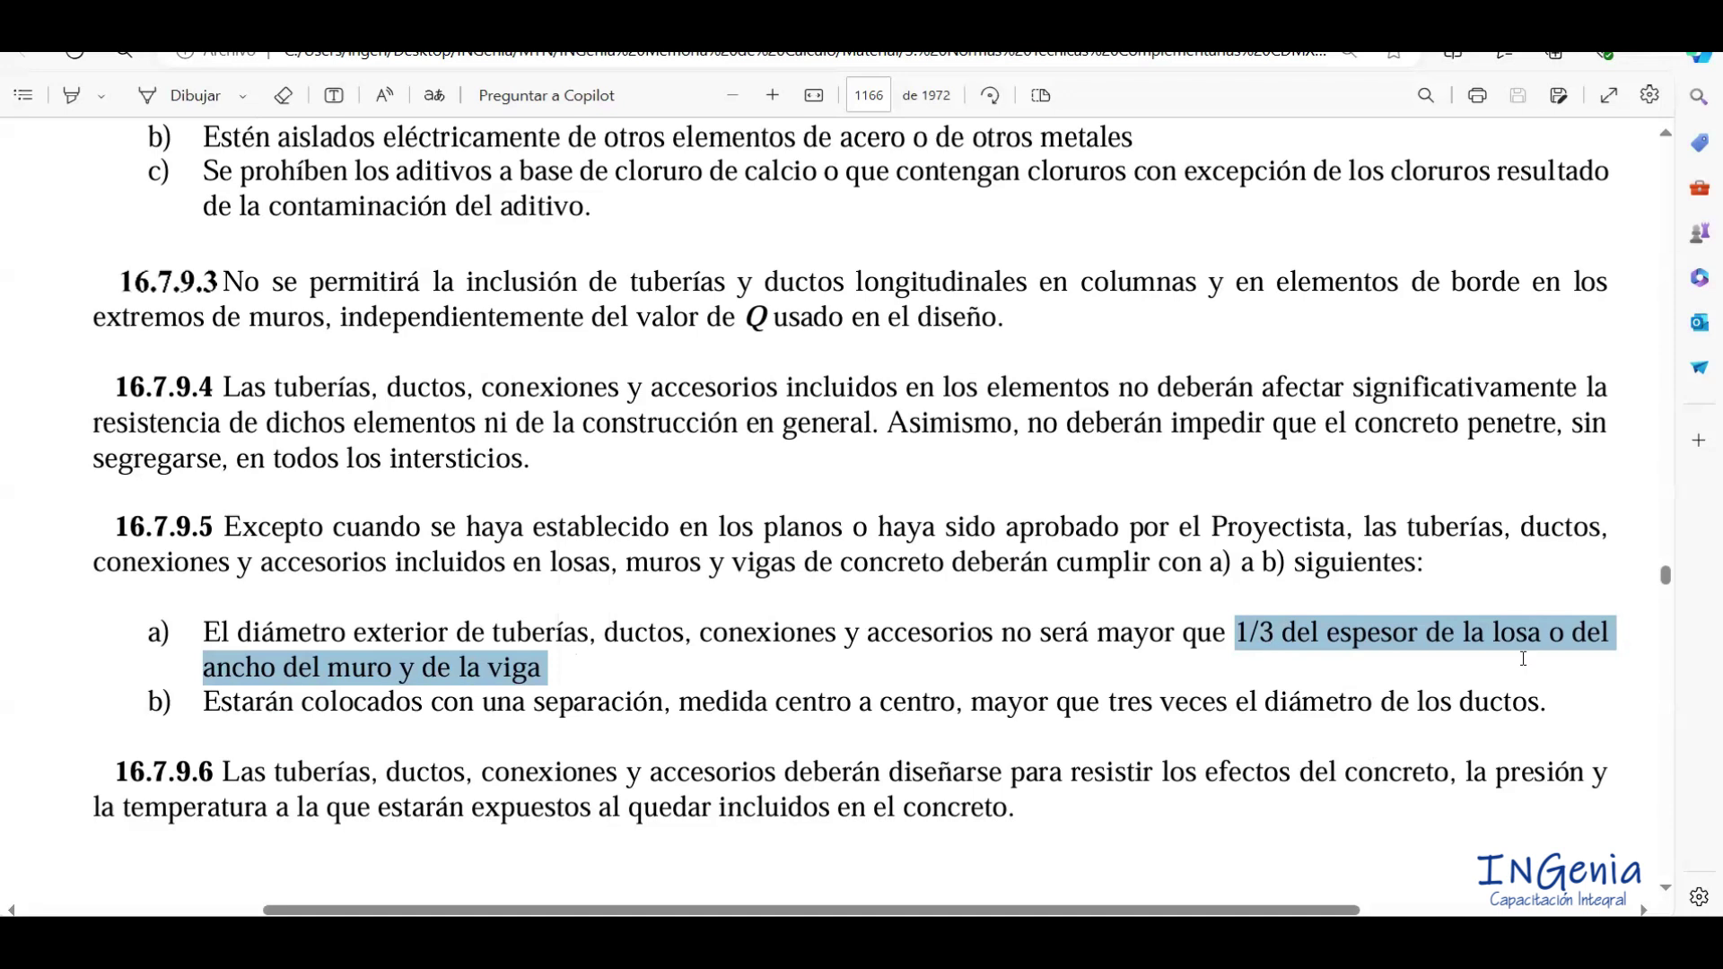
{"action": "left_click", "coordinate": [497, 667]}
{"action": "double_click", "coordinate": [497, 667]}
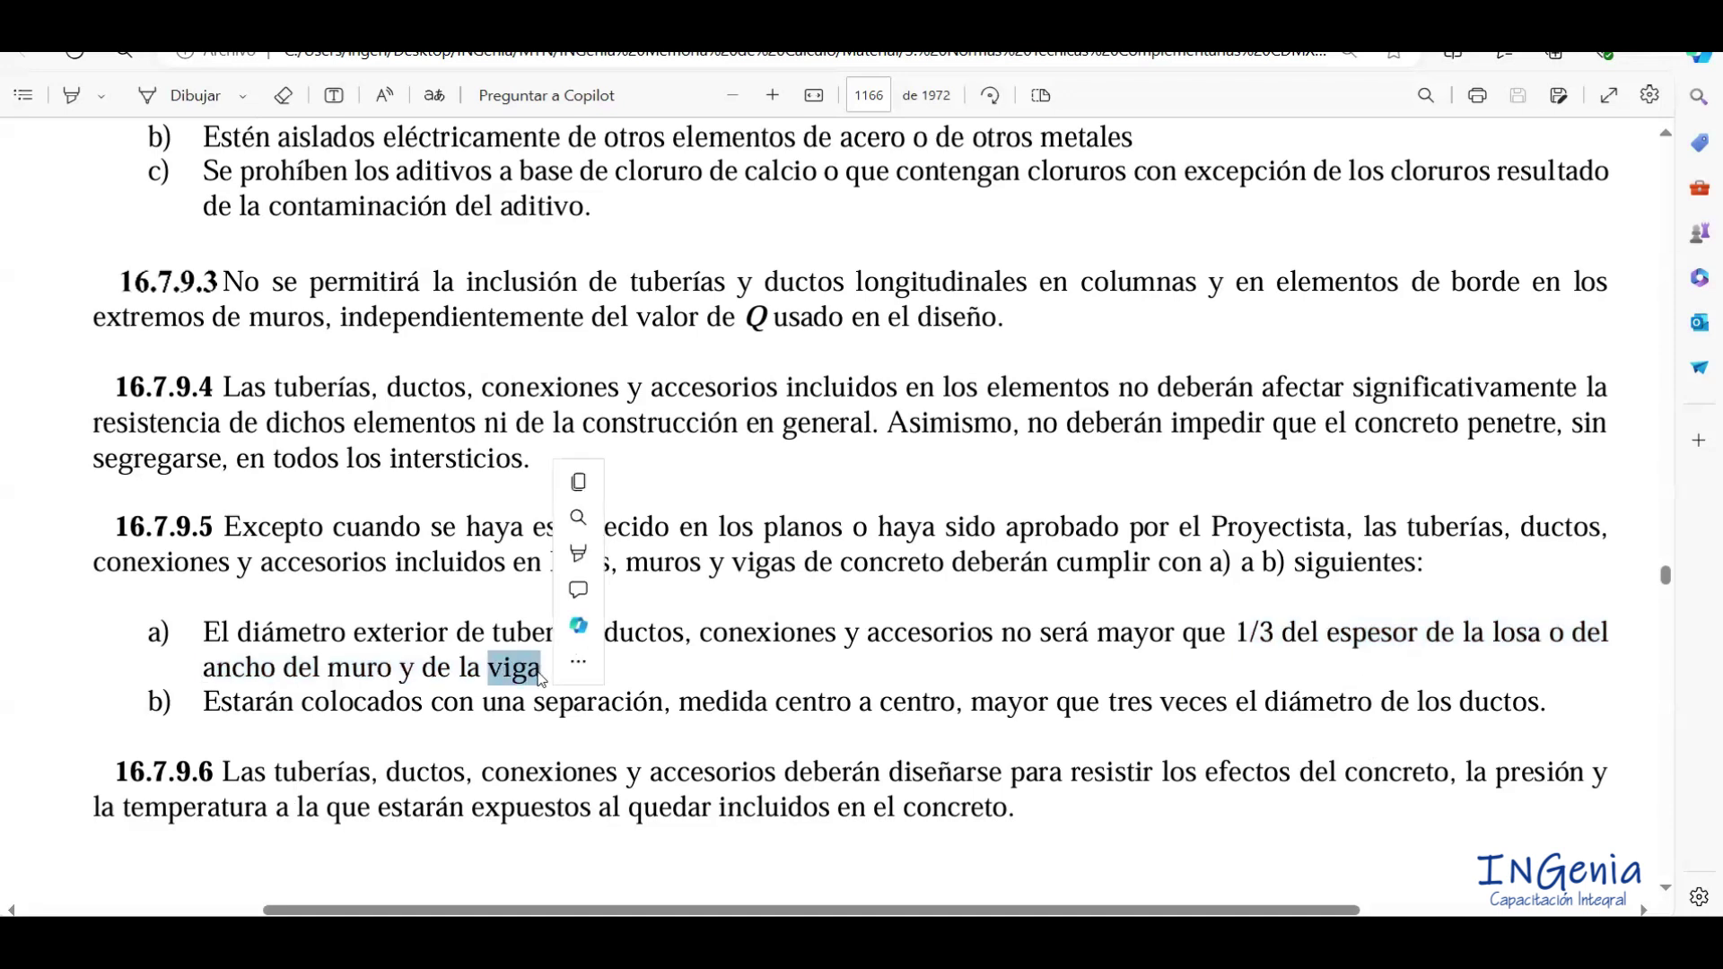
Compute 20 × 1 ÷ 3 in Calculator and mark the 1/3 fraction in item a) of clause 16.7.9.5.
{"action": "left_click", "coordinate": [1391, 940]}
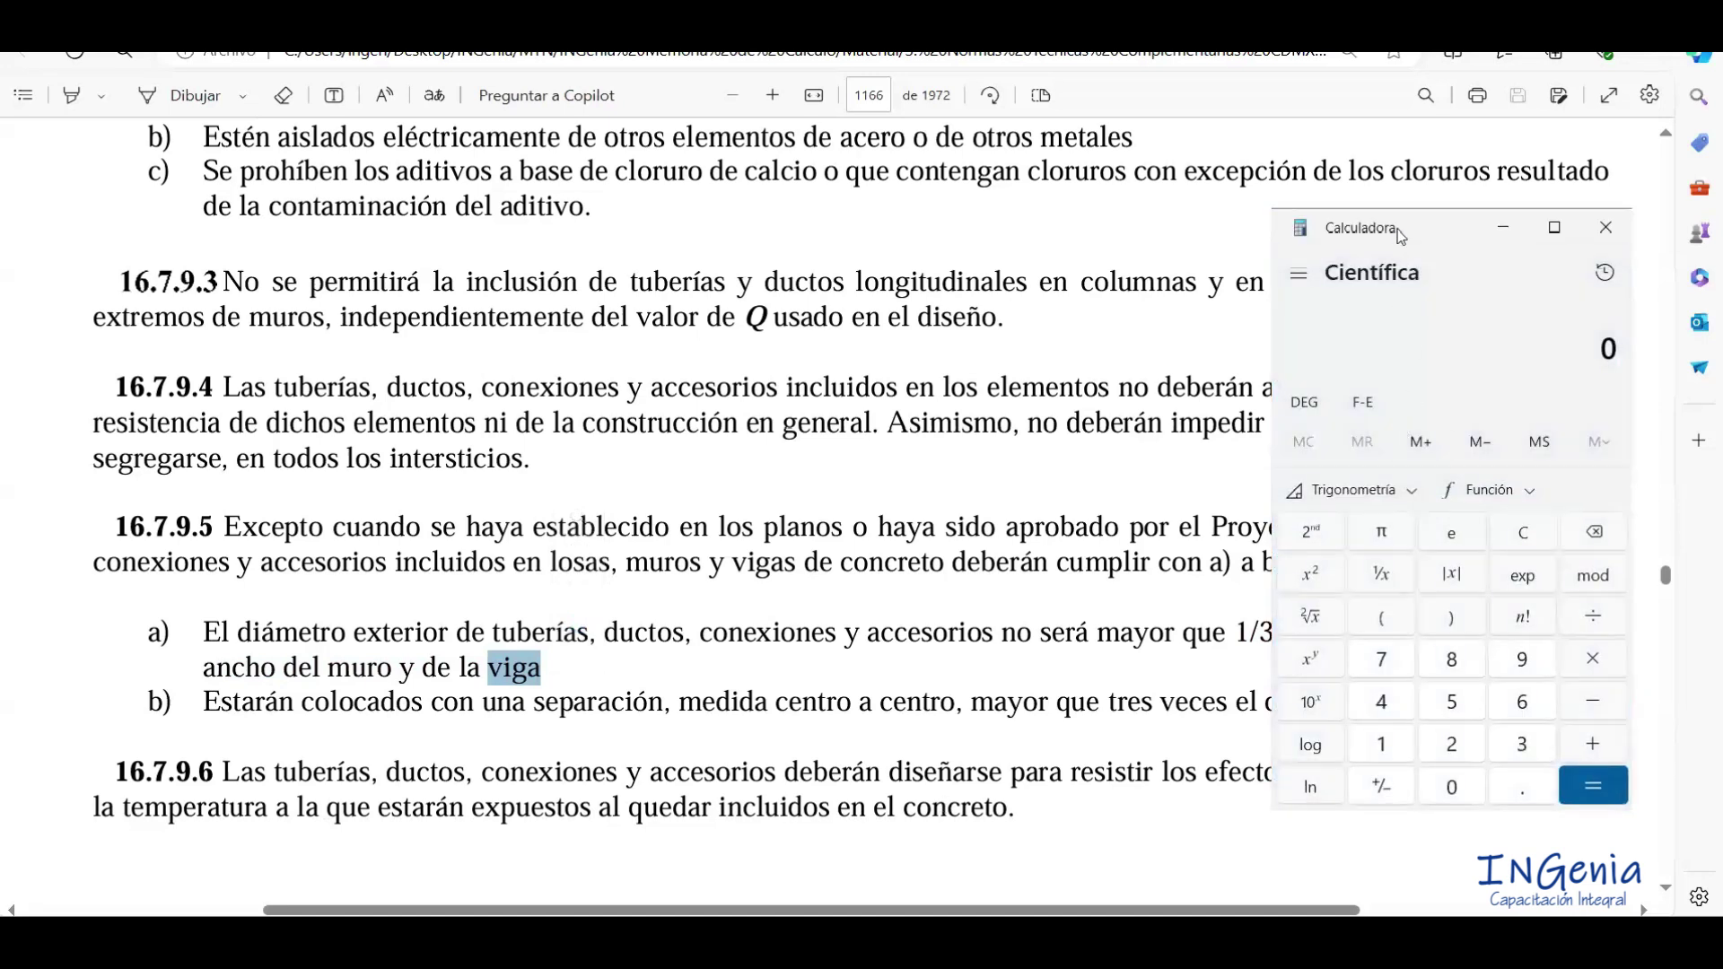
{"action": "left_click_drag", "start_coordinate": [1400, 235], "coordinate": [1083, 160]}
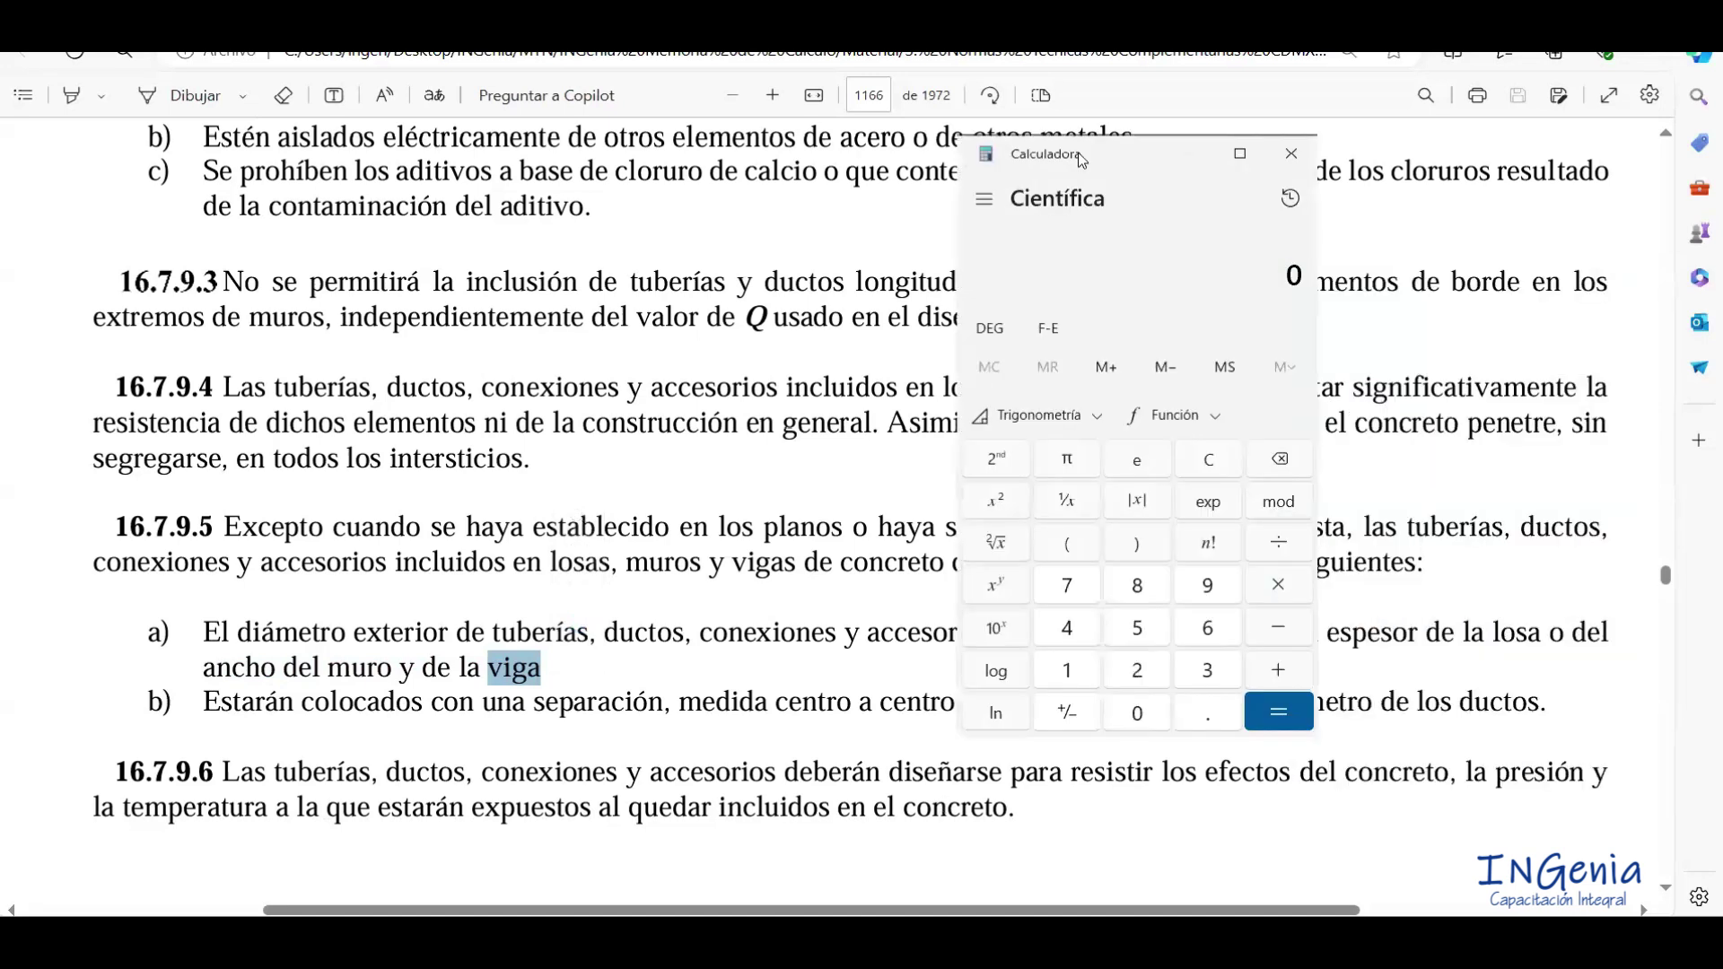
{"action": "type", "text": "20"}
{"action": "type", "text": "*1/3"}
{"action": "key", "text": "Return"}
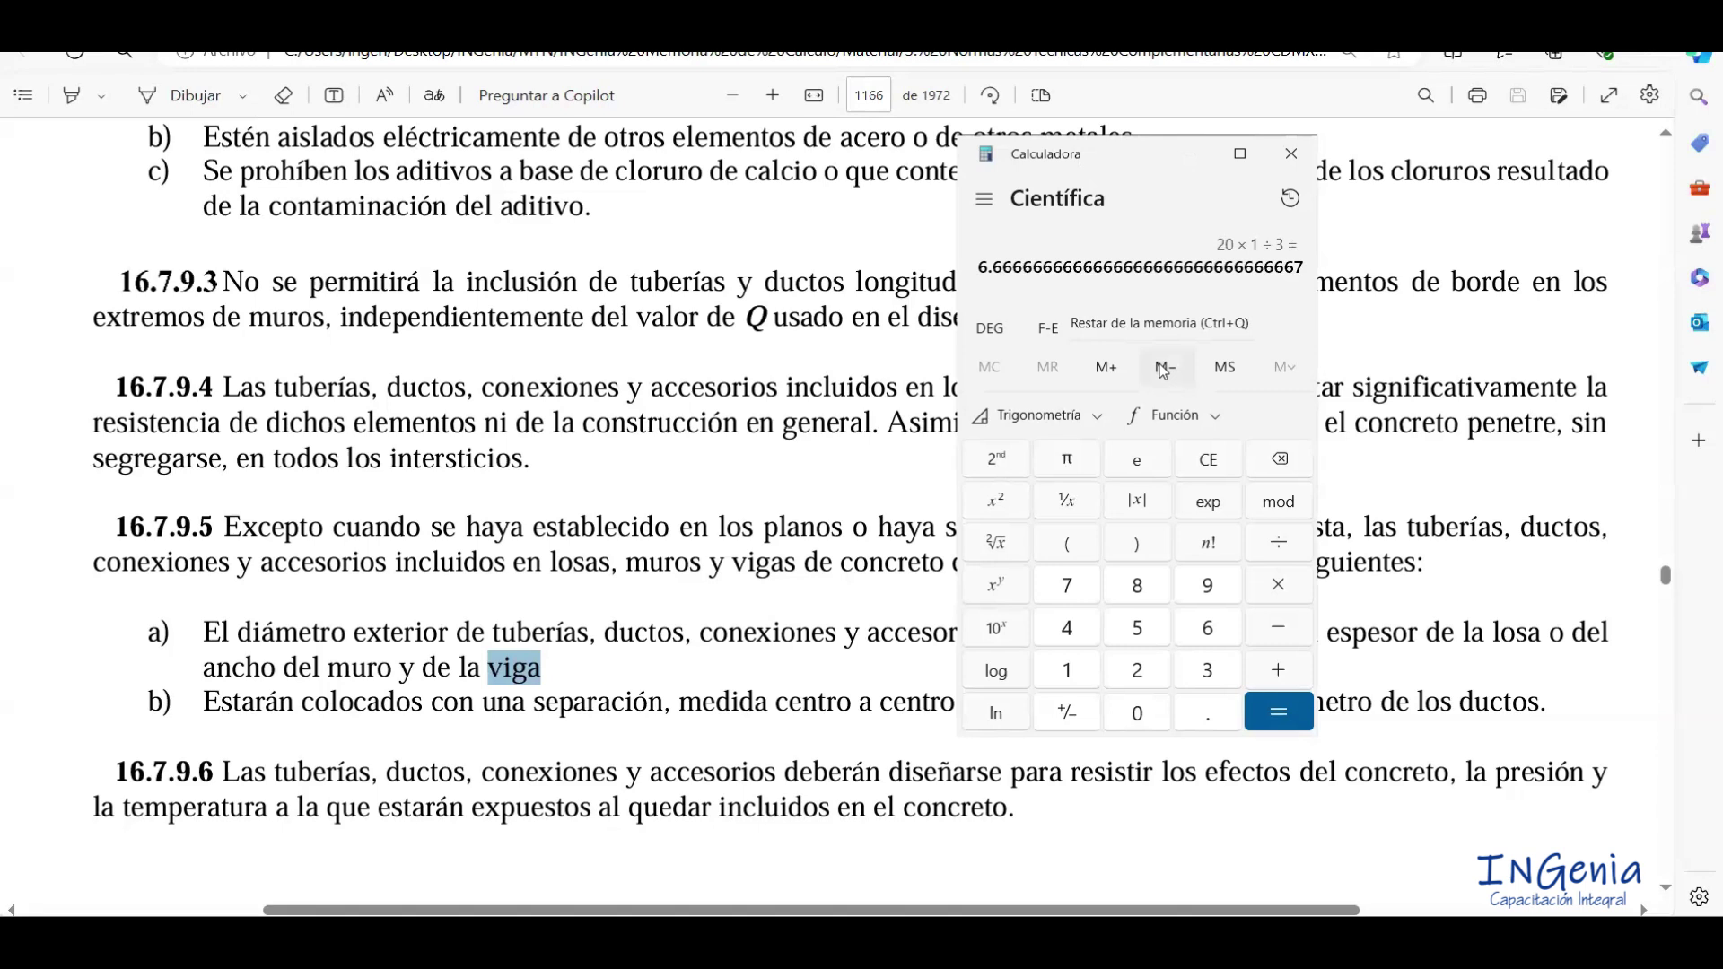
{"action": "left_click_drag", "start_coordinate": [982, 271], "coordinate": [1002, 275]}
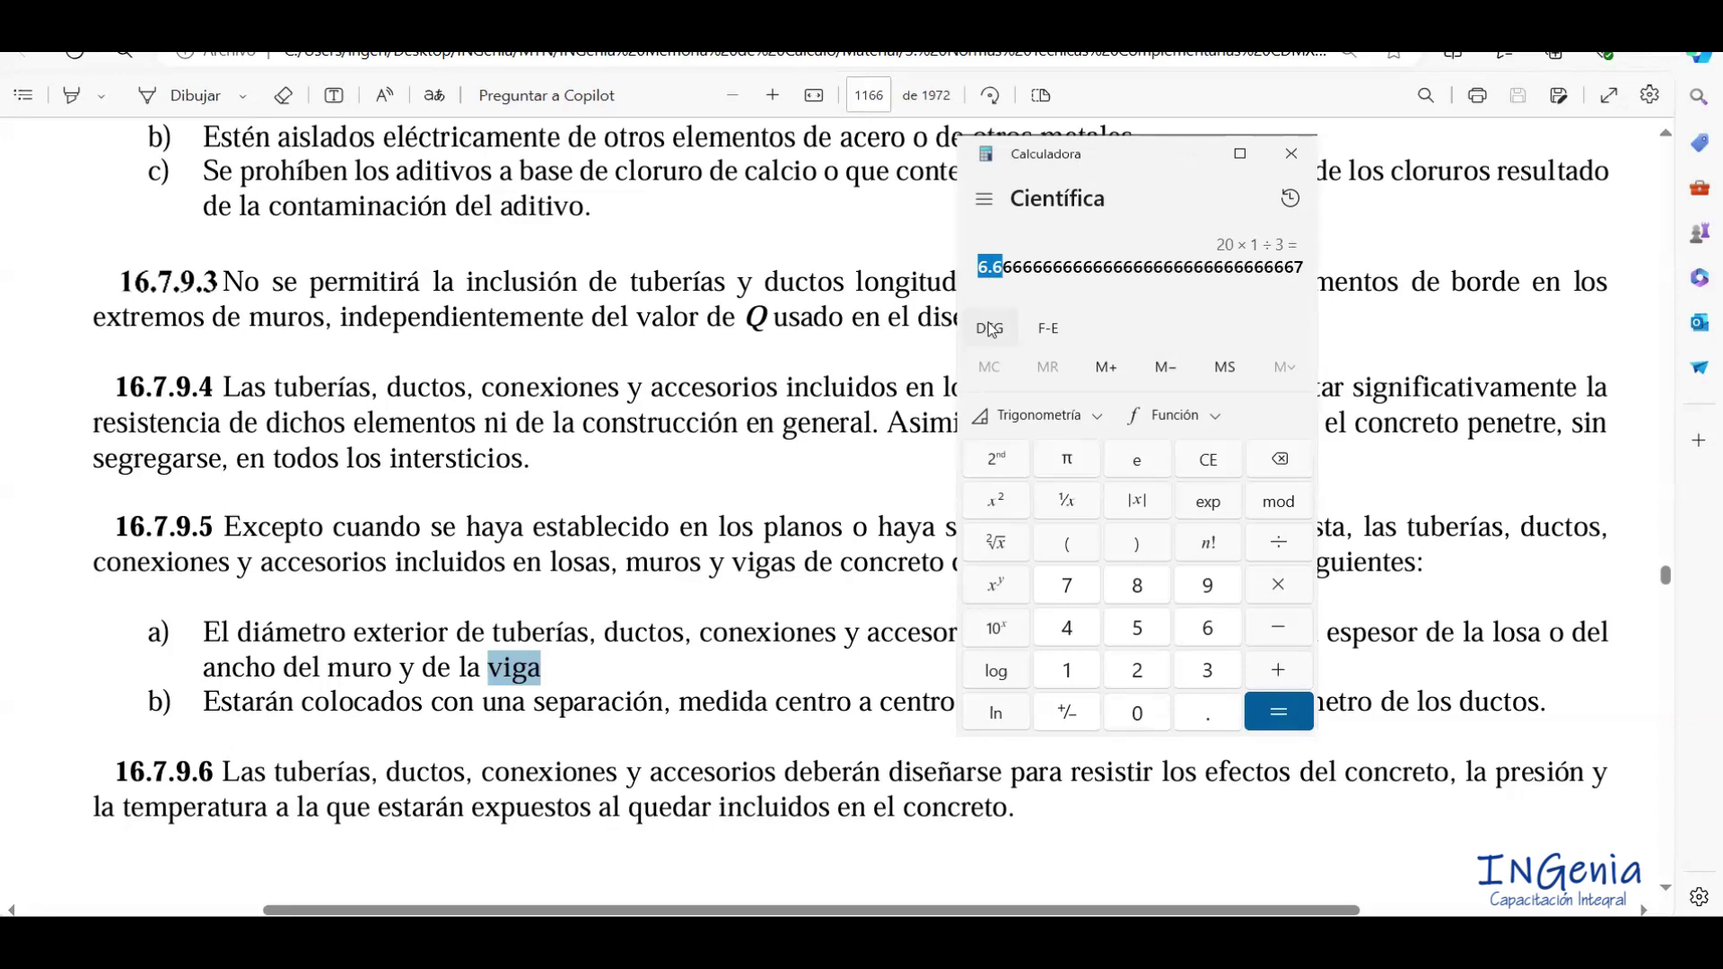
{"action": "left_click", "coordinate": [985, 273]}
{"action": "left_click_drag", "start_coordinate": [979, 268], "coordinate": [1001, 267]}
{"action": "left_click", "coordinate": [781, 639]}
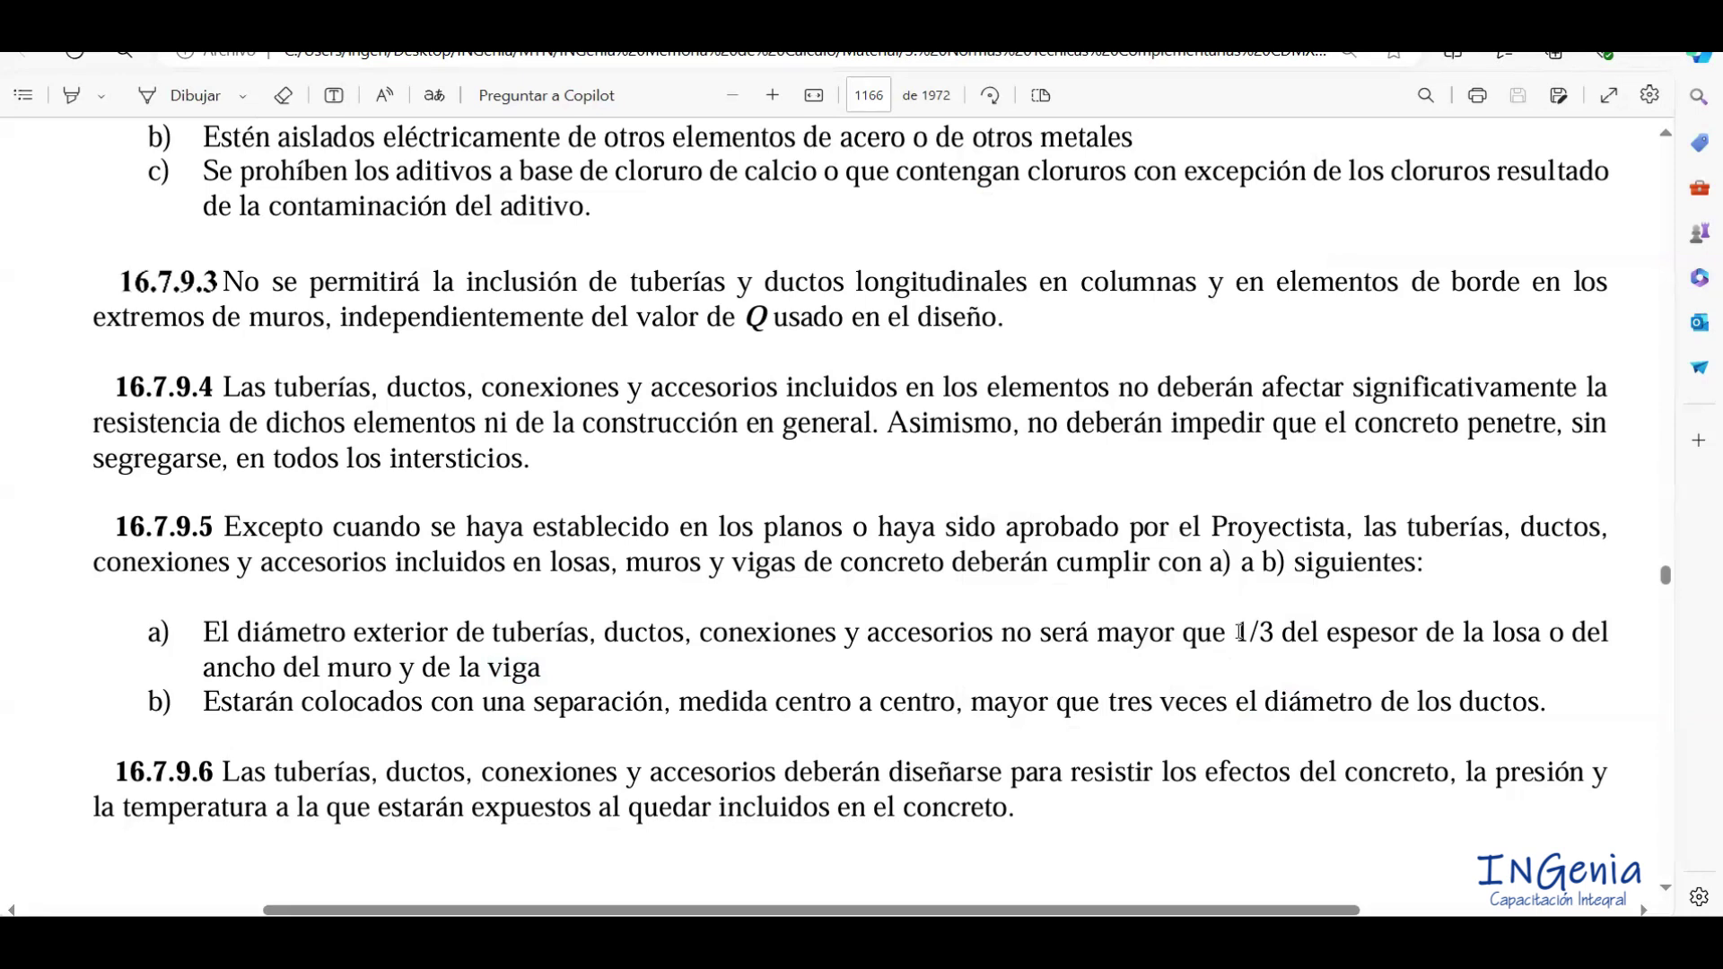
{"action": "left_click_drag", "start_coordinate": [1237, 632], "coordinate": [1276, 639]}
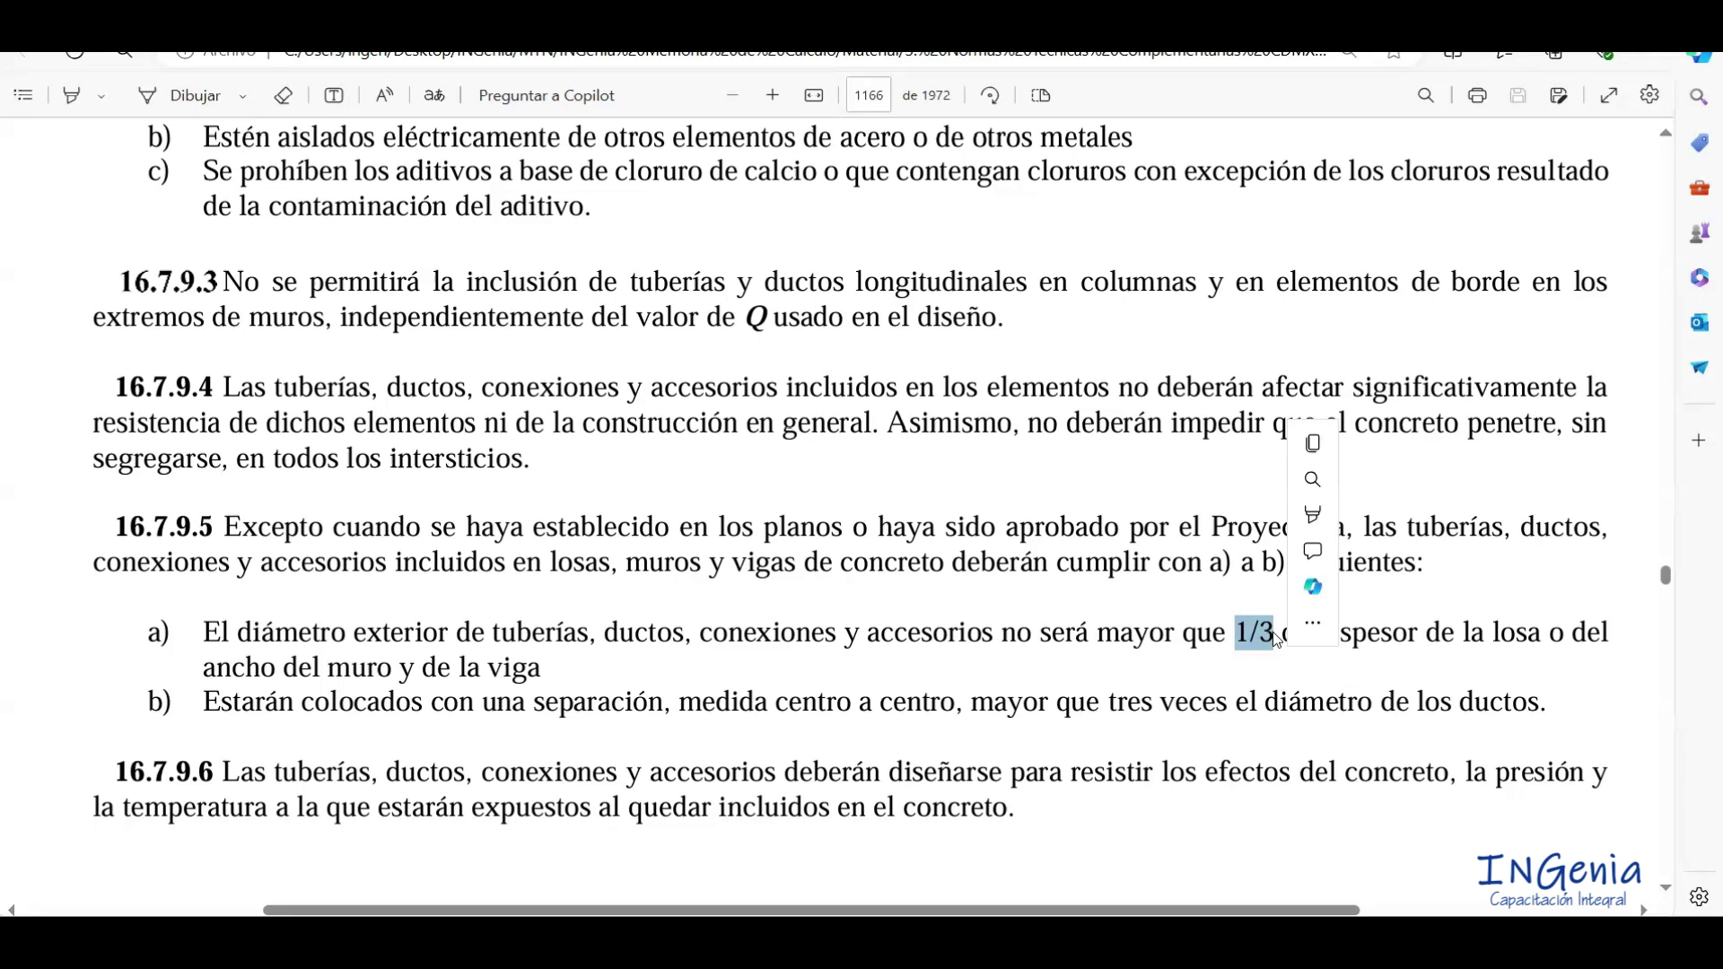
{"action": "left_click", "coordinate": [1239, 642]}
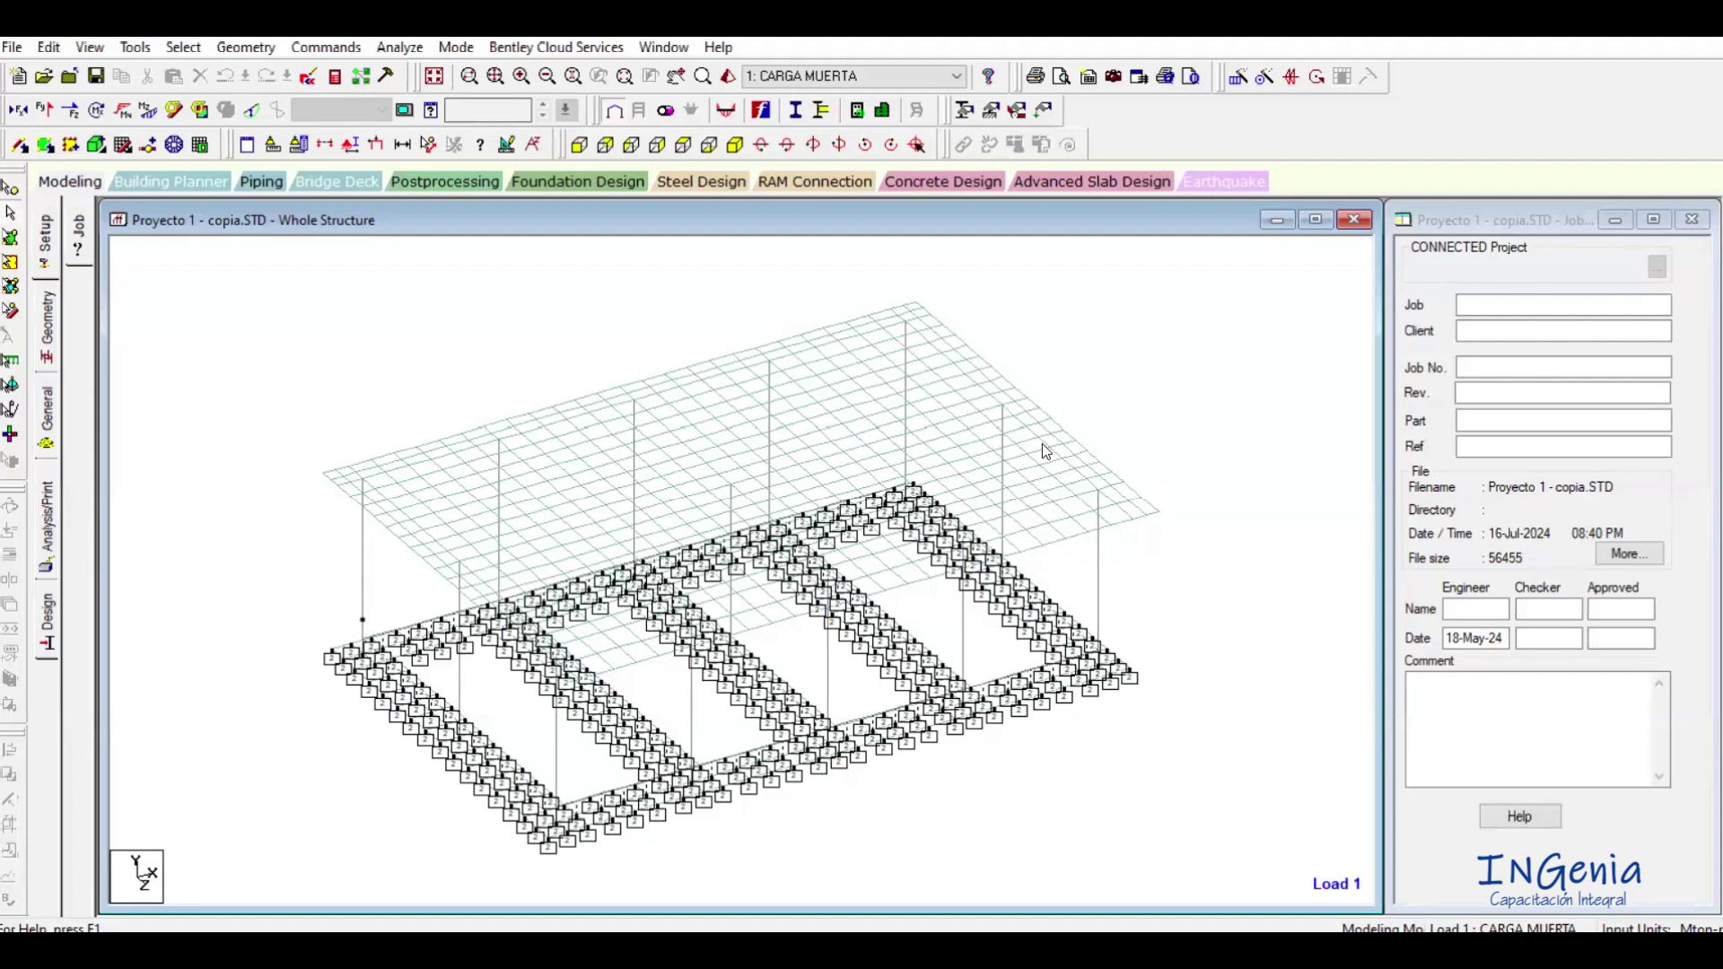
Switch to the Trabe worksheet in Excel and review it from the project information and load analysis to the flexural design.
{"action": "mouse_move", "coordinate": [1043, 446]}
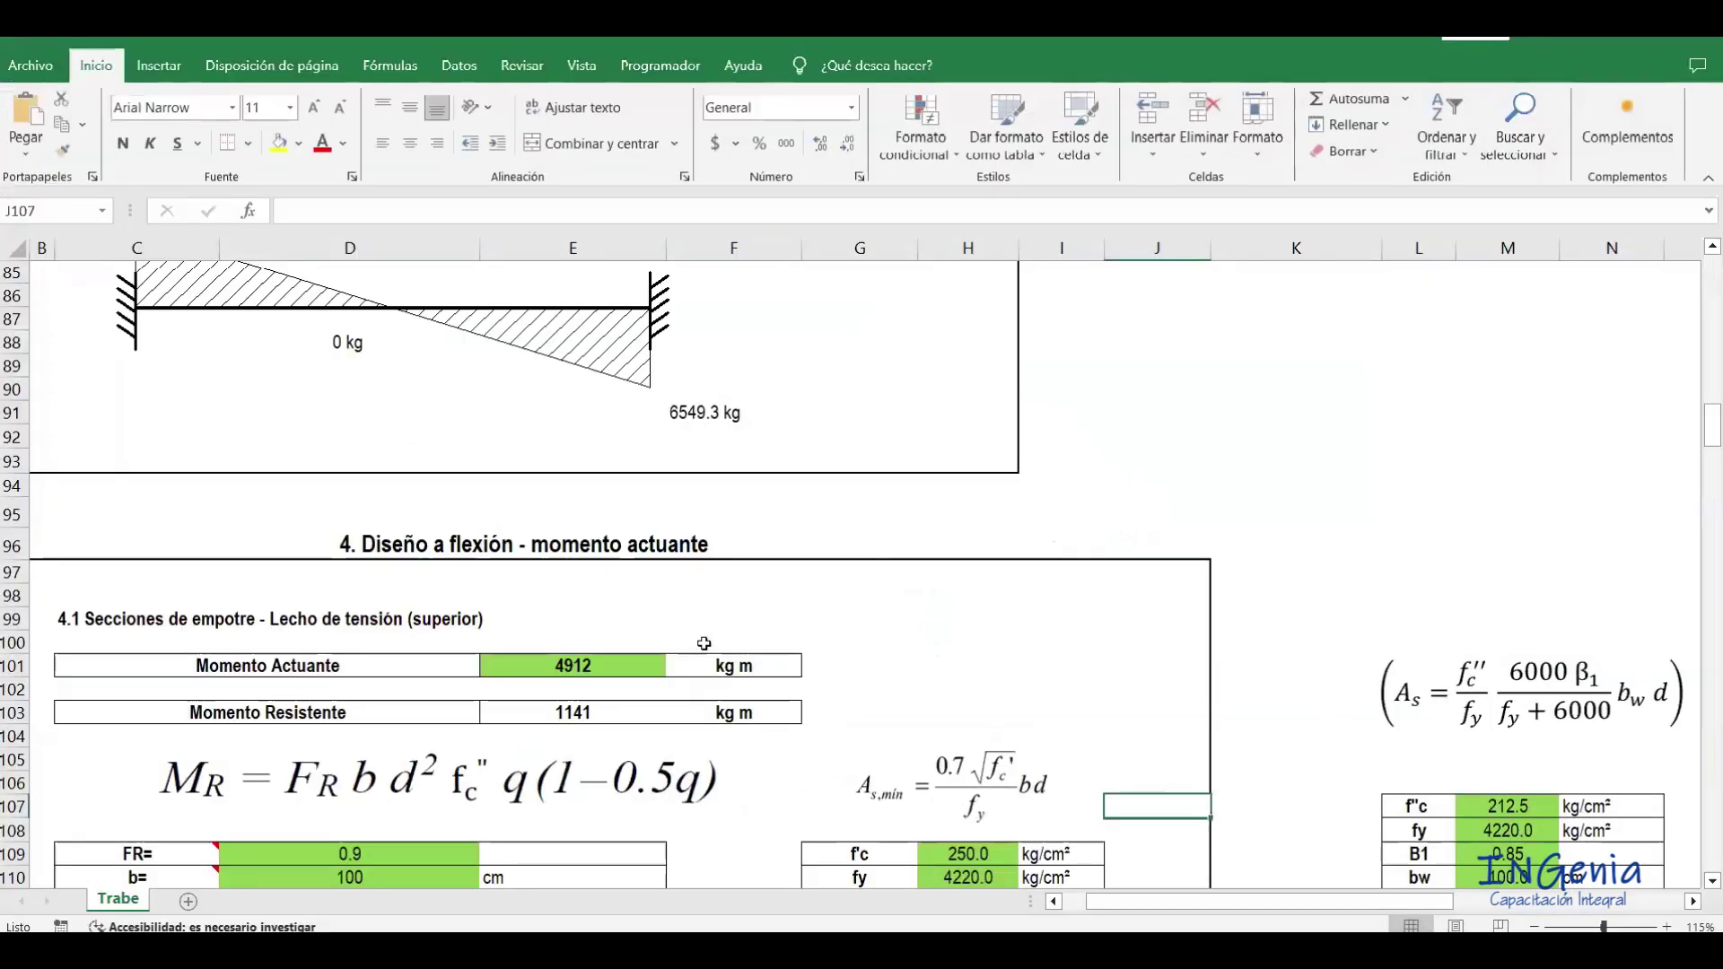
{"action": "scroll", "coordinate": [703, 644], "scroll_direction": "down", "scroll_amount": 3, "text": "ctrl"}
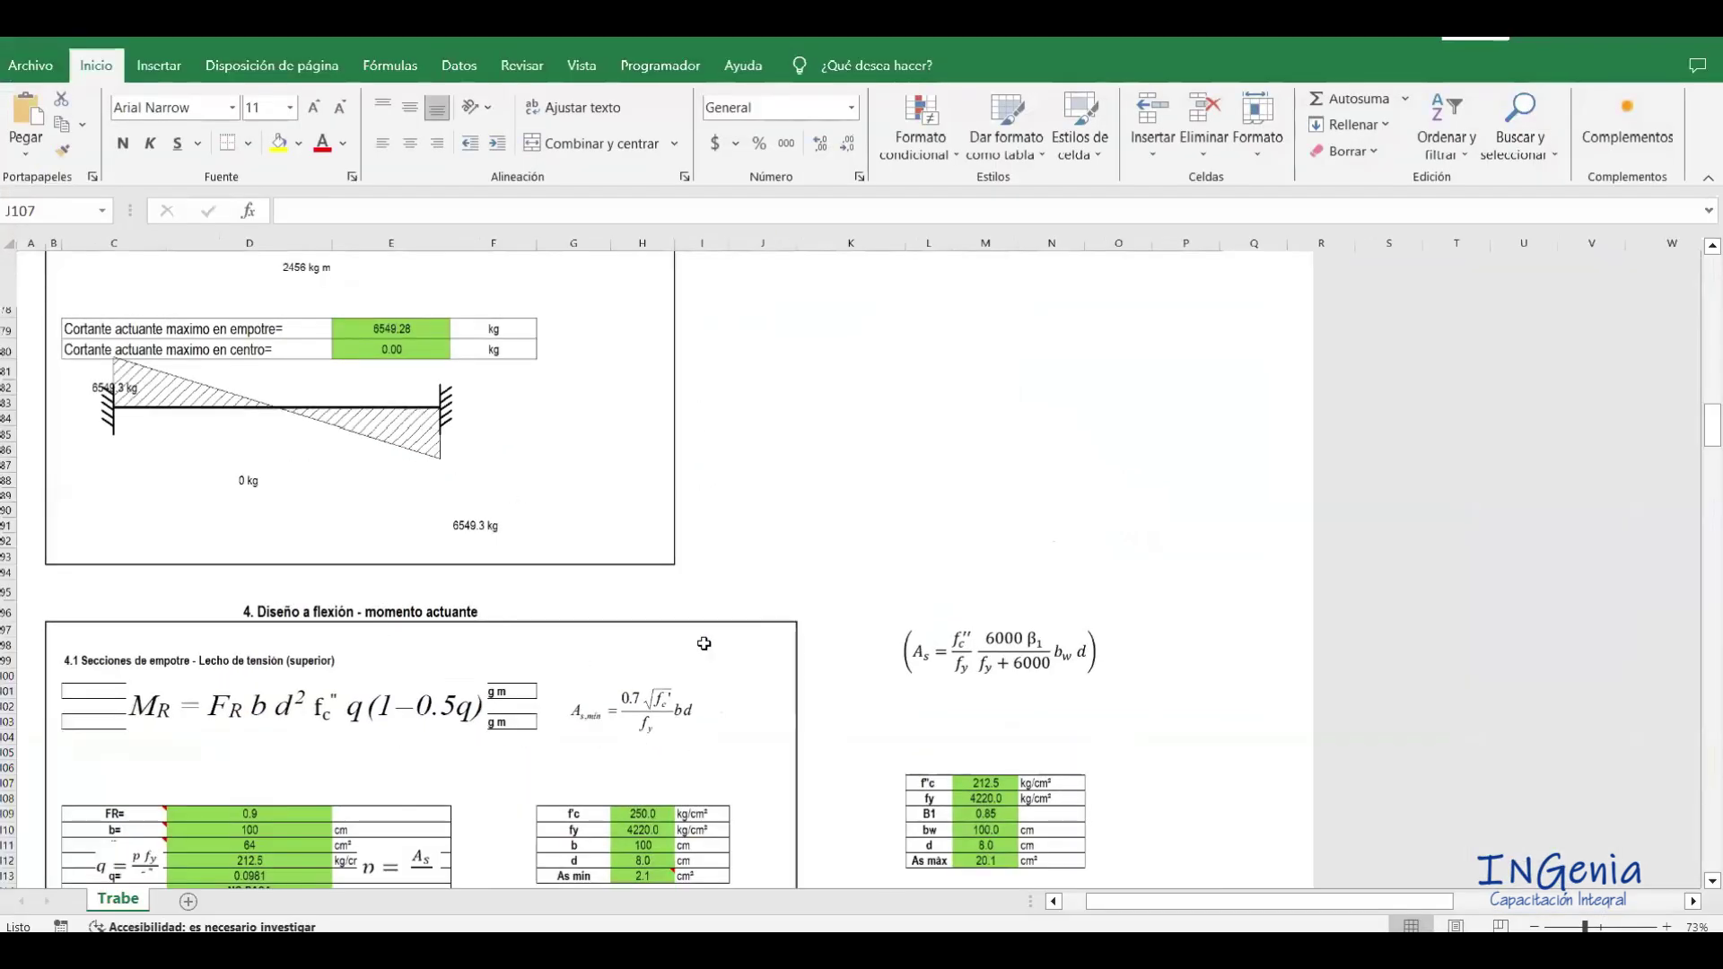
{"action": "scroll", "coordinate": [703, 644], "scroll_direction": "up", "scroll_amount": 20}
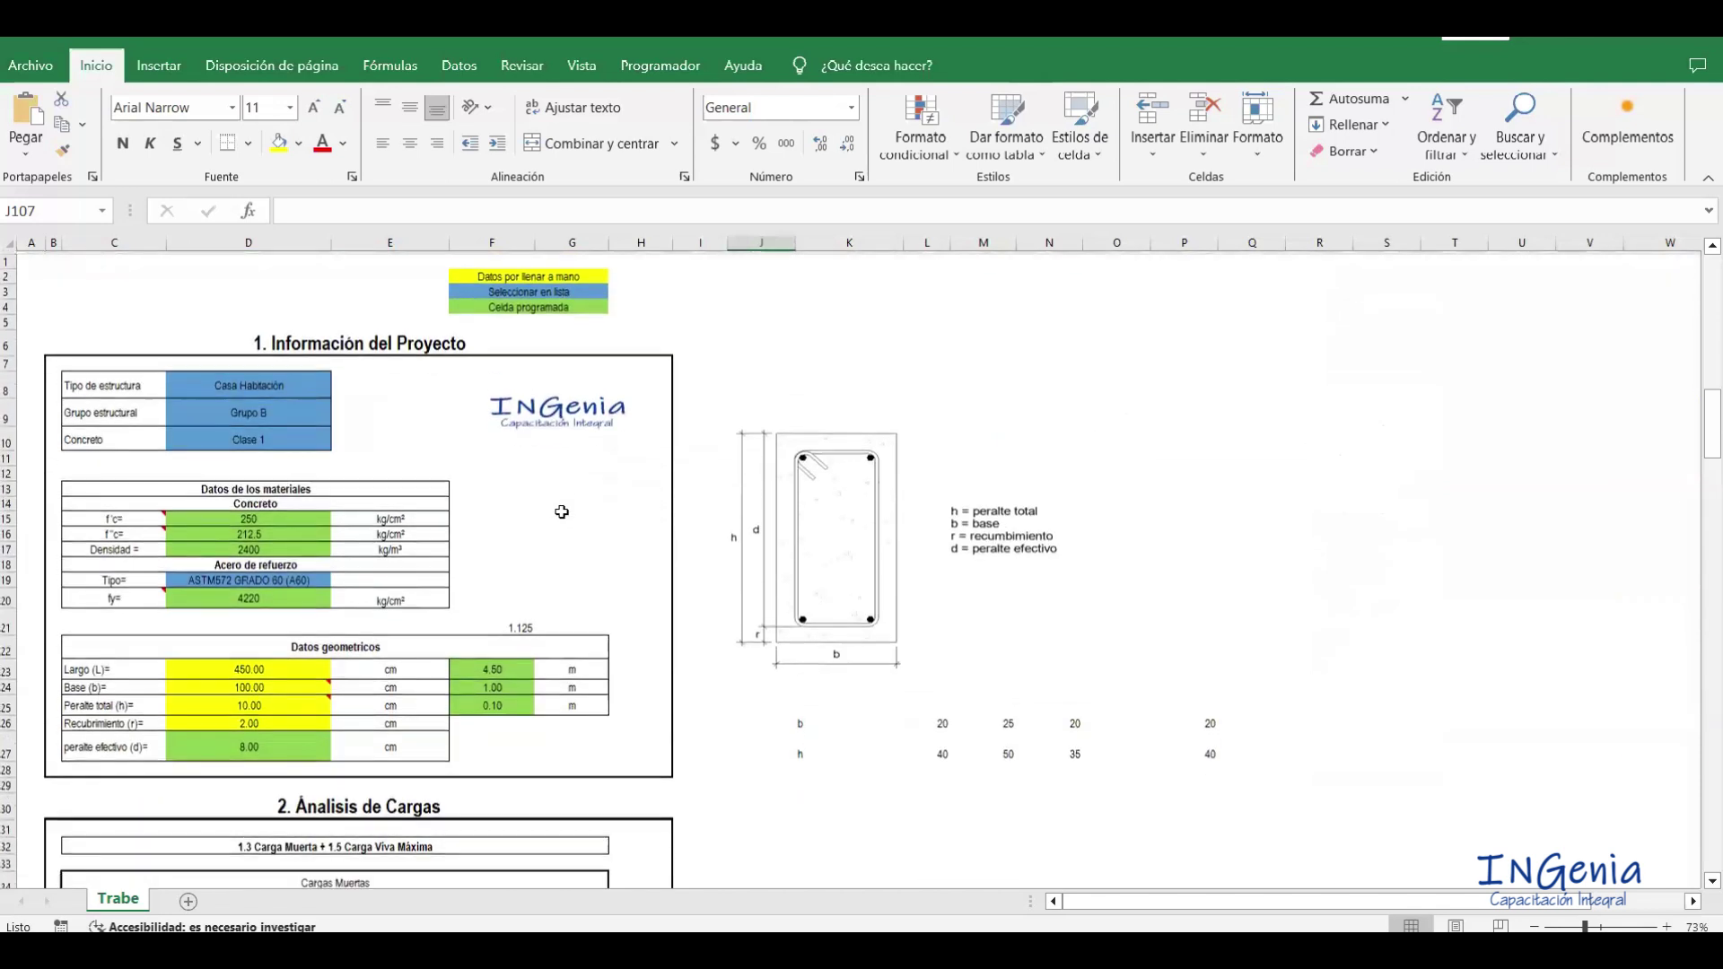
{"action": "scroll", "coordinate": [562, 512], "scroll_direction": "up", "scroll_amount": 2, "text": "ctrl"}
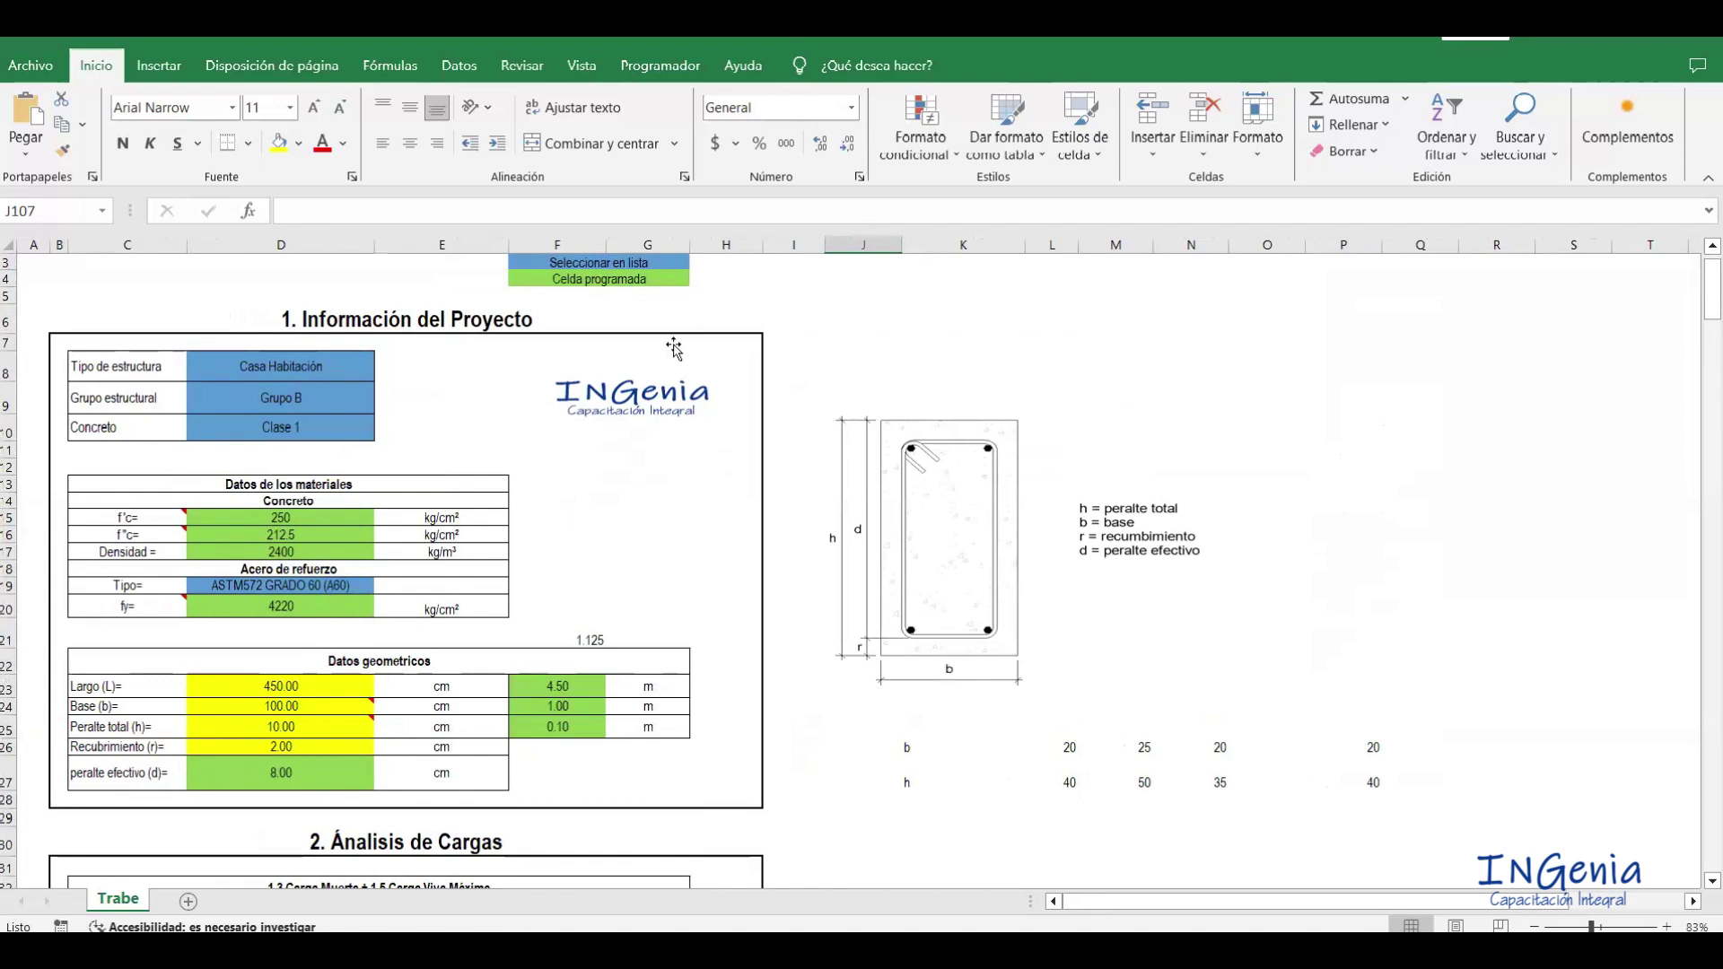
{"action": "scroll", "coordinate": [642, 511], "scroll_direction": "down", "scroll_amount": 3}
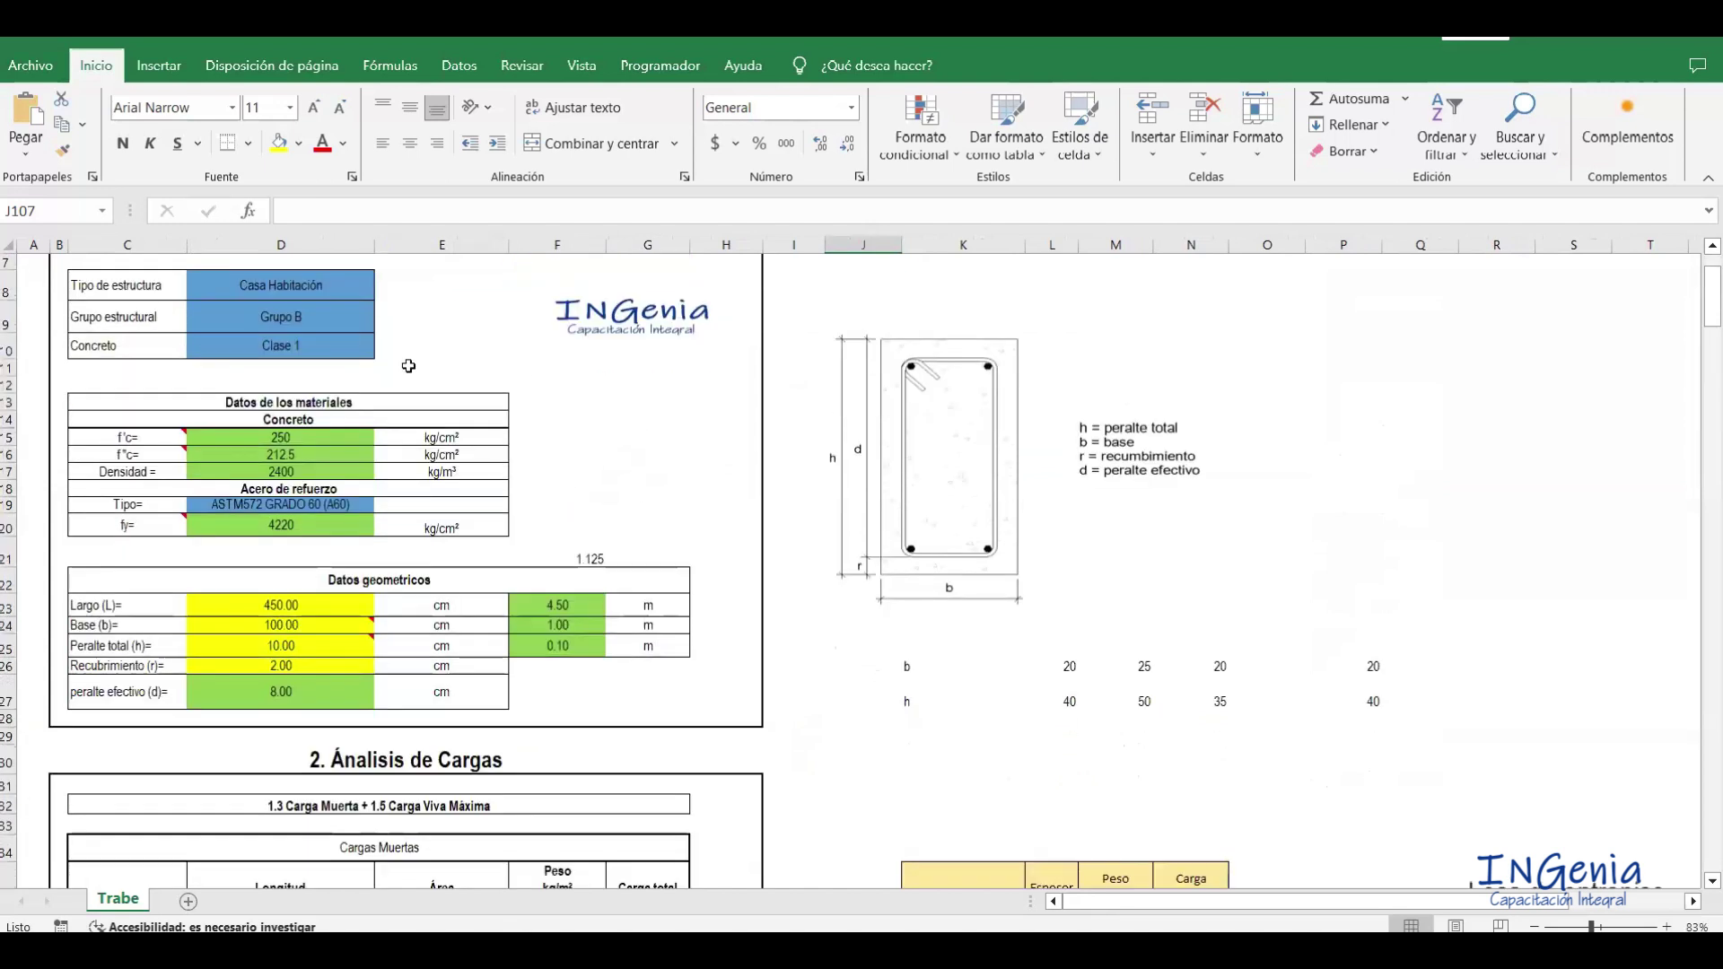
{"action": "scroll", "coordinate": [516, 622], "scroll_direction": "down", "scroll_amount": 1}
{"action": "scroll", "coordinate": [516, 621], "scroll_direction": "down", "scroll_amount": 12}
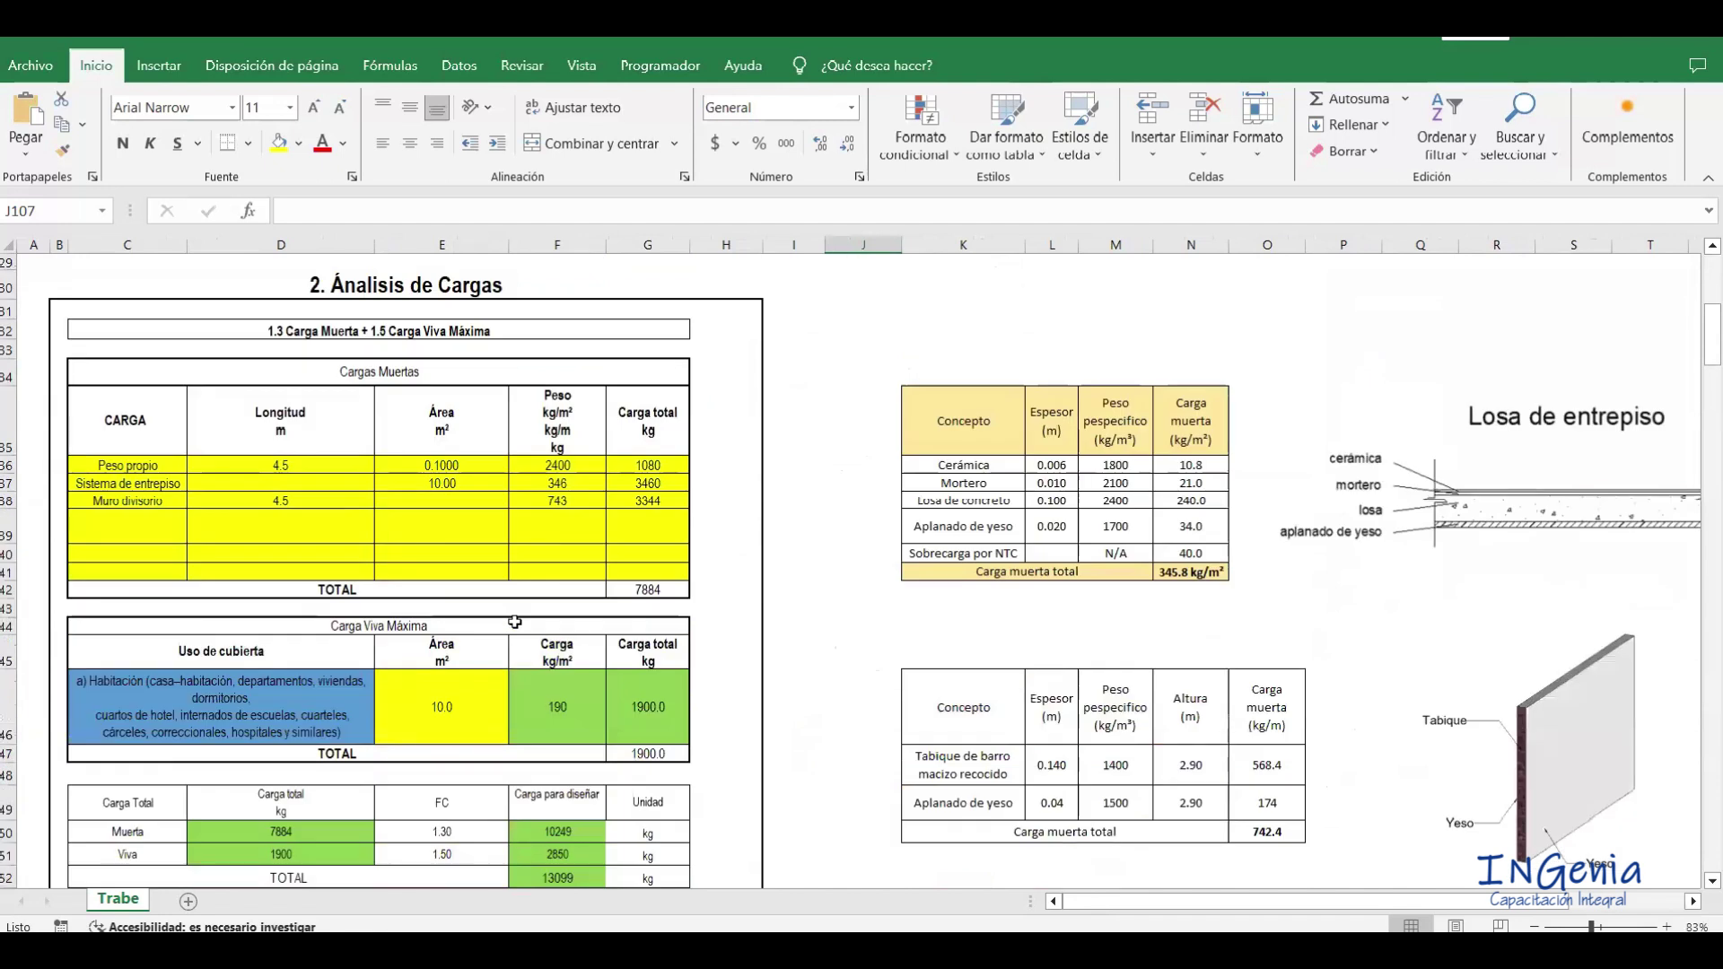
{"action": "scroll", "coordinate": [476, 578], "scroll_direction": "down", "scroll_amount": 7}
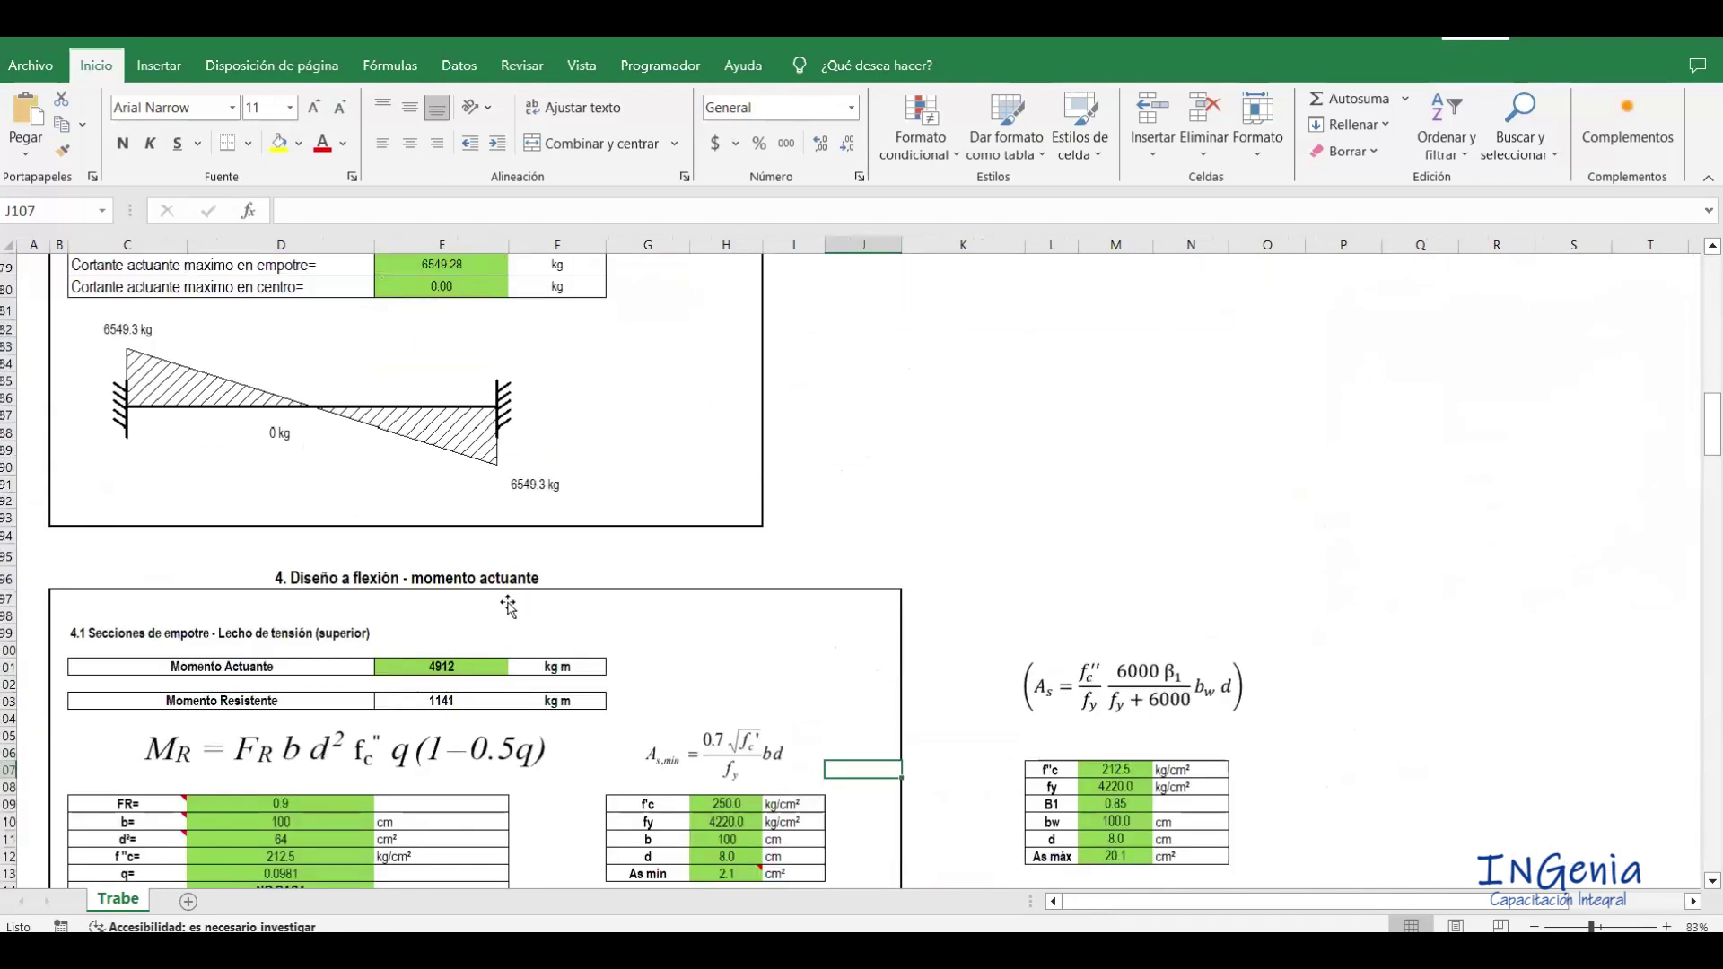
{"action": "scroll", "coordinate": [509, 605], "scroll_direction": "down", "scroll_amount": 1}
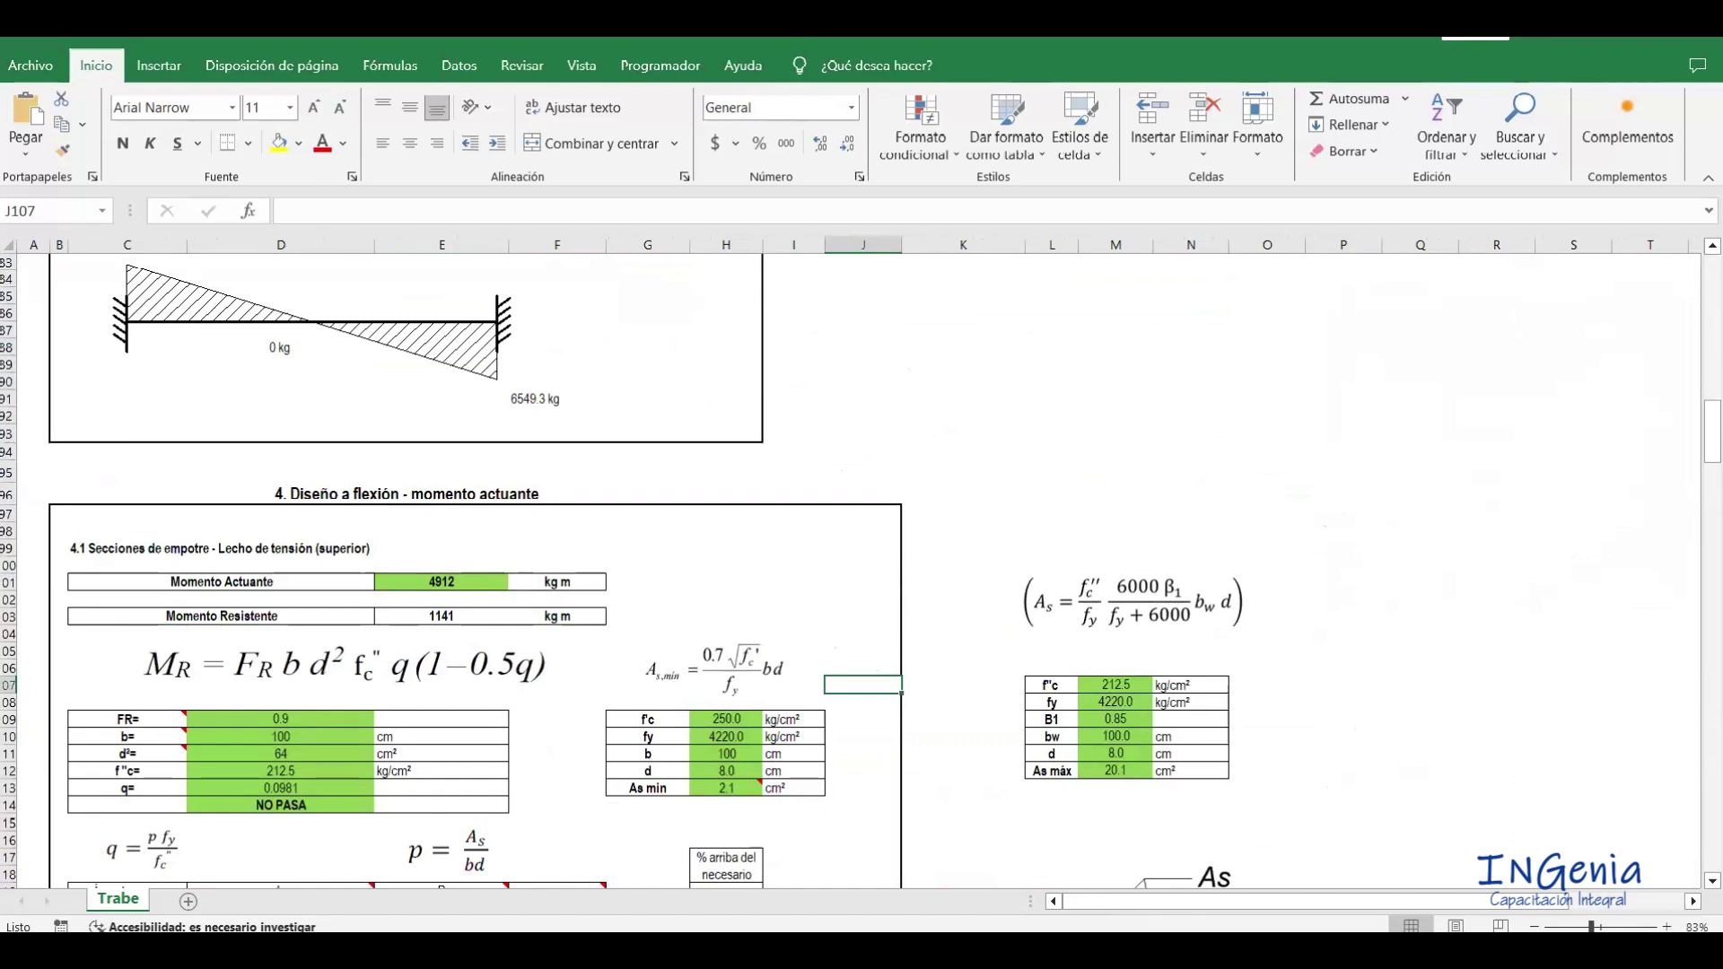
Return through STAAD.Pro to the concrete standard PDF and go back to section 16.7.8.3, Requisitos de construcción de juntas.
{"action": "mouse_move", "coordinate": [957, 952]}
{"action": "left_click", "coordinate": [958, 850]}
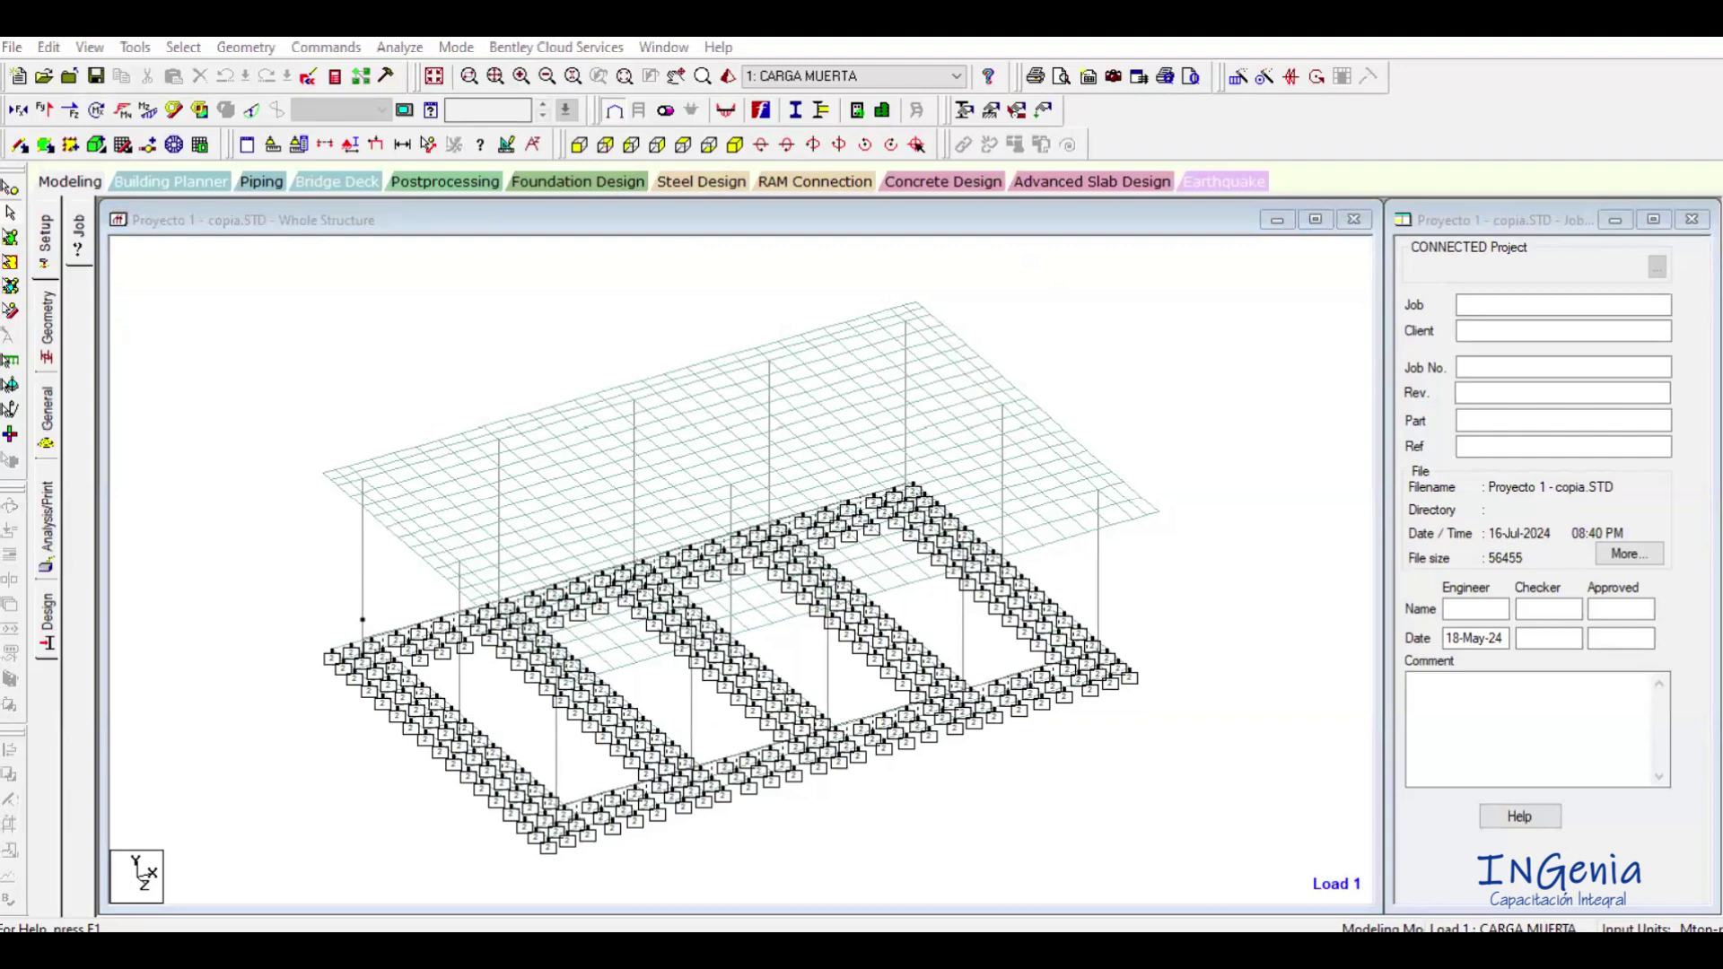
{"action": "left_click", "coordinate": [1228, 467]}
{"action": "mouse_move", "coordinate": [680, 949]}
{"action": "left_click", "coordinate": [680, 861]}
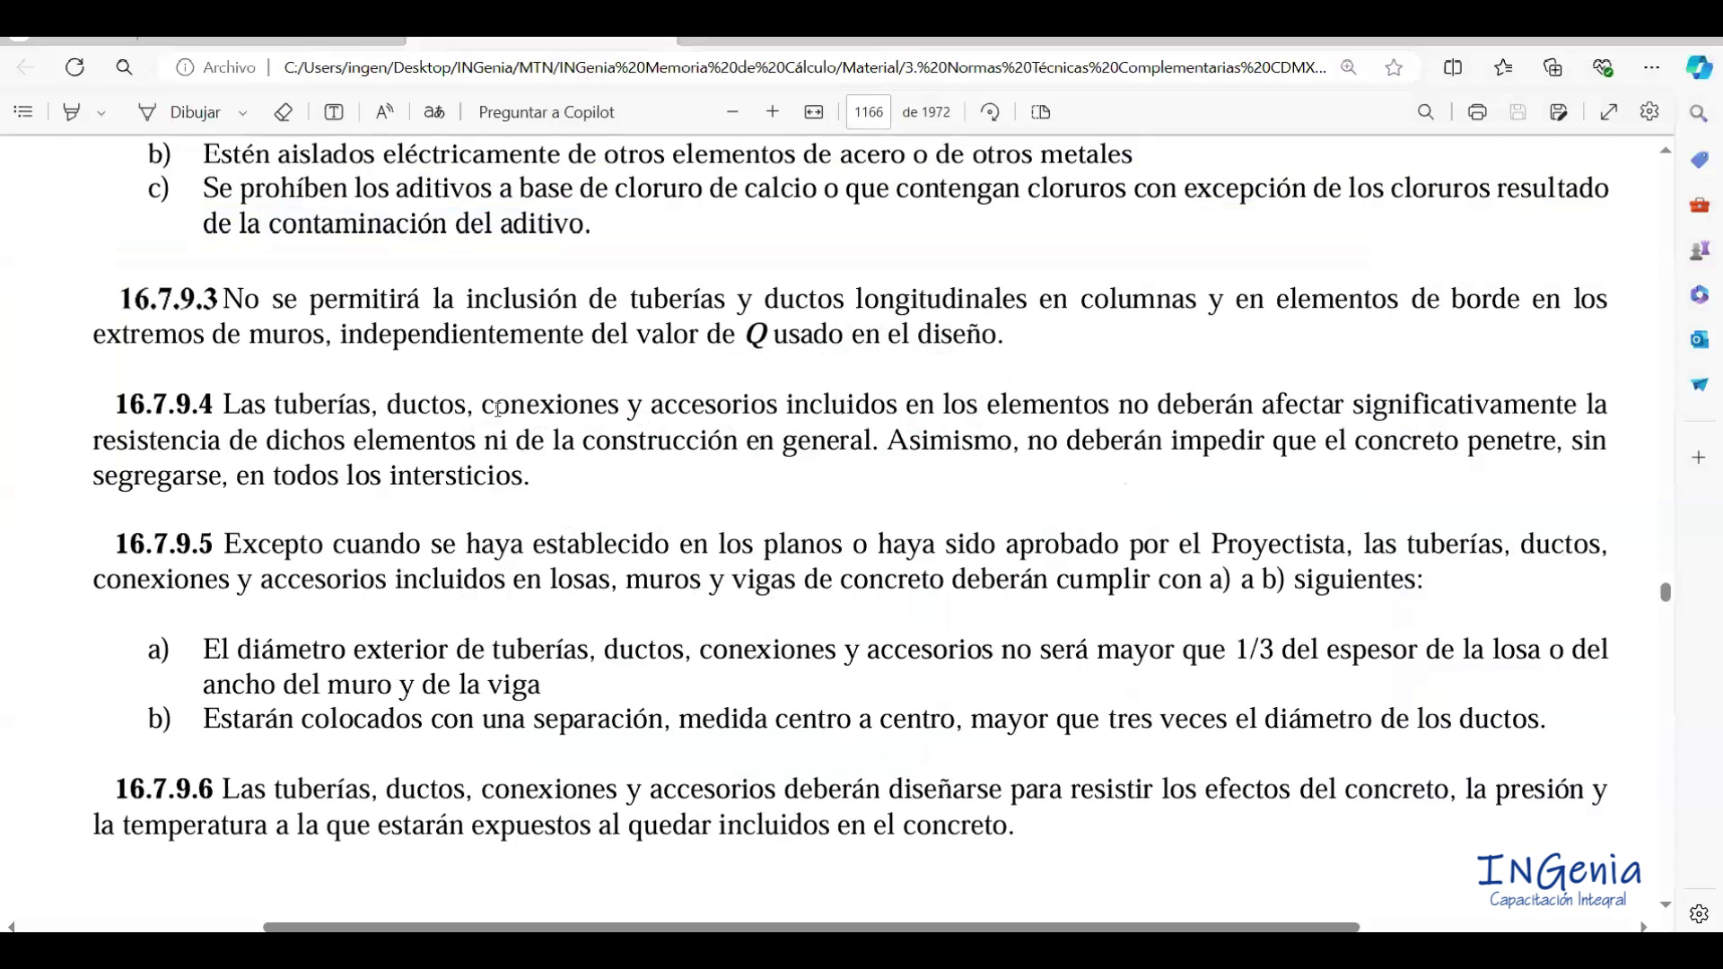
{"action": "scroll", "coordinate": [498, 409], "scroll_direction": "up", "scroll_amount": 5}
{"action": "scroll", "coordinate": [498, 422], "scroll_direction": "up", "scroll_amount": 10}
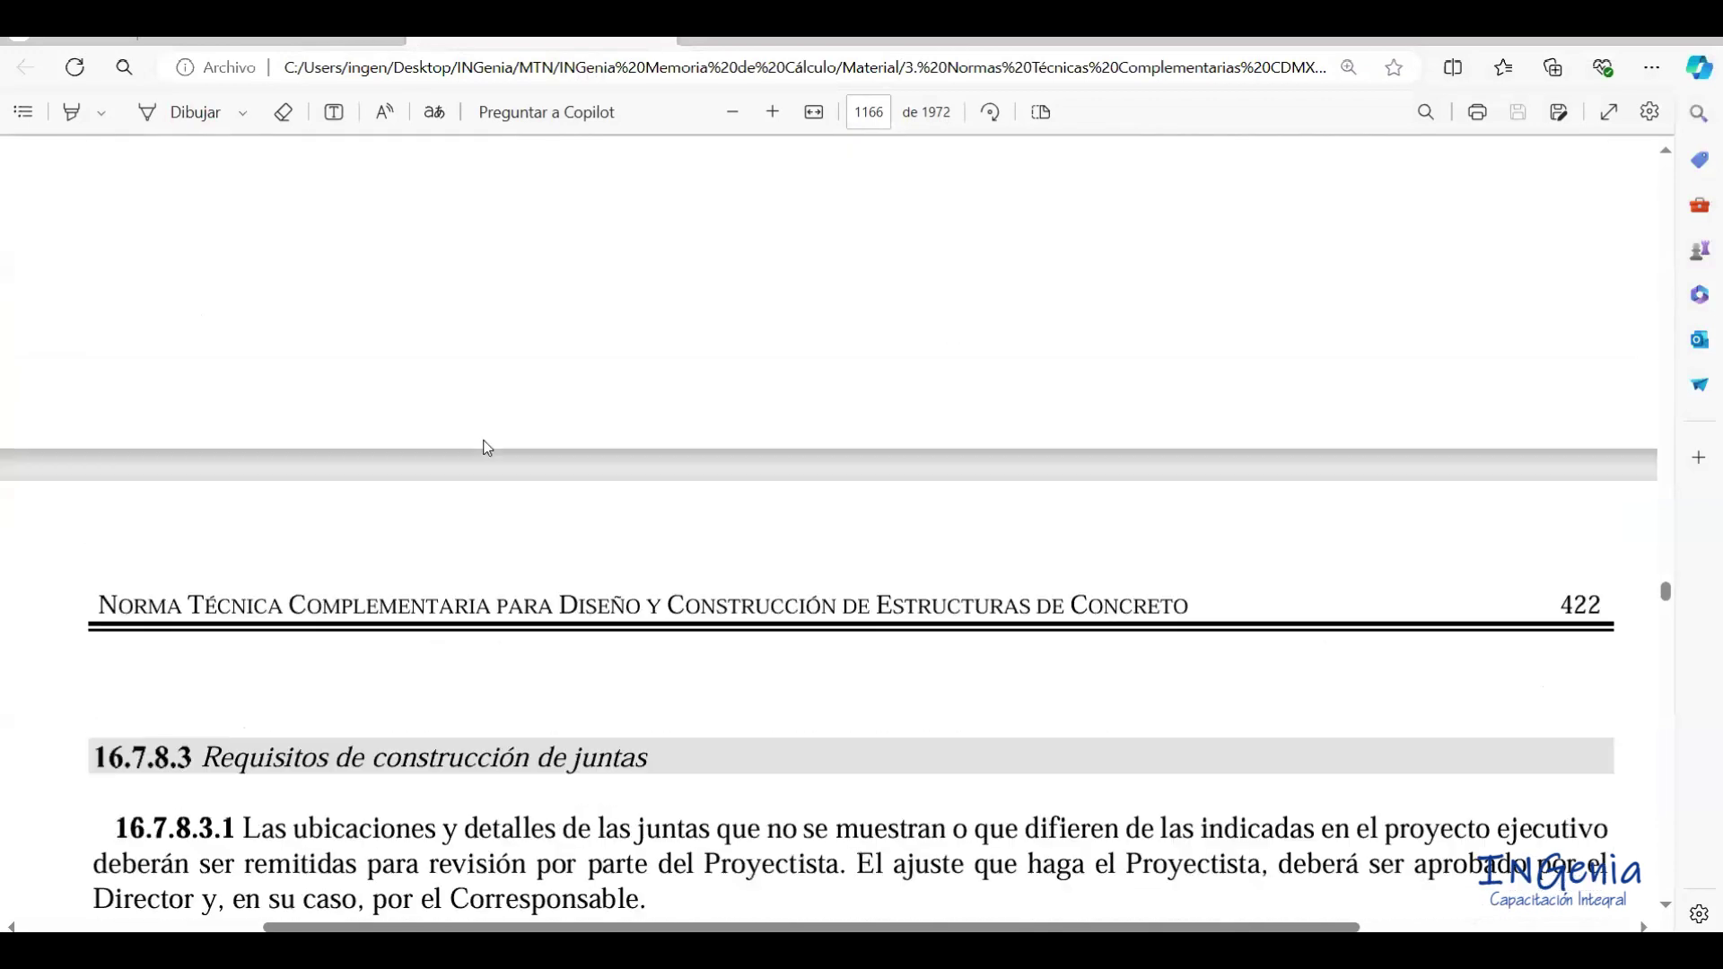
{"action": "scroll", "coordinate": [488, 448], "scroll_direction": "down", "scroll_amount": 1}
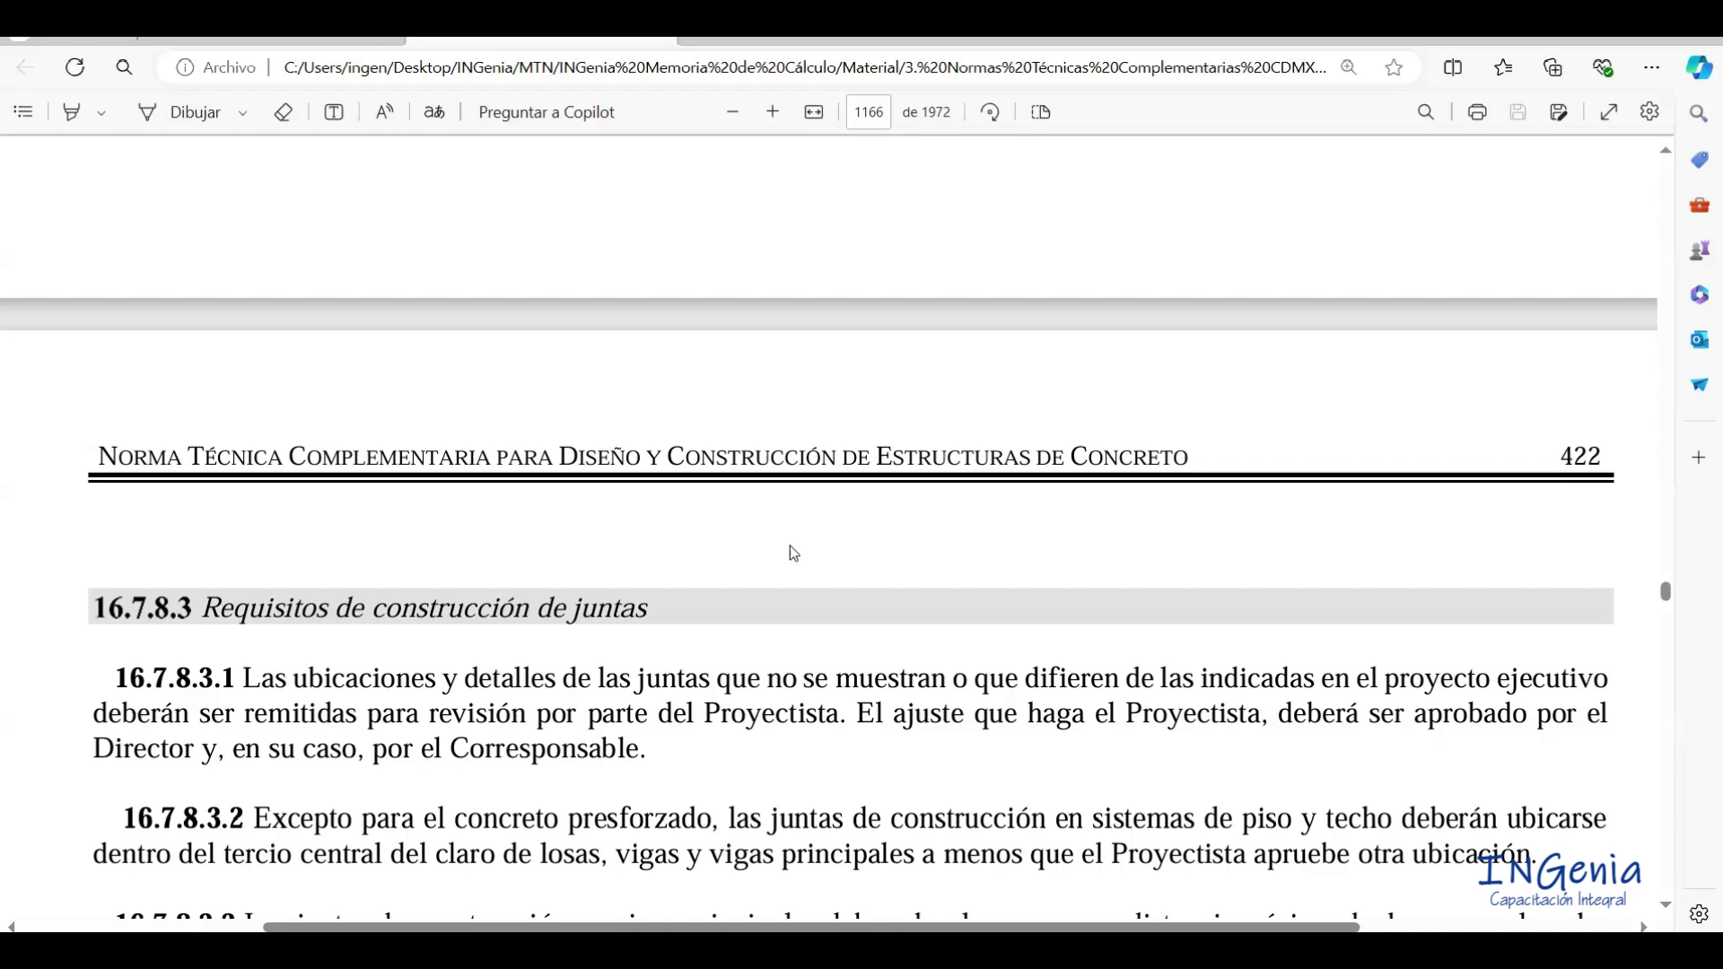
Read the construction joint clauses from 16.7.8.3.1 through the embedded pipe and duct clauses up to 16.7.9.4.
{"action": "scroll", "coordinate": [792, 552], "scroll_direction": "down", "scroll_amount": 2}
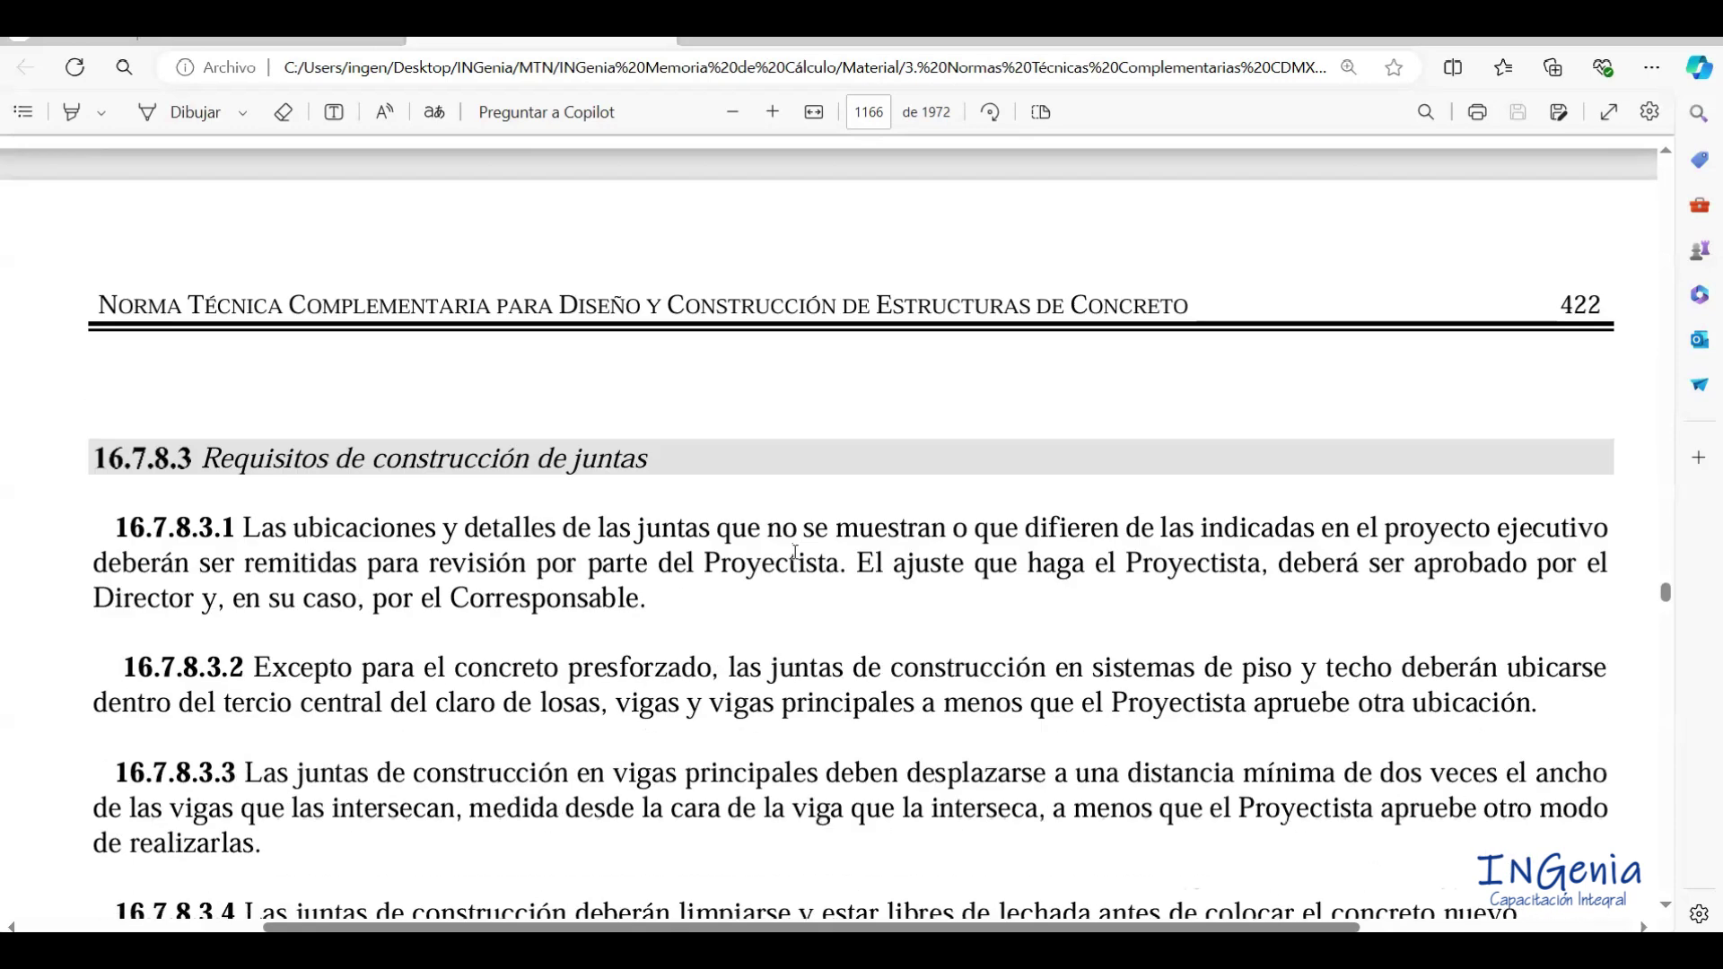
{"action": "scroll", "coordinate": [794, 550], "scroll_direction": "down", "scroll_amount": 3}
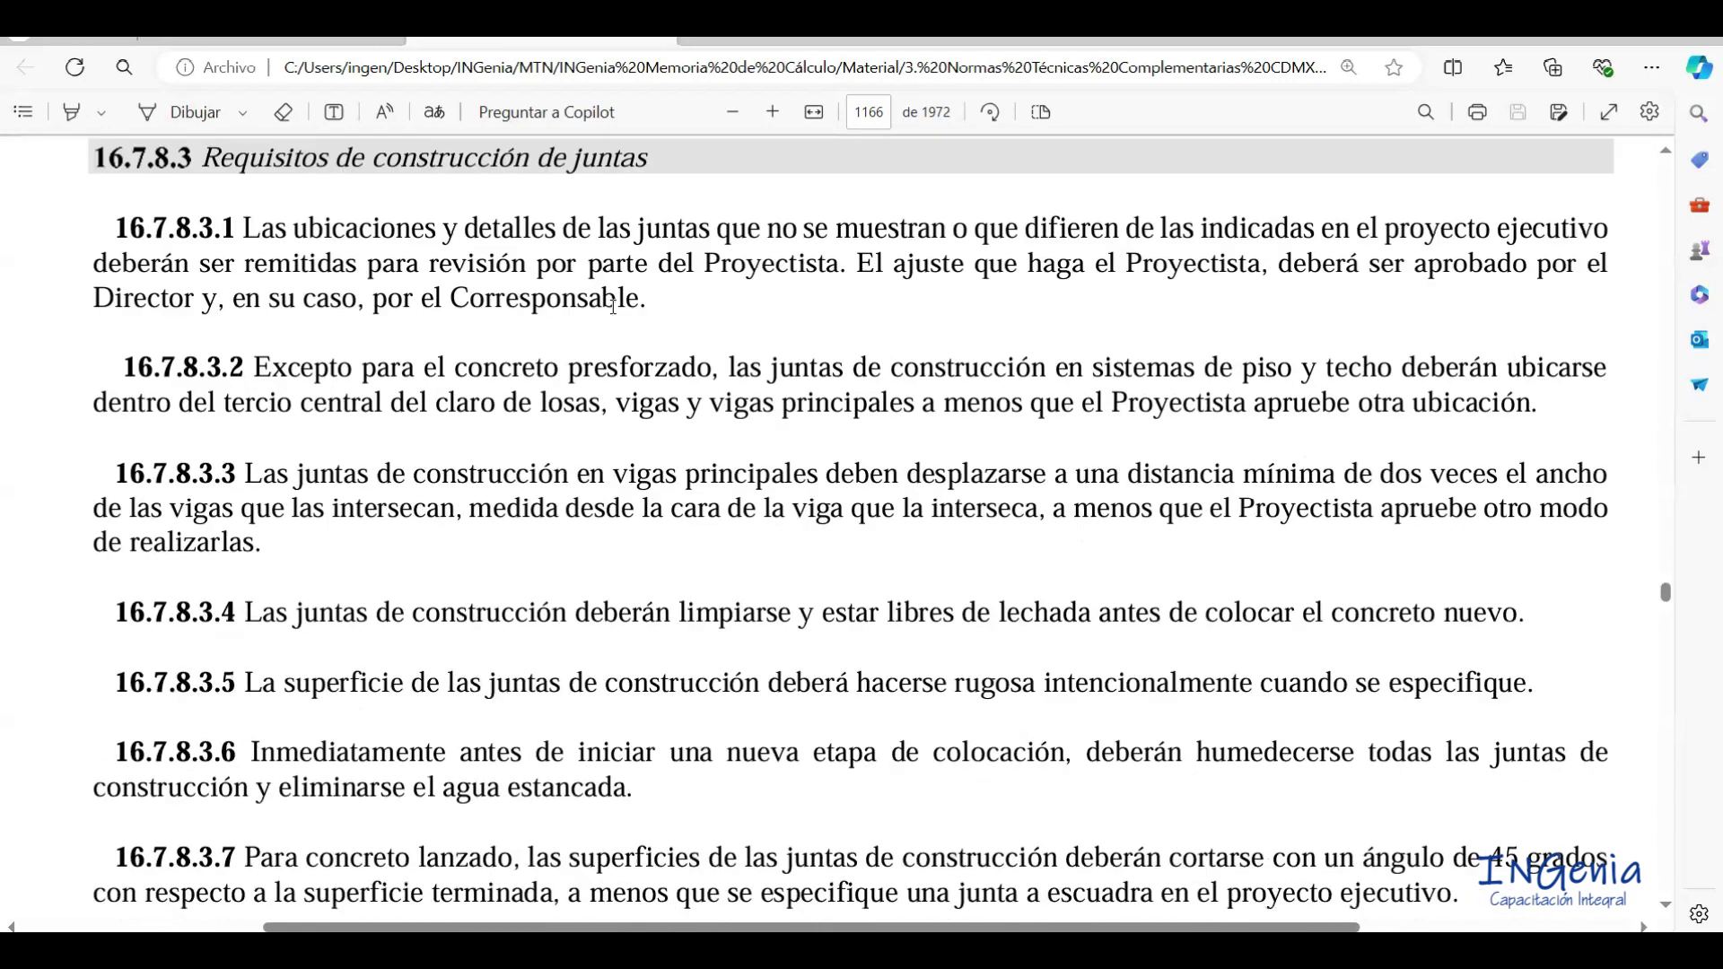
{"action": "scroll", "coordinate": [818, 712], "scroll_direction": "down", "scroll_amount": 3}
{"action": "scroll", "coordinate": [819, 712], "scroll_direction": "down", "scroll_amount": 3}
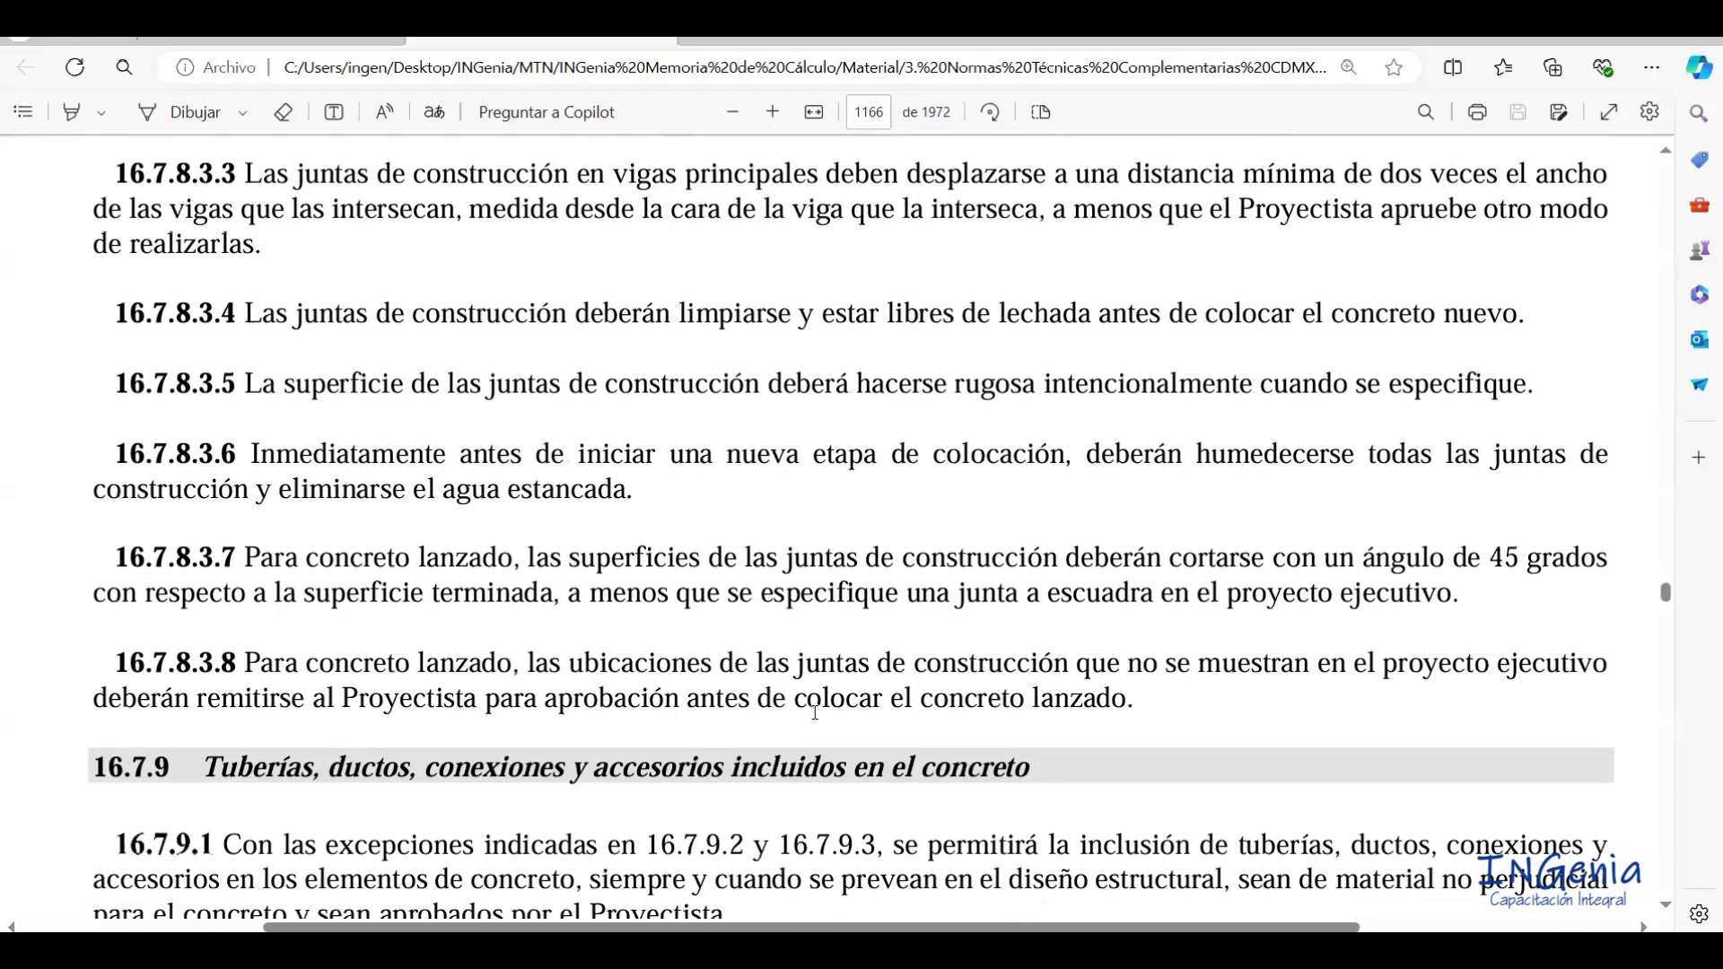
{"action": "scroll", "coordinate": [815, 712], "scroll_direction": "down", "scroll_amount": 5}
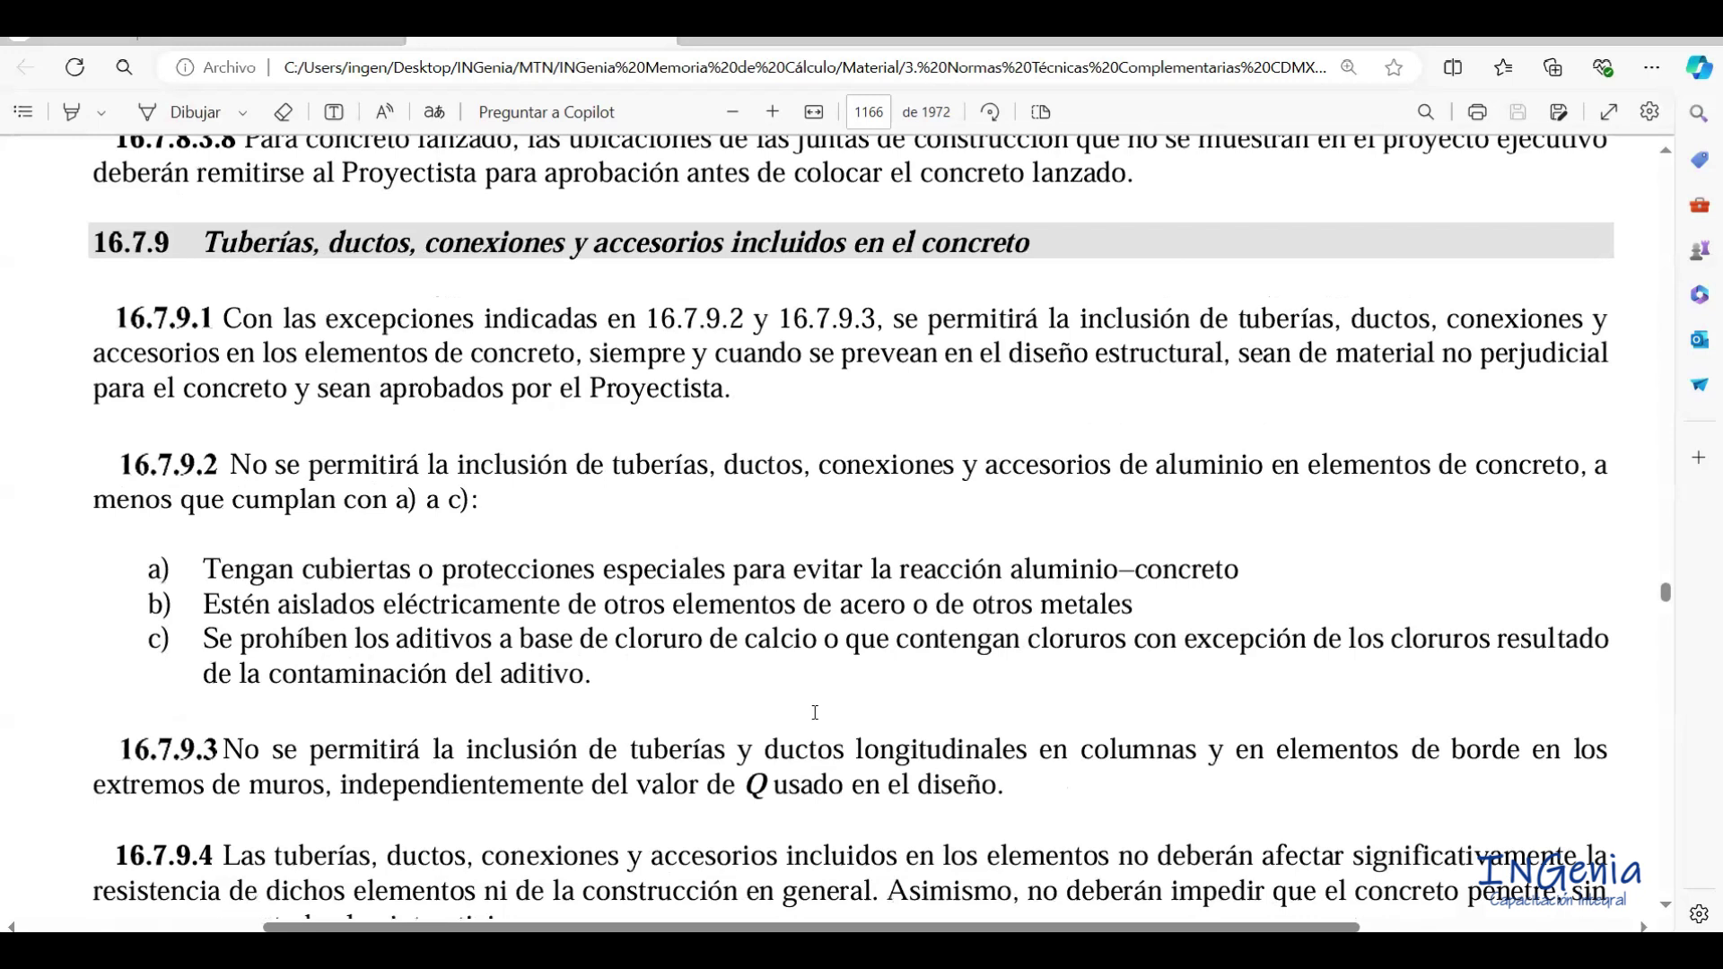
{"action": "scroll", "coordinate": [819, 712], "scroll_direction": "down", "scroll_amount": 1}
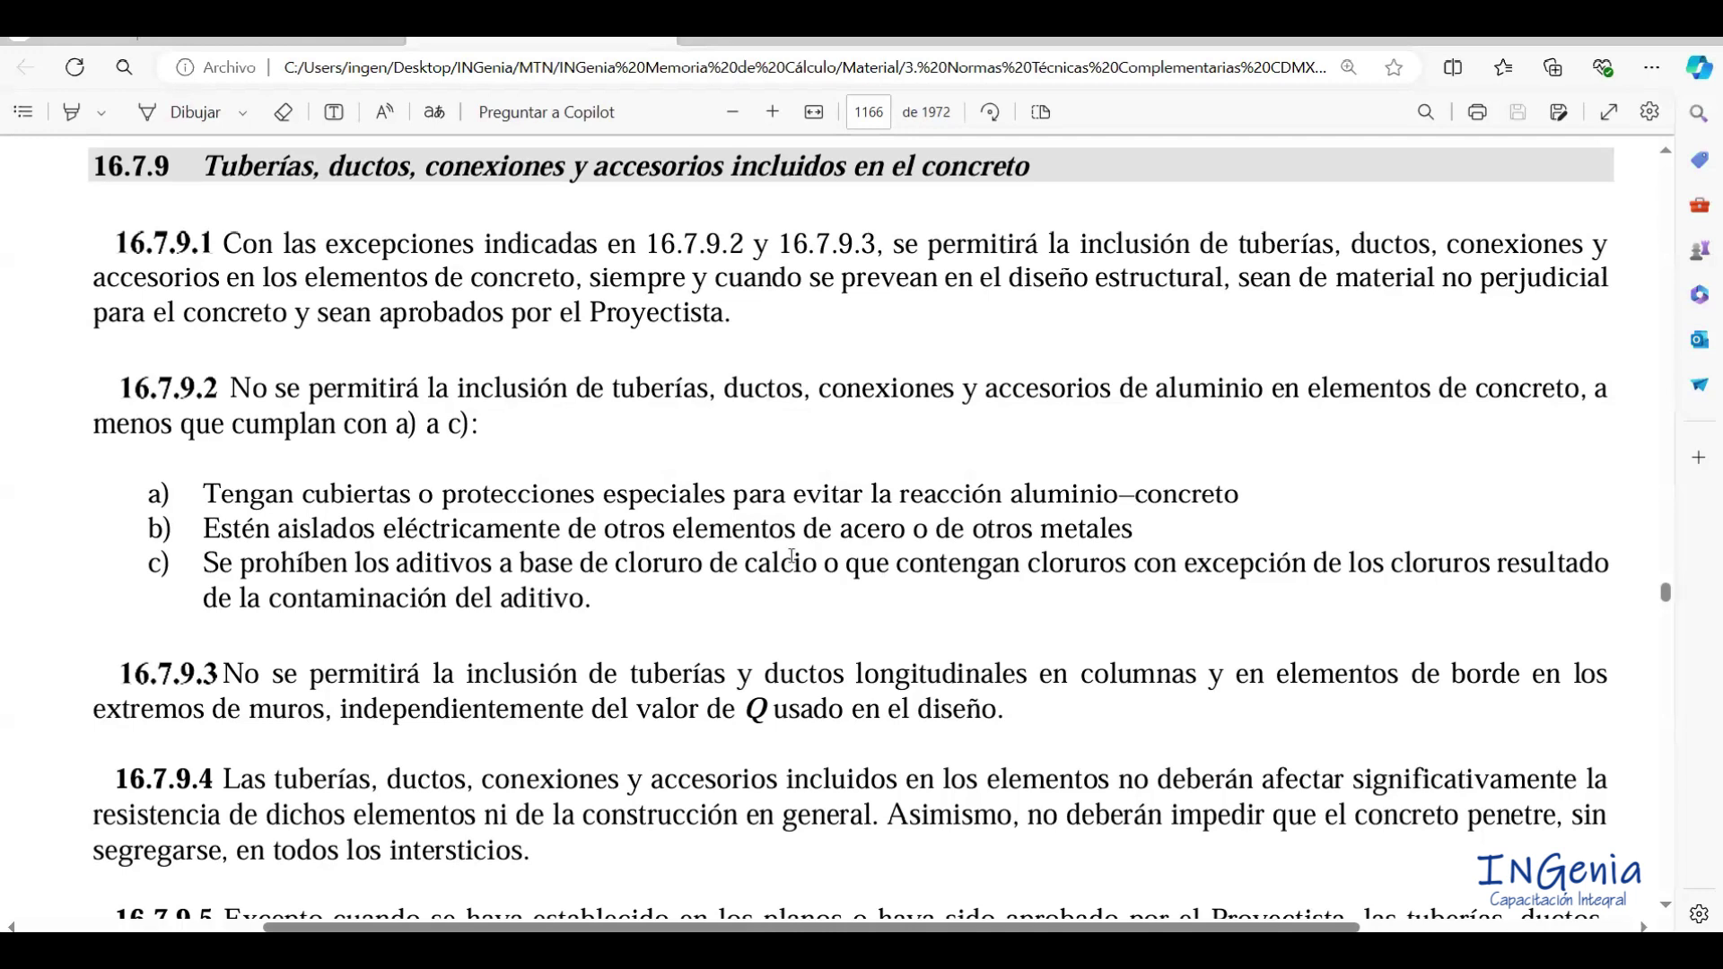
Switch to the STAAD.Pro model to view the whole structure, and consult the flexural design section of the Trabe worksheet in Excel.
{"action": "left_click", "coordinate": [753, 951]}
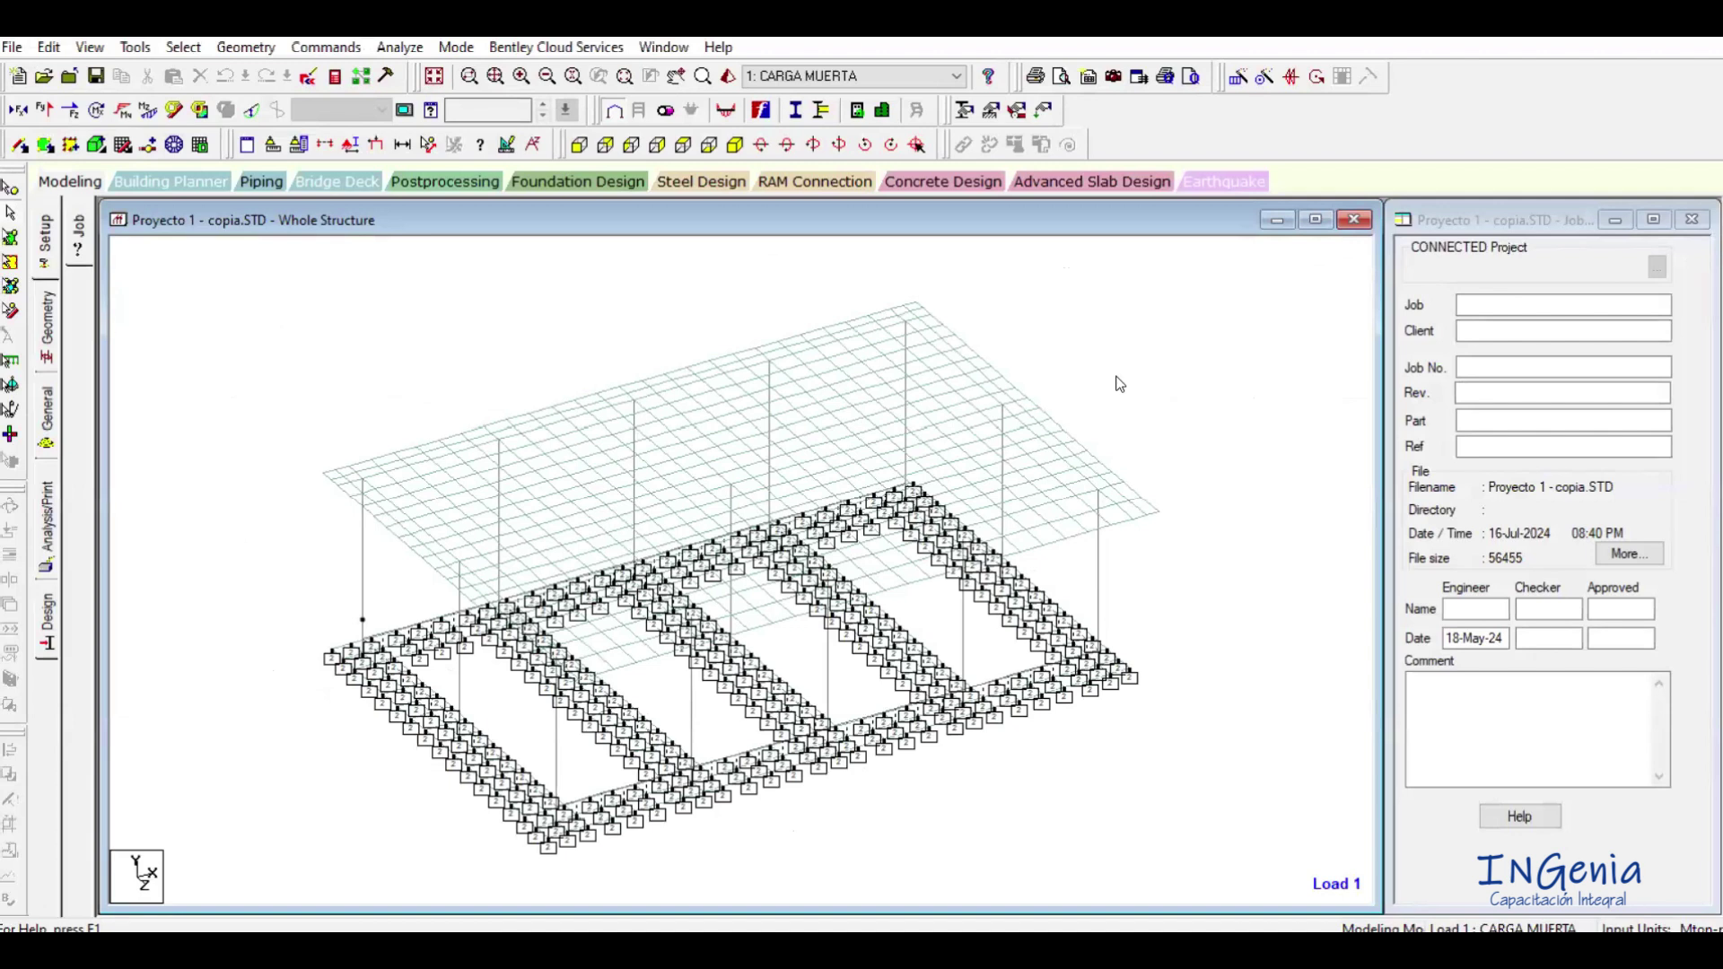
{"action": "scroll", "coordinate": [1119, 383], "scroll_direction": "down", "scroll_amount": 1}
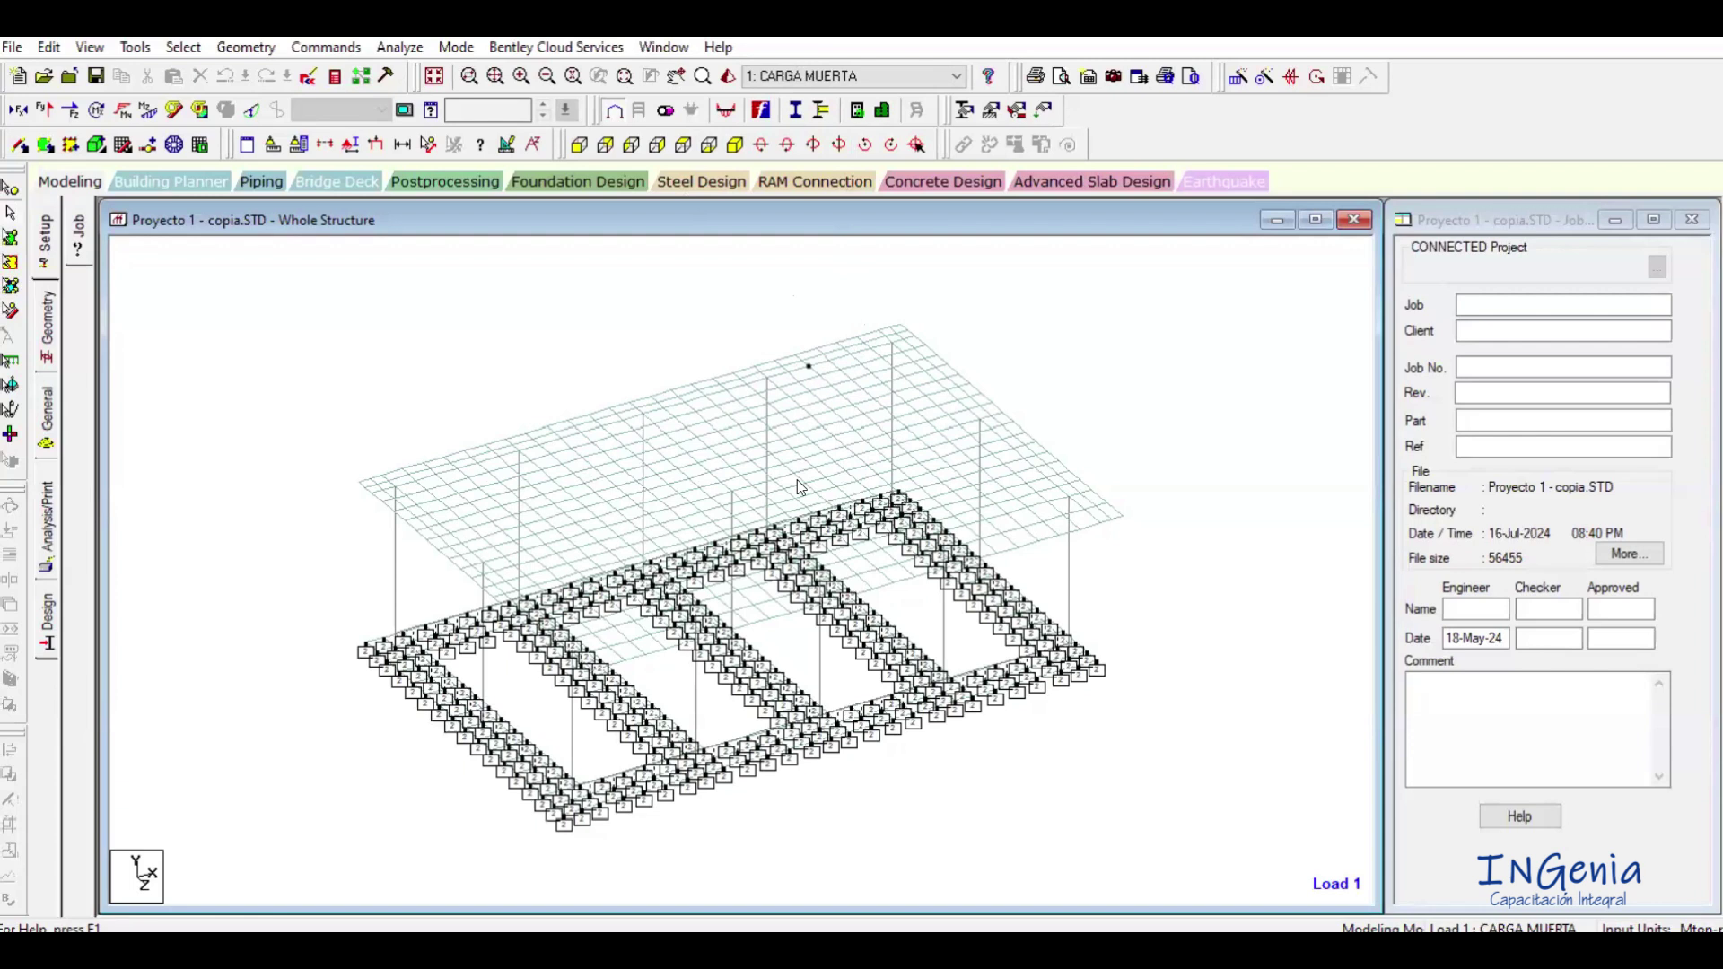
{"action": "mouse_move", "coordinate": [797, 481]}
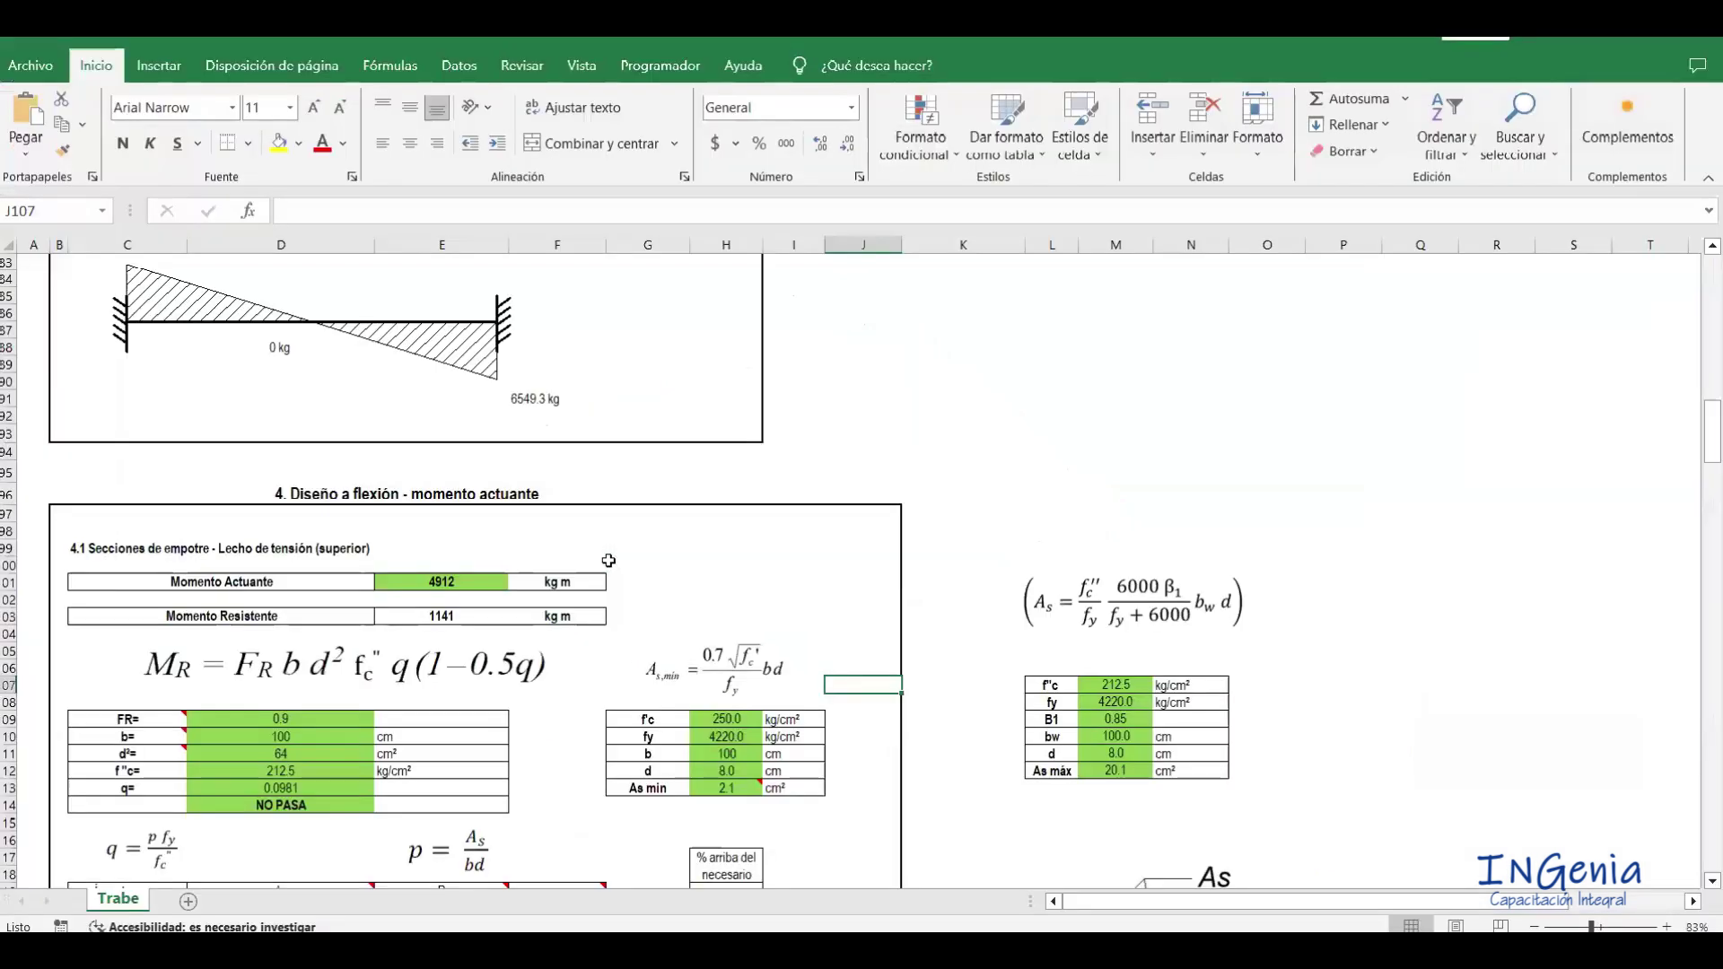
{"action": "scroll", "coordinate": [759, 555], "scroll_direction": "up", "scroll_amount": 3}
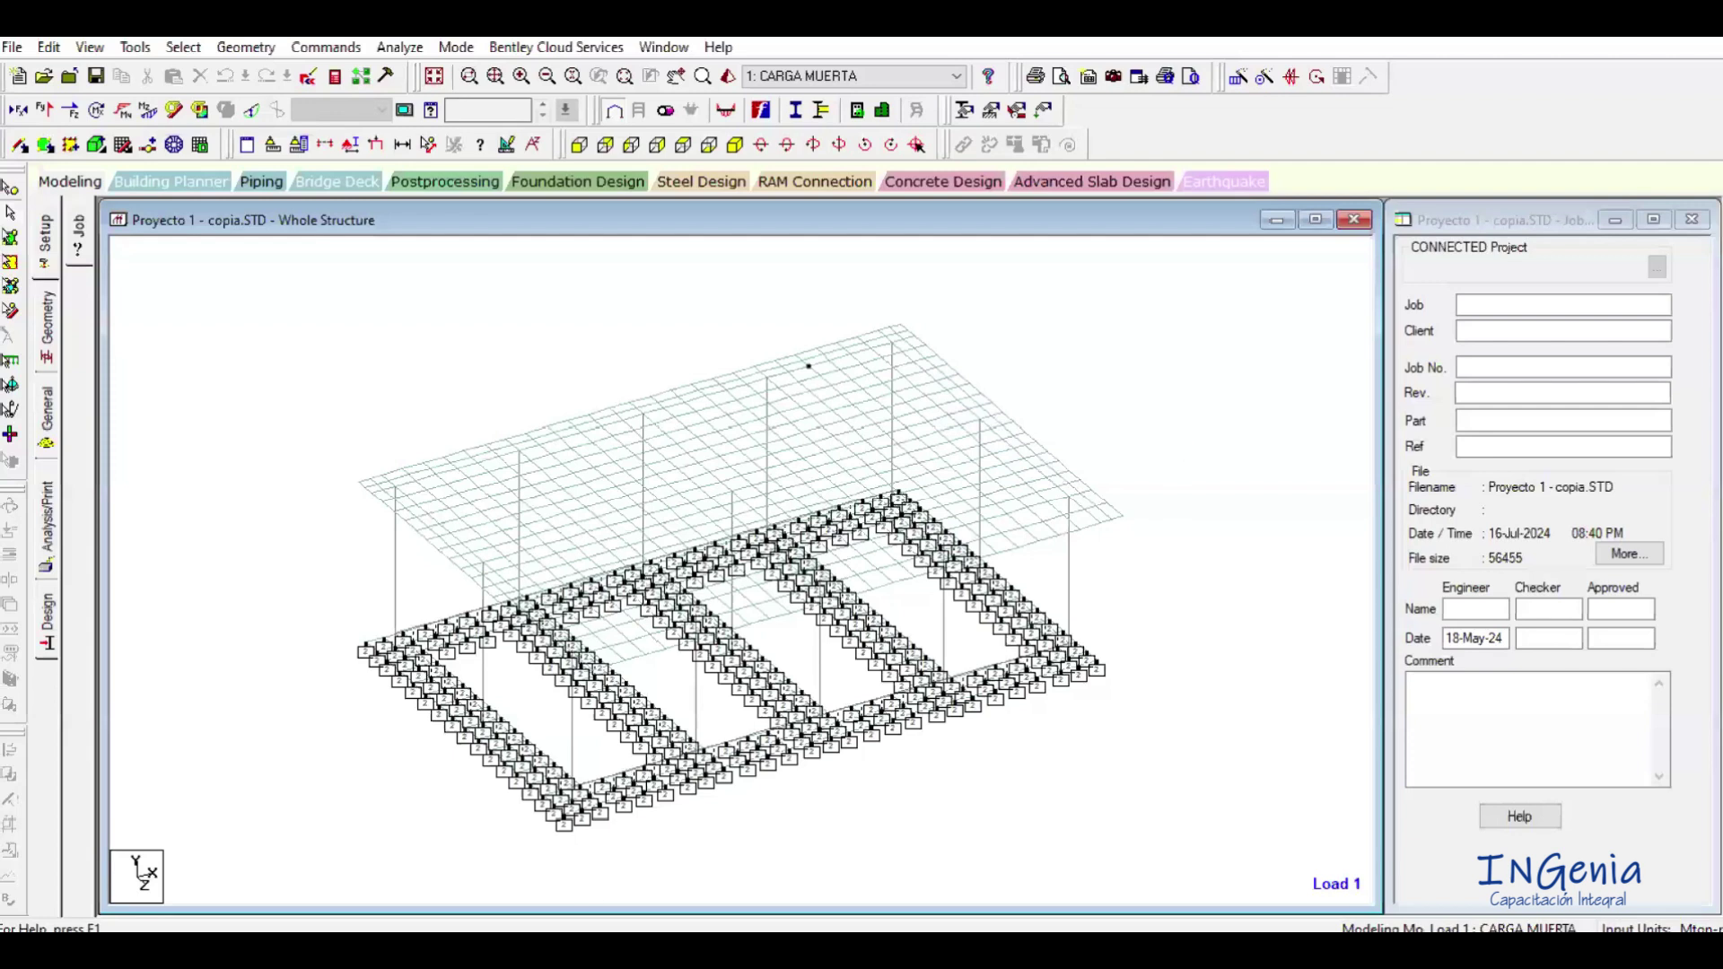
Return from STAAD.Pro to the Trabe worksheet and review it from the project information and load analysis down to the flexural design.
{"action": "mouse_move", "coordinate": [569, 951]}
{"action": "left_click", "coordinate": [567, 859]}
{"action": "scroll", "coordinate": [562, 640], "scroll_direction": "up", "scroll_amount": 3}
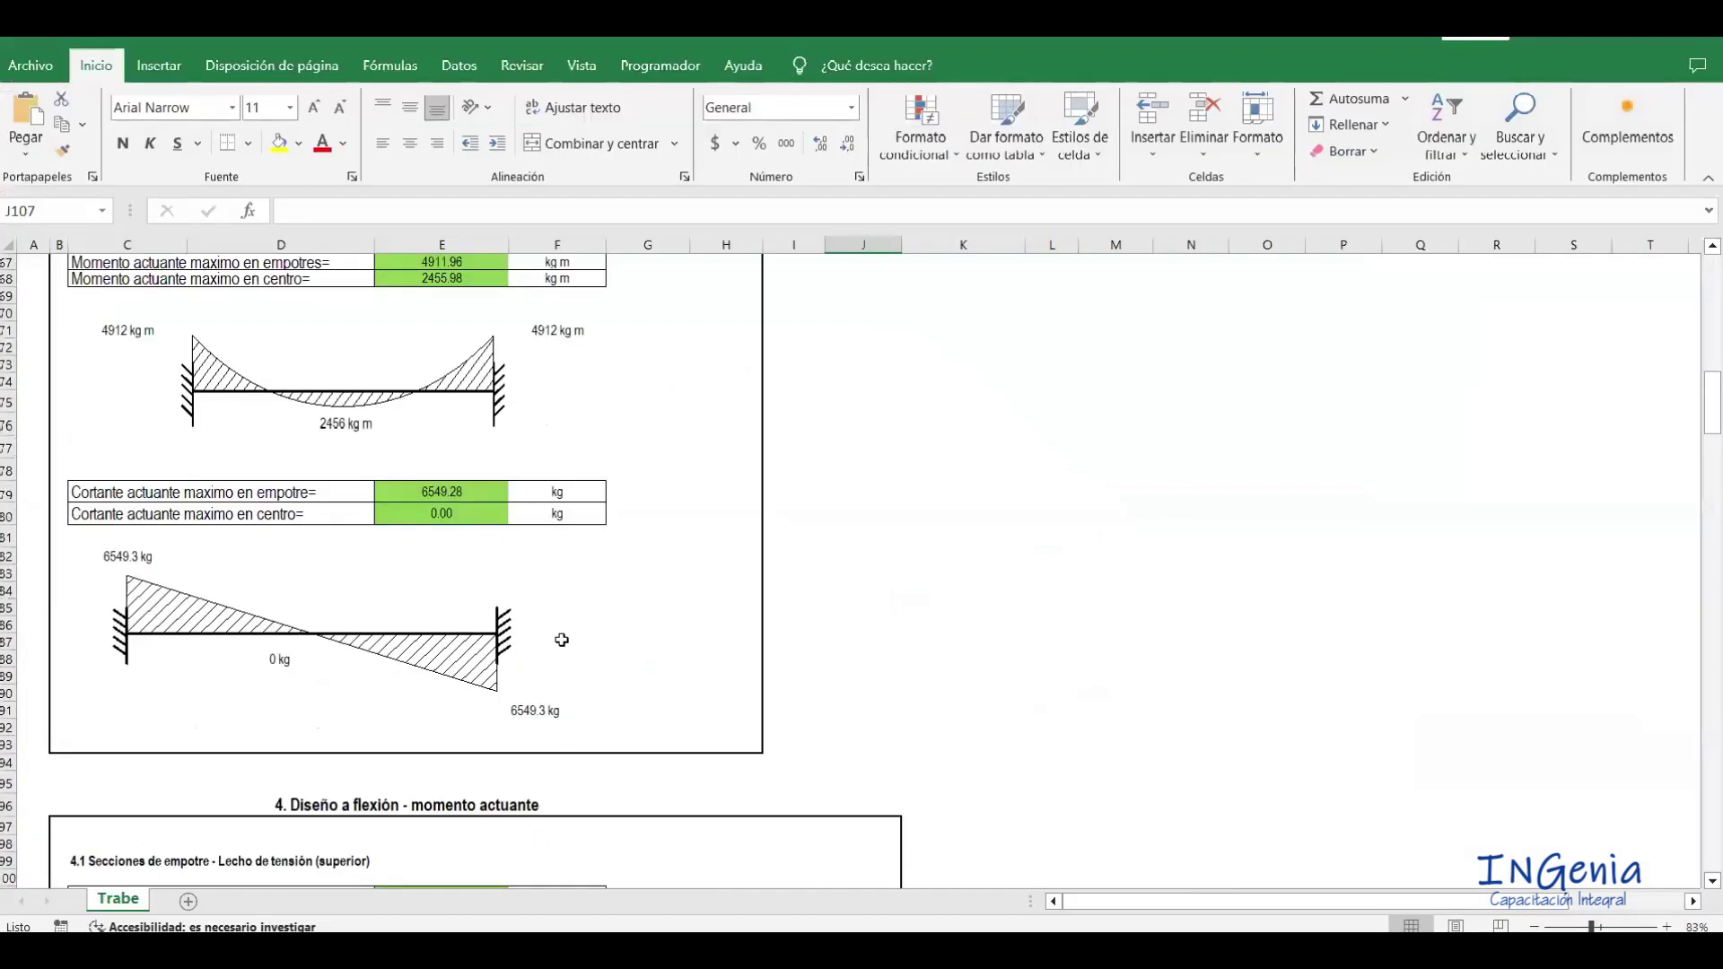
{"action": "scroll", "coordinate": [562, 639], "scroll_direction": "up", "scroll_amount": 20}
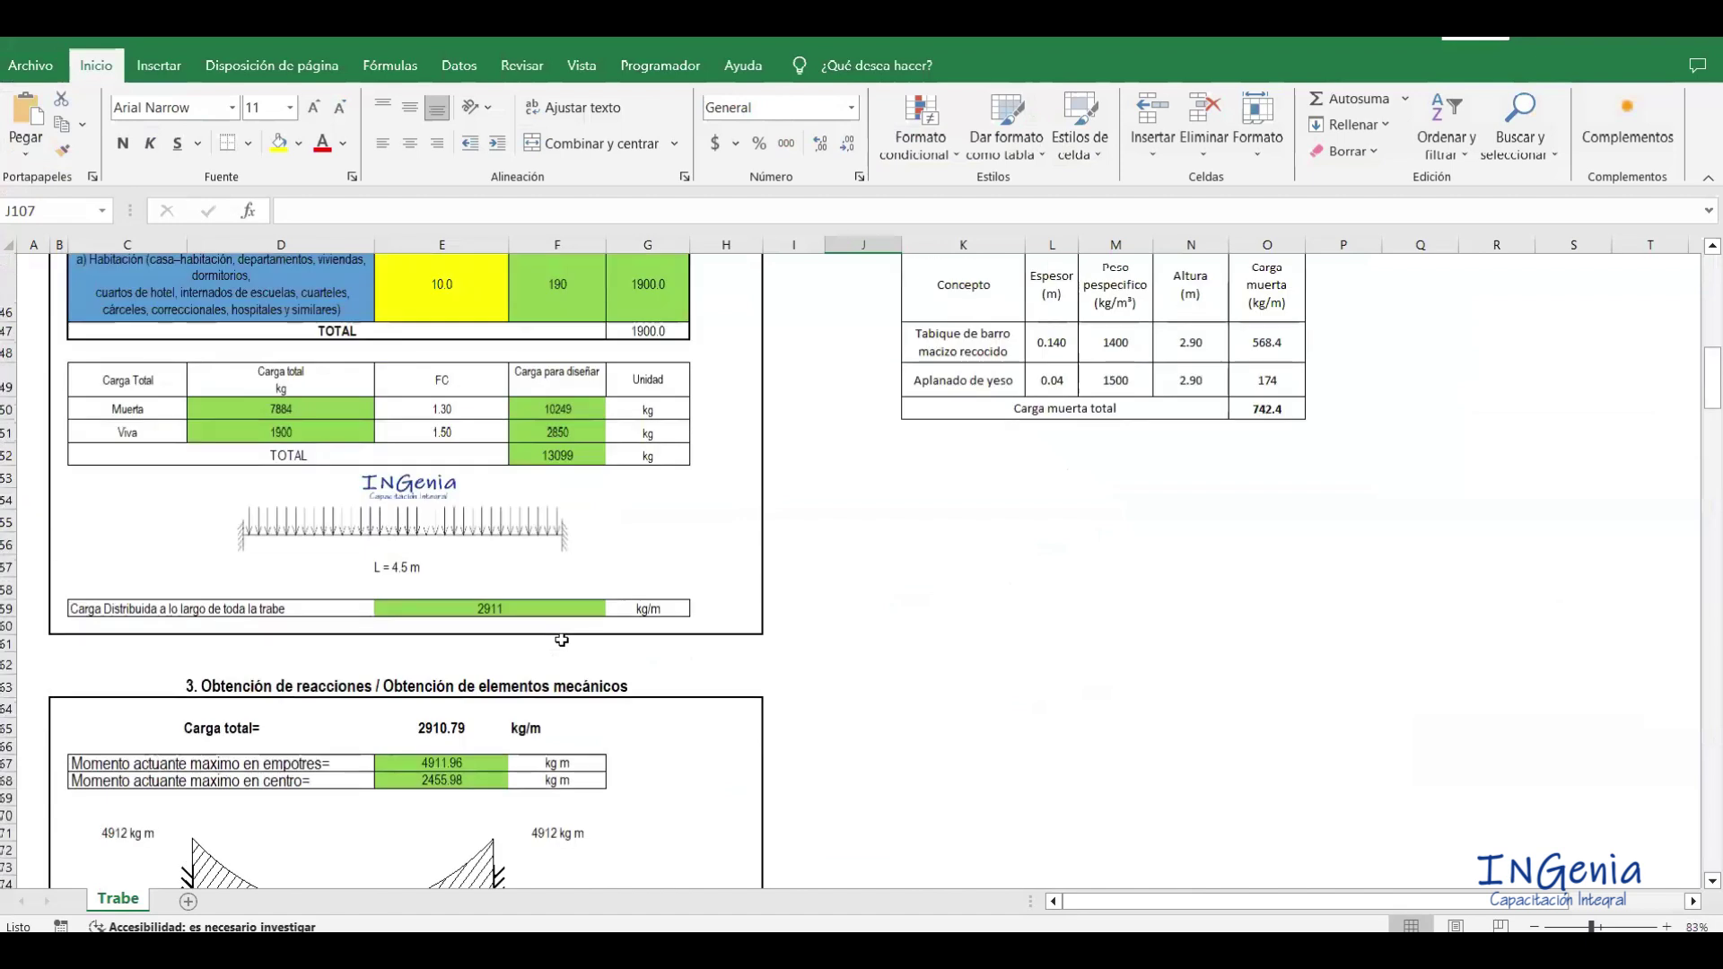
{"action": "scroll", "coordinate": [561, 640], "scroll_direction": "up", "scroll_amount": 2}
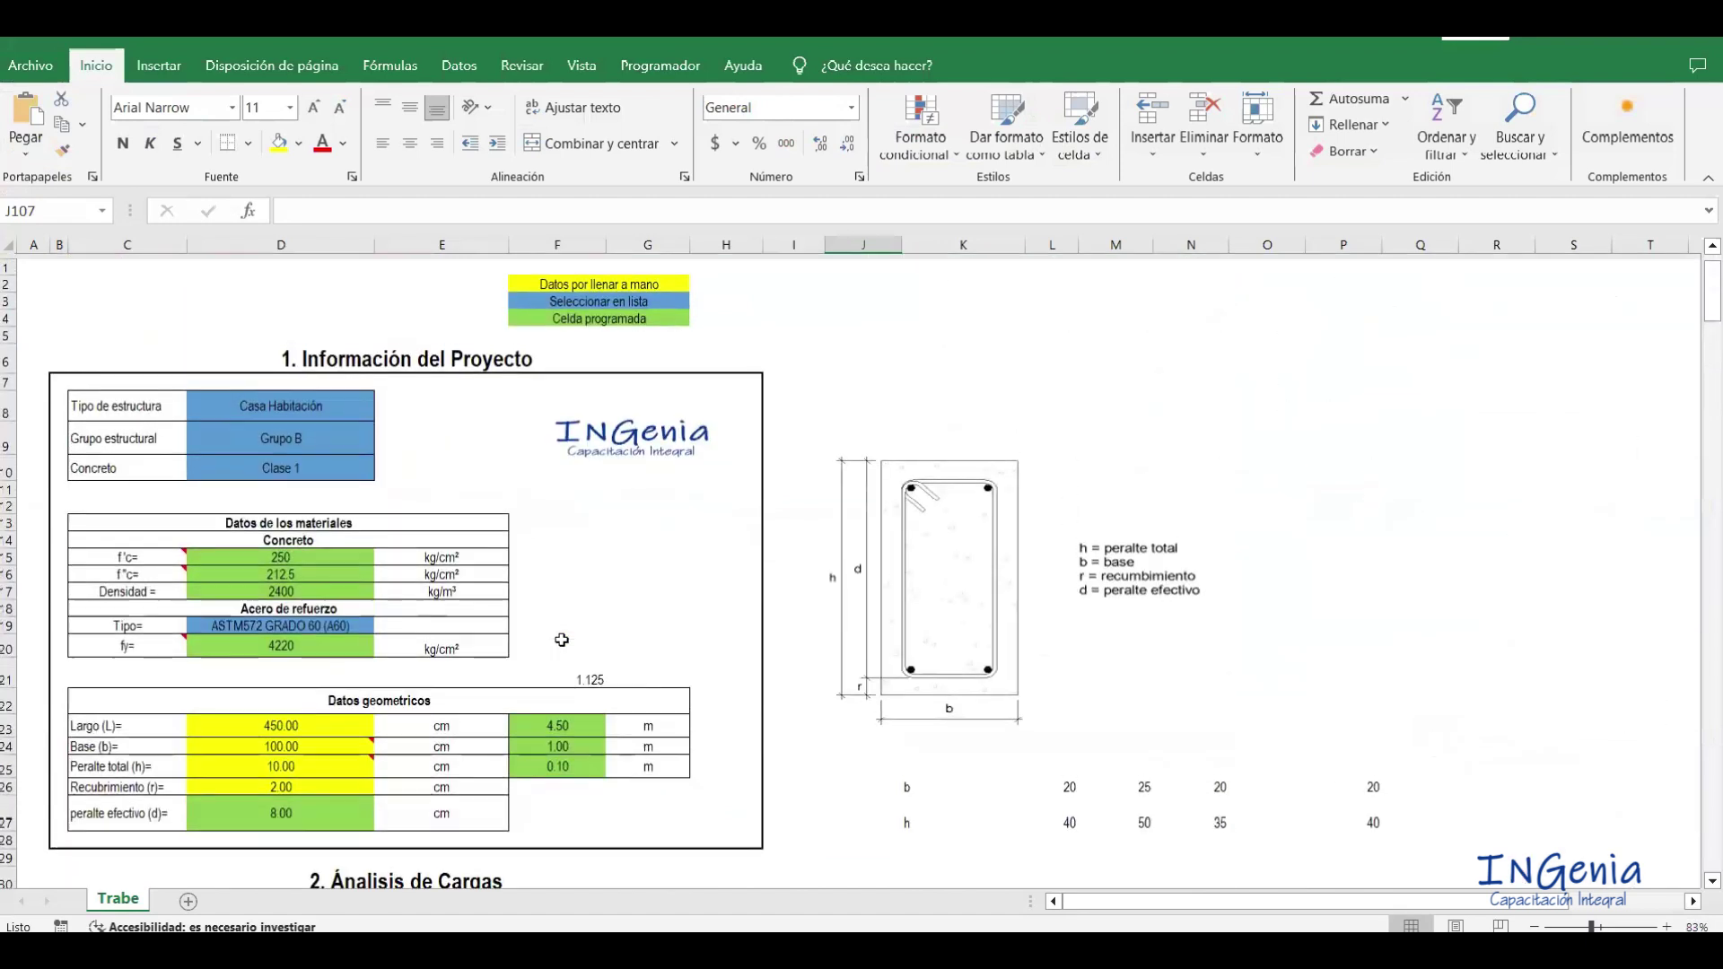
{"action": "scroll", "coordinate": [562, 640], "scroll_direction": "down", "scroll_amount": 2}
{"action": "scroll", "coordinate": [562, 640], "scroll_direction": "down", "scroll_amount": 15}
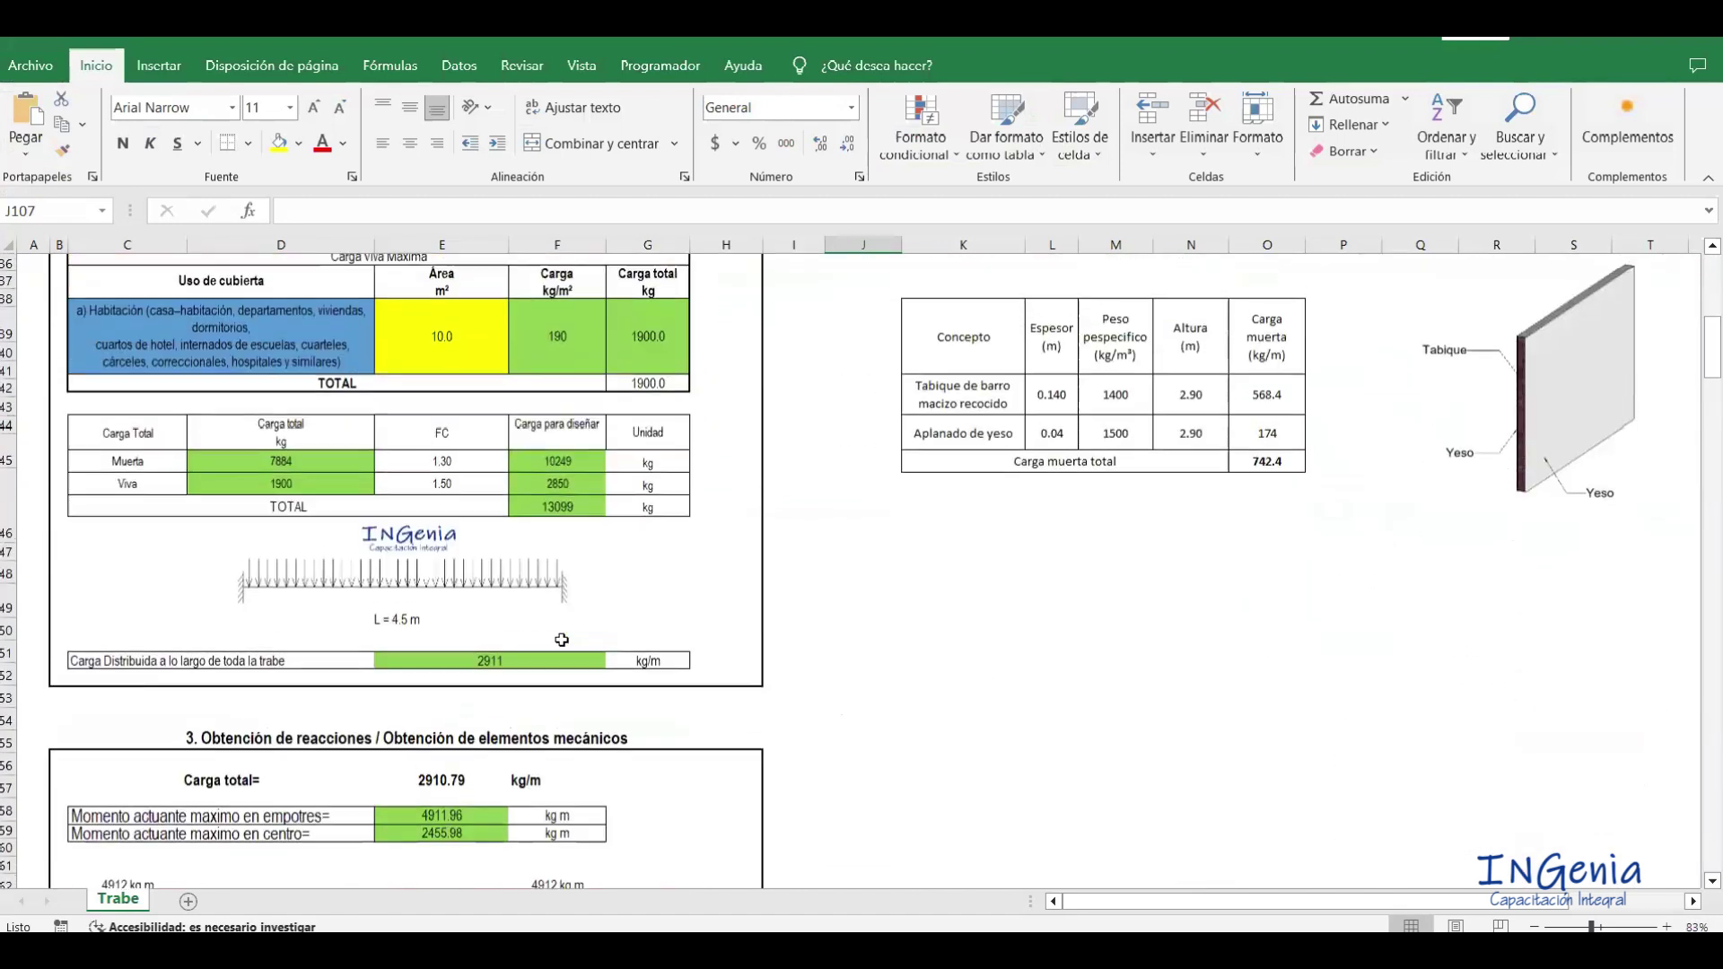
{"action": "scroll", "coordinate": [562, 640], "scroll_direction": "down", "scroll_amount": 6}
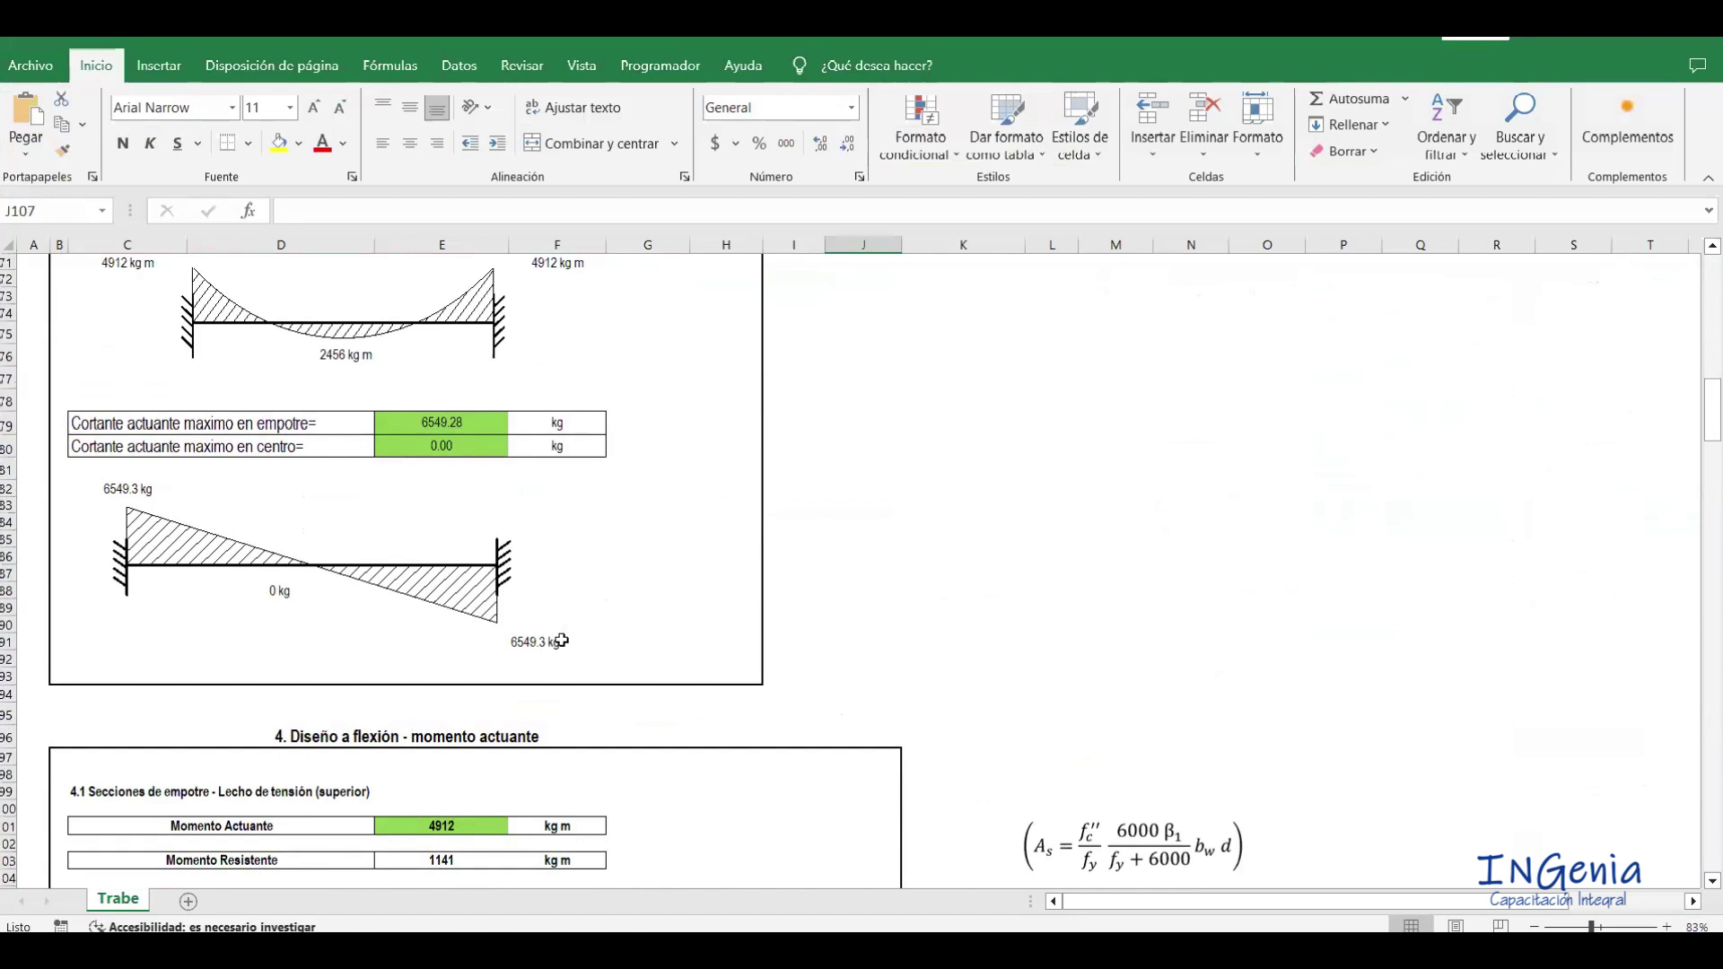
{"action": "scroll", "coordinate": [562, 640], "scroll_direction": "down", "scroll_amount": 4}
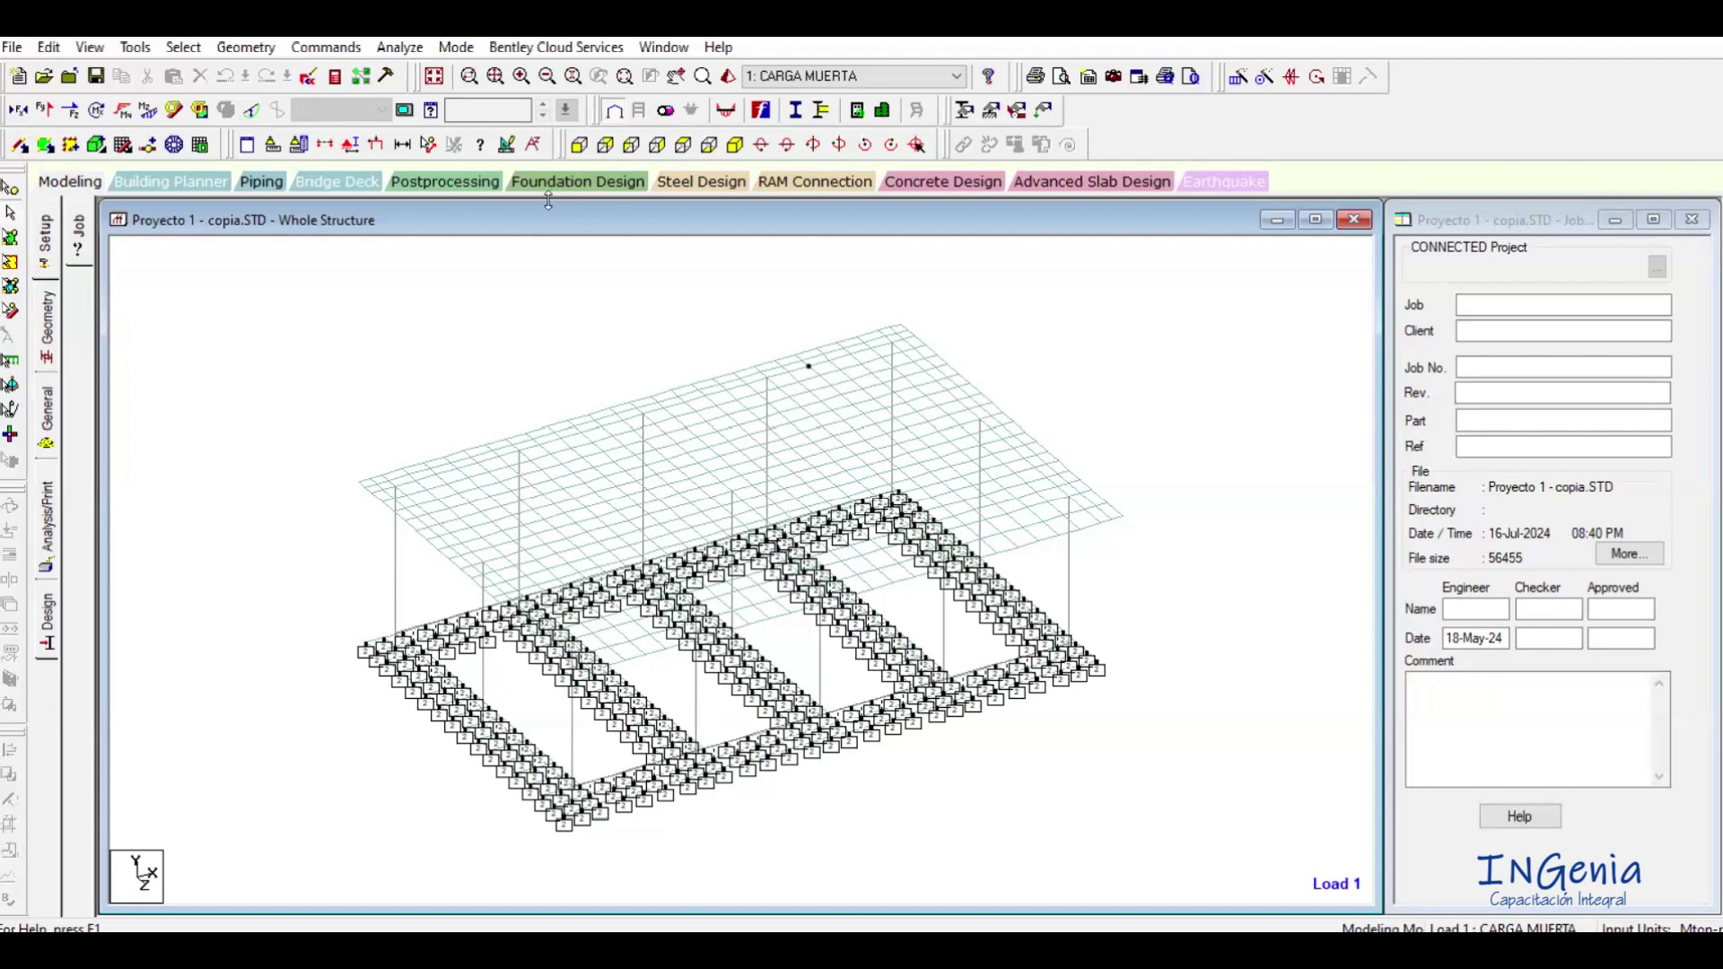
Enter STAAD.Pro's Postprocessing mode and inspect the structure in a 3D rendered view moved higher in the workspace.
{"action": "left_click", "coordinate": [440, 183]}
{"action": "left_click", "coordinate": [894, 658]}
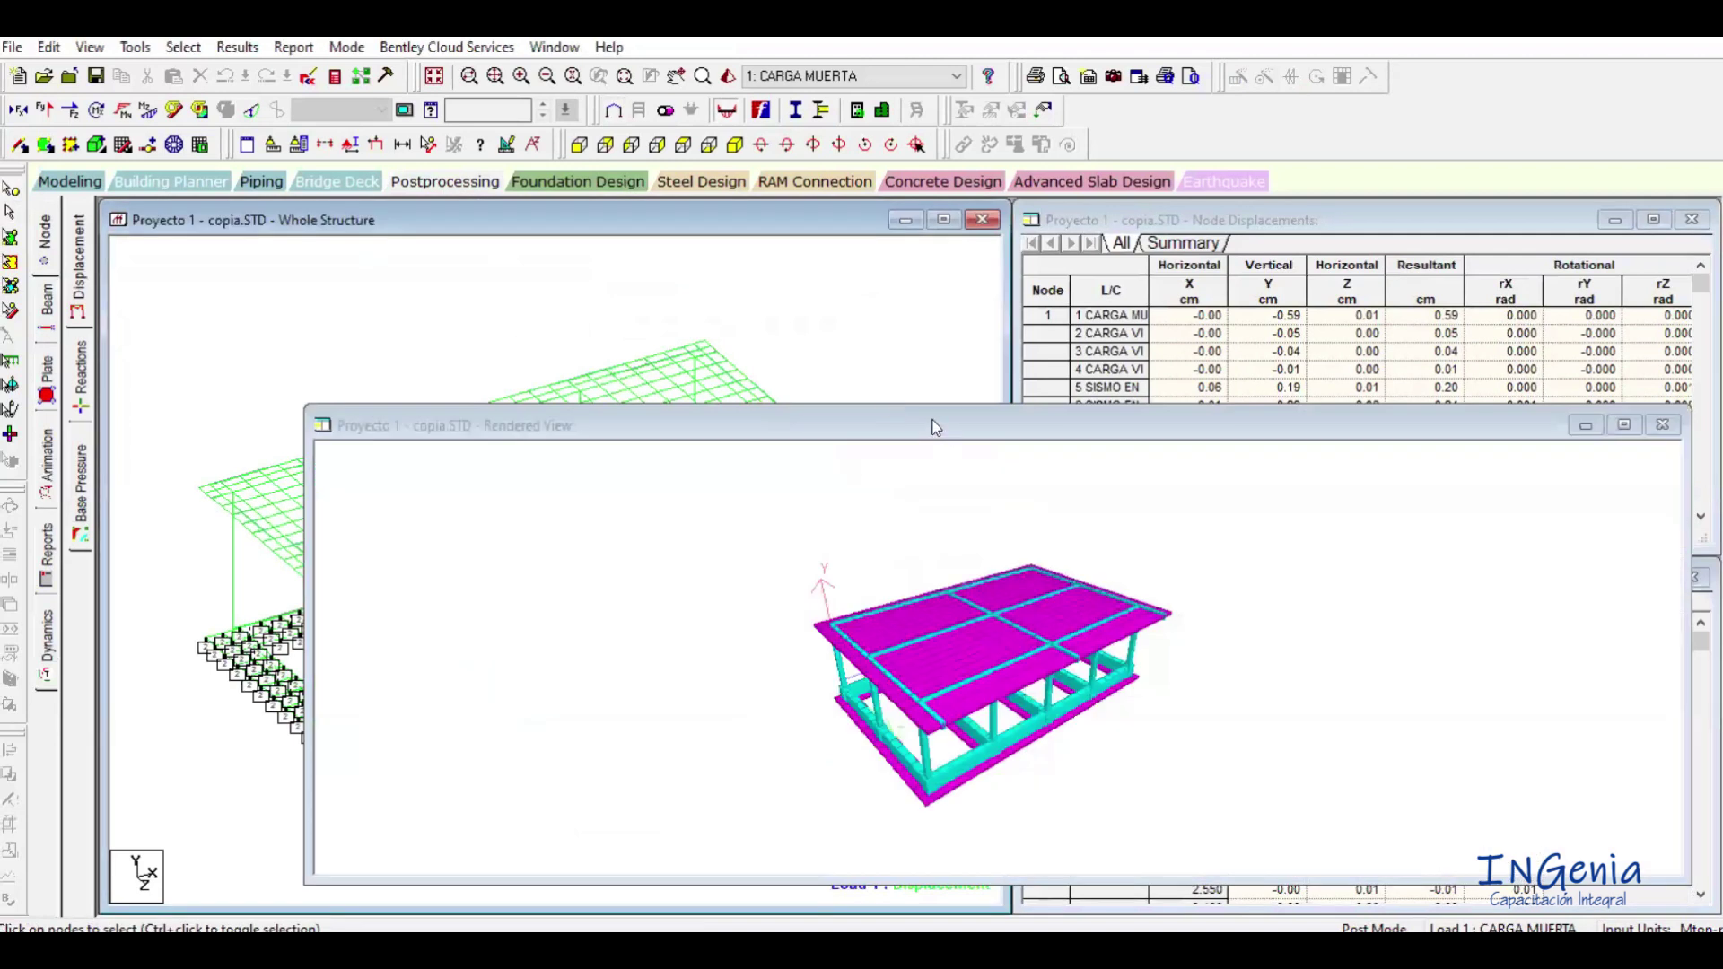
{"action": "left_click_drag", "start_coordinate": [923, 410], "coordinate": [923, 227]}
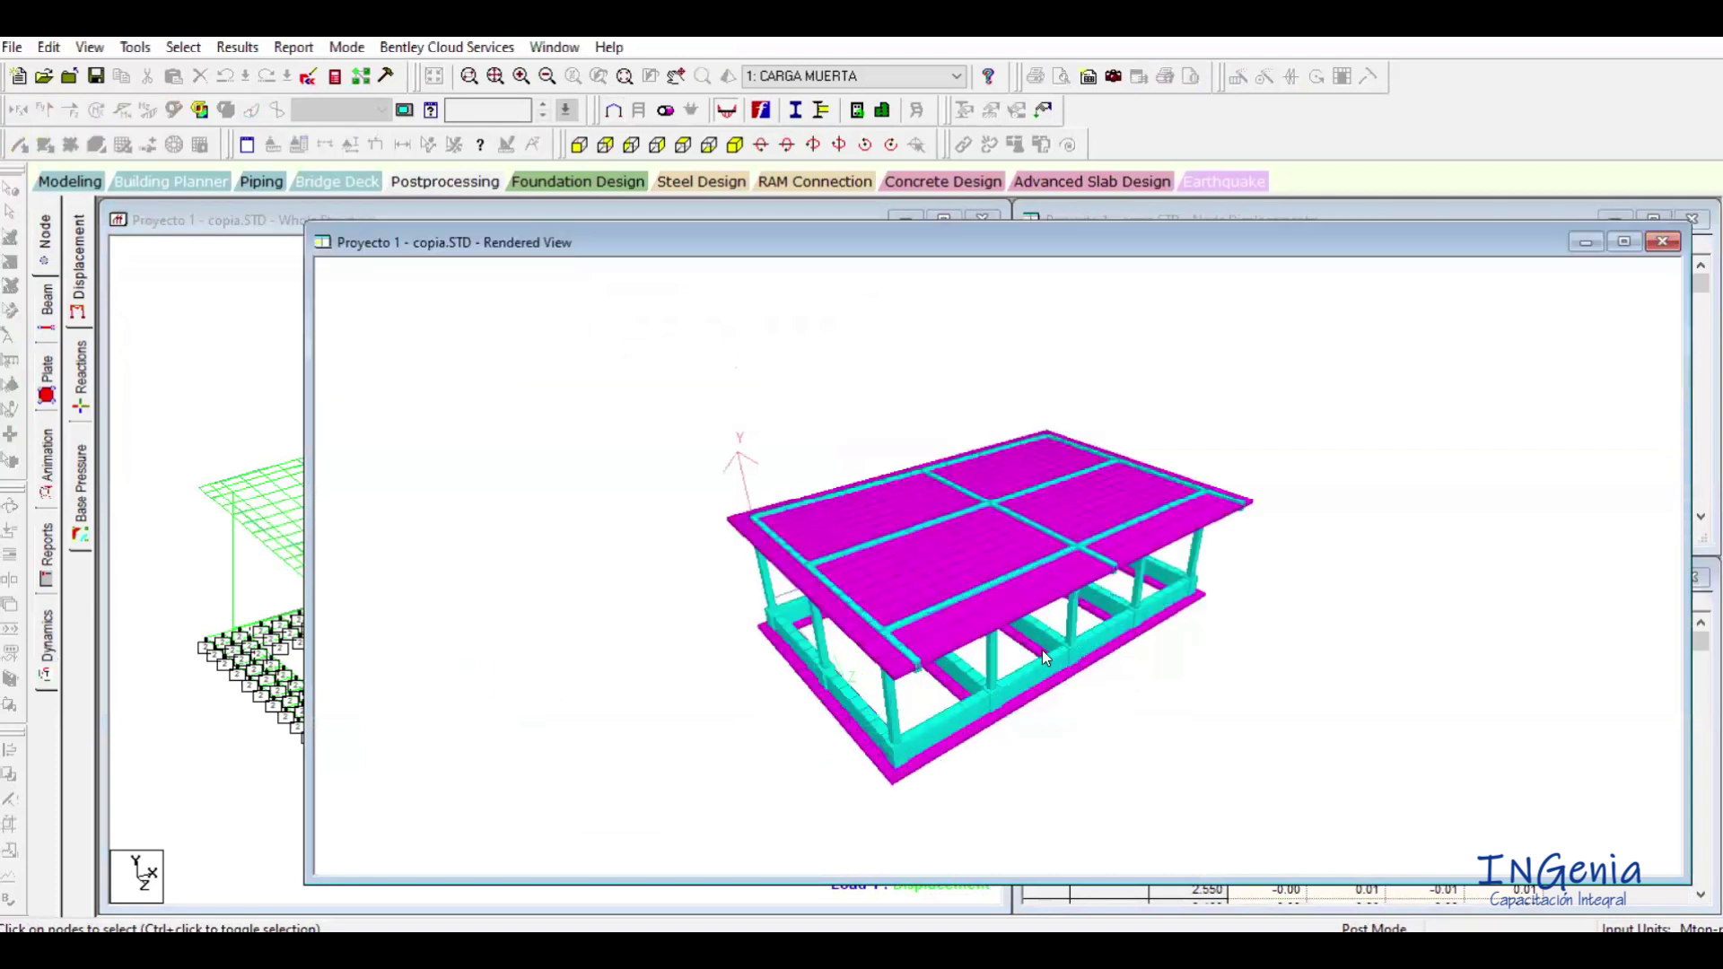
{"action": "scroll", "coordinate": [965, 594], "scroll_direction": "up", "scroll_amount": 6}
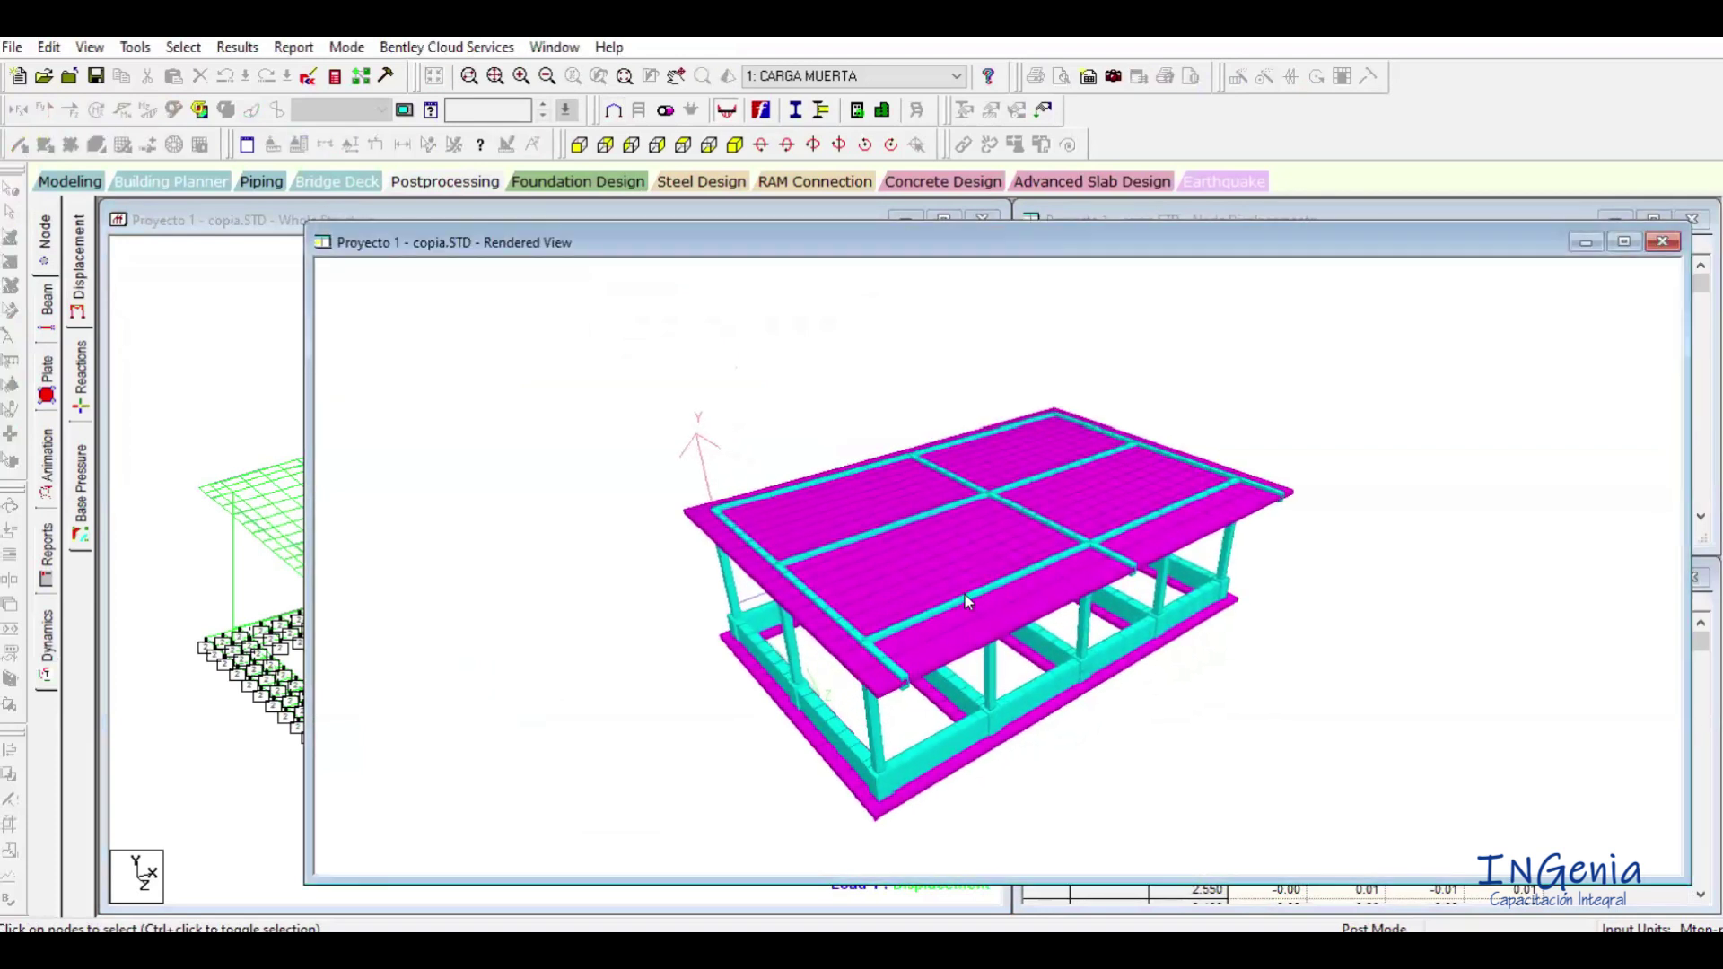
{"action": "scroll", "coordinate": [966, 594], "scroll_direction": "down", "scroll_amount": 4}
Measure the node-to-node distances along the short sides of the roof in the Whole Structure view, between the outer columns.
{"action": "left_click", "coordinate": [205, 416]}
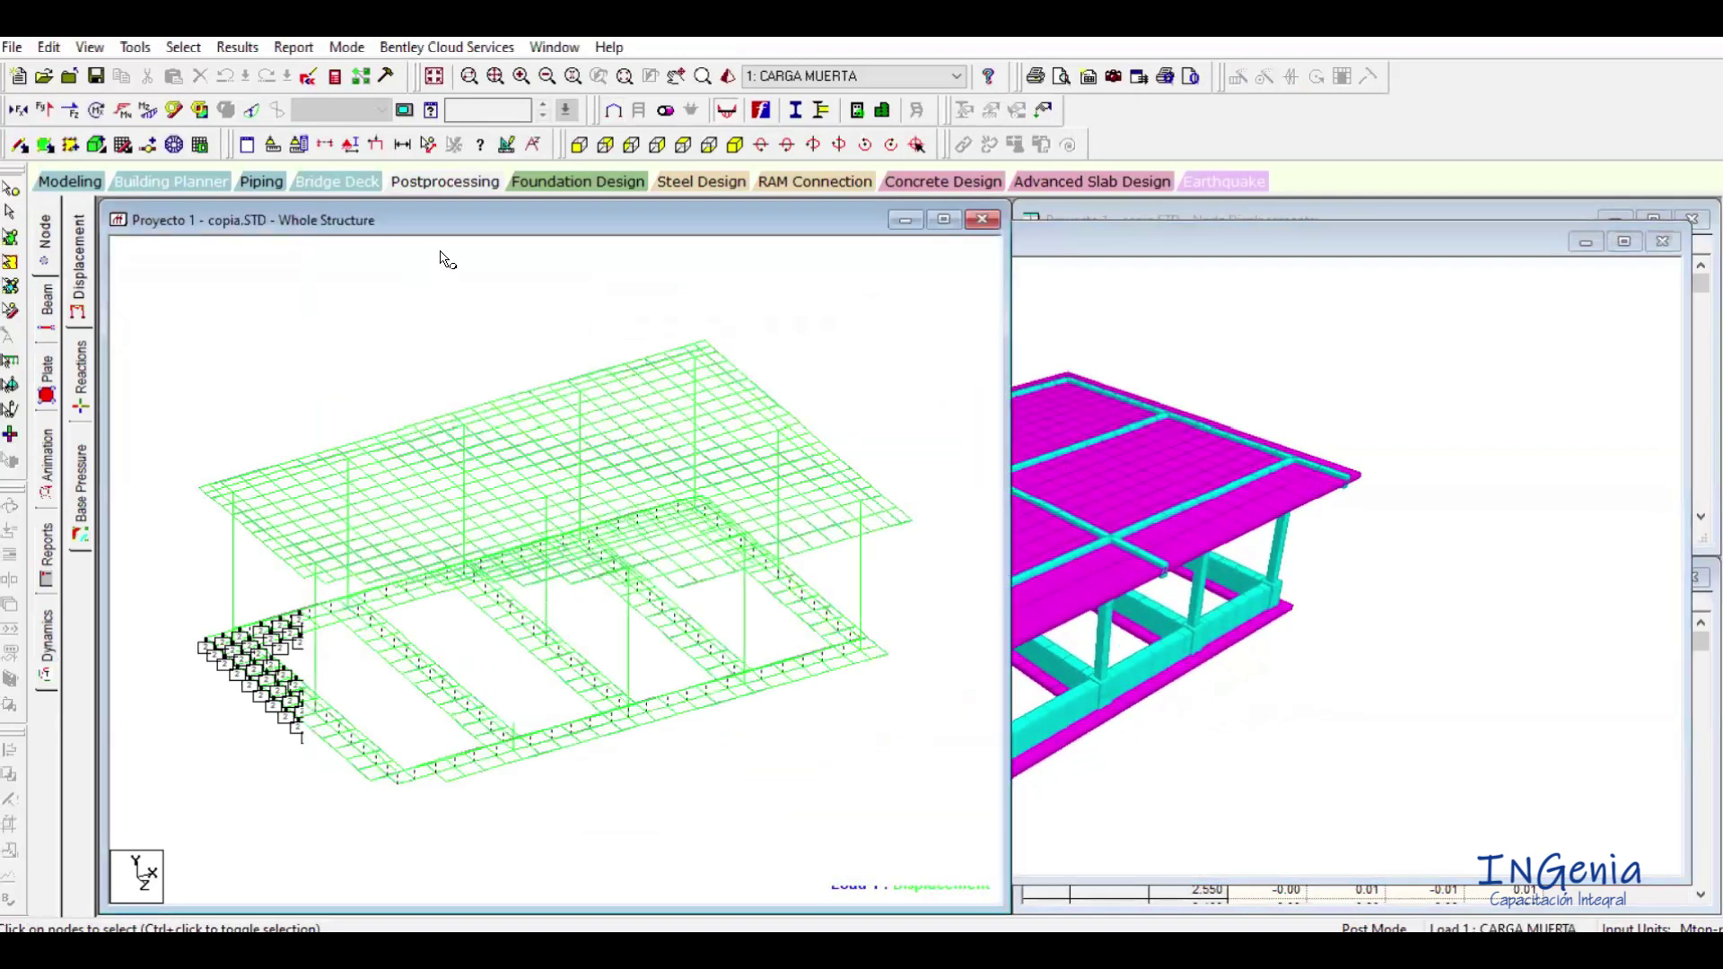
{"action": "left_click", "coordinate": [428, 145]}
{"action": "left_click", "coordinate": [234, 494]}
{"action": "left_click", "coordinate": [400, 663]}
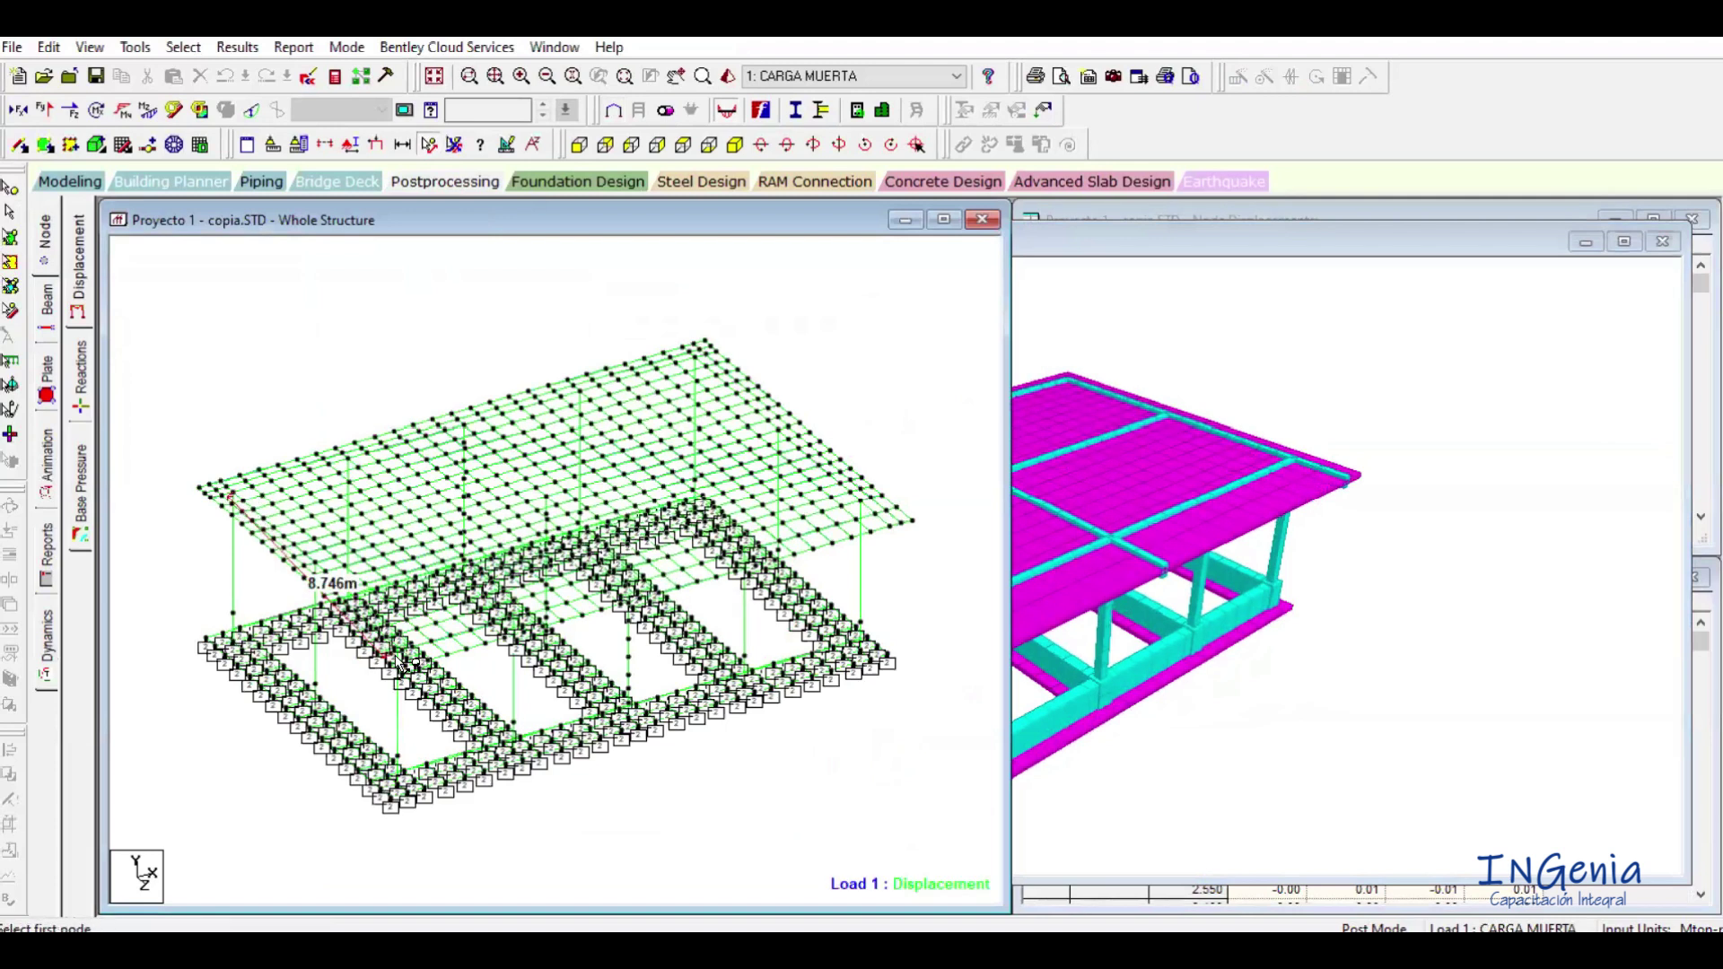
{"action": "left_click", "coordinate": [706, 343]}
{"action": "left_click", "coordinate": [898, 526]}
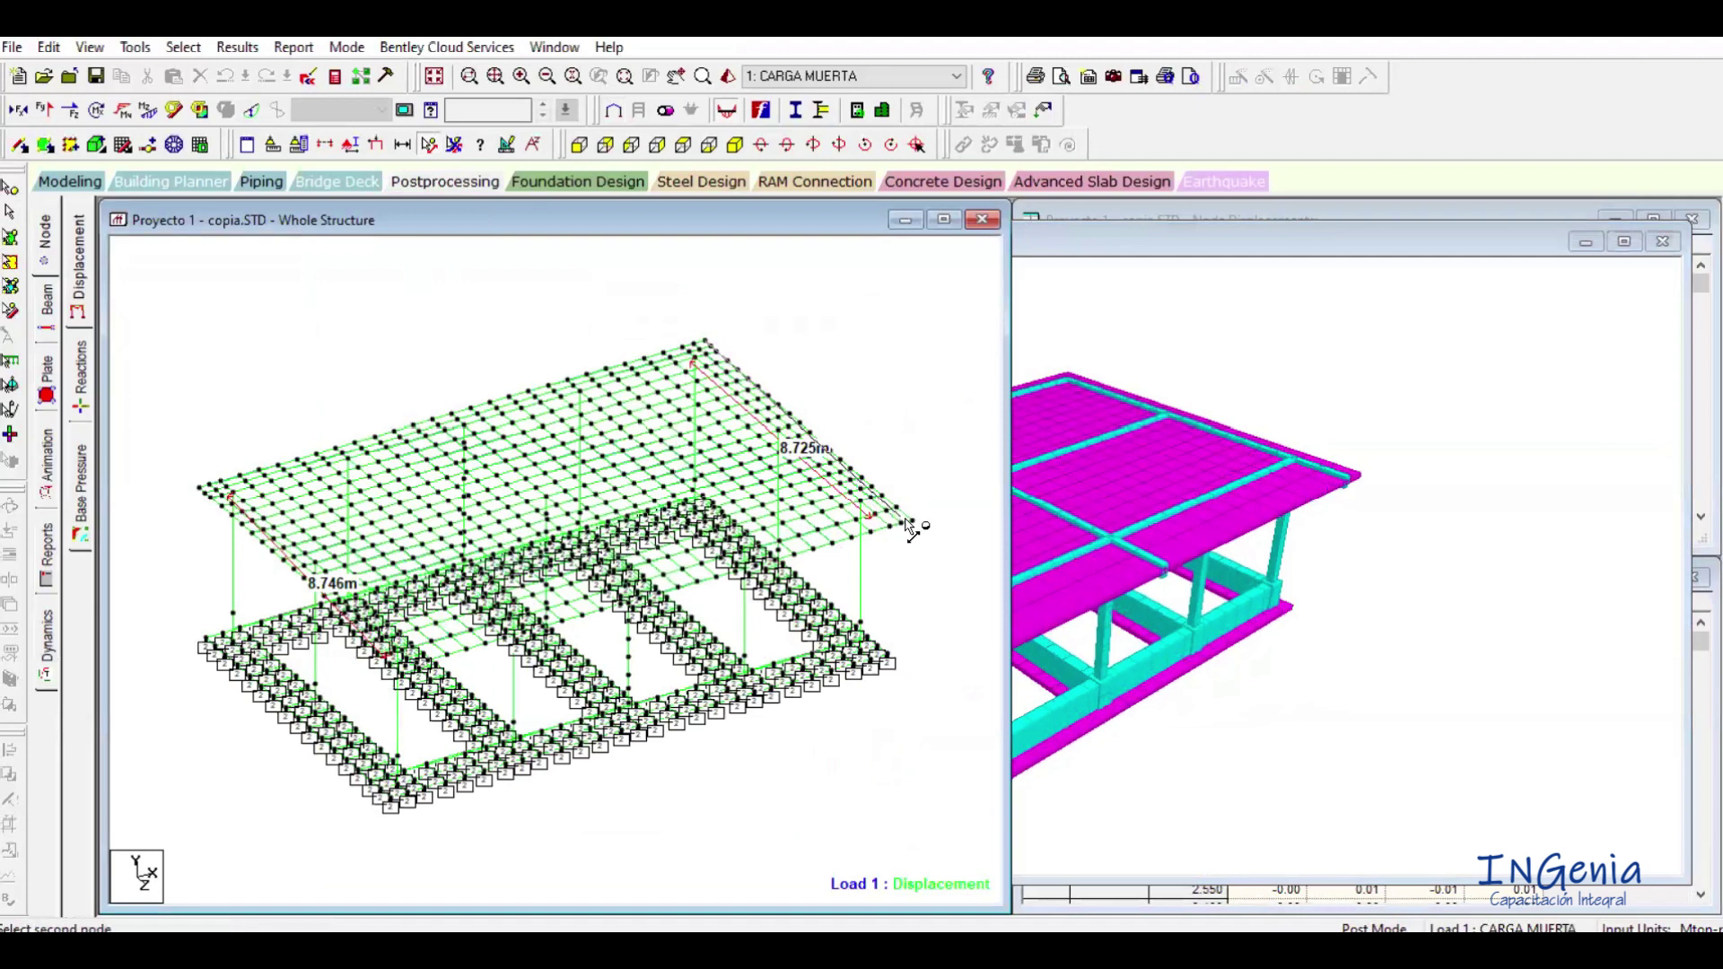
Measure the roof slab's full short and long edges and the height of a corner column.
{"action": "left_click", "coordinate": [916, 524]}
{"action": "left_click", "coordinate": [705, 342]}
{"action": "left_click", "coordinate": [199, 491]}
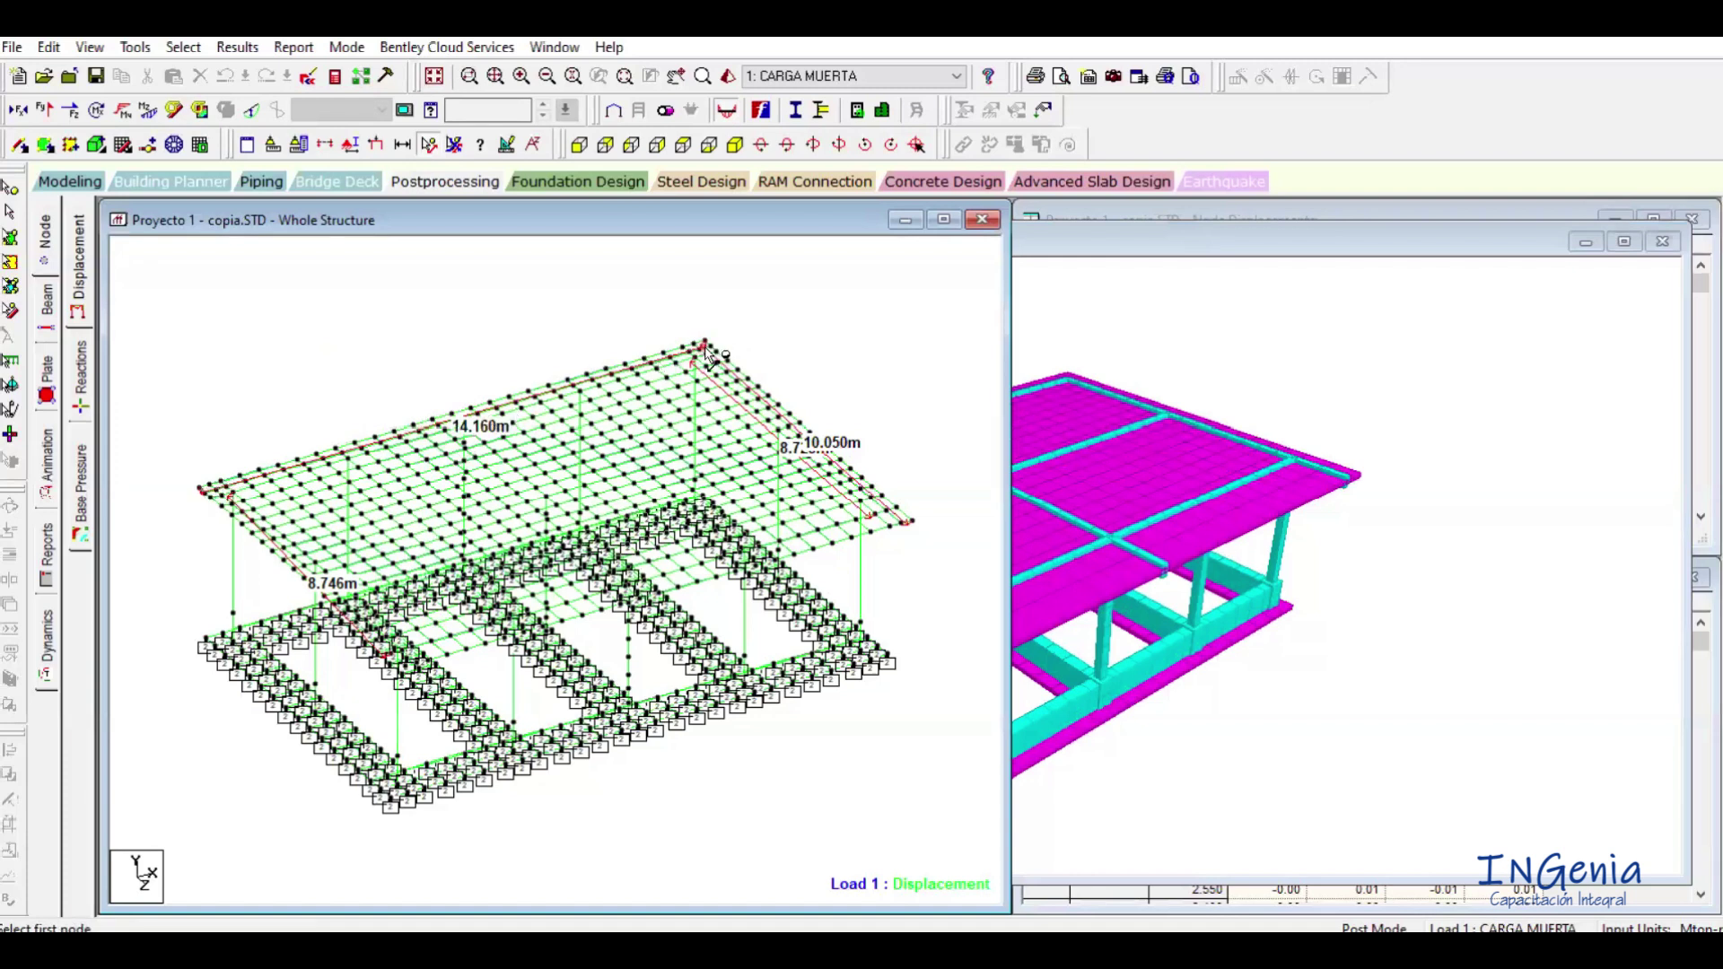
{"action": "left_click", "coordinate": [860, 624]}
{"action": "left_click", "coordinate": [887, 608]}
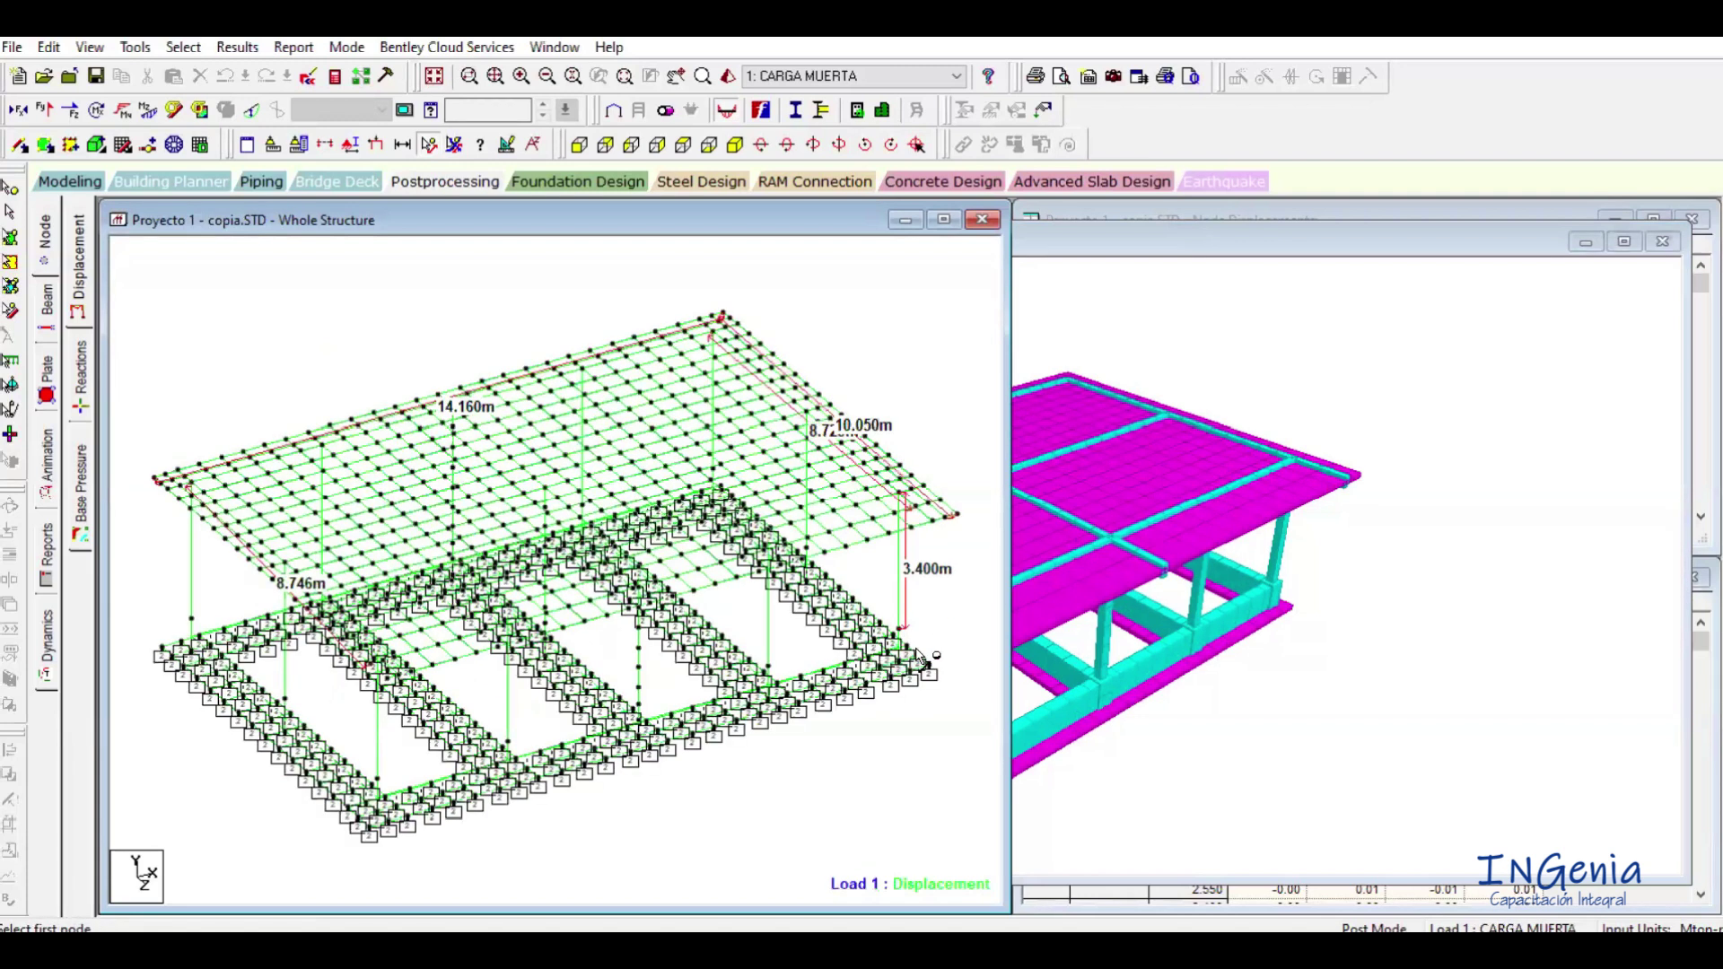
{"action": "scroll", "coordinate": [912, 652], "scroll_direction": "down", "scroll_amount": 1}
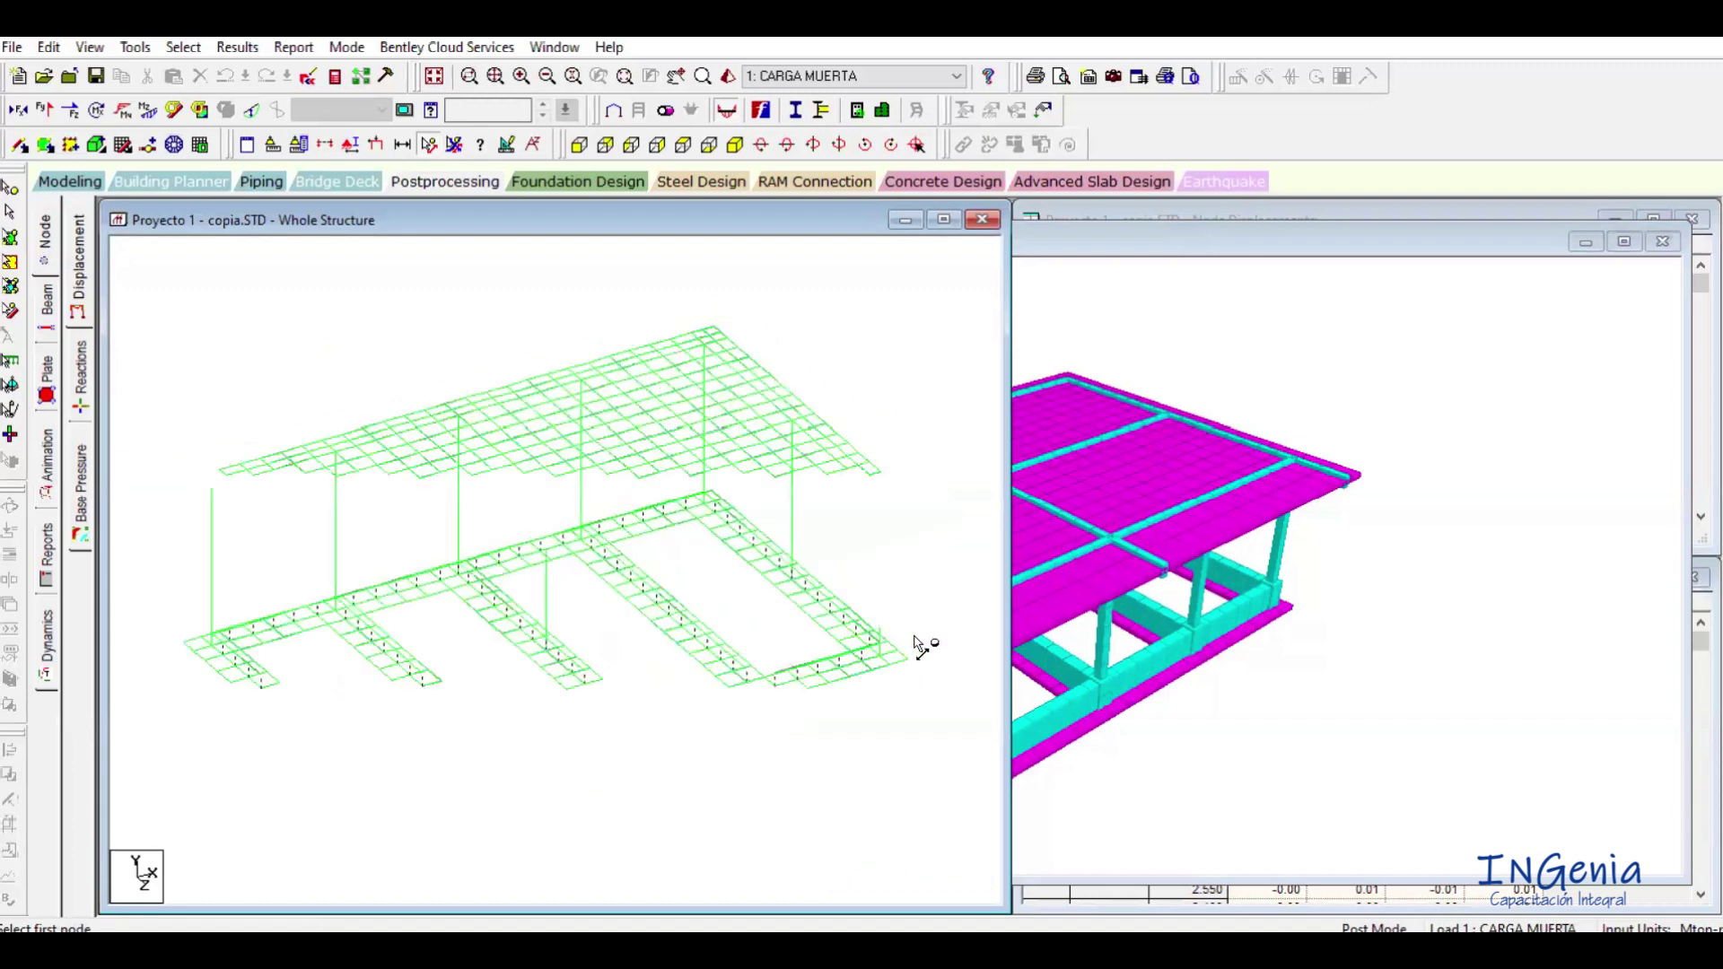
{"action": "scroll", "coordinate": [898, 645], "scroll_direction": "down", "scroll_amount": 1}
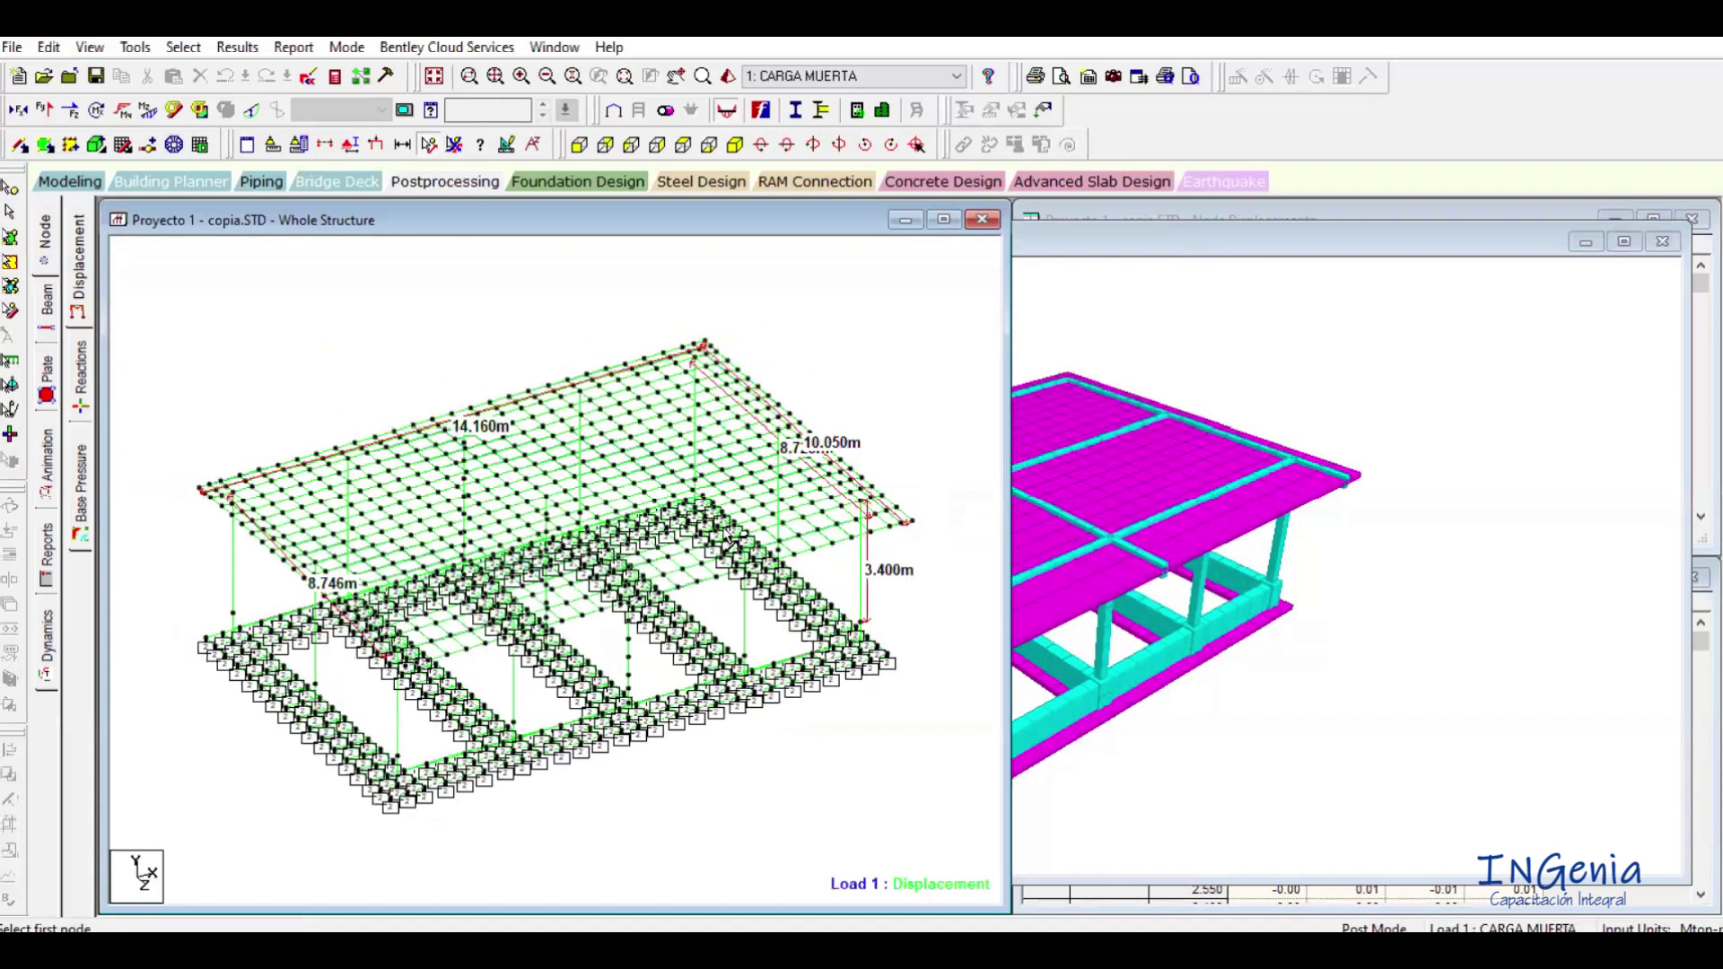
Examine the rendered building's roof beams, columns and foundation from several angles, and close the rendered view.
{"action": "left_click", "coordinate": [1104, 244]}
{"action": "mouse_move", "coordinate": [1151, 721]}
{"action": "left_mouse_down"}
{"action": "mouse_move", "coordinate": [1092, 689]}
{"action": "mouse_move", "coordinate": [855, 685]}
{"action": "mouse_move", "coordinate": [1322, 727]}
{"action": "mouse_move", "coordinate": [1143, 738]}
{"action": "left_mouse_up"}
{"action": "left_click_drag", "start_coordinate": [969, 727], "coordinate": [1005, 720]}
{"action": "scroll", "coordinate": [956, 726], "scroll_direction": "up", "scroll_amount": 5}
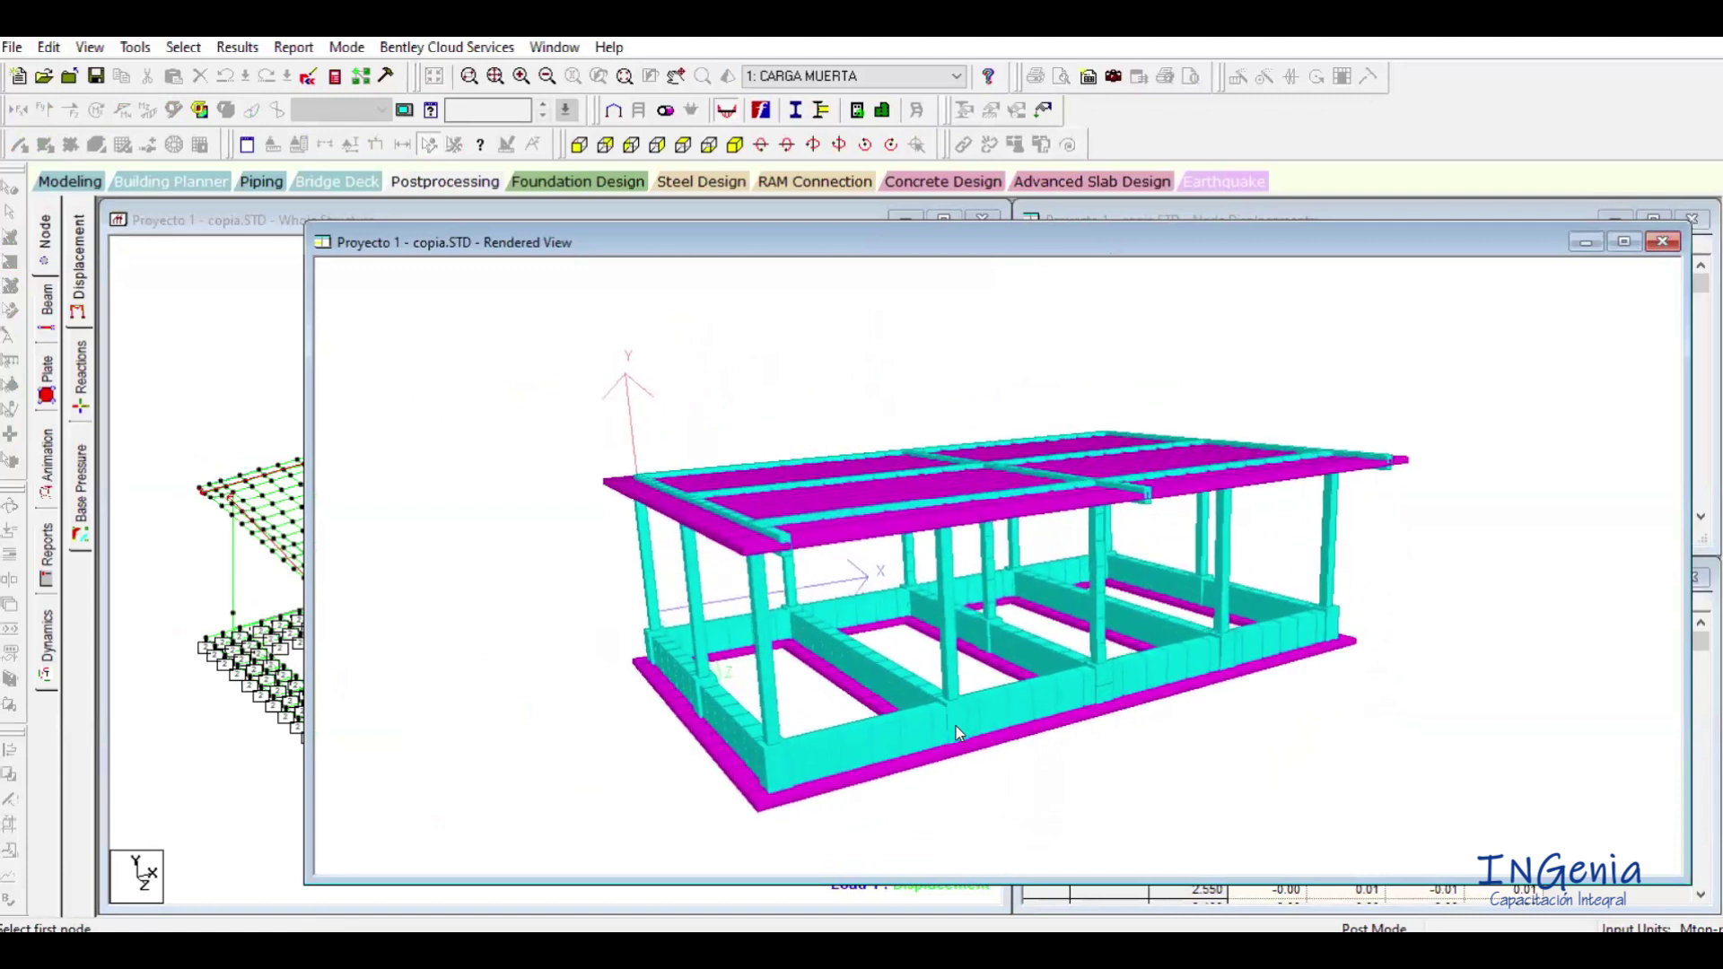
{"action": "left_click_drag", "start_coordinate": [945, 664], "coordinate": [959, 420]}
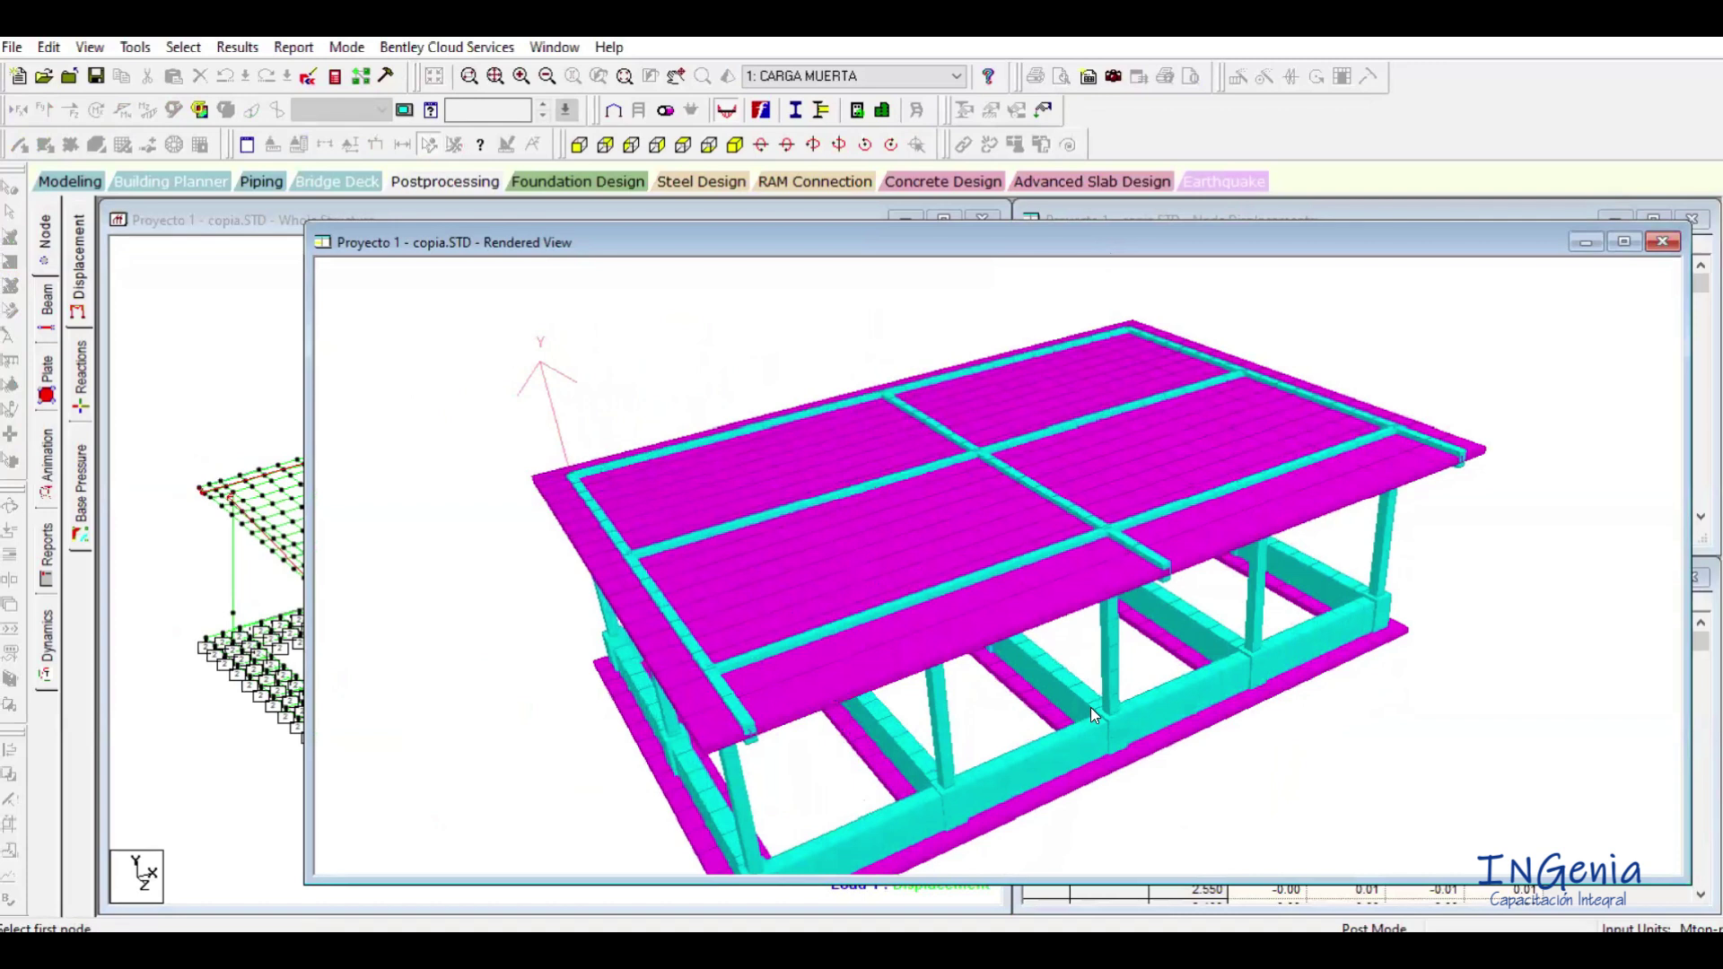
{"action": "left_click_drag", "start_coordinate": [1021, 592], "coordinate": [1428, 423]}
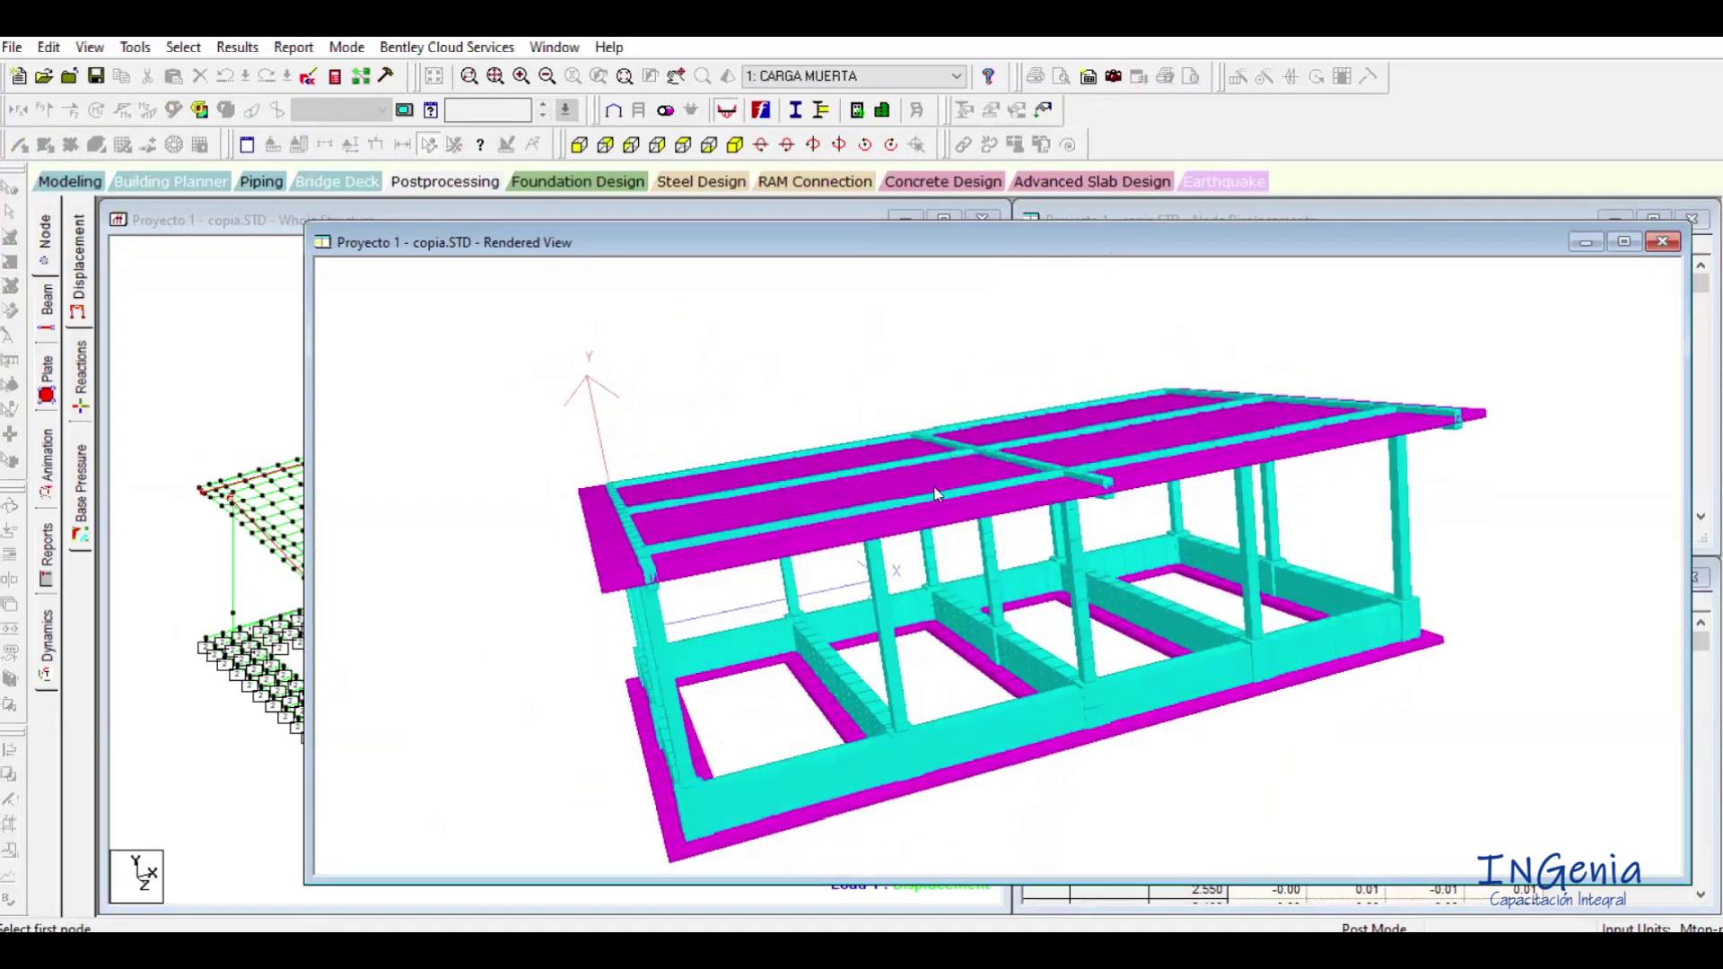
{"action": "left_click_drag", "start_coordinate": [899, 562], "coordinate": [1490, 376]}
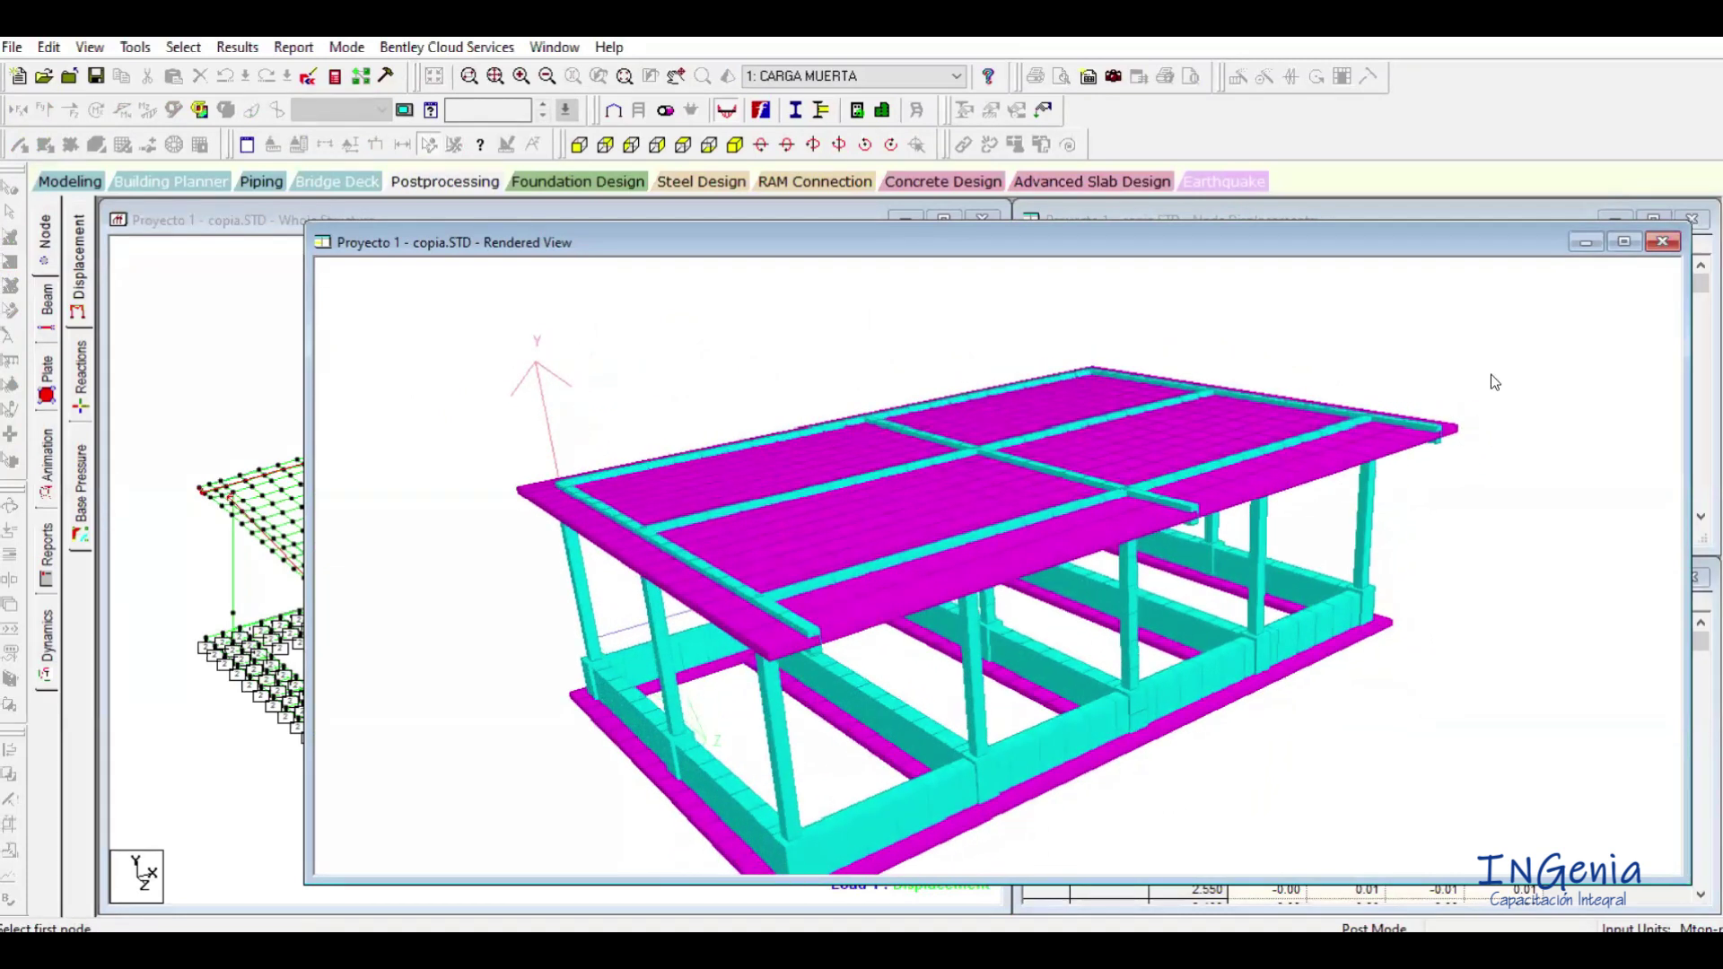
{"action": "left_click", "coordinate": [1663, 242]}
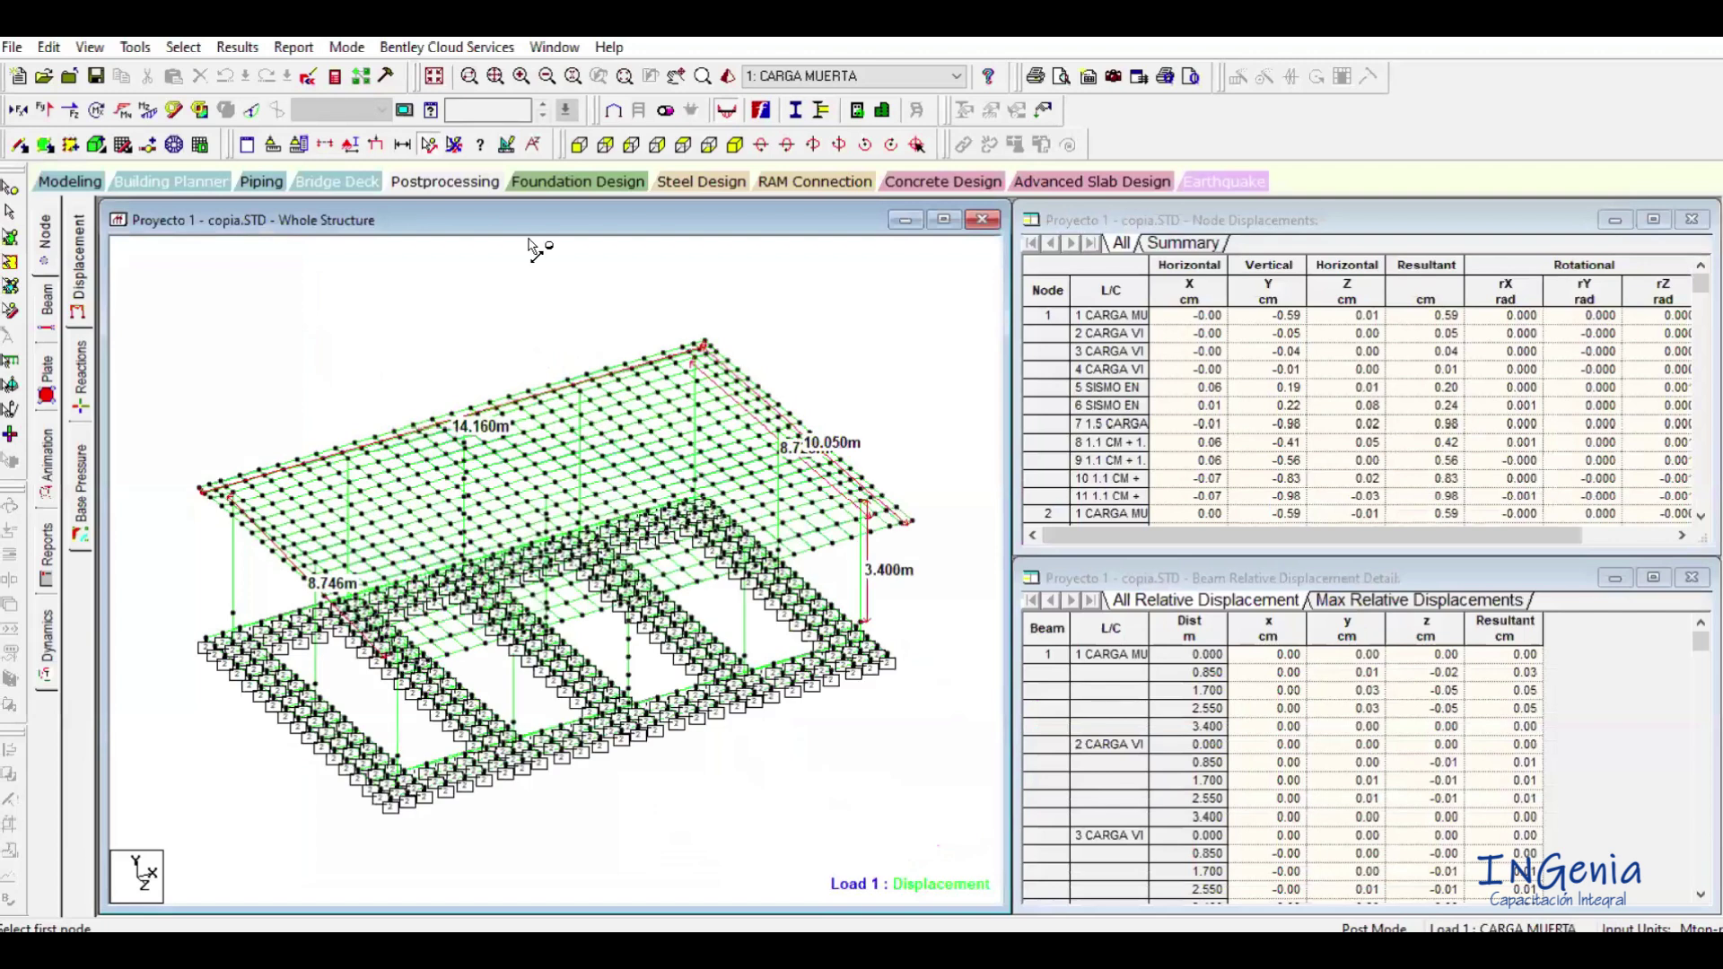
Select all the roof beams in the front view and isolate them in an isometric view.
{"action": "left_click", "coordinate": [579, 145]}
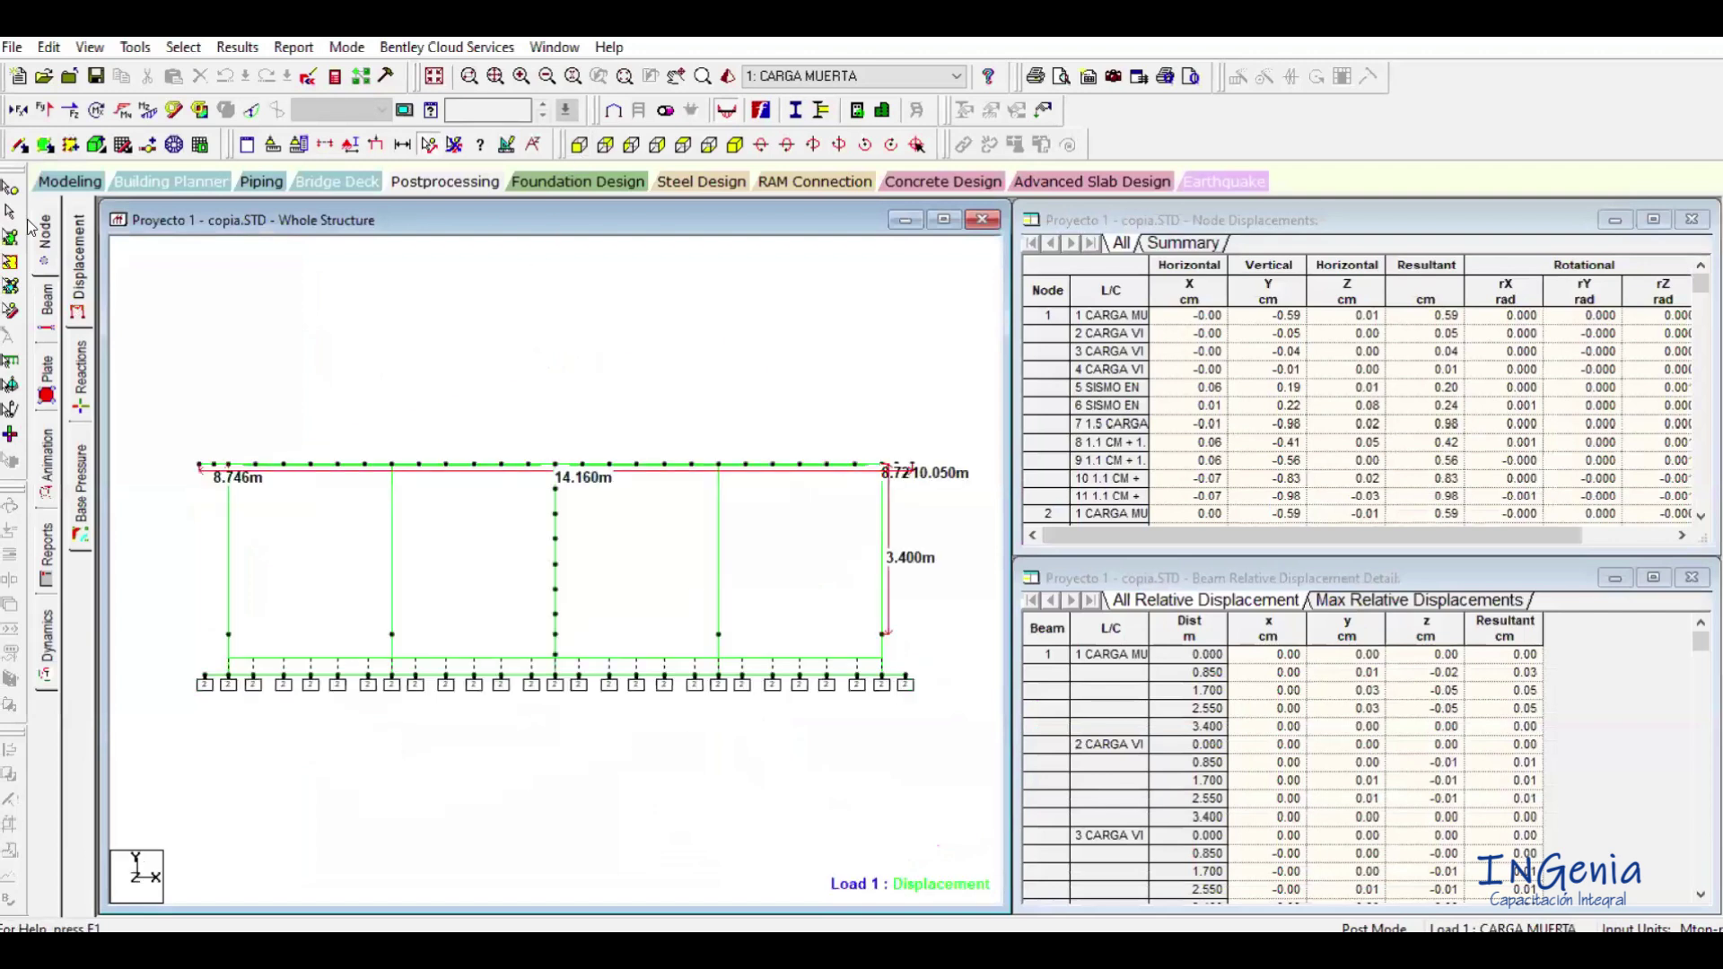
{"action": "left_click", "coordinate": [956, 476]}
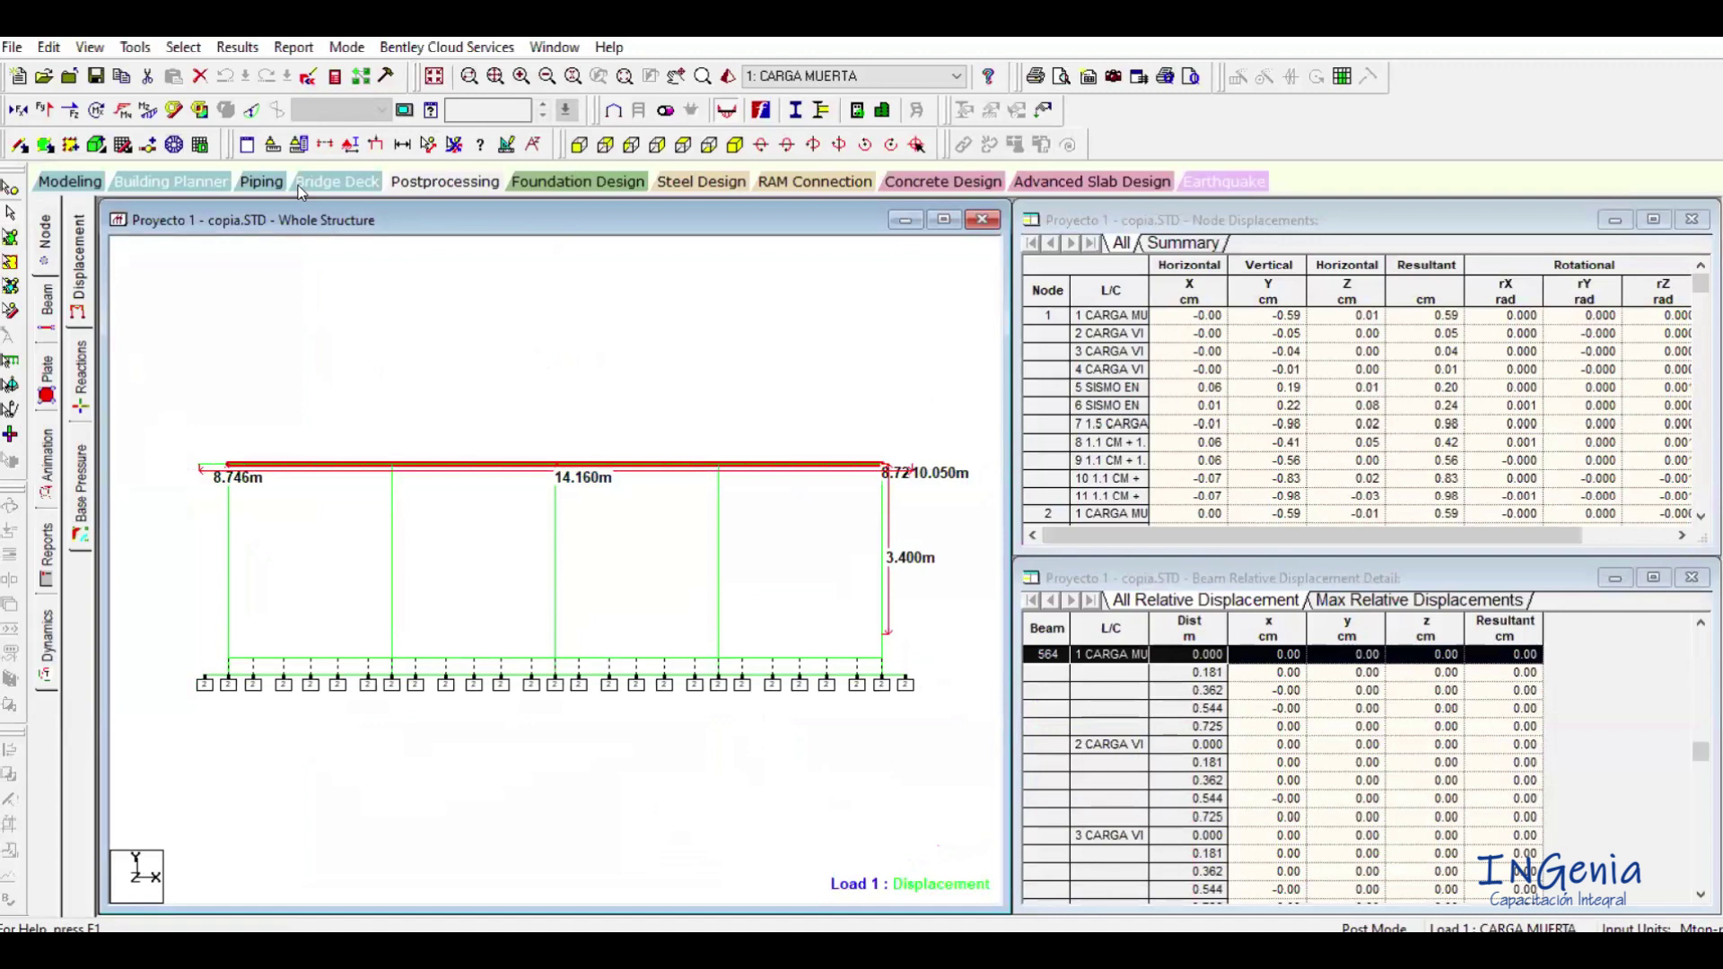
{"action": "key", "text": "alt+v"}
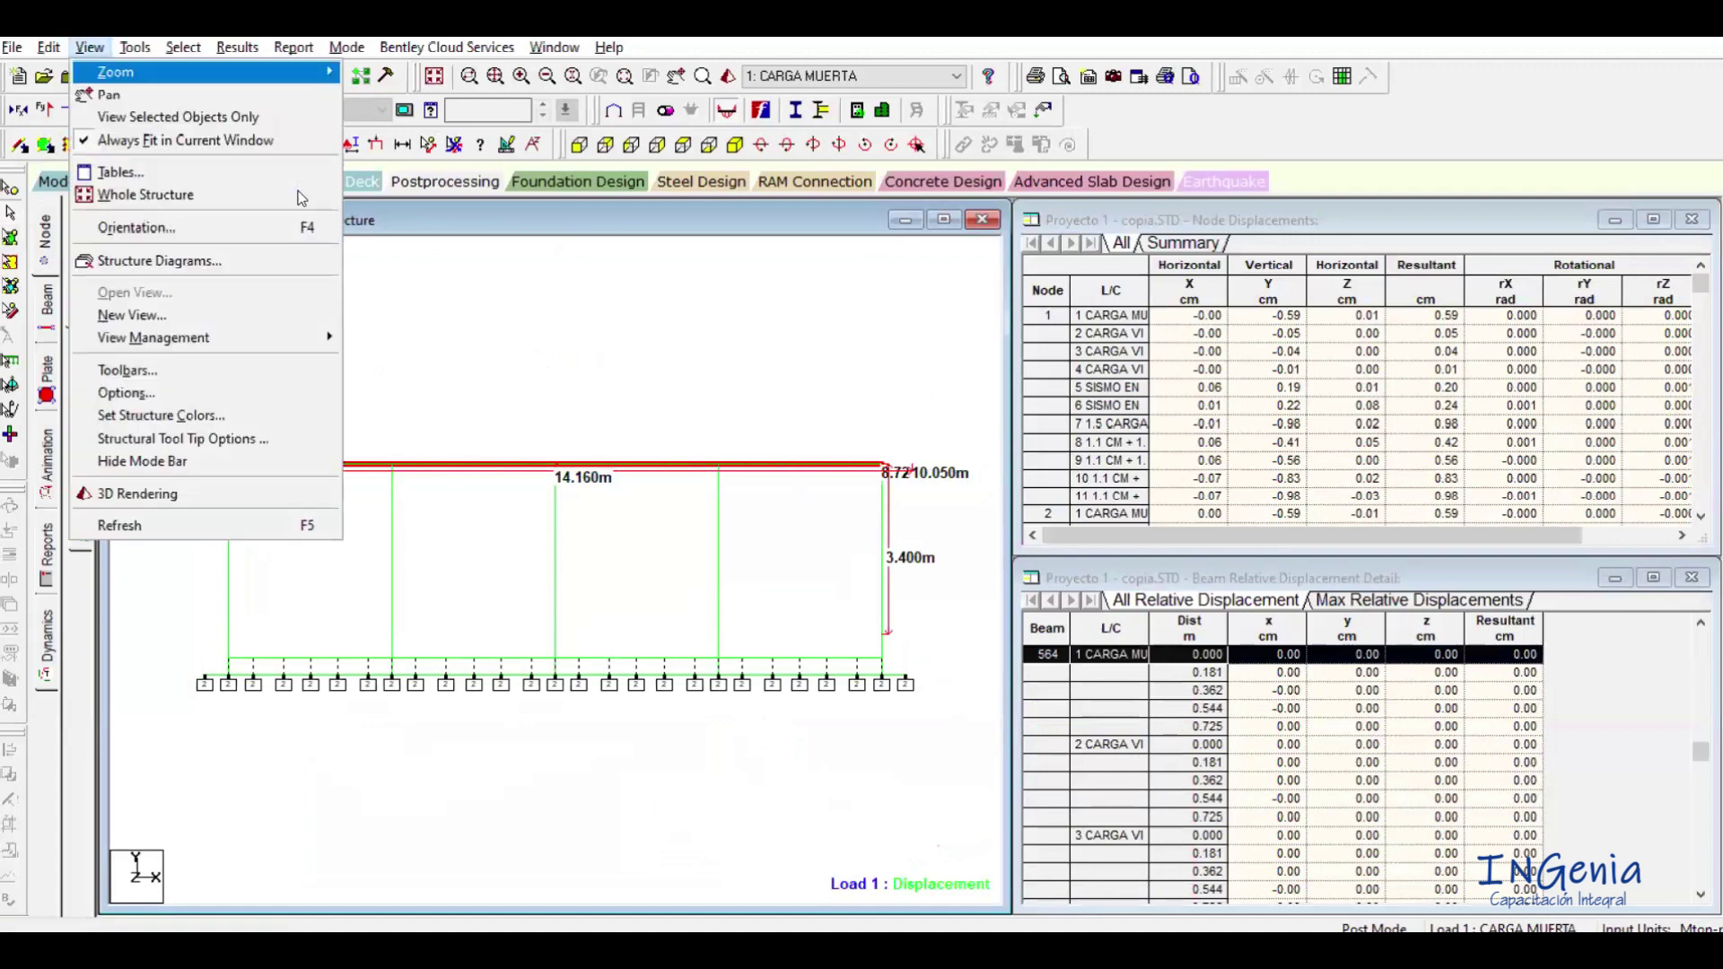
{"action": "left_click", "coordinate": [301, 195]}
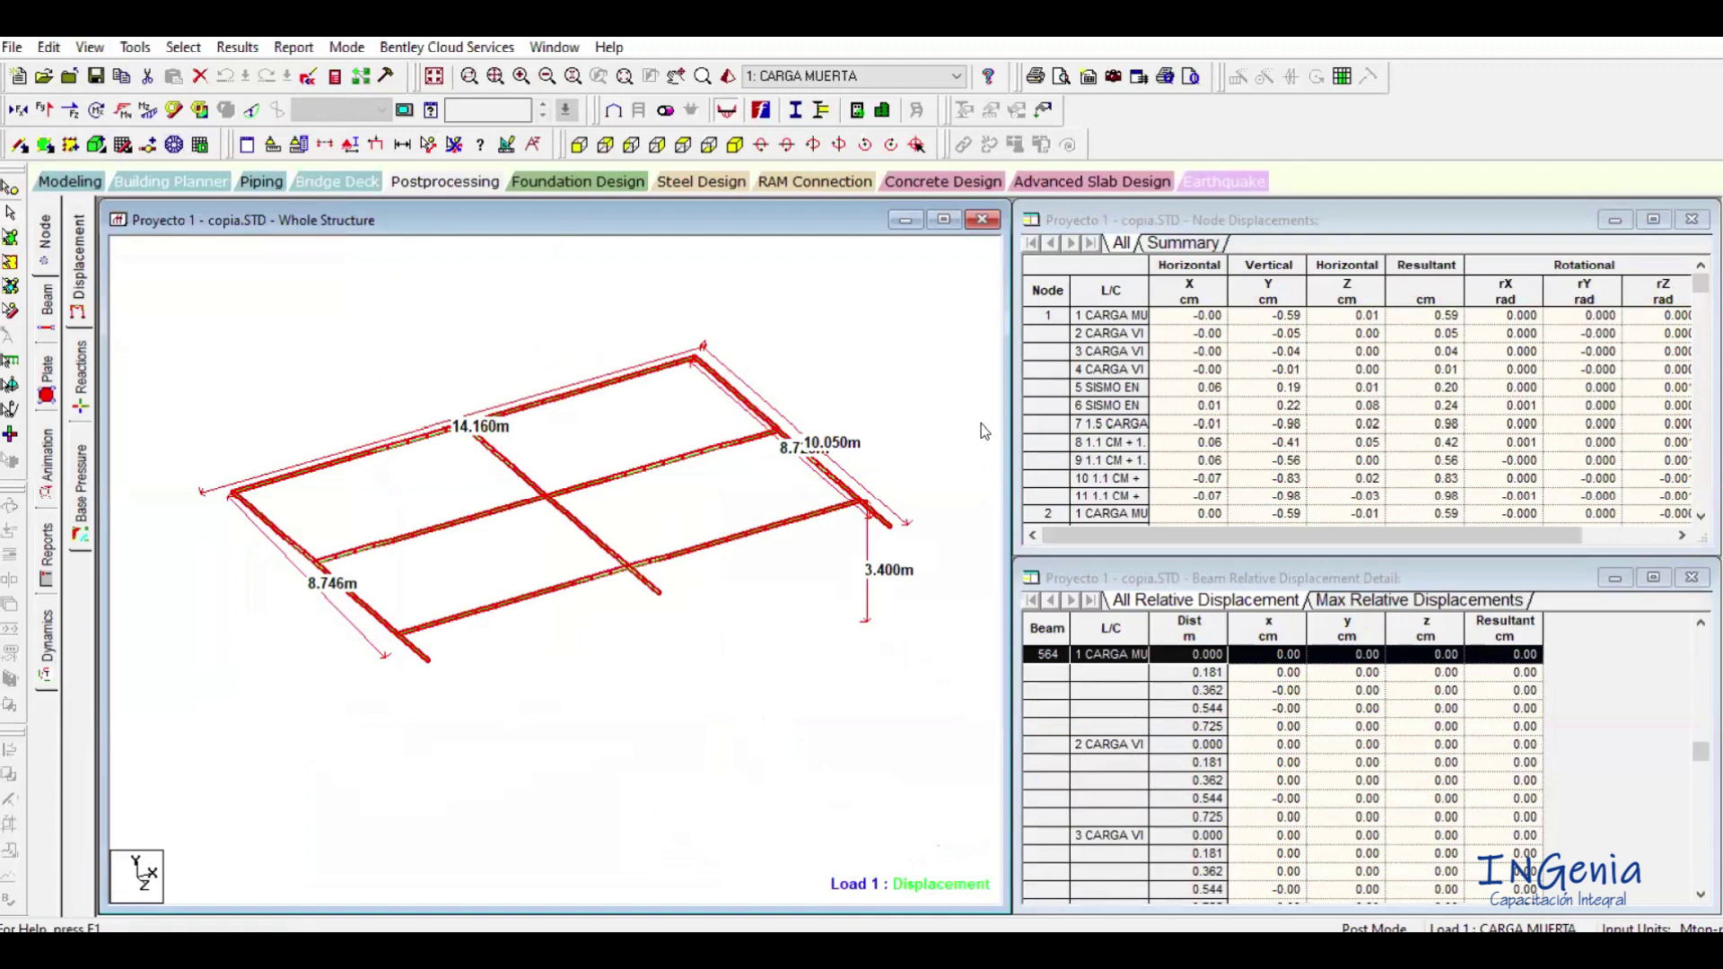
{"action": "key", "text": "alt+Tab"}
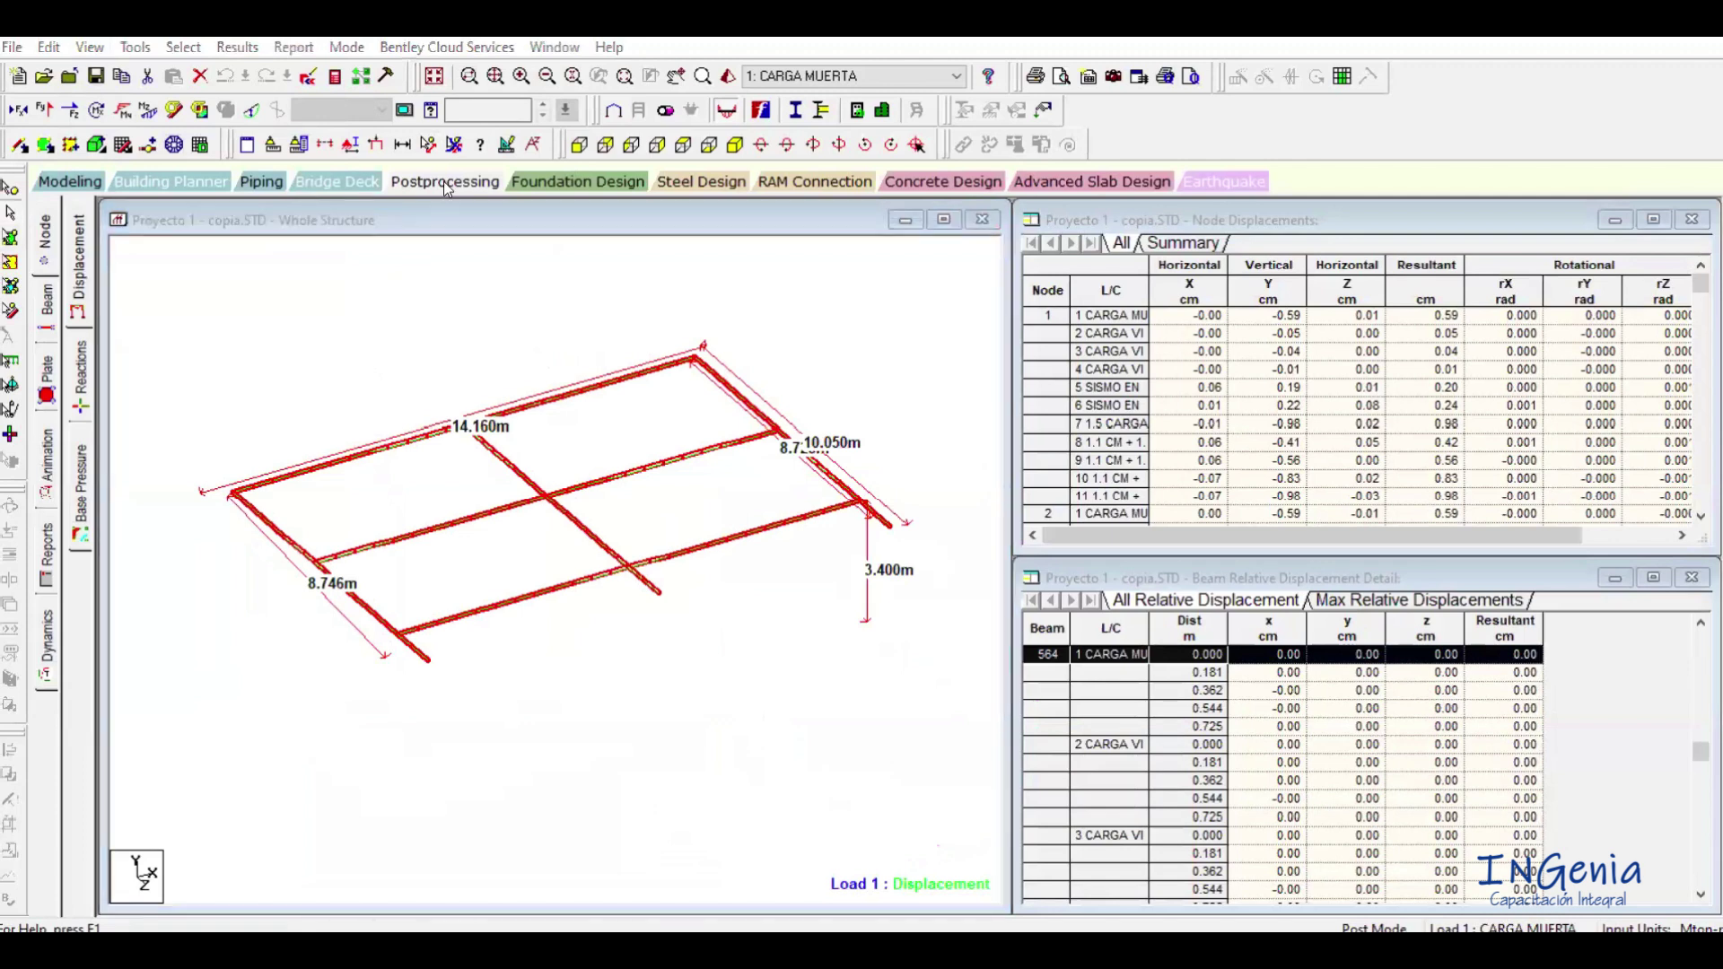
Clear the displayed distances and the beam selection in the isolated roof beam view.
{"action": "left_click", "coordinate": [423, 139]}
{"action": "left_click", "coordinate": [535, 369]}
{"action": "scroll", "coordinate": [618, 544], "scroll_direction": "up", "scroll_amount": 1}
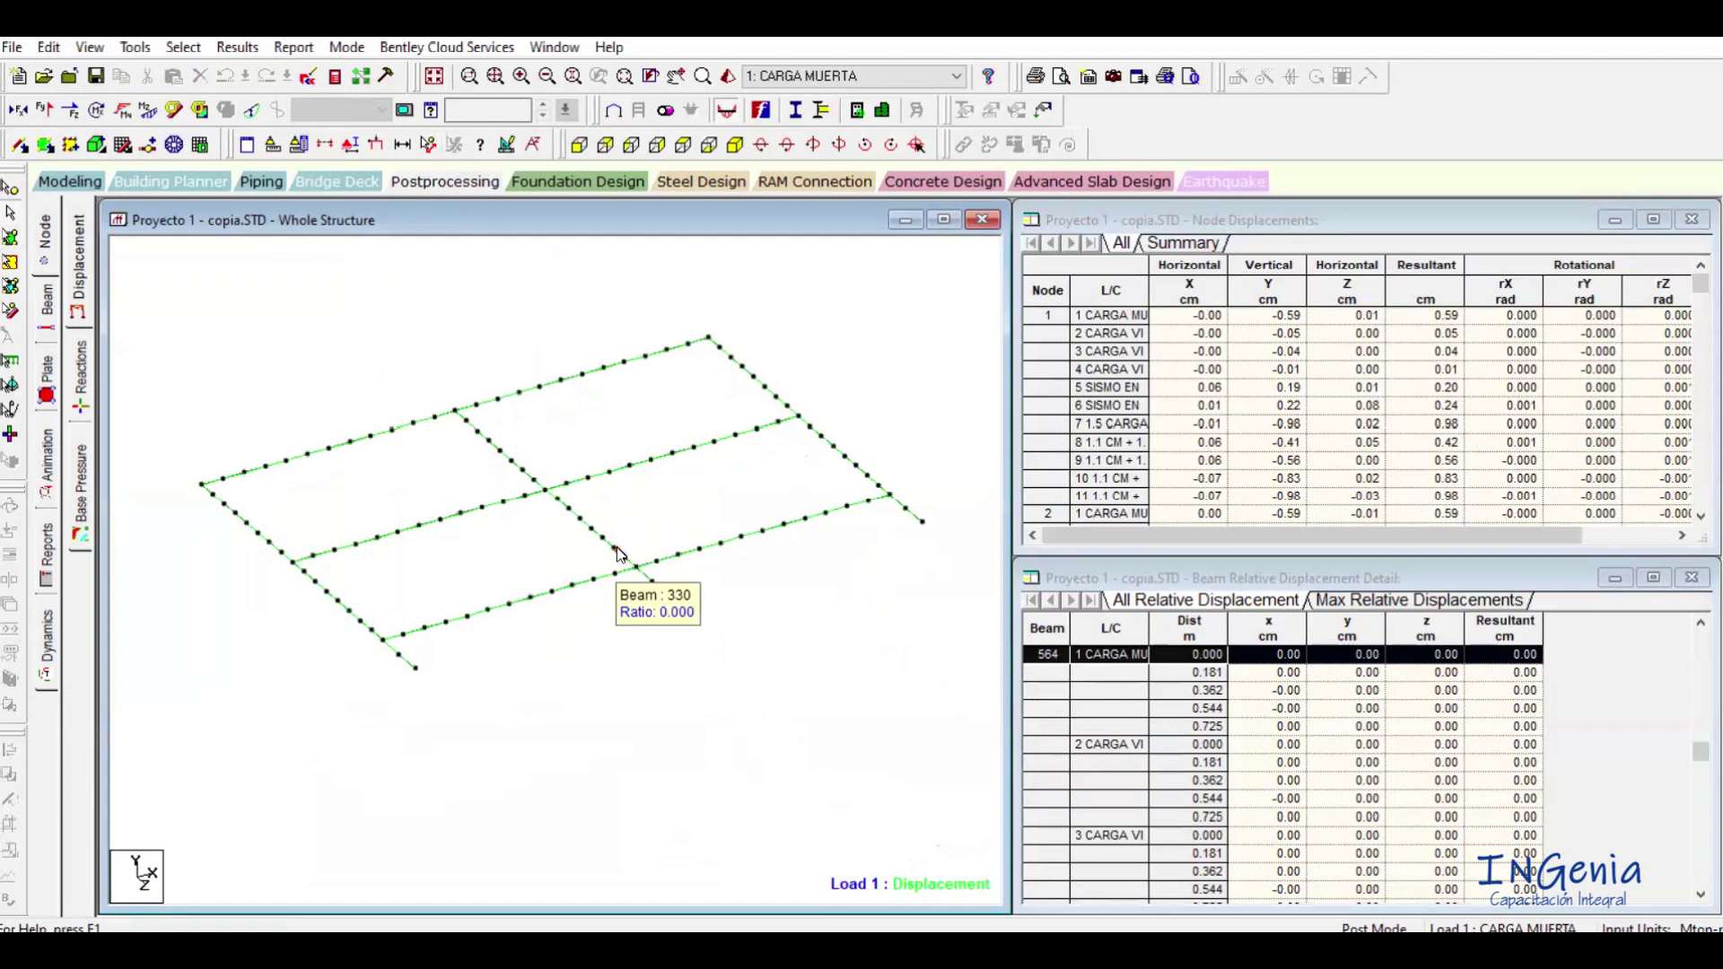
{"action": "scroll", "coordinate": [619, 549], "scroll_direction": "up", "scroll_amount": 1}
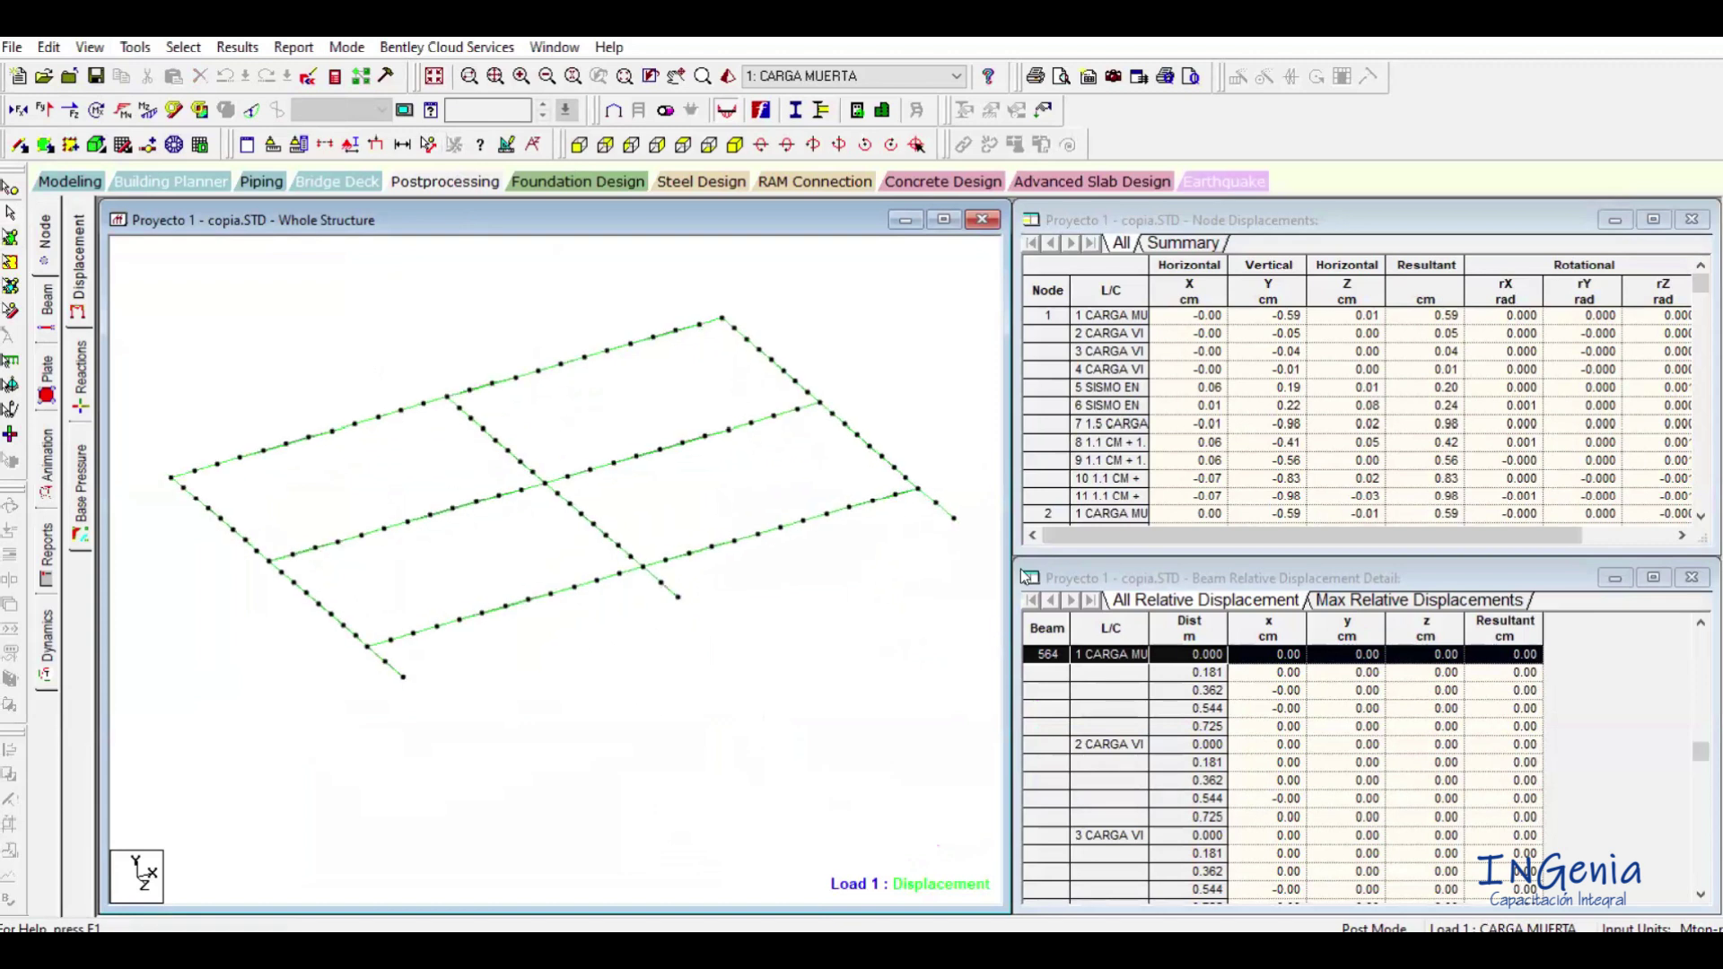
Widen the Whole Structure window over the results tables and frame the isolated roof beams inside it.
{"action": "left_click_drag", "start_coordinate": [1009, 564], "coordinate": [1150, 585]}
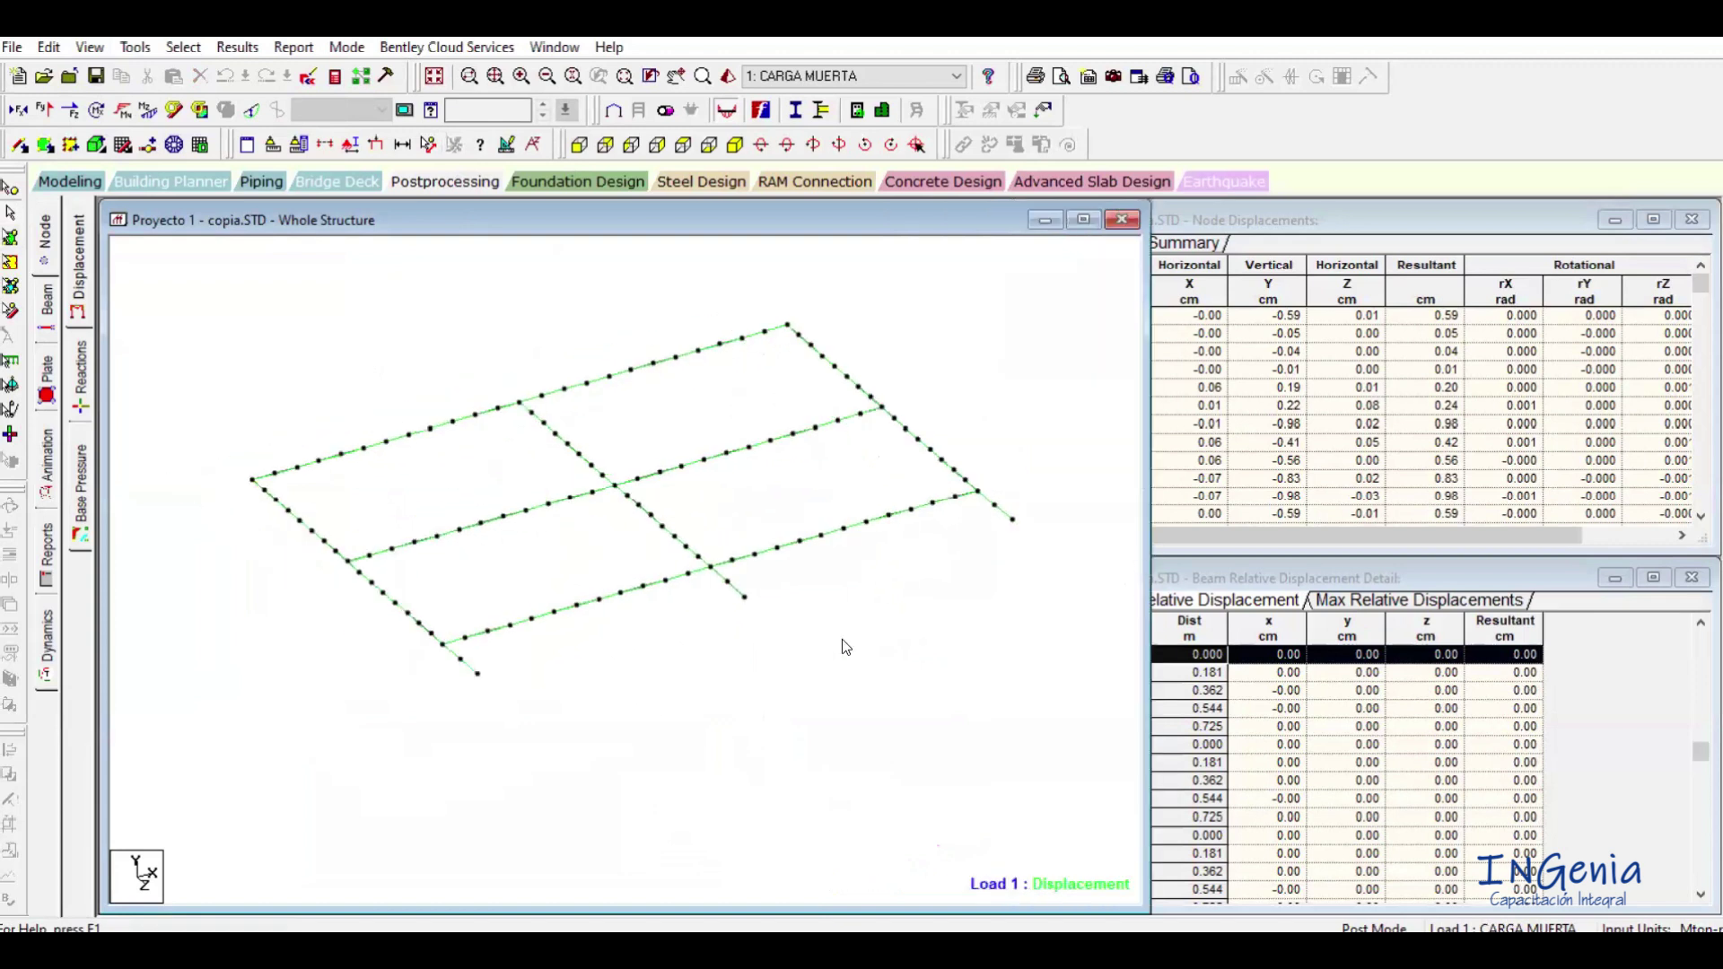
{"action": "scroll", "coordinate": [844, 643], "scroll_direction": "up", "scroll_amount": 1}
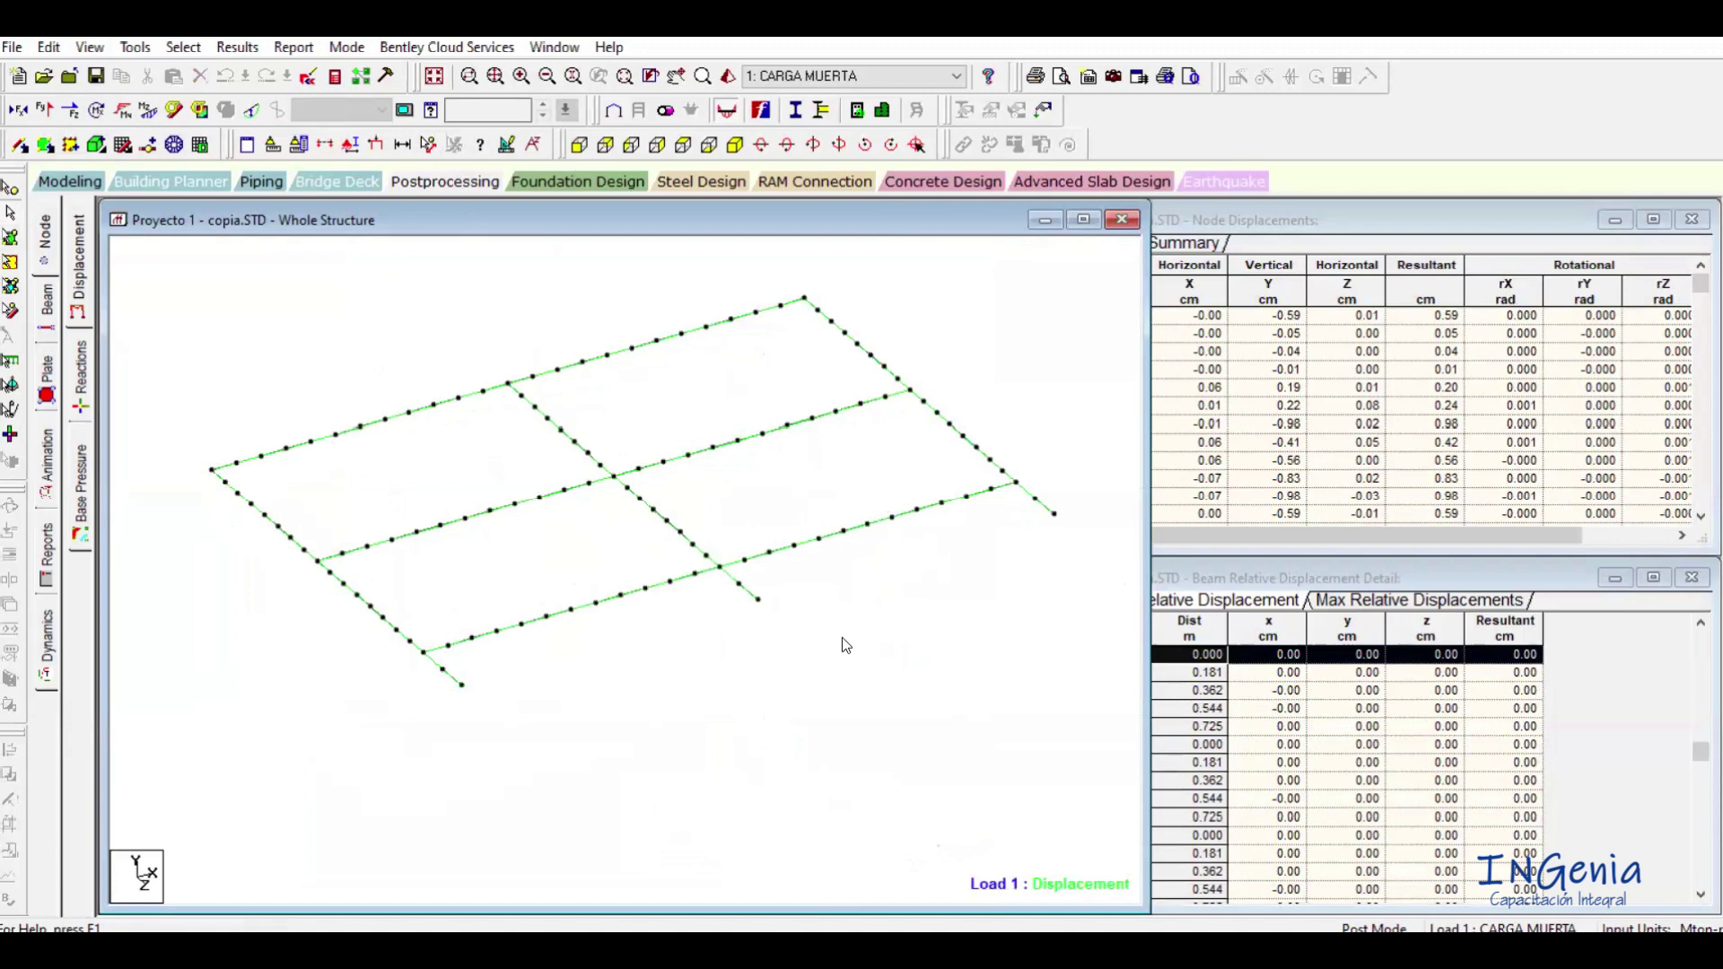
{"action": "scroll", "coordinate": [819, 627], "scroll_direction": "up", "scroll_amount": 1}
{"action": "middle_click_drag", "start_coordinate": [820, 629], "coordinate": [811, 671]}
{"action": "scroll", "coordinate": [797, 725], "scroll_direction": "down", "scroll_amount": 1}
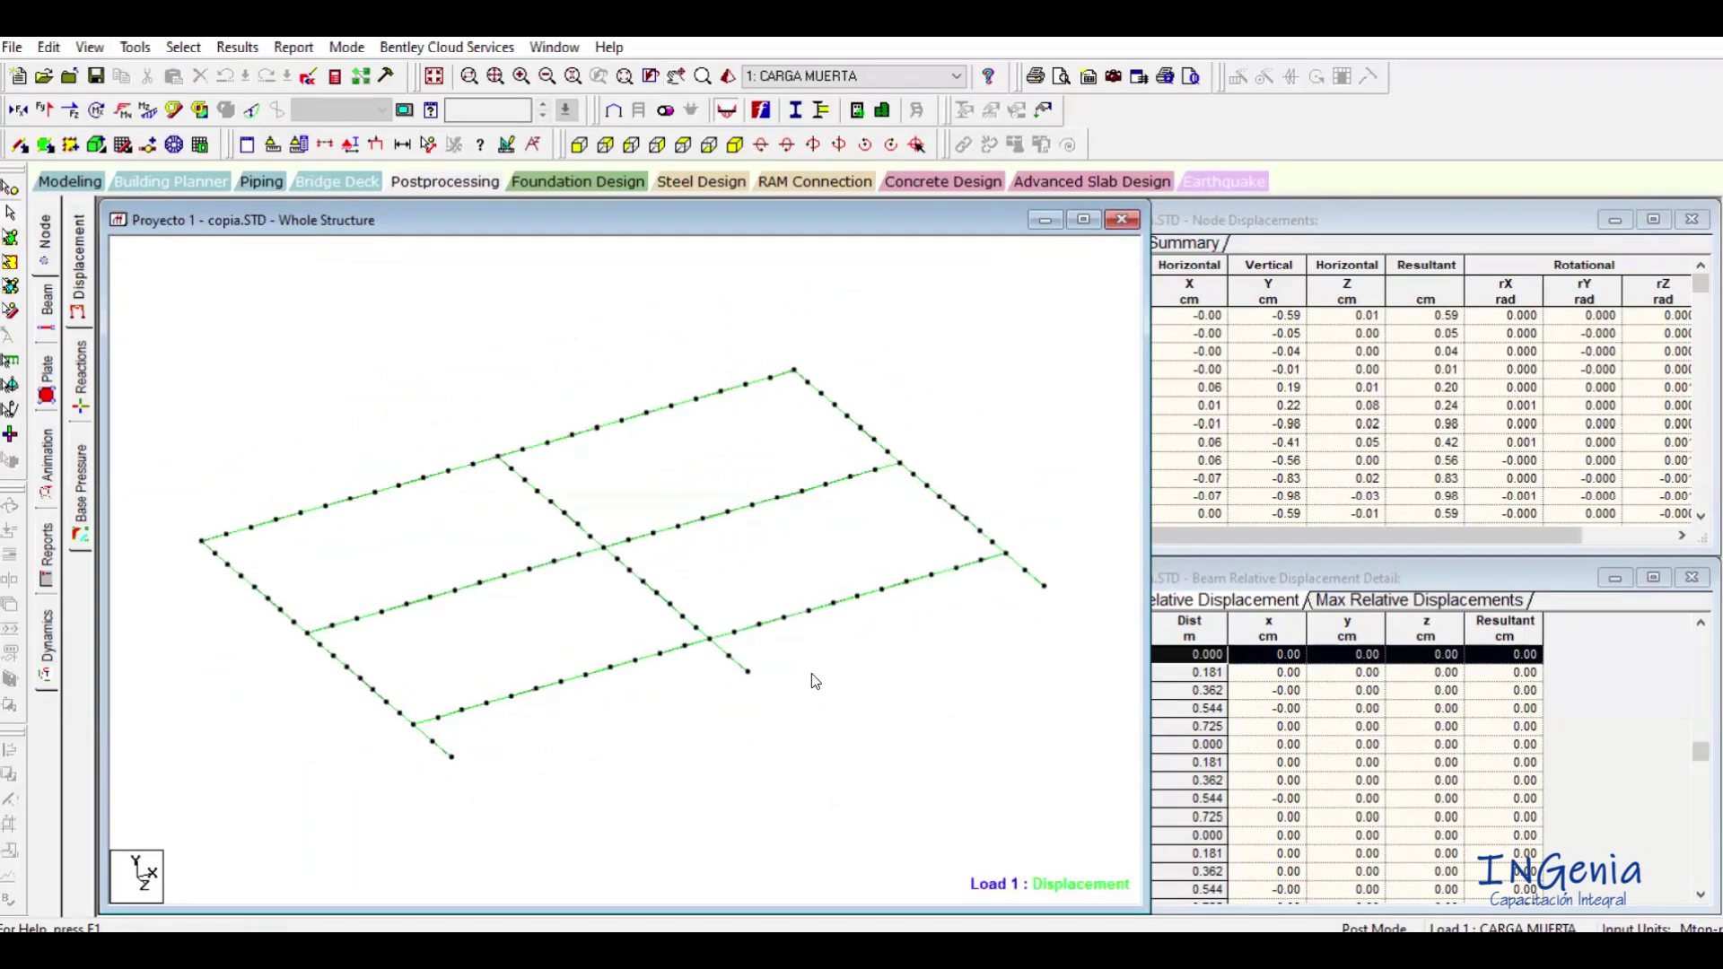
{"action": "scroll", "coordinate": [812, 673], "scroll_direction": "up", "scroll_amount": 1}
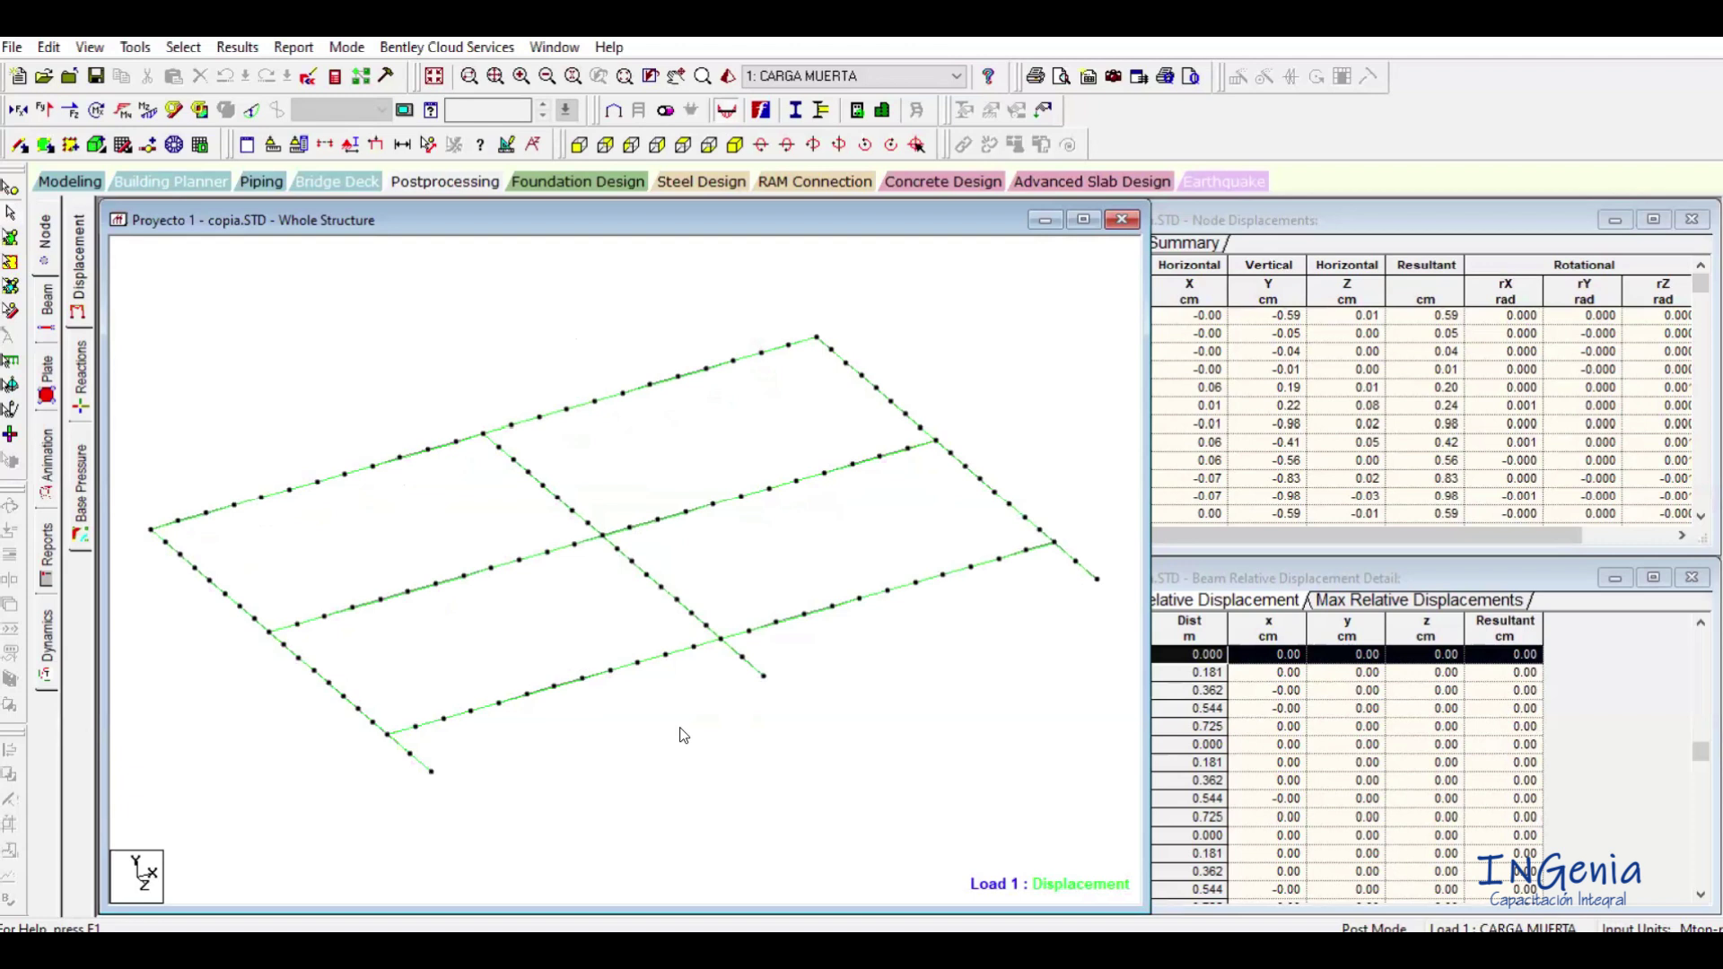
{"action": "scroll", "coordinate": [536, 634], "scroll_direction": "down", "scroll_amount": 1}
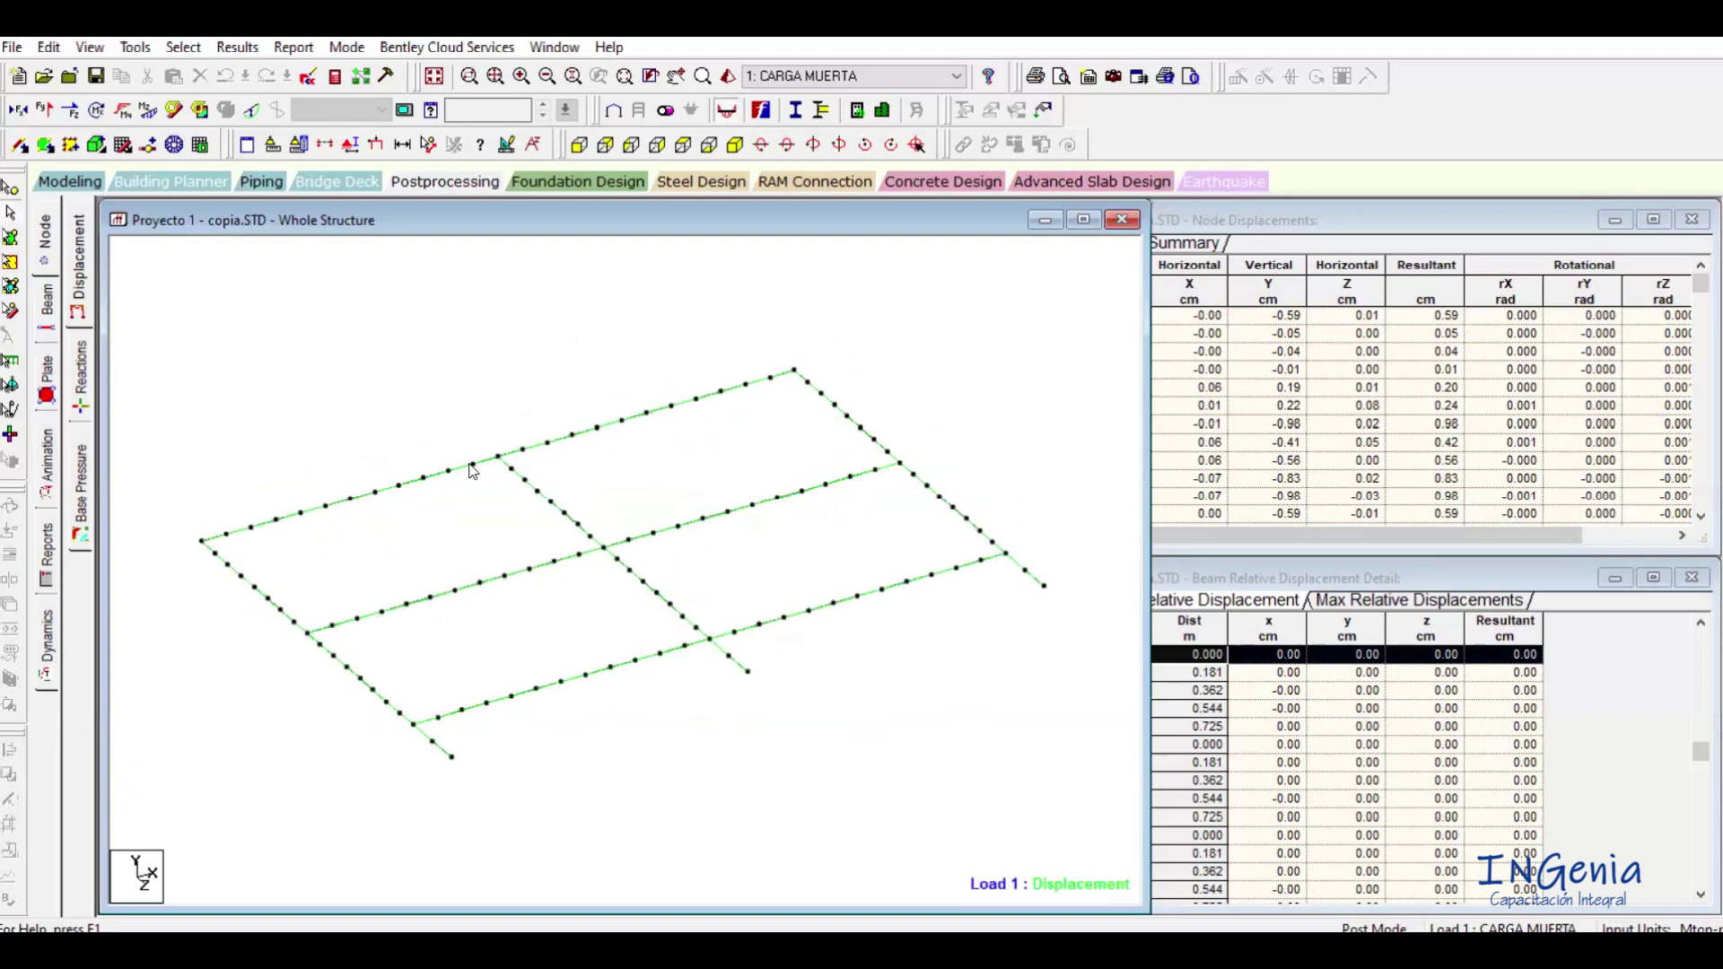
Measure the node-to-node lengths of the roof grid's short outer edge and its long rear edge.
{"action": "left_click", "coordinate": [428, 144]}
{"action": "left_click", "coordinate": [201, 541]}
{"action": "left_click", "coordinate": [452, 762]}
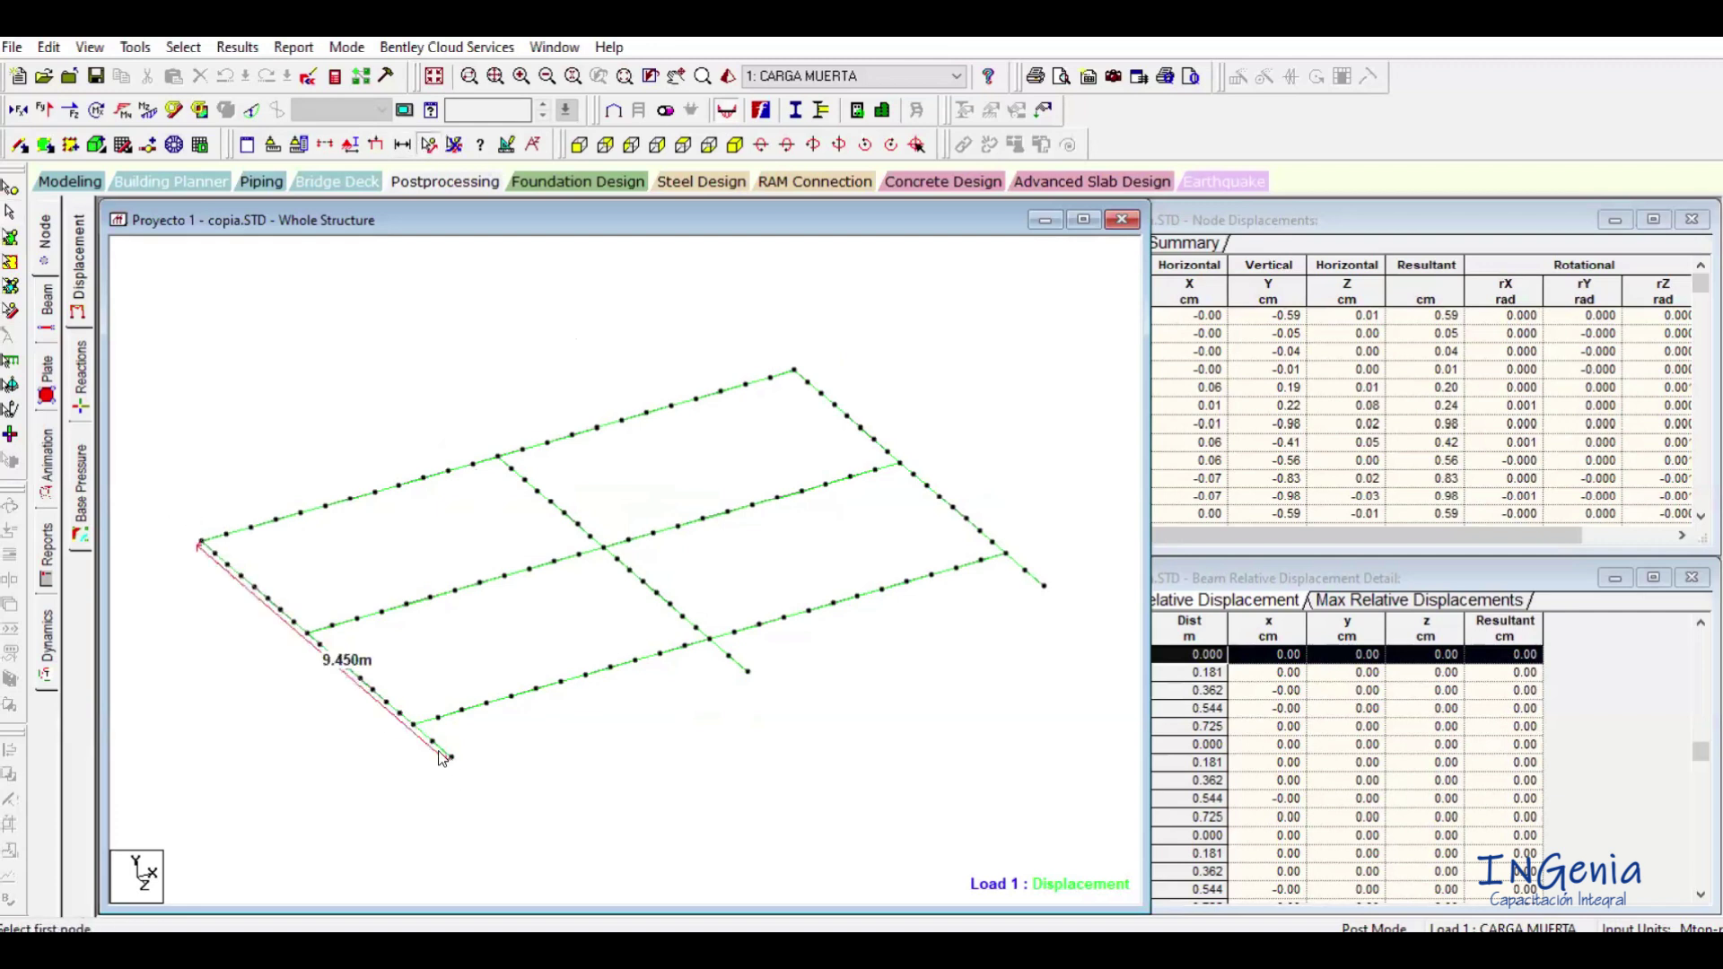
{"action": "left_click", "coordinate": [201, 542]}
{"action": "left_click", "coordinate": [794, 371]}
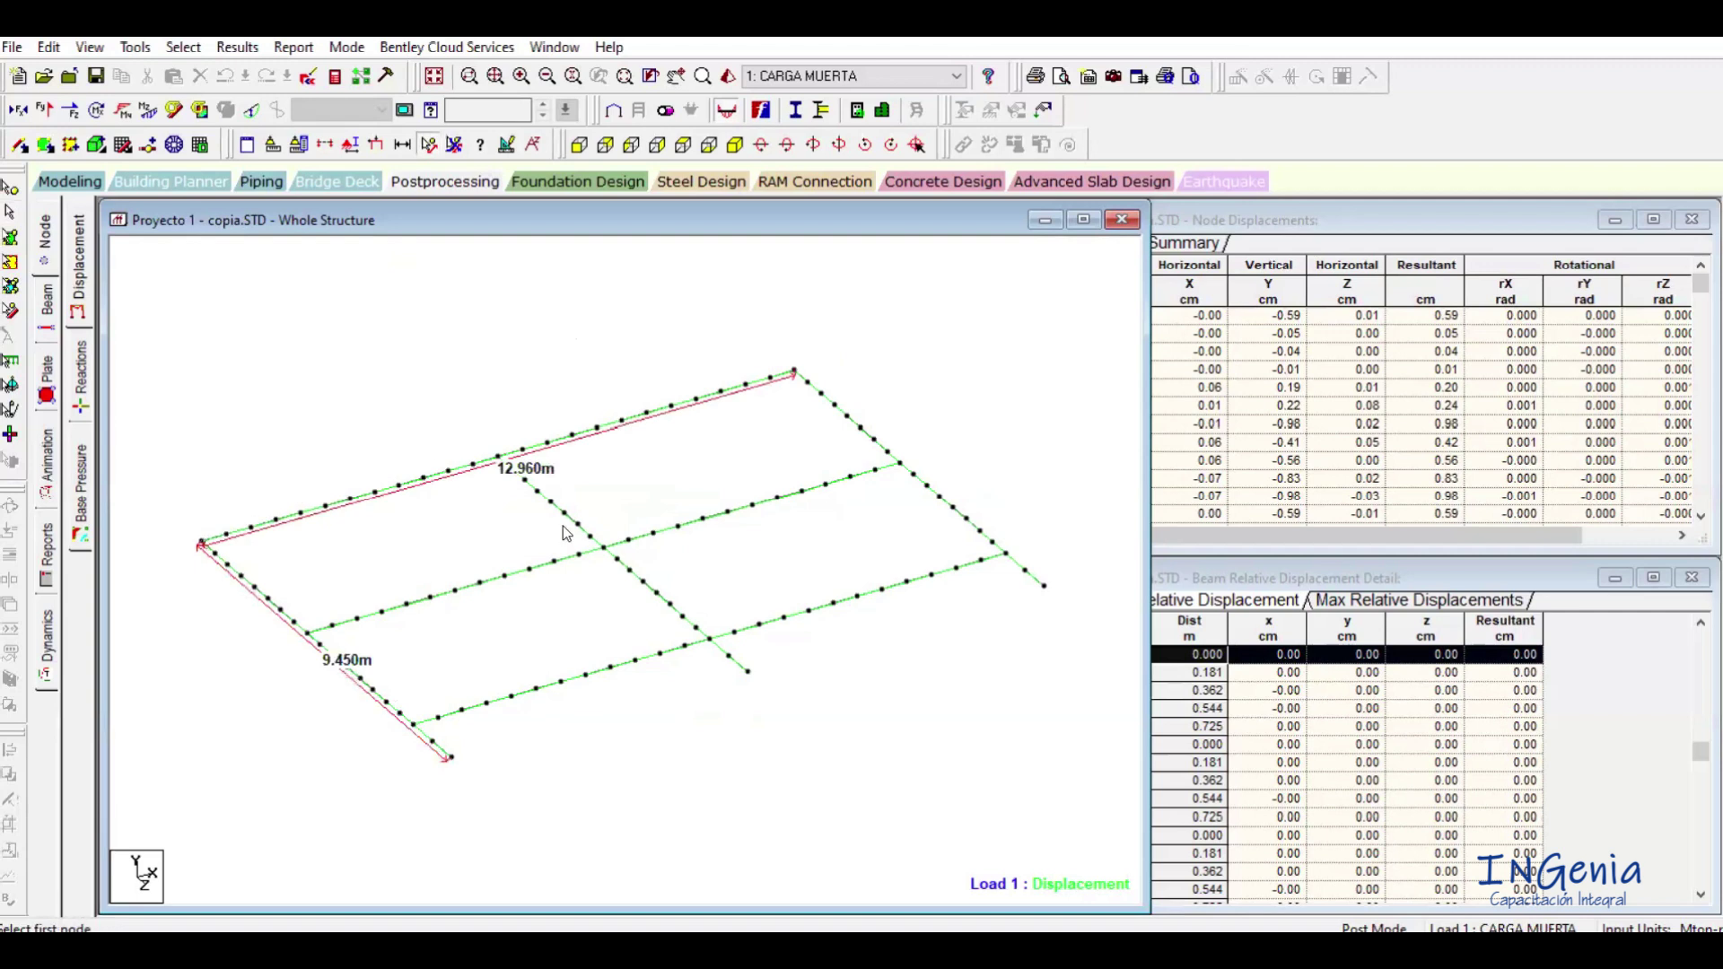
Measure the middle longitudinal beam's first span and the central cross beam's rear span.
{"action": "left_click", "coordinate": [308, 636]}
{"action": "left_click", "coordinate": [604, 547]}
{"action": "left_click", "coordinate": [541, 474]}
{"action": "left_click", "coordinate": [604, 548]}
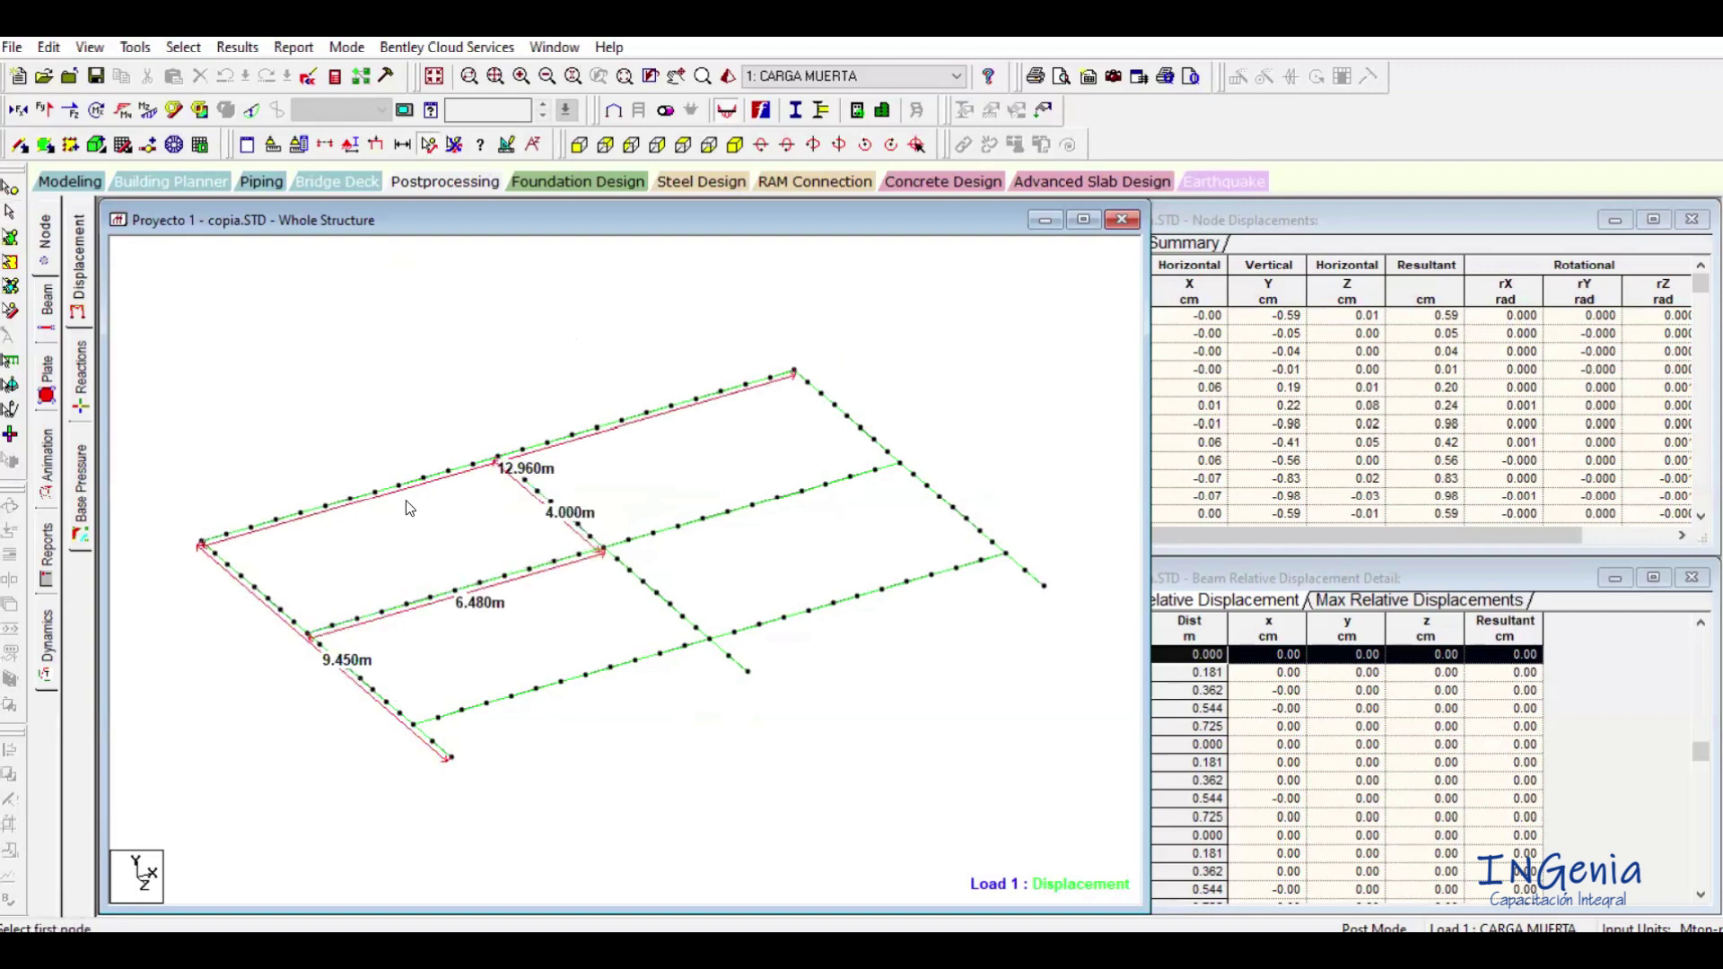
Clear all displayed distances and measure only the two inner sides of the roof panel meeting at the central node.
{"action": "left_click", "coordinate": [460, 147]}
{"action": "left_click", "coordinate": [498, 459]}
{"action": "left_click", "coordinate": [604, 548]}
{"action": "left_click", "coordinate": [604, 549]}
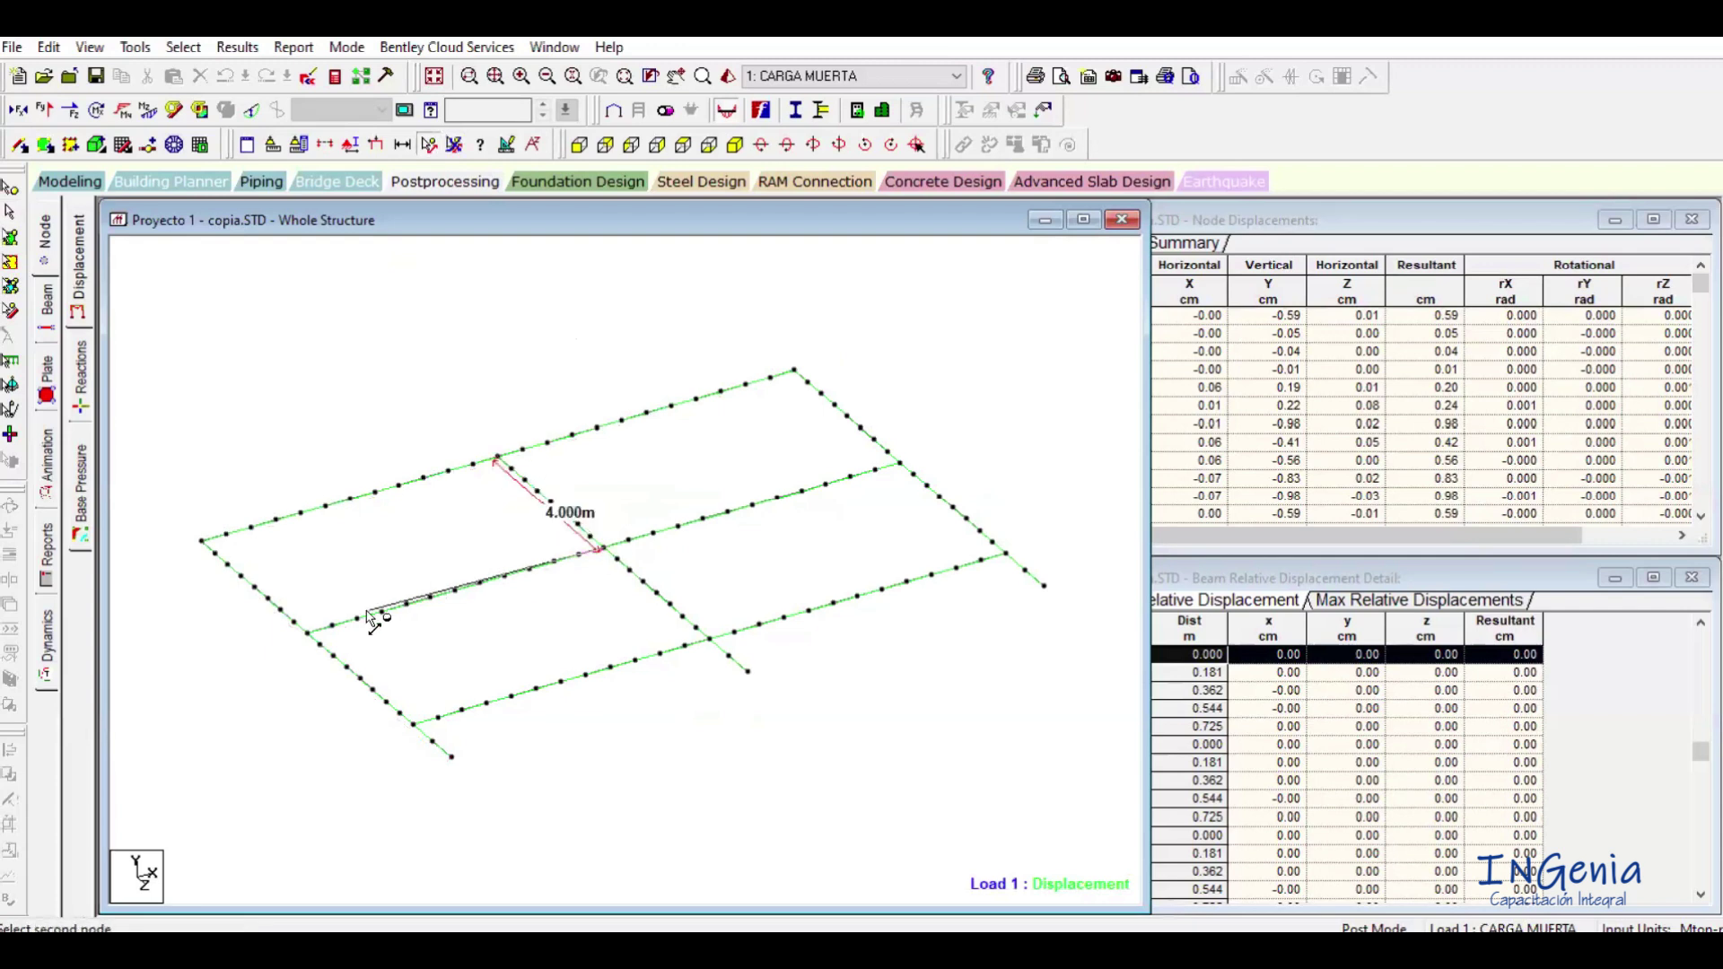
{"action": "left_click", "coordinate": [308, 636]}
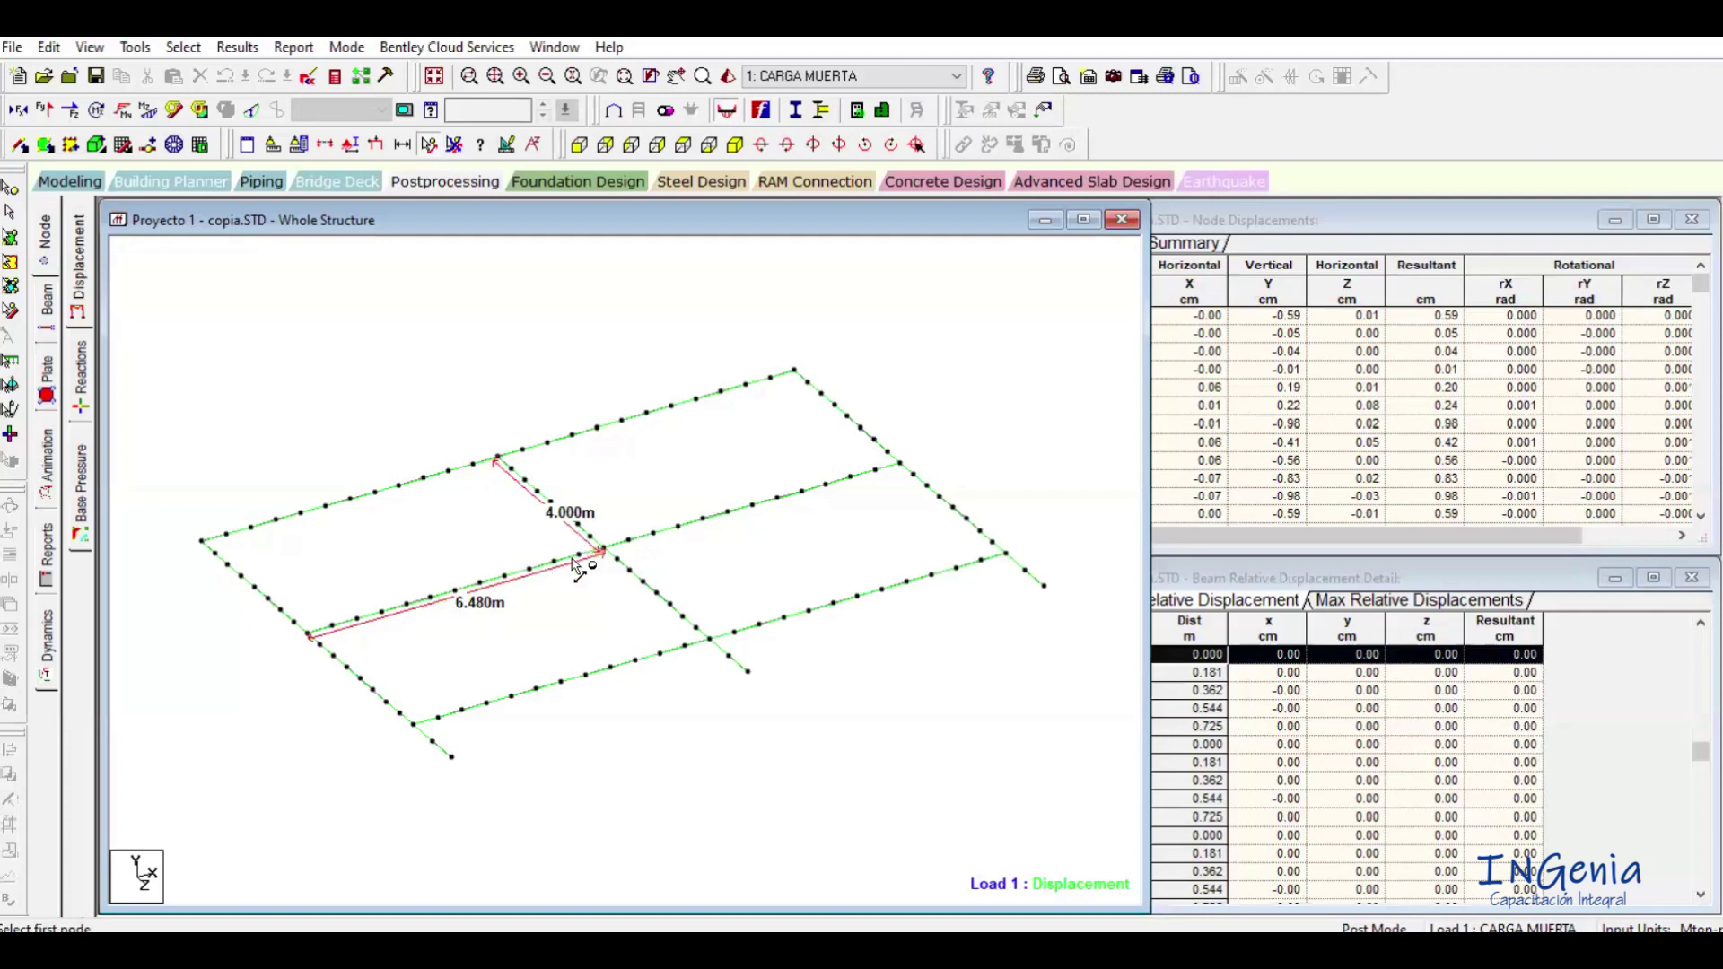
Calculate the roof panel's area as 4 × 6.48 in the calculator and return to the structural model.
{"action": "left_click", "coordinate": [916, 951]}
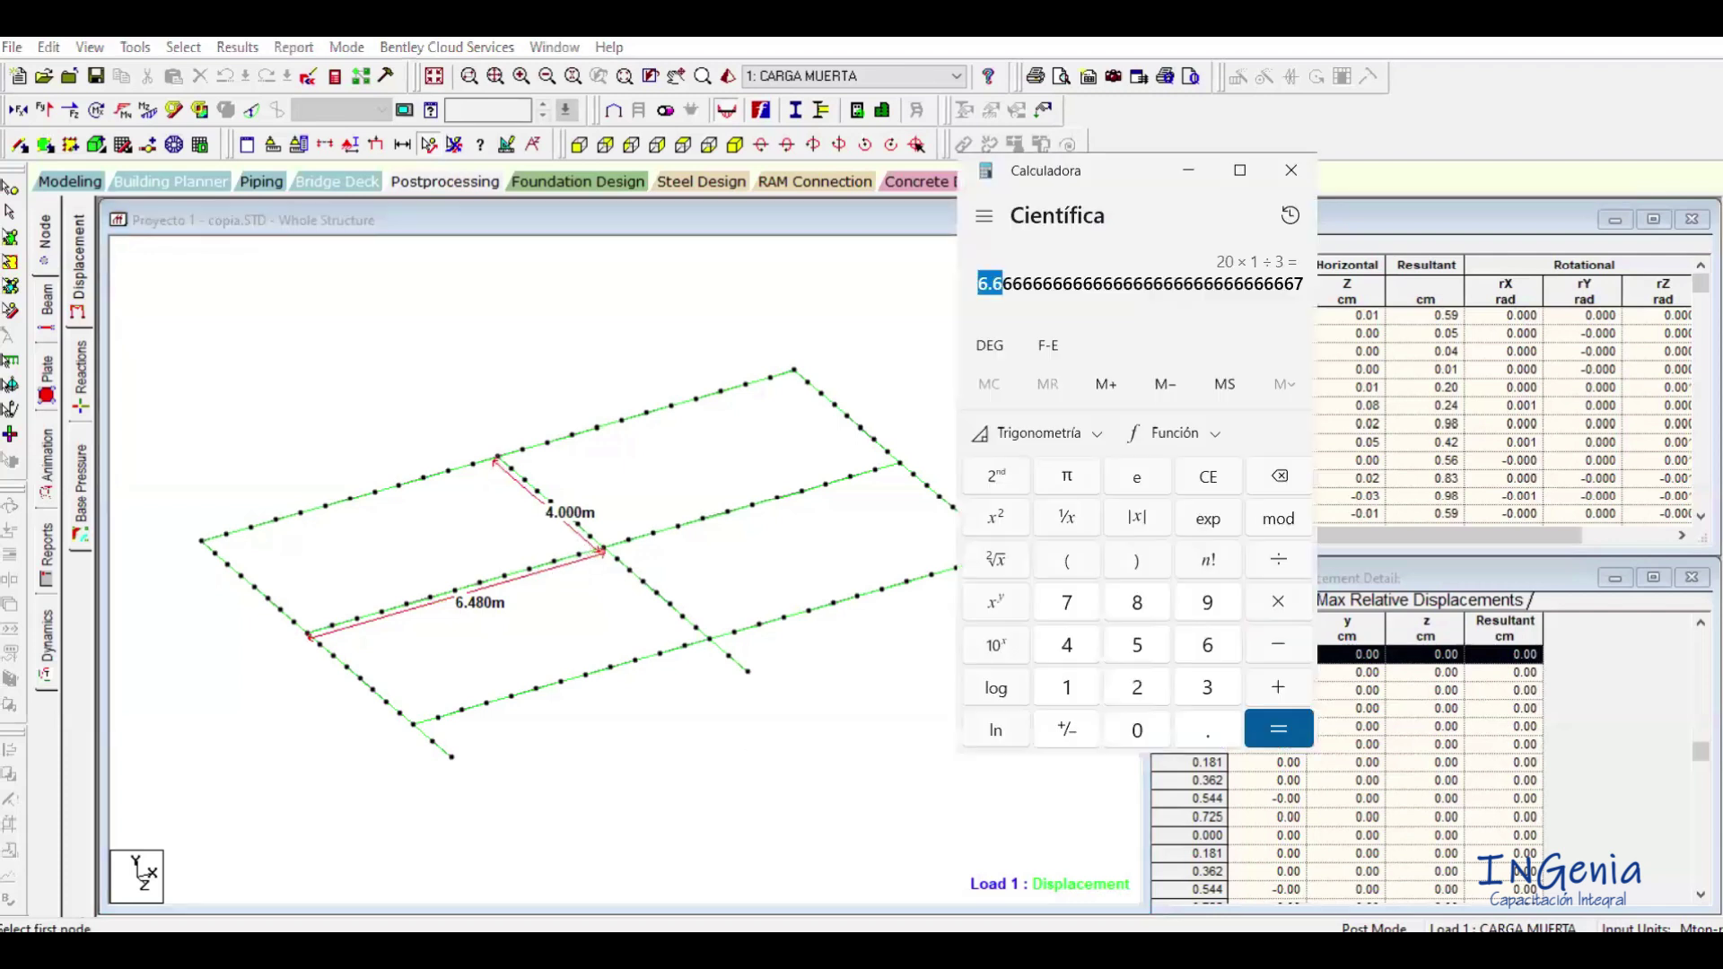
{"action": "left_click", "coordinate": [1206, 476]}
{"action": "type", "text": "4*6.48"}
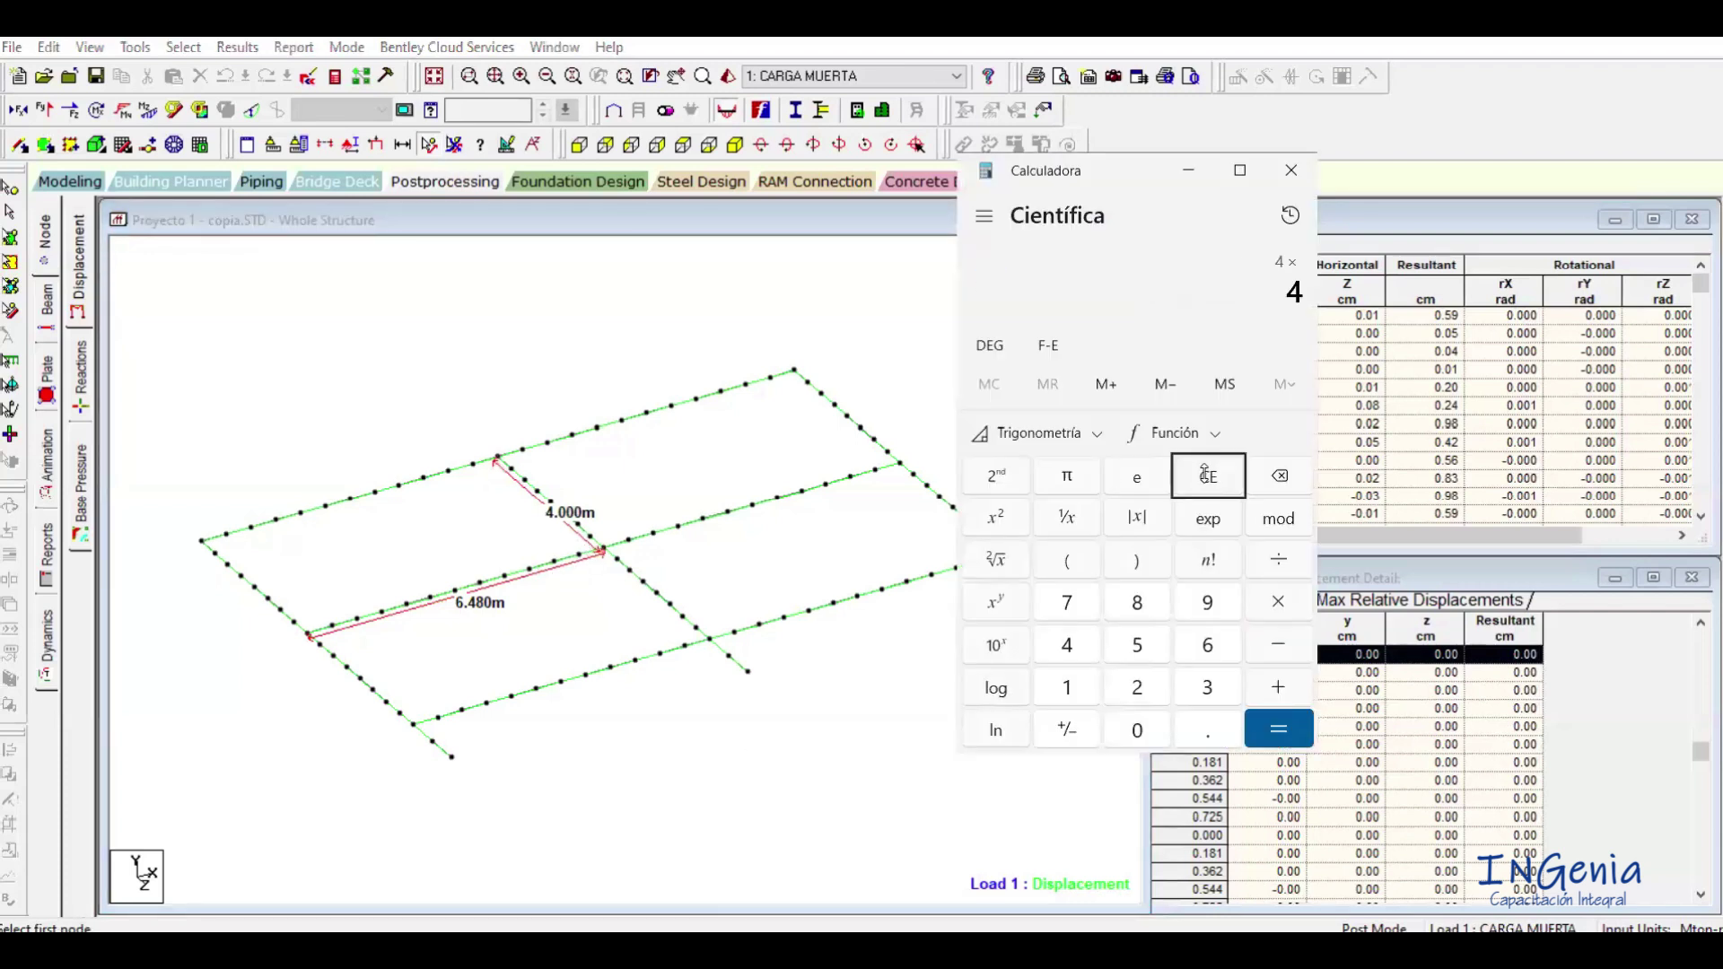
{"action": "key", "text": "Return"}
{"action": "left_click", "coordinate": [747, 212]}
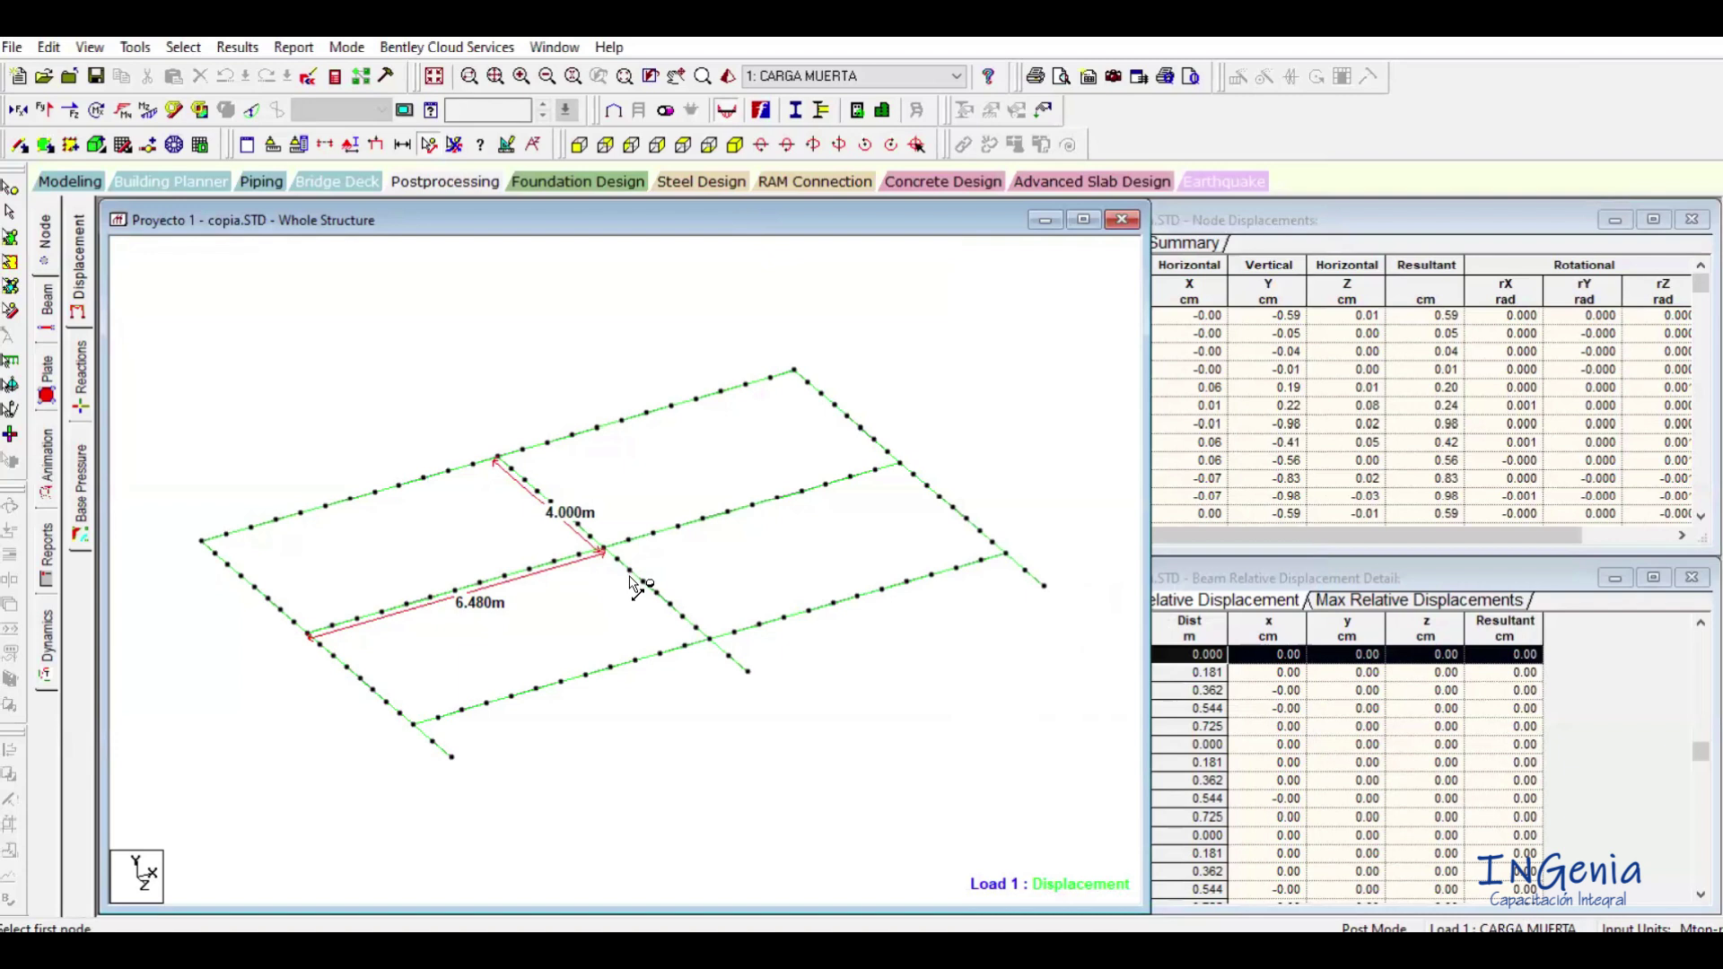
Display the displacements for load case 7 (1.5 CARGA MUERTA + 1.7 CARGA VIVA) and clear the displayed distances.
{"action": "scroll", "coordinate": [551, 631], "scroll_direction": "down", "scroll_amount": 2}
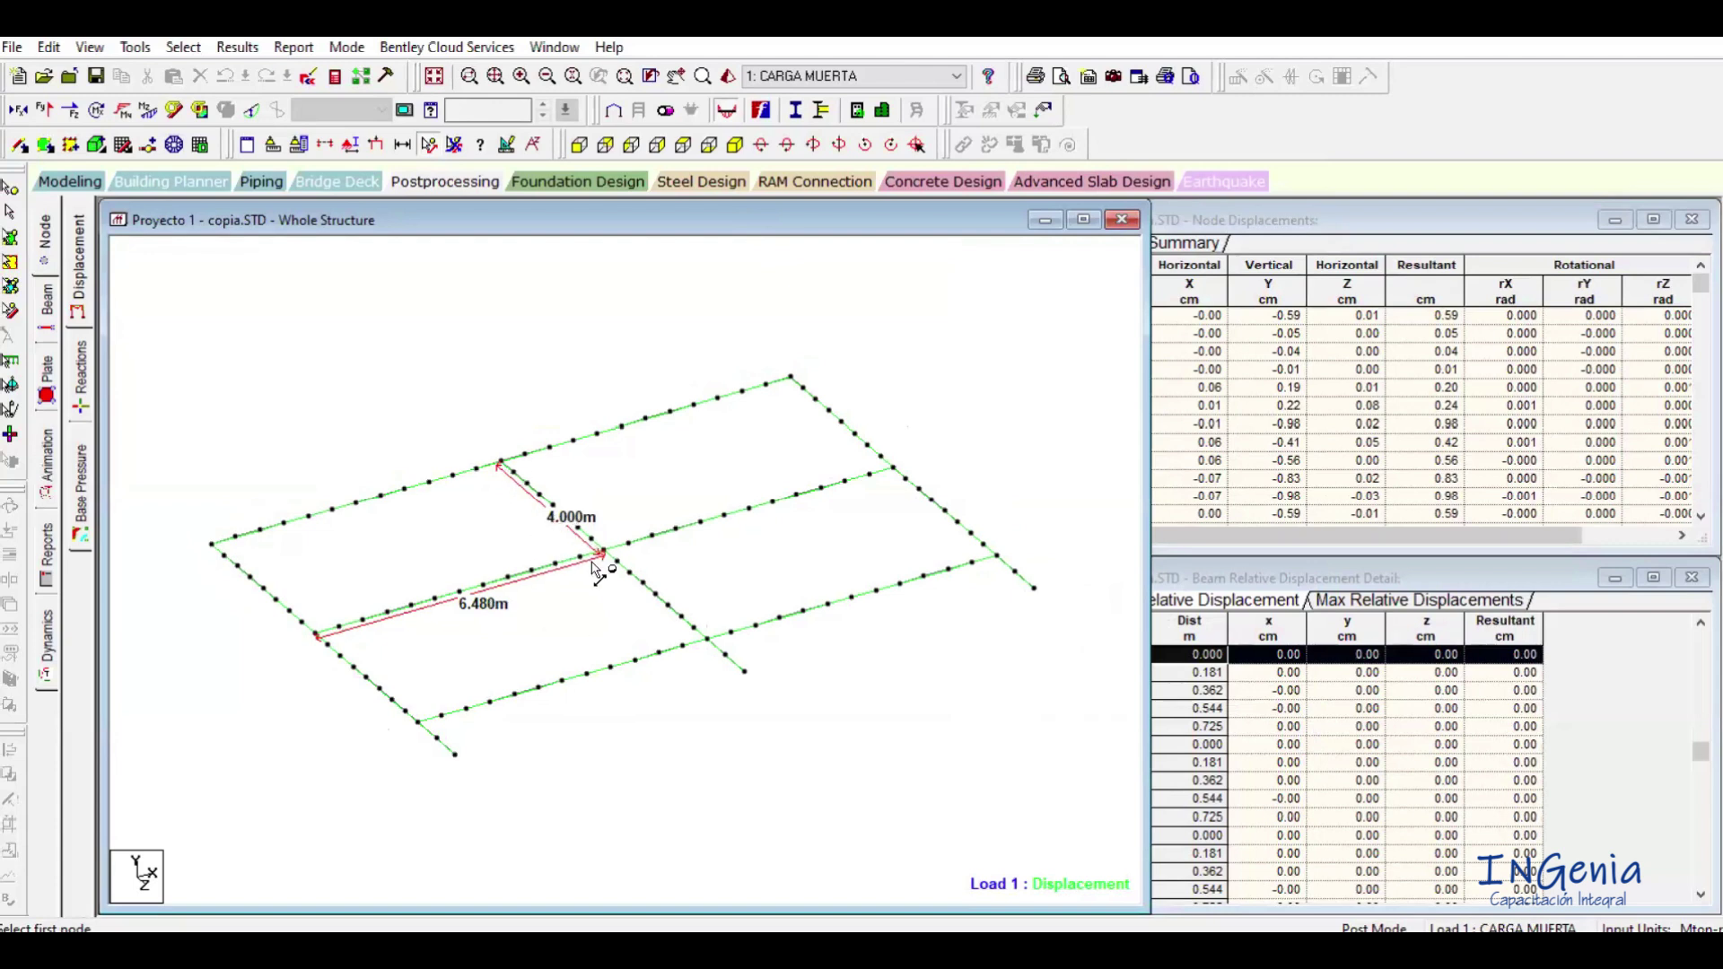
{"action": "scroll", "coordinate": [599, 571], "scroll_direction": "up", "scroll_amount": 1}
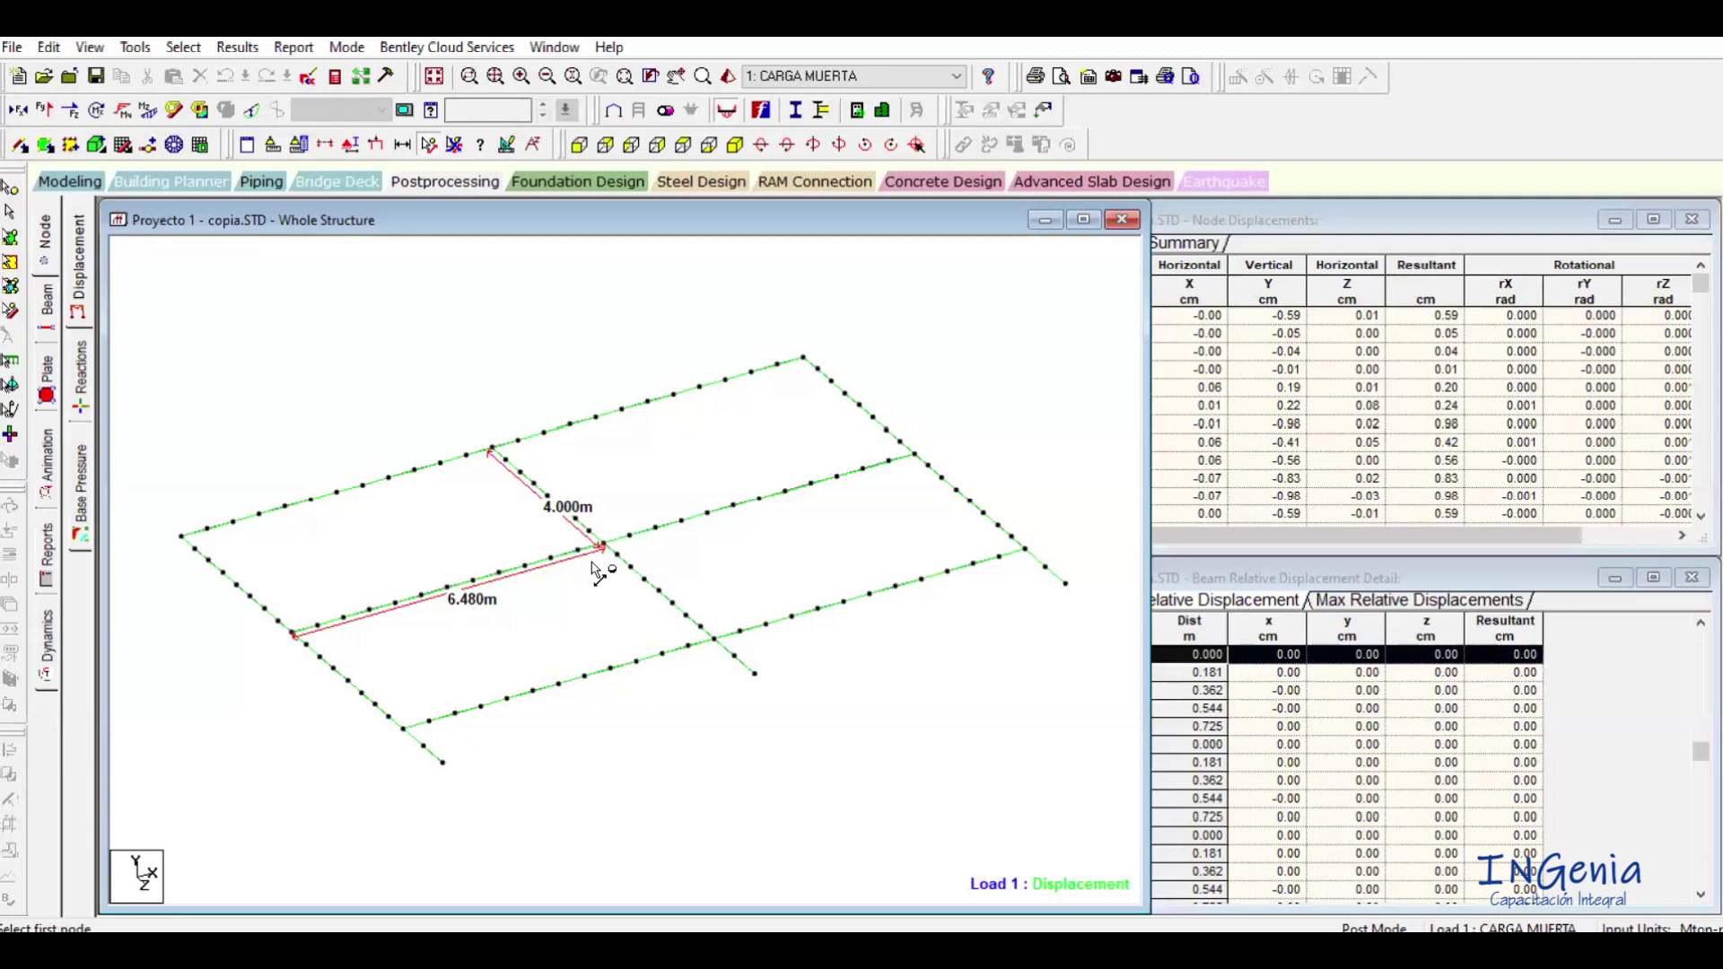
{"action": "left_click", "coordinate": [849, 79]}
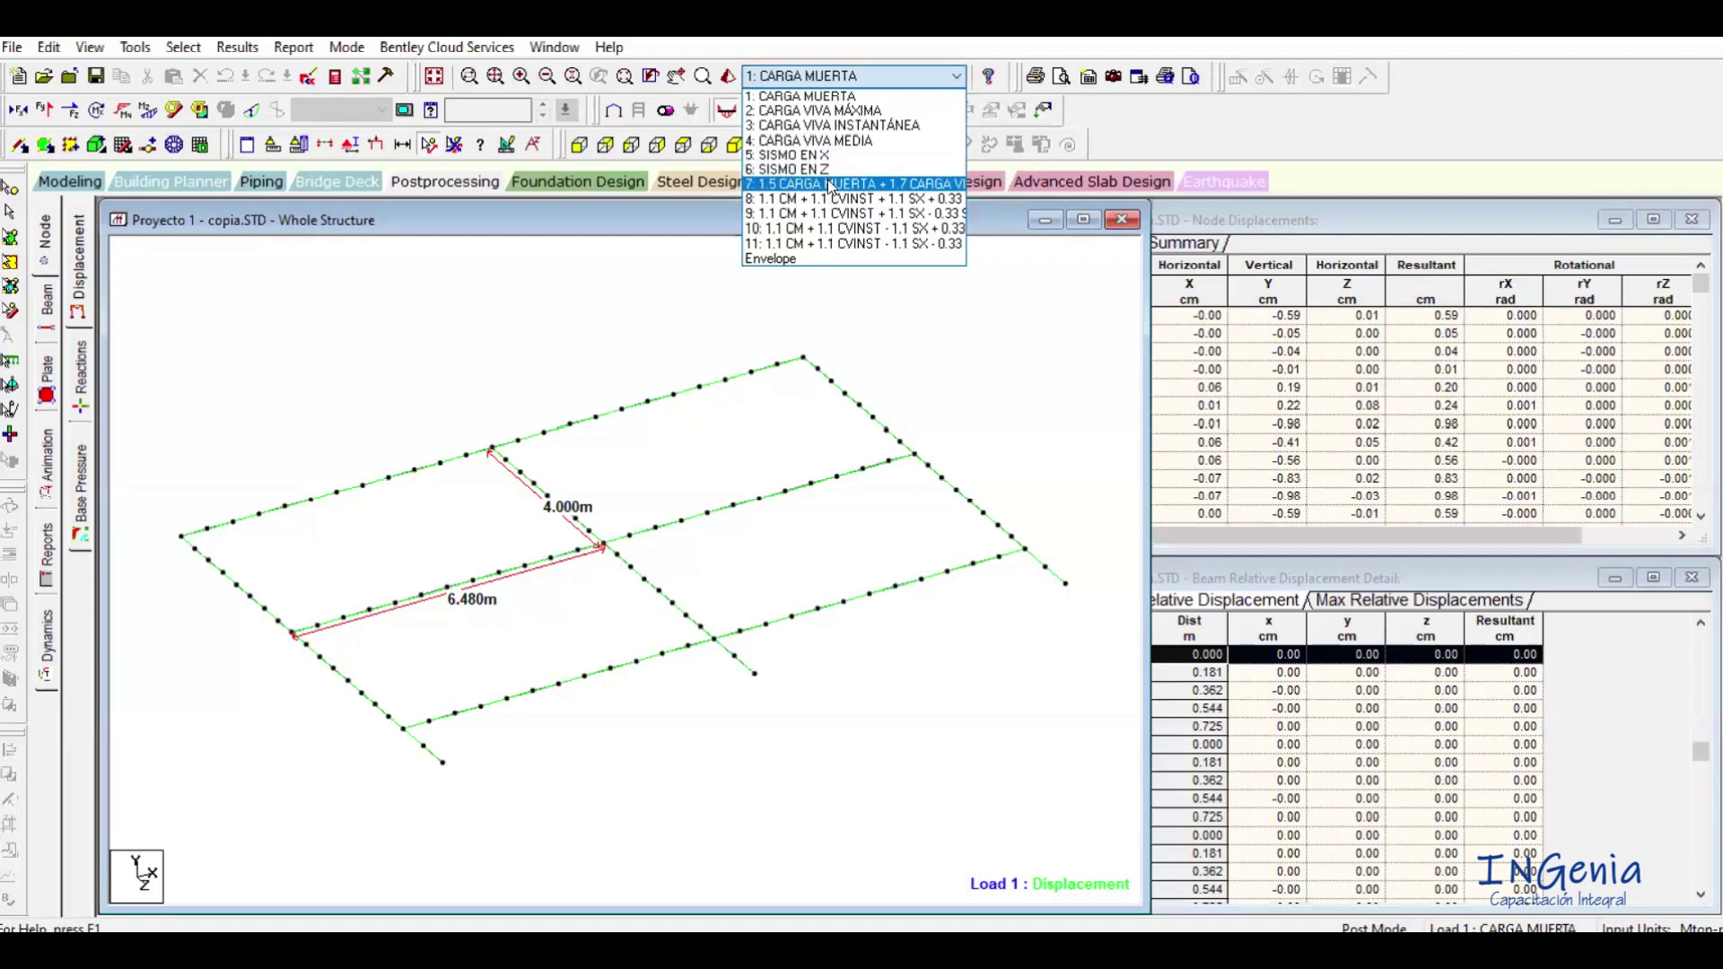
{"action": "left_click", "coordinate": [831, 186]}
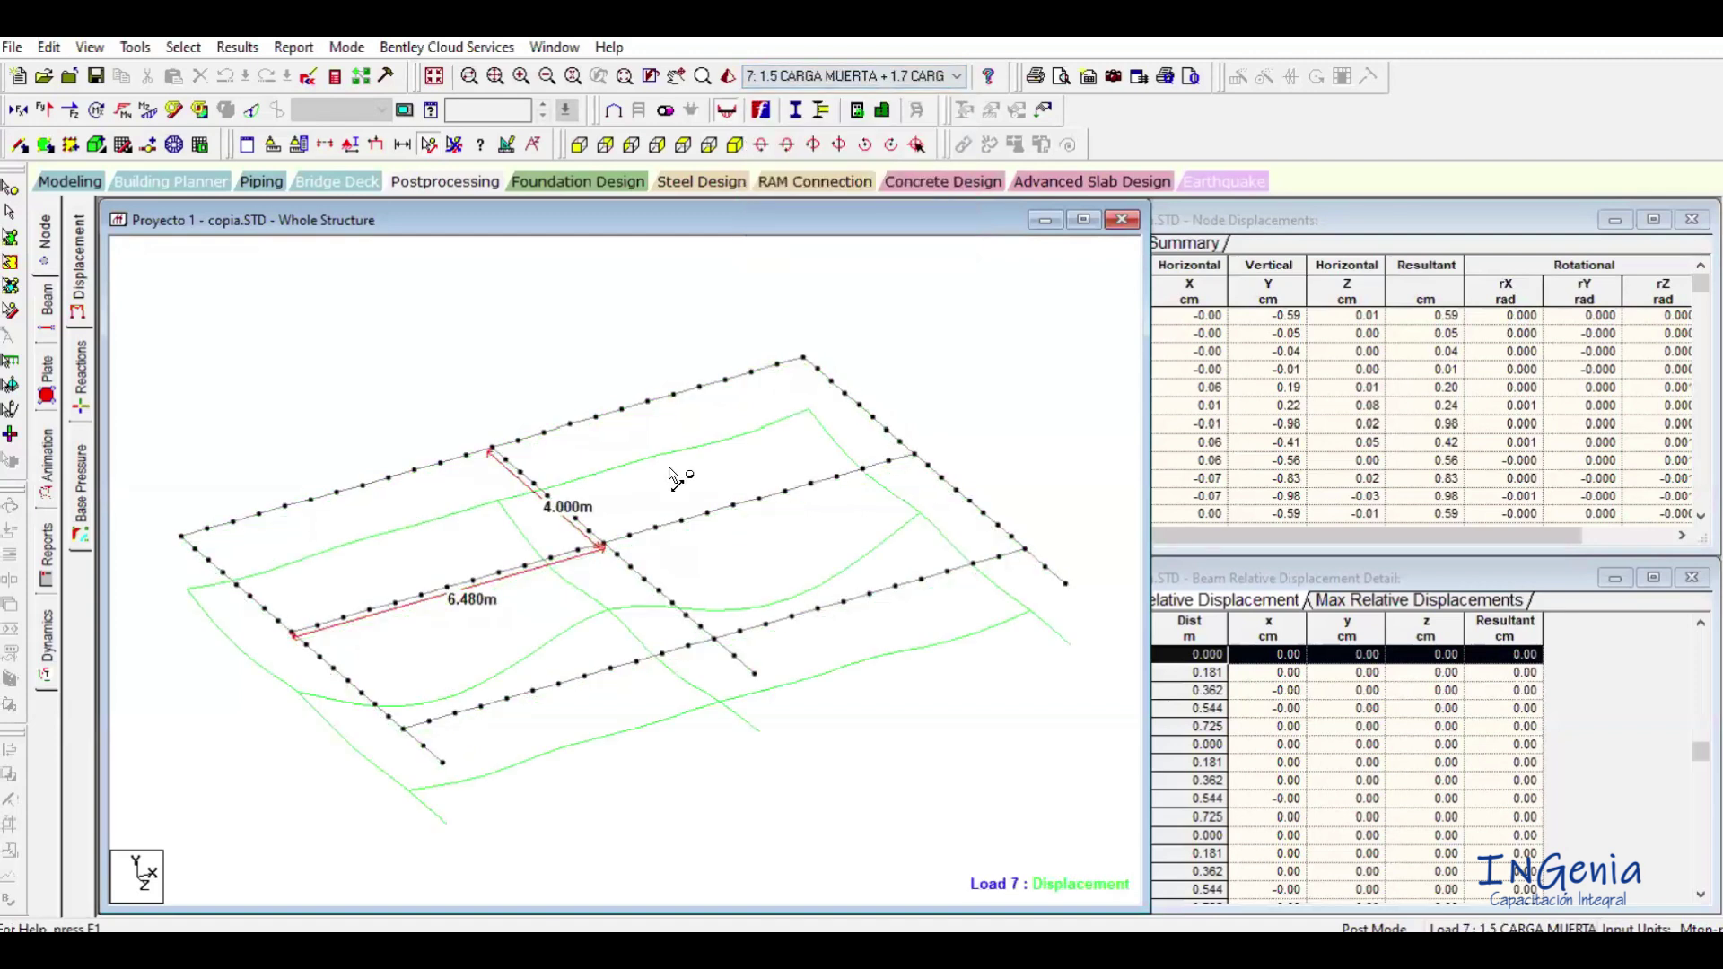
{"action": "left_click", "coordinate": [455, 145]}
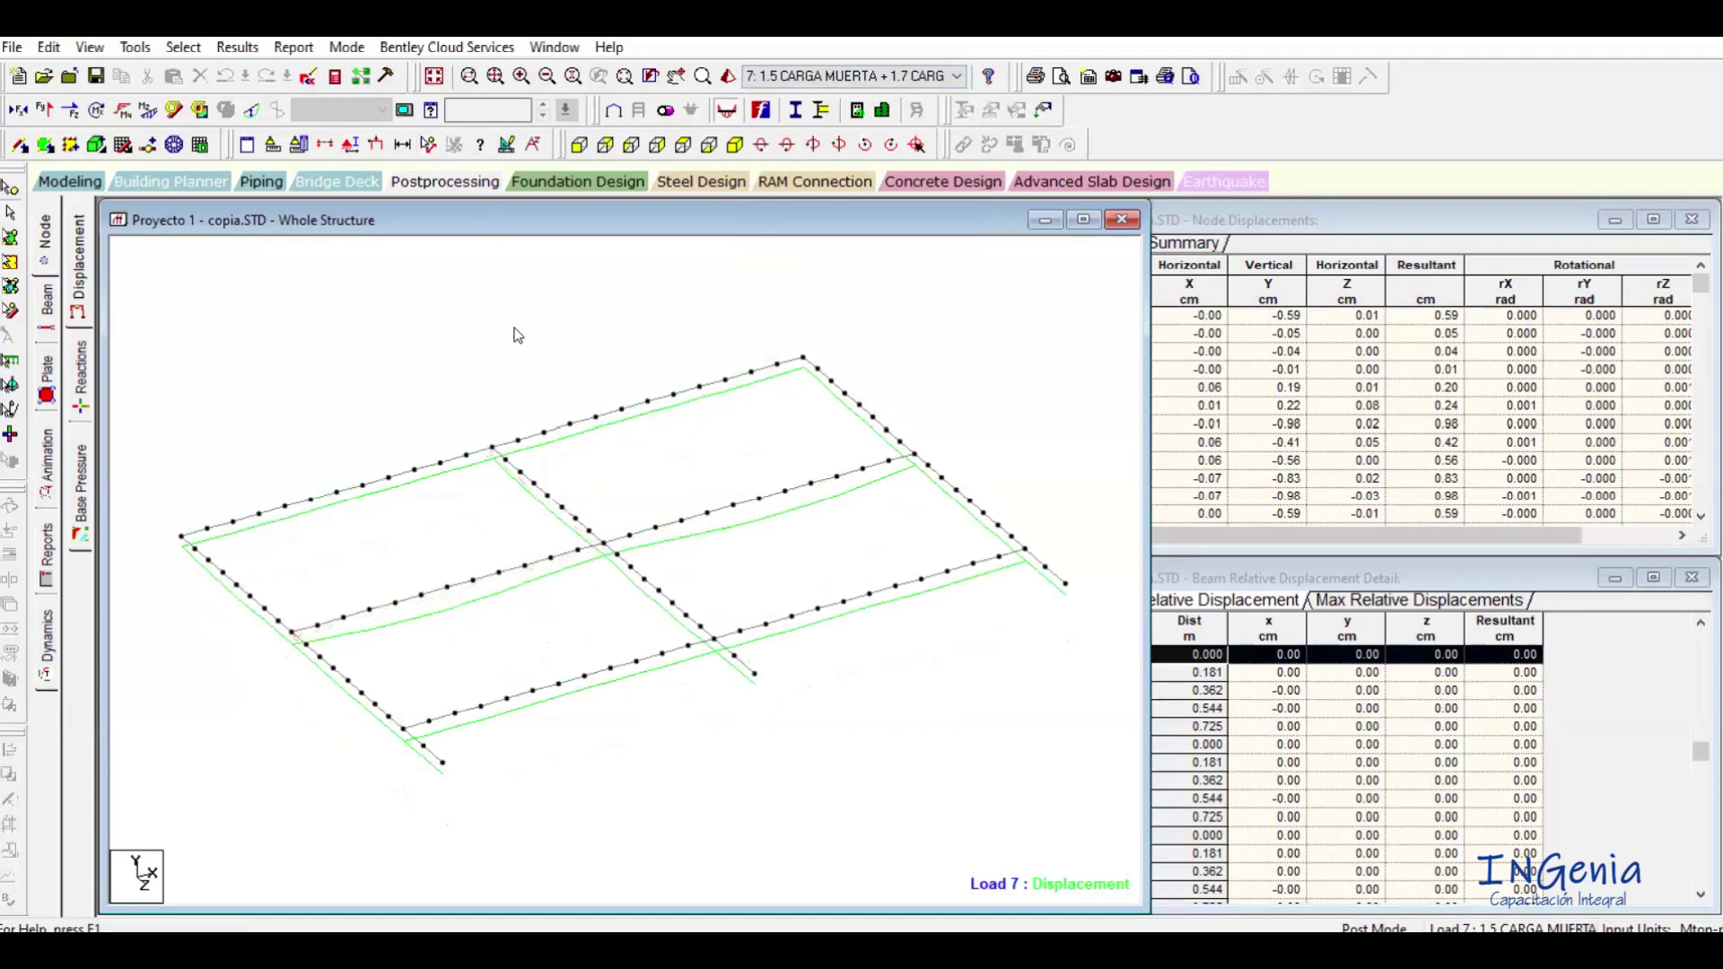
Exaggerate the displacement display scale so the roof beams' deflected shape under load case 7 stands out.
{"action": "key", "text": "Up"}
{"action": "key", "text": "Up"}
{"action": "scroll", "coordinate": [466, 576], "scroll_direction": "up", "scroll_amount": 2}
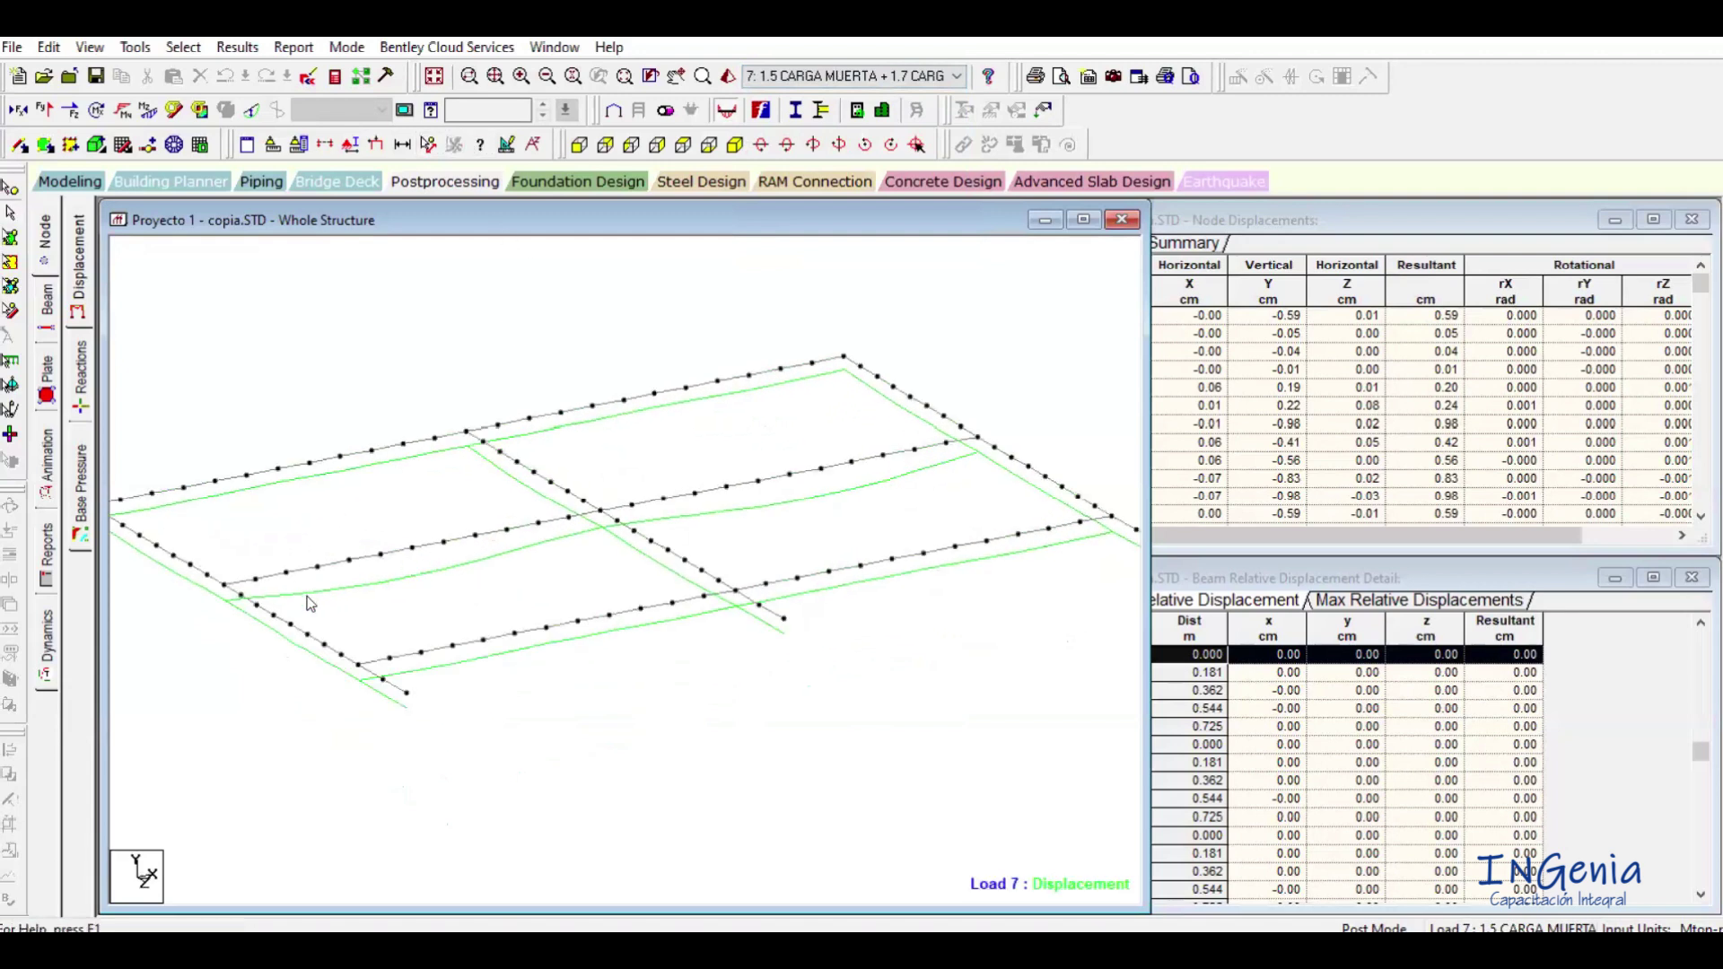
{"action": "left_click", "coordinate": [890, 81]}
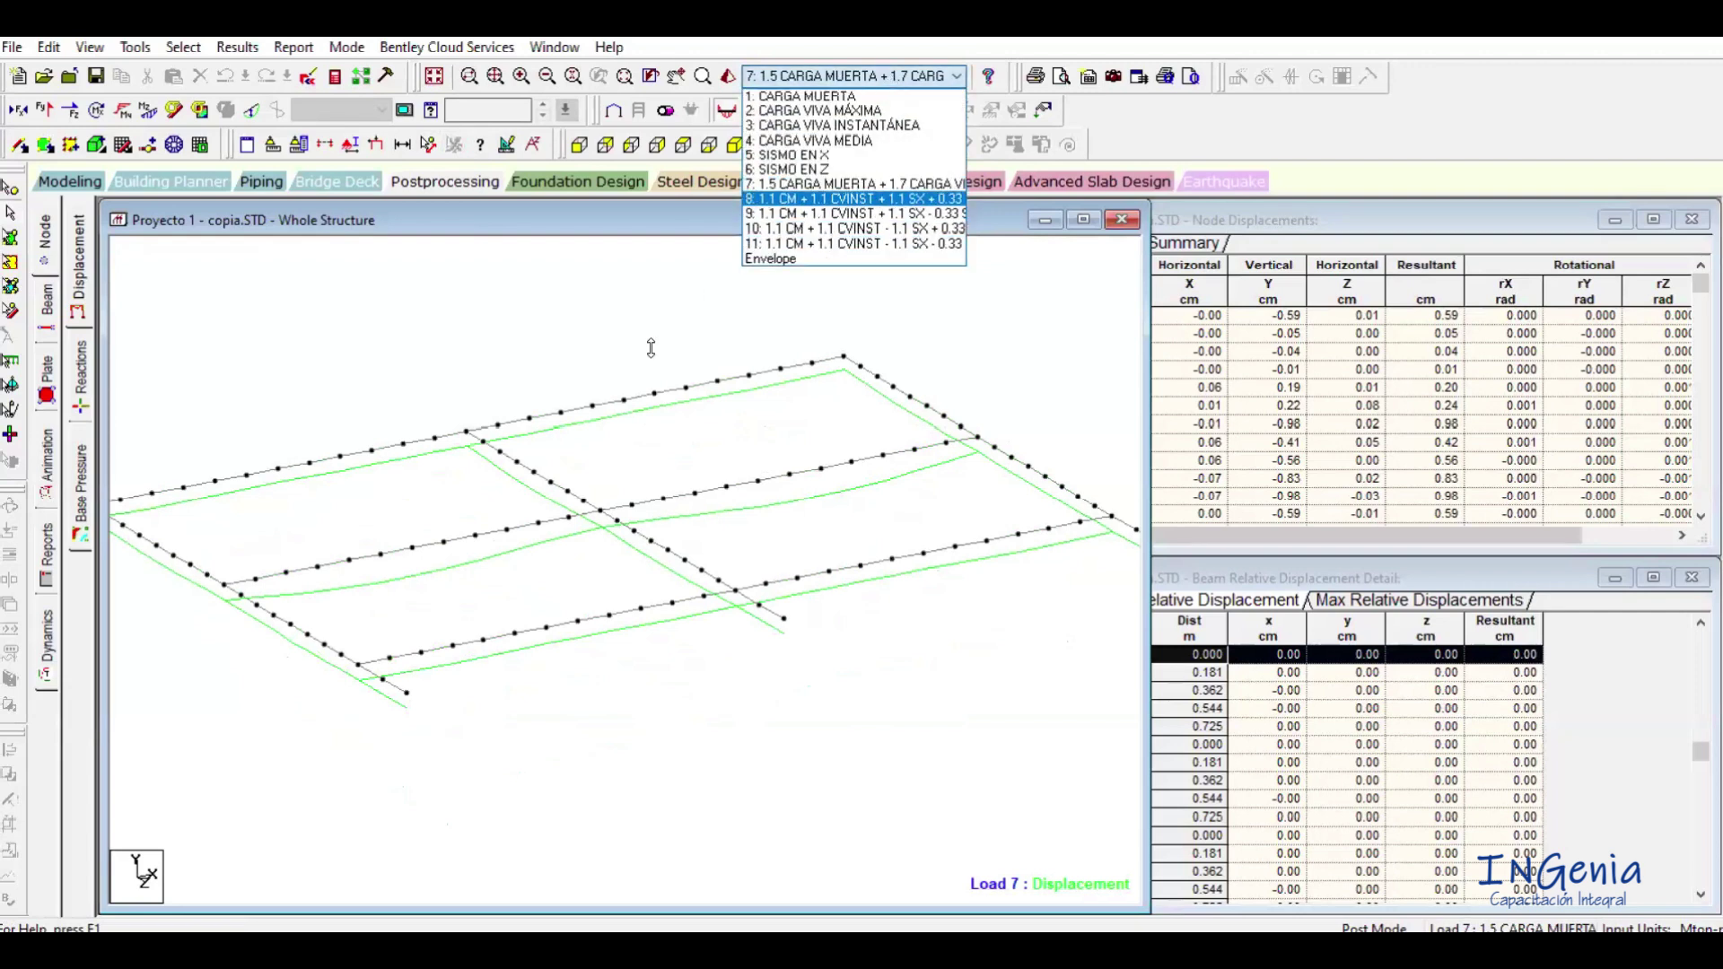
{"action": "left_click", "coordinate": [429, 595]}
{"action": "middle_click_drag", "start_coordinate": [429, 596], "coordinate": [518, 593]}
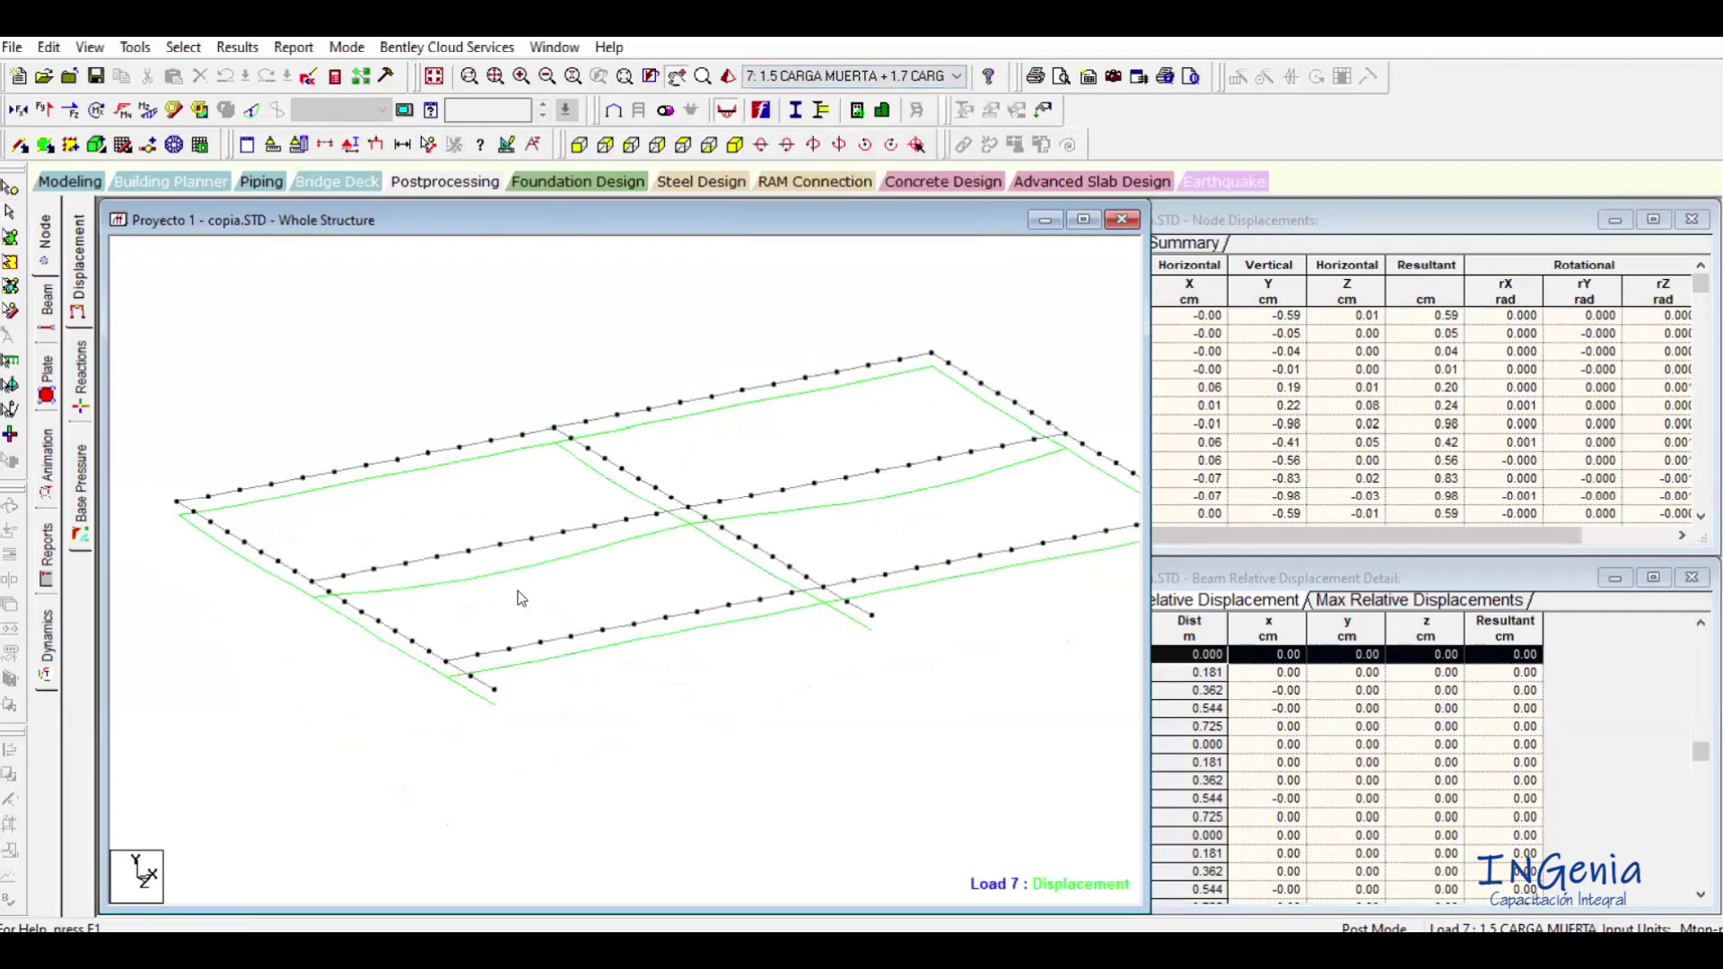
{"action": "scroll", "coordinate": [522, 571], "scroll_direction": "down", "scroll_amount": 5, "text": "ctrl"}
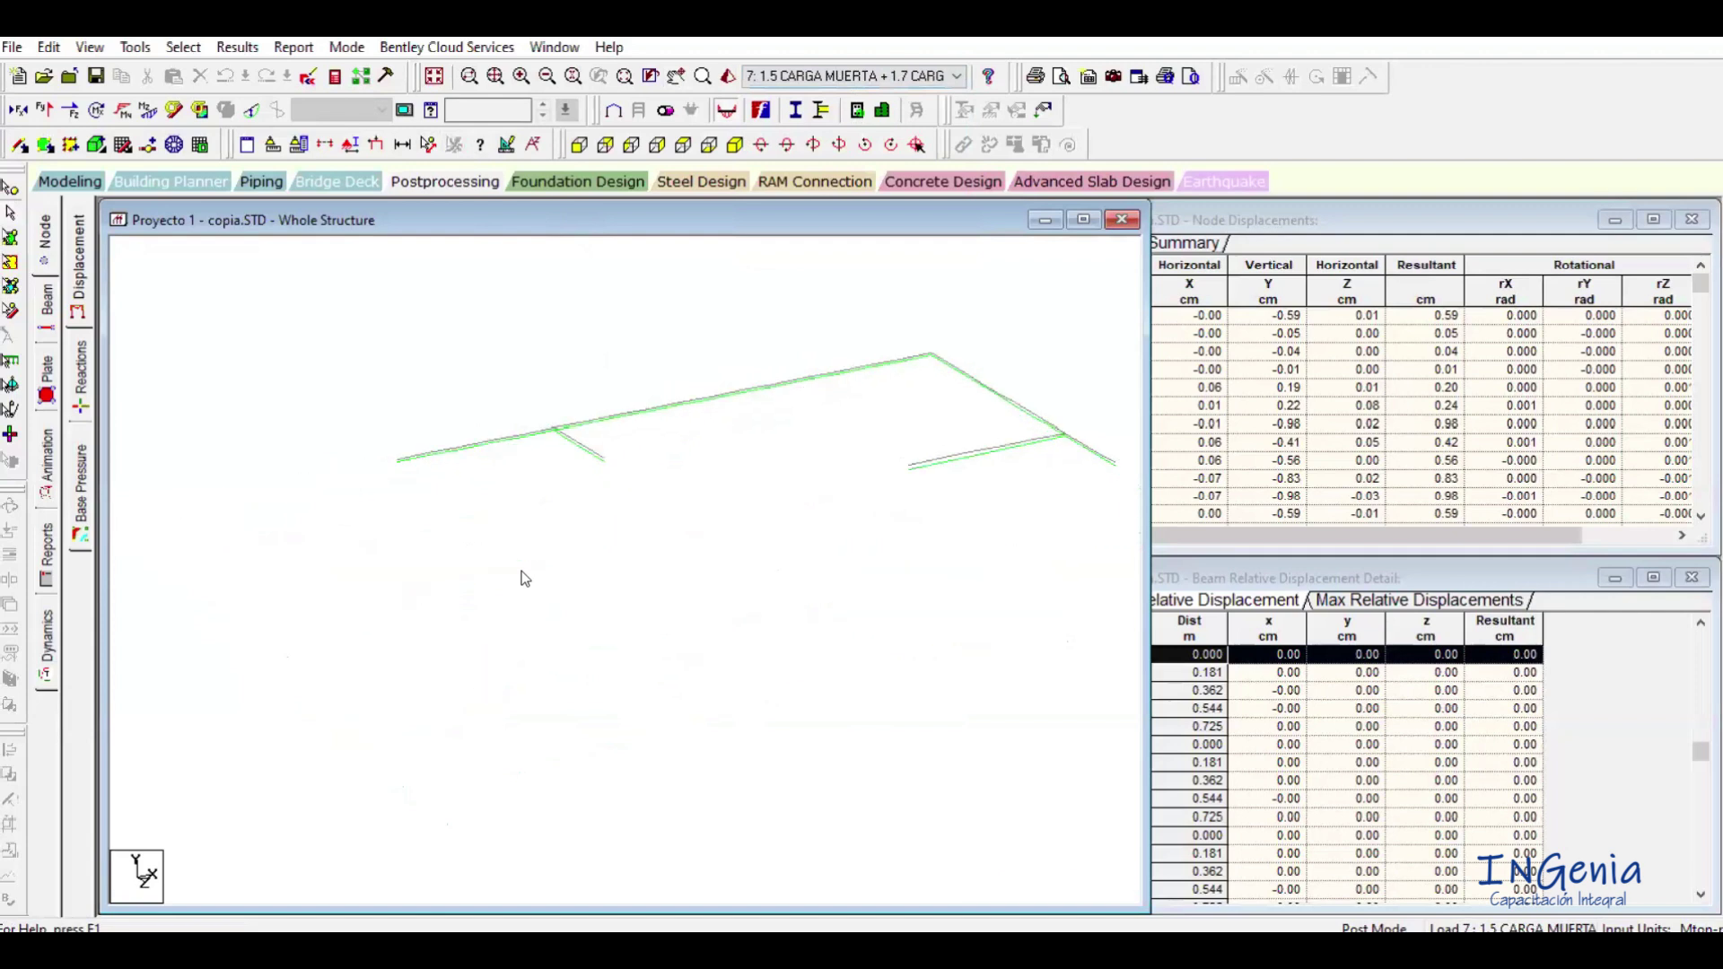
{"action": "scroll", "coordinate": [575, 535], "scroll_direction": "up", "scroll_amount": 3, "text": "ctrl"}
{"action": "scroll", "coordinate": [580, 566], "scroll_direction": "up", "scroll_amount": 2, "text": "ctrl"}
{"action": "scroll", "coordinate": [580, 565], "scroll_direction": "down", "scroll_amount": 3}
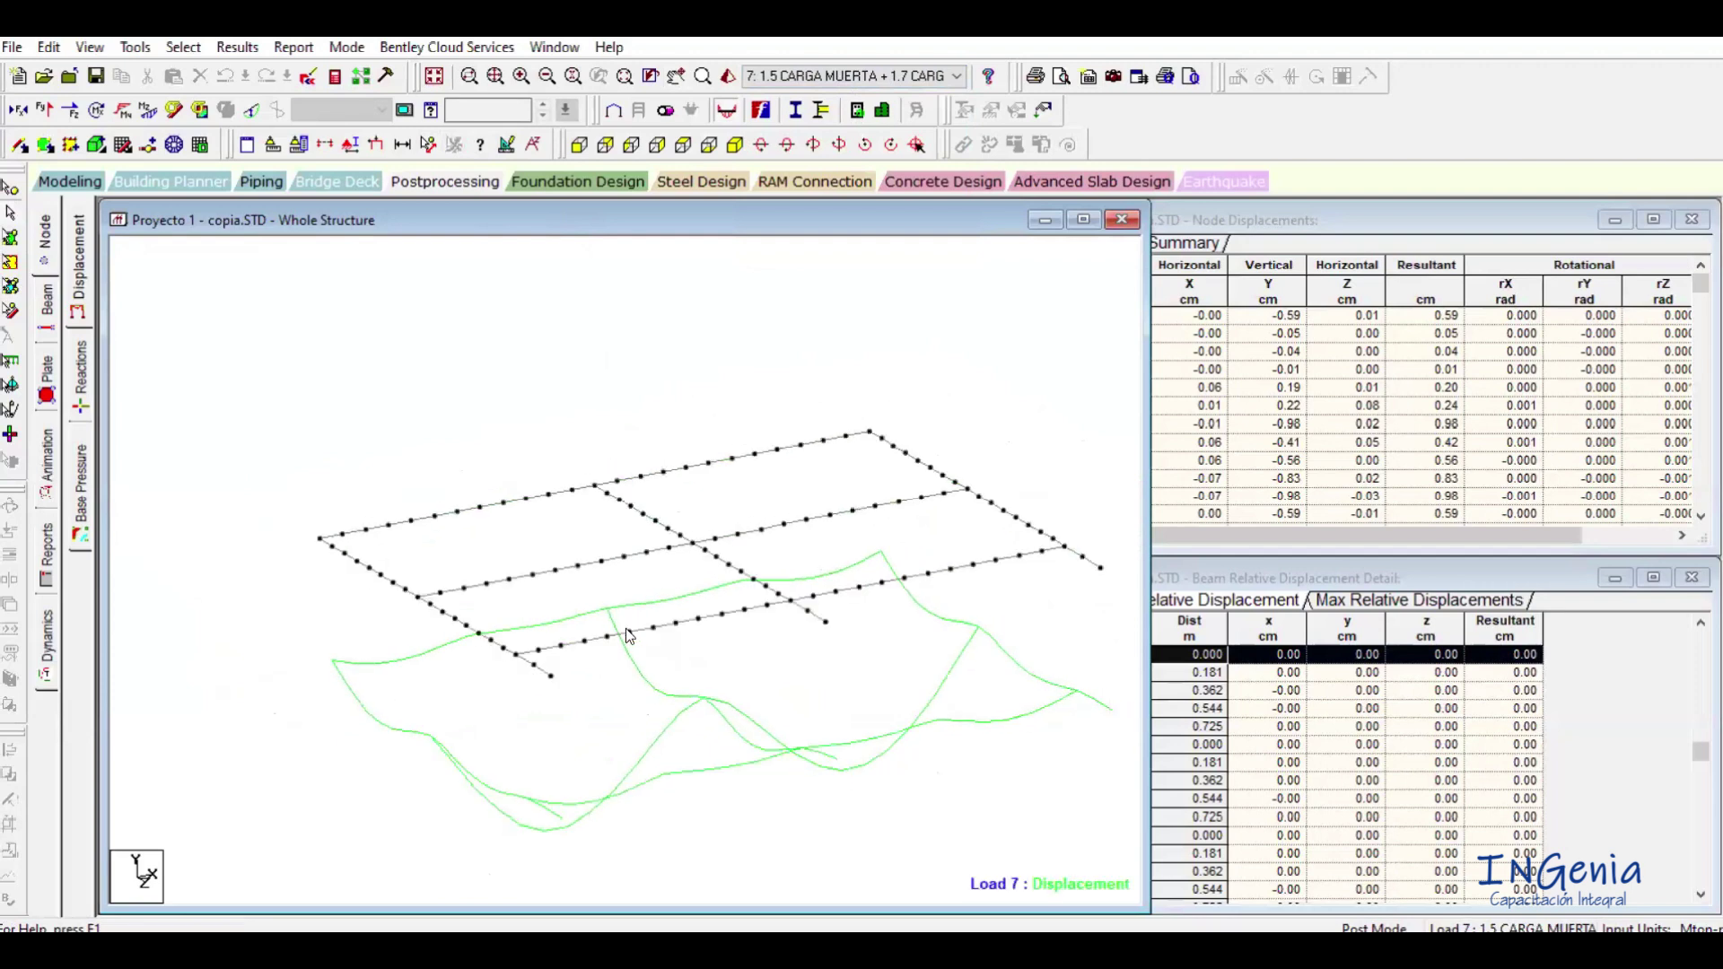
Examine the roof beams' deflected shape under load case 7 from several viewing angles.
{"action": "key", "text": "Right"}
{"action": "key", "text": "Right"}
{"action": "key", "text": "Right"}
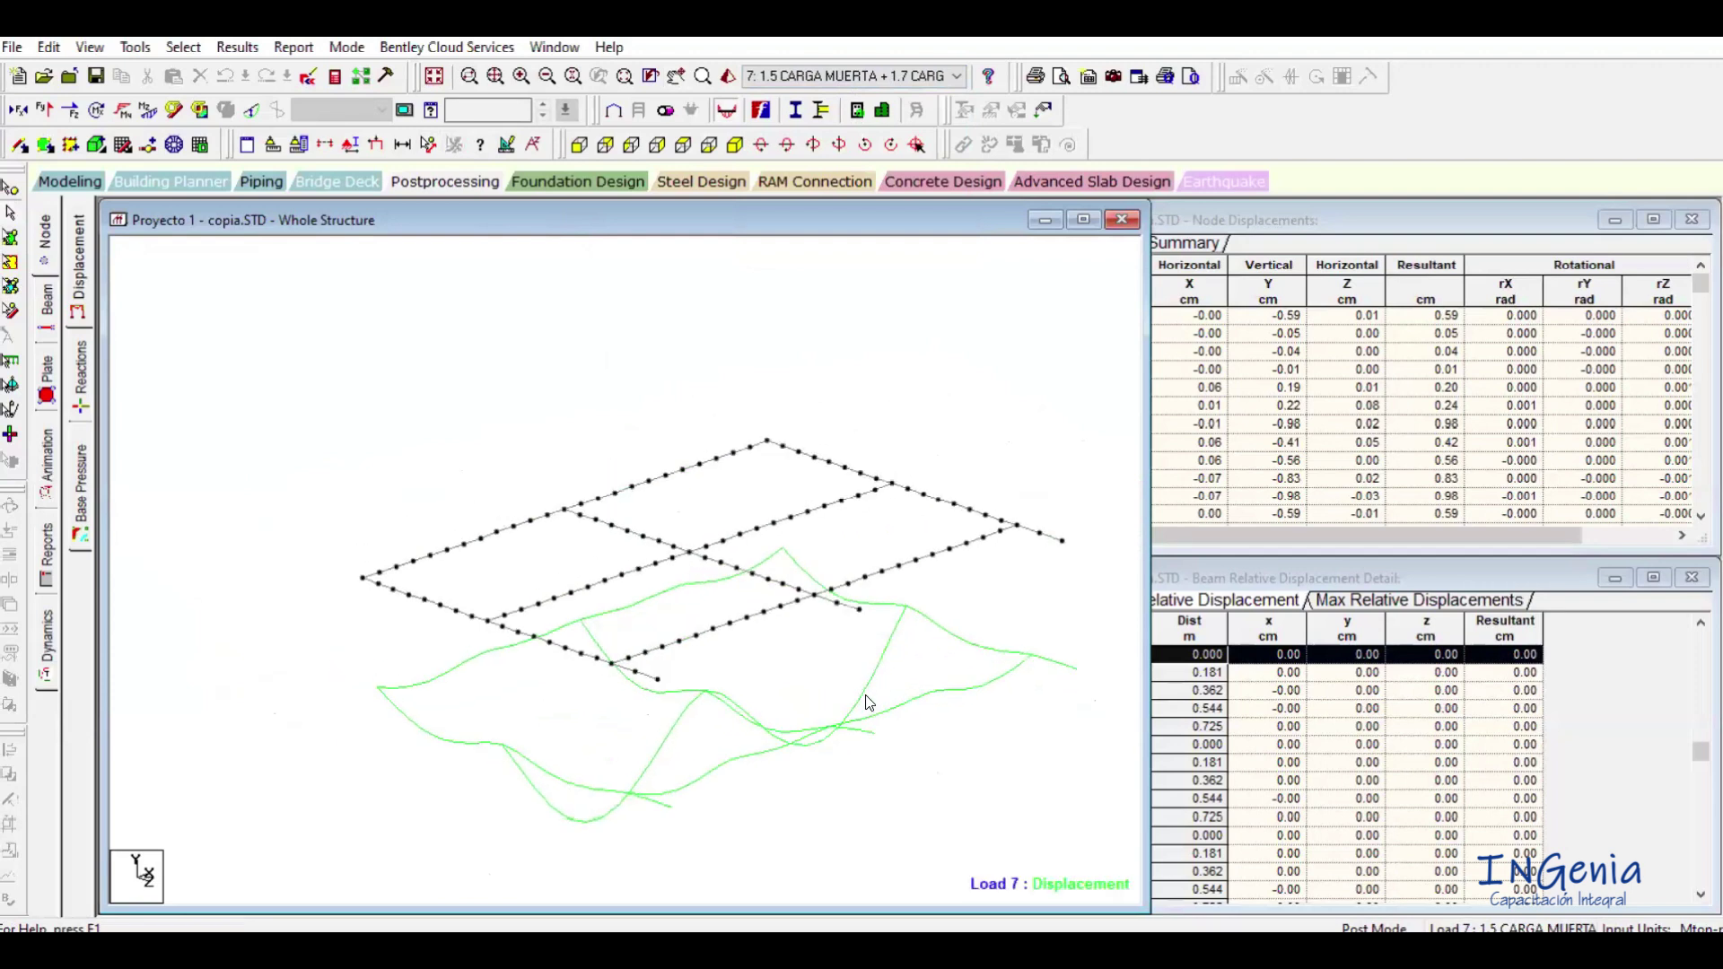
{"action": "key", "text": "Up"}
{"action": "key", "text": "Up"}
{"action": "key", "text": "Up"}
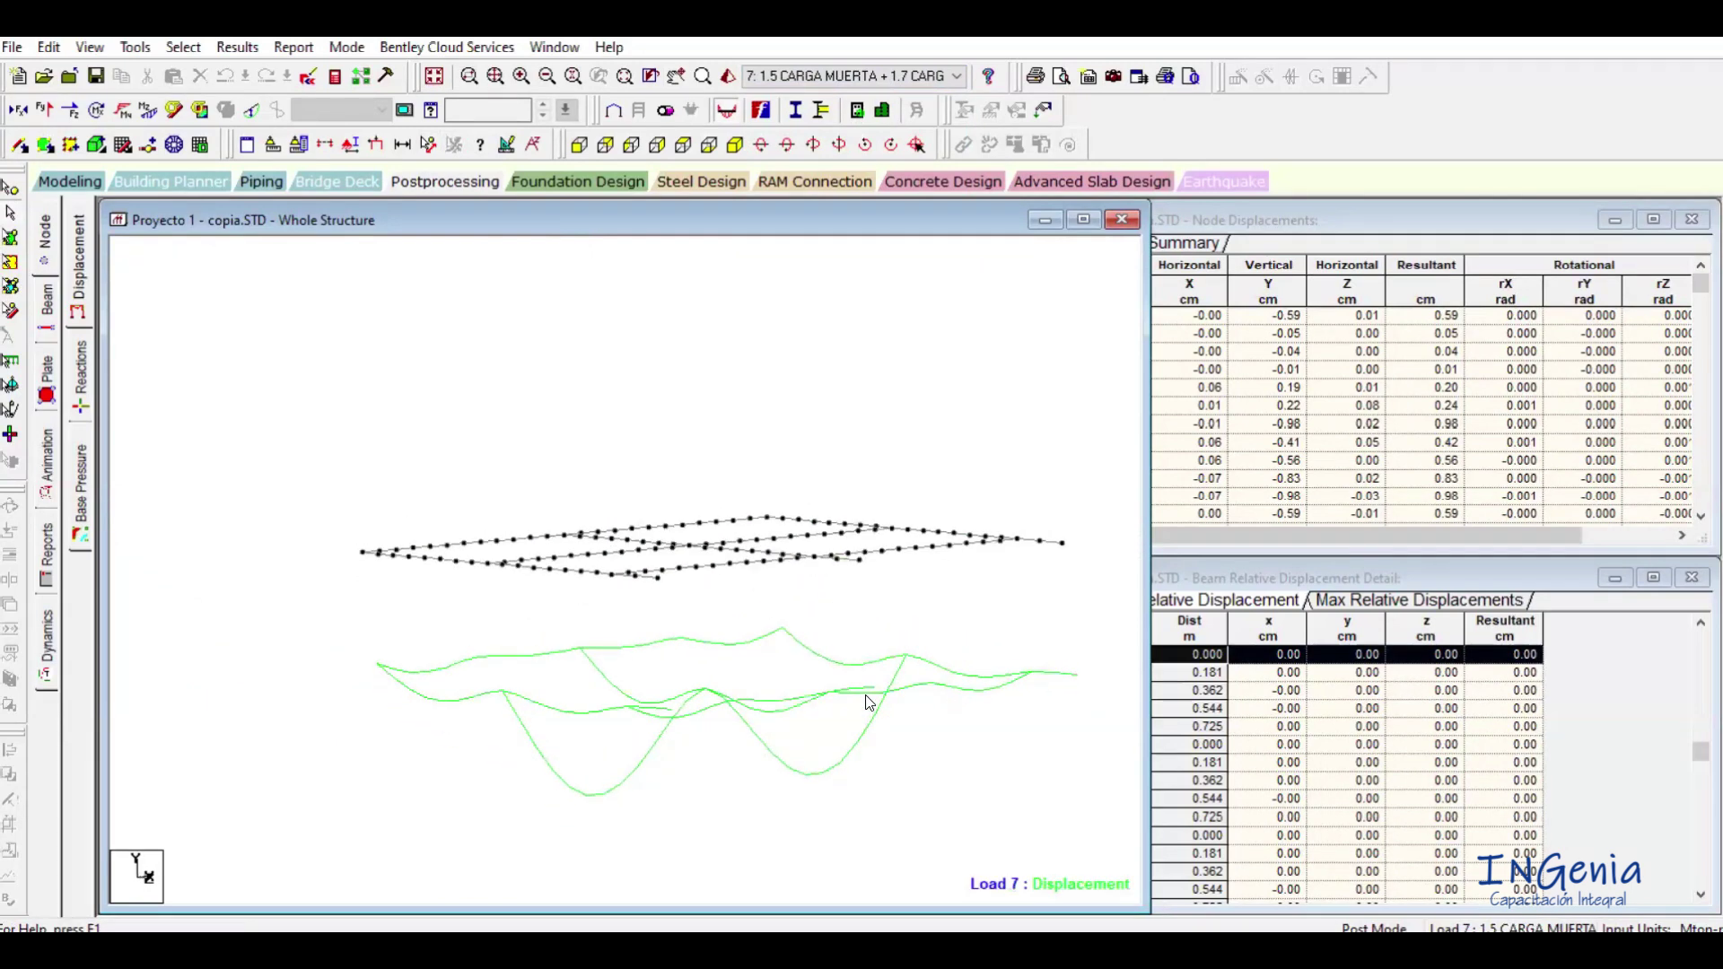
{"action": "key", "text": "Down"}
{"action": "key", "text": "Down"}
{"action": "key", "text": "Down"}
{"action": "key", "text": "Down"}
{"action": "key", "text": "Down"}
{"action": "key", "text": "Down"}
{"action": "key", "text": "Up"}
{"action": "key", "text": "Left"}
{"action": "key", "text": "Left"}
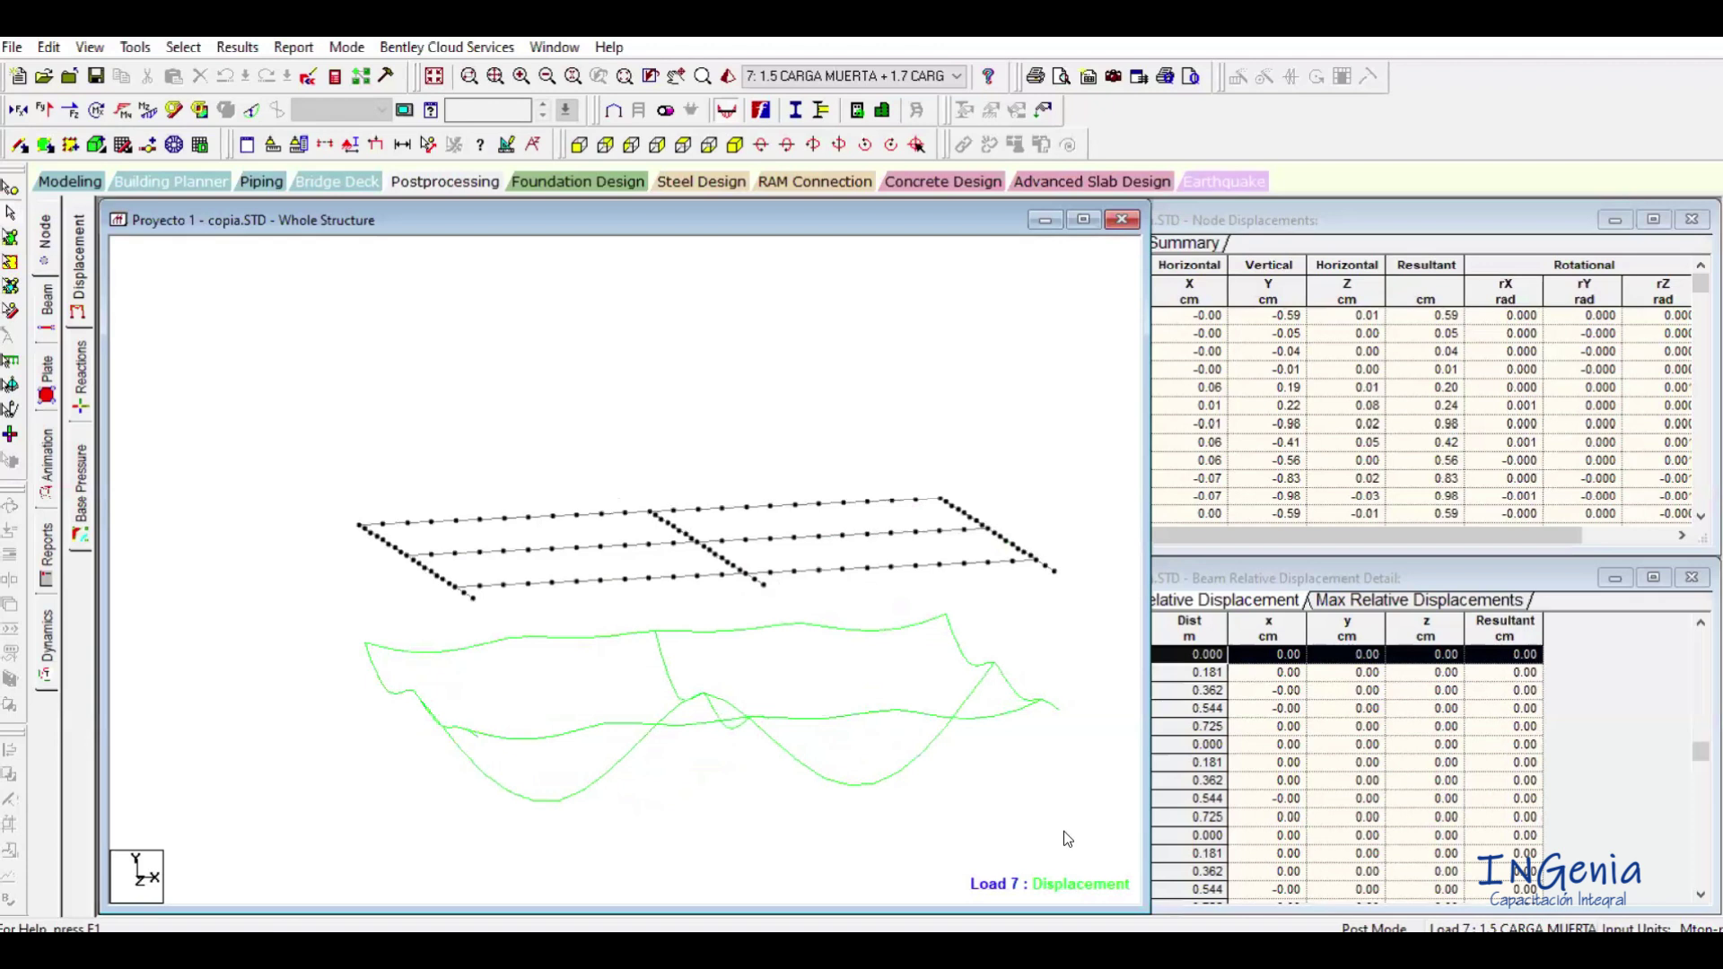
Switch to the beam design workbook in Excel and review its mechanical elements, load analysis and project information sections.
{"action": "key", "text": "alt+Tab"}
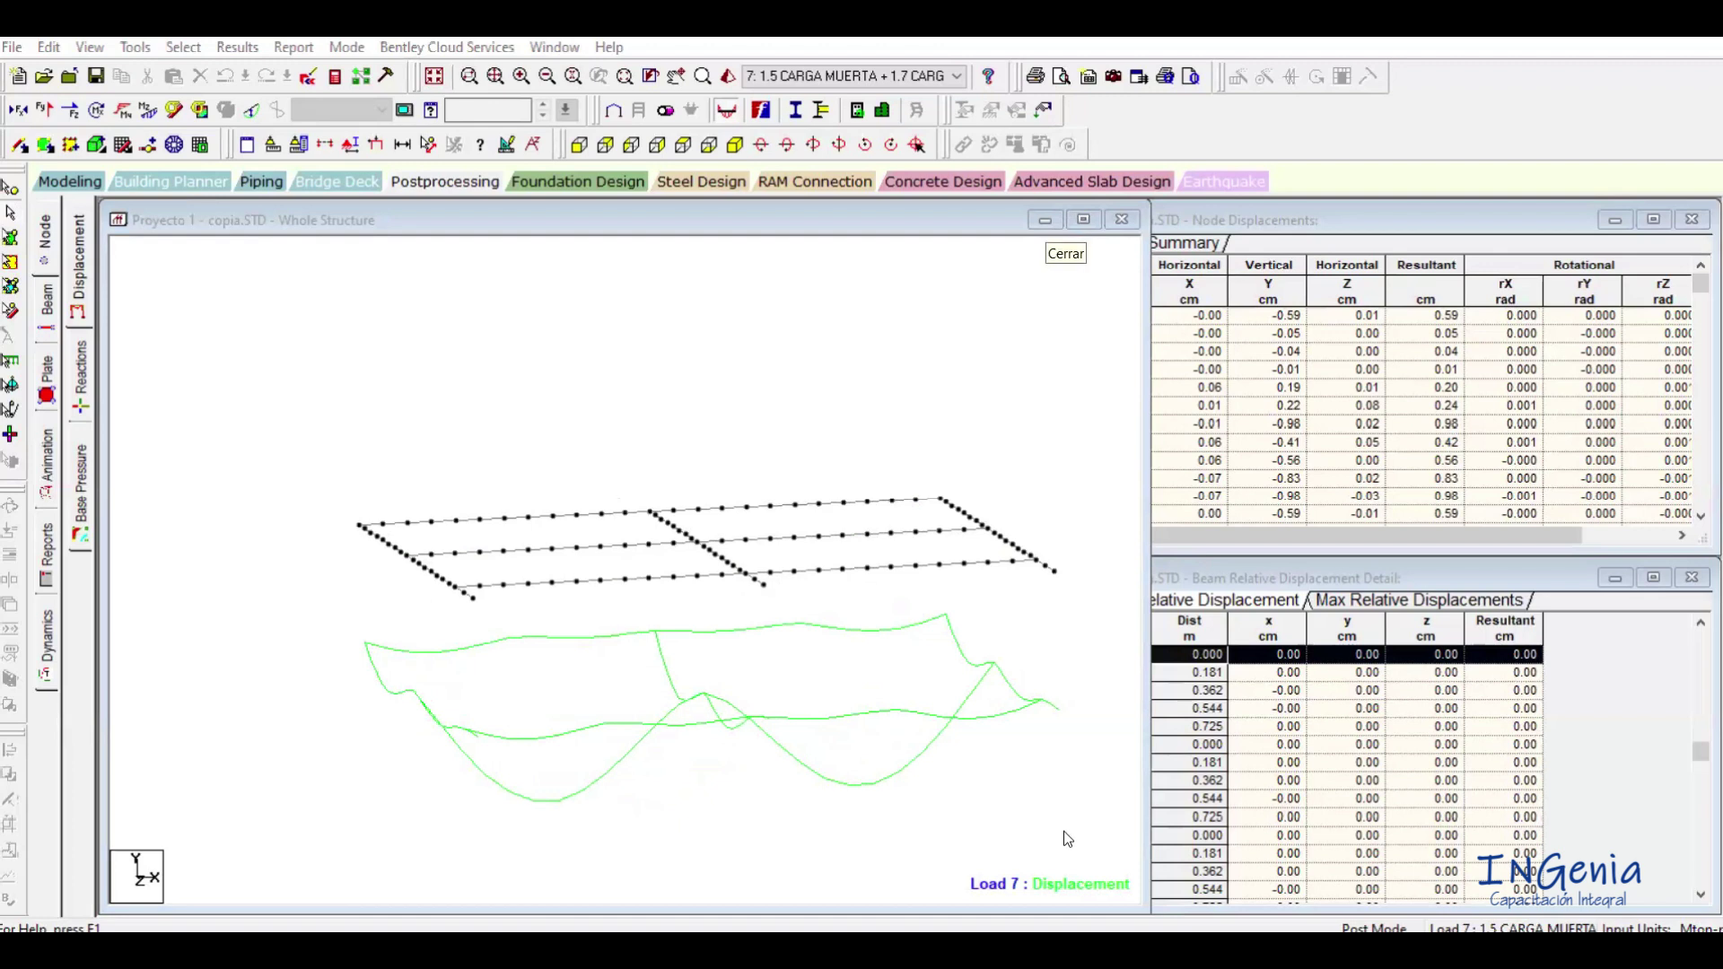
{"action": "left_click", "coordinate": [793, 426]}
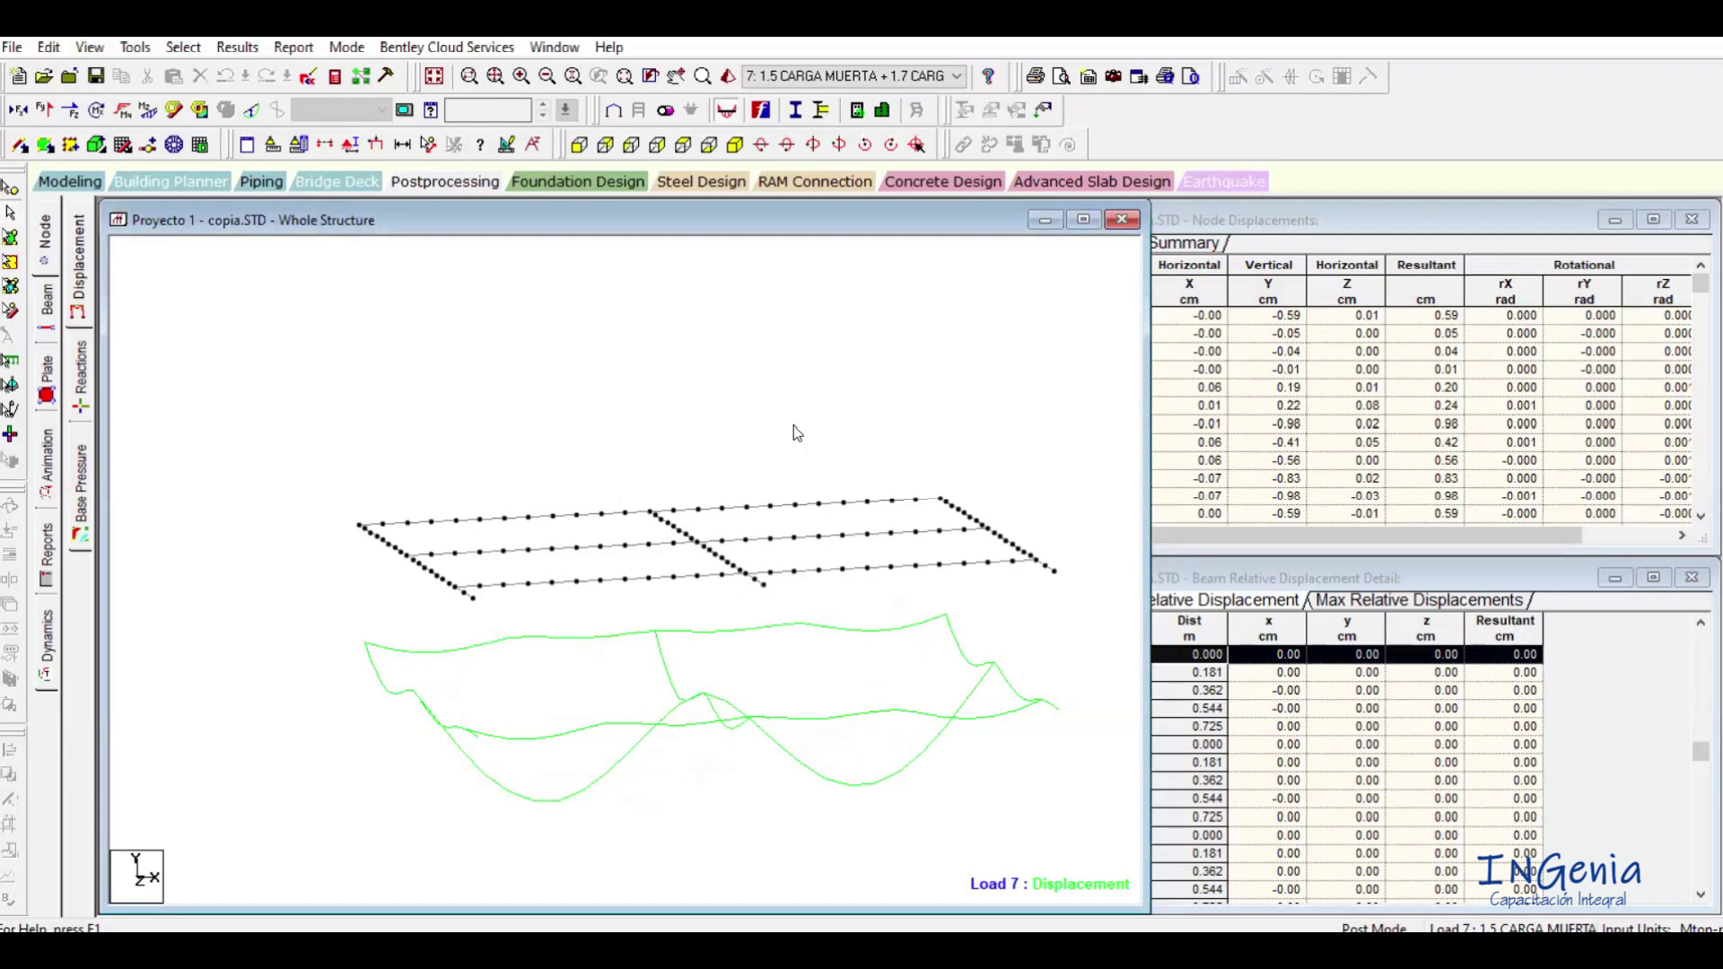
{"action": "mouse_move", "coordinate": [569, 952]}
{"action": "key", "text": "alt+Tab"}
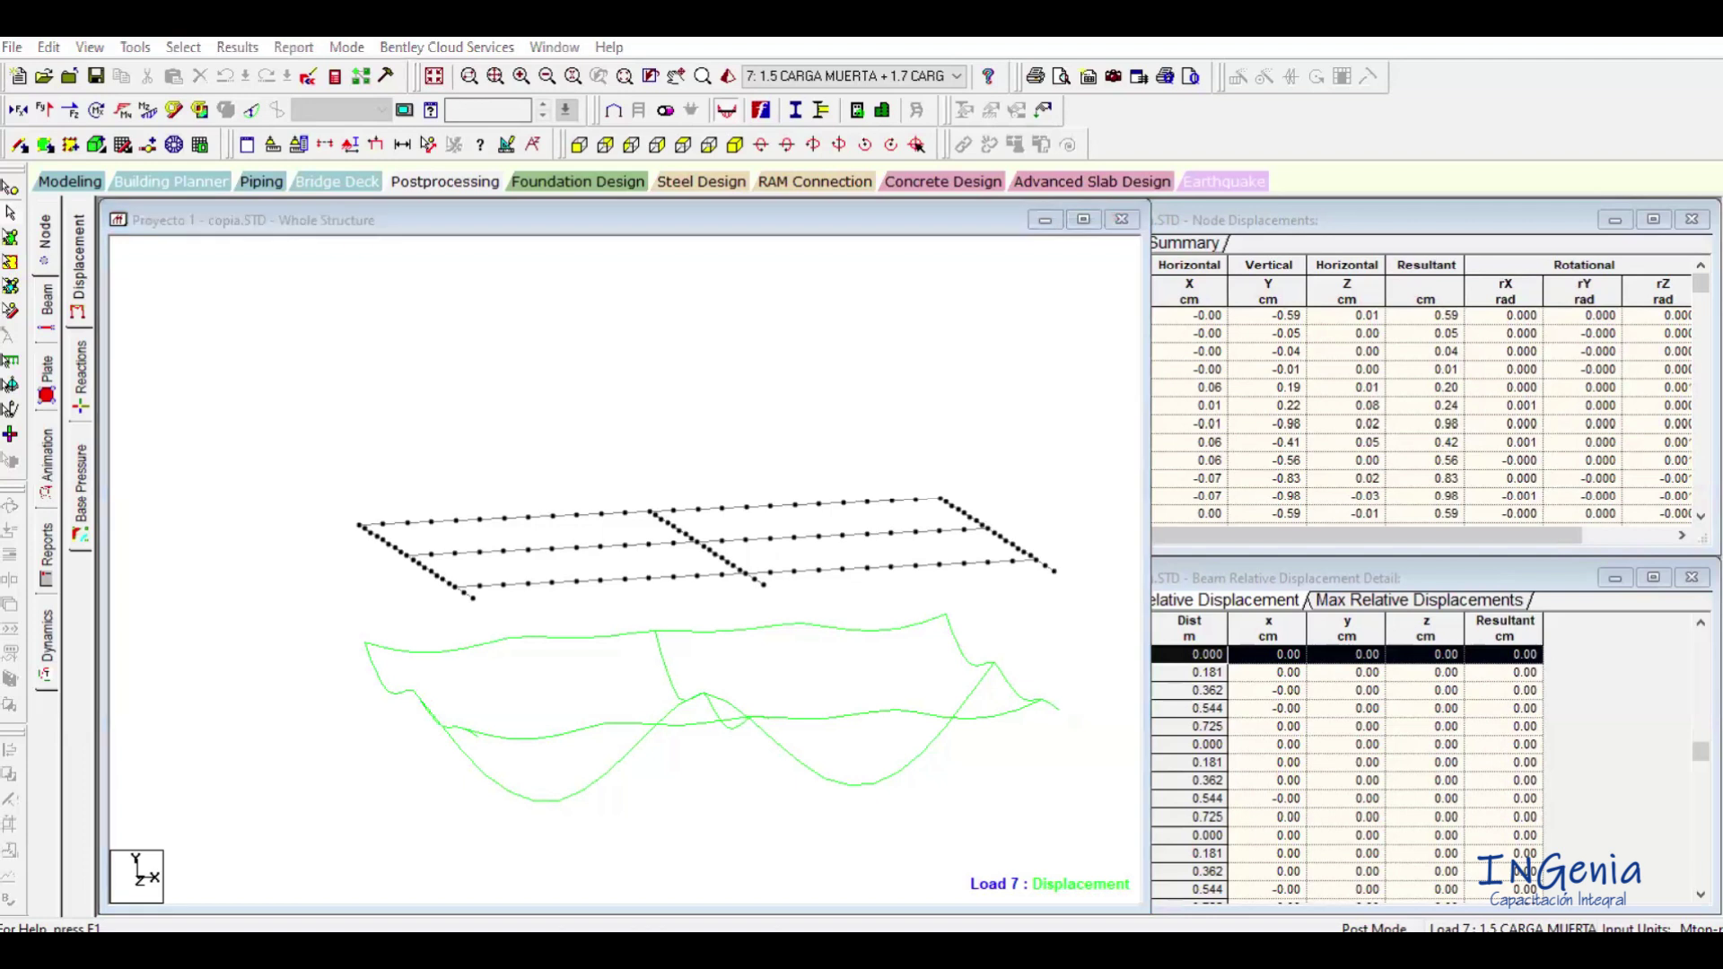
{"action": "scroll", "coordinate": [617, 623], "scroll_direction": "up", "scroll_amount": 7}
{"action": "scroll", "coordinate": [617, 623], "scroll_direction": "up", "scroll_amount": 10}
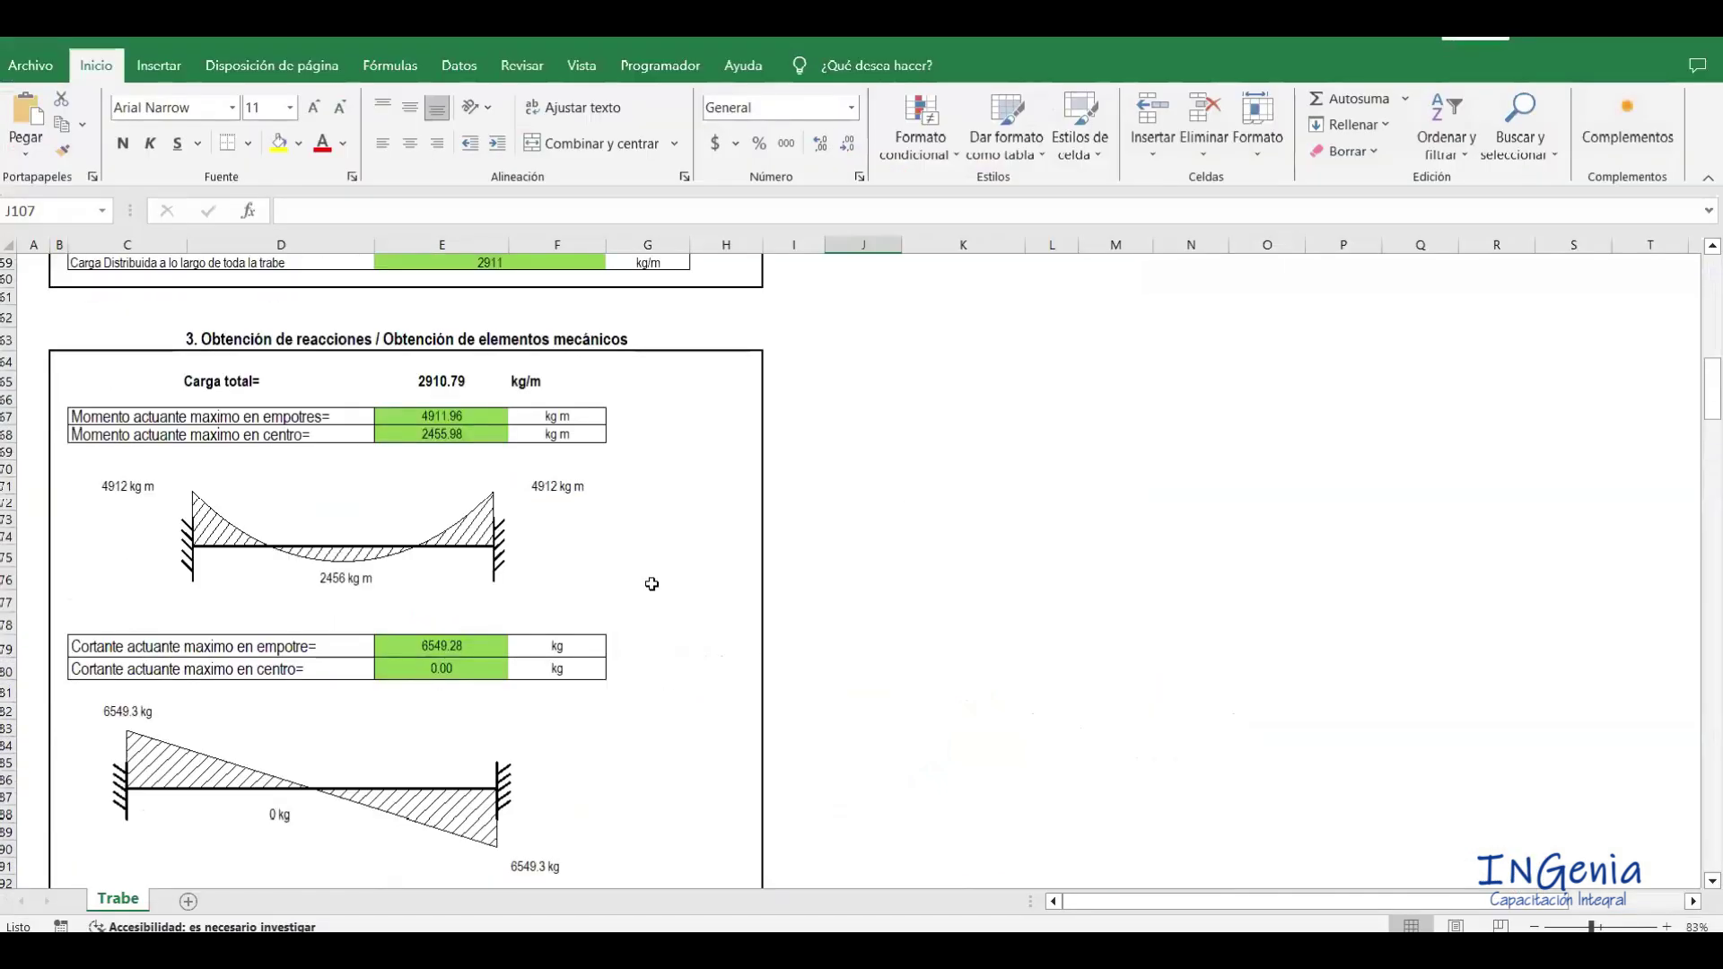
{"action": "scroll", "coordinate": [639, 567], "scroll_direction": "up", "scroll_amount": 5}
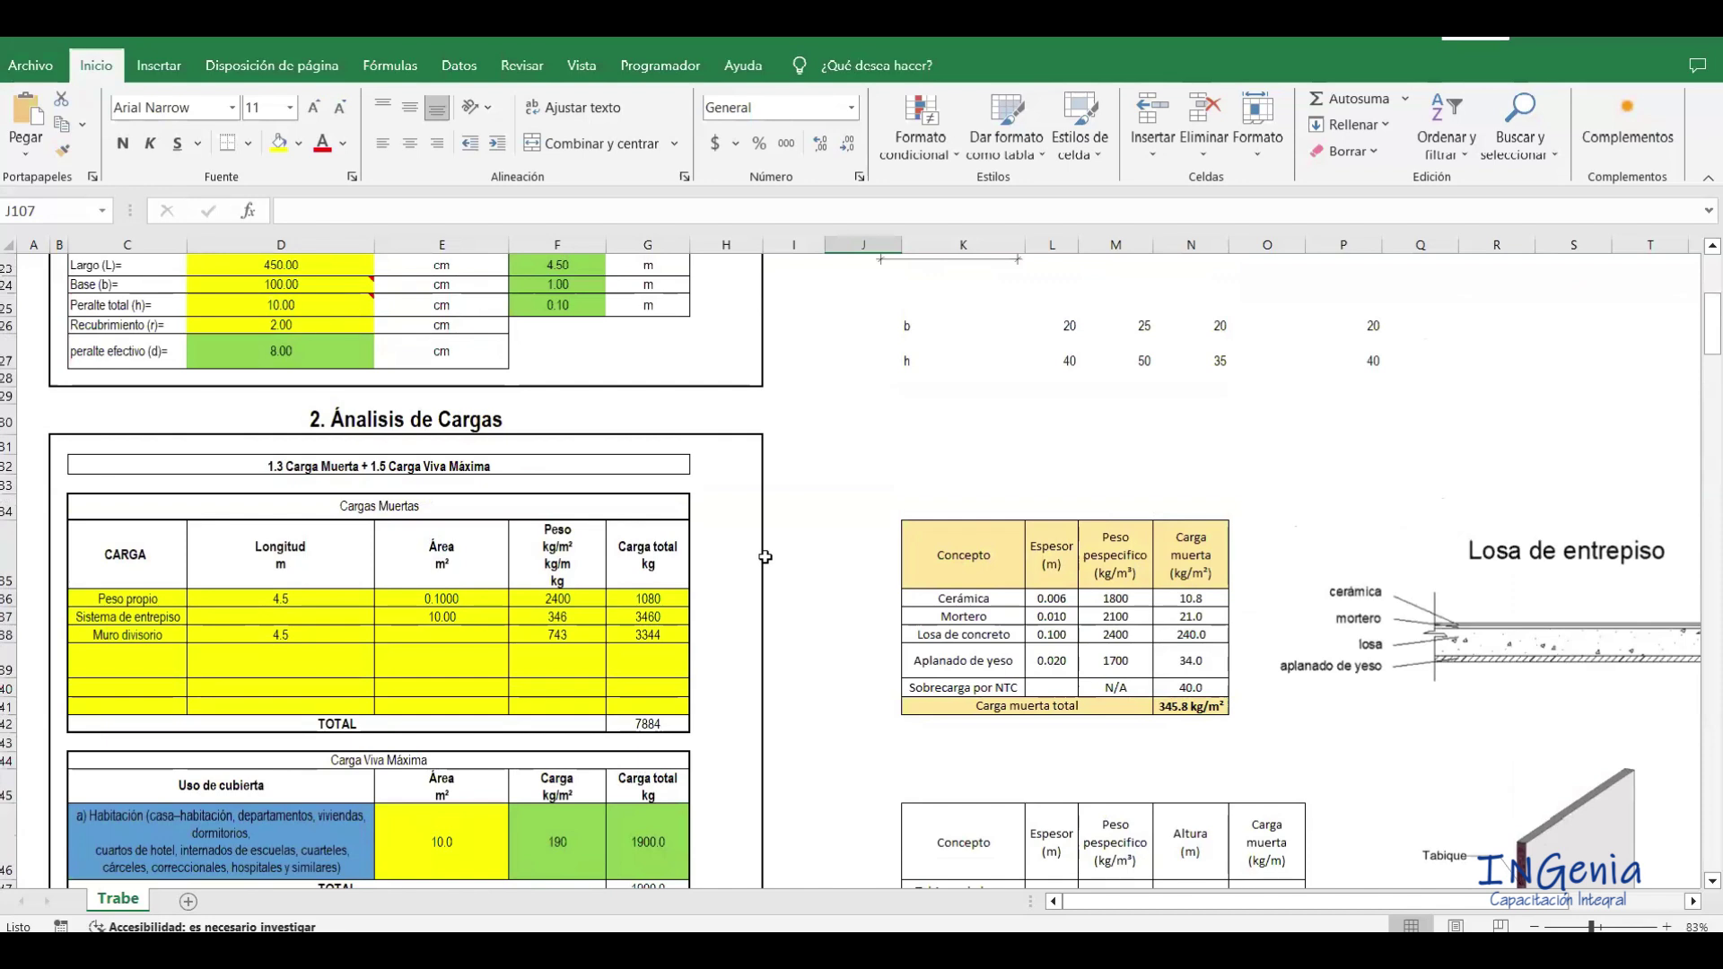
{"action": "scroll", "coordinate": [764, 557], "scroll_direction": "up", "scroll_amount": 7}
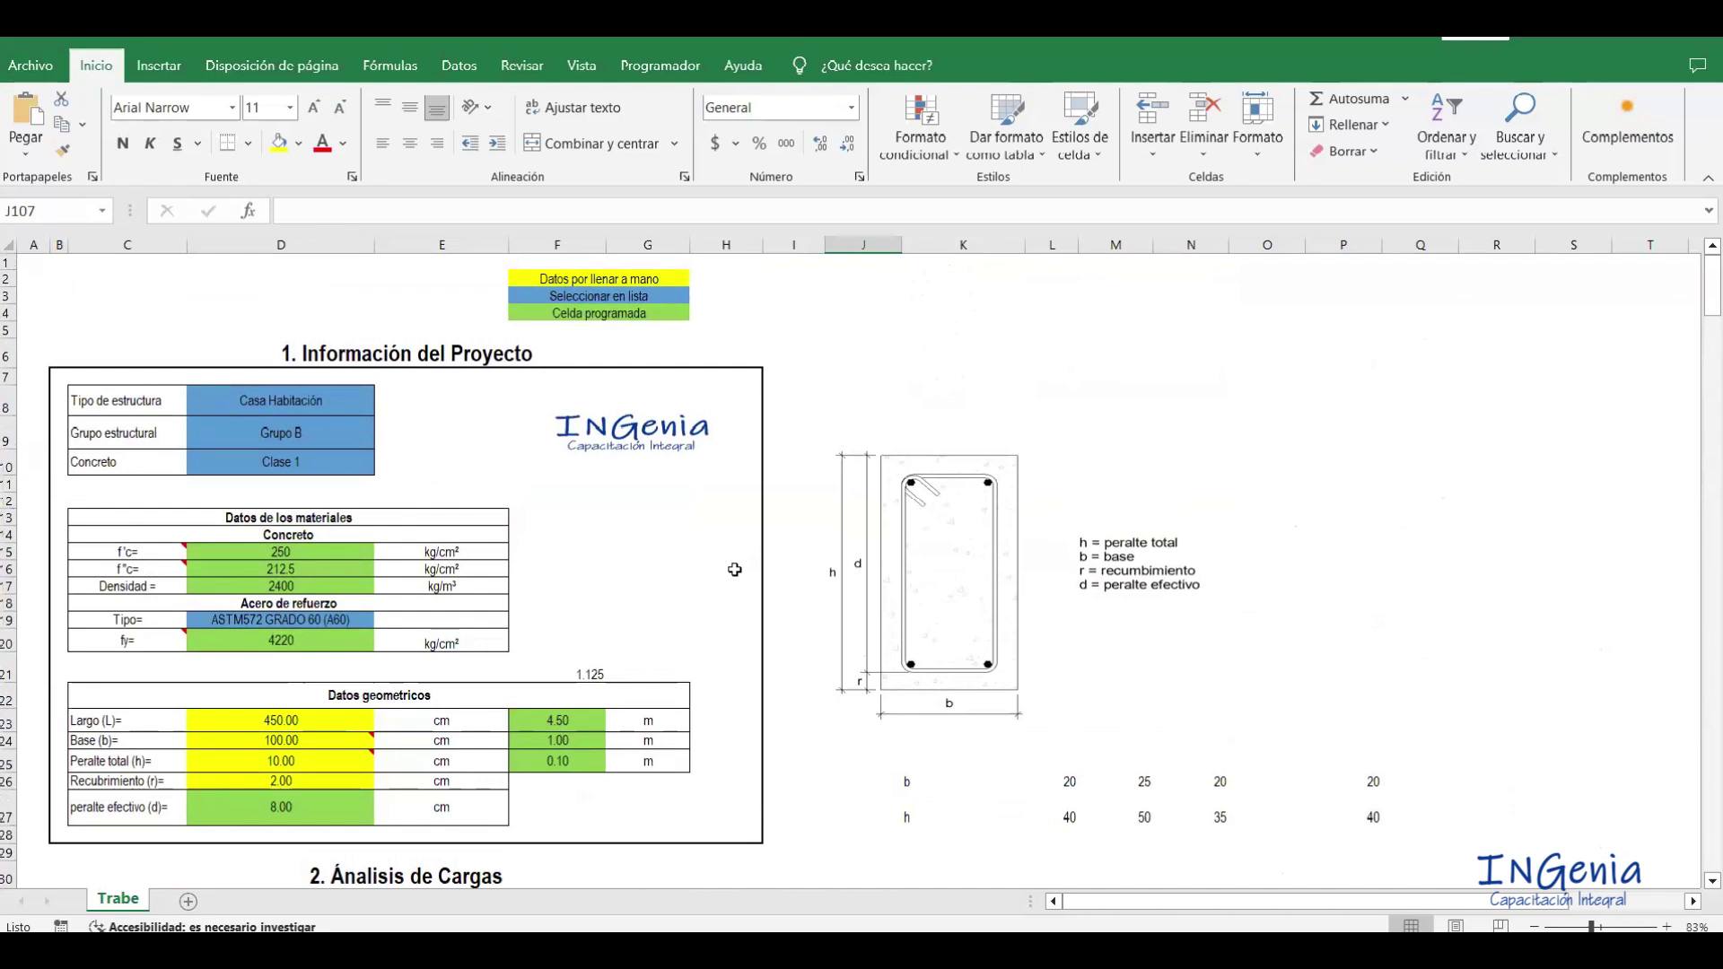
{"action": "scroll", "coordinate": [830, 660], "scroll_direction": "down", "scroll_amount": 5}
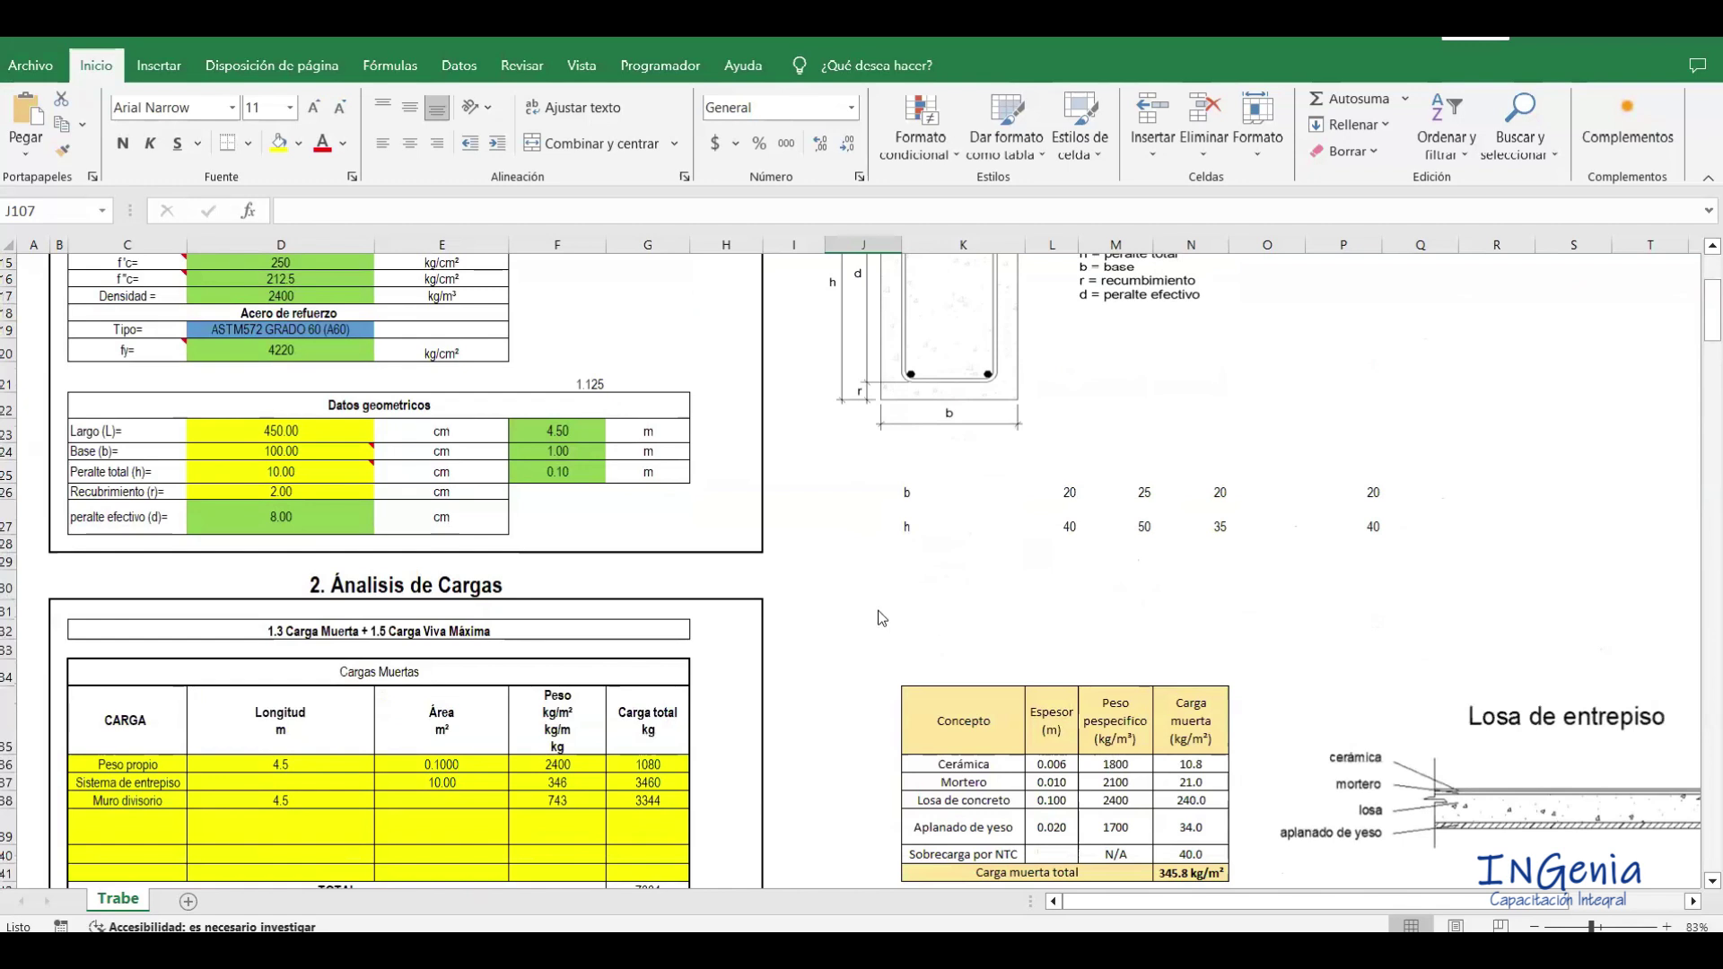
Switch to STAAD.Pro and examine the roof beams' deflected shape under load case 7 from oblique viewing angles.
{"action": "key", "text": "alt+Tab"}
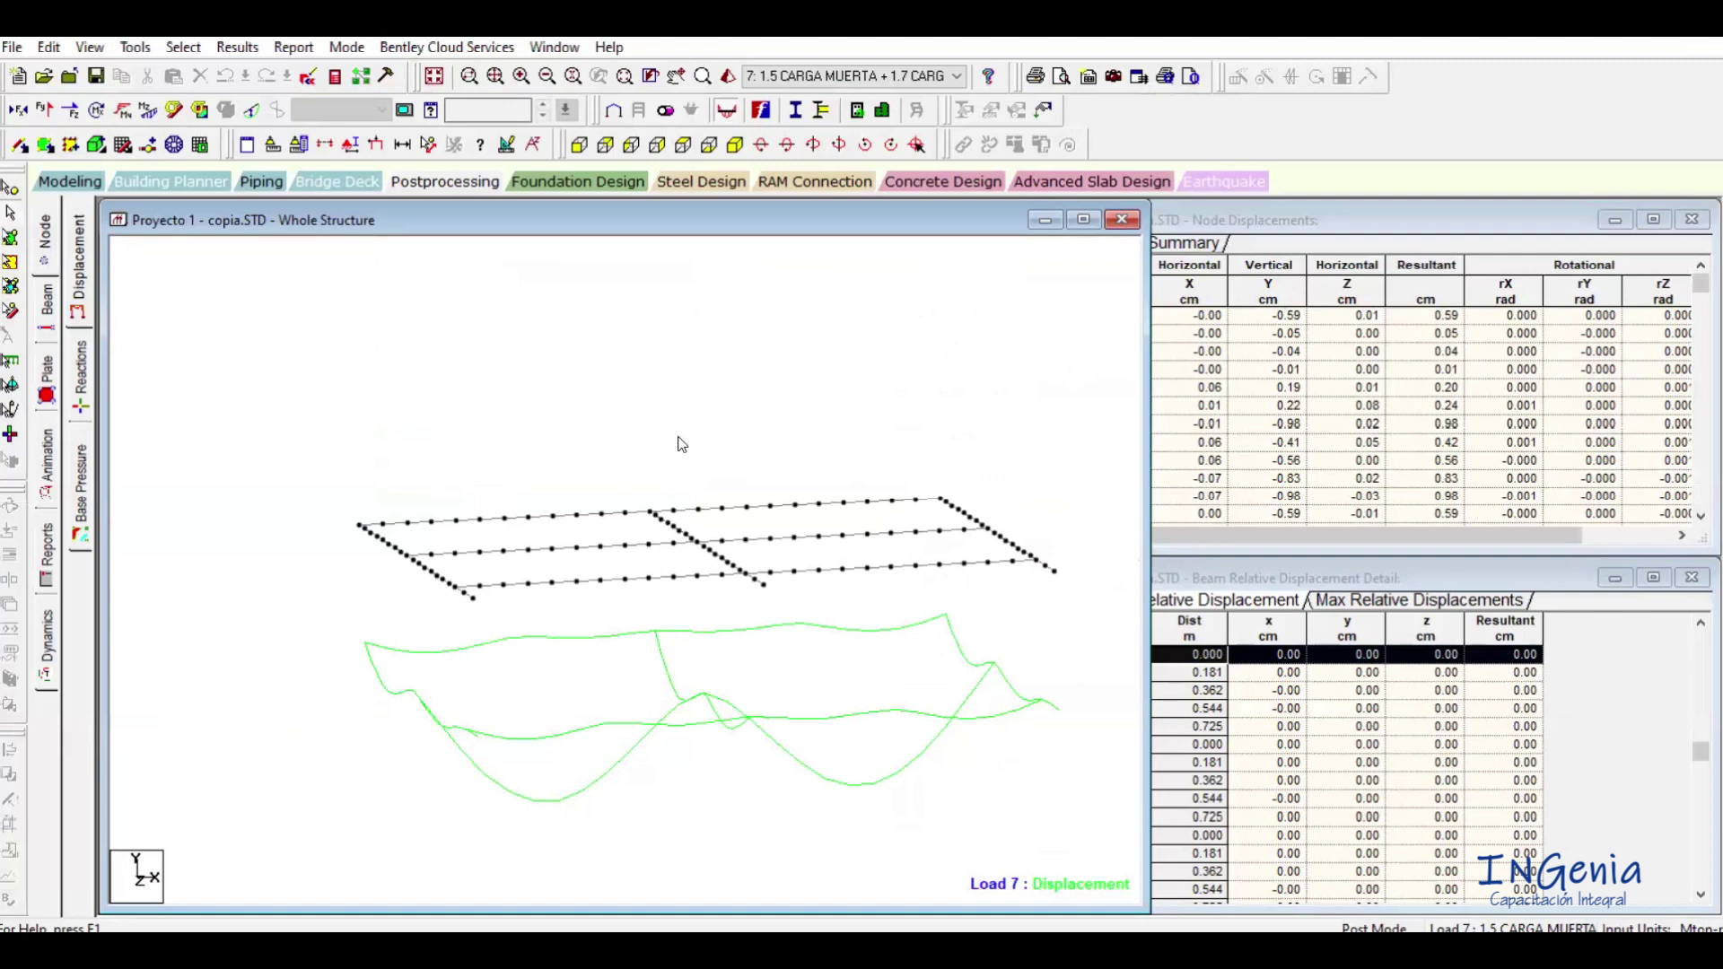
{"action": "key", "text": "Left"}
{"action": "key", "text": "Left"}
{"action": "key", "text": "Left"}
{"action": "key", "text": "Left"}
{"action": "key", "text": "Left"}
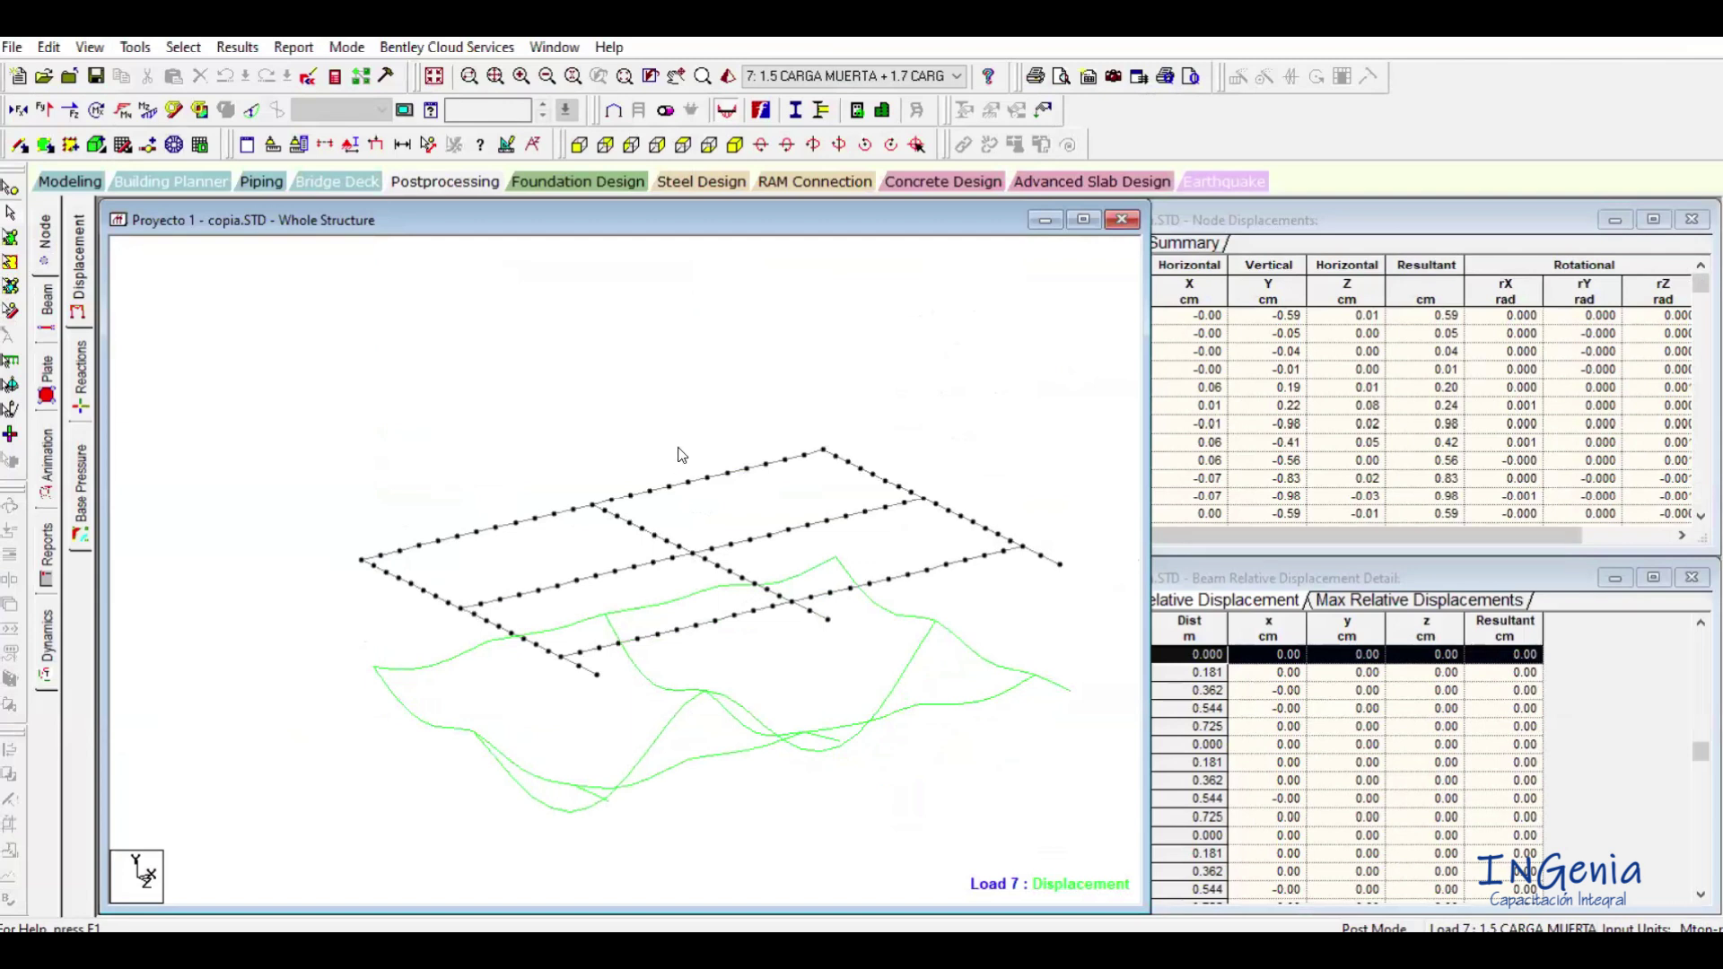
{"action": "key", "text": "Left"}
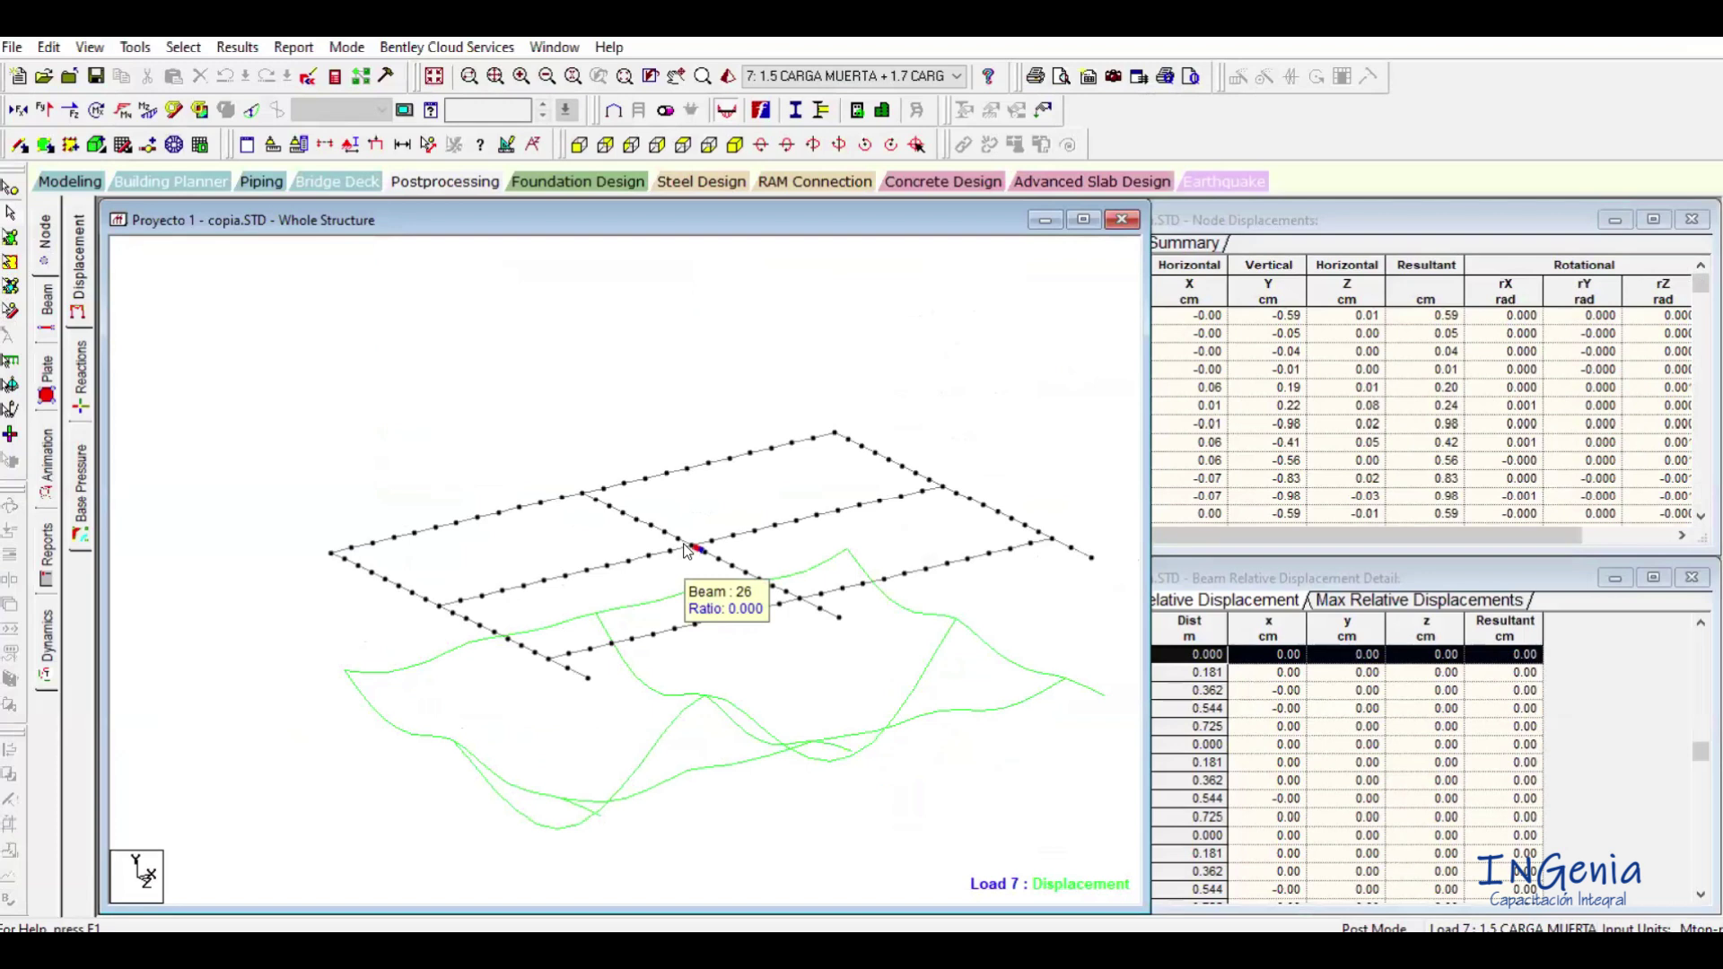
{"action": "key", "text": "Left"}
{"action": "key", "text": "Left"}
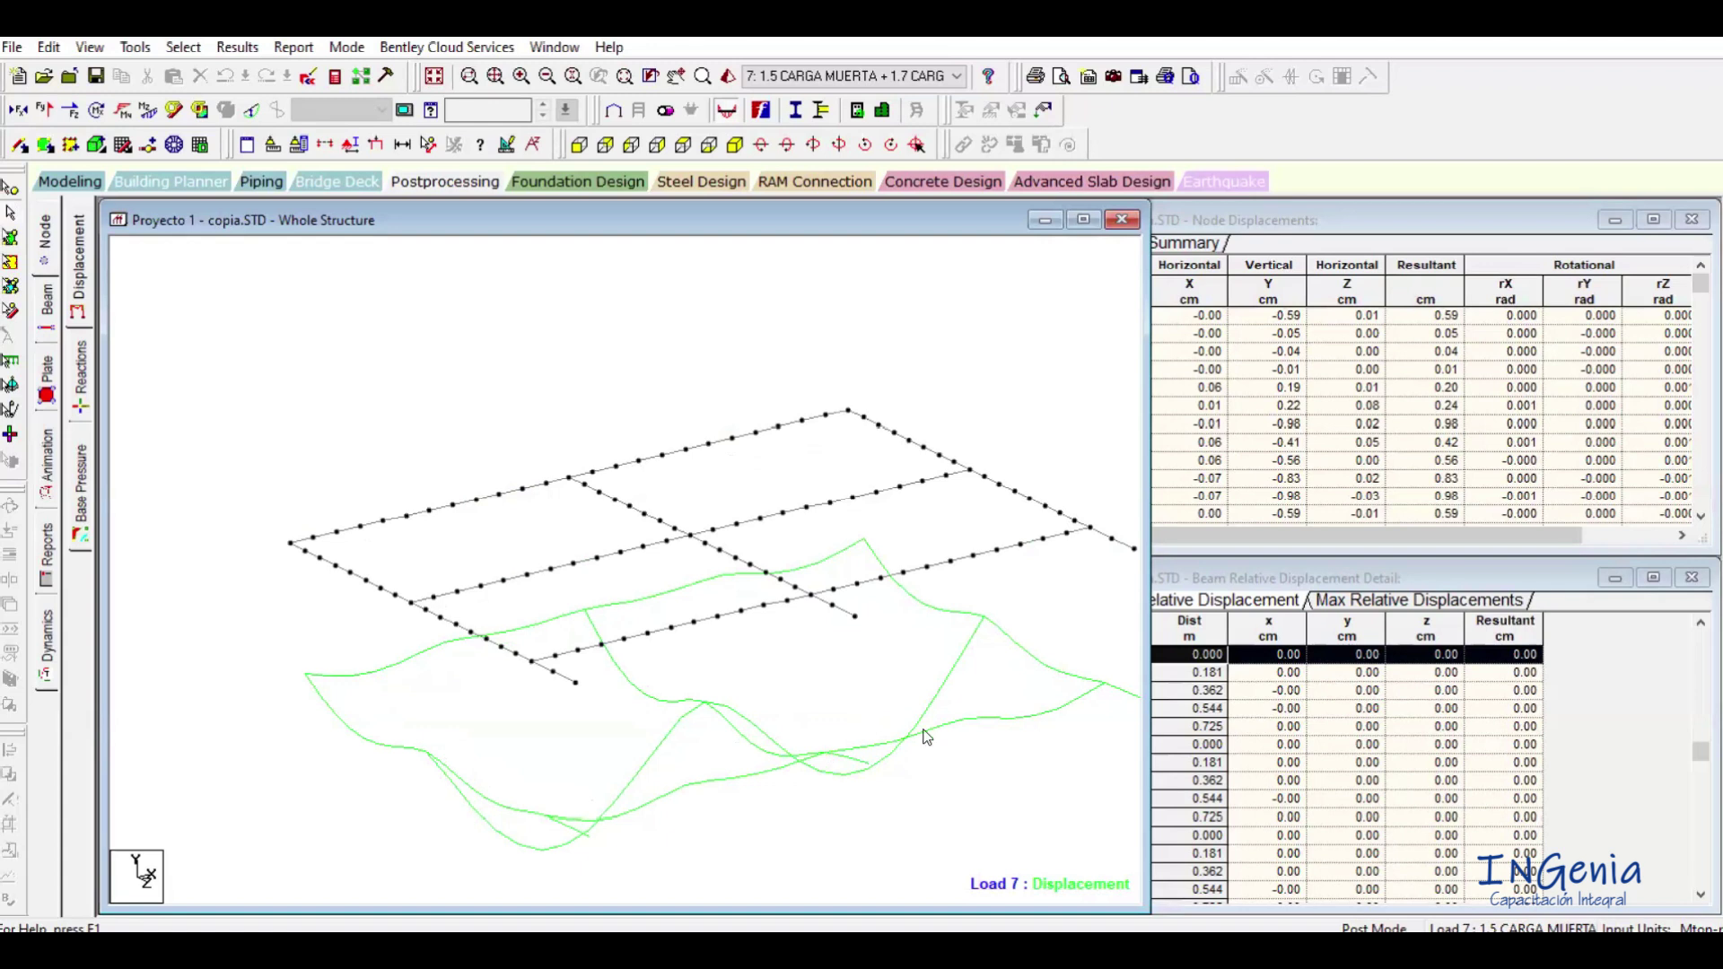
{"action": "middle_click_drag", "start_coordinate": [924, 730], "coordinate": [792, 705]}
{"action": "scroll", "coordinate": [797, 603], "scroll_direction": "up", "scroll_amount": 1}
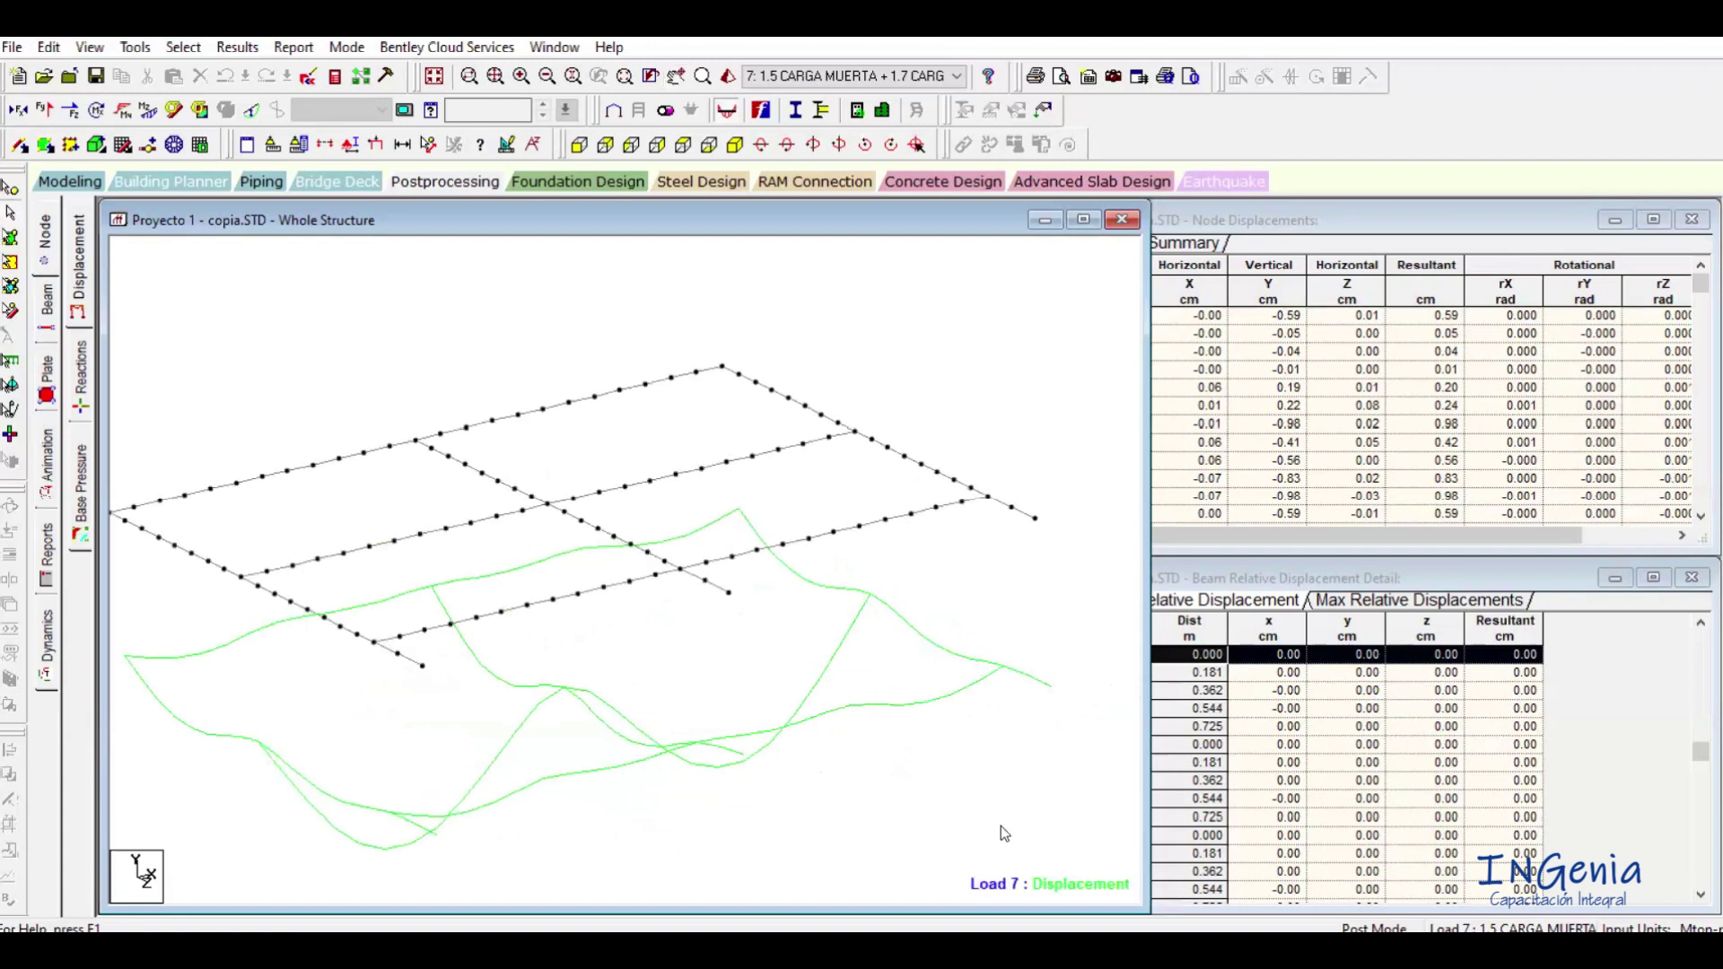
{"action": "key", "text": "alt+Tab"}
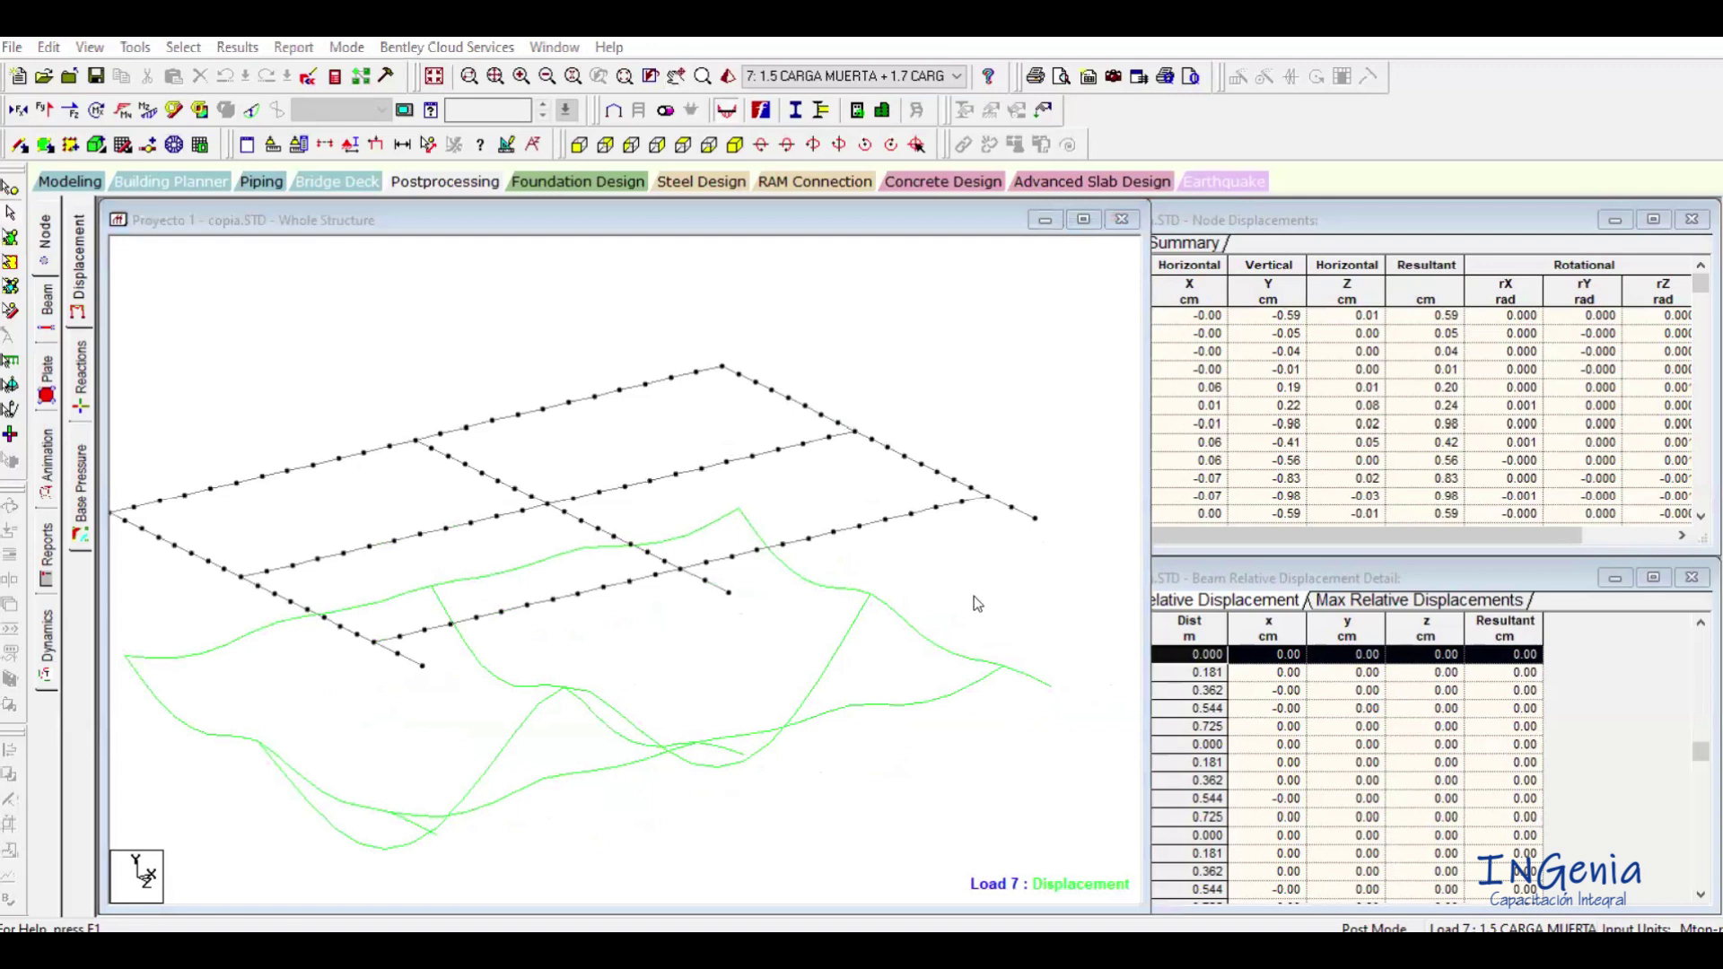
Adjust the displacement display scale and examine the roof beams' deflected shape in front elevation.
{"action": "scroll", "coordinate": [973, 596], "scroll_direction": "down", "scroll_amount": 3}
{"action": "middle_click_drag", "start_coordinate": [654, 655], "coordinate": [763, 662]}
{"action": "scroll", "coordinate": [795, 685], "scroll_direction": "up", "scroll_amount": 1}
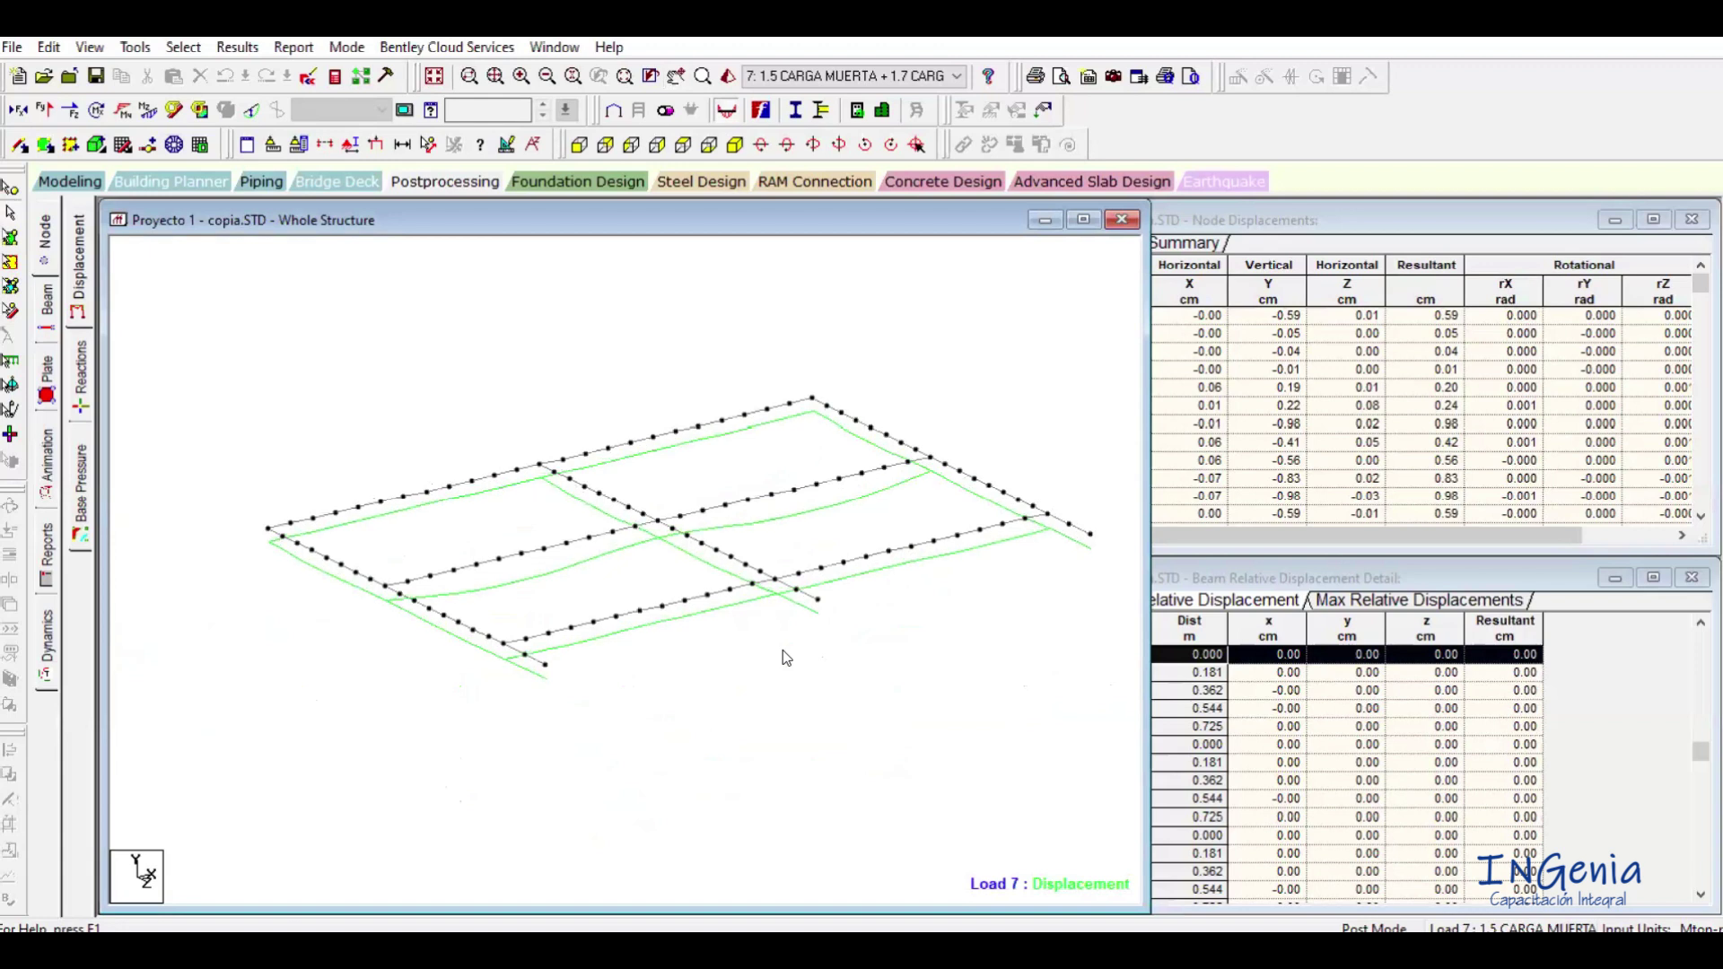
{"action": "key", "text": "Left"}
{"action": "key", "text": "Left"}
{"action": "key", "text": "Left"}
{"action": "key", "text": "Left"}
{"action": "key", "text": "Left"}
{"action": "key", "text": "Left"}
{"action": "key", "text": "Left"}
{"action": "key", "text": "Up"}
{"action": "key", "text": "Up"}
{"action": "key", "text": "Up"}
{"action": "key", "text": "Up"}
{"action": "key", "text": "Up"}
{"action": "key", "text": "Down"}
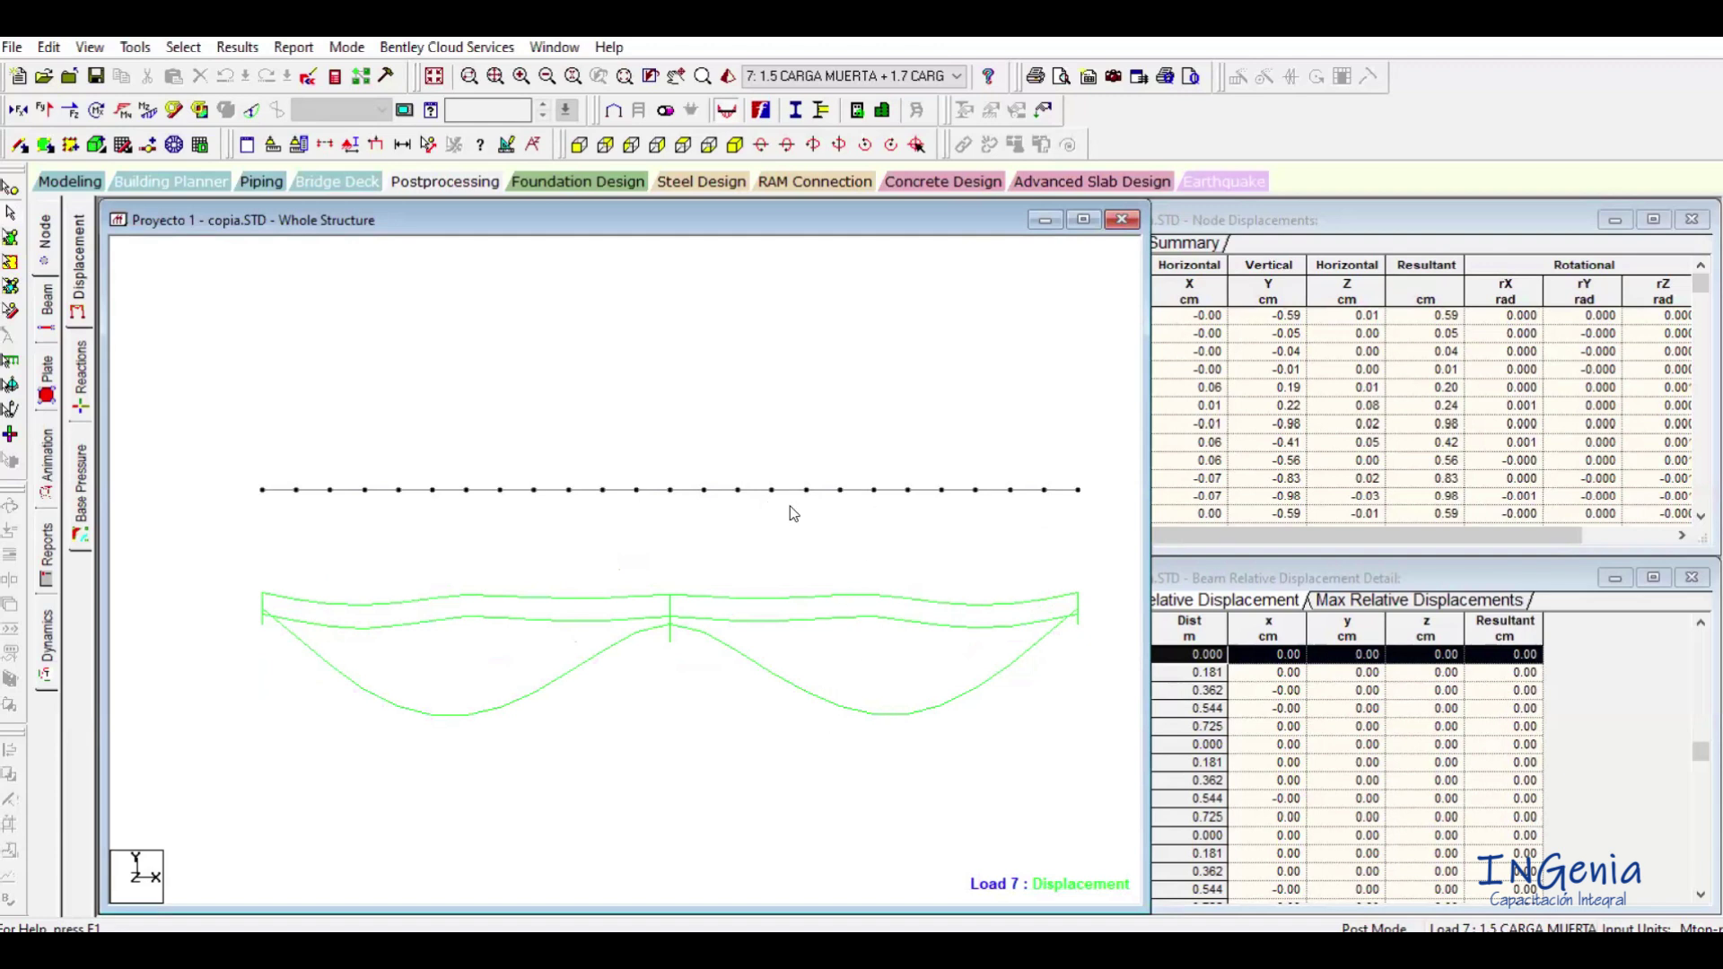
Select all the roof beams in front elevation and examine their deflected shape in side elevation.
{"action": "left_click_drag", "start_coordinate": [219, 462], "coordinate": [1122, 525]}
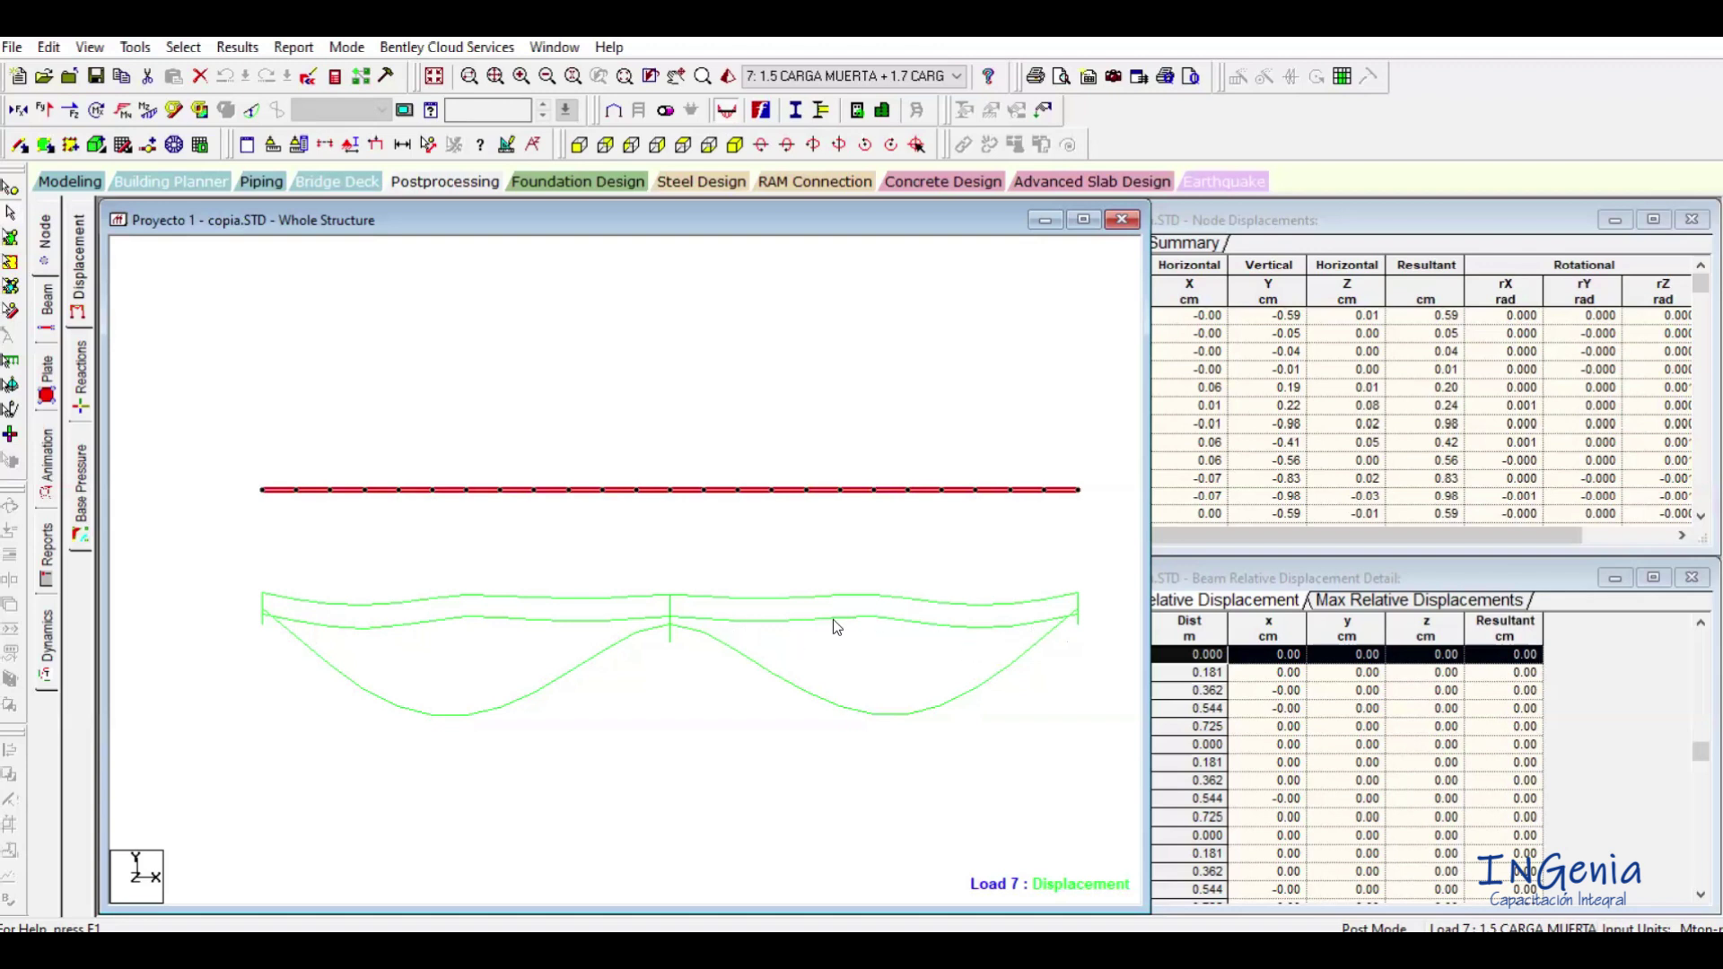
{"action": "key", "text": "Right"}
{"action": "key", "text": "Right"}
{"action": "key", "text": "Right"}
{"action": "key", "text": "Right"}
{"action": "key", "text": "Right"}
{"action": "key", "text": "Right"}
{"action": "key", "text": "Right"}
{"action": "key", "text": "Right"}
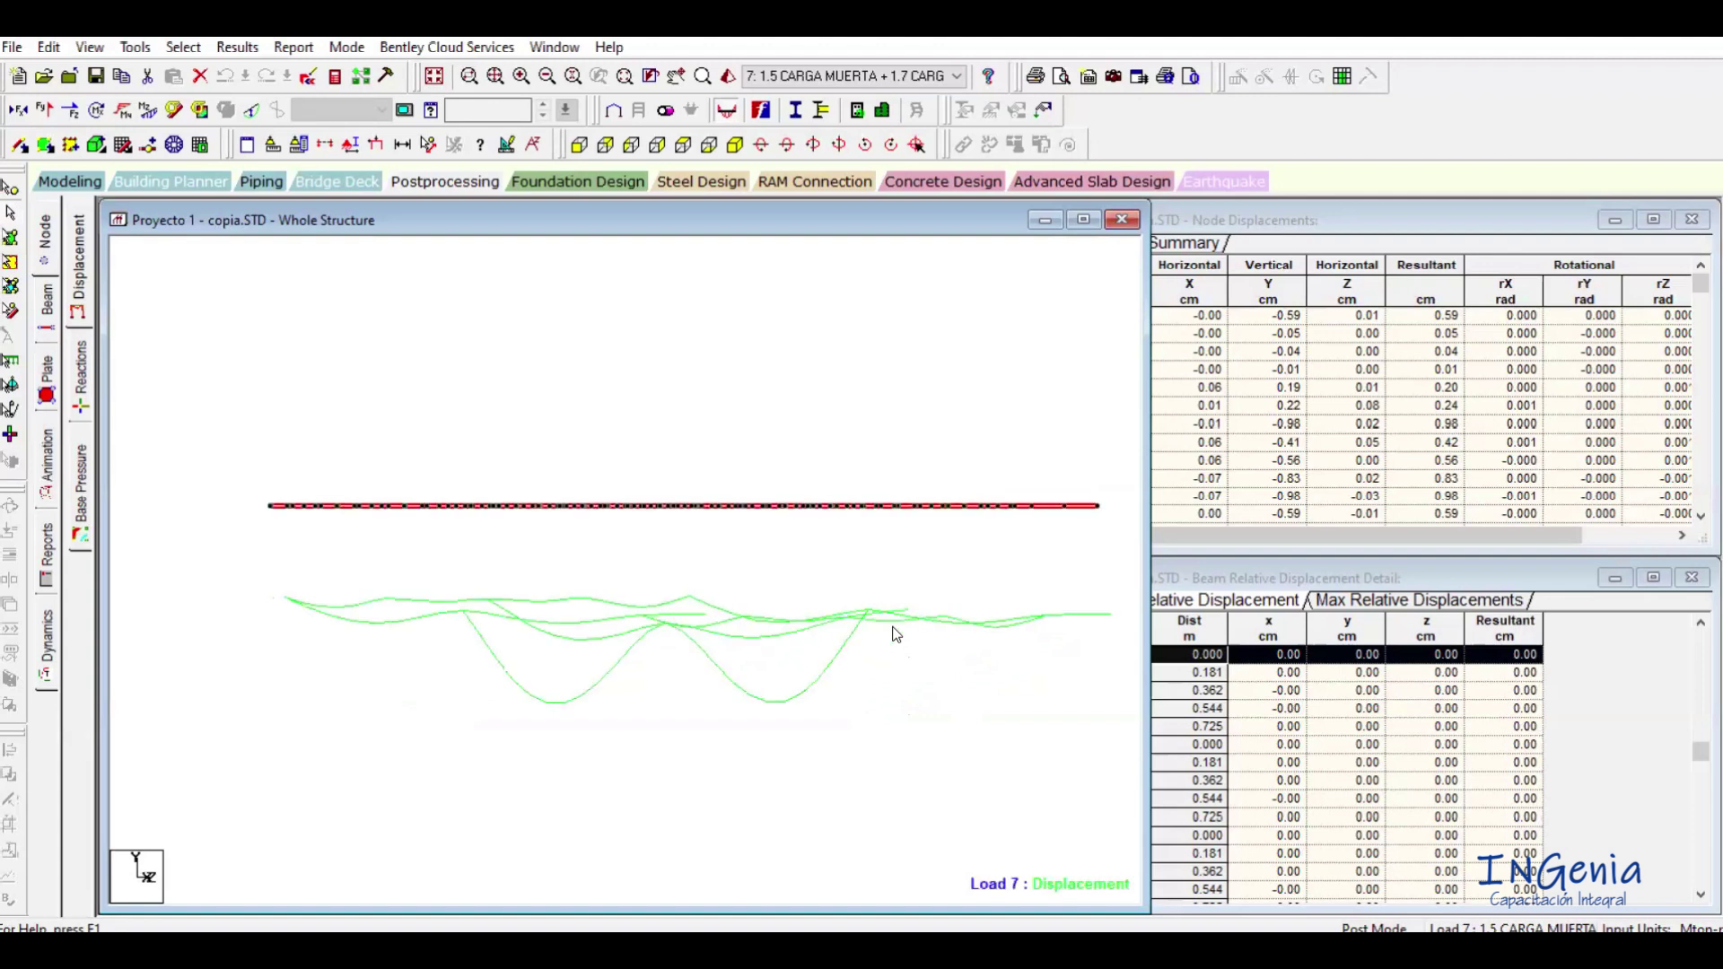
{"action": "key", "text": "Right"}
{"action": "key", "text": "Right"}
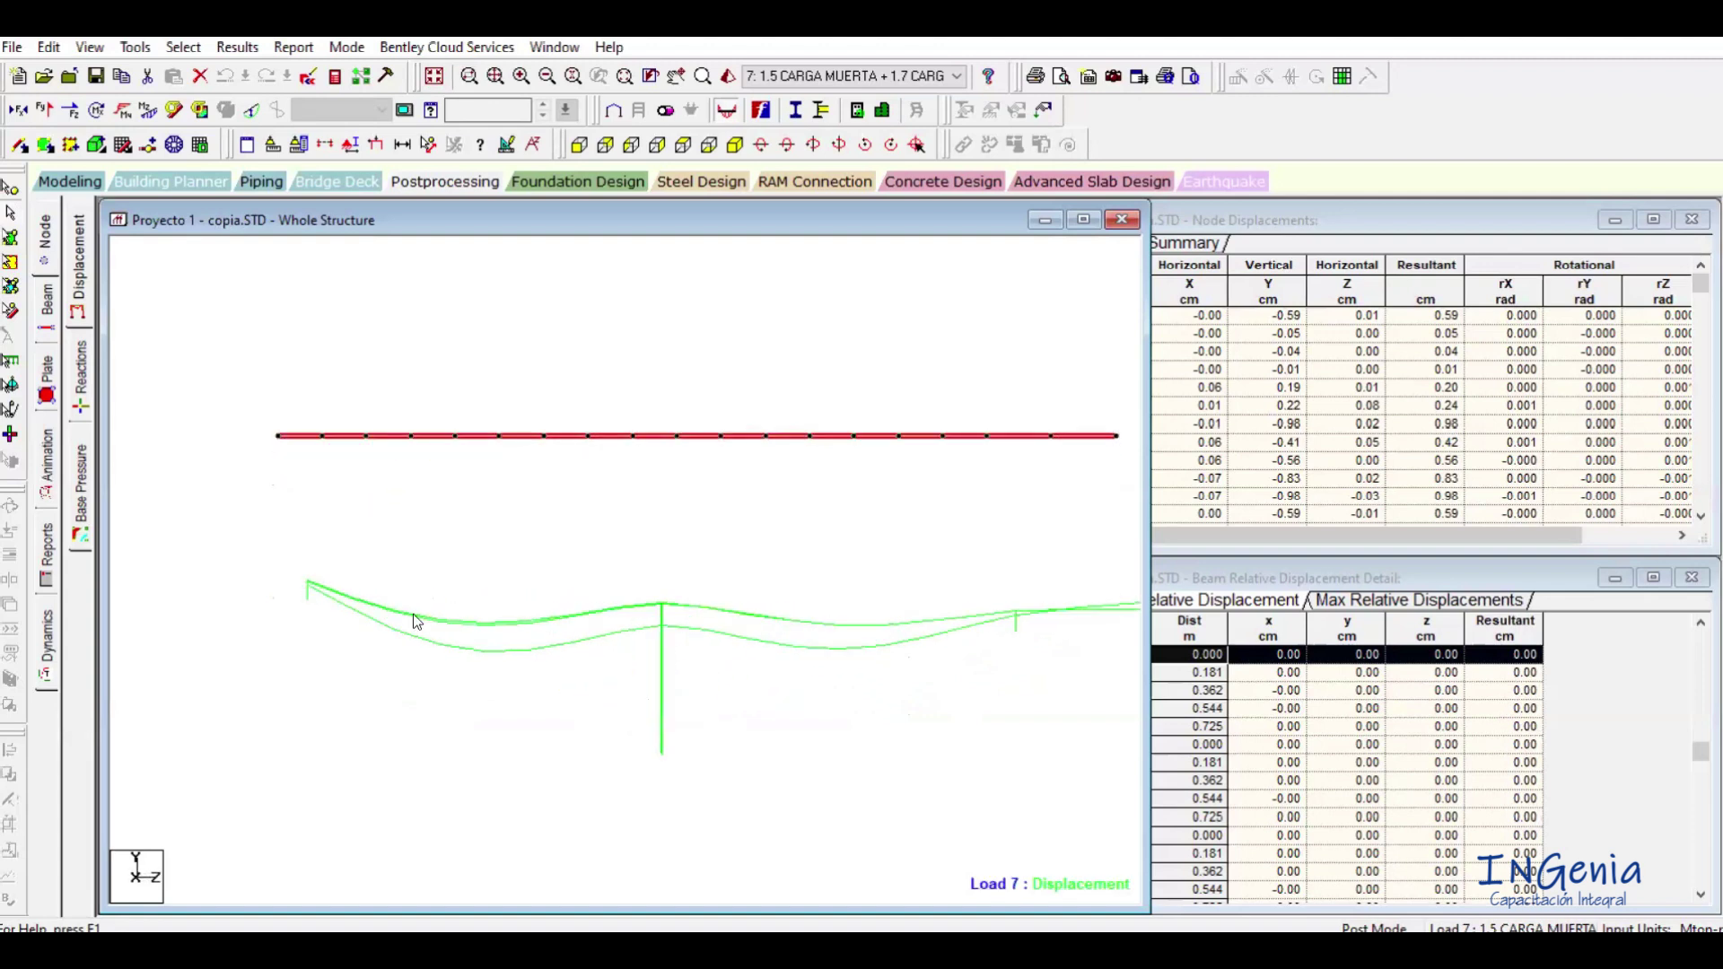
Compare the selected roof beams with their deflected shape in side views tilted slightly from above.
{"action": "key", "text": "Left"}
{"action": "key", "text": "Left"}
{"action": "key", "text": "Down"}
{"action": "key", "text": "Down"}
{"action": "key", "text": "Down"}
{"action": "key", "text": "Right"}
{"action": "key", "text": "Right"}
{"action": "key", "text": "Up"}
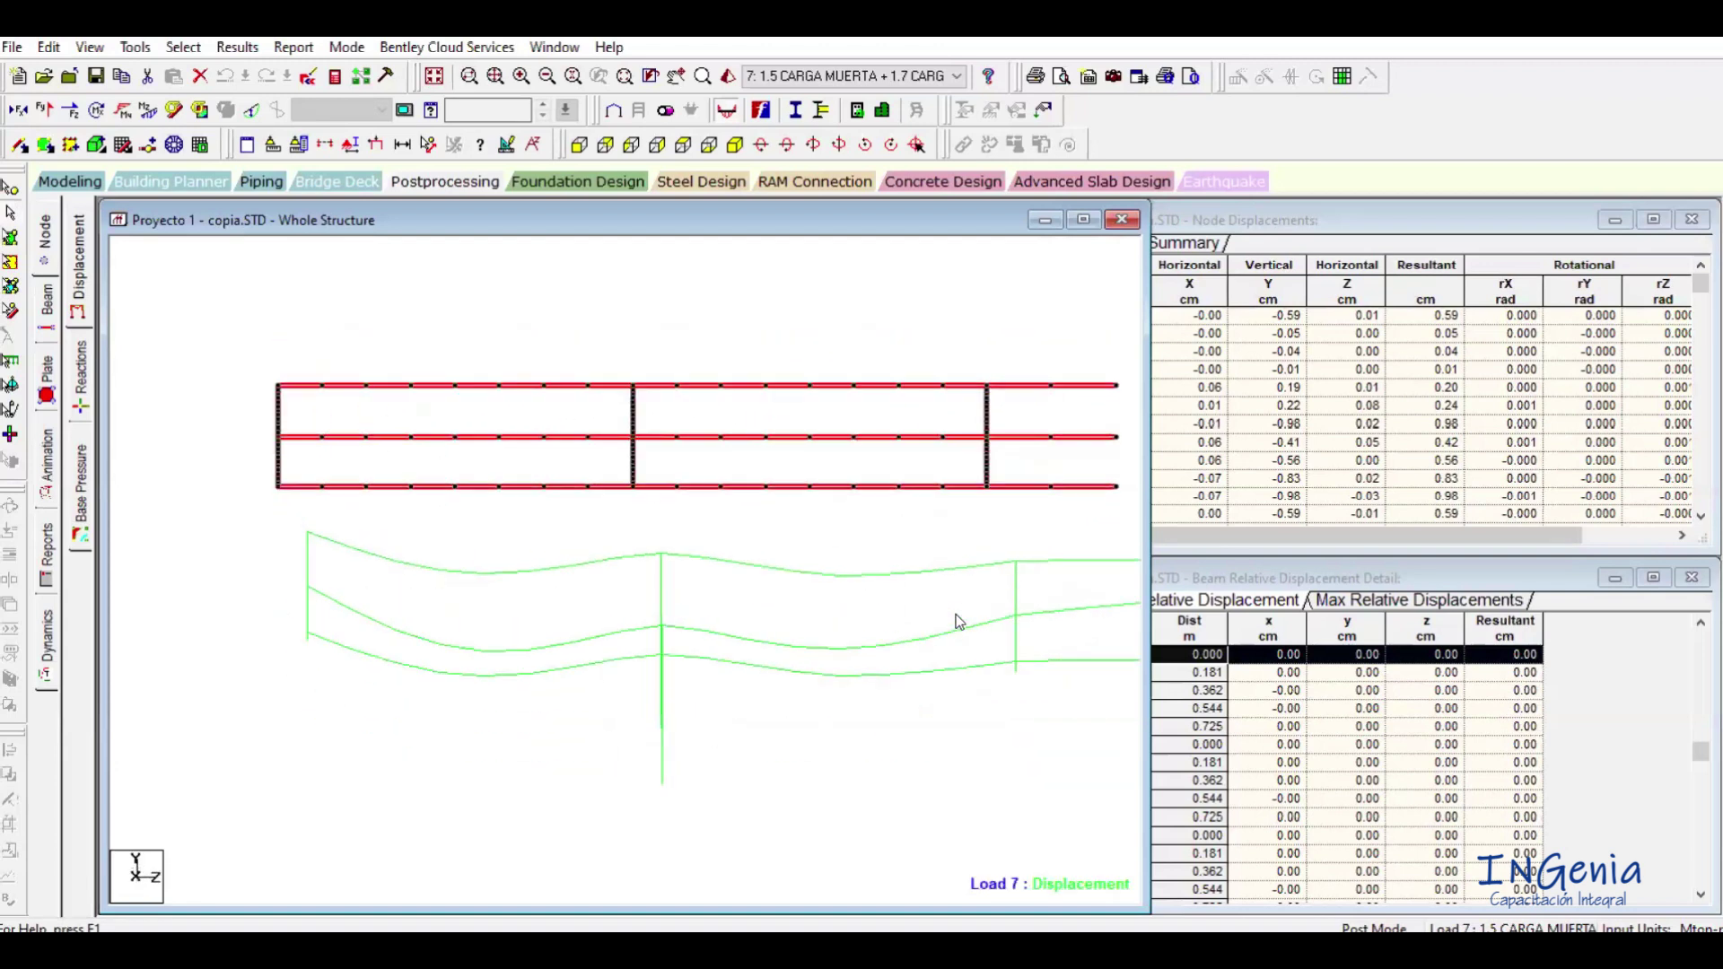
{"action": "key", "text": "Left"}
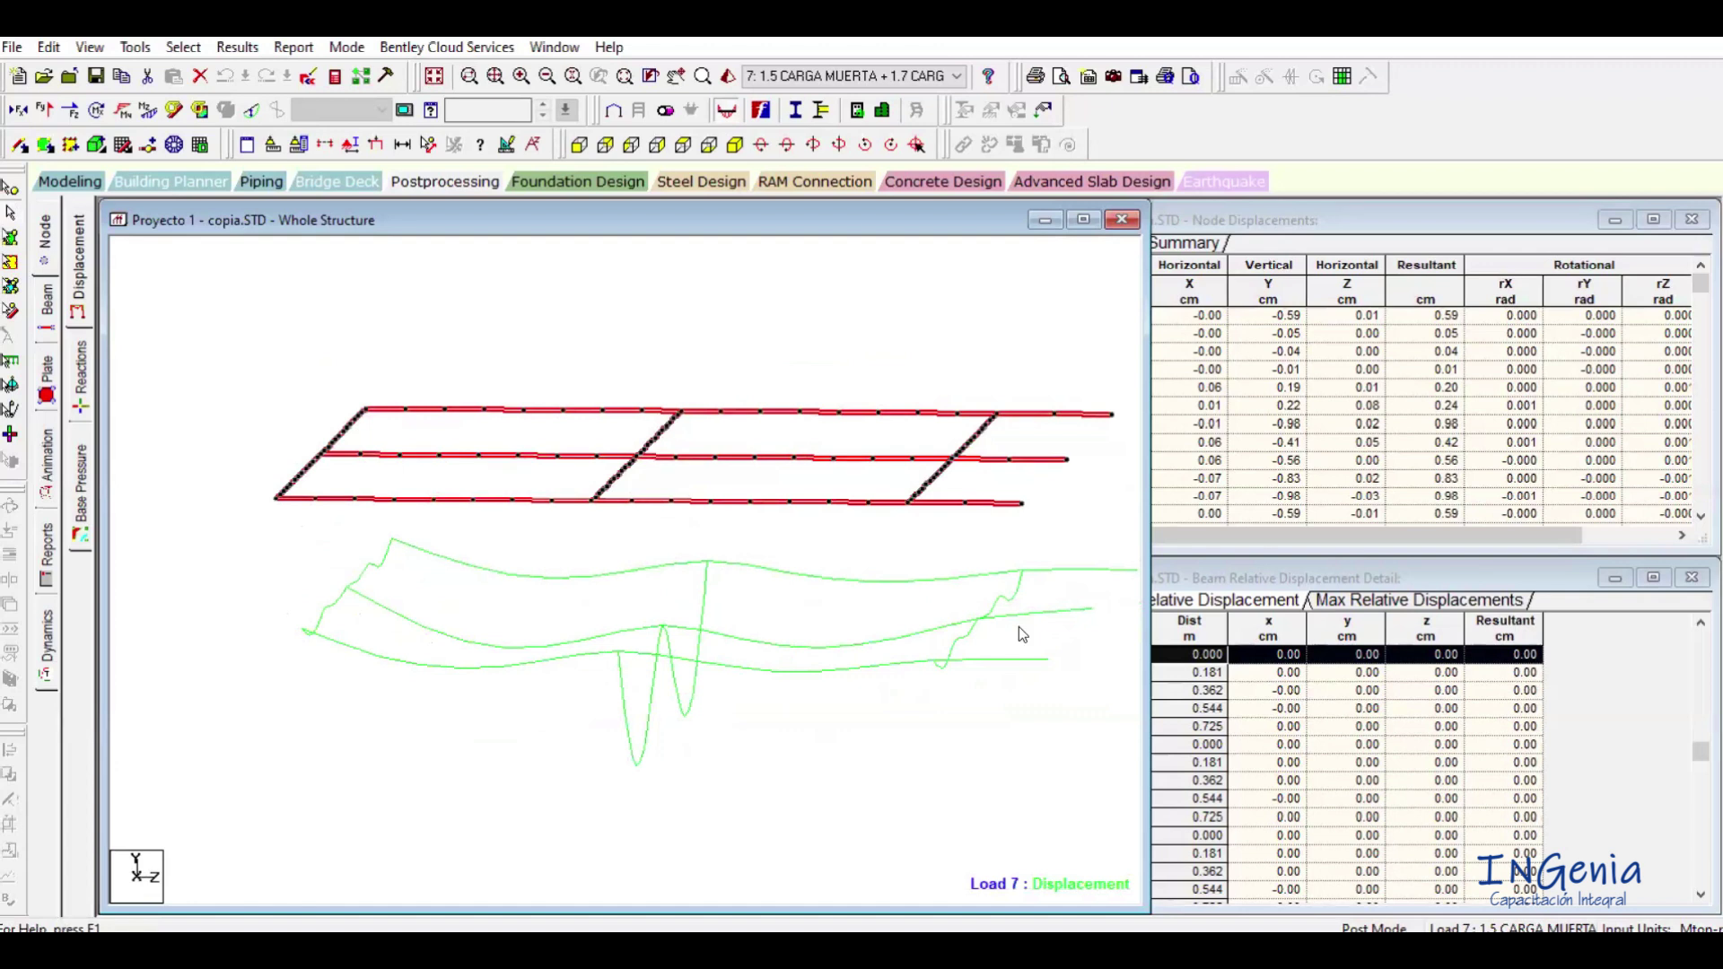
Clear the roof beam selection and restore the display of the whole structure.
{"action": "key", "text": "alt+Tab"}
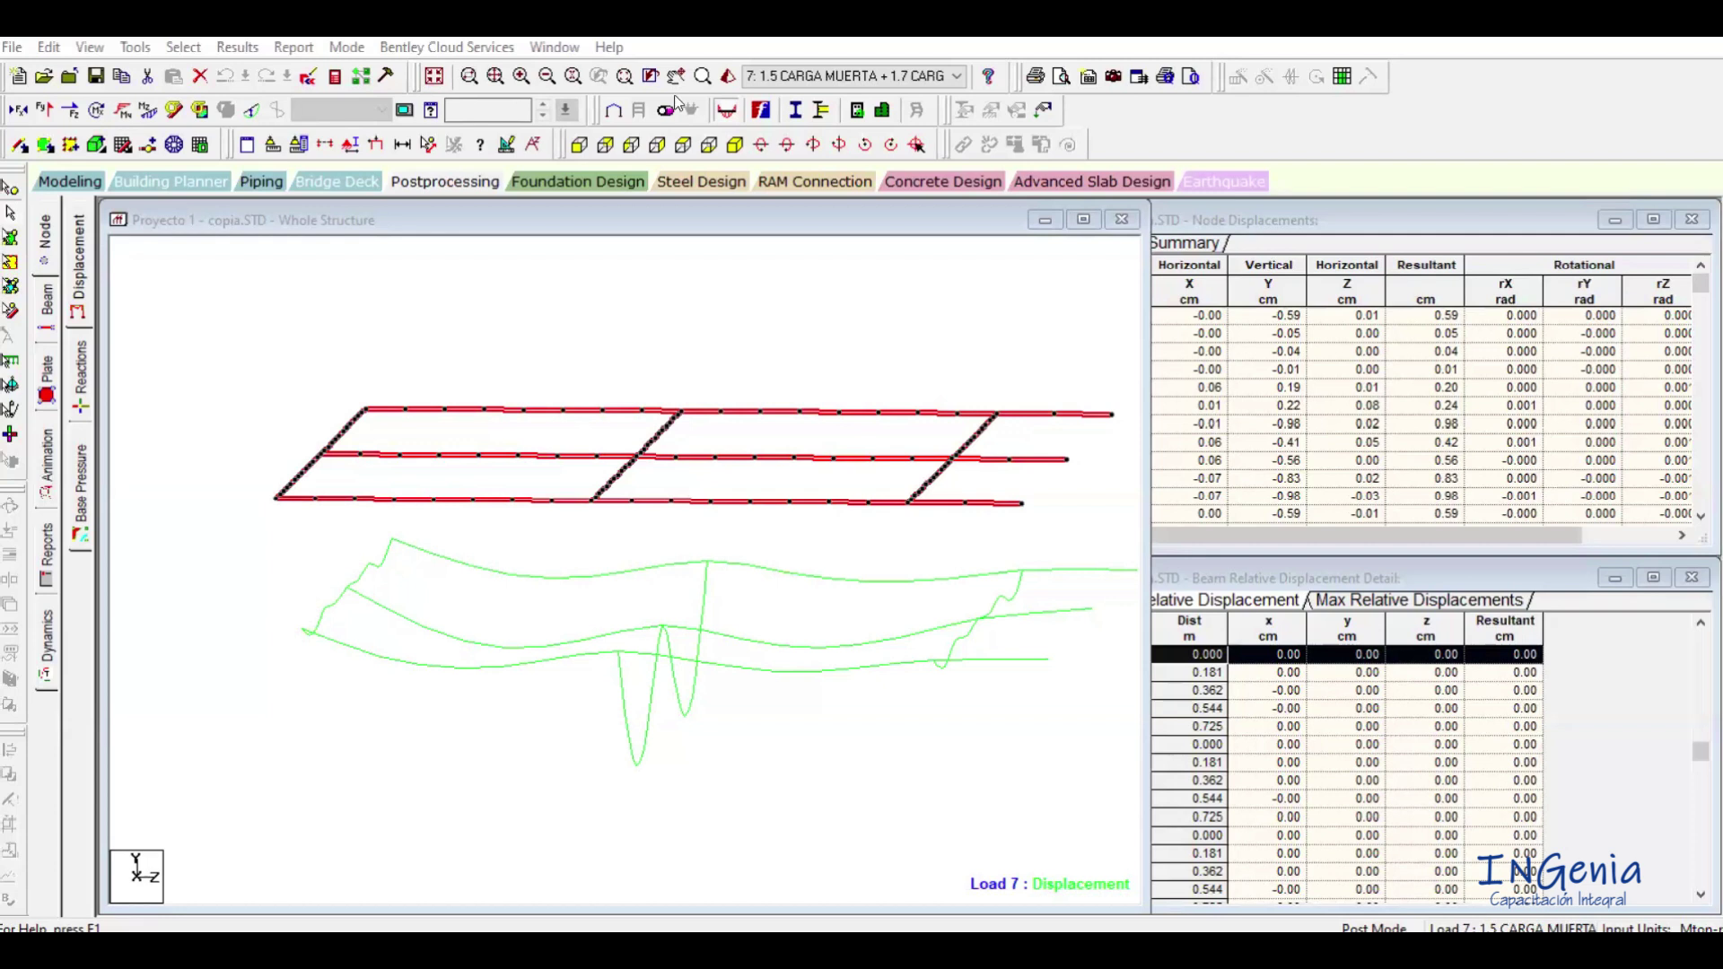
{"action": "left_click", "coordinate": [826, 221]}
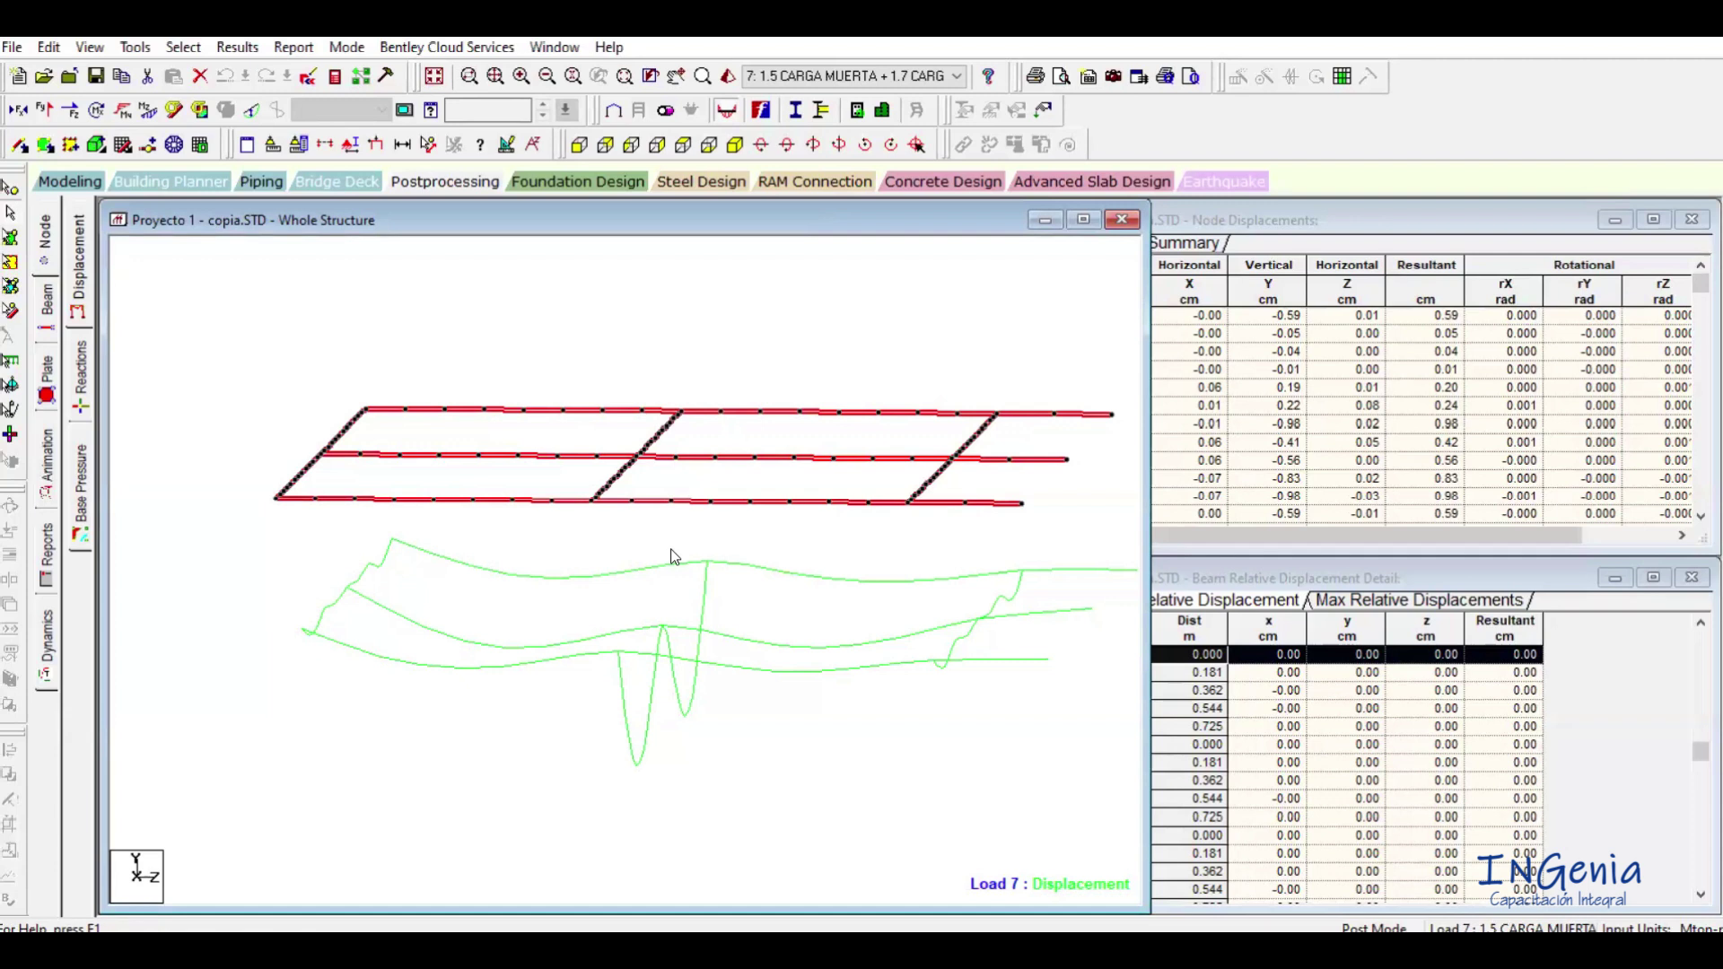
{"action": "scroll", "coordinate": [675, 556], "scroll_direction": "down", "scroll_amount": 2}
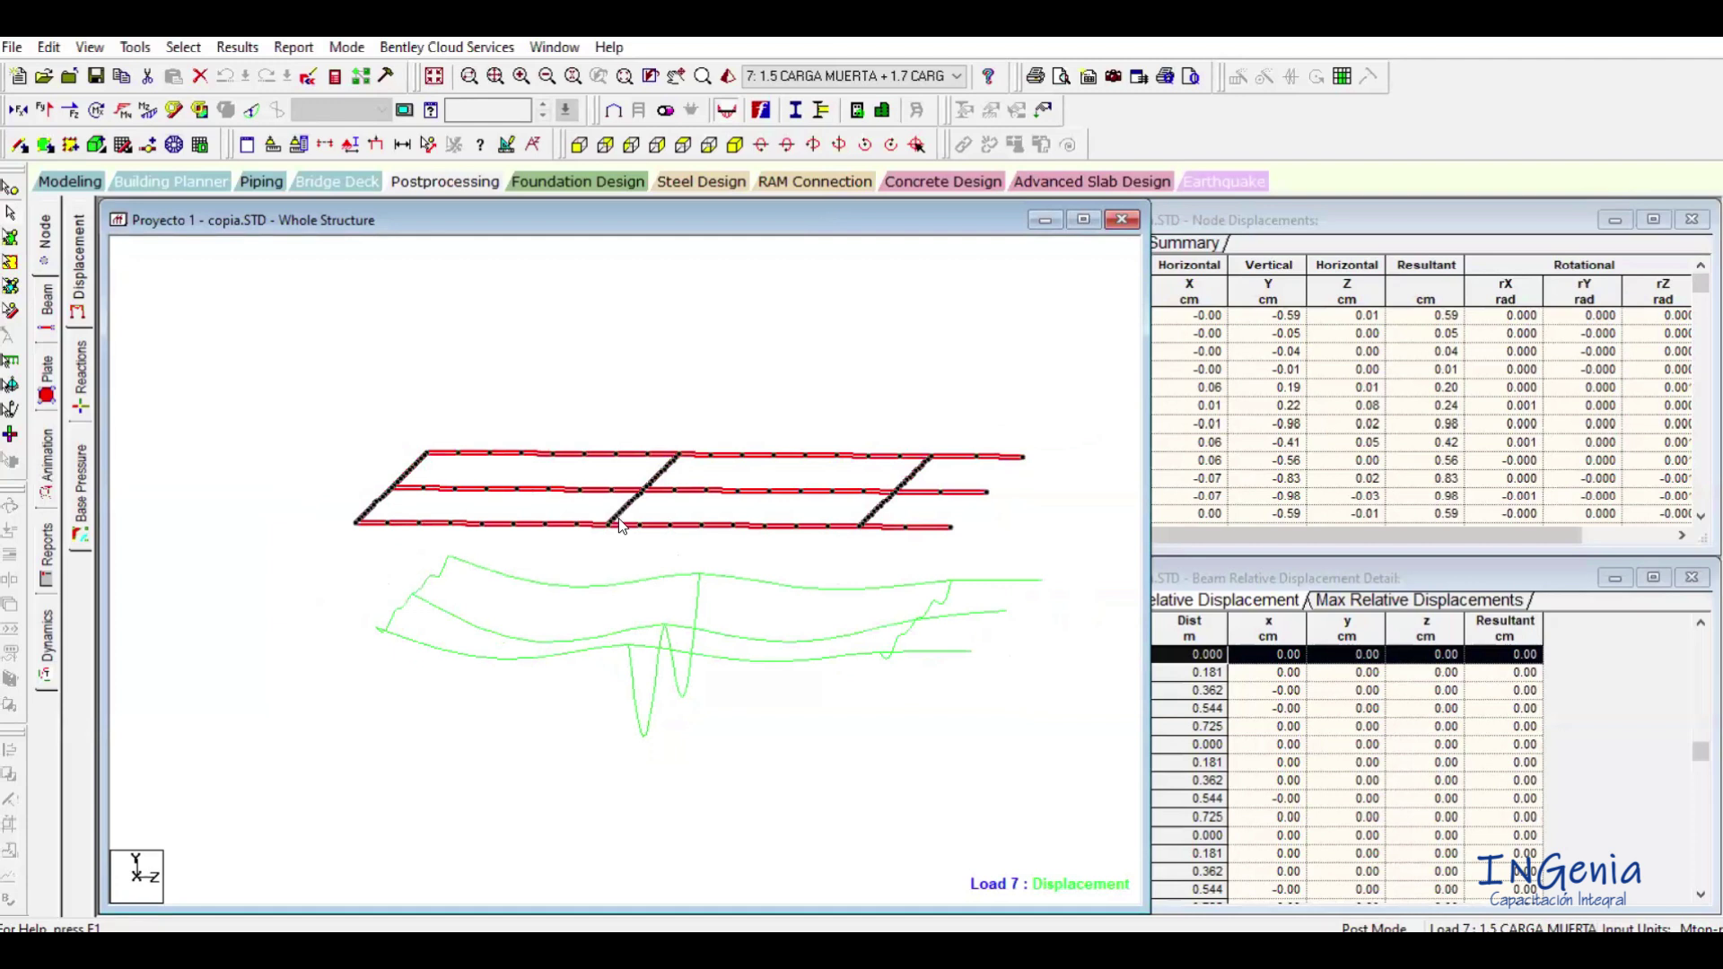
{"action": "mouse_move", "coordinate": [619, 520]}
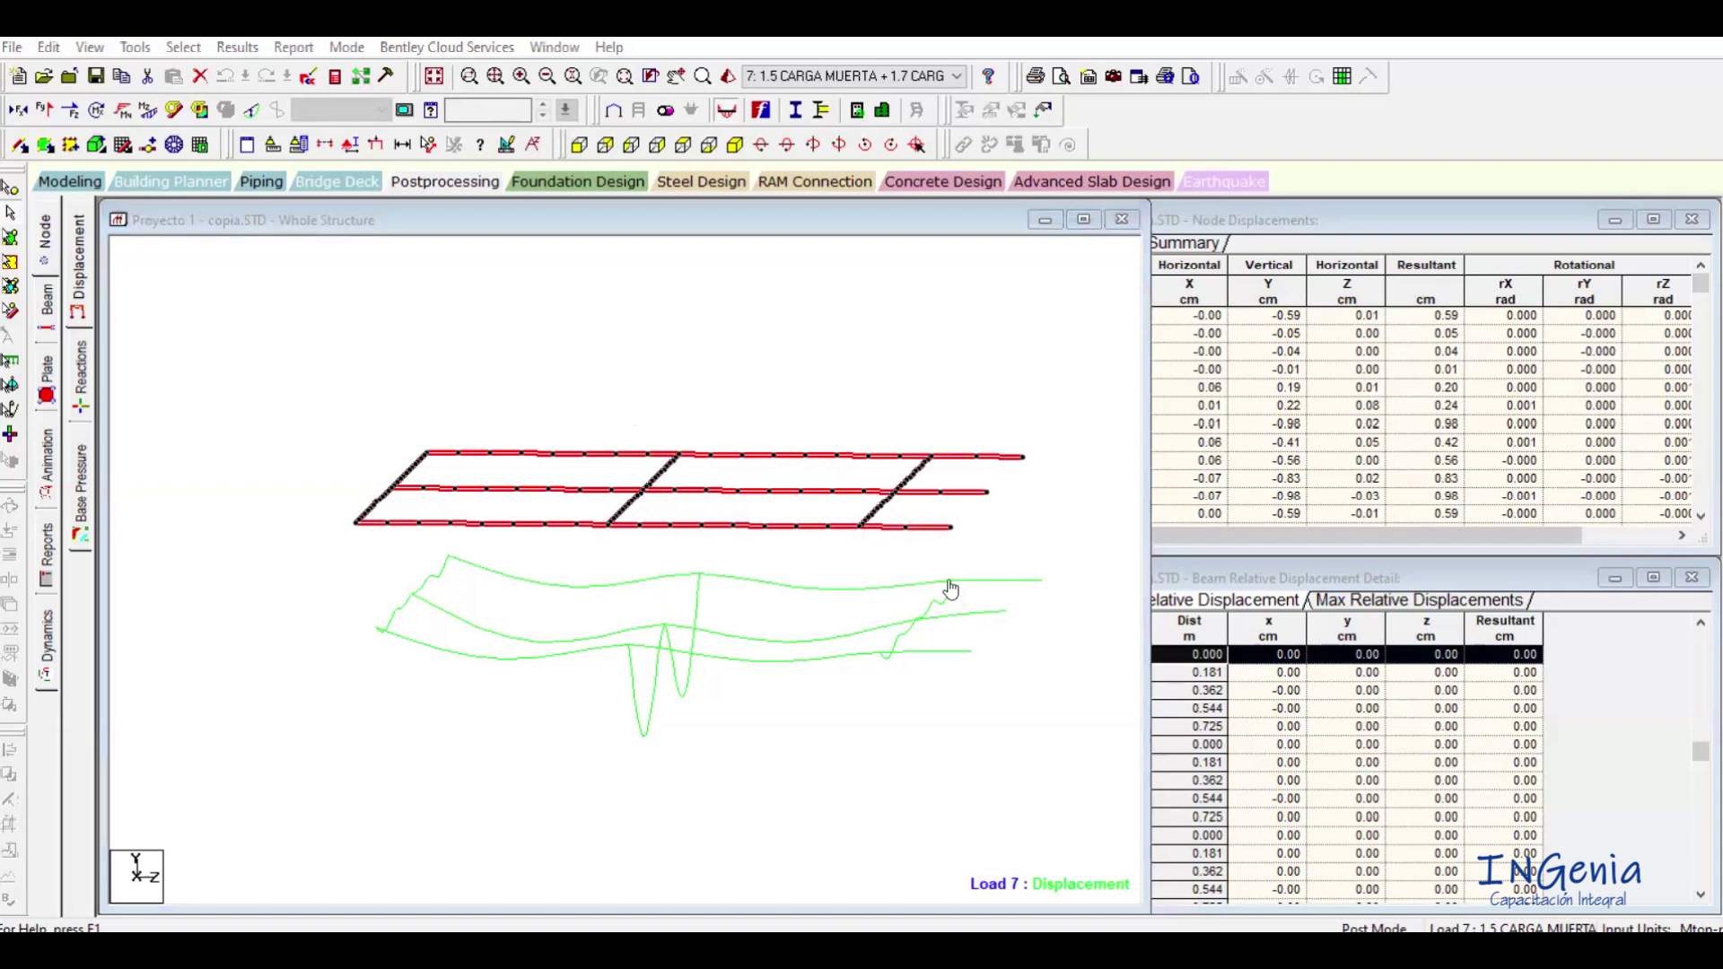
{"action": "left_click", "coordinate": [1025, 378]}
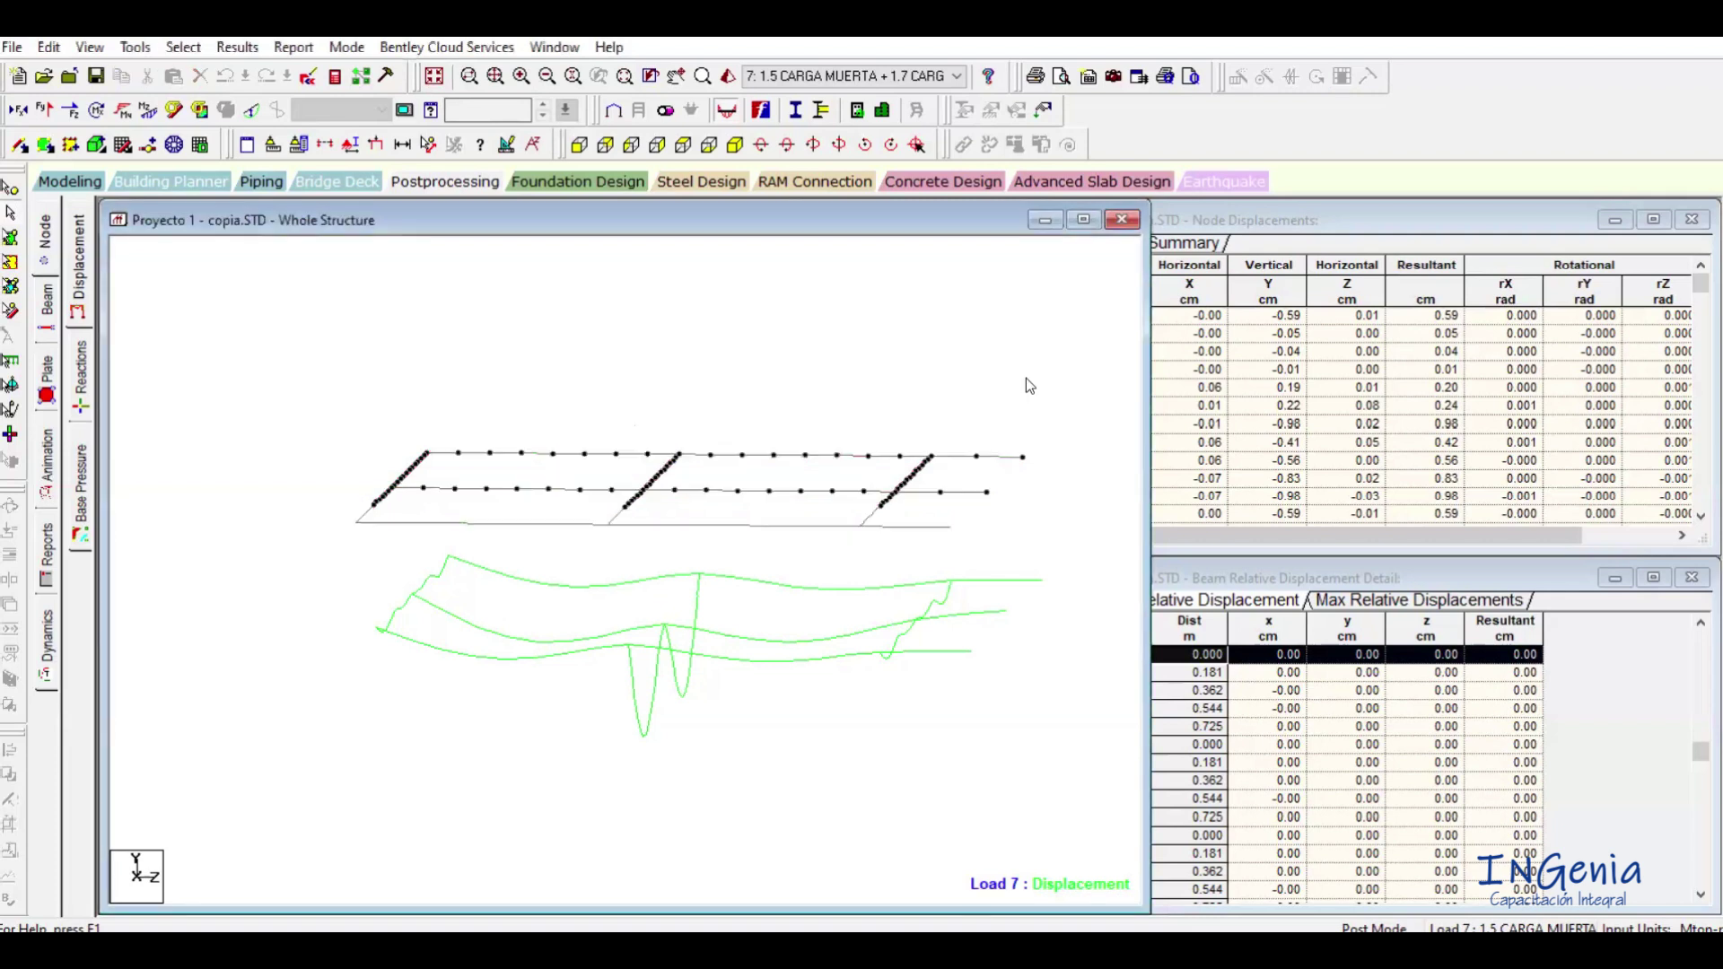
{"action": "key", "text": "Left"}
{"action": "key", "text": "Left"}
{"action": "key", "text": "alt+v"}
{"action": "key", "text": "w"}
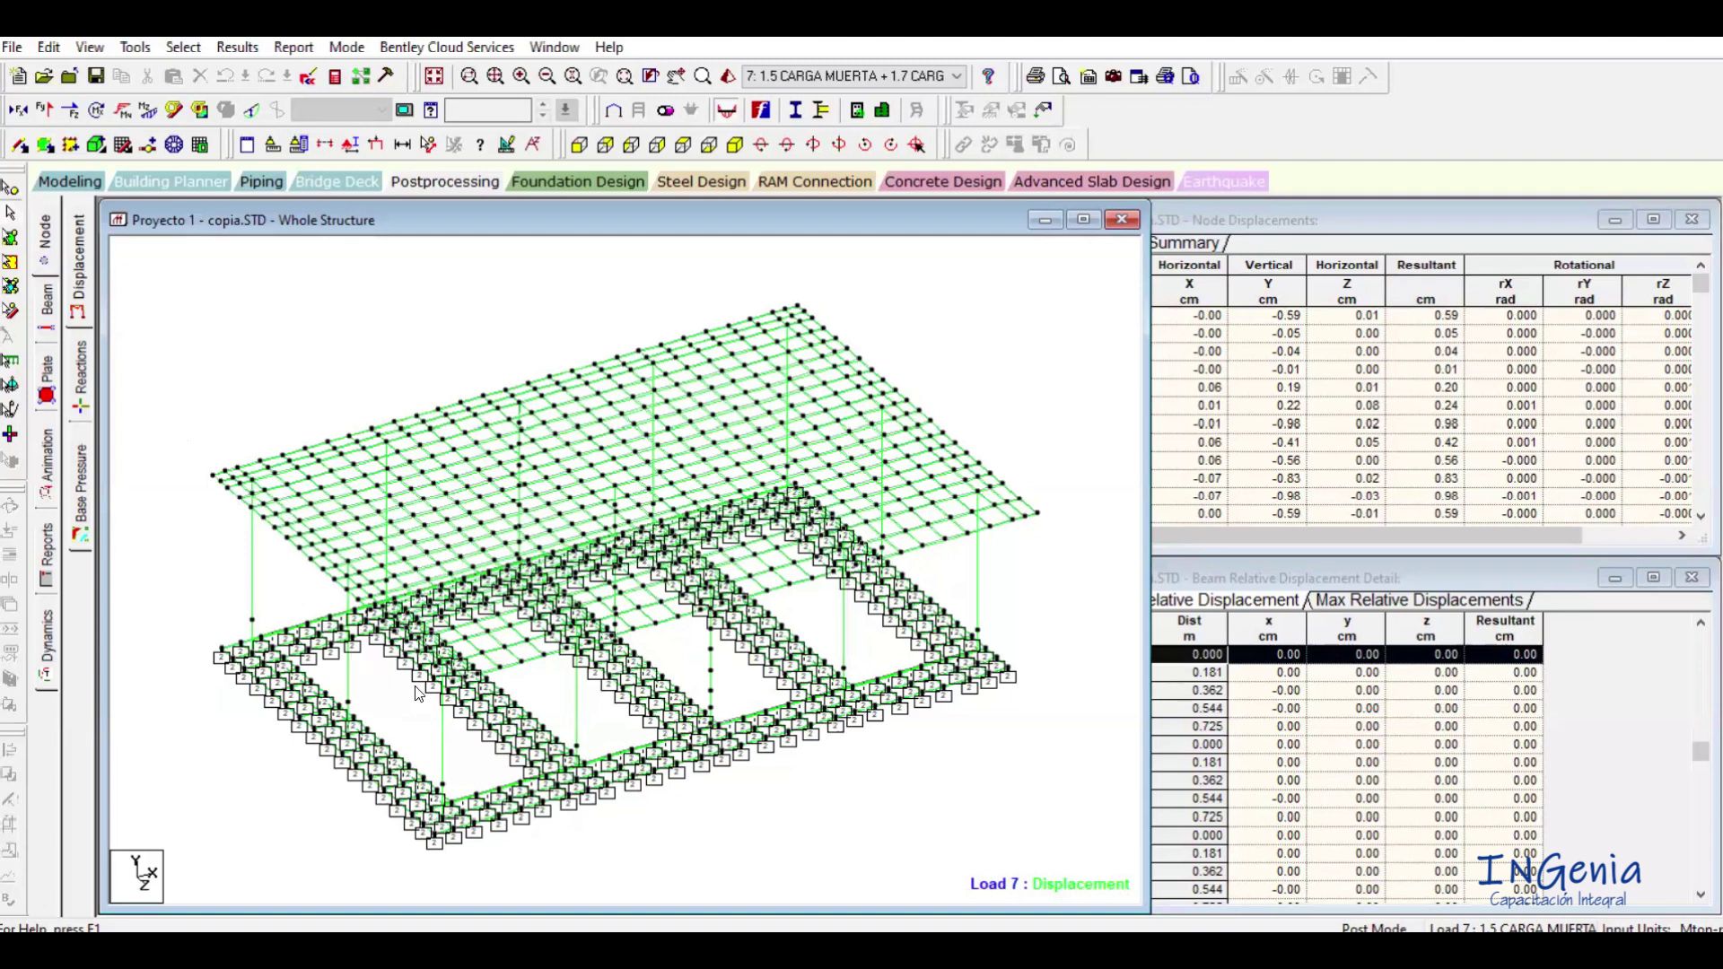
Go to the load definitions in Modeling mode and list the individual loads of load case 1, CARGA MUERTA.
{"action": "left_click", "coordinate": [47, 325]}
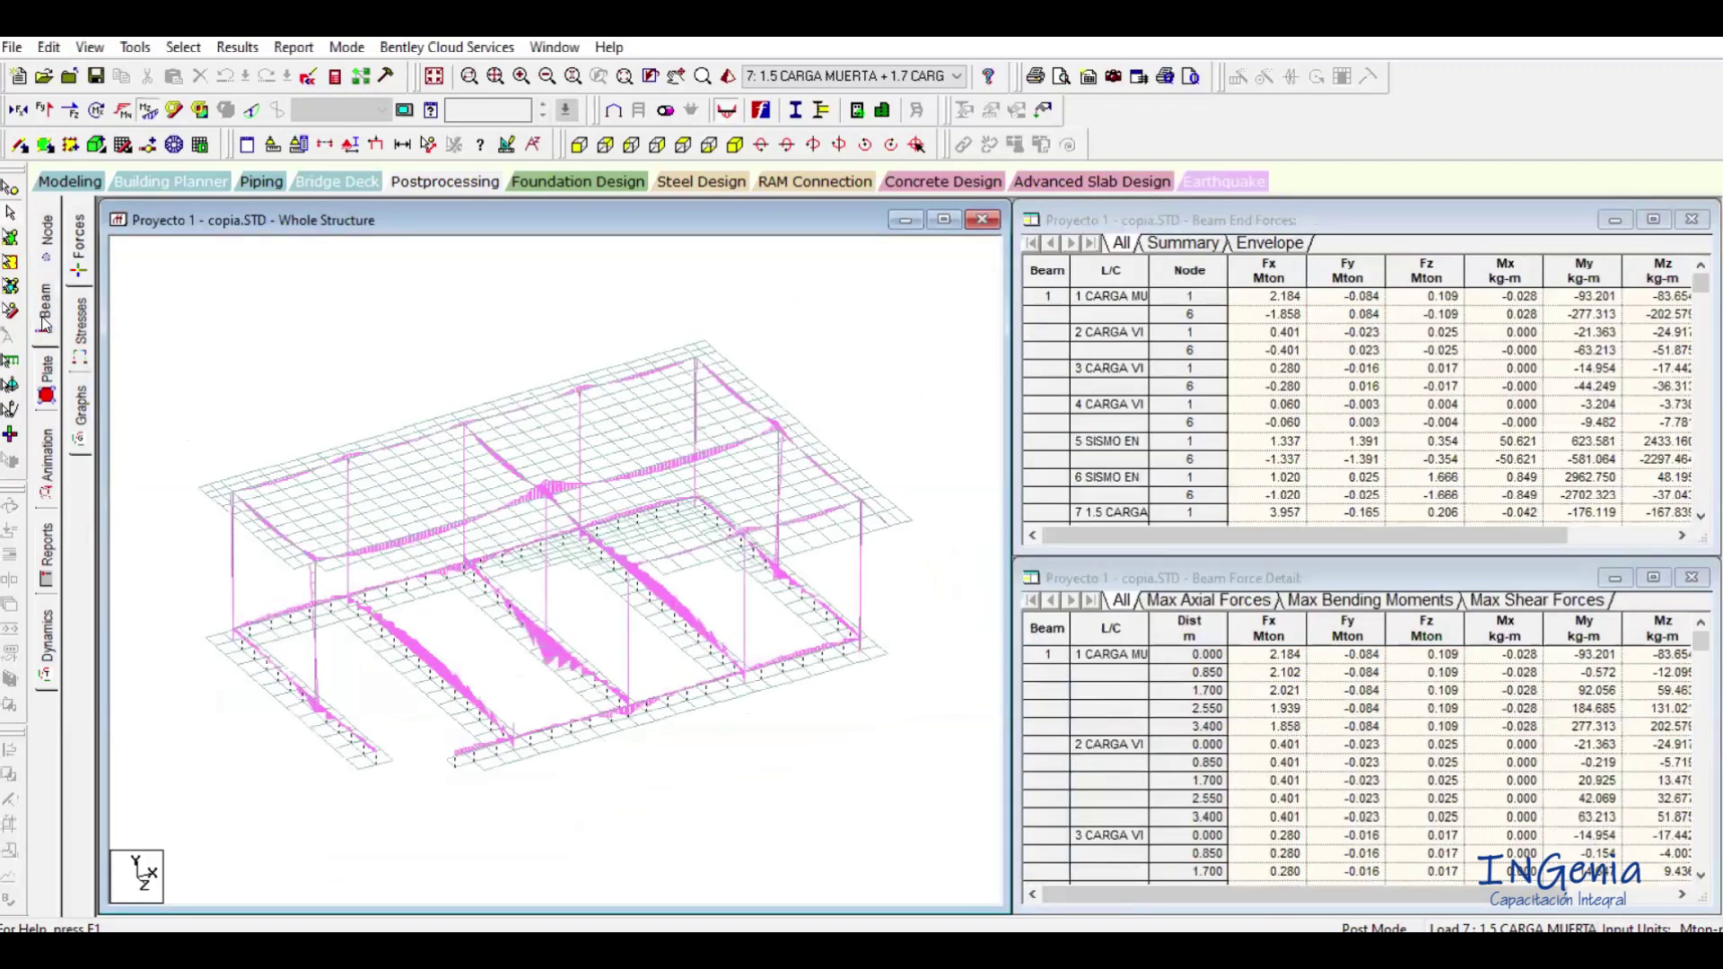
{"action": "left_click", "coordinate": [62, 185]}
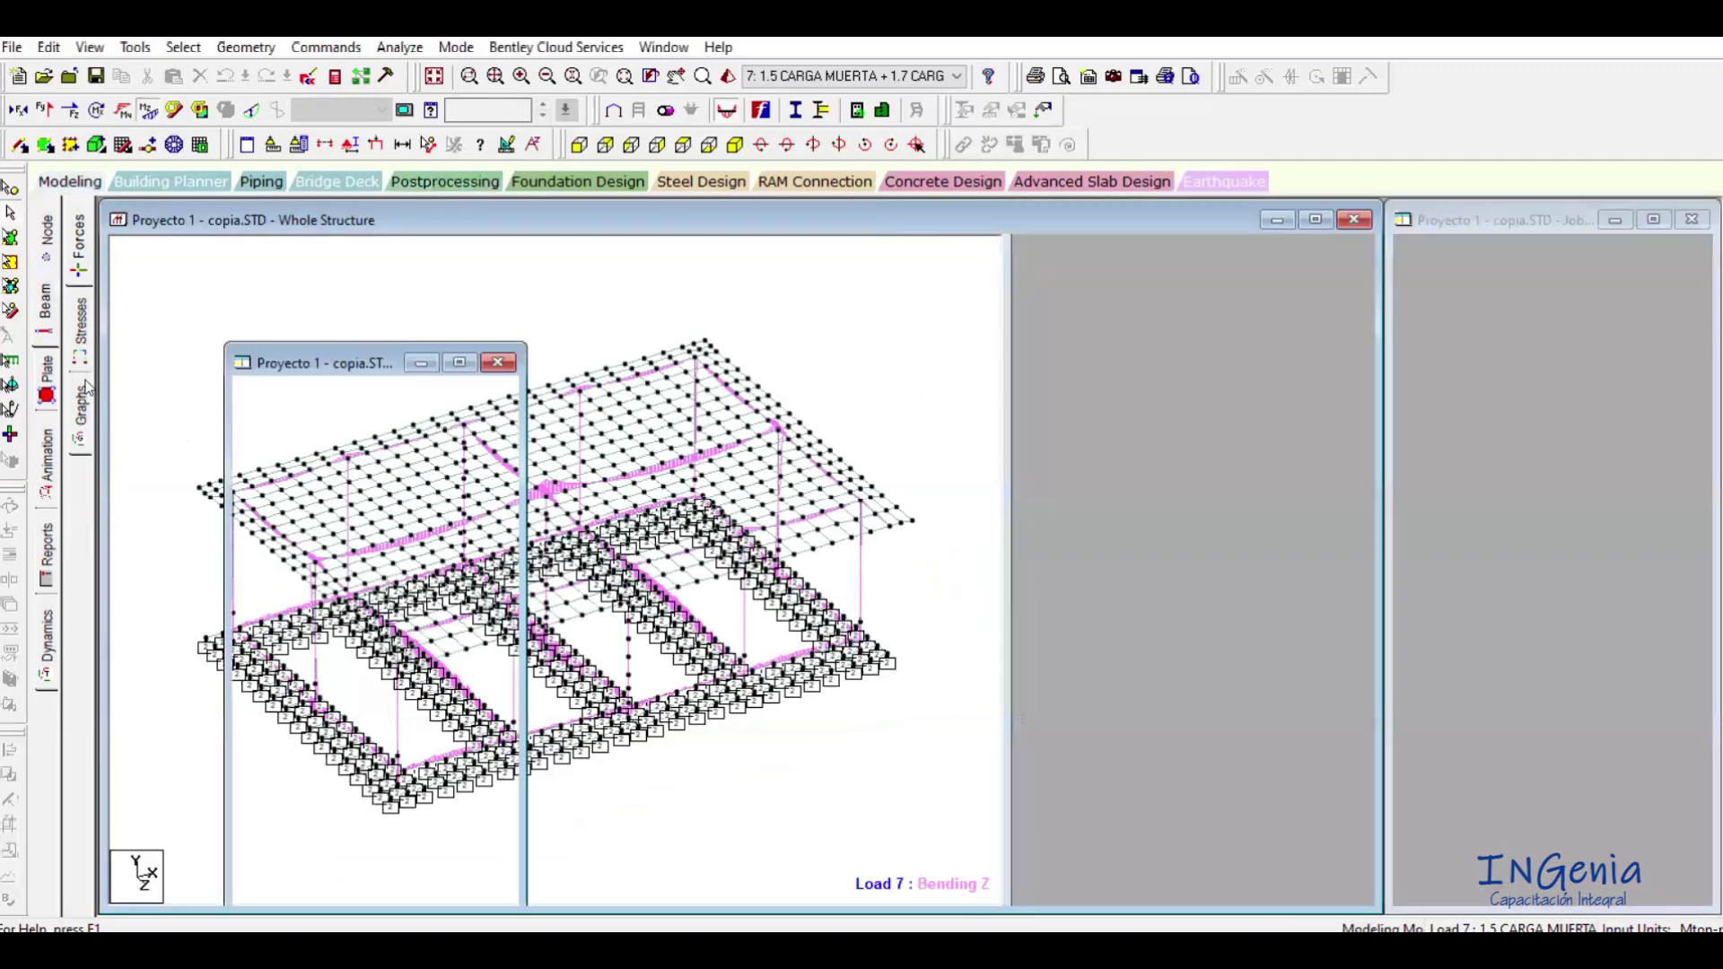
{"action": "left_click", "coordinate": [54, 451]}
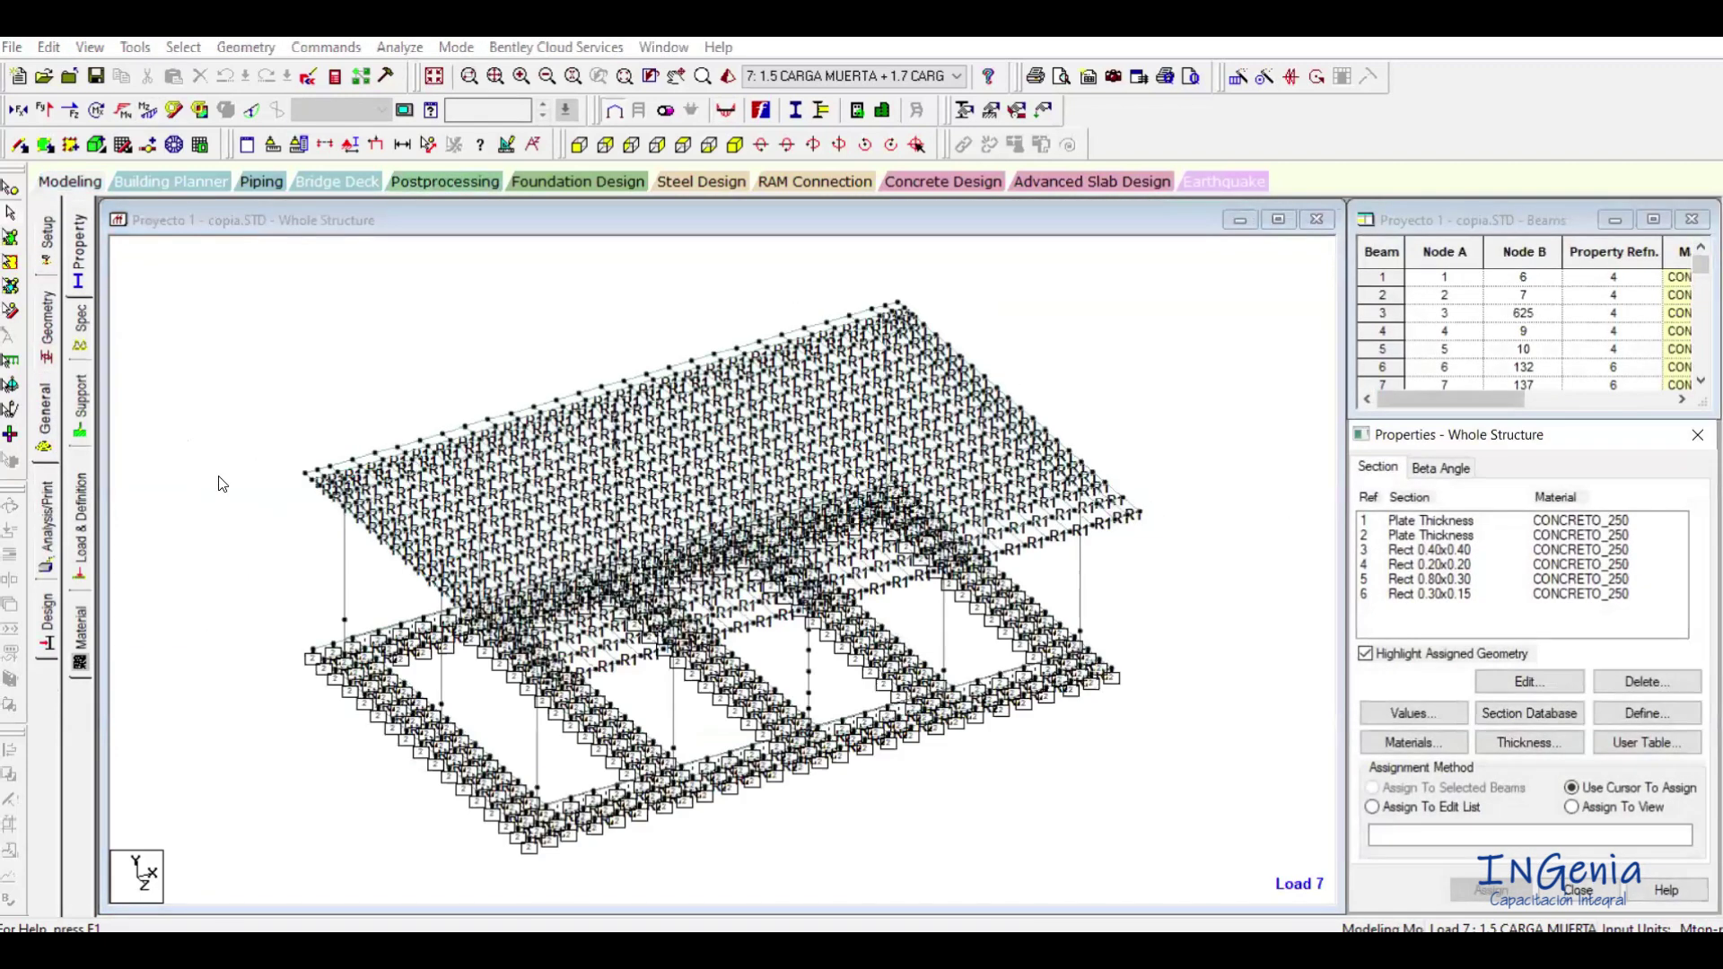
{"action": "left_click", "coordinate": [79, 525]}
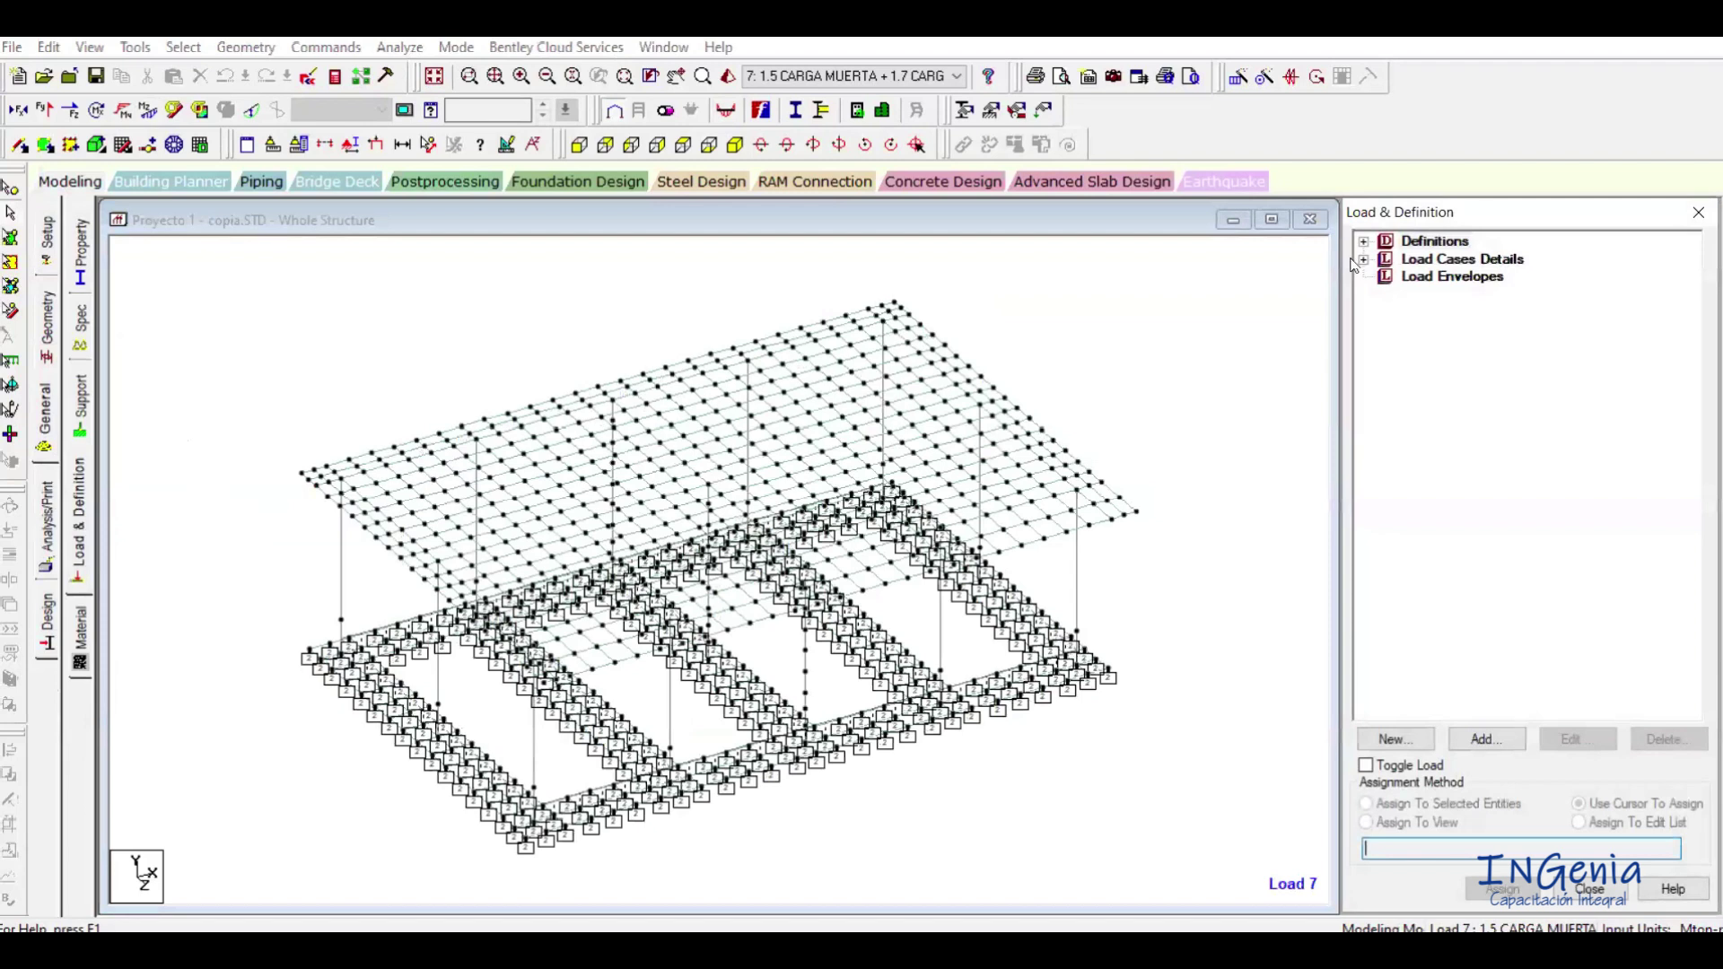
{"action": "left_click", "coordinate": [1363, 259]}
{"action": "left_click", "coordinate": [1386, 276]}
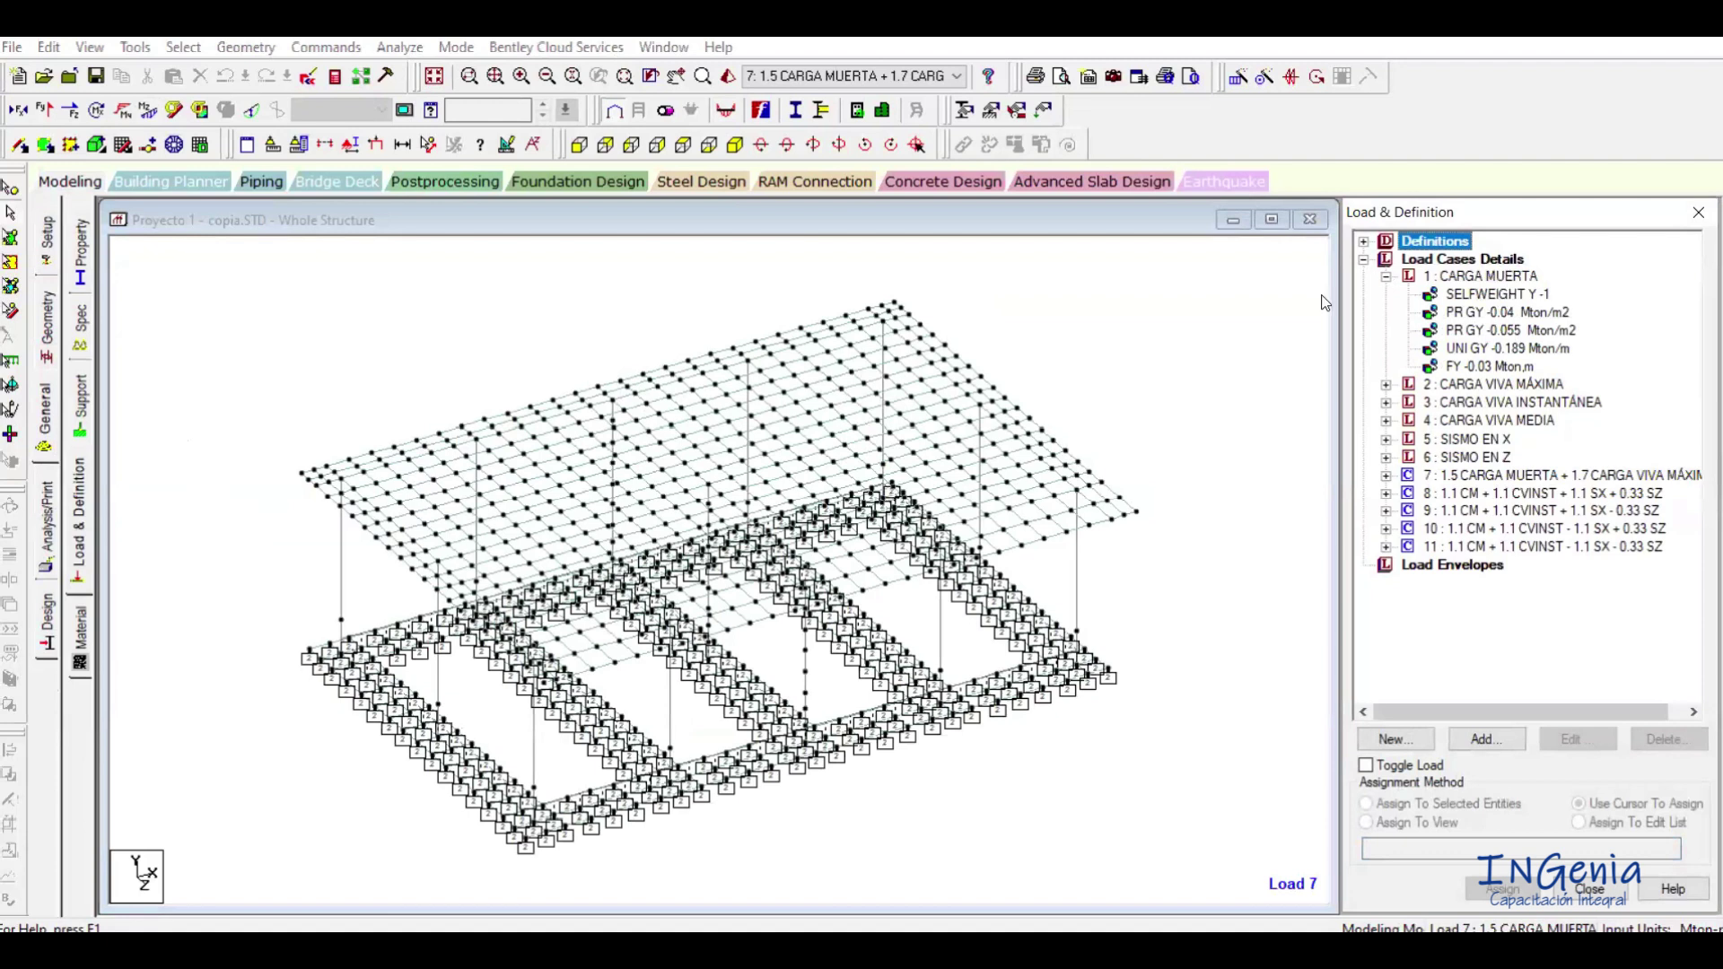
{"action": "left_click", "coordinate": [1232, 368]}
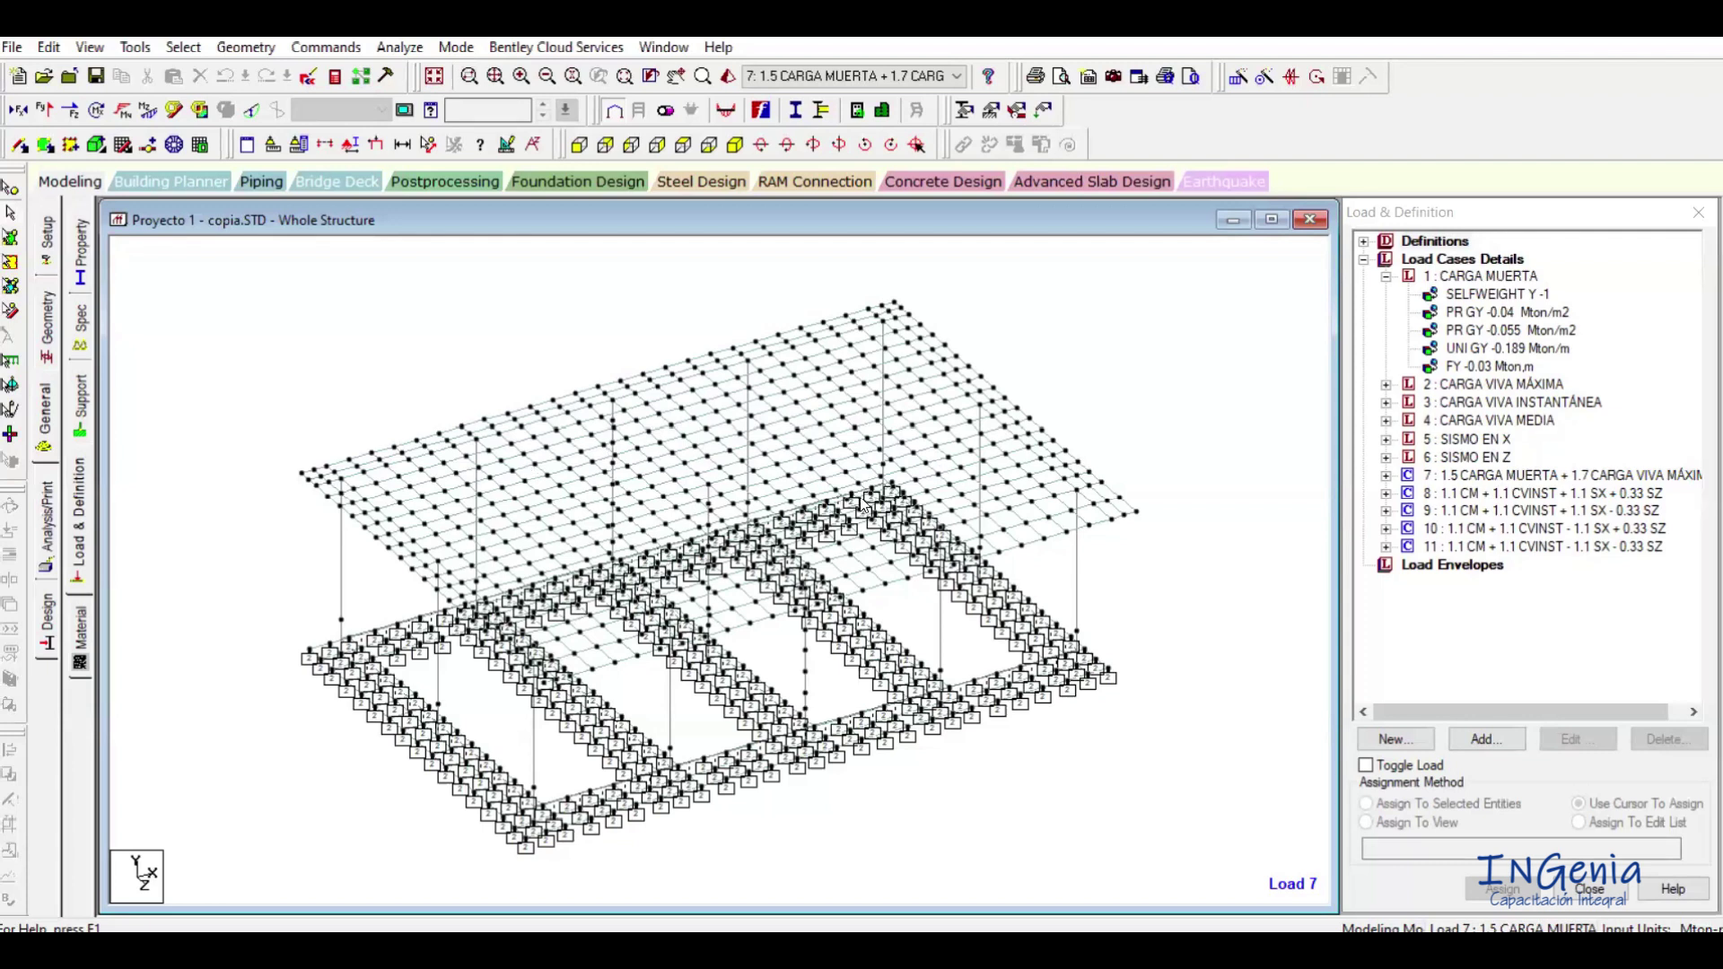
{"action": "mouse_move", "coordinate": [863, 505]}
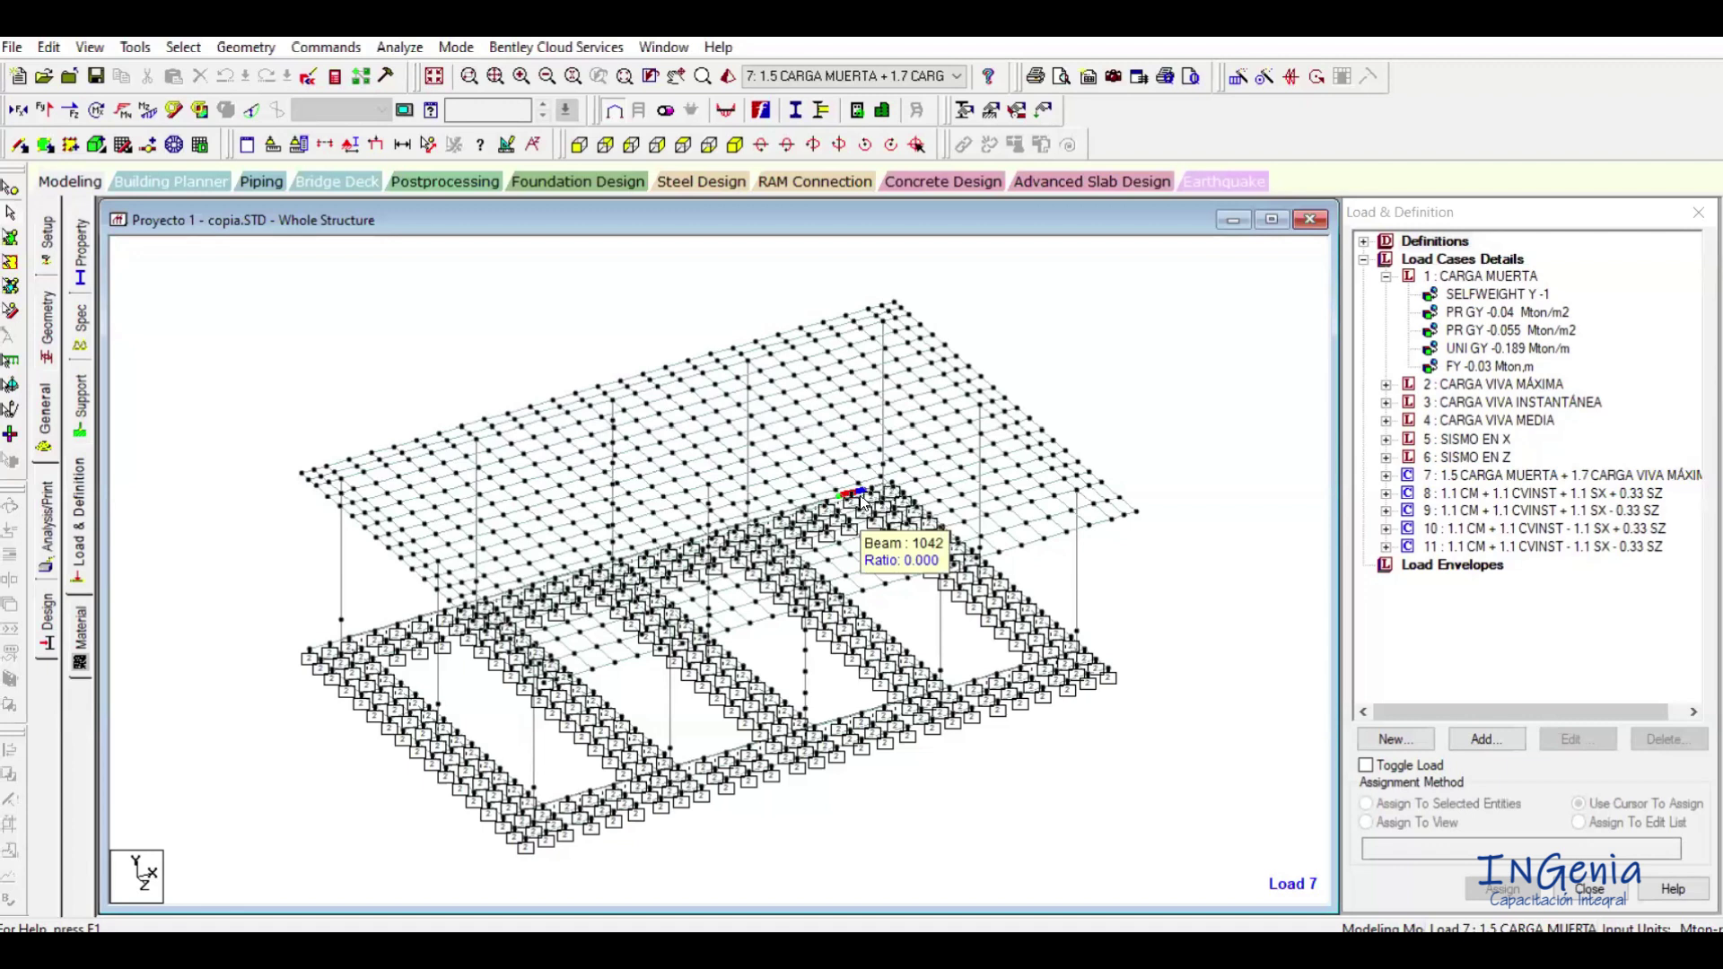
Return to the Postprocessing displacements and isolate the roof beams in a three-dimensional view with nothing selected.
{"action": "left_click", "coordinate": [427, 185]}
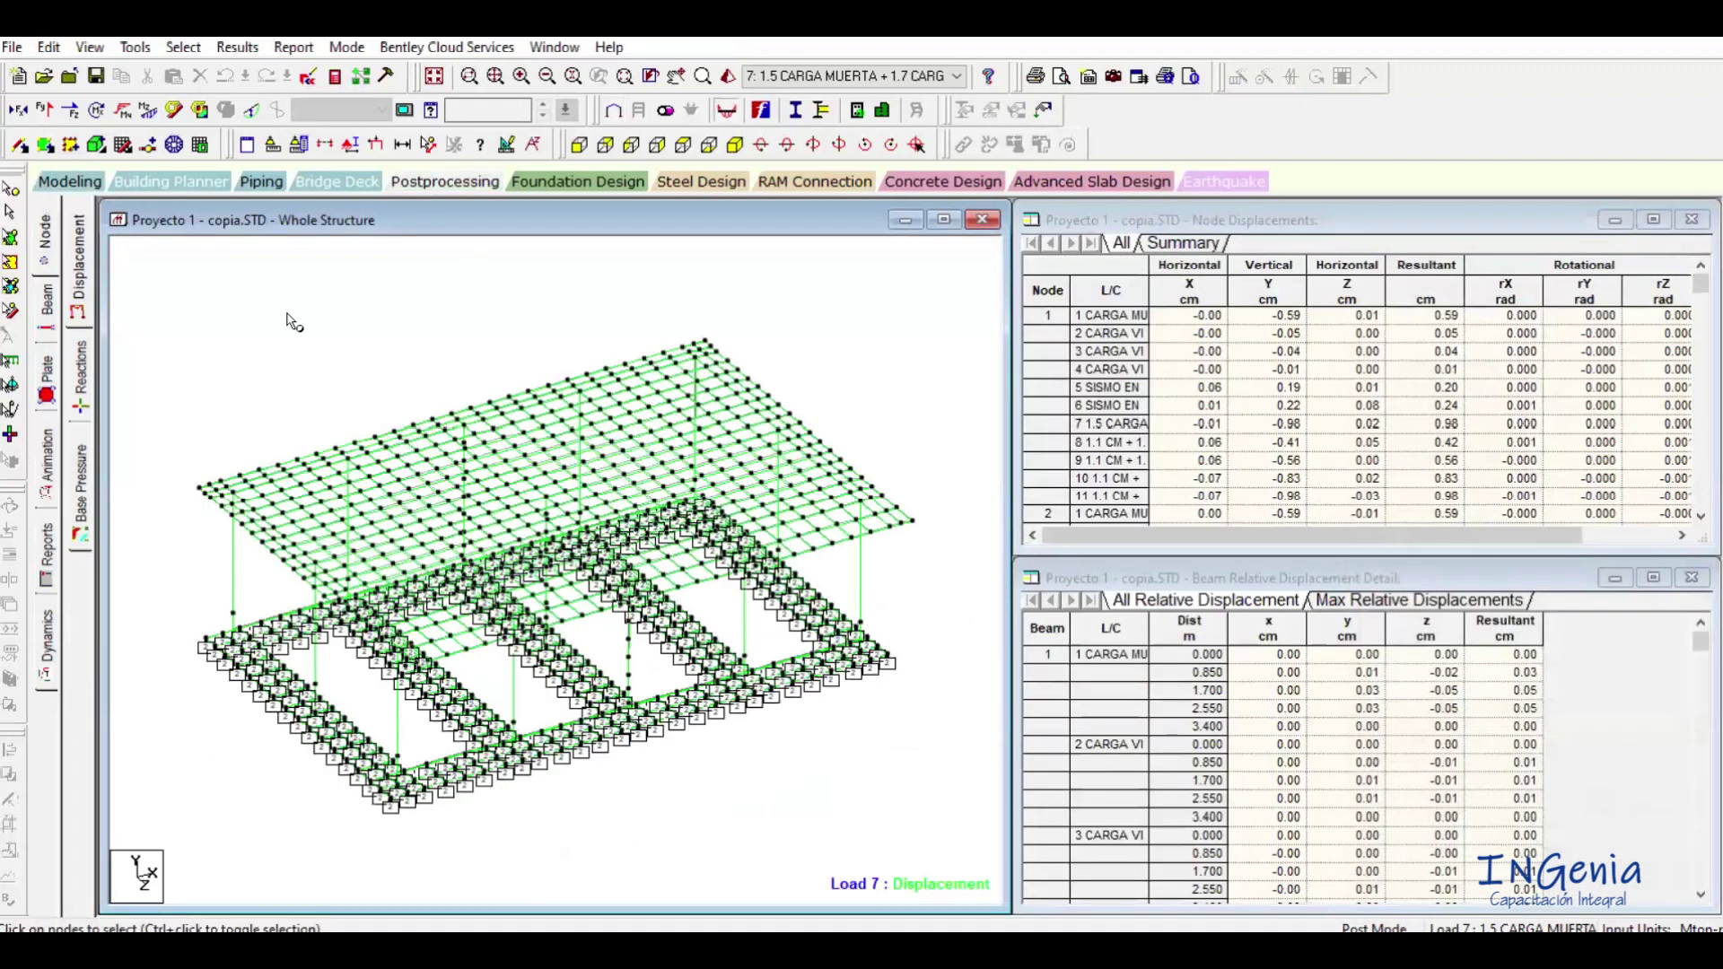
{"action": "left_click", "coordinate": [581, 147]}
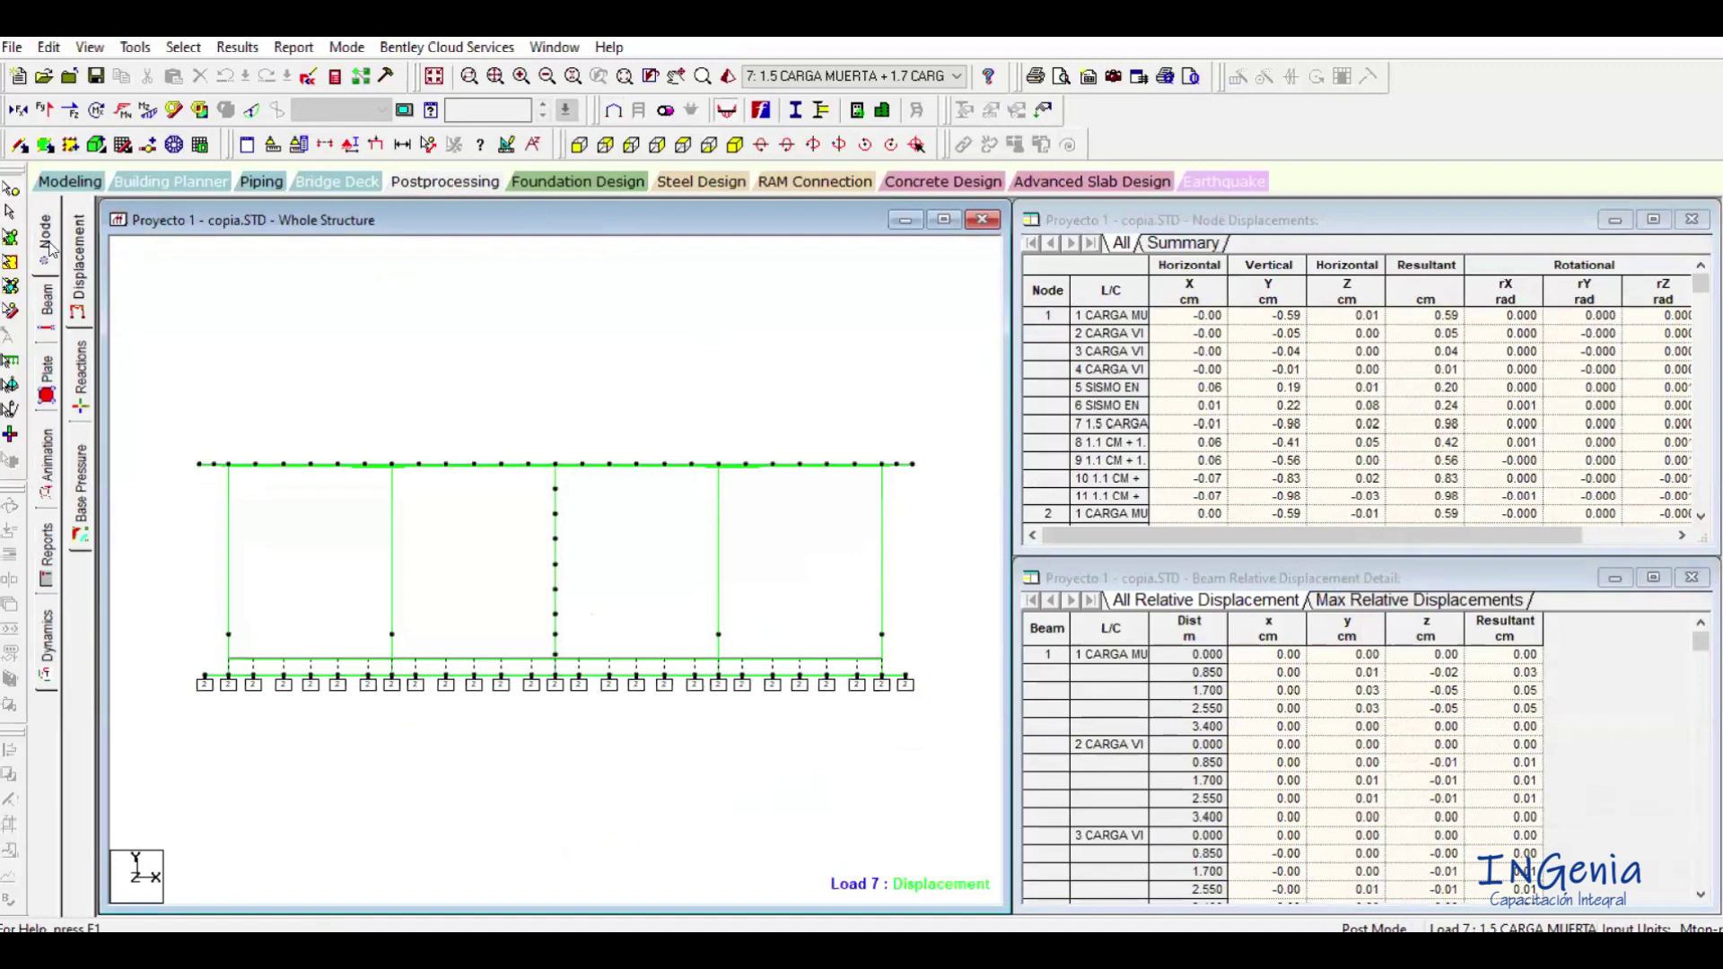
{"action": "left_click_drag", "start_coordinate": [171, 432], "coordinate": [934, 468]}
{"action": "key", "text": "alt+v"}
{"action": "key", "text": "v"}
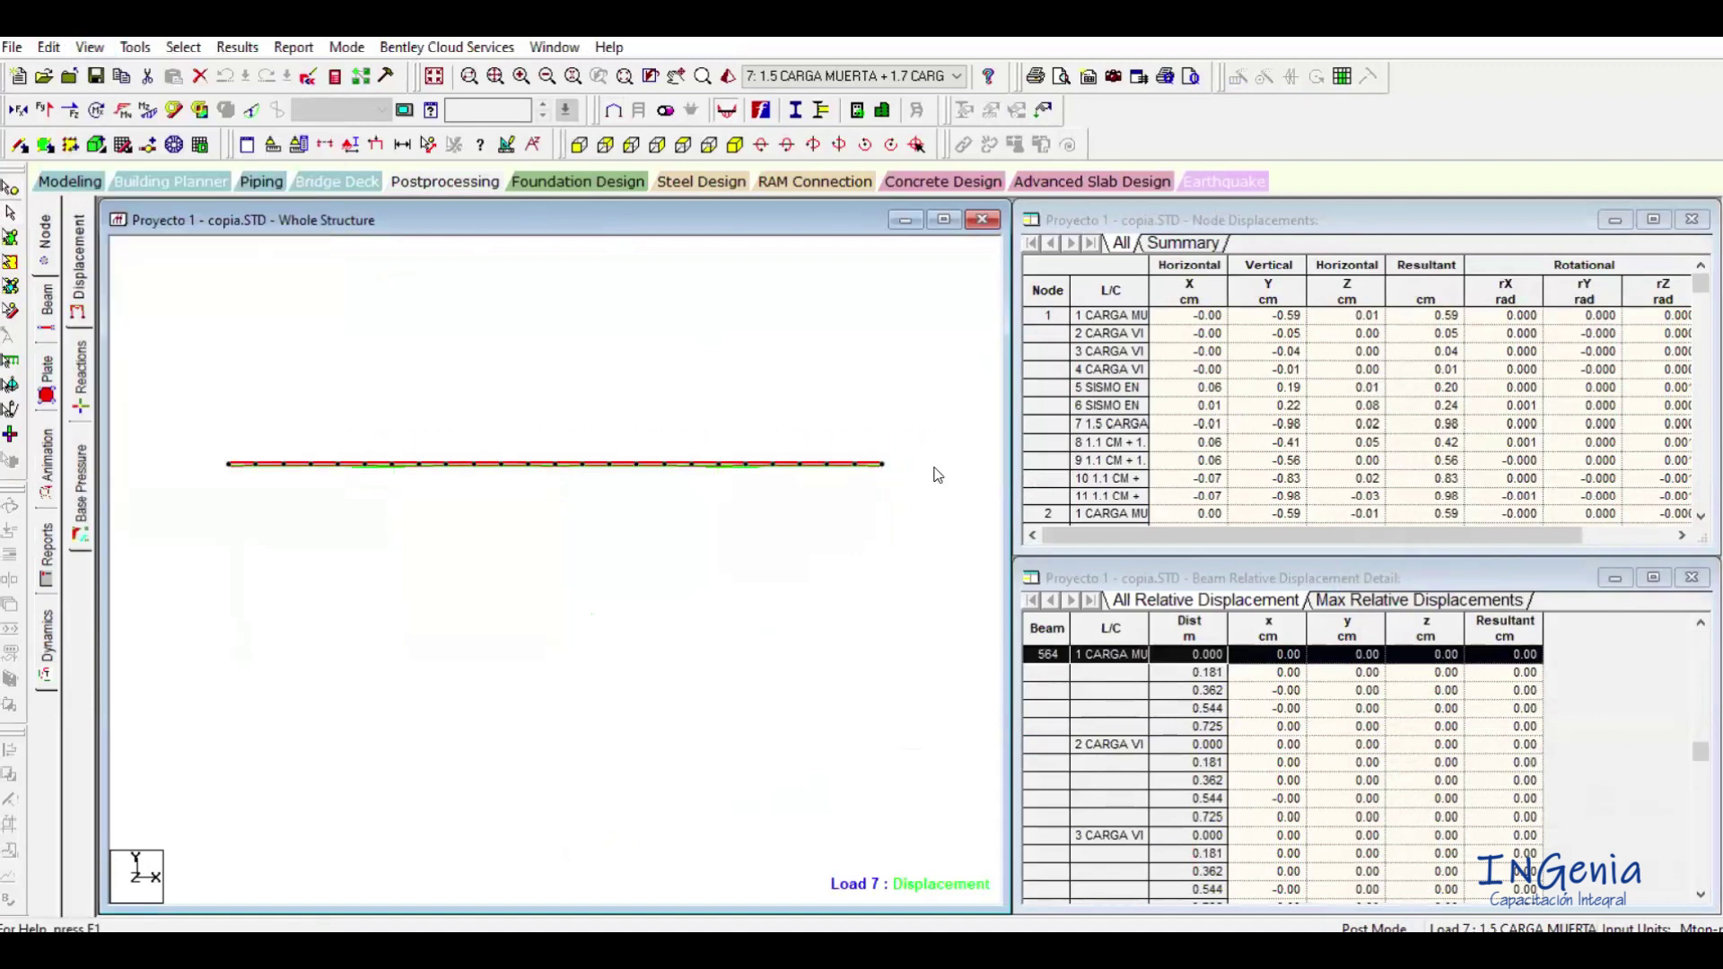
{"action": "key", "text": "Down"}
{"action": "key", "text": "Right"}
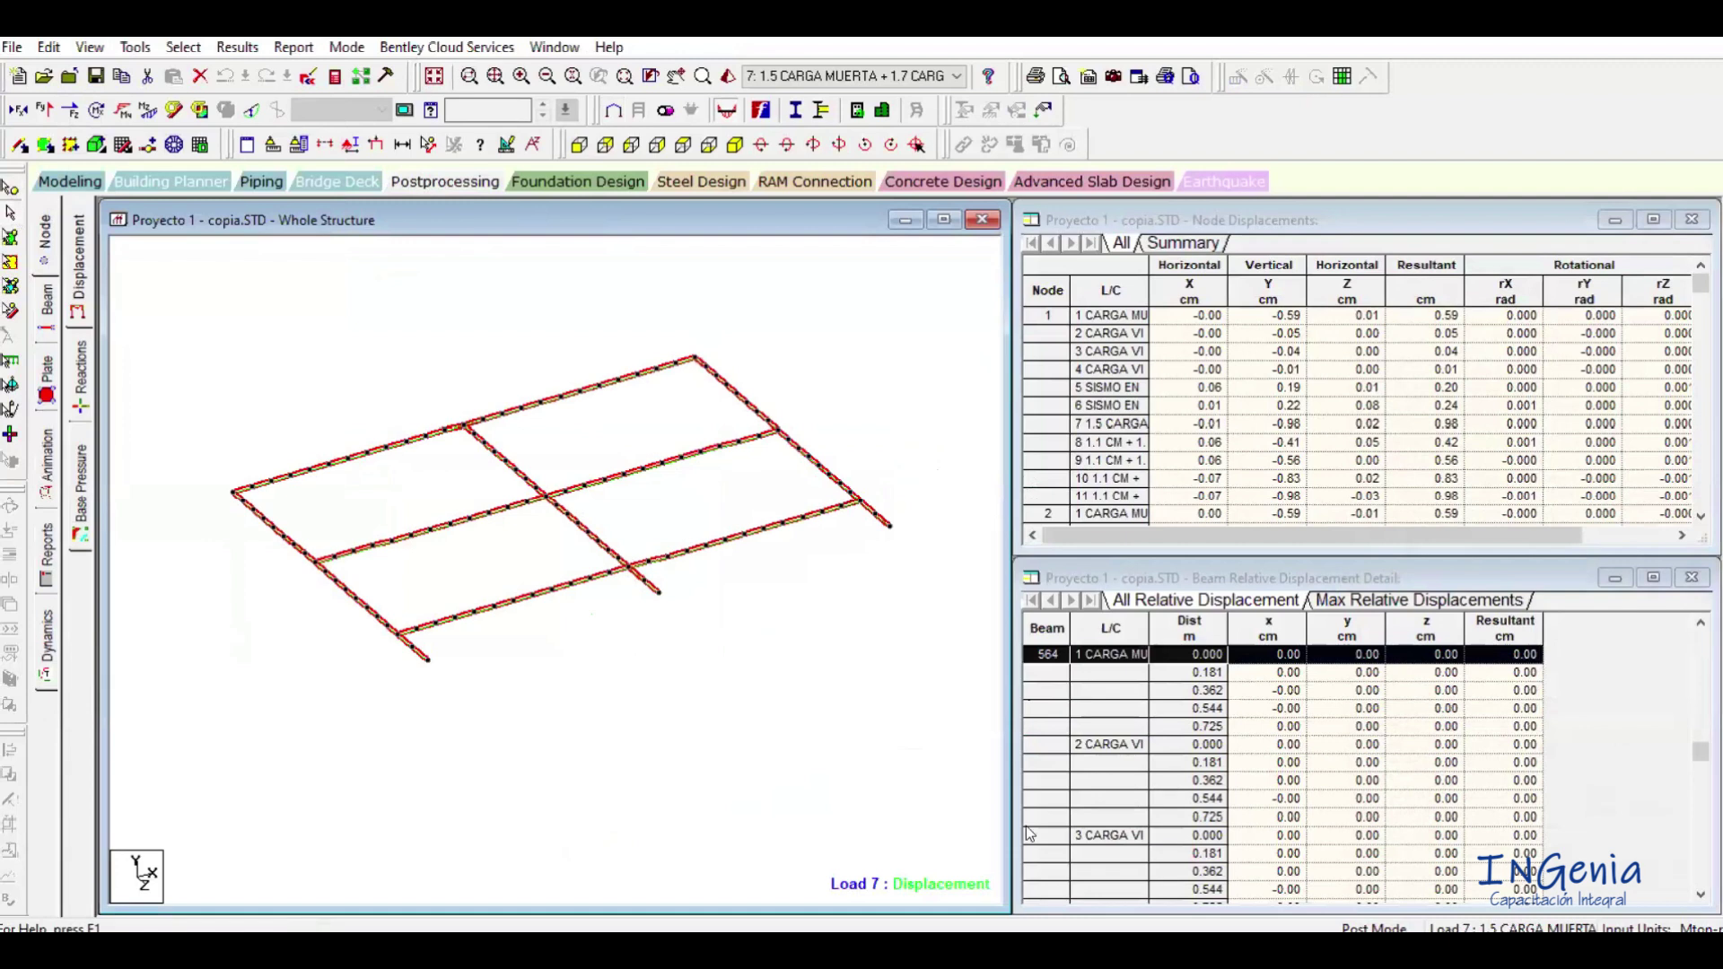
{"action": "scroll", "coordinate": [775, 678], "scroll_direction": "up", "scroll_amount": 1}
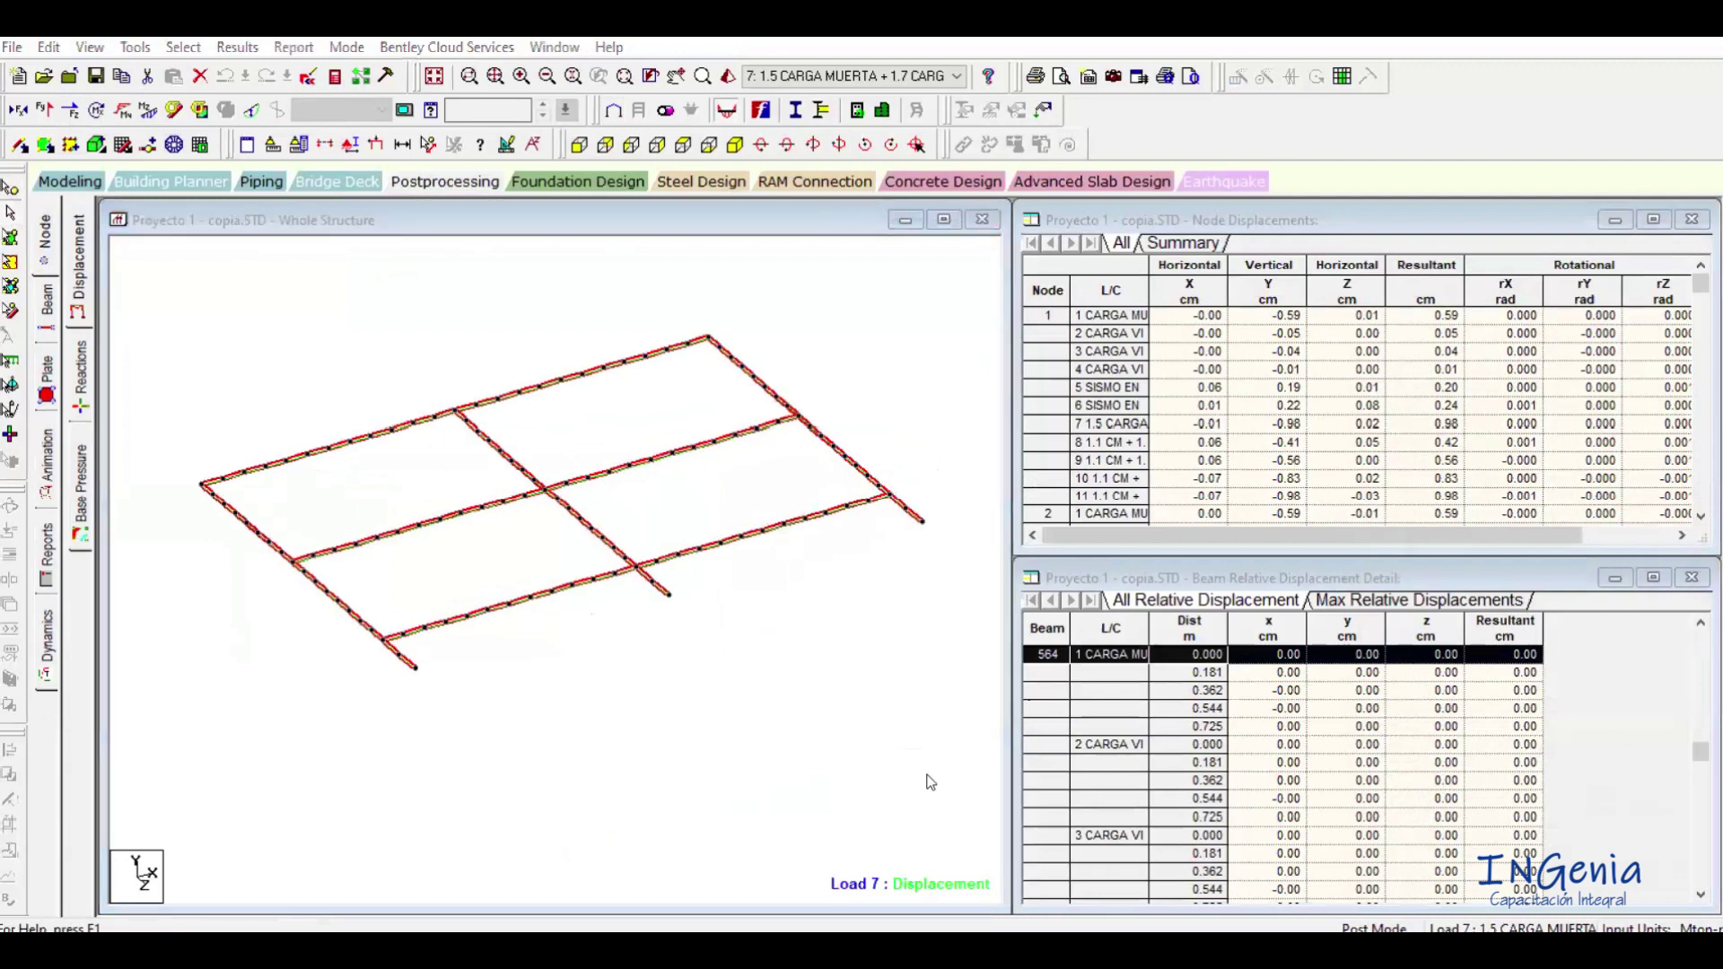
{"action": "left_click", "coordinate": [761, 683]}
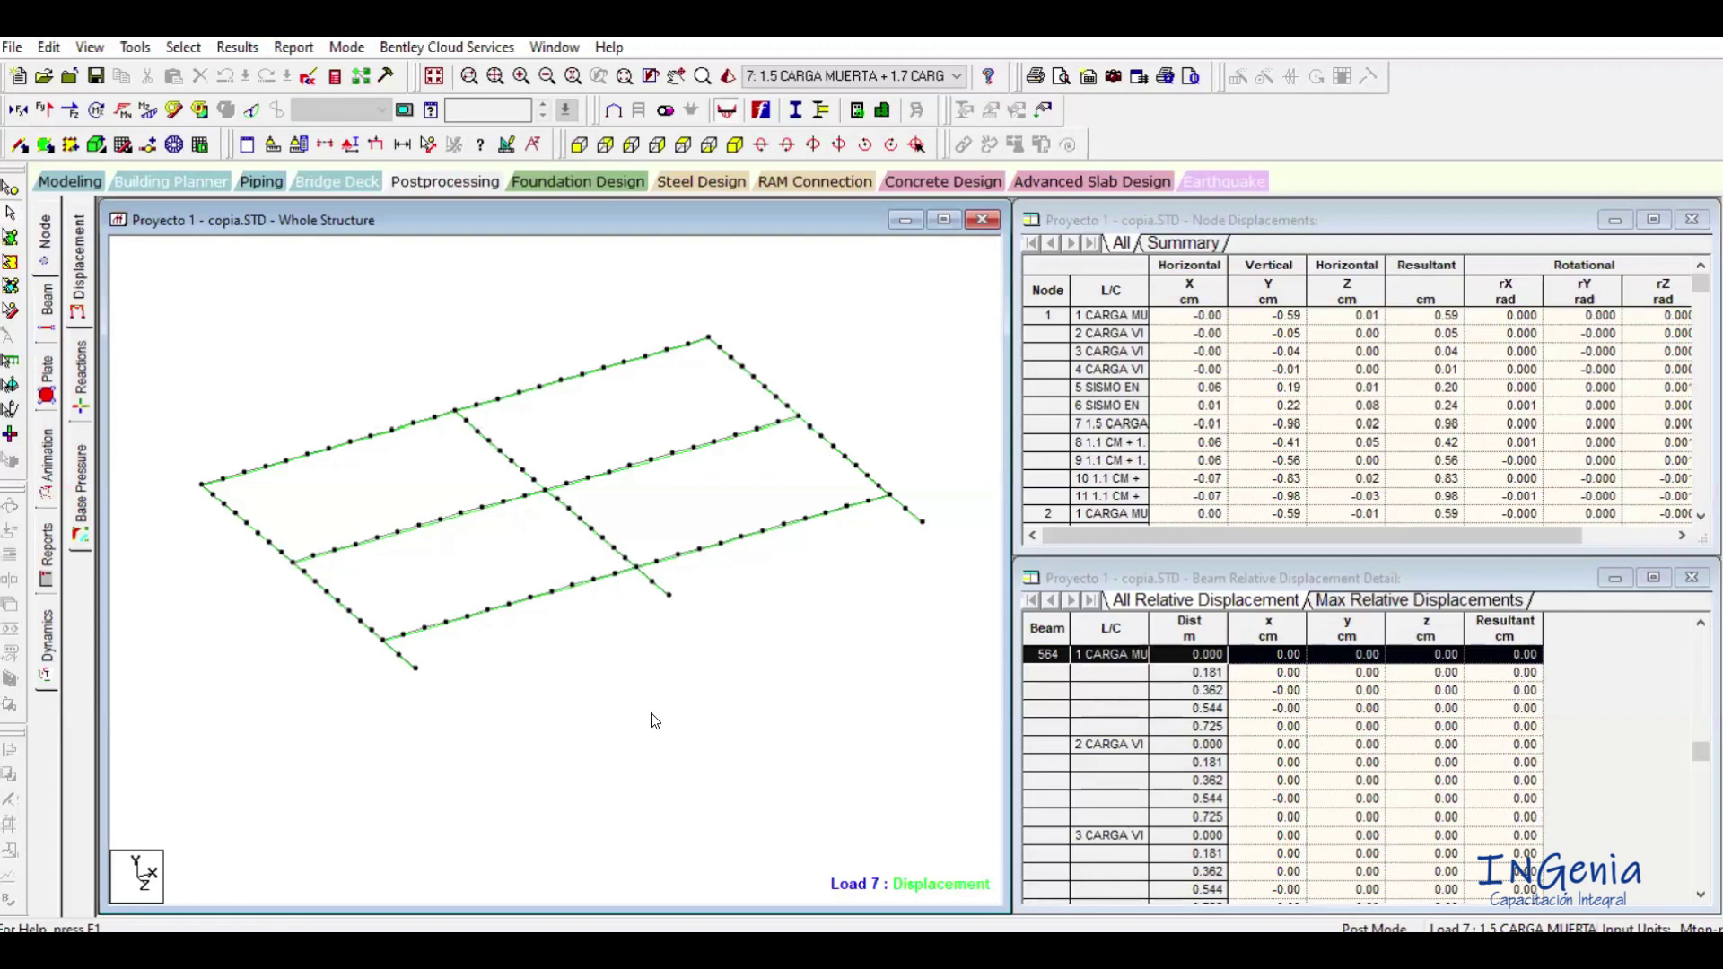
Exaggerate the isolated roof beams' displacements and examine their deflected shape while turning towards the side.
{"action": "scroll", "coordinate": [652, 714], "scroll_direction": "up", "scroll_amount": 5, "text": "ctrl"}
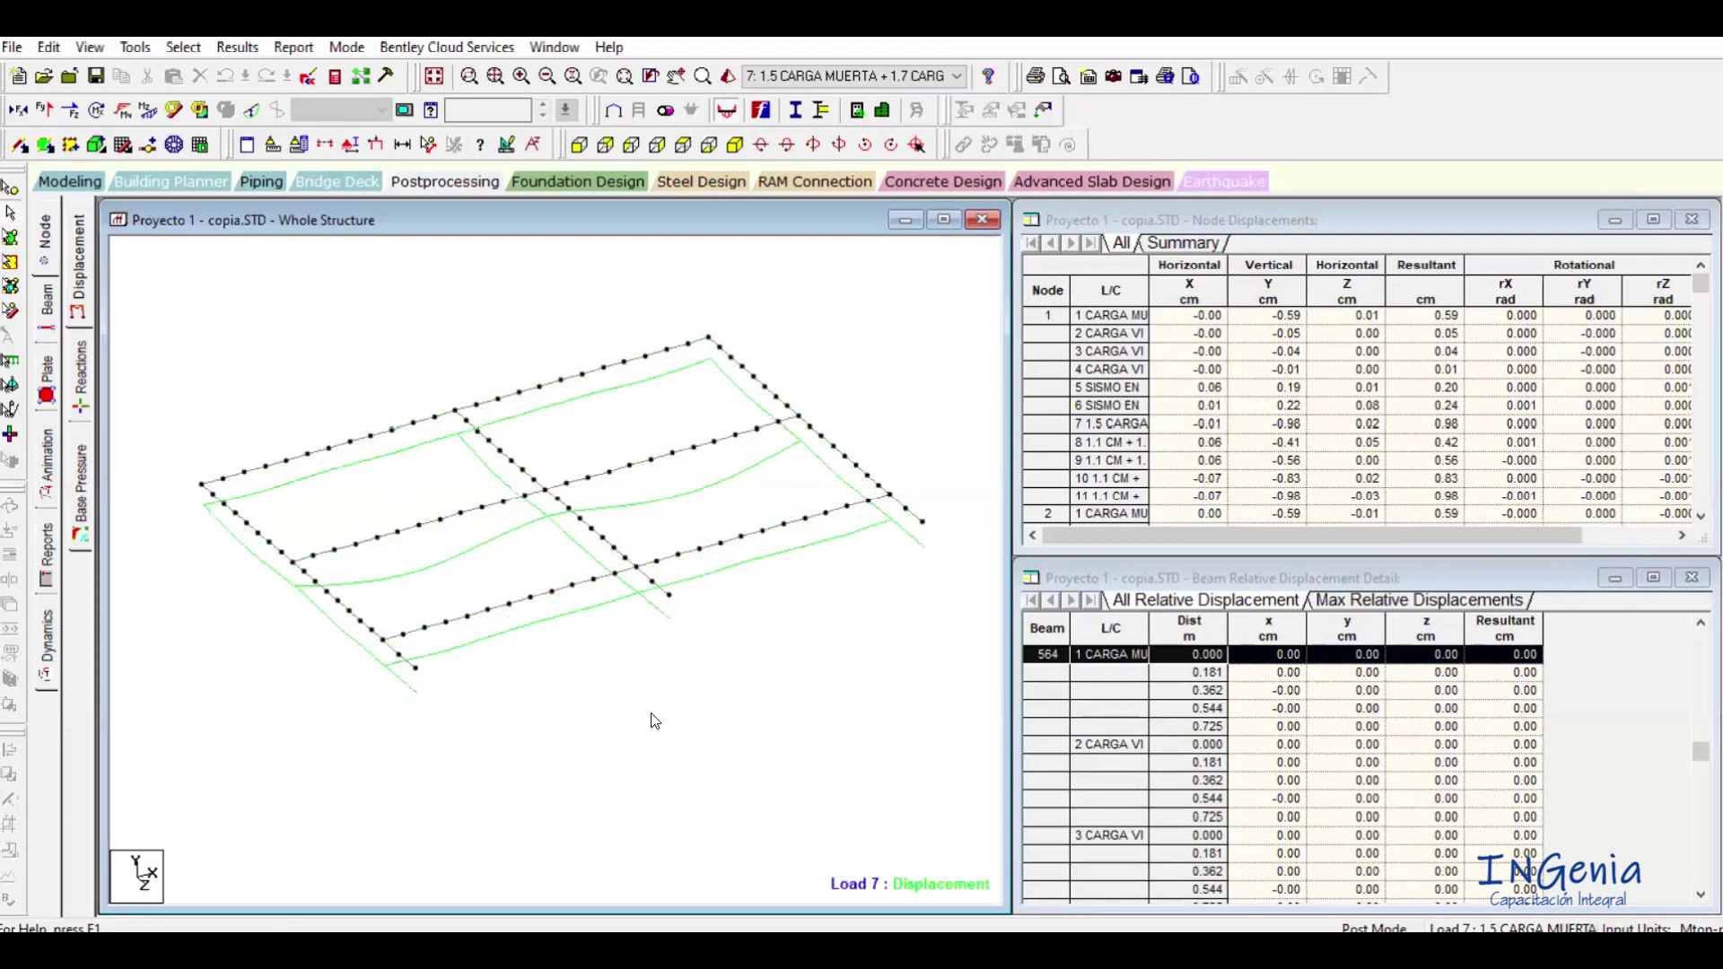
{"action": "key", "text": "Right"}
{"action": "key", "text": "Right"}
{"action": "key", "text": "Right"}
{"action": "key", "text": "Right"}
{"action": "key", "text": "Right"}
{"action": "key", "text": "Right"}
{"action": "key", "text": "Right"}
{"action": "key", "text": "Right"}
{"action": "key", "text": "Right"}
{"action": "key", "text": "Right"}
{"action": "key", "text": "Right"}
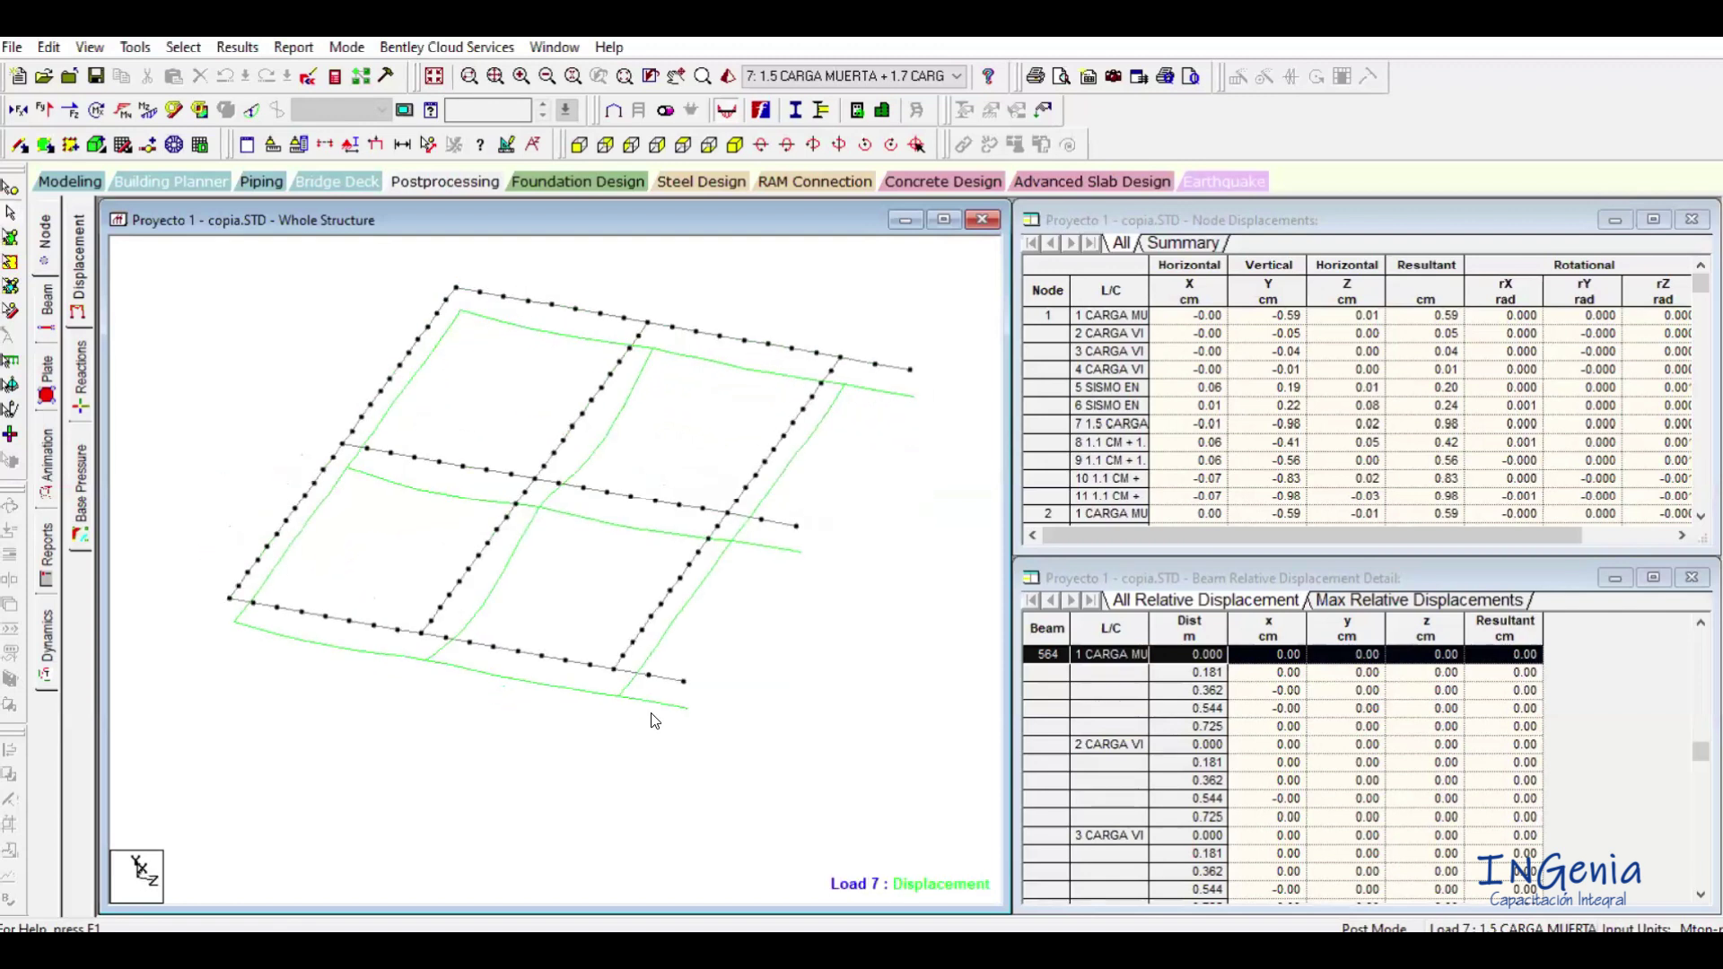
{"action": "key", "text": "Right"}
{"action": "key", "text": "Right"}
{"action": "key", "text": "Right"}
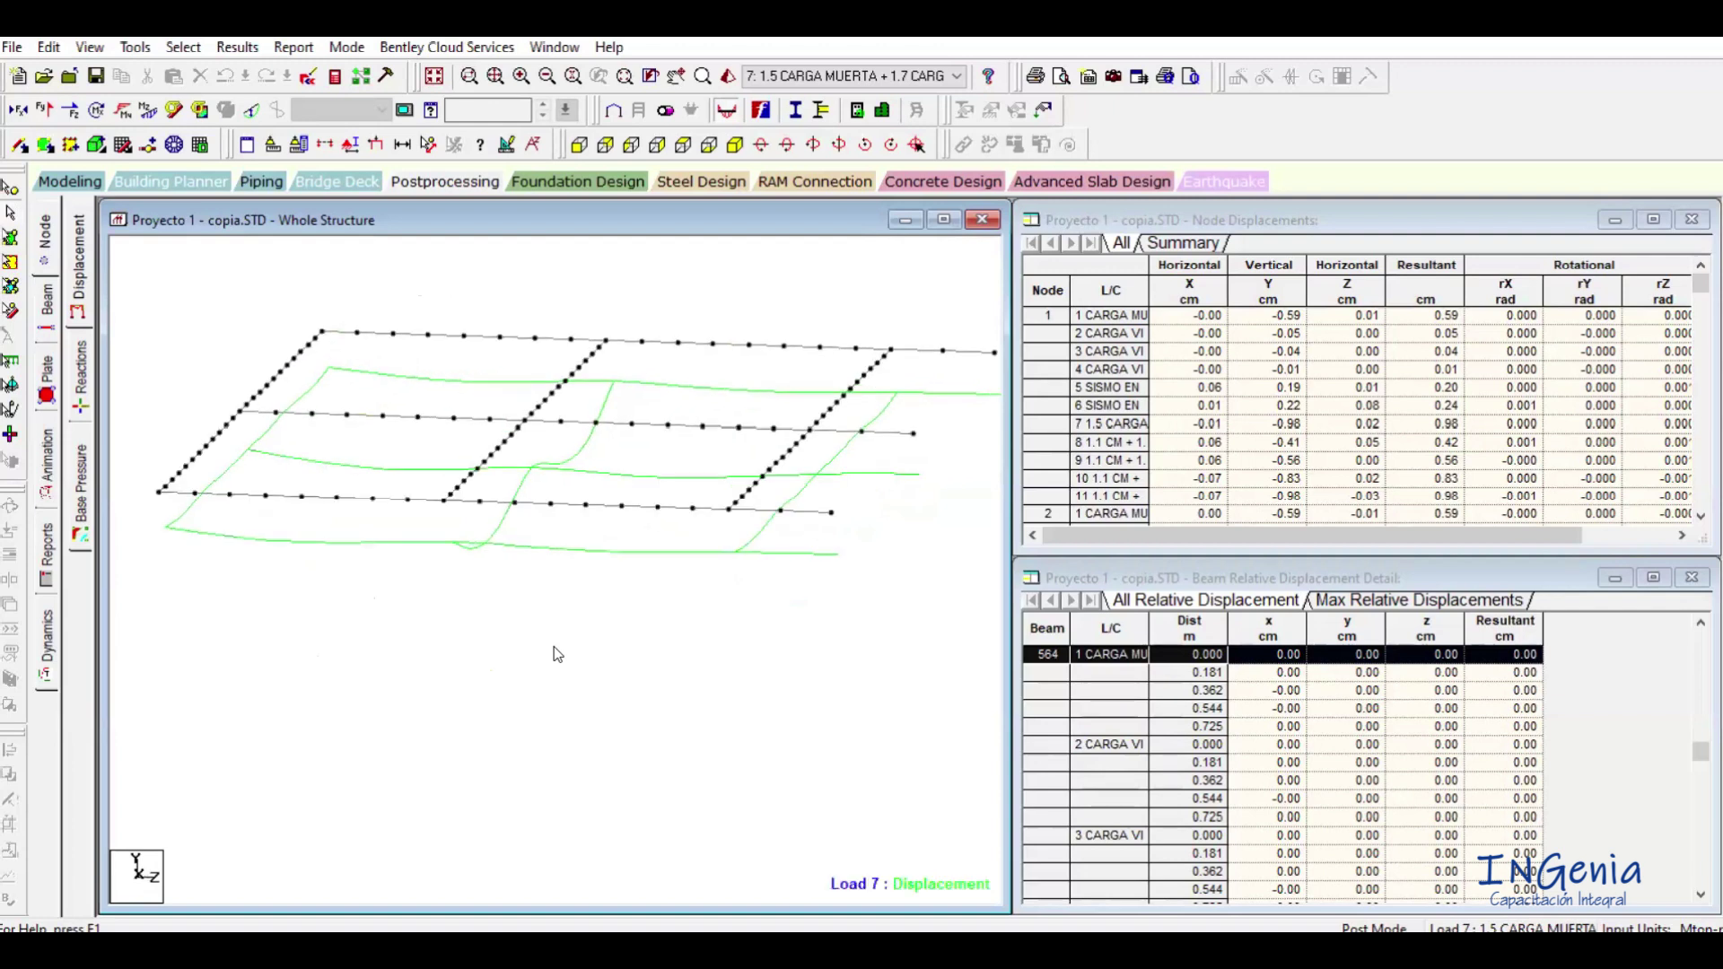
Examine the deflected shape of the isolated roof beams under load case 7 from several viewing angles.
{"action": "left_click_drag", "start_coordinate": [585, 667], "coordinate": [601, 708]}
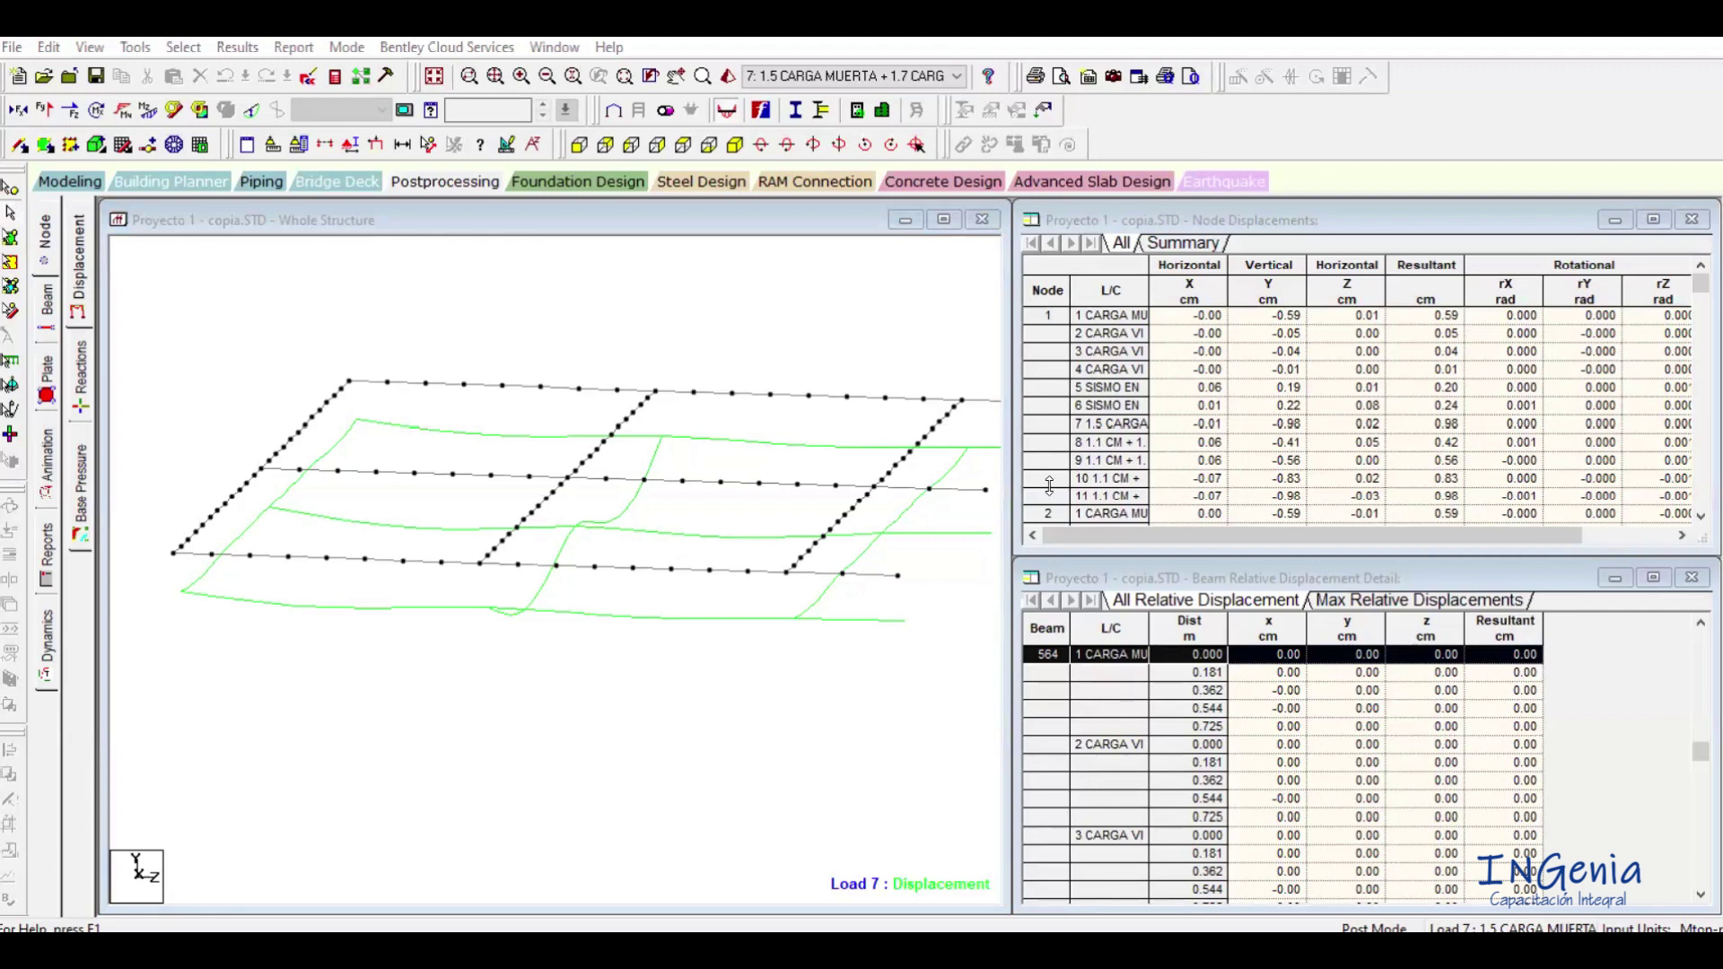
{"action": "left_click", "coordinate": [765, 650]}
{"action": "key", "text": "Left"}
{"action": "key", "text": "Left"}
{"action": "key", "text": "Down"}
{"action": "key", "text": "Down"}
{"action": "key", "text": "Down"}
{"action": "key", "text": "Left"}
{"action": "key", "text": "Up"}
{"action": "key", "text": "Up"}
{"action": "key", "text": "Right"}
{"action": "key", "text": "Right"}
{"action": "key", "text": "Right"}
{"action": "key", "text": "Right"}
{"action": "key", "text": "Right"}
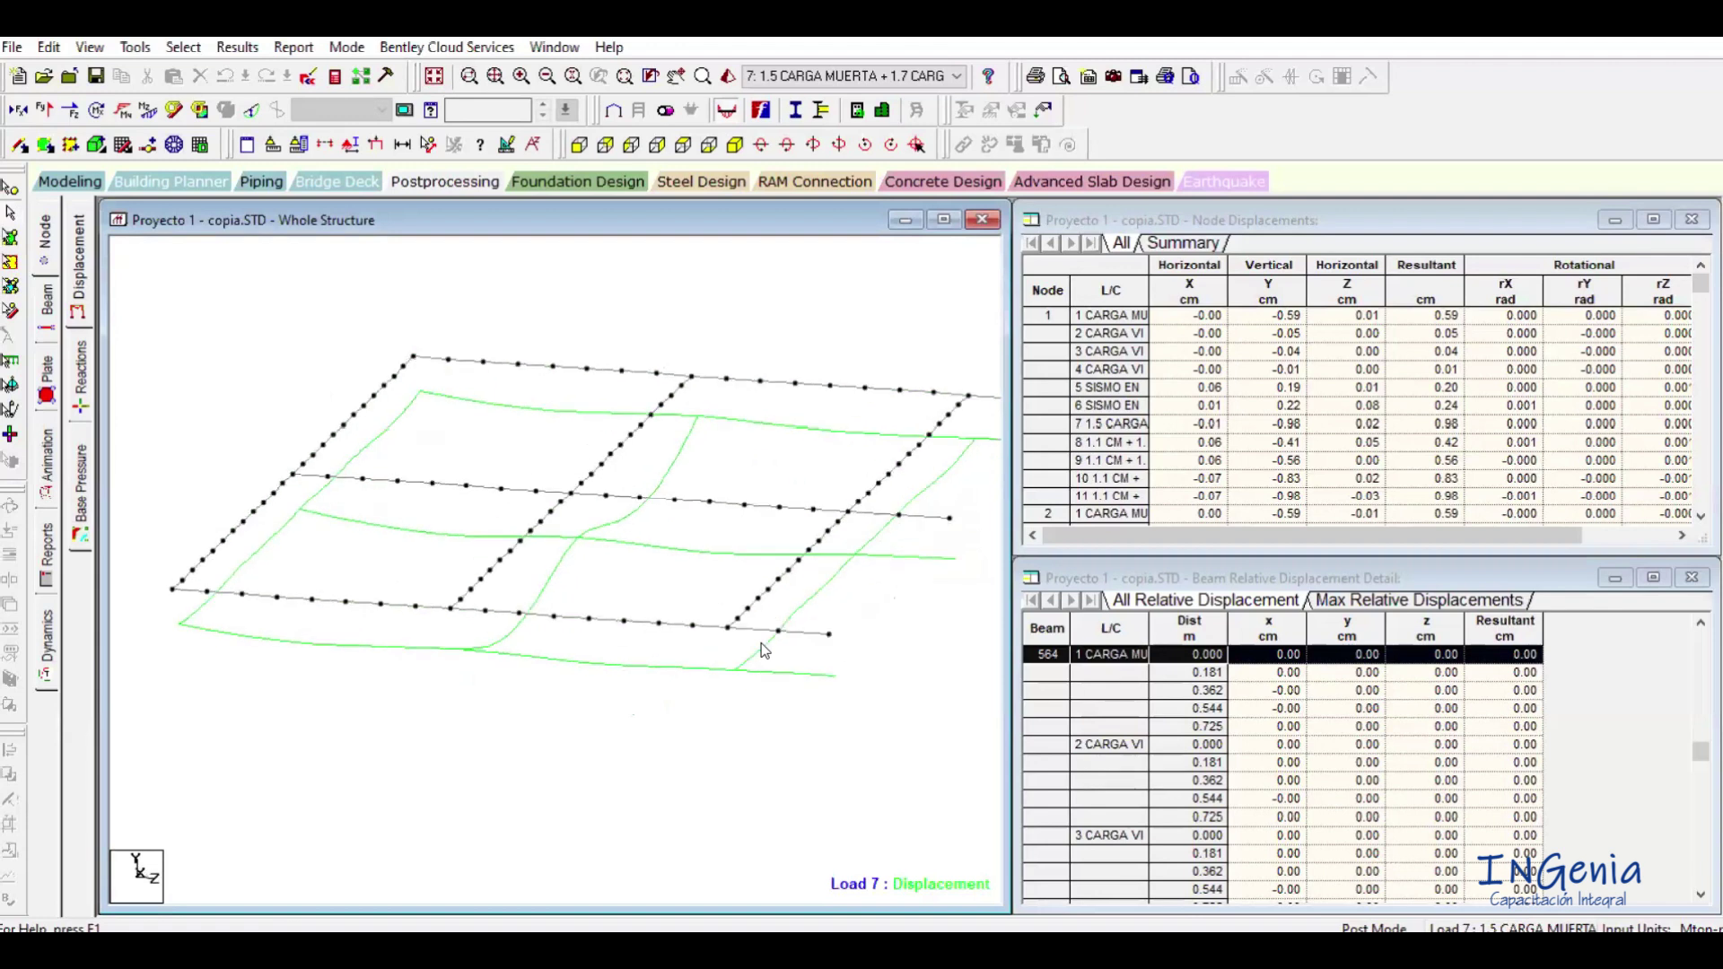
Select all nodes along the middle transverse roof beam in a side-aligned view and return to a three-dimensional view.
{"action": "key", "text": "Up"}
{"action": "key", "text": "Up"}
{"action": "key", "text": "Up"}
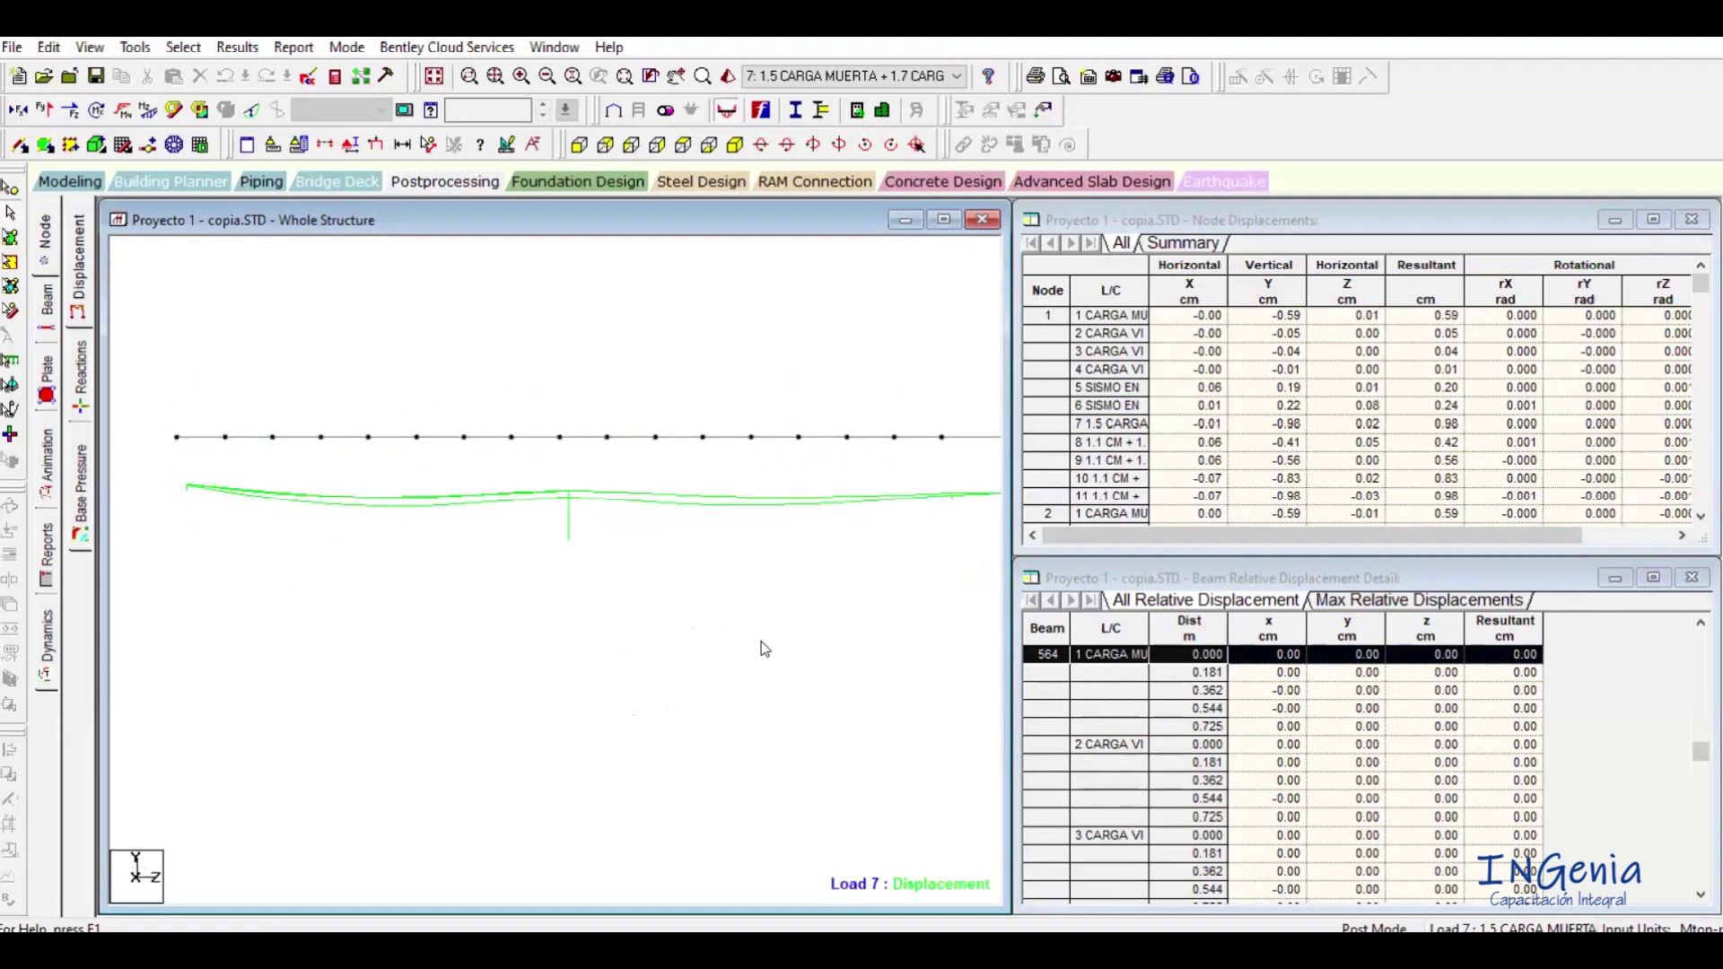
{"action": "left_click", "coordinate": [13, 211]}
{"action": "left_click", "coordinate": [562, 436]}
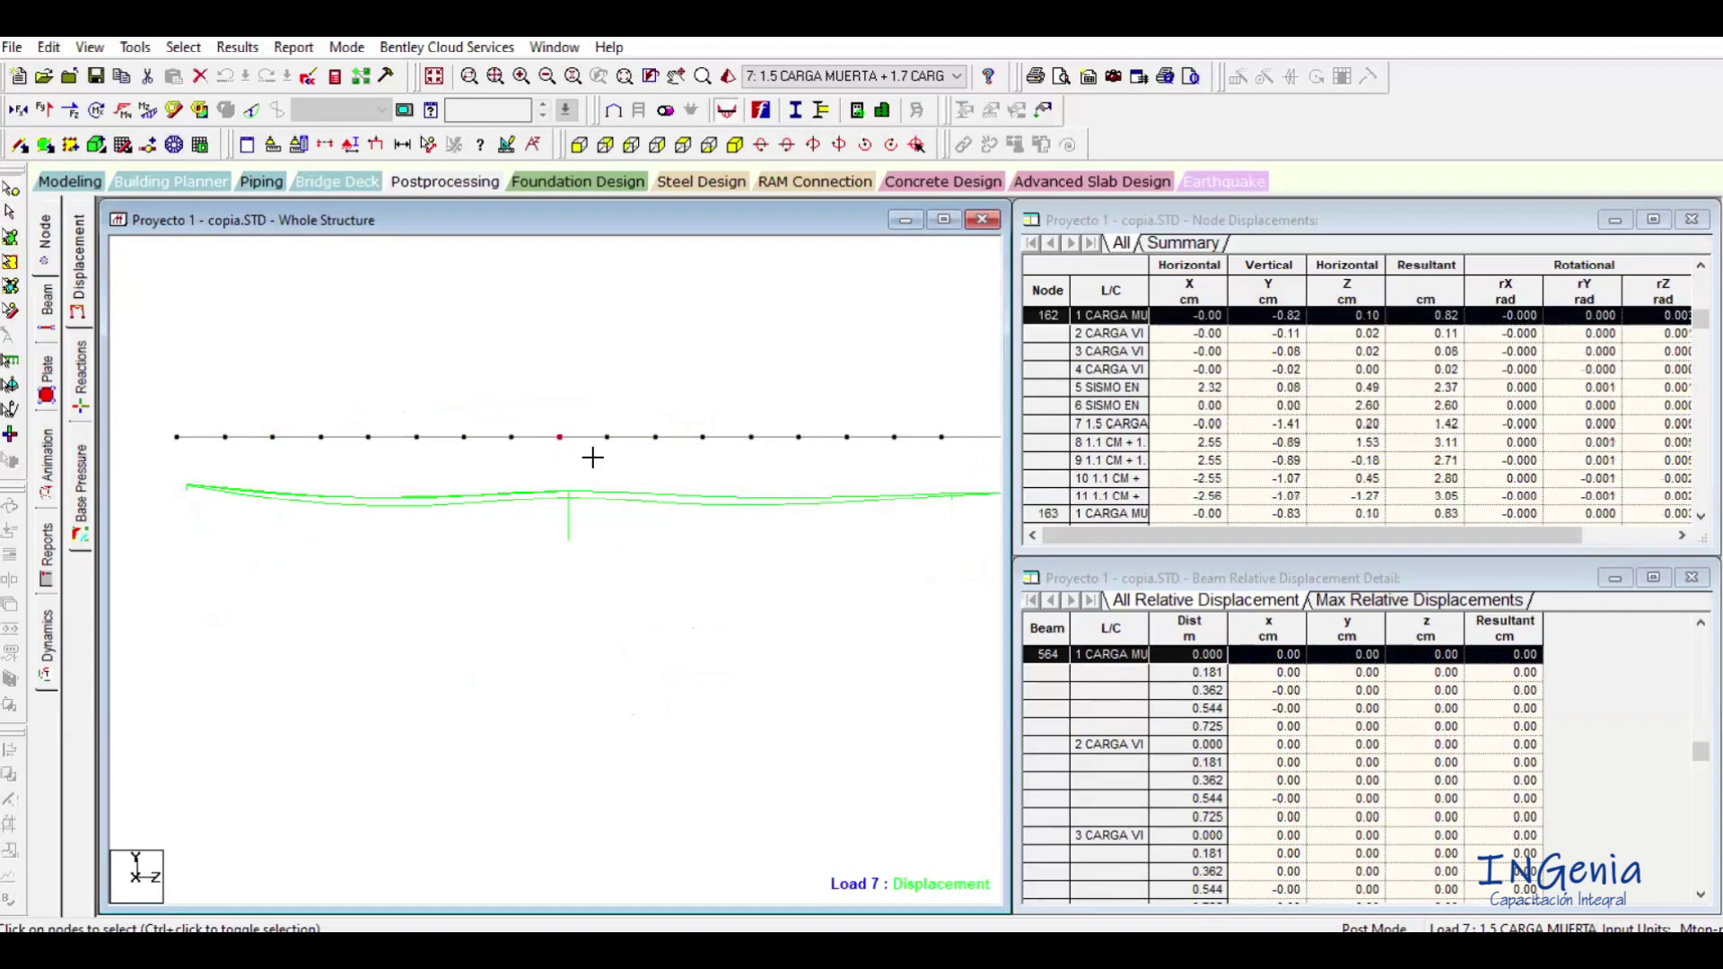
{"action": "key", "text": "Left"}
{"action": "key", "text": "Left"}
{"action": "key", "text": "Down"}
{"action": "key", "text": "Down"}
{"action": "key", "text": "Down"}
{"action": "key", "text": "Left"}
{"action": "key", "text": "Left"}
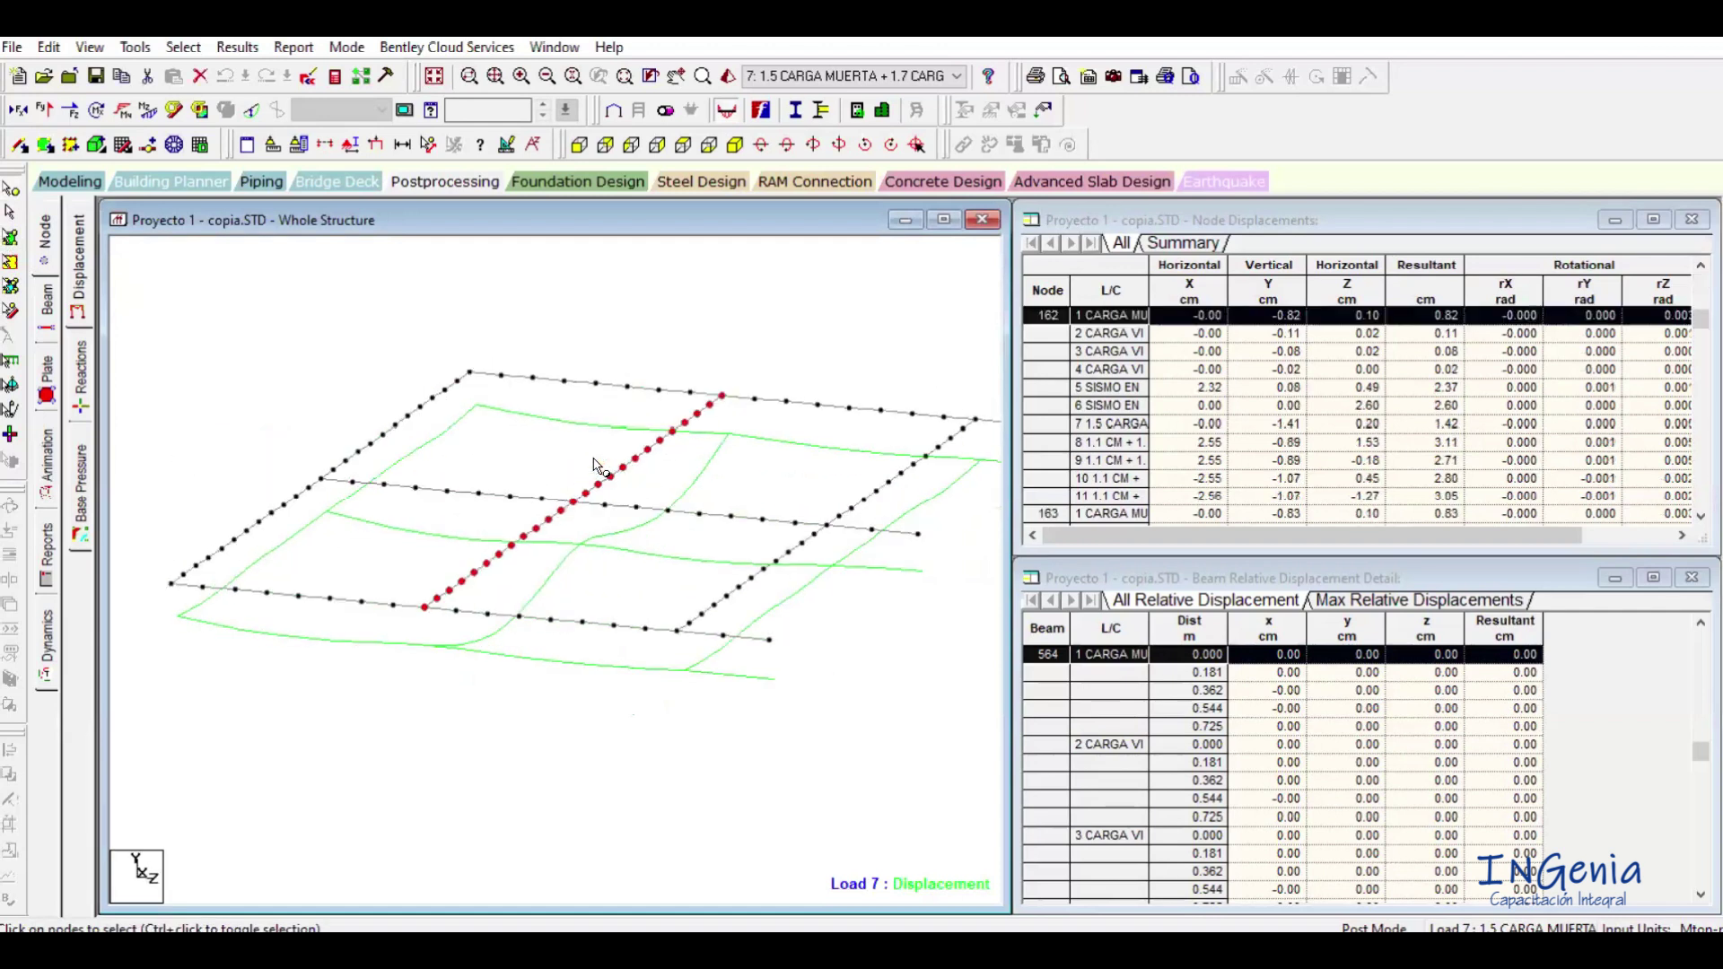
{"action": "key", "text": "Up"}
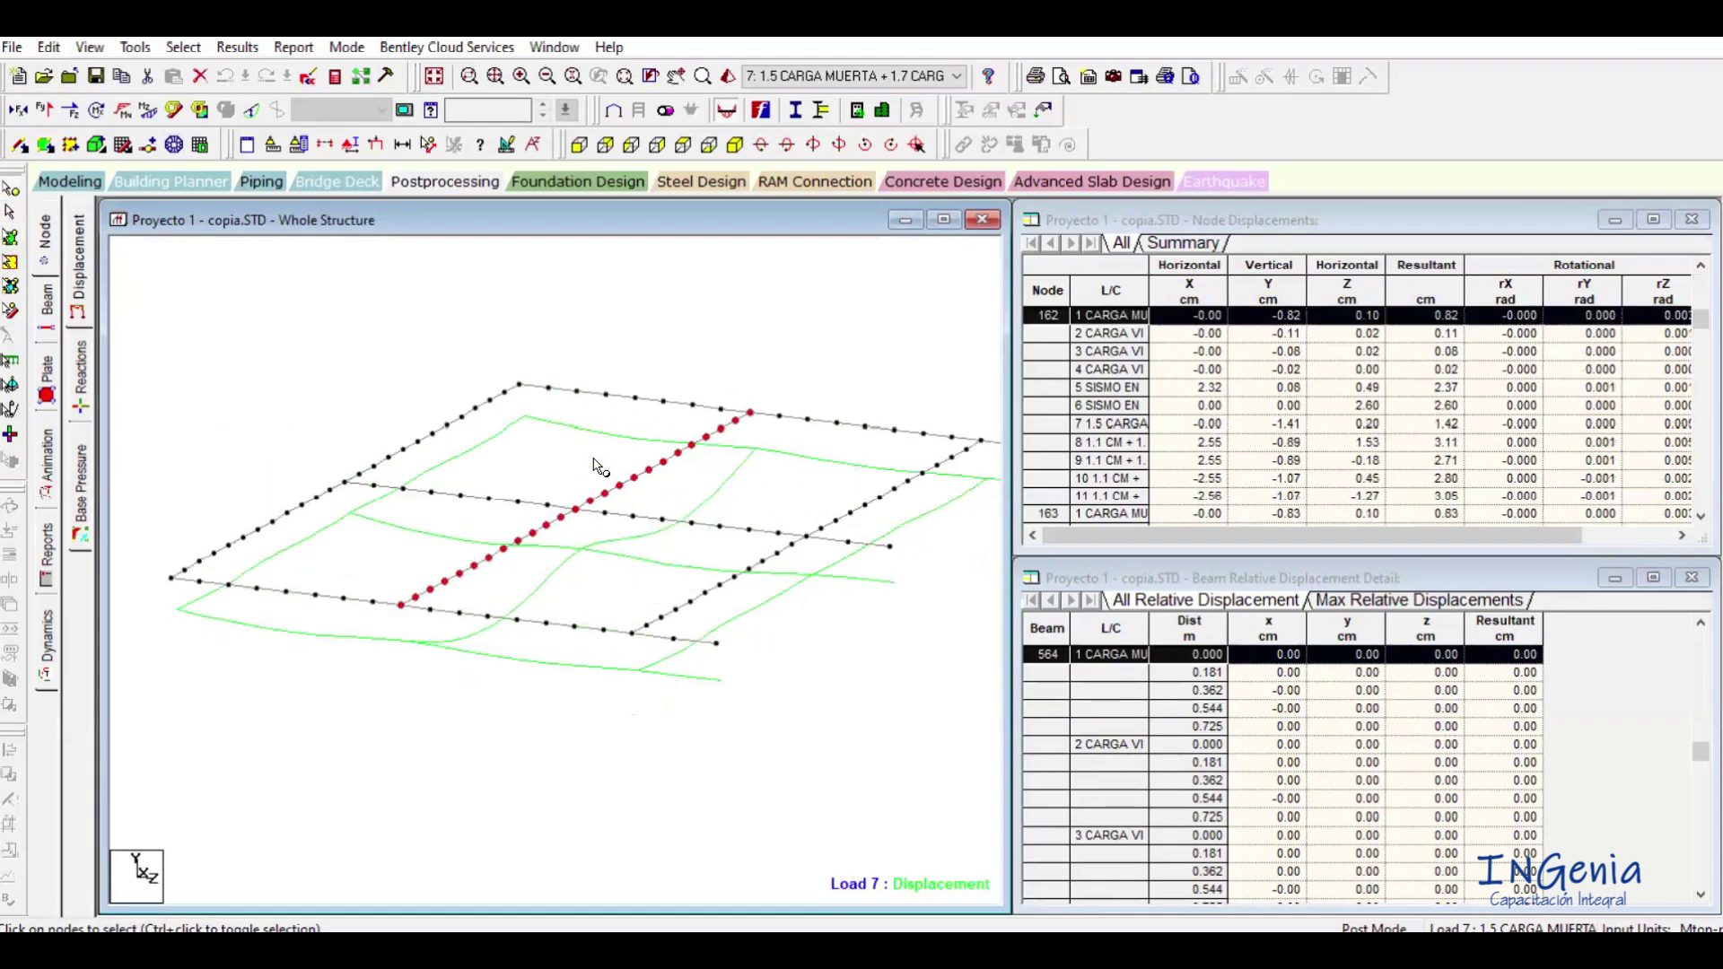
{"action": "scroll", "coordinate": [497, 462], "scroll_direction": "up", "scroll_amount": 1}
{"action": "scroll", "coordinate": [515, 535], "scroll_direction": "up", "scroll_amount": 1}
{"action": "middle_click_drag", "start_coordinate": [589, 591], "coordinate": [572, 648]}
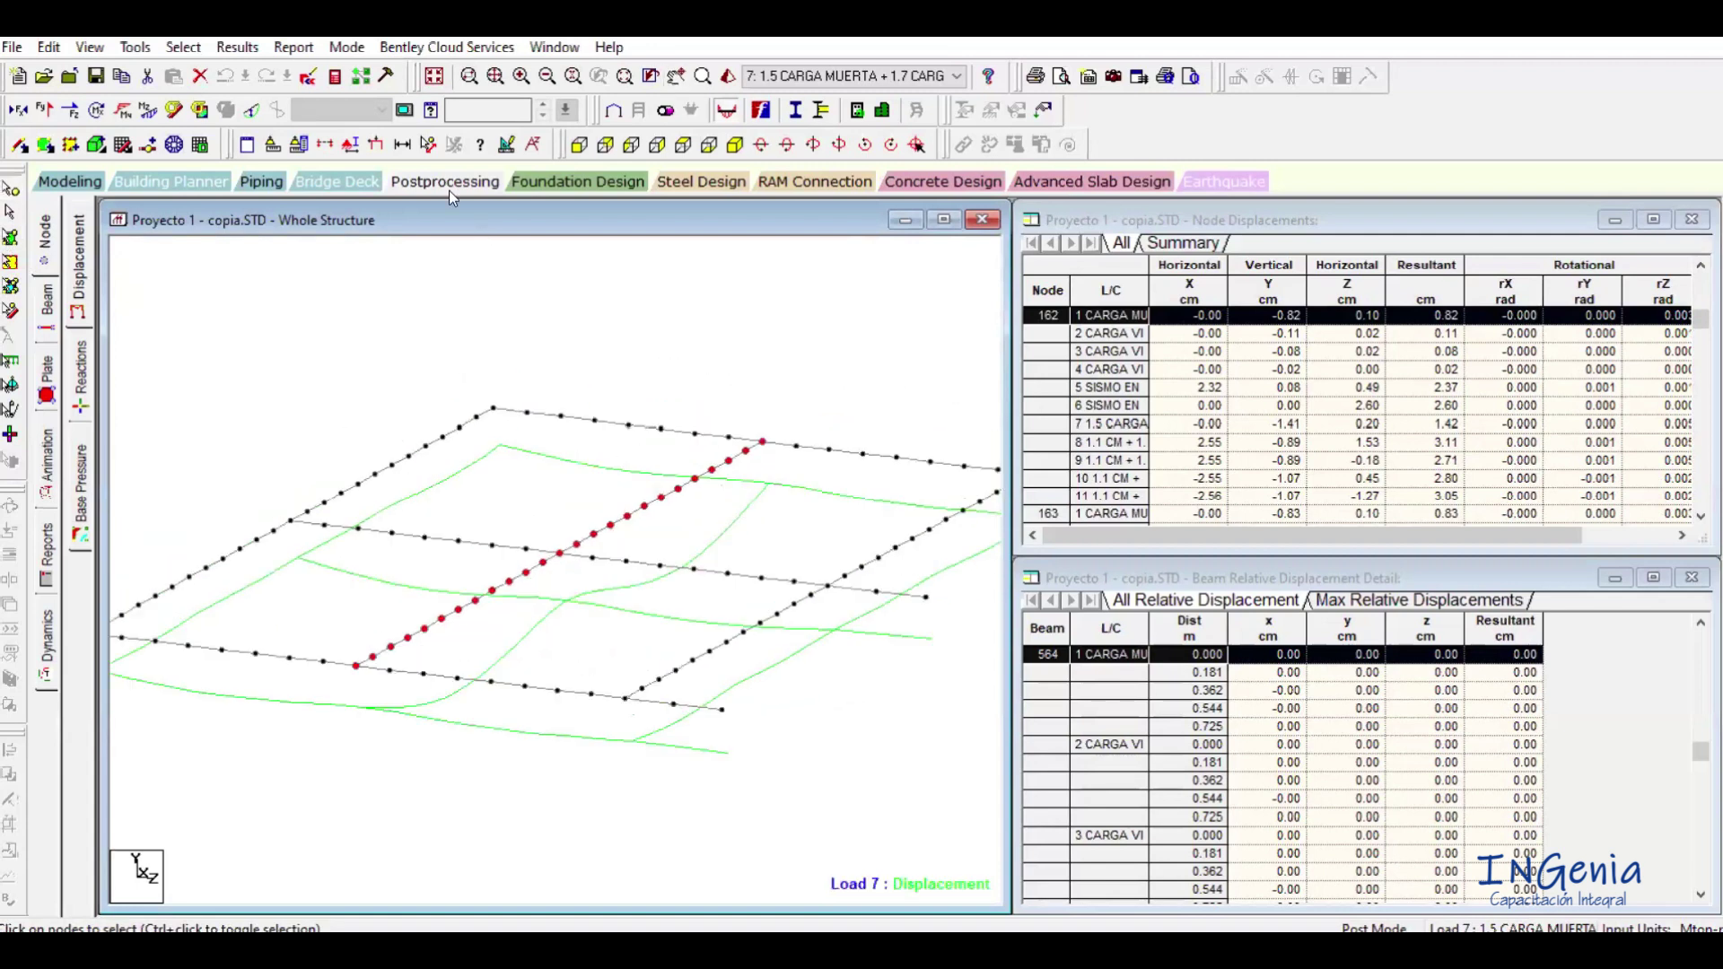
Generate a Node Displacement report sorted by Y-Translational absolute values from high to low, including only load cases 7 to 11.
{"action": "left_click", "coordinate": [295, 48]}
{"action": "left_click", "coordinate": [332, 105]}
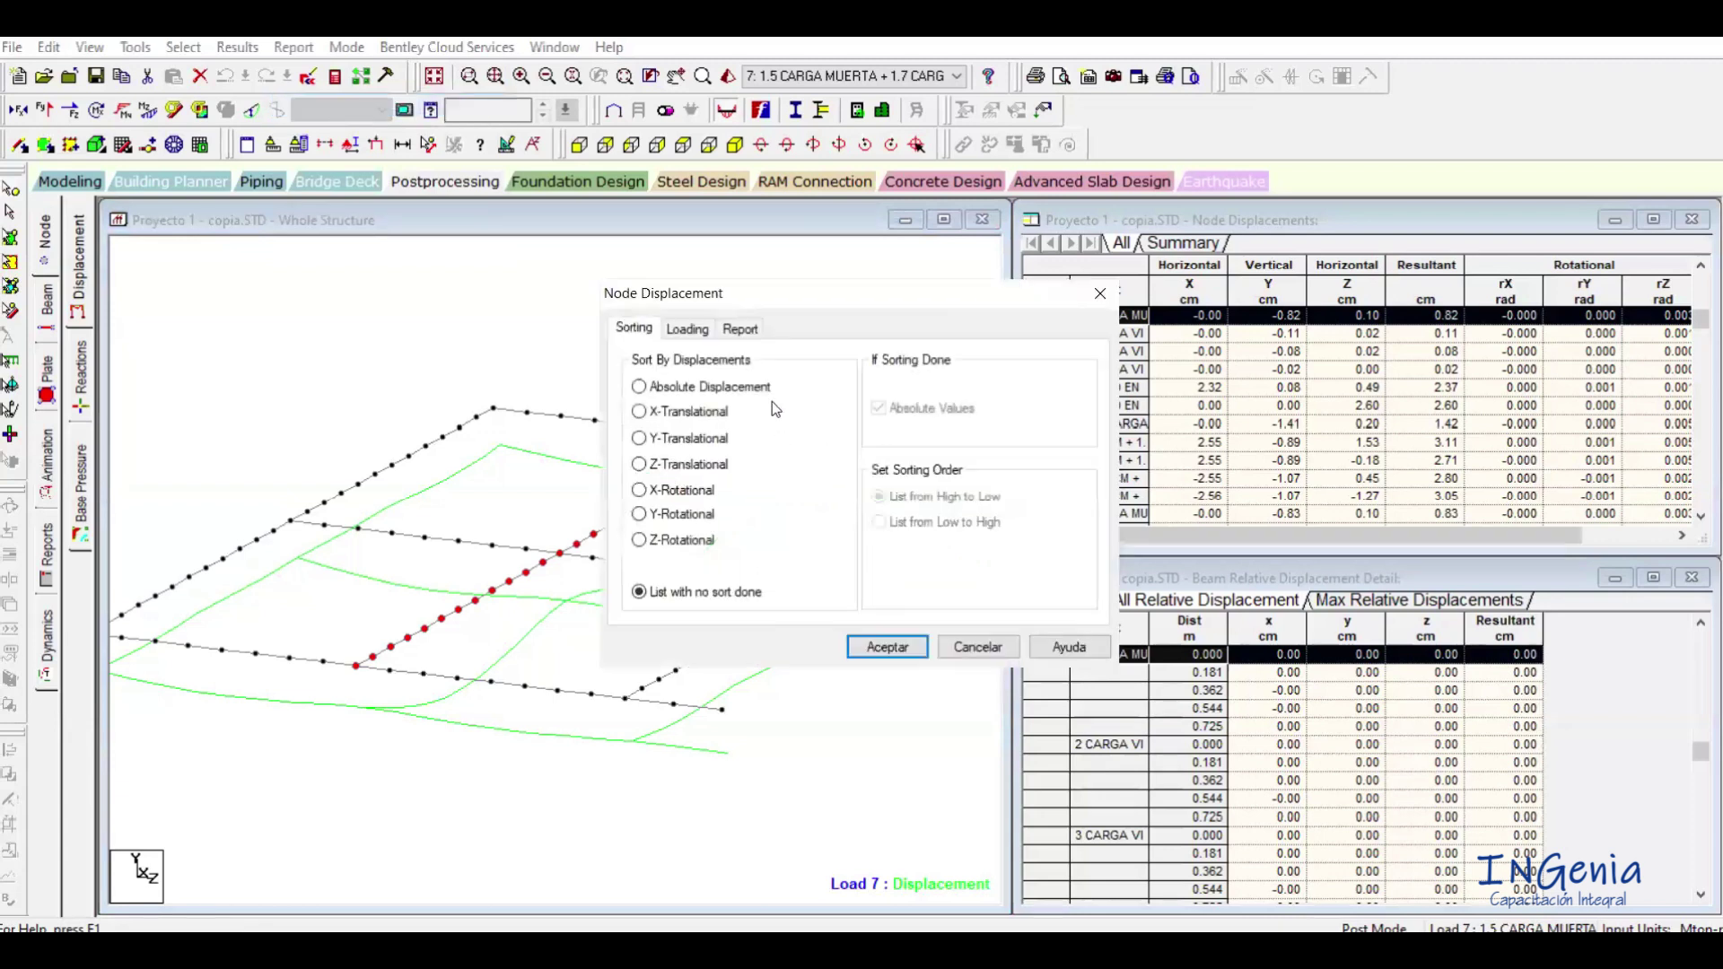
{"action": "left_click", "coordinate": [703, 440]}
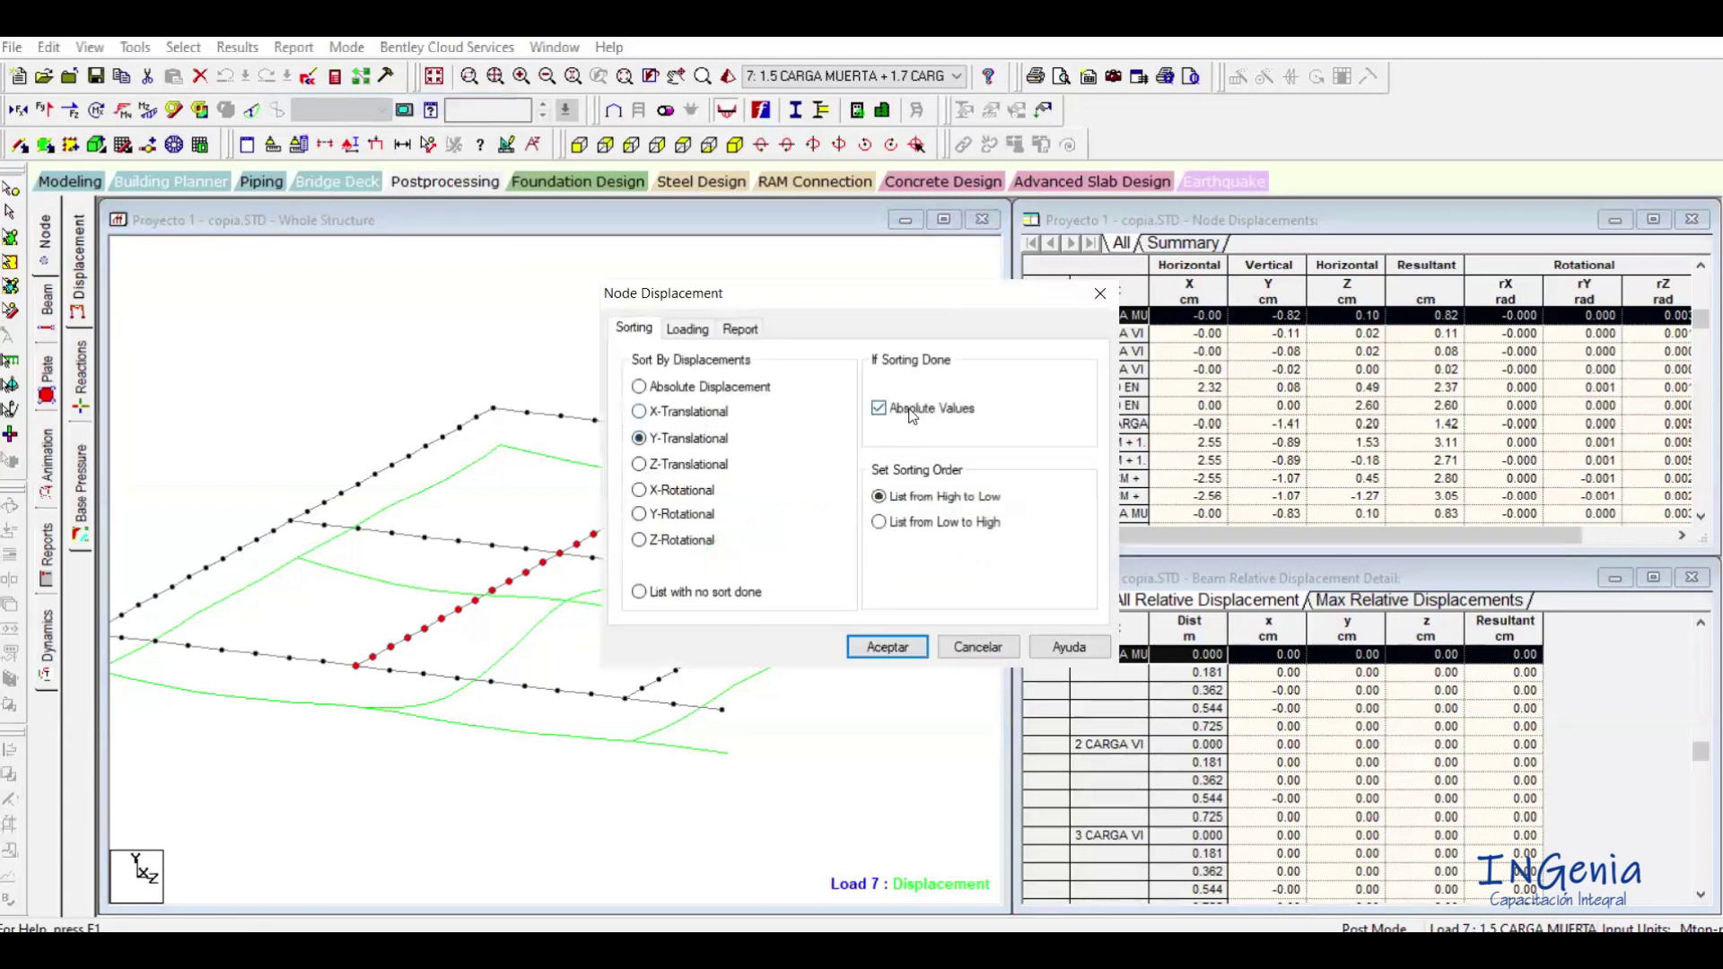
{"action": "left_click", "coordinate": [688, 330]}
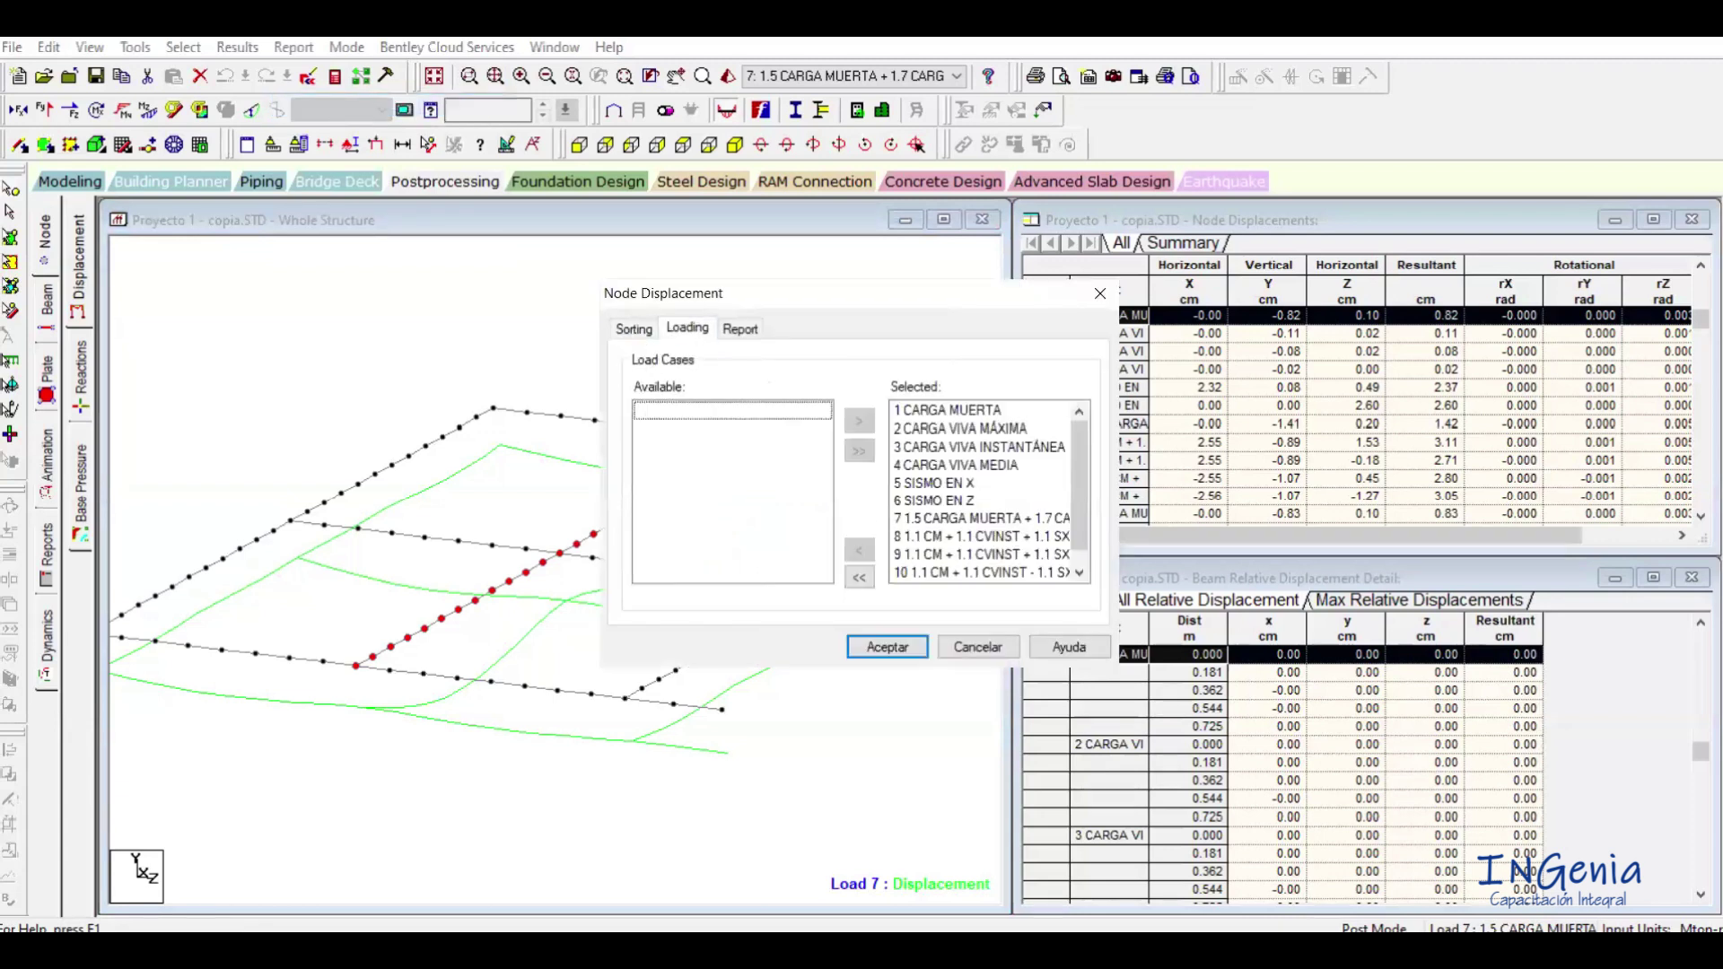
{"action": "left_click", "coordinate": [859, 578]}
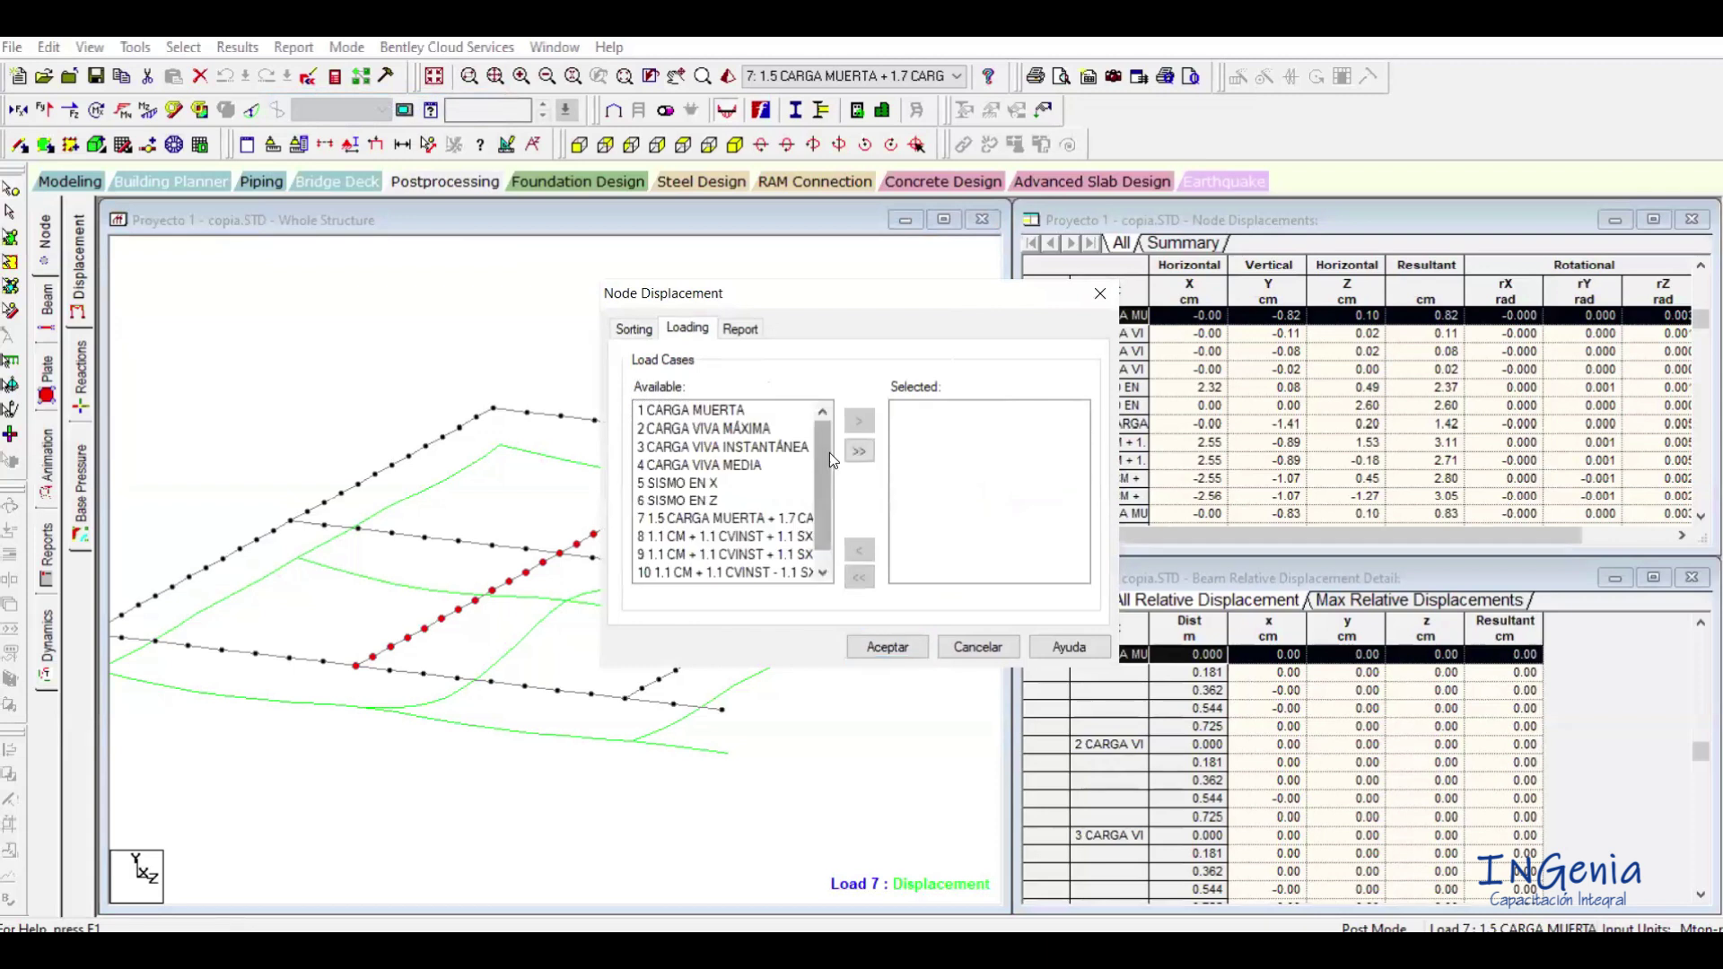
{"action": "left_click_drag", "start_coordinate": [747, 520], "coordinate": [789, 582]}
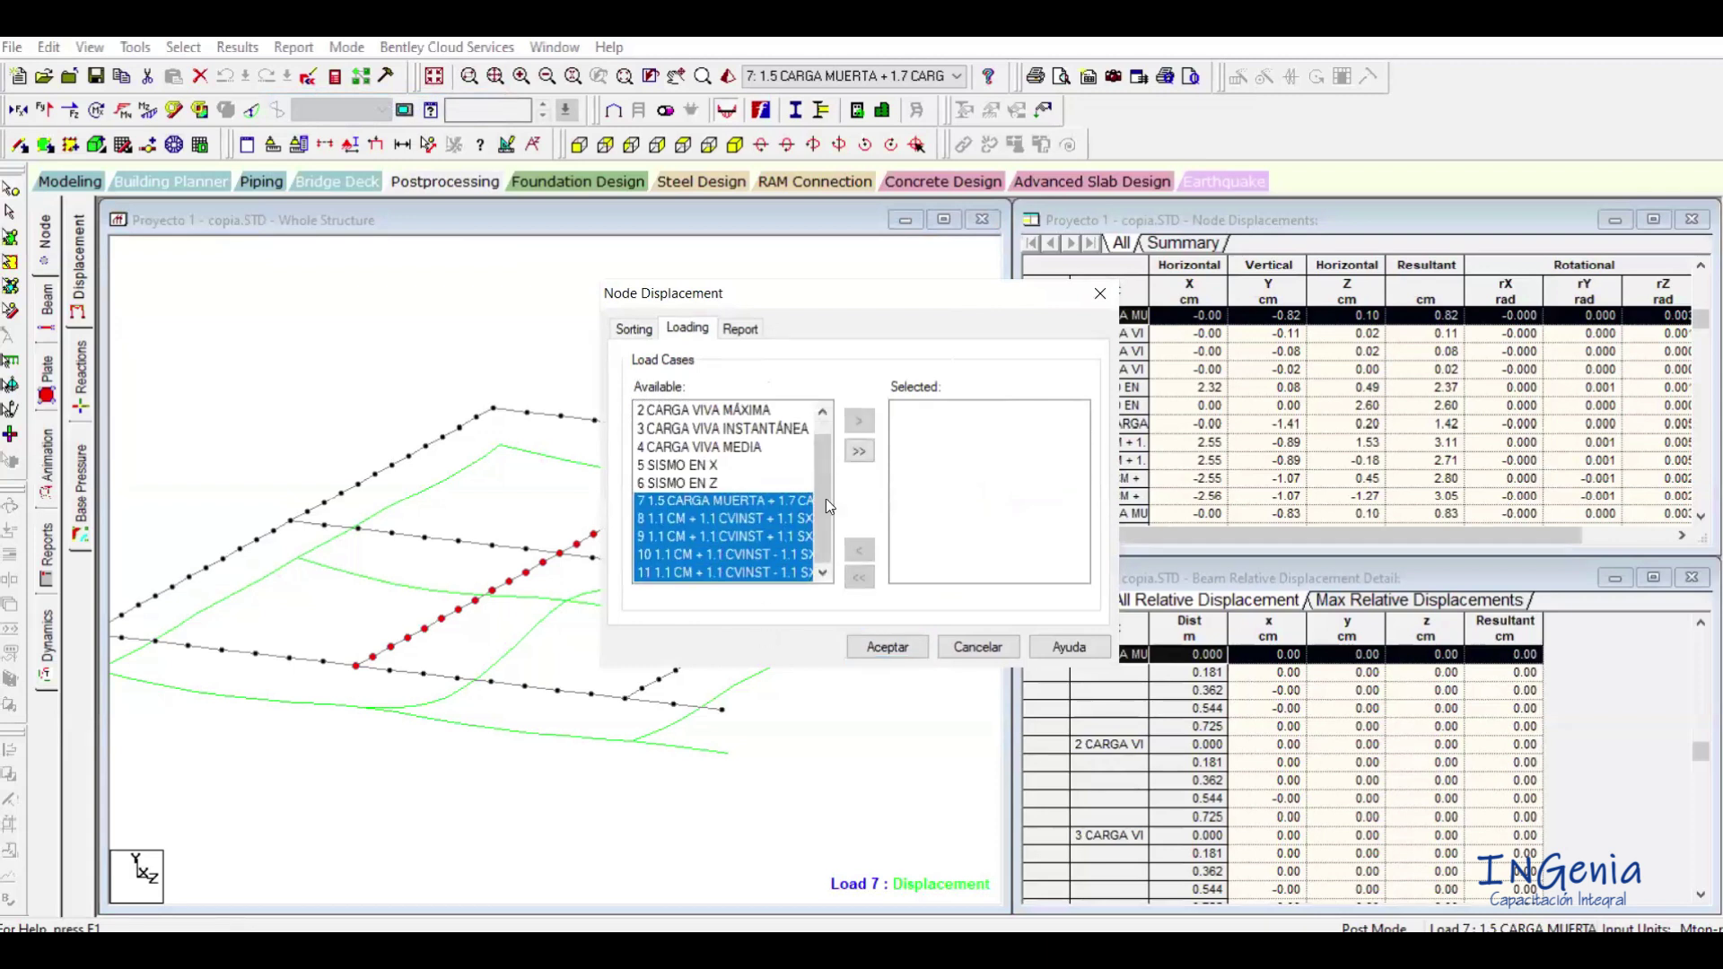
{"action": "left_click", "coordinate": [859, 424]}
{"action": "left_click", "coordinate": [887, 647]}
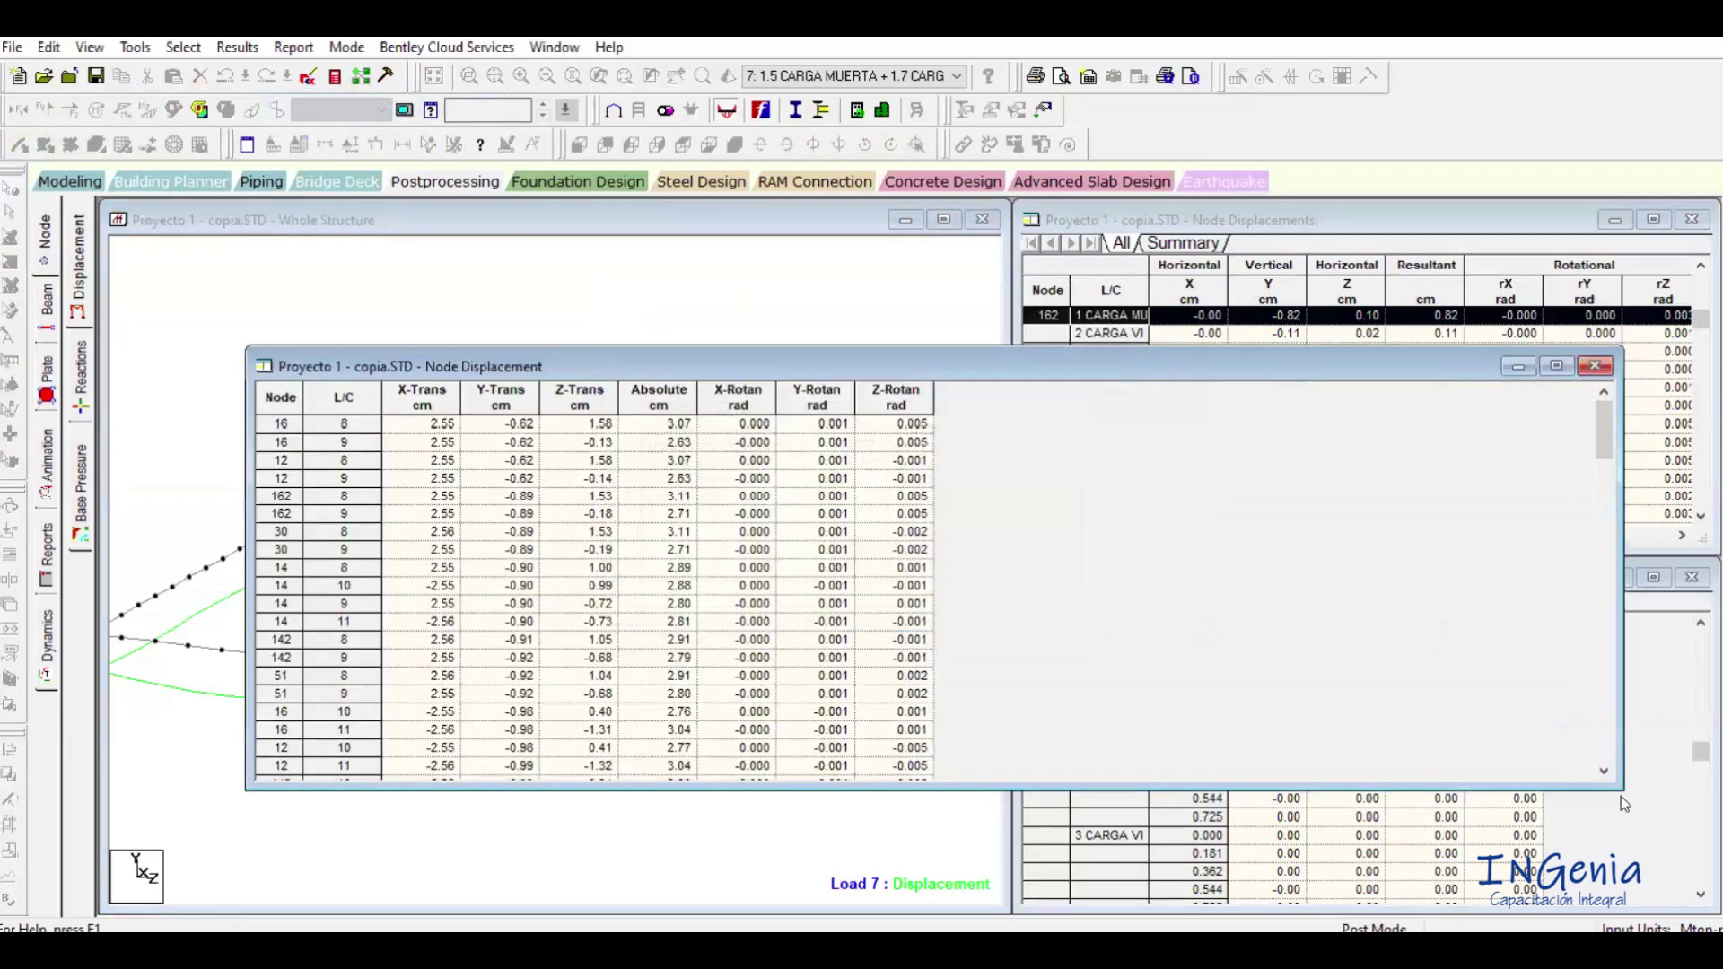
Shrink the Node Displacement report, place it clear of the beam view and bring its Y-Trans column into view.
{"action": "left_click_drag", "start_coordinate": [1616, 789], "coordinate": [492, 650]}
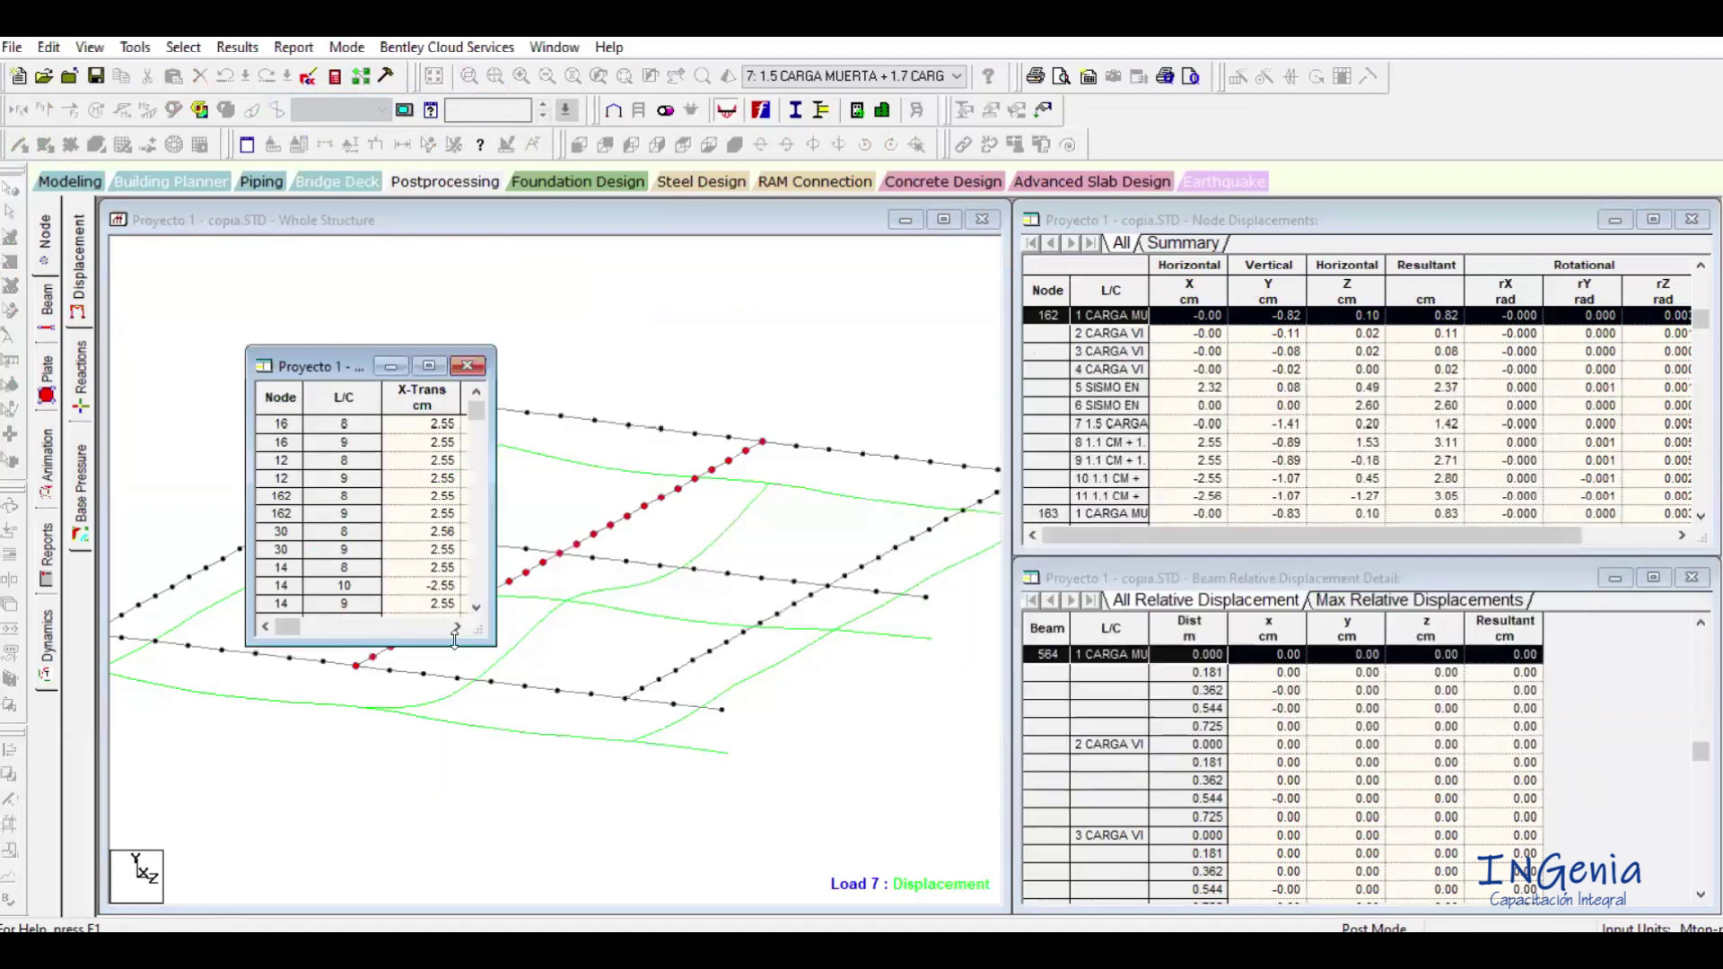
{"action": "left_click_drag", "start_coordinate": [369, 370], "coordinate": [1103, 353]}
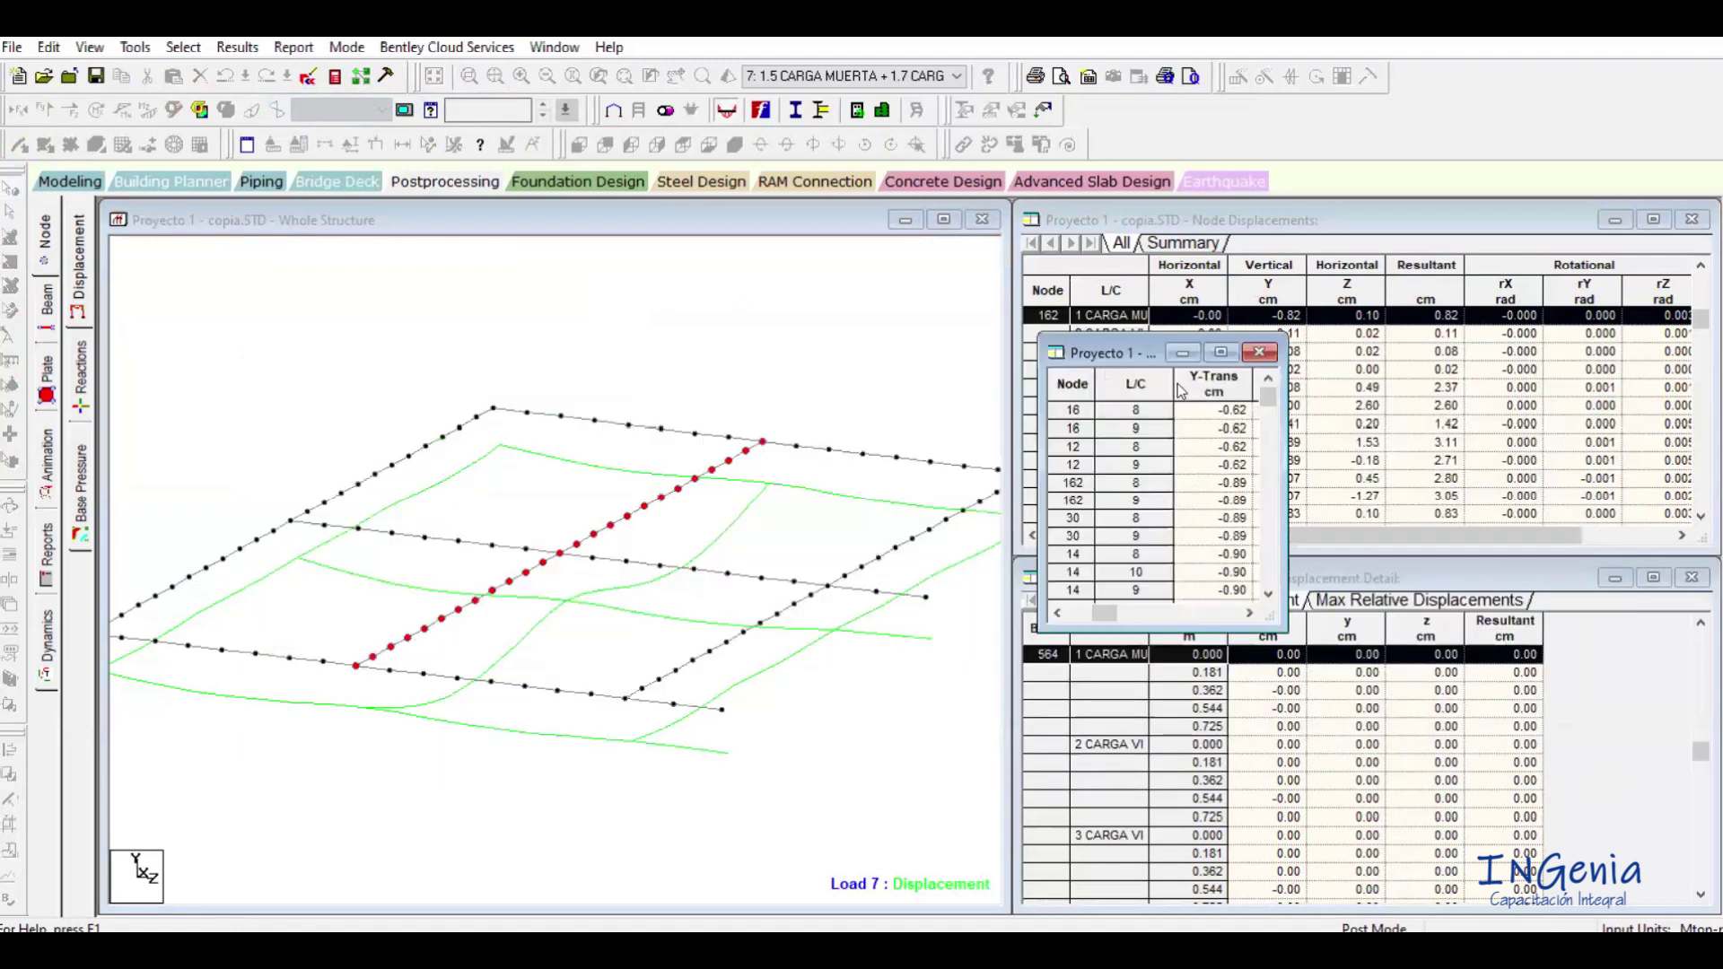
{"action": "left_click_drag", "start_coordinate": [1273, 517], "coordinate": [1268, 391]}
Highlight the report's first rows for nodes 16, 12, 162, 30 and 14 to locate them along the middle beam.
{"action": "left_click", "coordinate": [1076, 414]}
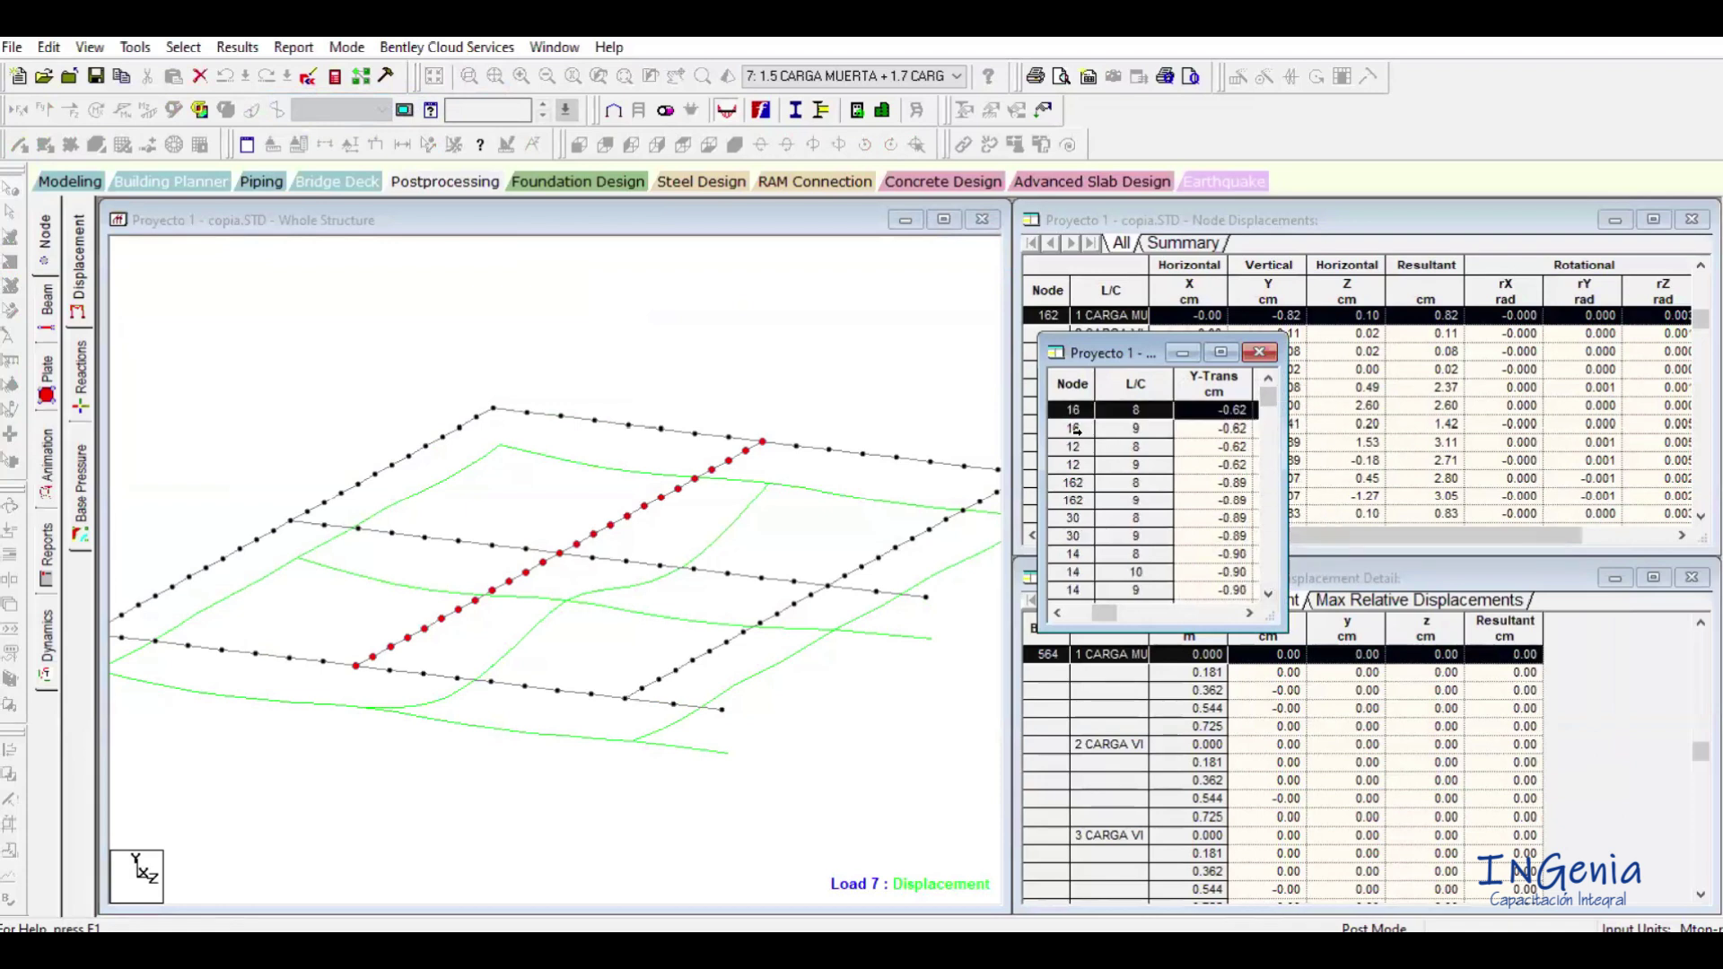
{"action": "left_click_drag", "start_coordinate": [1077, 431], "coordinate": [1075, 498]}
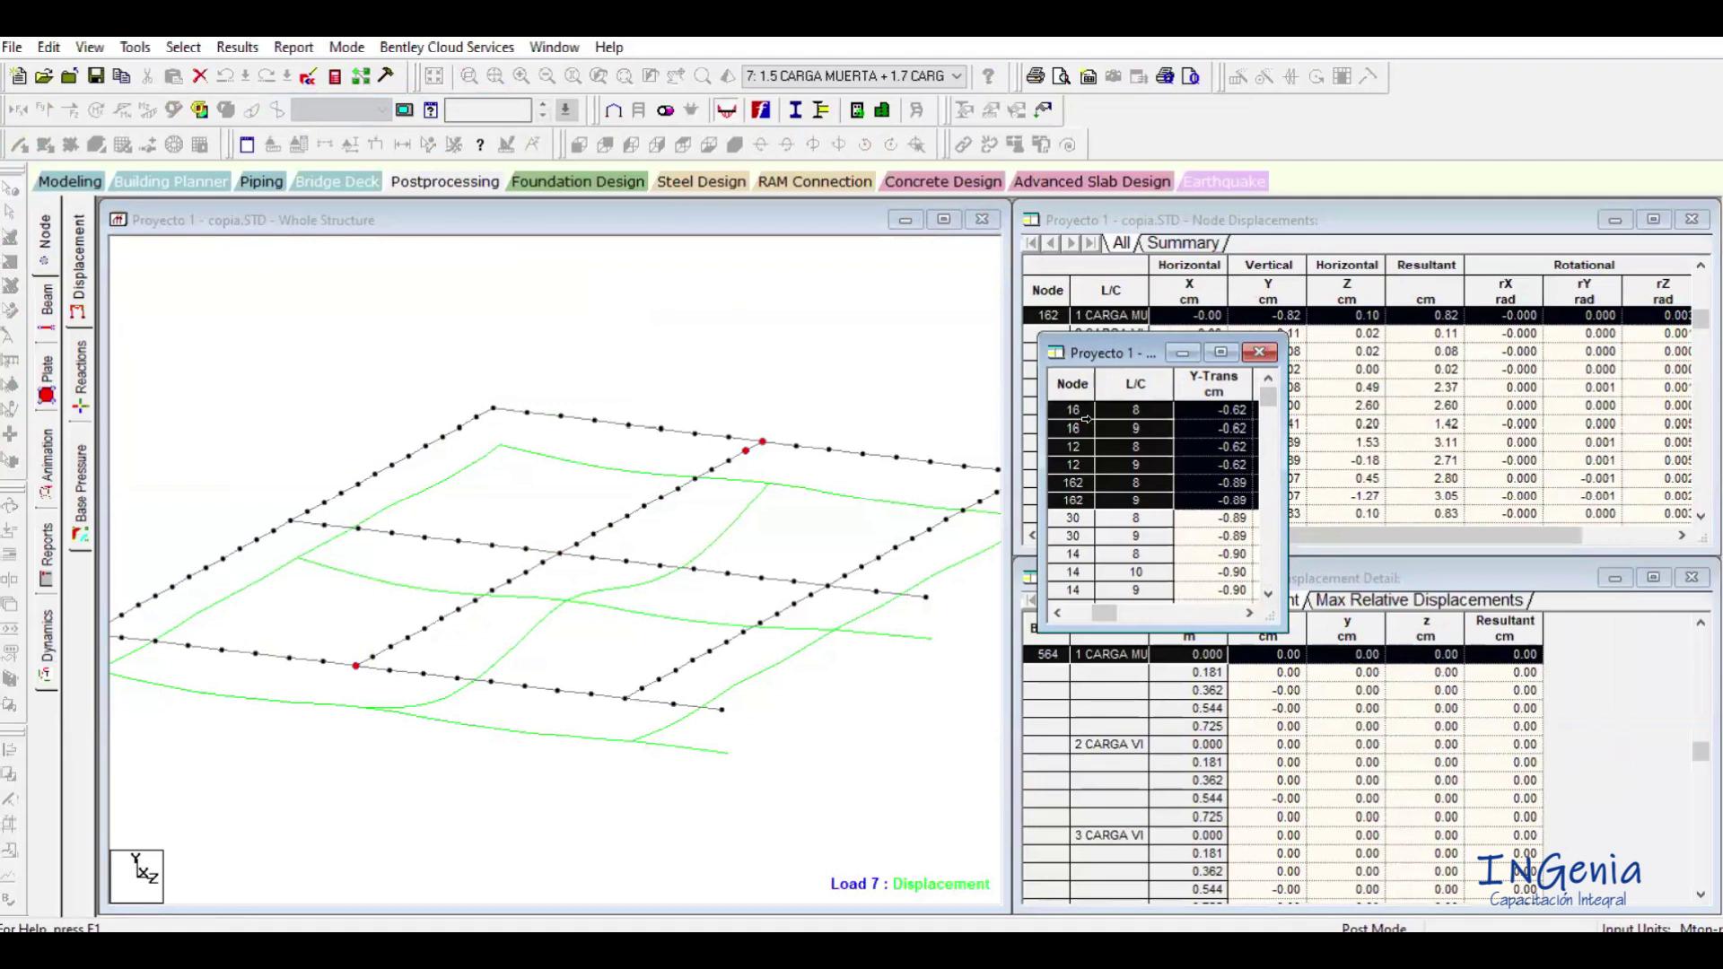
{"action": "left_click_drag", "start_coordinate": [1080, 411], "coordinate": [1070, 547]}
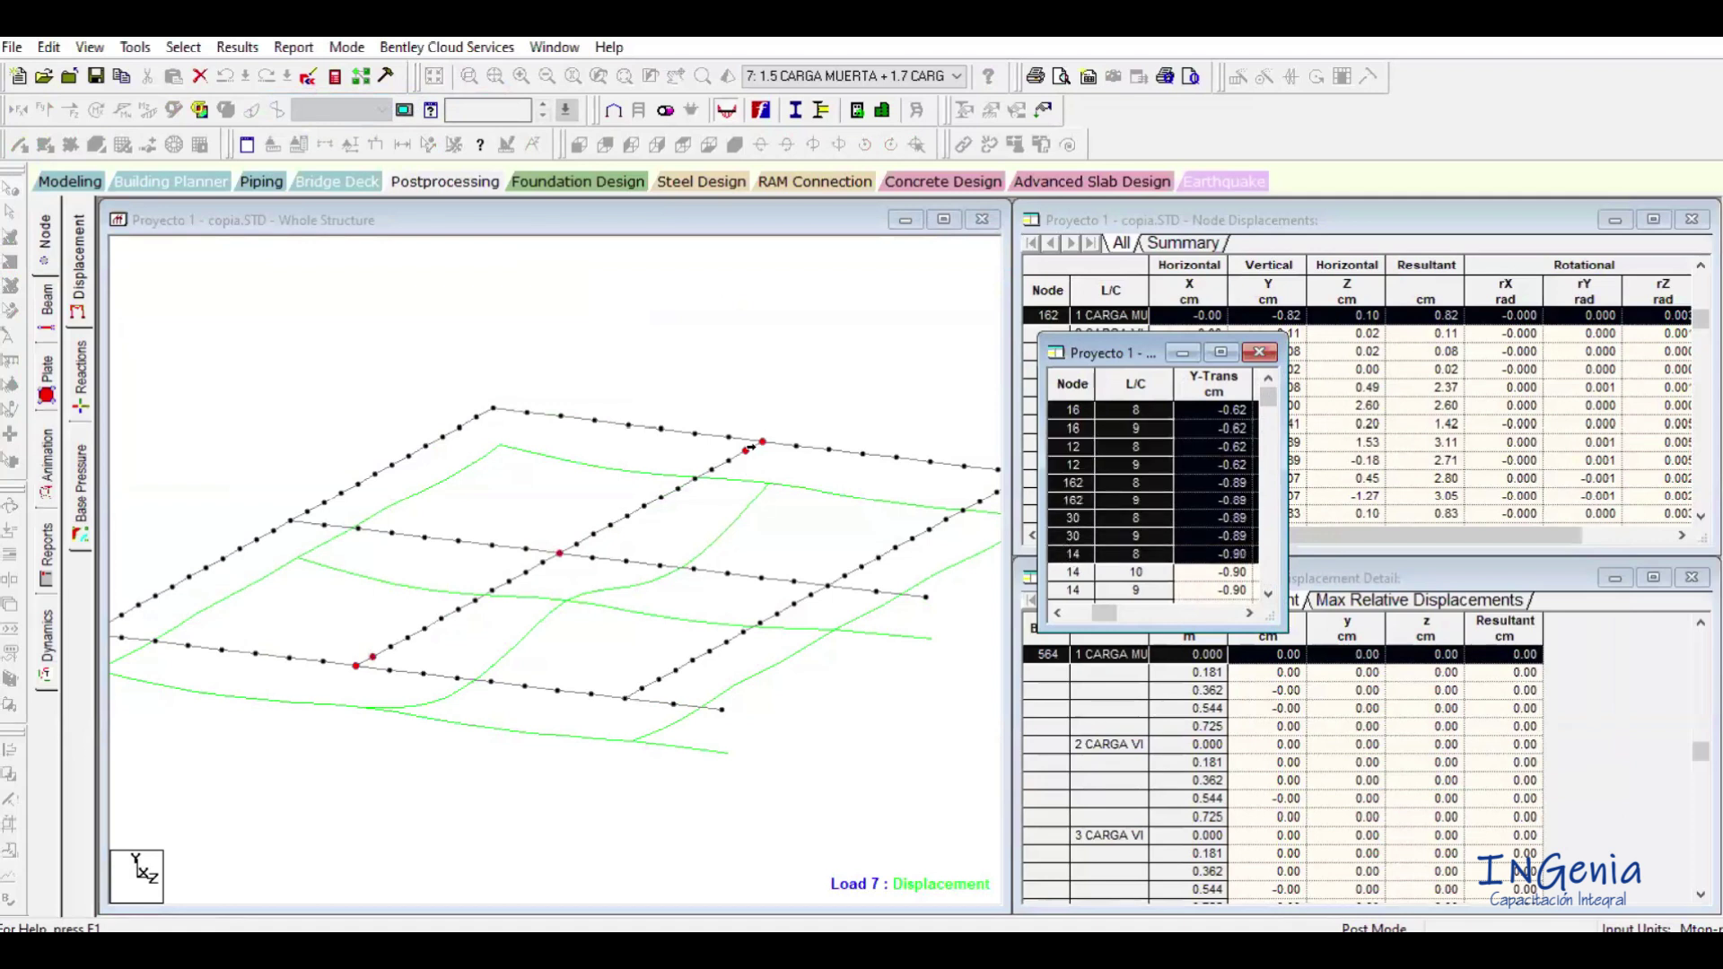
{"action": "left_click", "coordinate": [372, 656], "text": "ctrl"}
{"action": "left_click", "coordinate": [1088, 557]}
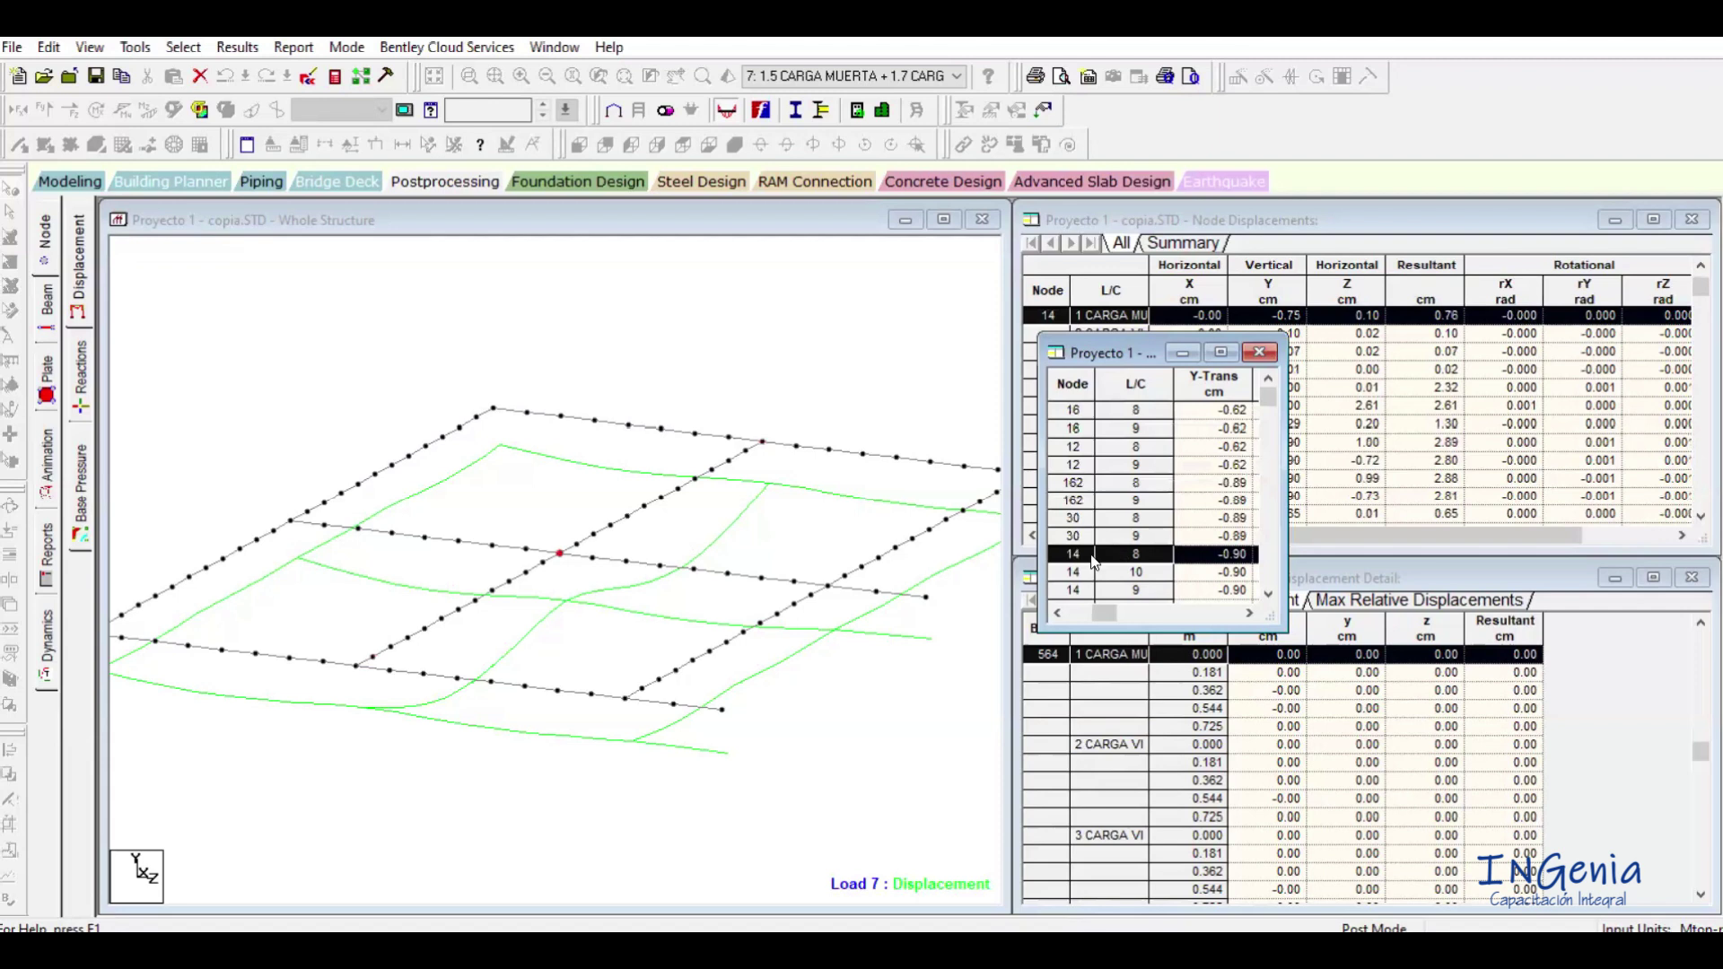
{"action": "left_click", "coordinate": [1081, 411]}
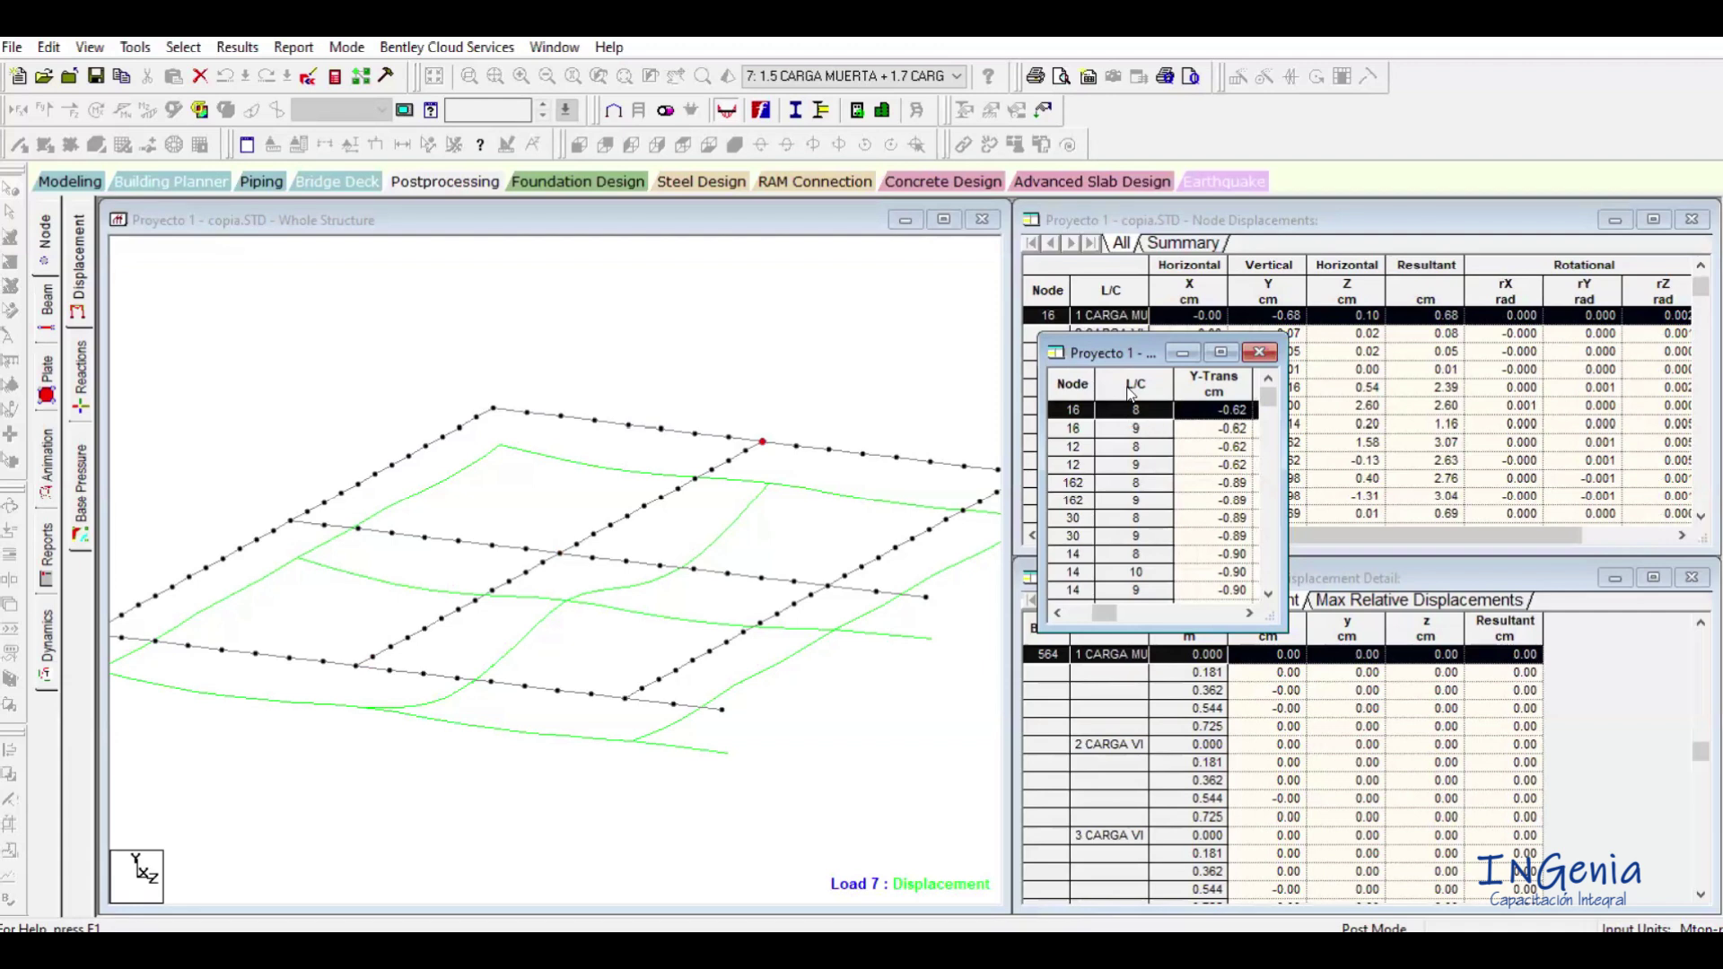
{"action": "left_click_drag", "start_coordinate": [1088, 409], "coordinate": [1090, 538]}
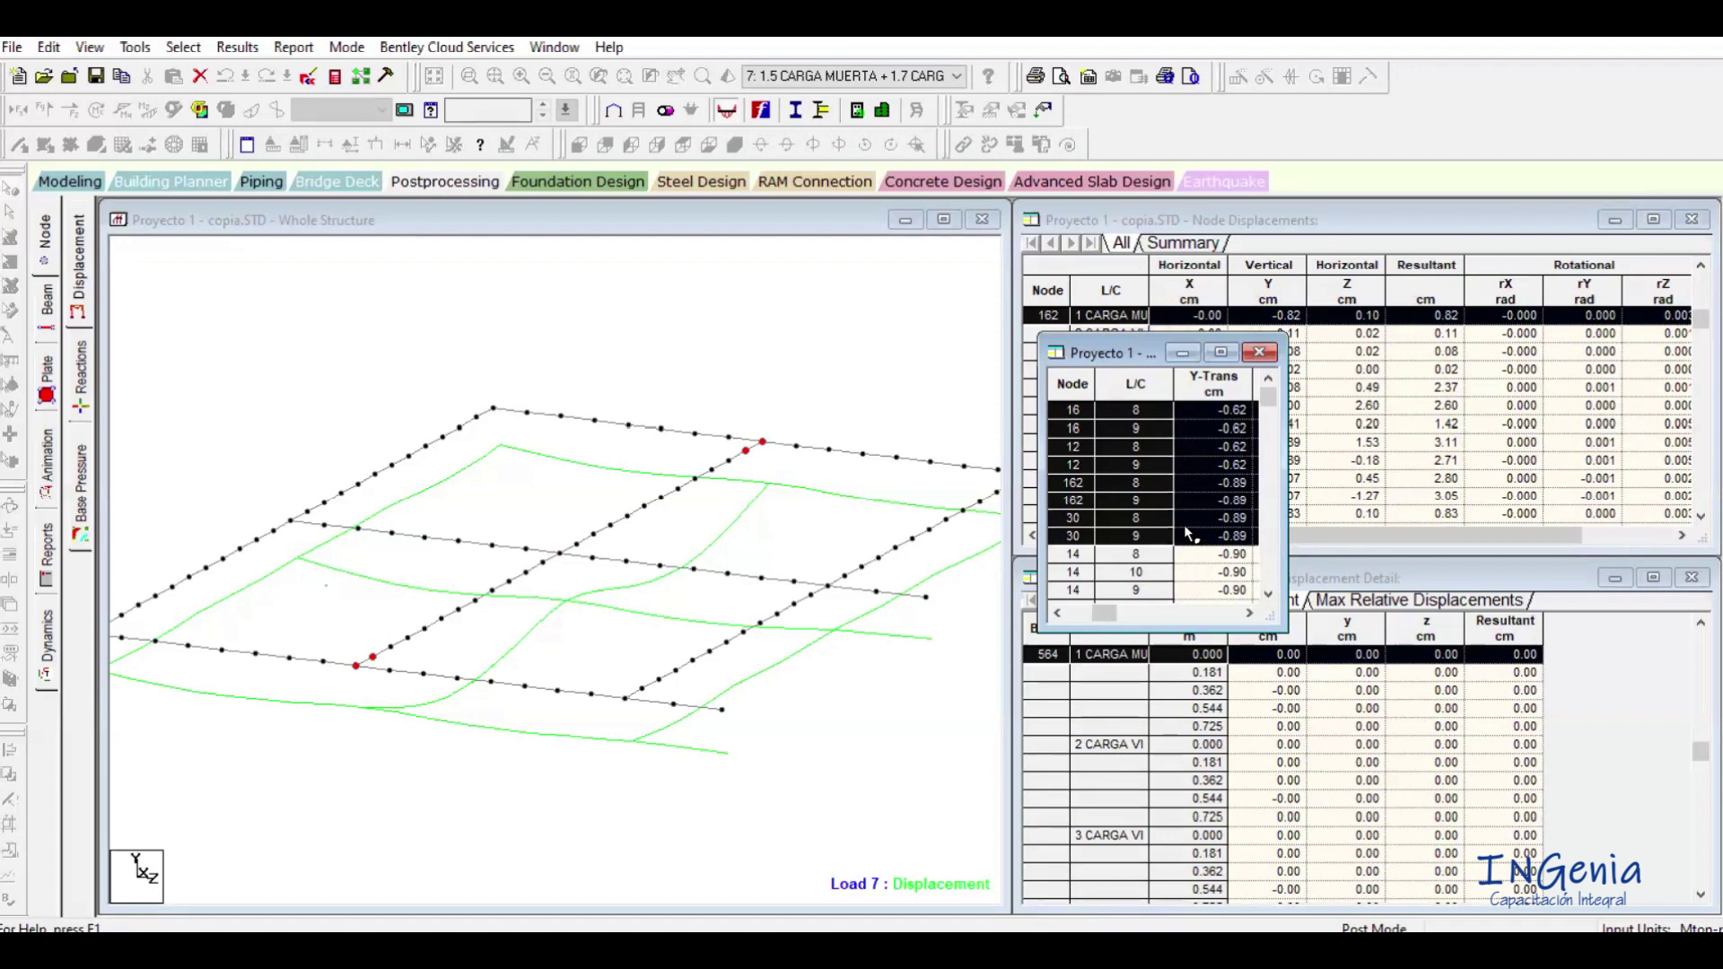
Highlight the report's last load case 7 rows, from node 41 up to node 37, to locate those nodes on the middle beam.
{"action": "left_click_drag", "start_coordinate": [1272, 399], "coordinate": [1273, 585]}
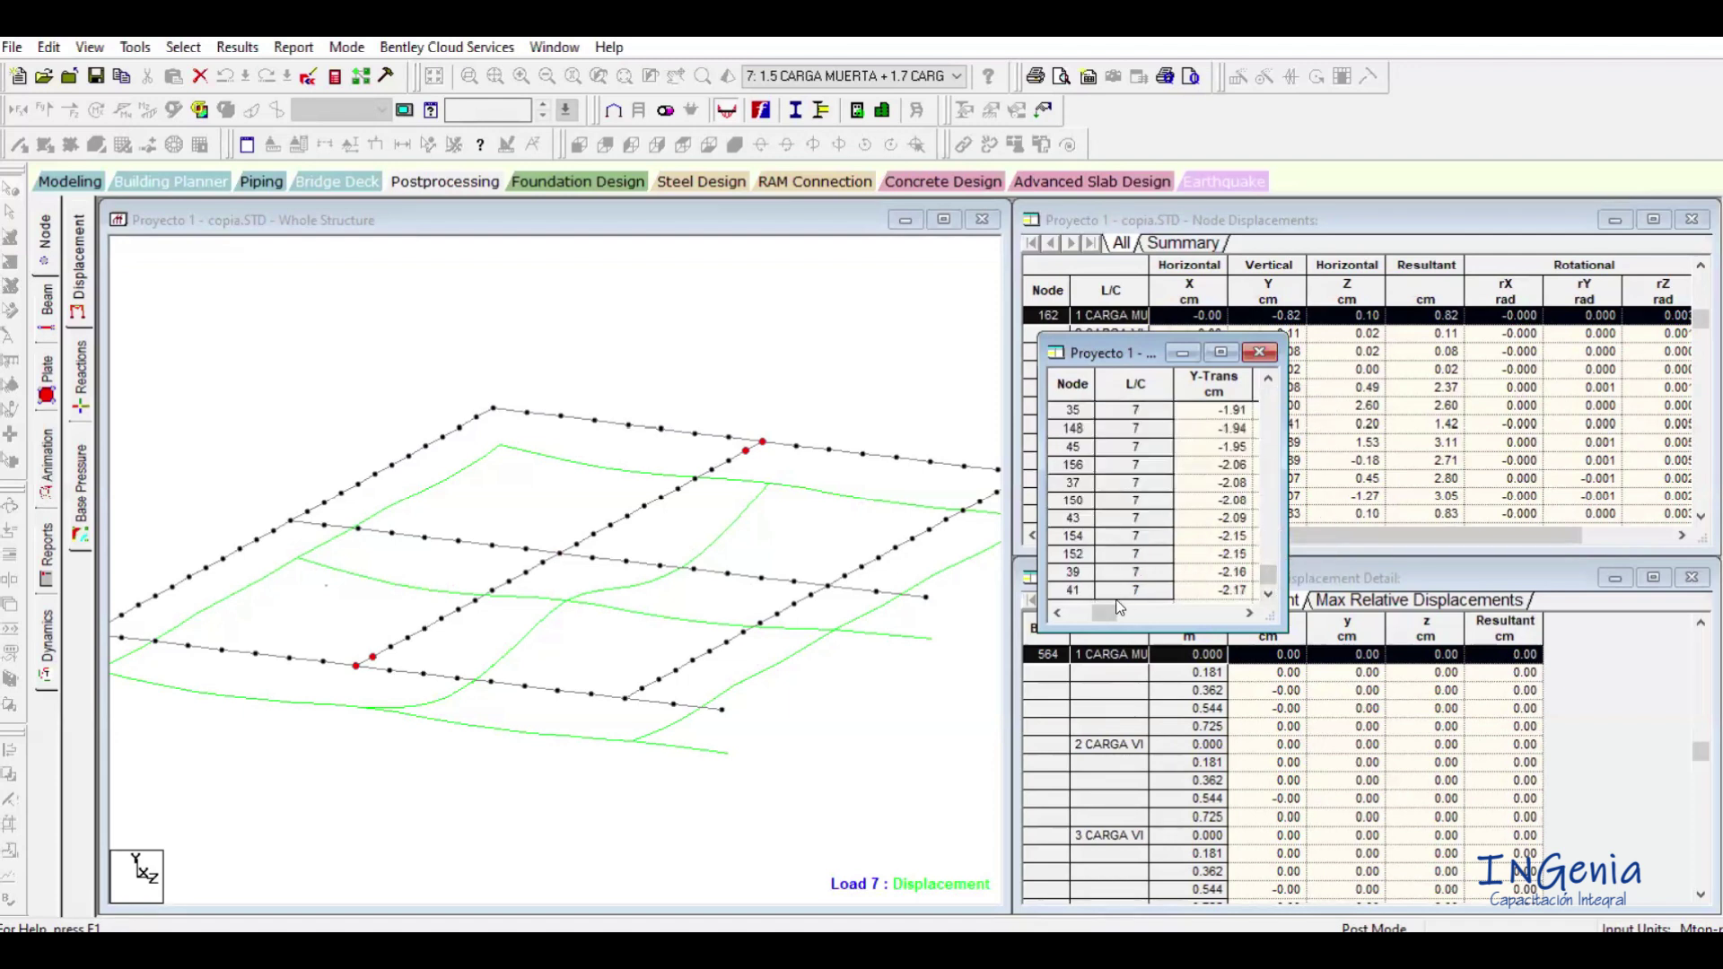
{"action": "left_click_drag", "start_coordinate": [1119, 589], "coordinate": [1081, 500]}
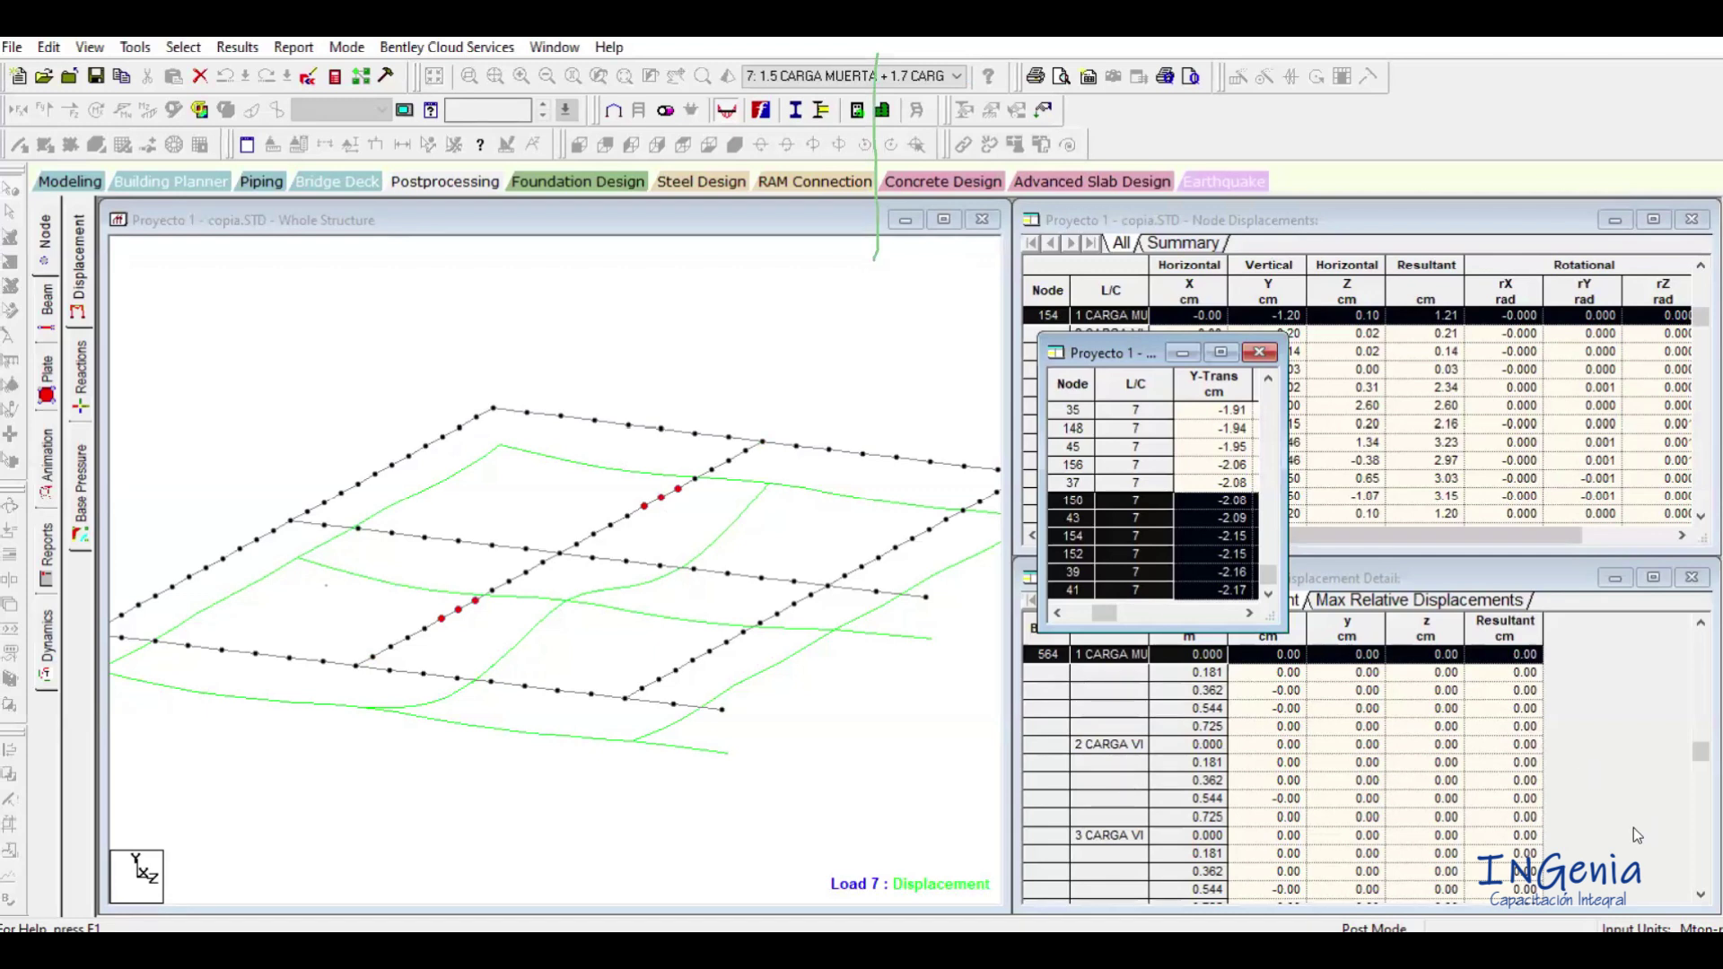
{"action": "key", "text": "ctrl+shift+3"}
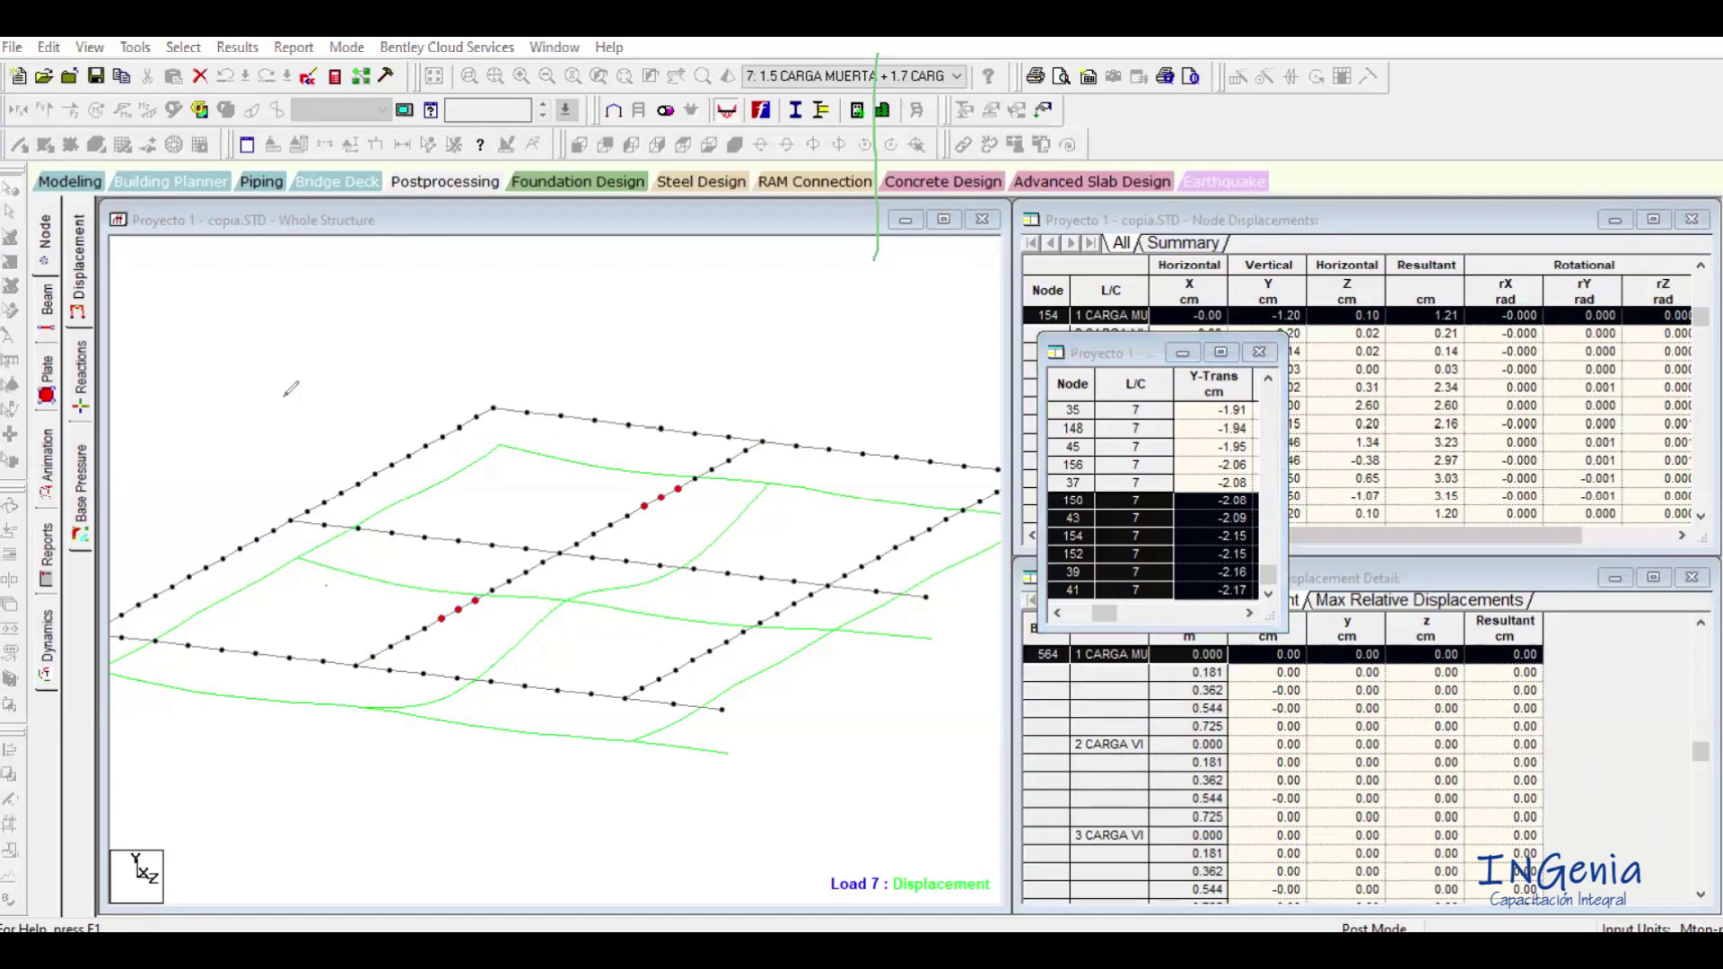
{"action": "key", "text": "ctrl+shift+5"}
{"action": "left_click_drag", "start_coordinate": [879, 224], "coordinate": [865, 284]}
{"action": "left_click", "coordinate": [1073, 590]}
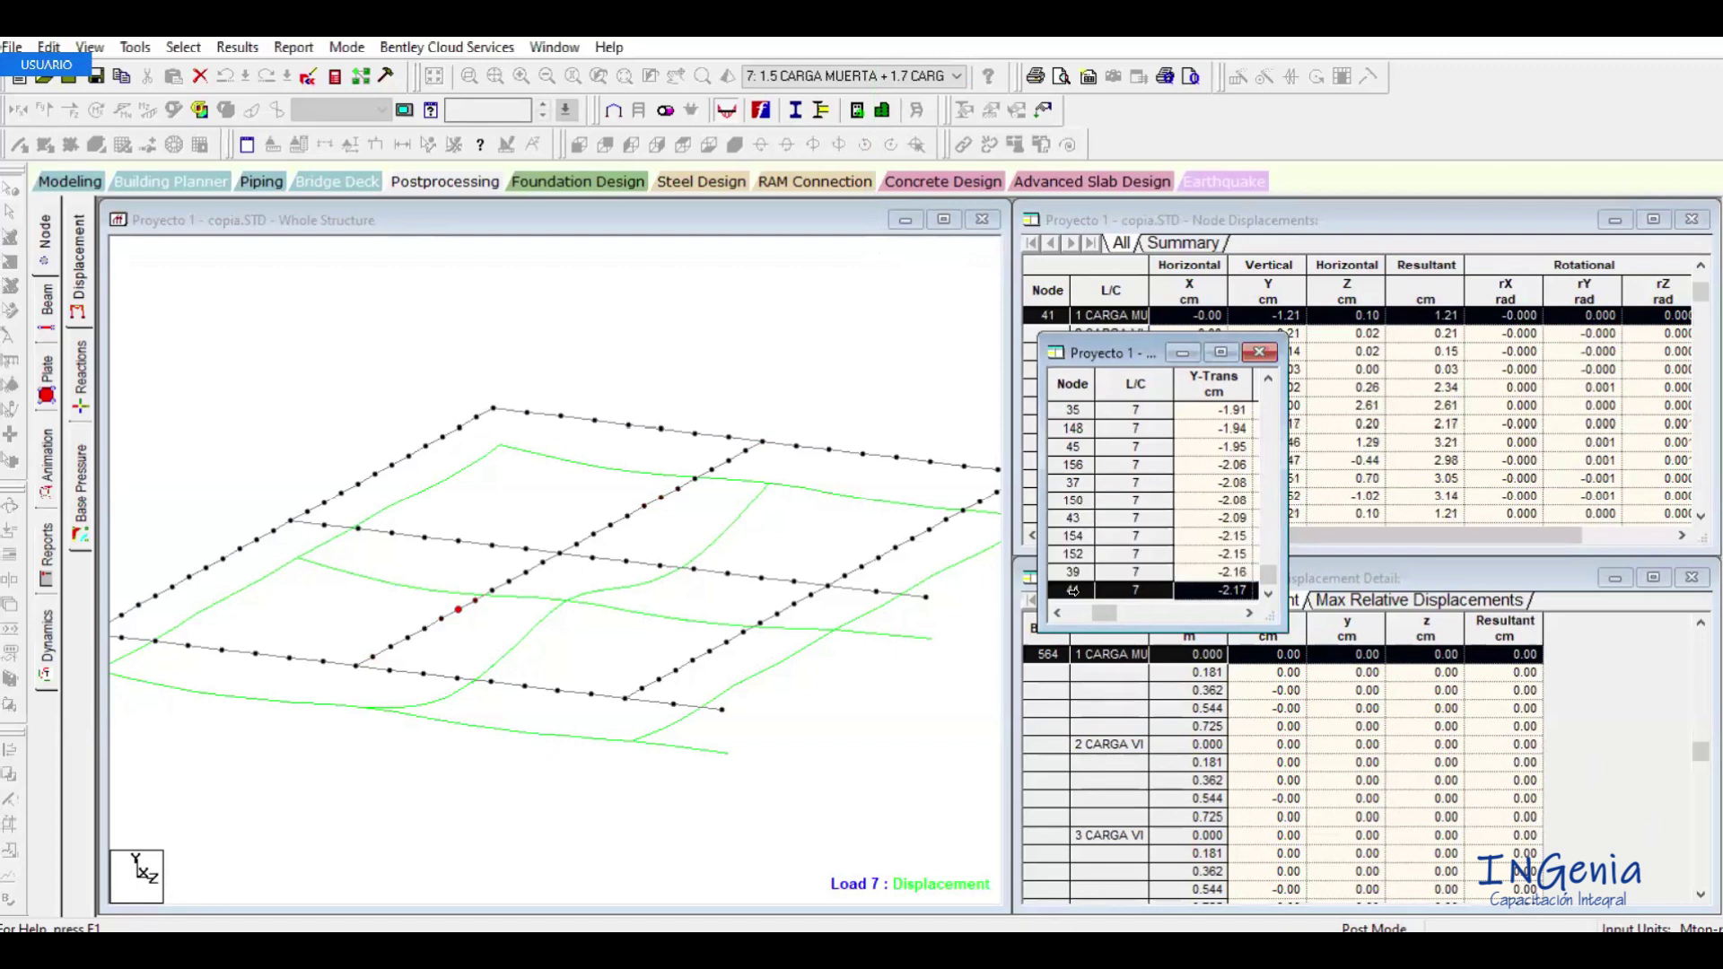
{"action": "left_click_drag", "start_coordinate": [1072, 589], "coordinate": [1075, 476]}
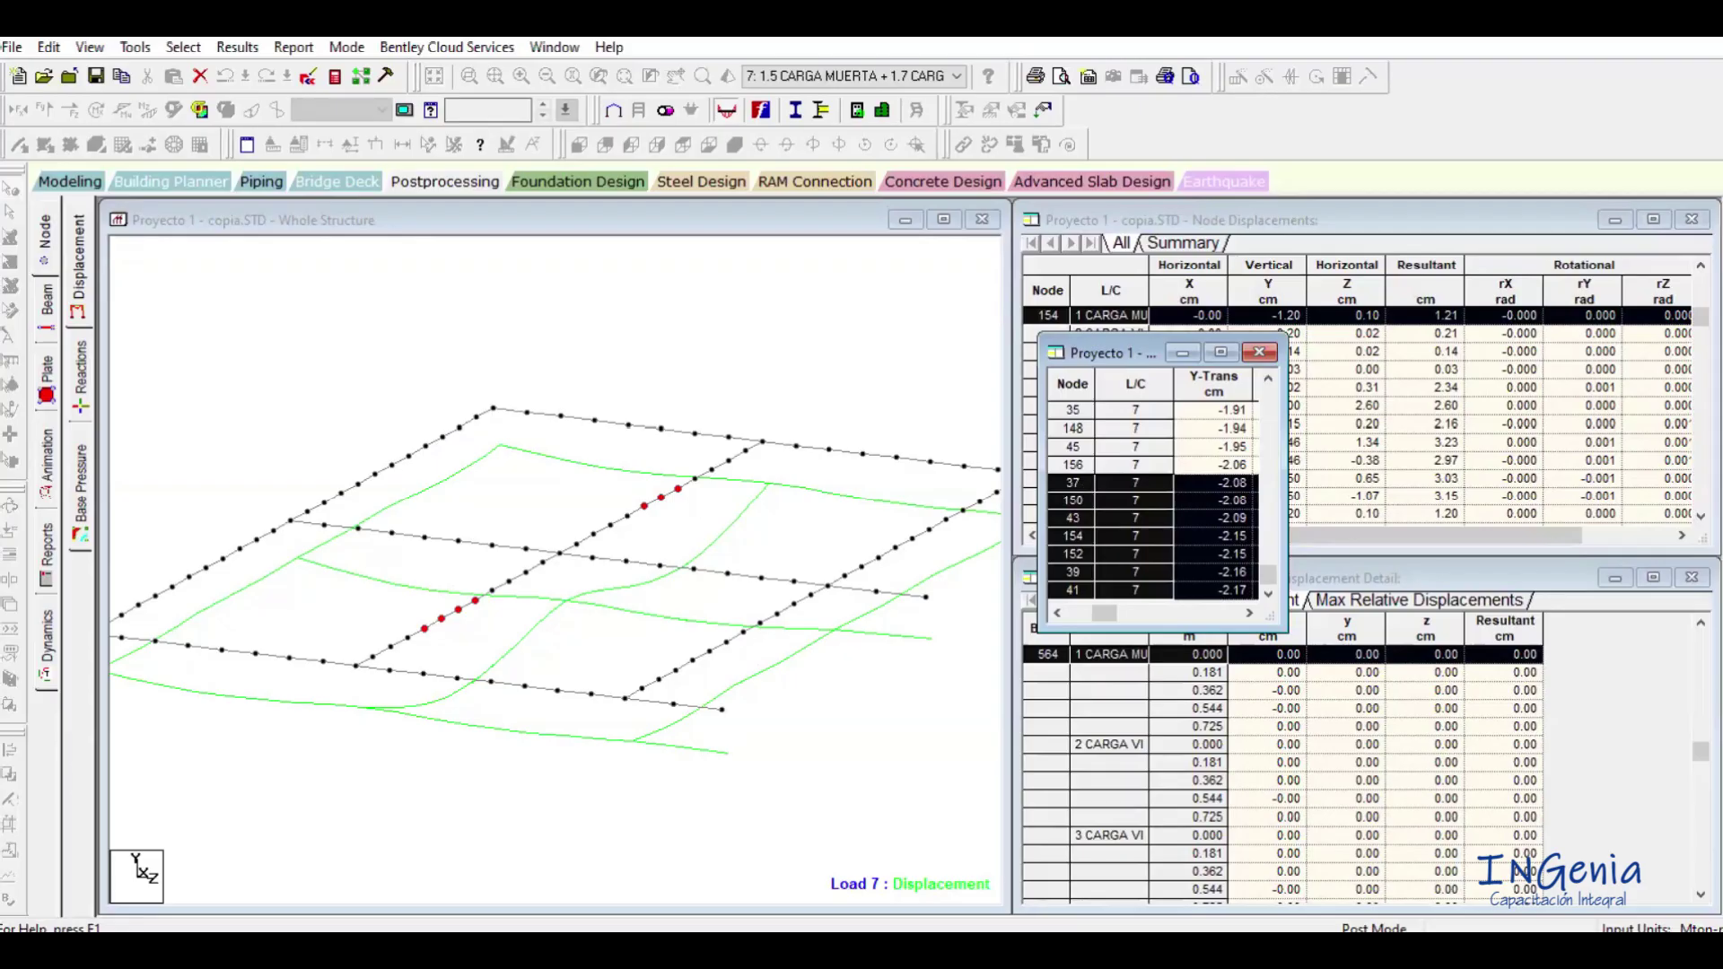
Switch to the CDMX Normas Técnicas Complementarias PDF in Edge and identify the concrete standard containing section 13.4 on service deflections.
{"action": "key", "text": "alt+Tab"}
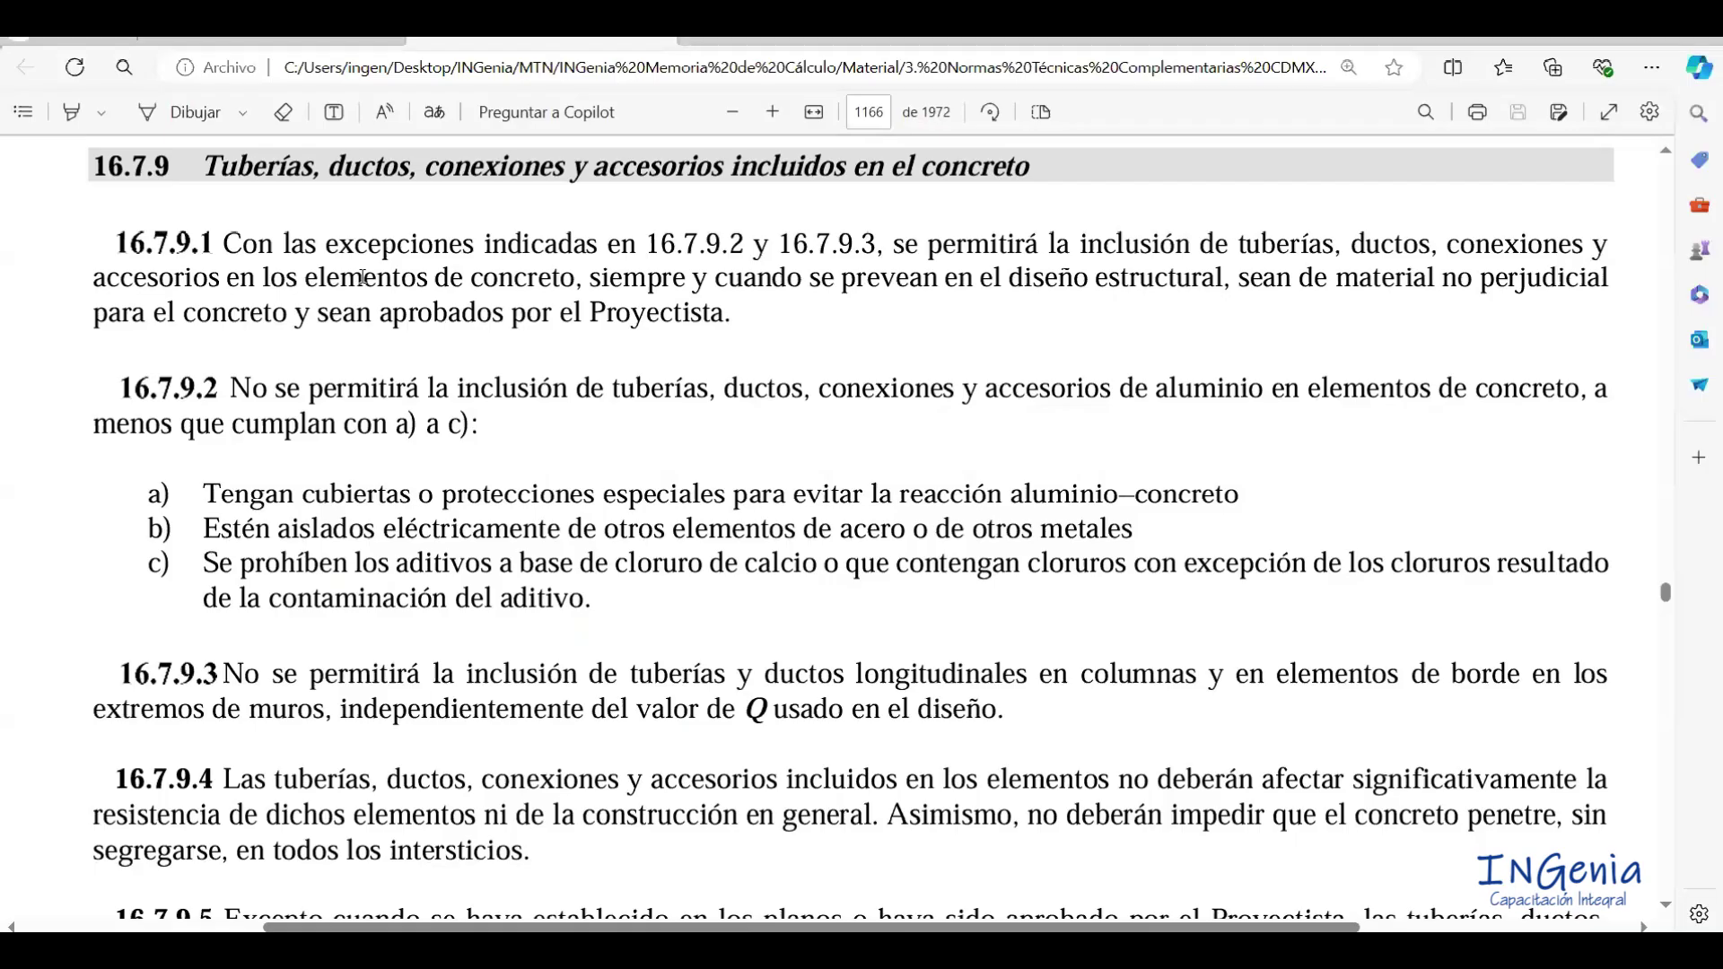
{"action": "left_click", "coordinate": [281, 42]}
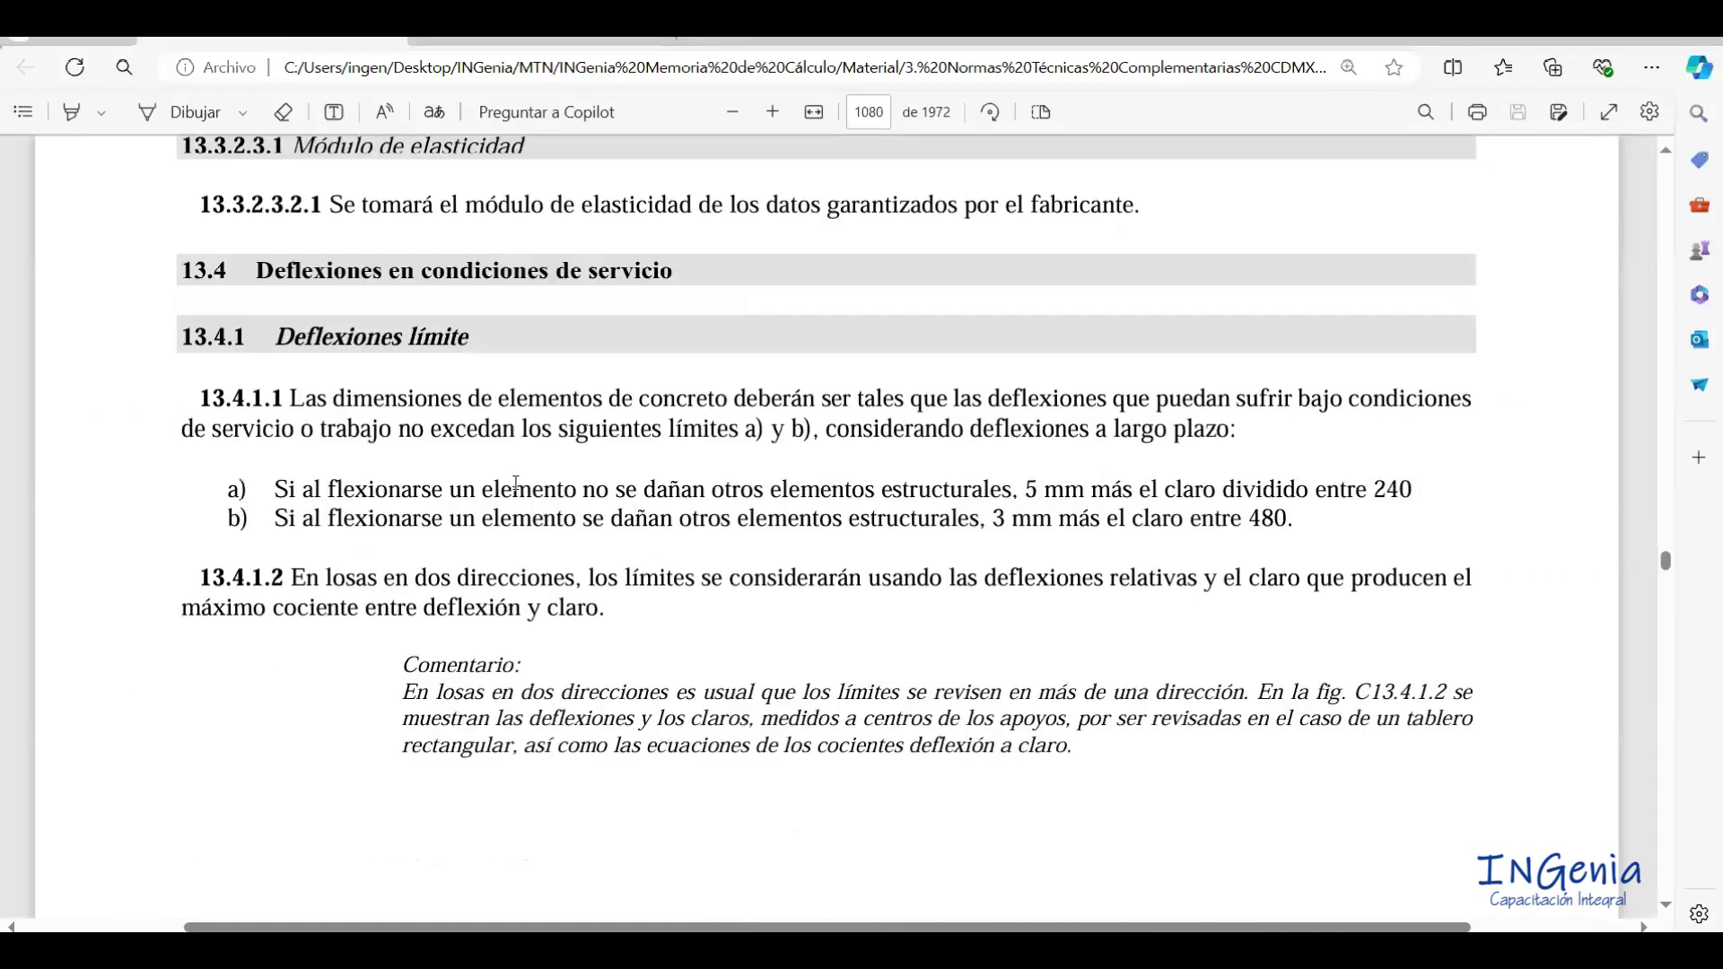
{"action": "scroll", "coordinate": [647, 592], "scroll_direction": "down", "scroll_amount": 1}
{"action": "scroll", "coordinate": [647, 593], "scroll_direction": "up", "scroll_amount": 15}
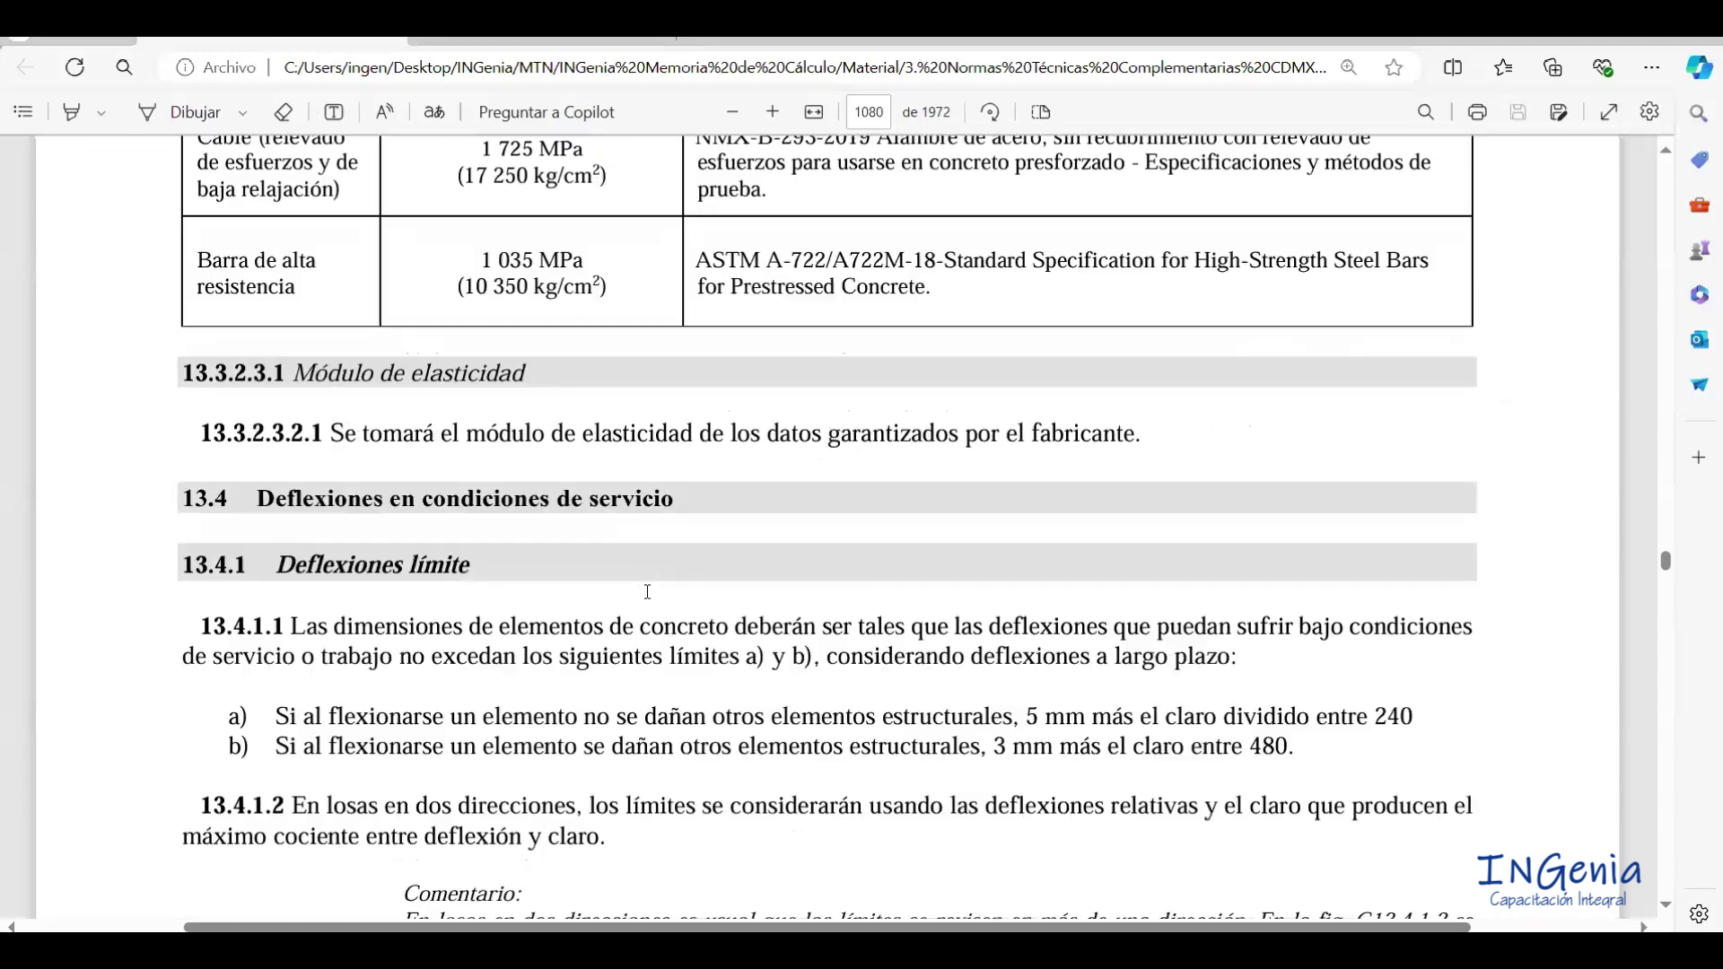
{"action": "scroll", "coordinate": [675, 568], "scroll_direction": "up", "scroll_amount": 4}
{"action": "scroll", "coordinate": [675, 568], "scroll_direction": "down", "scroll_amount": 3}
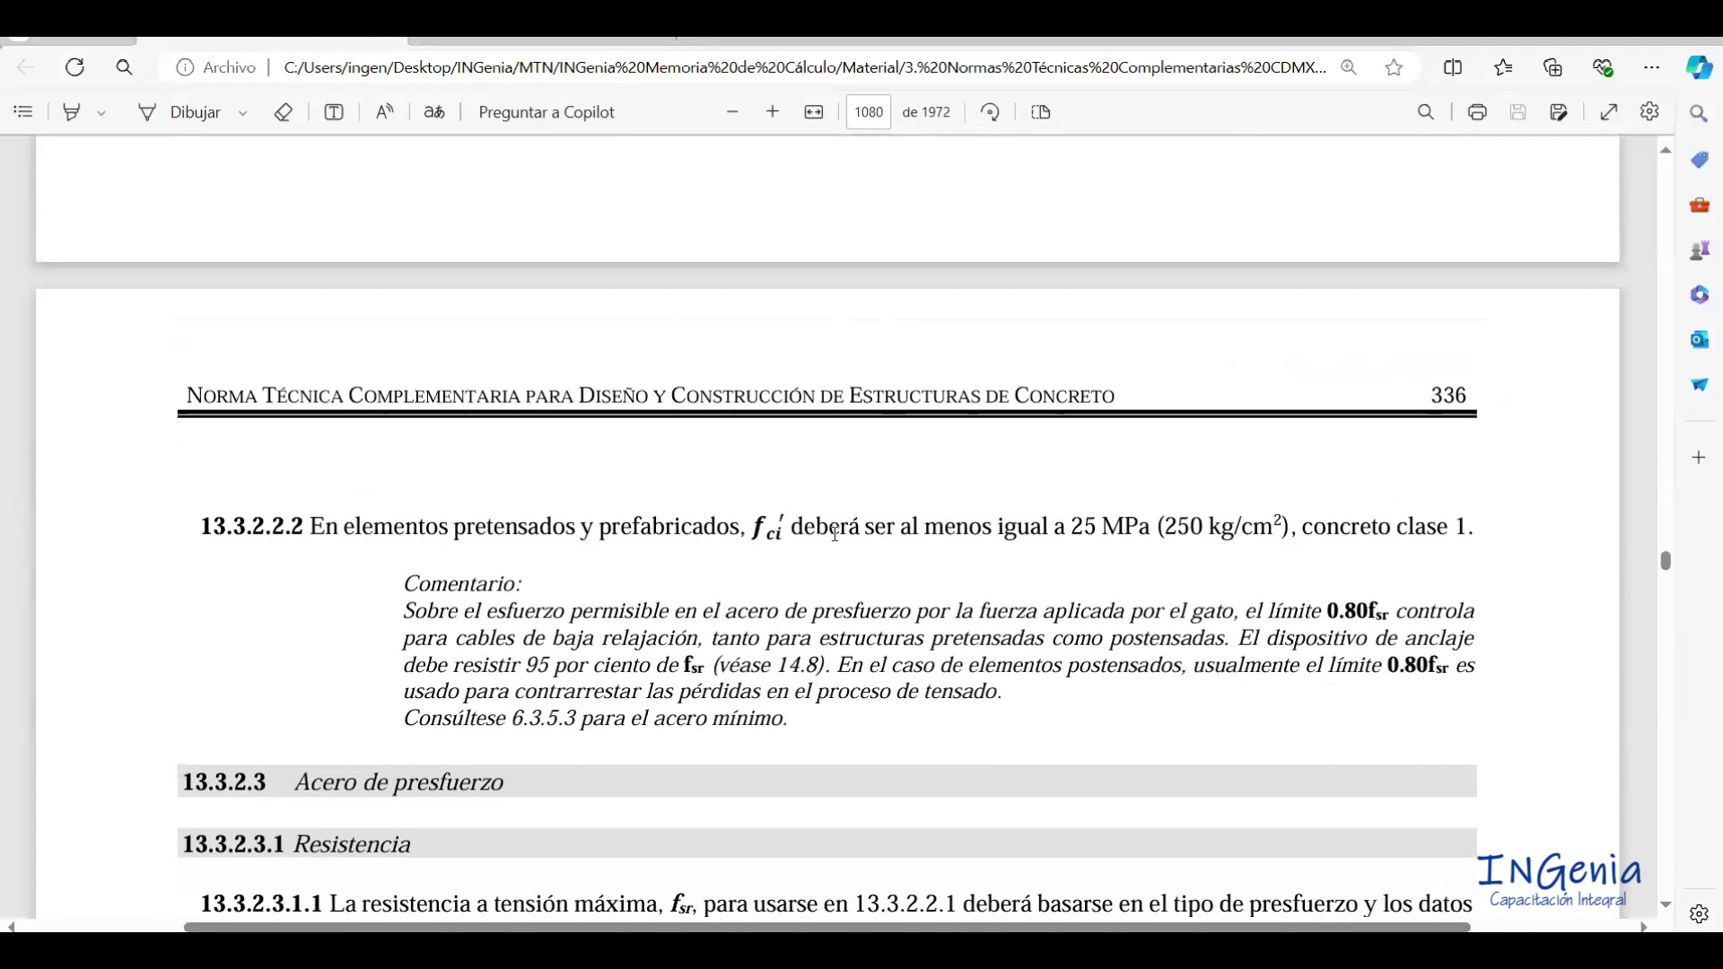
{"action": "left_click_drag", "start_coordinate": [1016, 395], "coordinate": [1127, 395]}
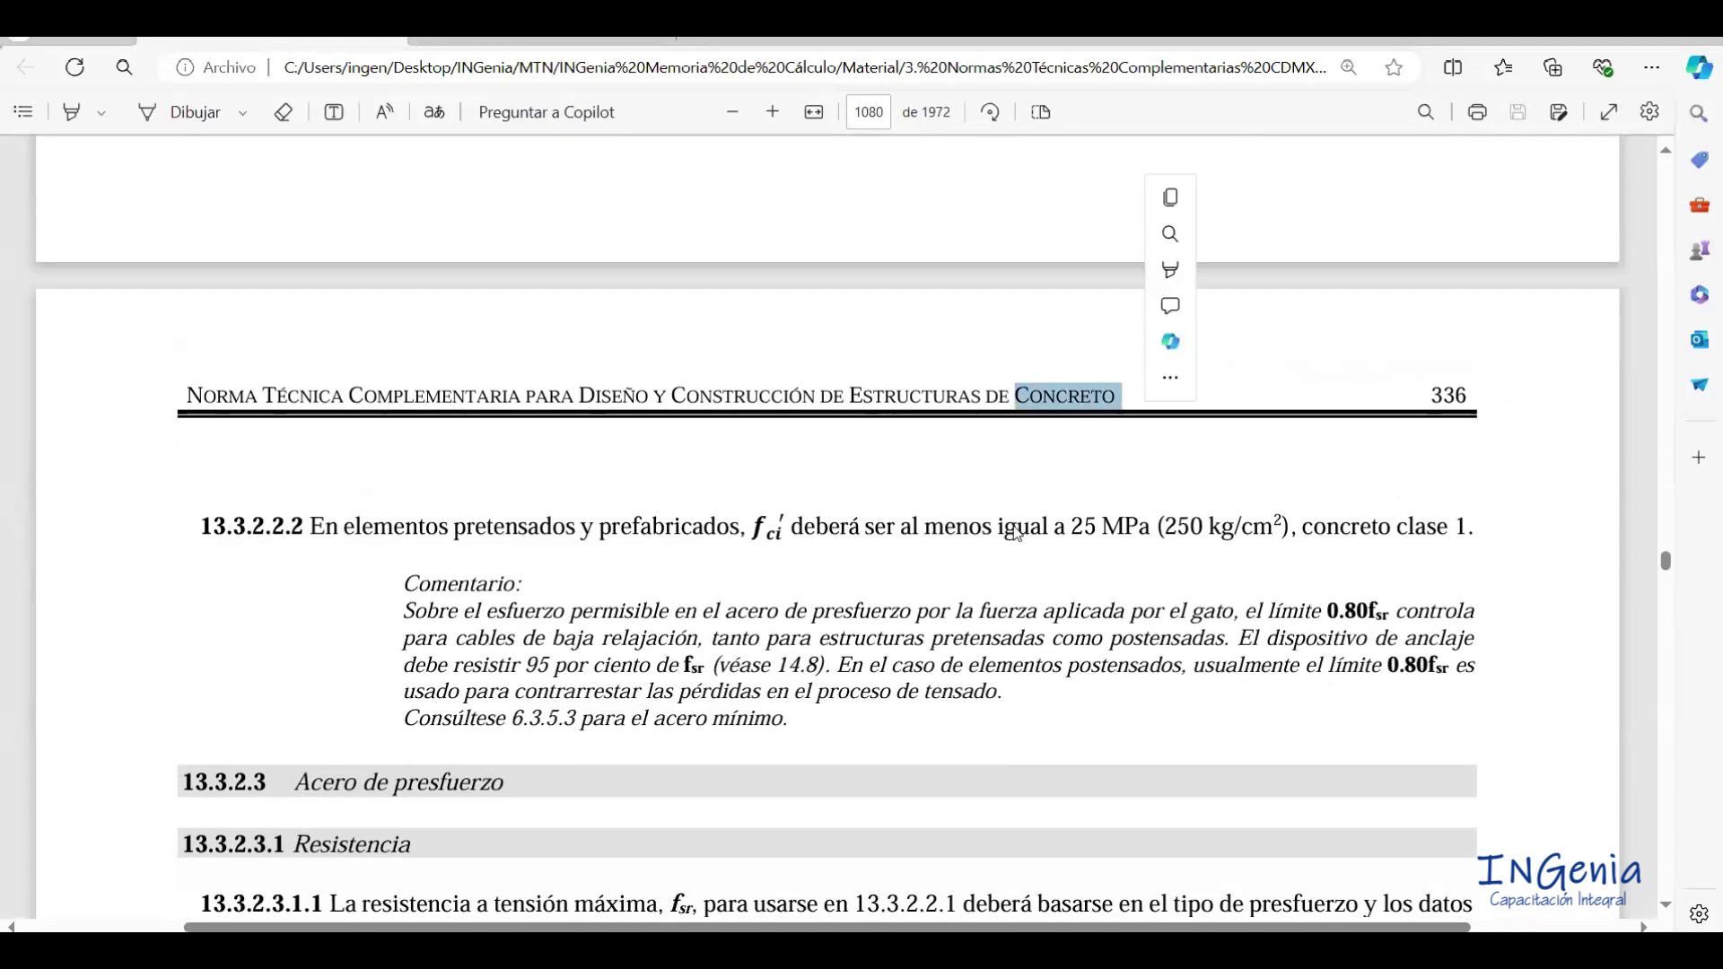
{"action": "scroll", "coordinate": [1015, 529], "scroll_direction": "down", "scroll_amount": 8}
{"action": "scroll", "coordinate": [1015, 525], "scroll_direction": "down", "scroll_amount": 10}
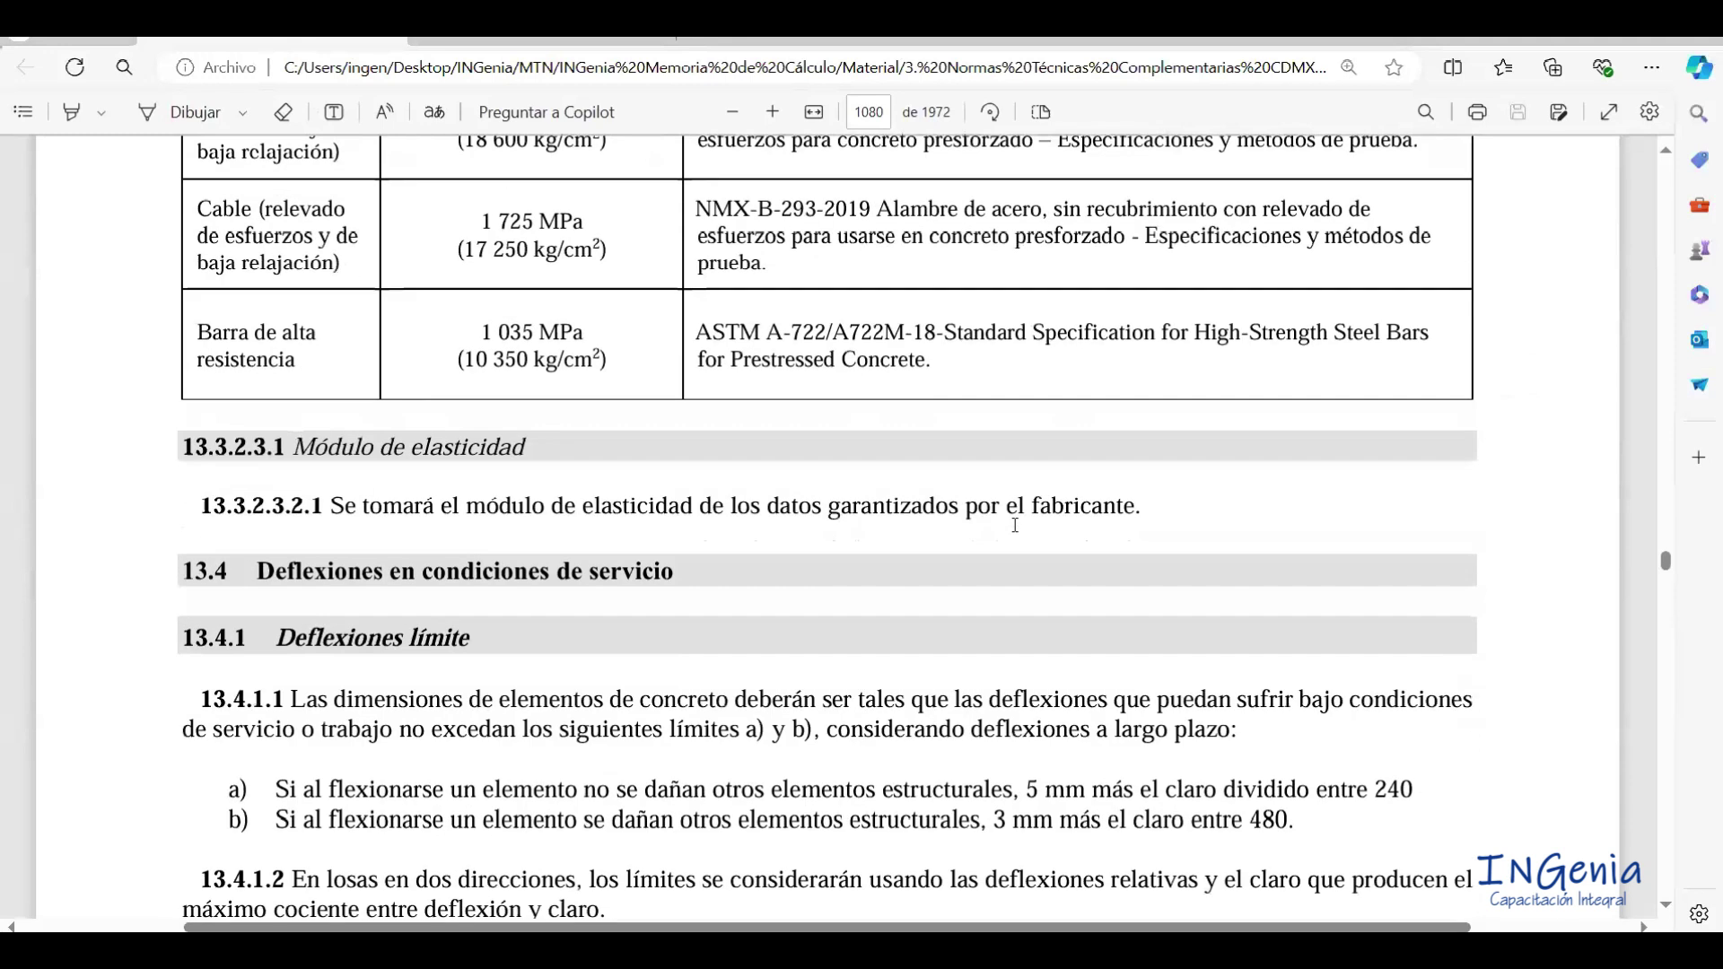
Read section 13.4.1 Deflexiones límite, highlighting the heading, the requirement in clause 13.4.1.1 and the start of limits a) and b).
{"action": "scroll", "coordinate": [350, 460], "scroll_direction": "up", "scroll_amount": 2}
{"action": "left_click_drag", "start_coordinate": [285, 415], "coordinate": [476, 411]}
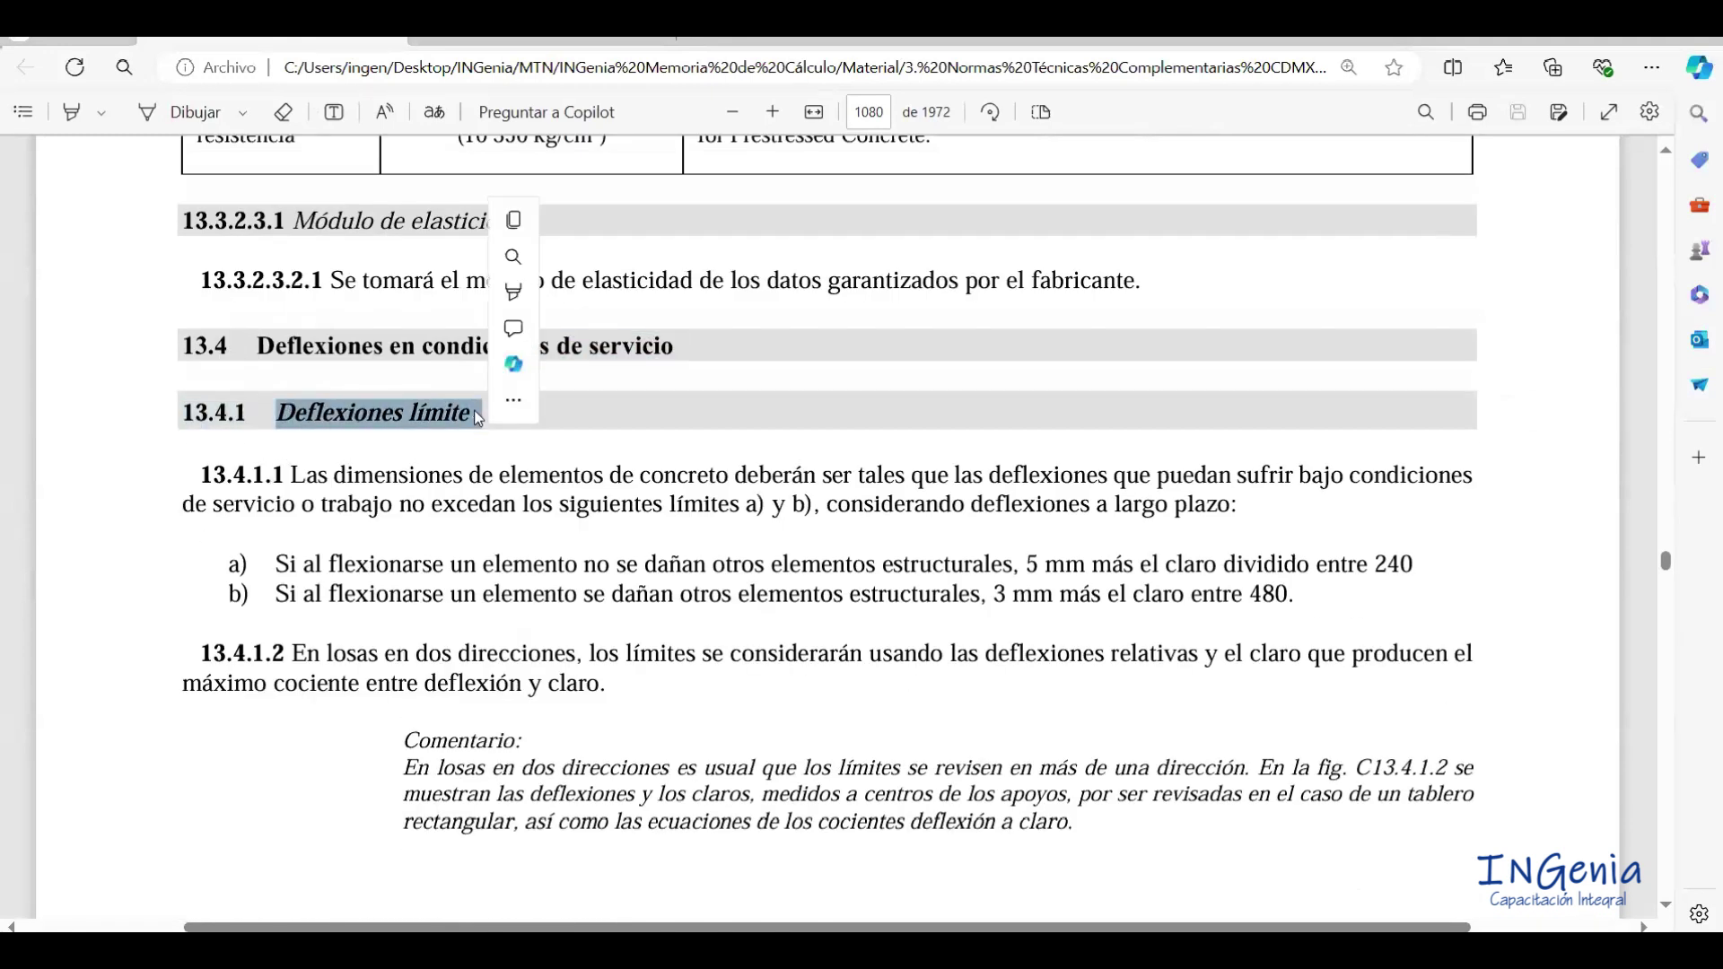
{"action": "left_click", "coordinate": [350, 475]}
{"action": "left_click_drag", "start_coordinate": [293, 476], "coordinate": [1327, 478]}
{"action": "left_click_drag", "start_coordinate": [633, 526], "coordinate": [799, 521]}
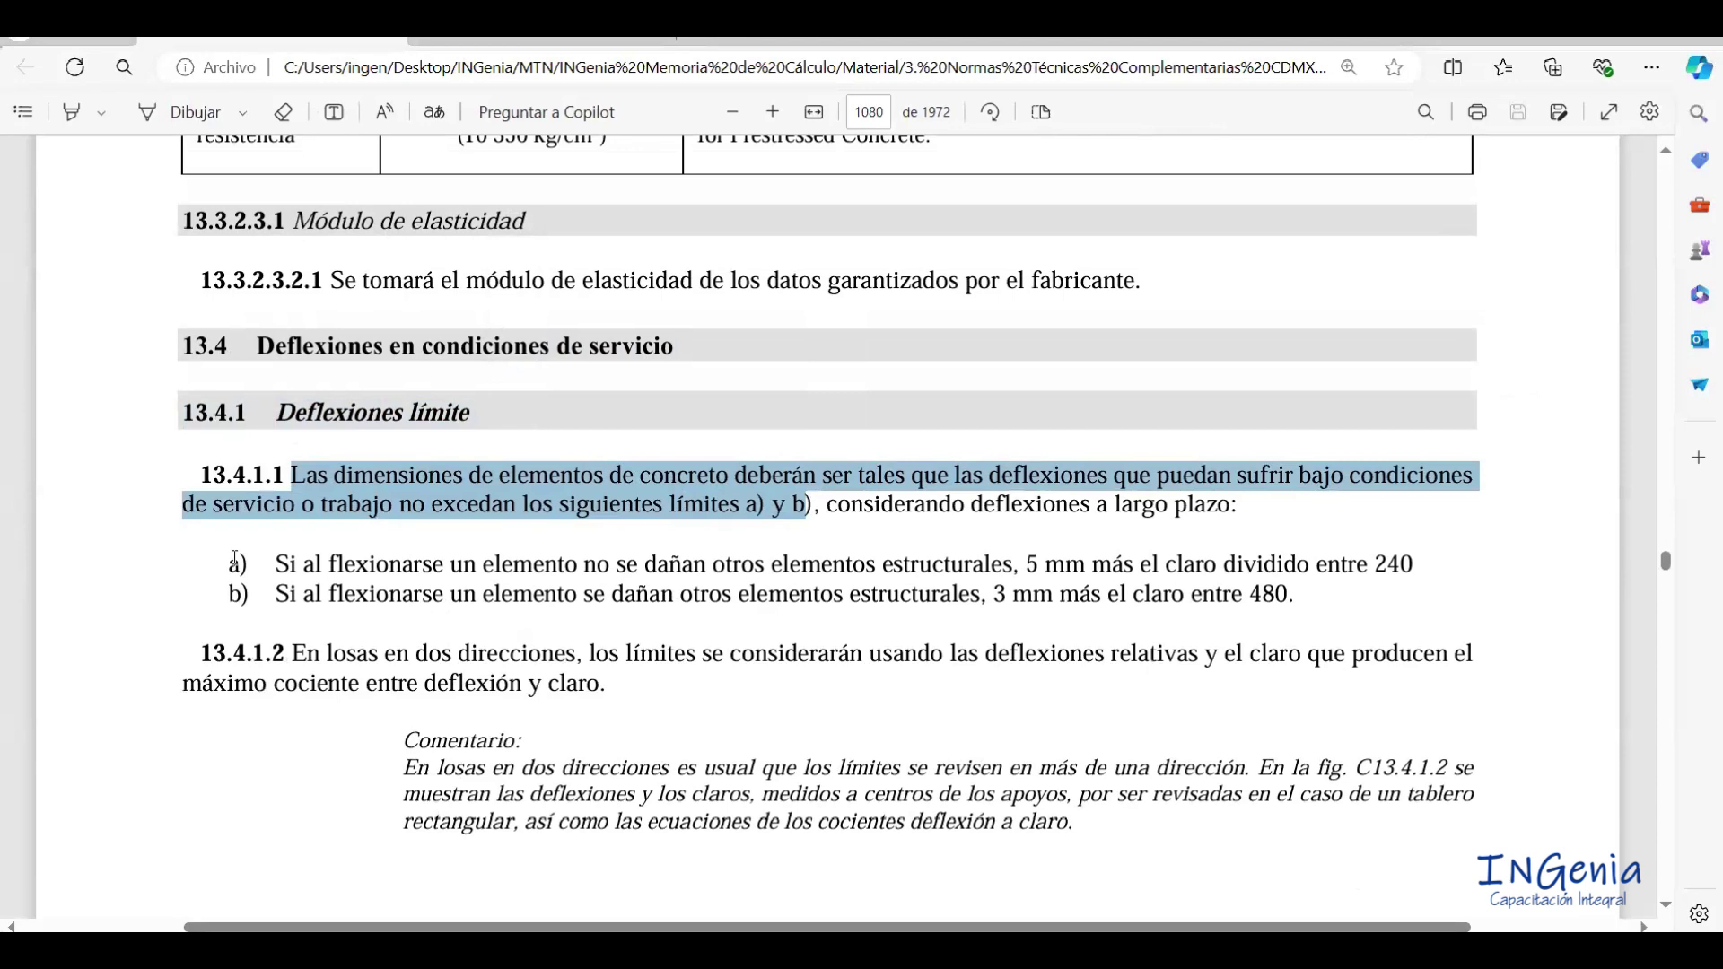
{"action": "left_click_drag", "start_coordinate": [231, 562], "coordinate": [266, 588]}
{"action": "left_click", "coordinate": [411, 550]}
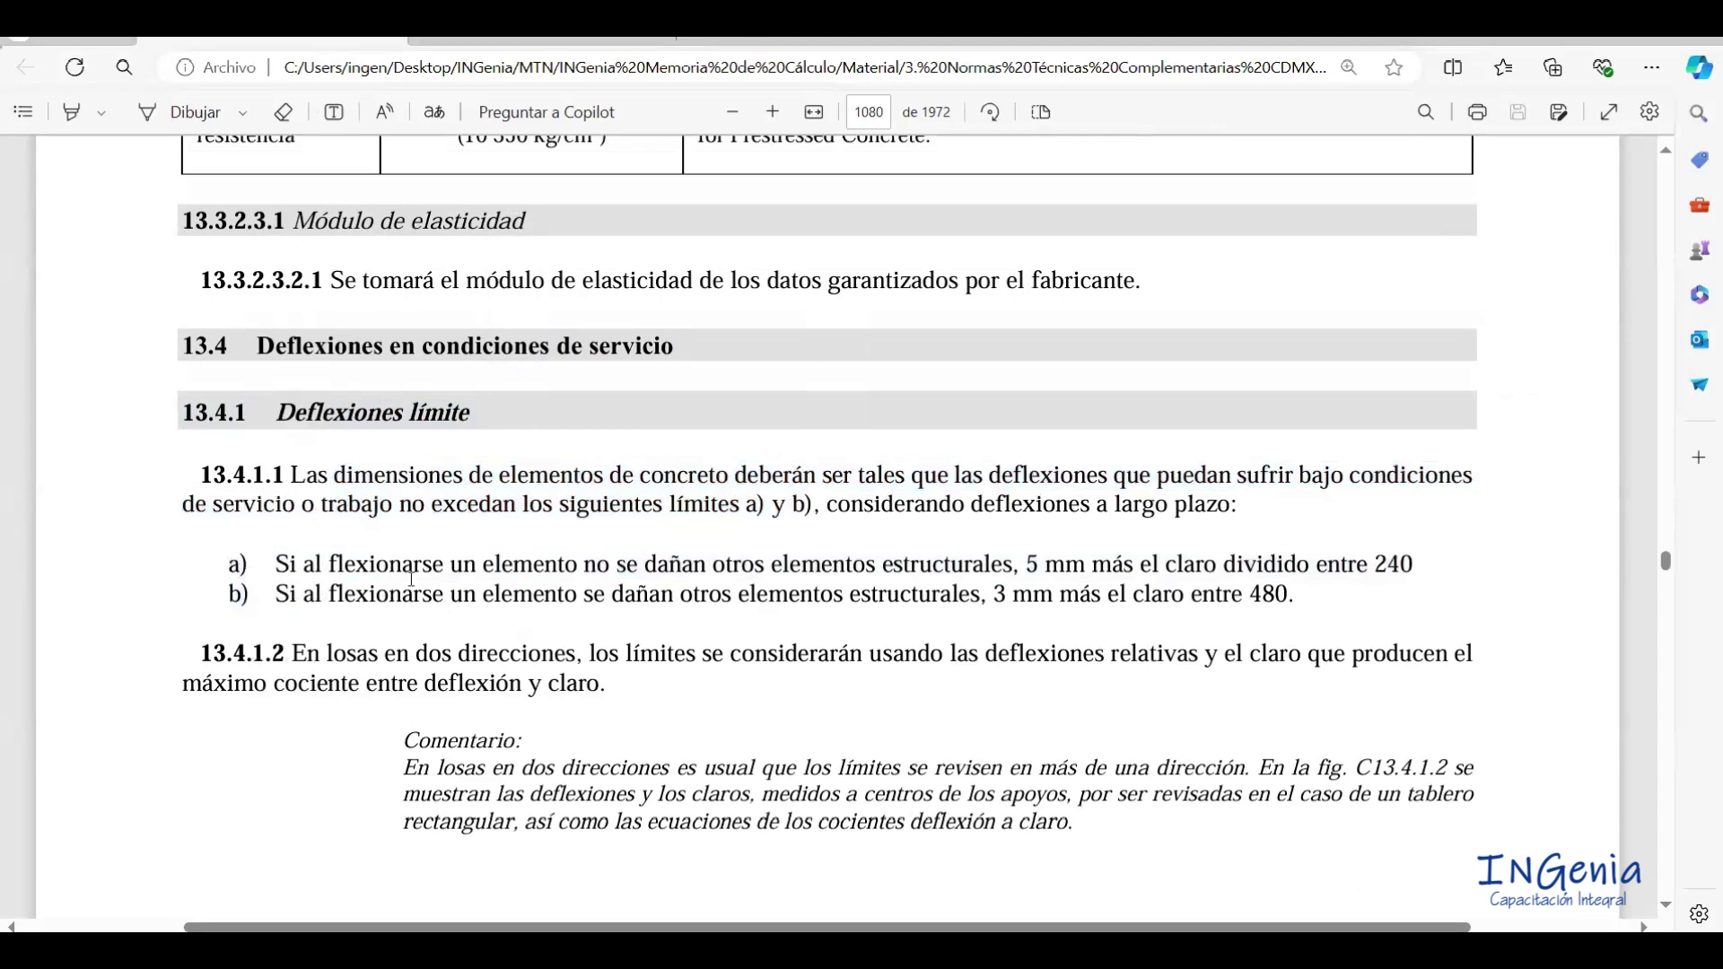
Examine limit a) of clause 13.4.1.1, highlighting its condition, the 5 mm term and the divisor 240.
{"action": "left_click_drag", "start_coordinate": [286, 559], "coordinate": [1032, 593]}
{"action": "right_click", "coordinate": [989, 582]}
{"action": "left_click", "coordinate": [987, 574]}
{"action": "left_click_drag", "start_coordinate": [1025, 564], "coordinate": [1066, 565]}
{"action": "left_click_drag", "start_coordinate": [1374, 565], "coordinate": [1432, 566]}
Compare limit b)'s damage condition and divisor 480 with limit a), highlighting both formulas and finally "5 mm más el claro dividido entre 240".
{"action": "left_click_drag", "start_coordinate": [580, 598], "coordinate": [991, 610]}
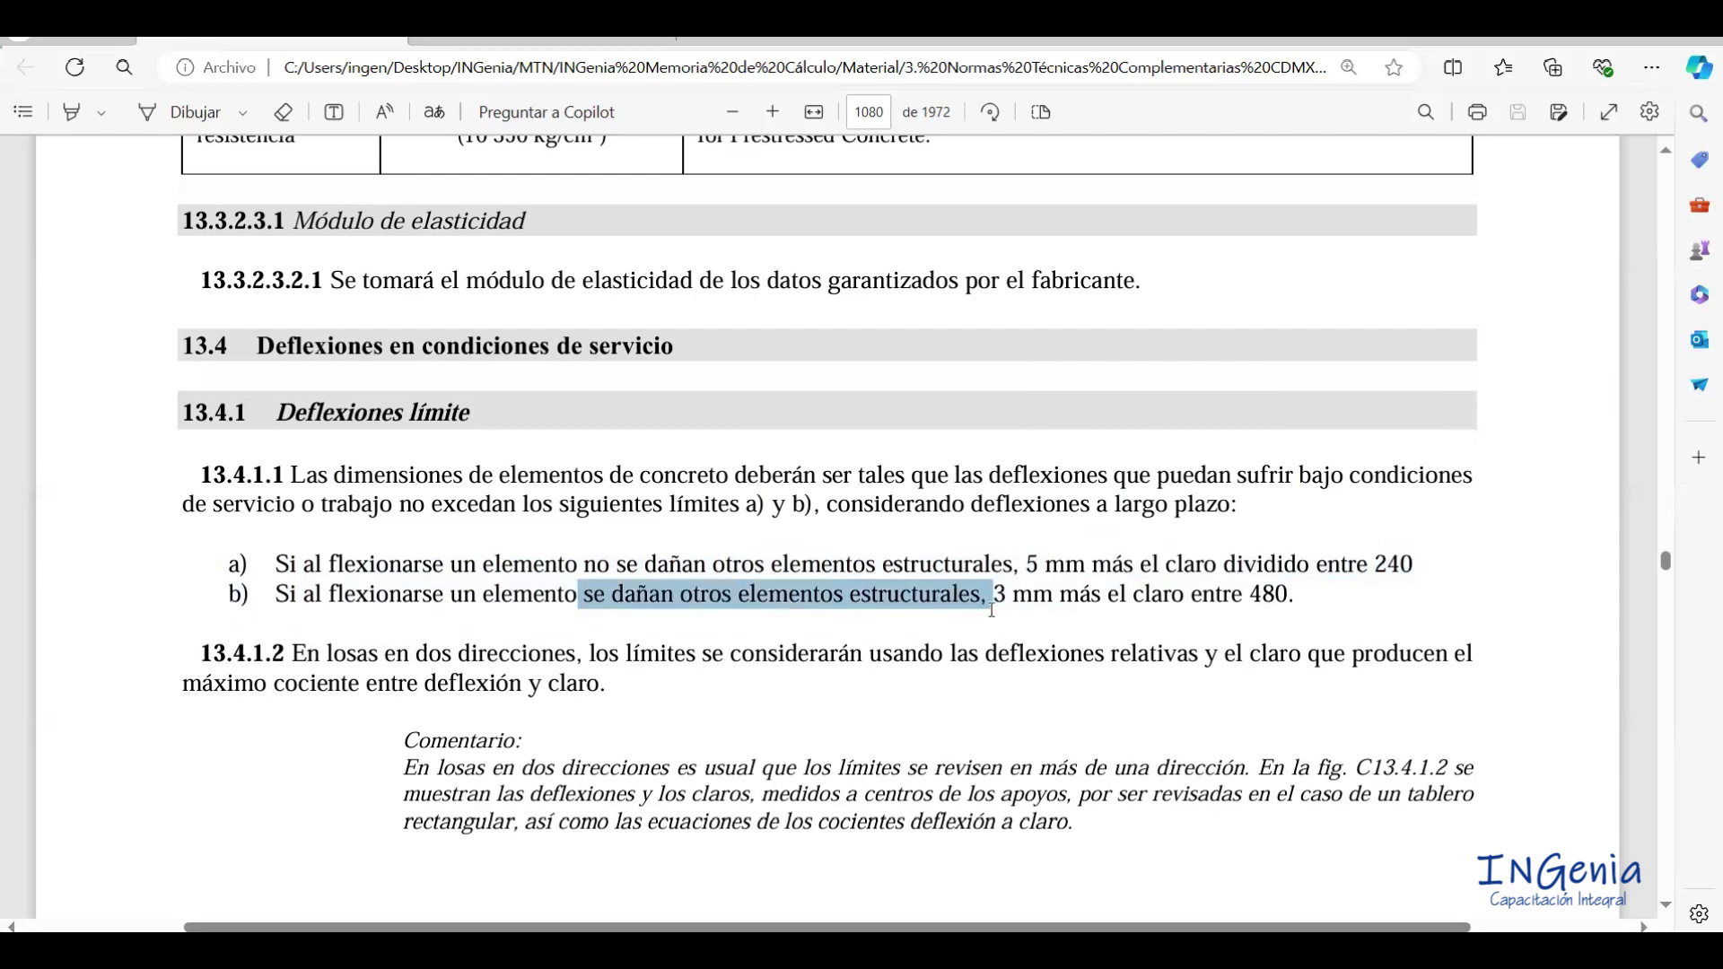
{"action": "left_click", "coordinate": [984, 608]}
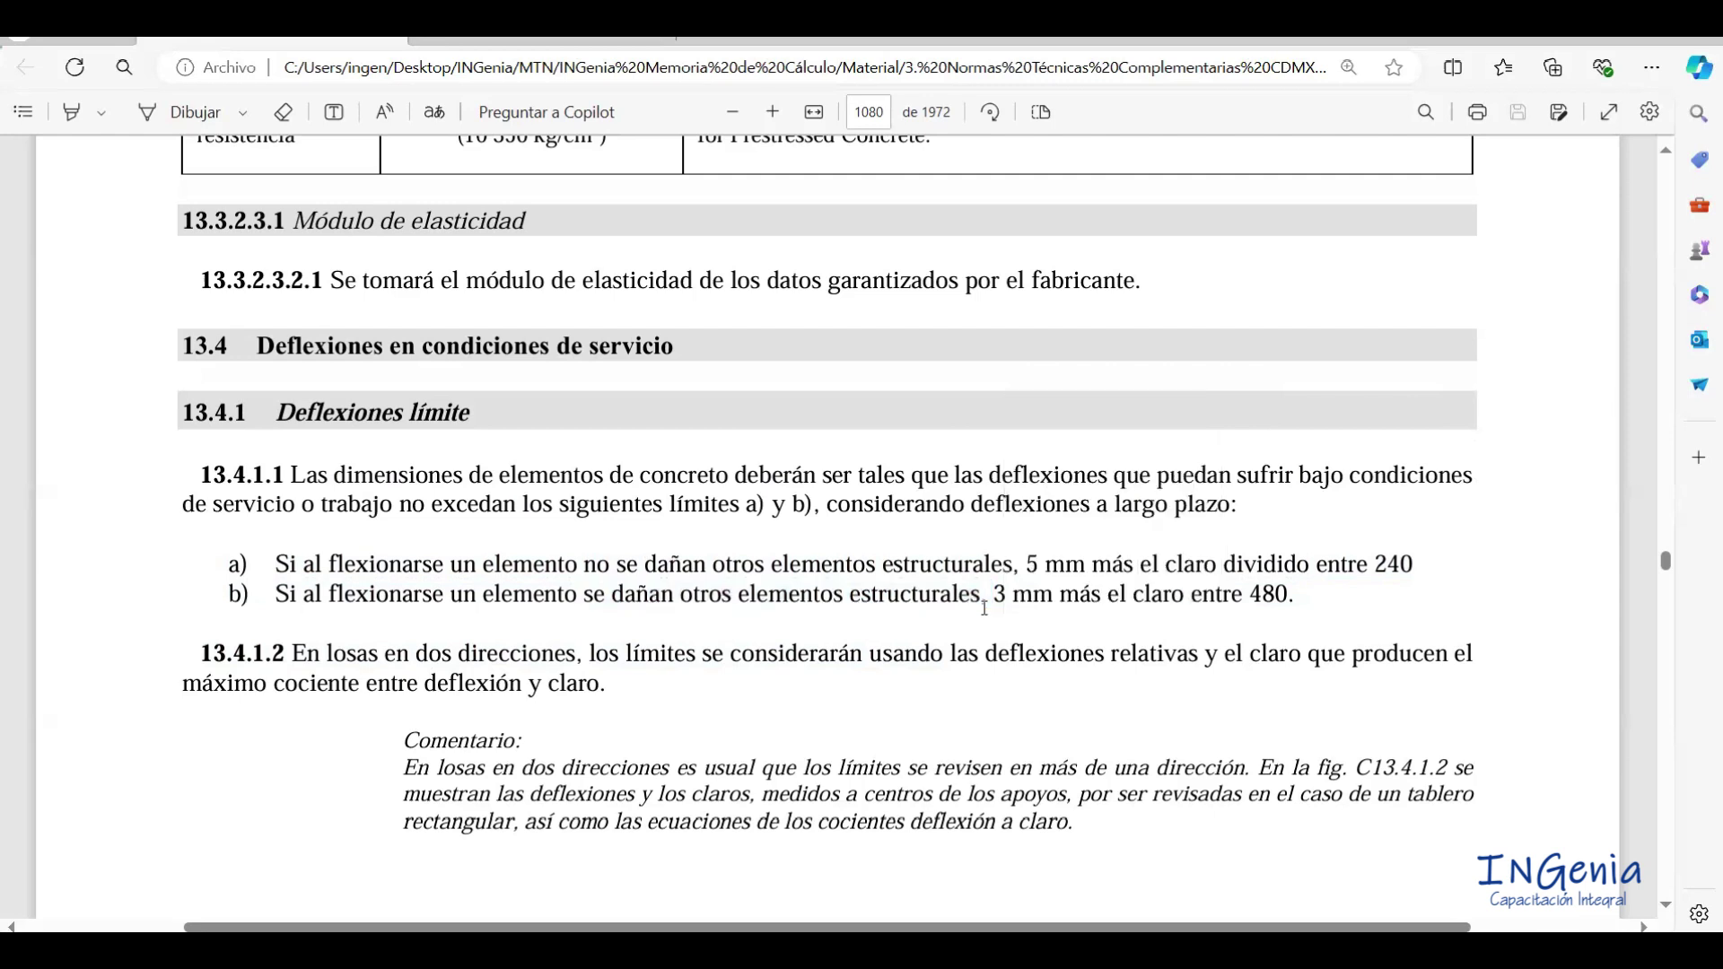
{"action": "left_click_drag", "start_coordinate": [986, 582], "coordinate": [1006, 588]}
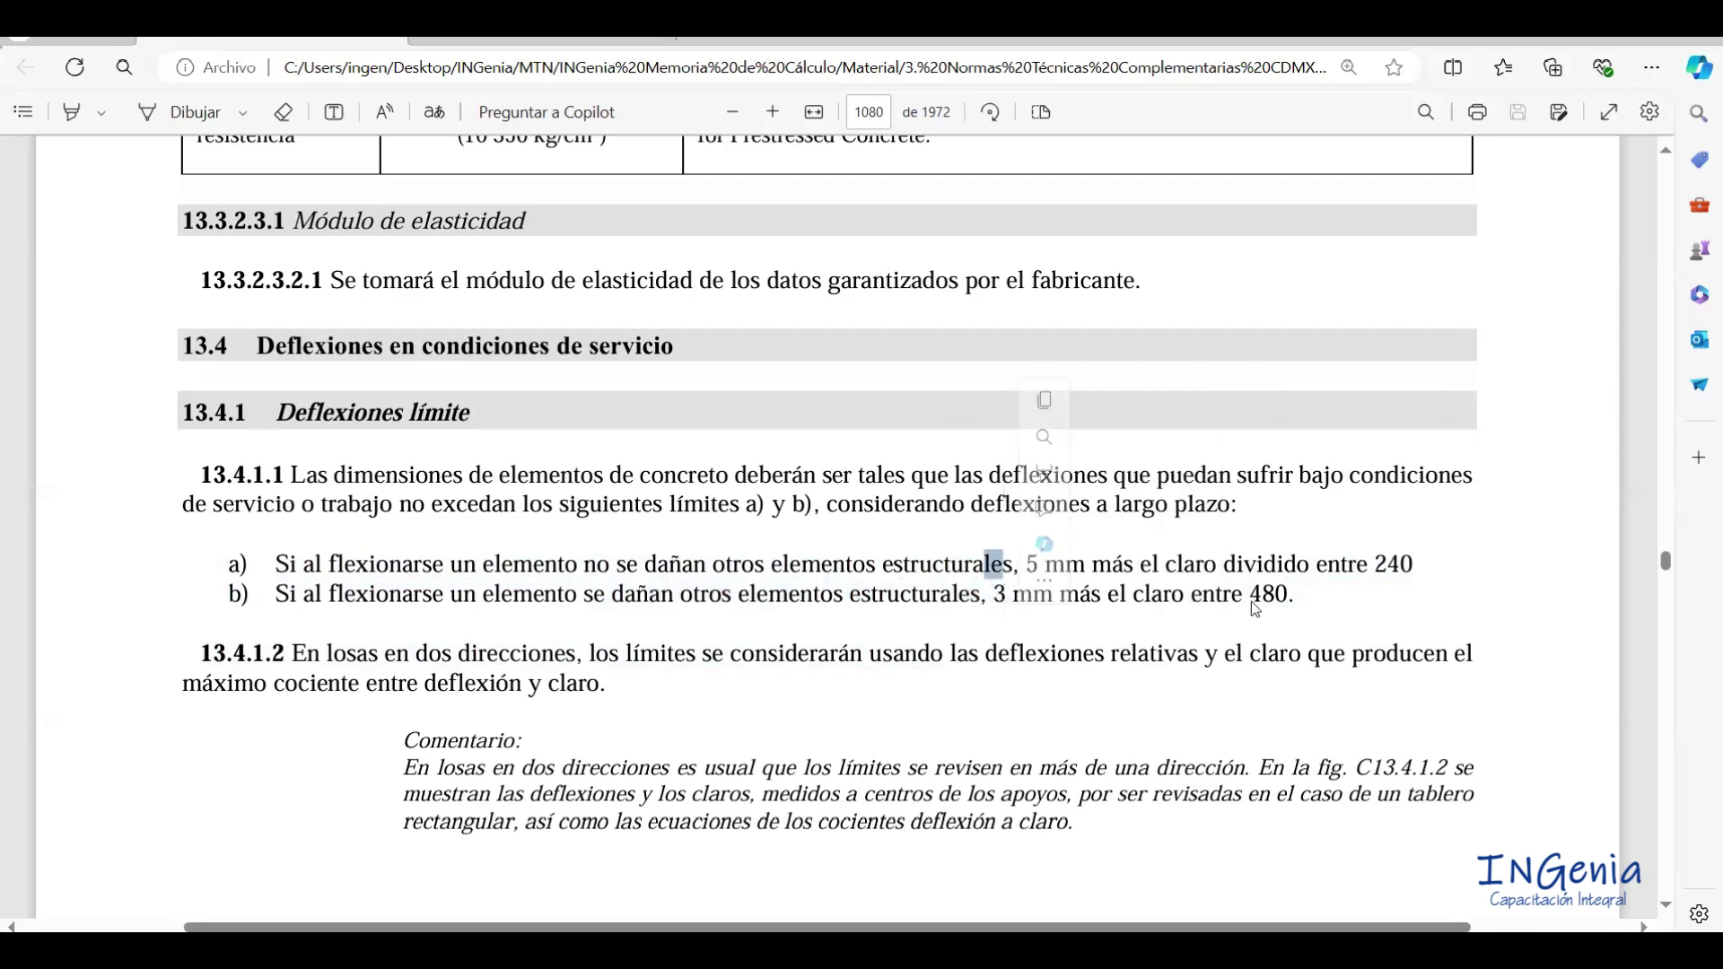
{"action": "left_click_drag", "start_coordinate": [1240, 579], "coordinate": [1282, 605]}
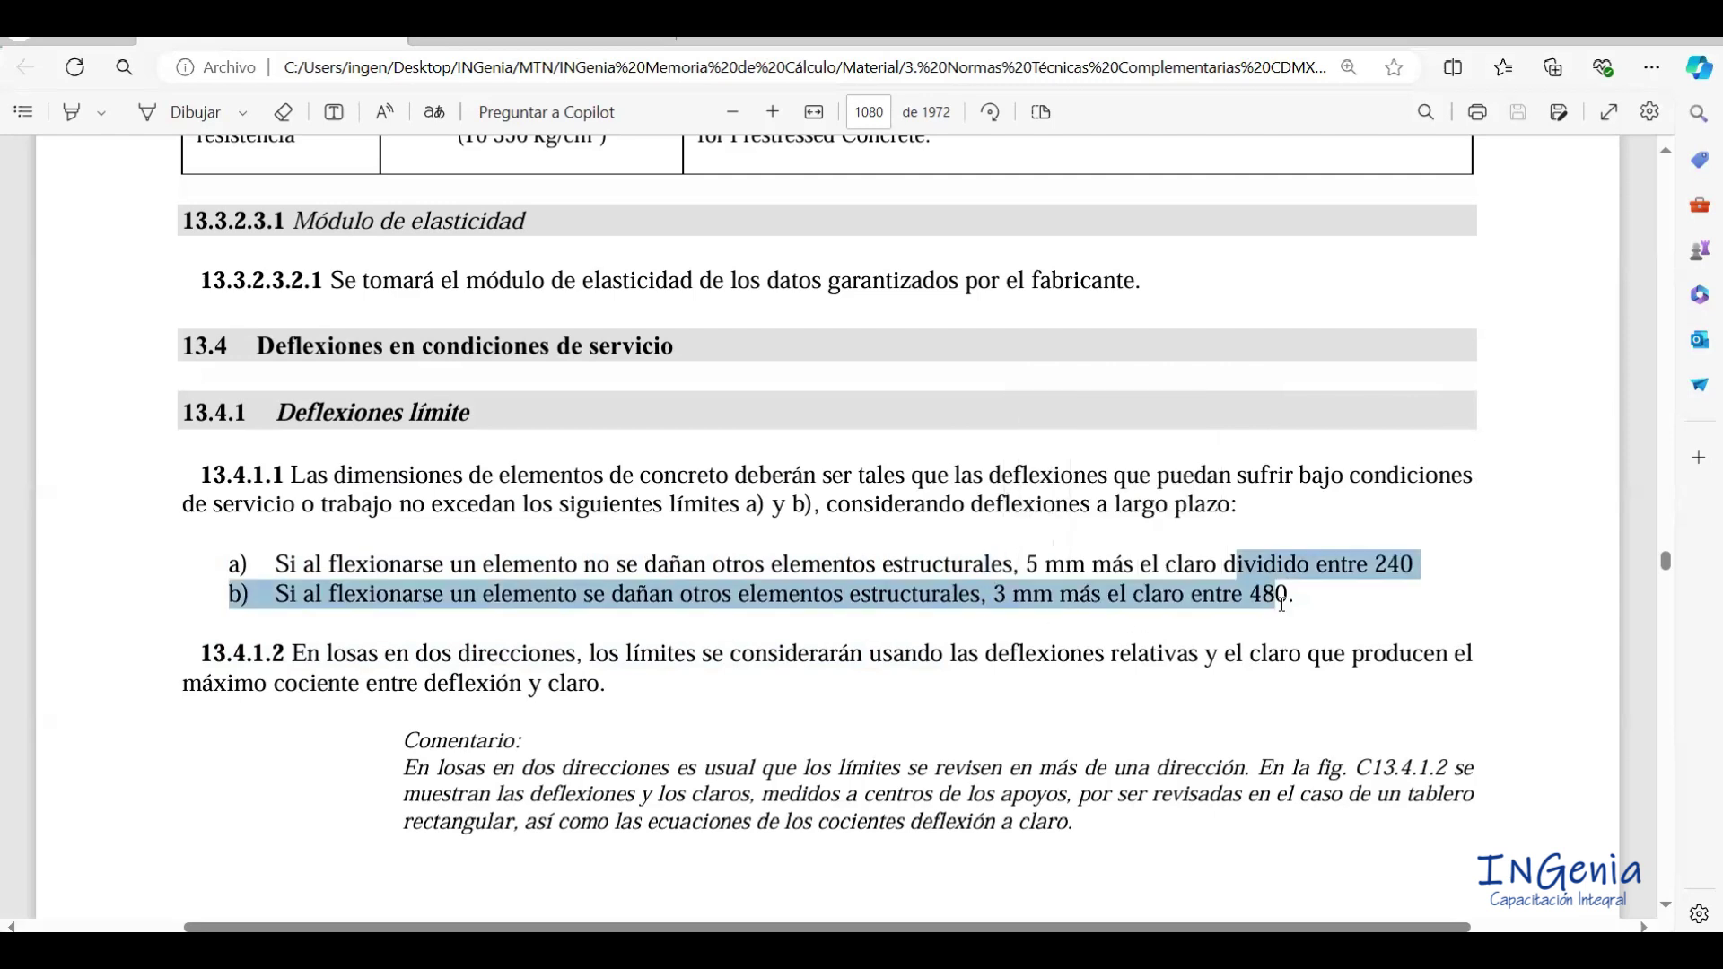
{"action": "left_click", "coordinate": [1372, 617]}
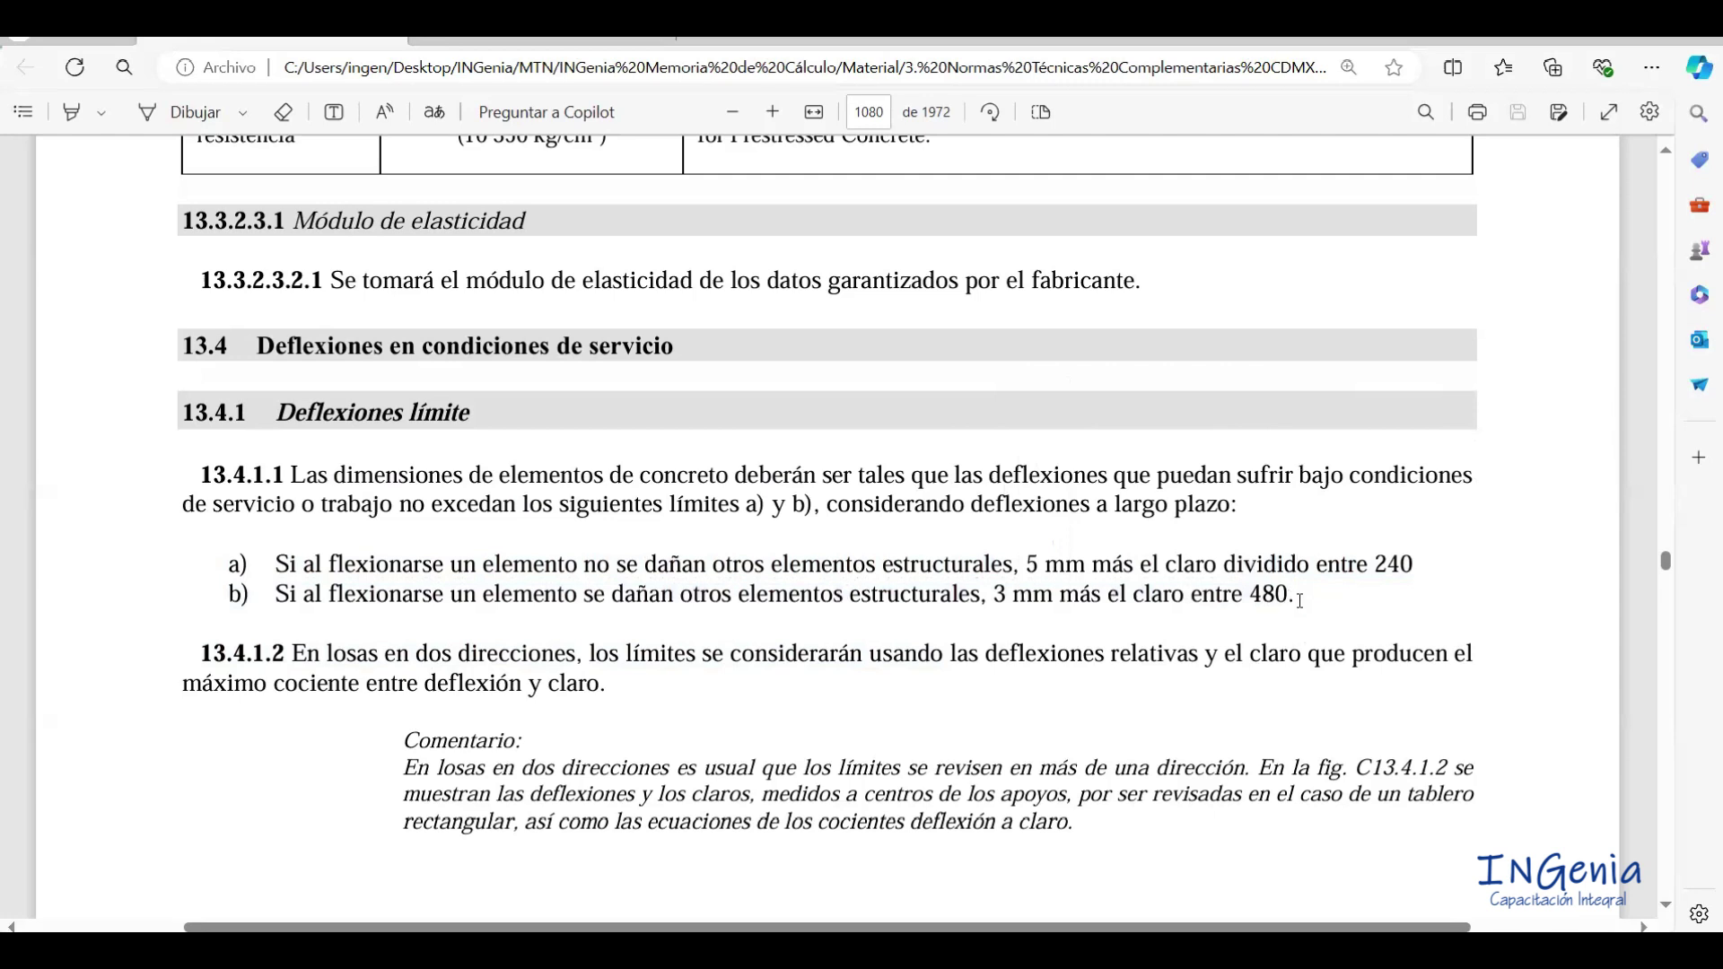
{"action": "left_click_drag", "start_coordinate": [1296, 594], "coordinate": [1018, 567]}
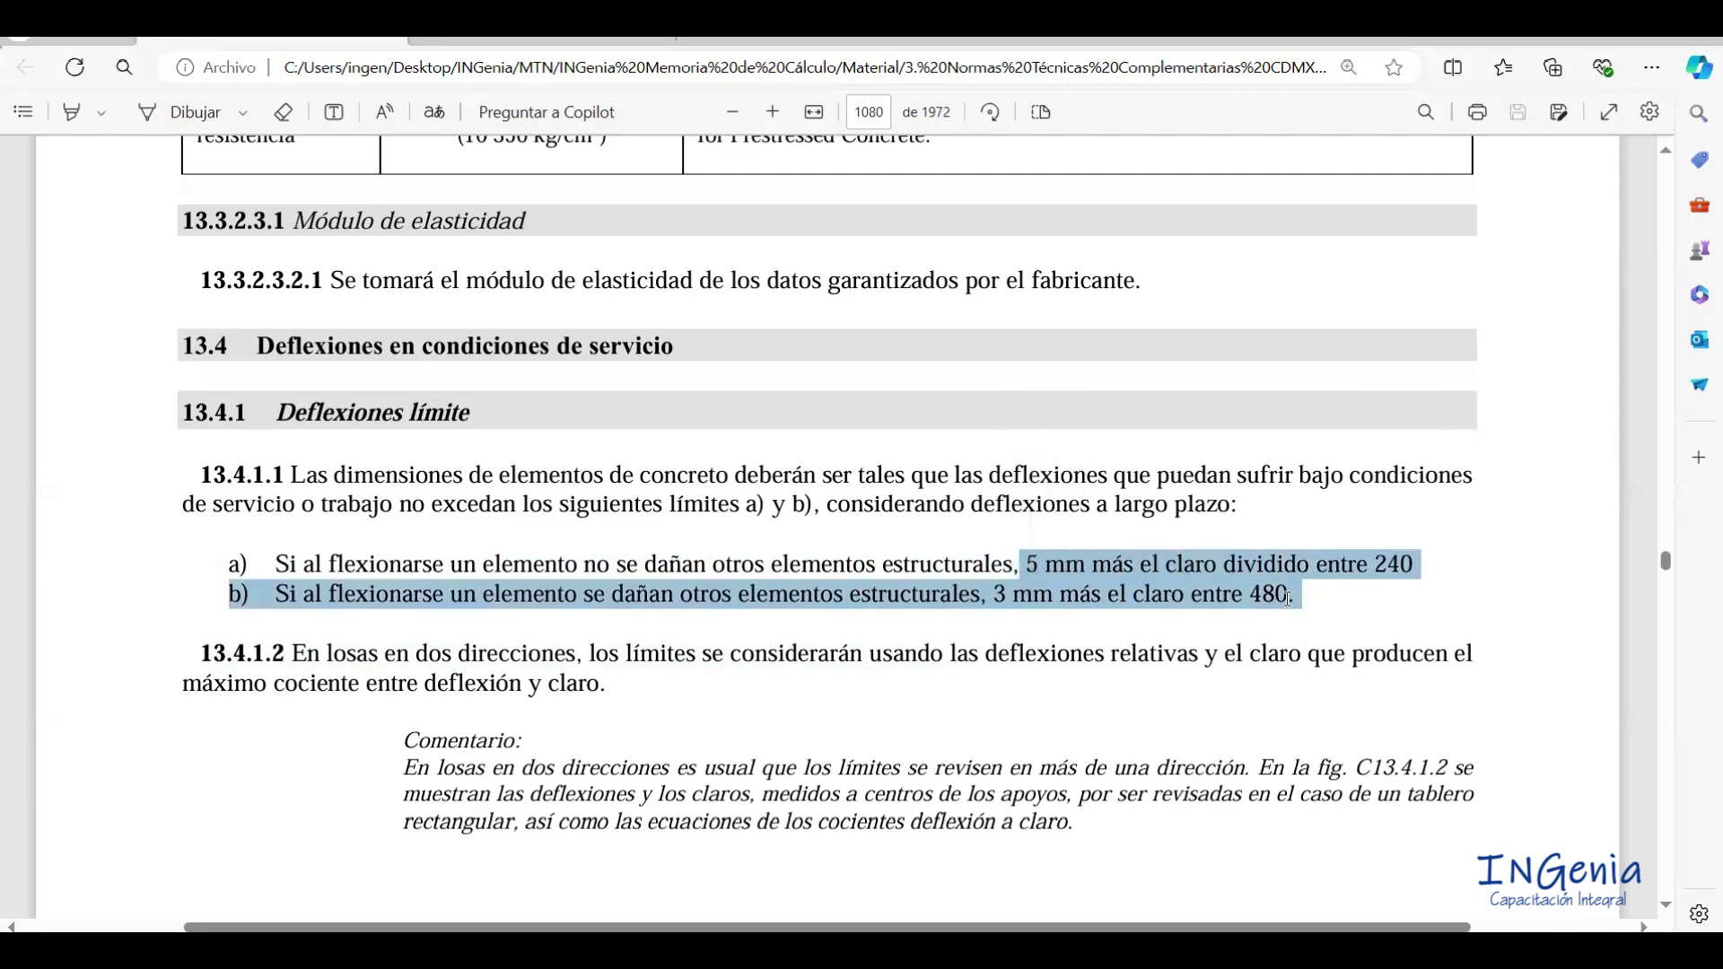
{"action": "left_click", "coordinate": [1314, 601]}
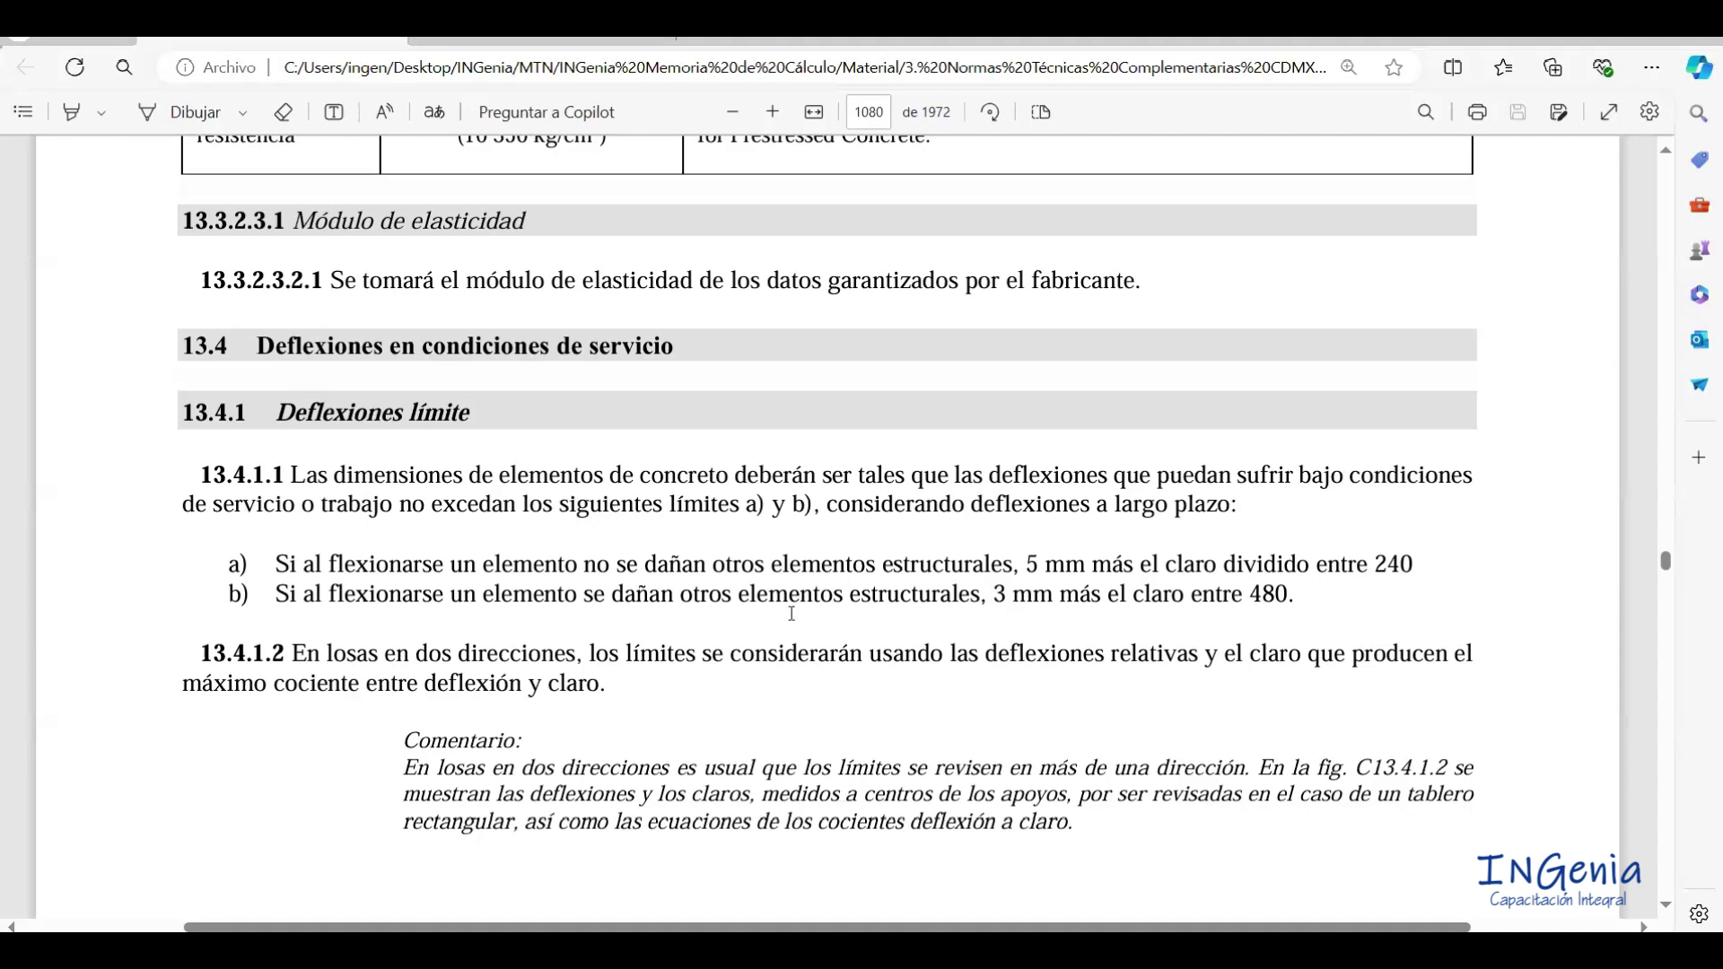
{"action": "left_click_drag", "start_coordinate": [1030, 564], "coordinate": [1416, 563]}
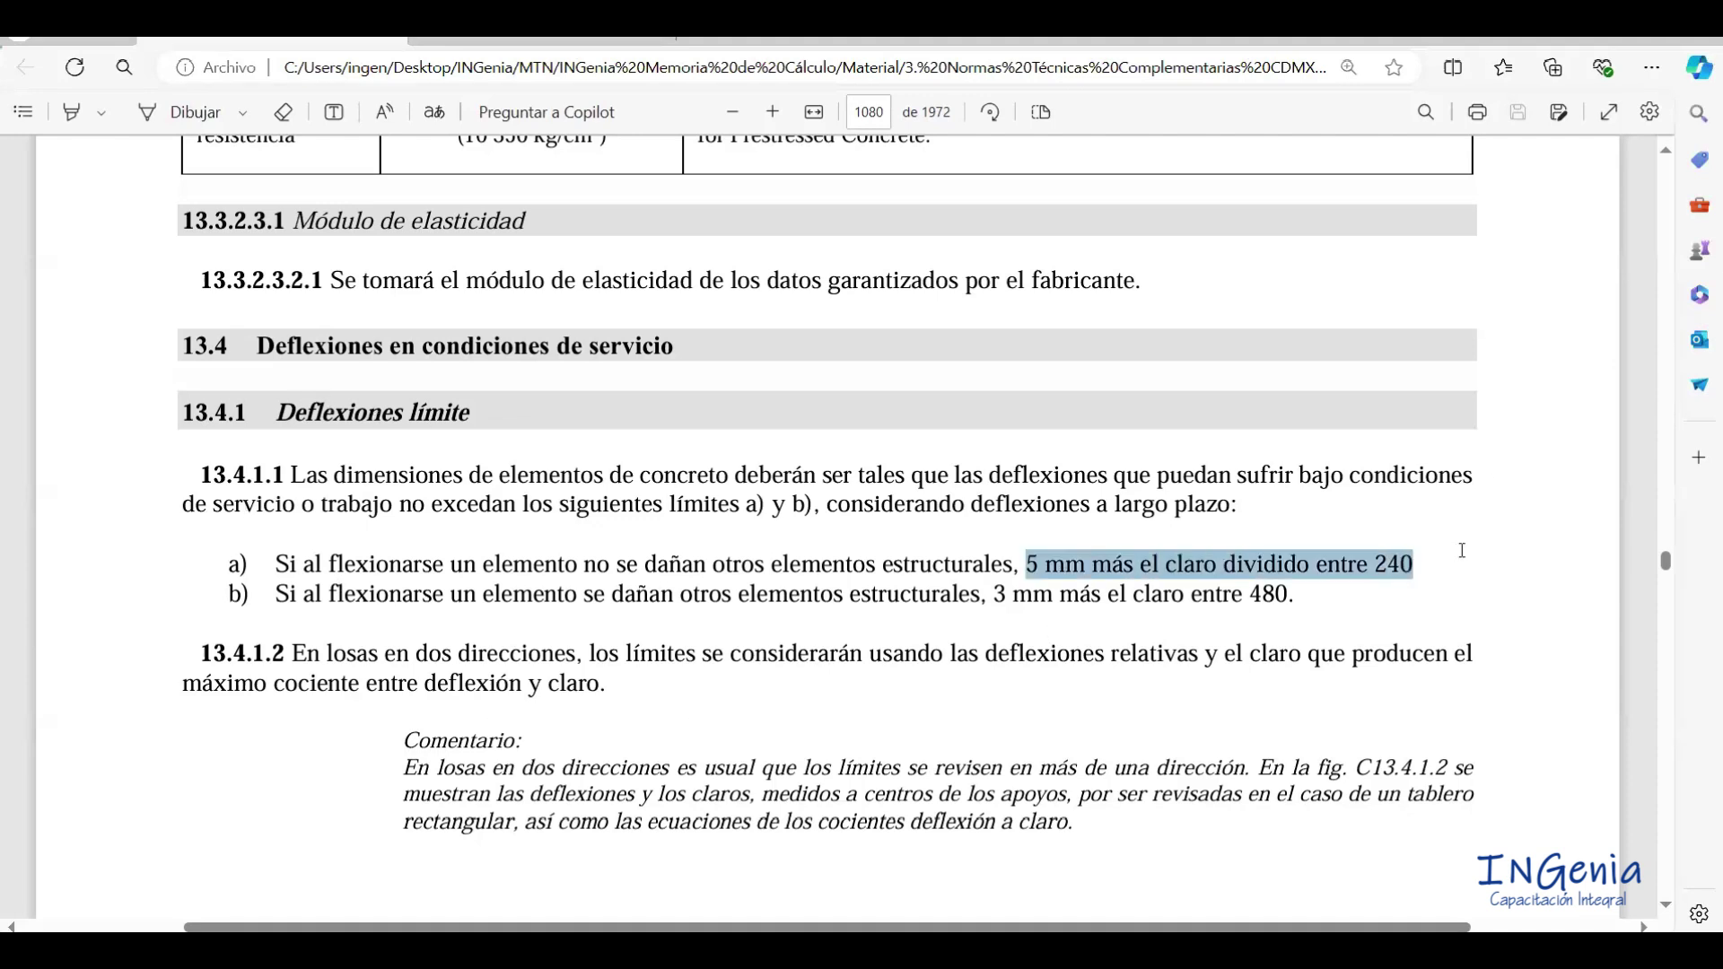
Switch to STAAD.Pro and measure the node-to-node length of both spans of the middle beam, from each end to the central intersection.
{"action": "mouse_move", "coordinate": [959, 951]}
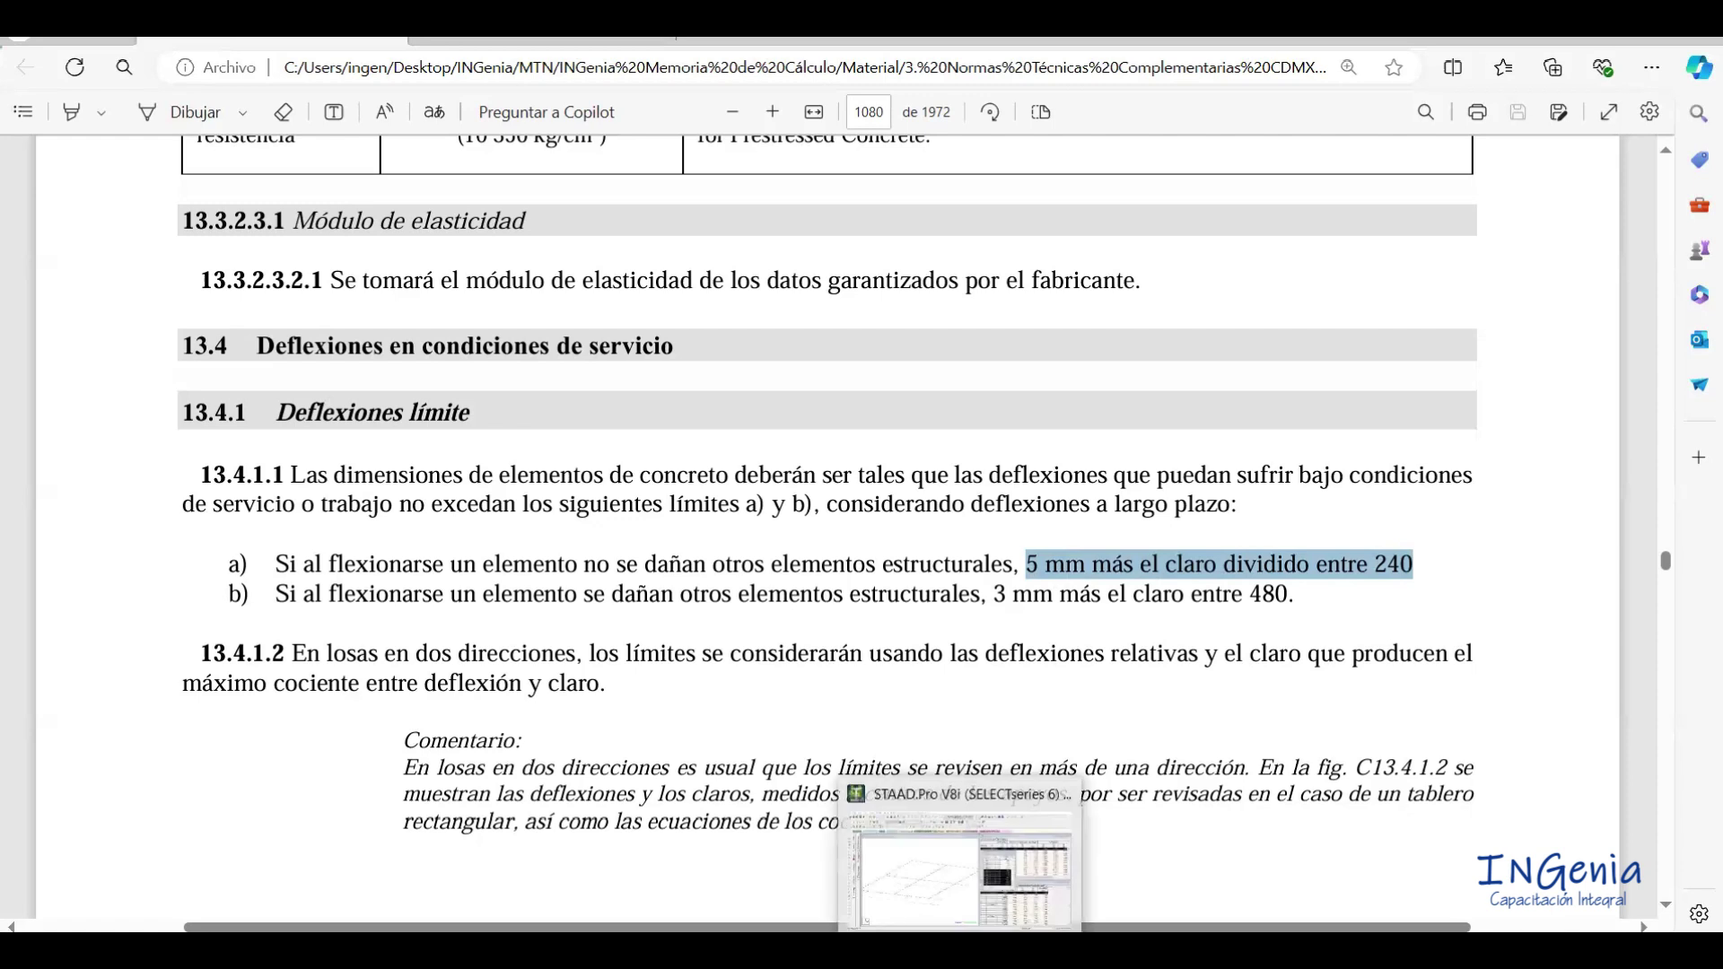
{"action": "left_click", "coordinate": [956, 866]}
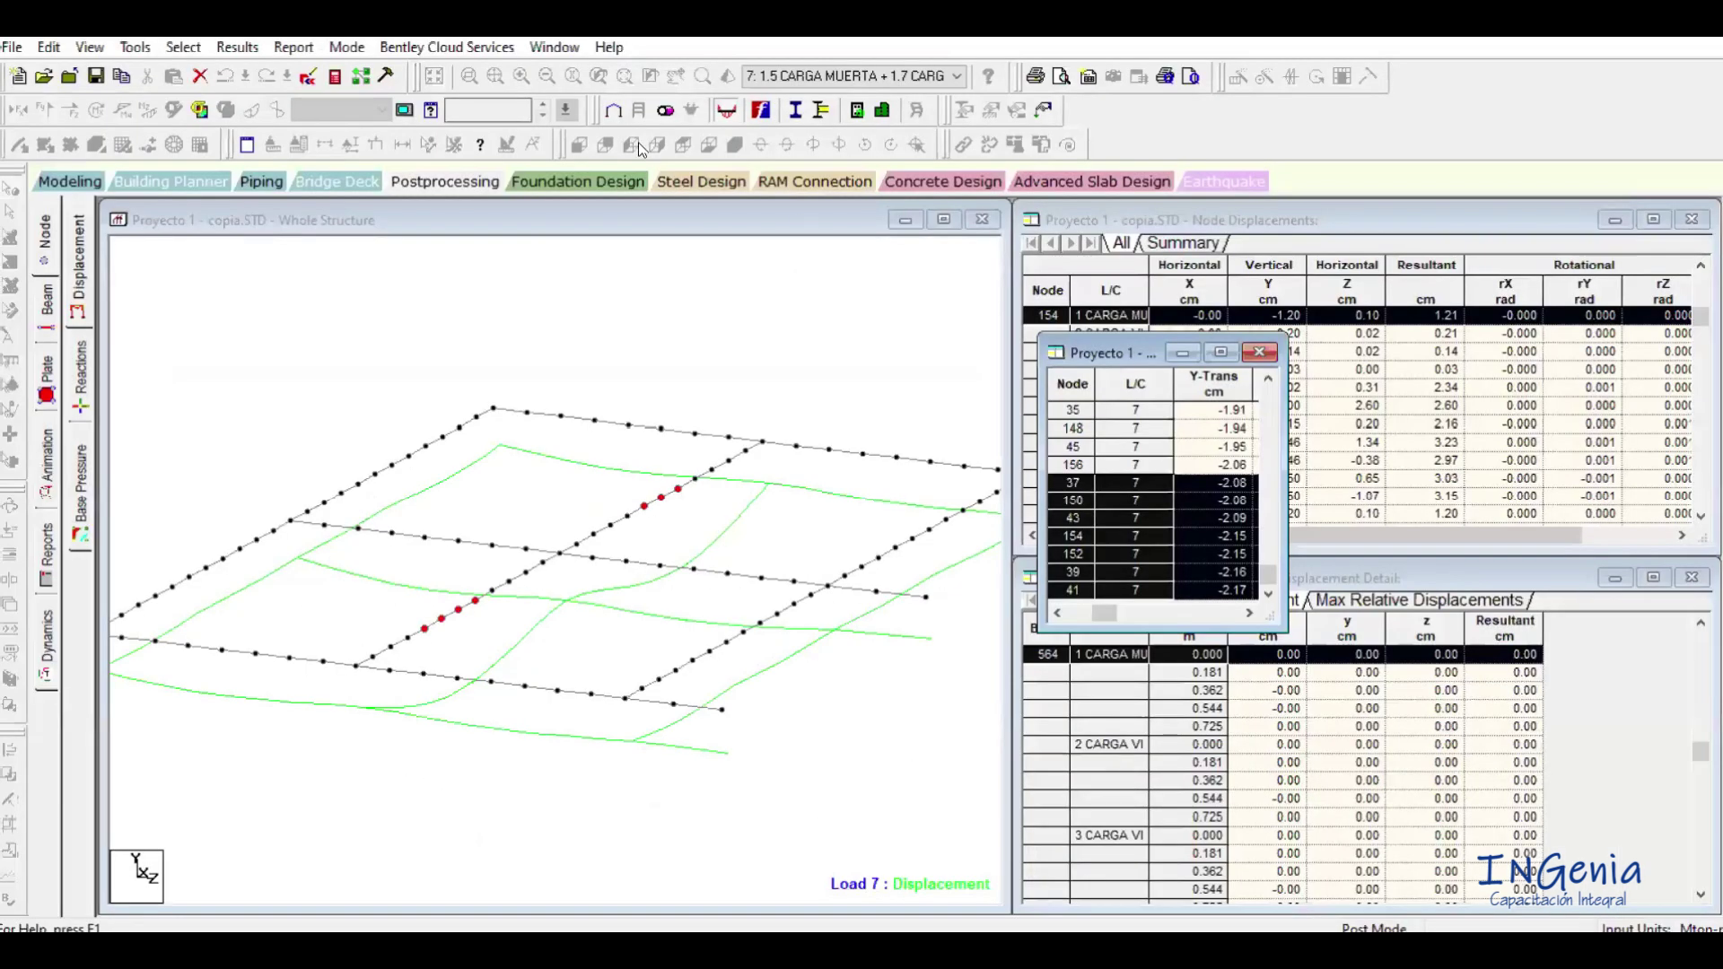
{"action": "left_click", "coordinate": [621, 219]}
{"action": "left_click", "coordinate": [430, 148]}
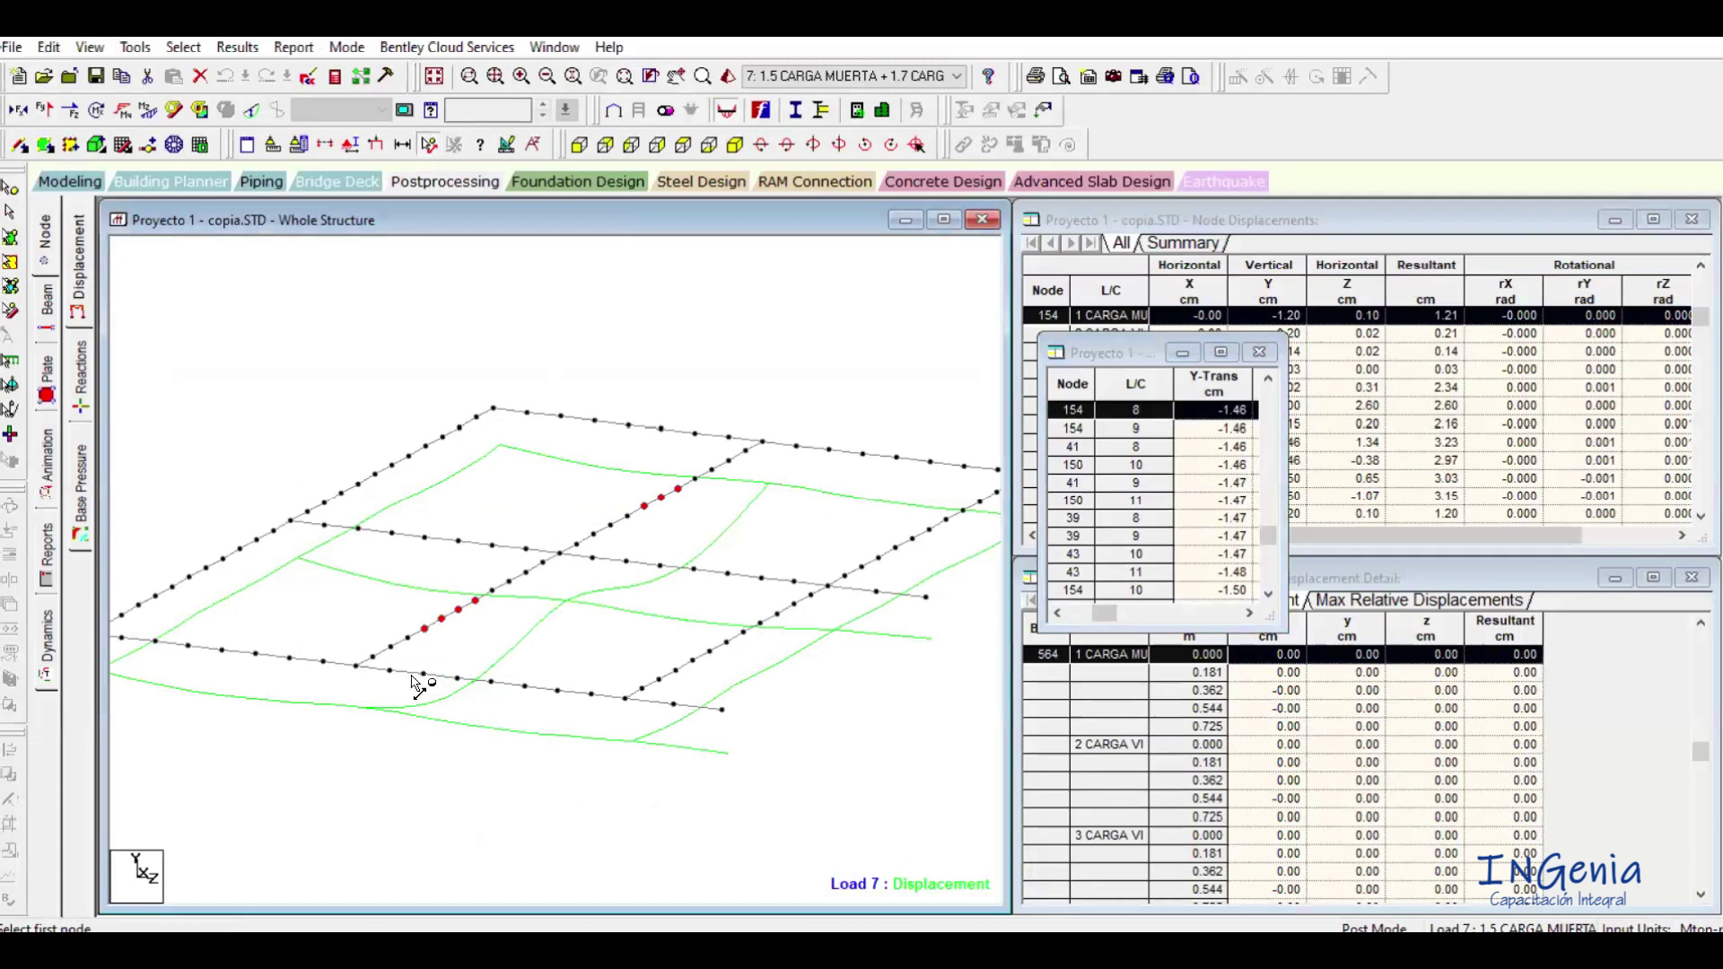
{"action": "left_click", "coordinate": [360, 665]}
{"action": "left_click", "coordinate": [563, 555]}
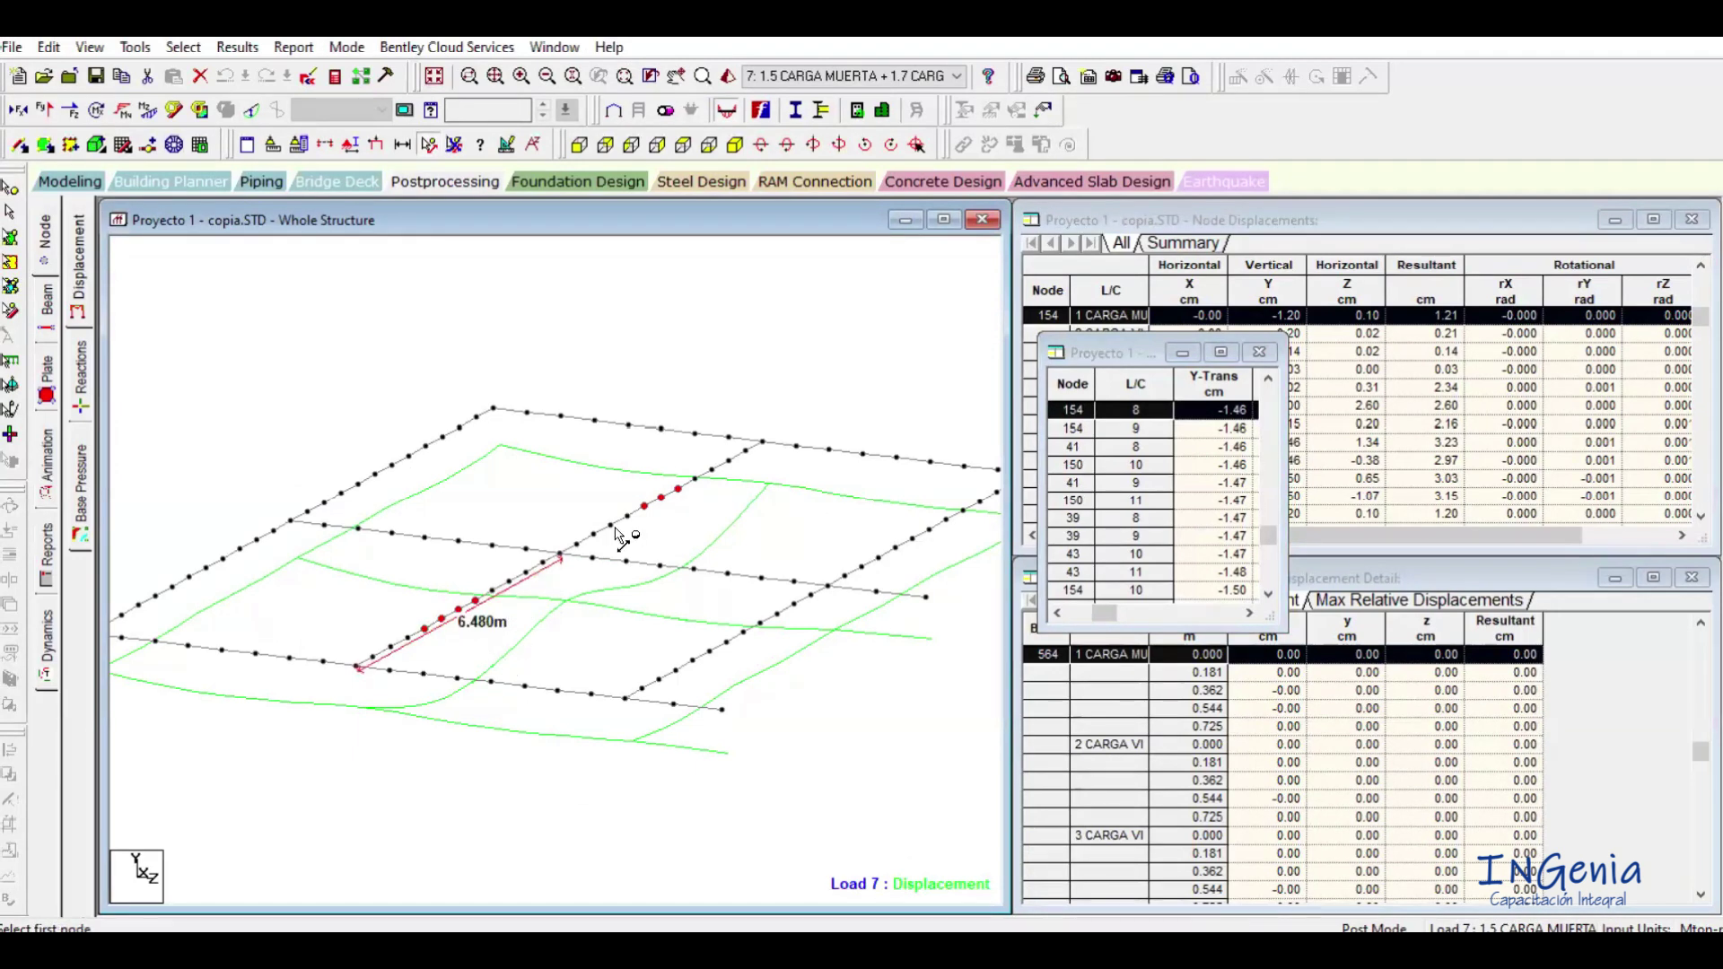
{"action": "left_click", "coordinate": [563, 554]}
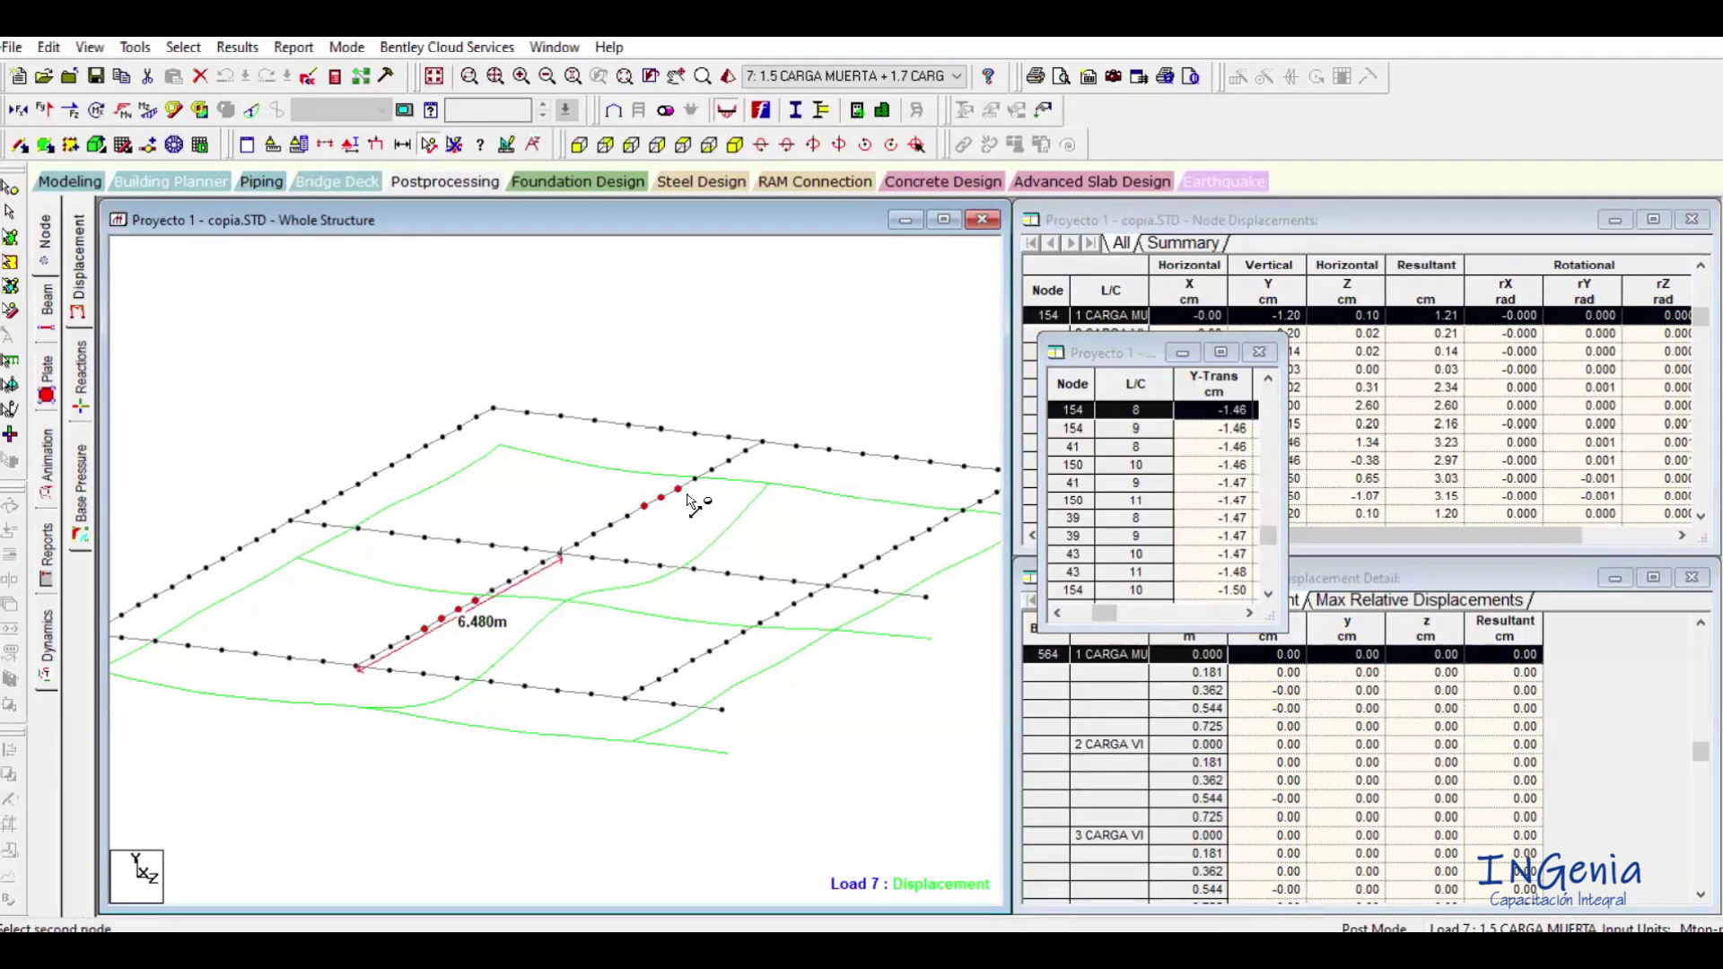
{"action": "left_click", "coordinate": [764, 445]}
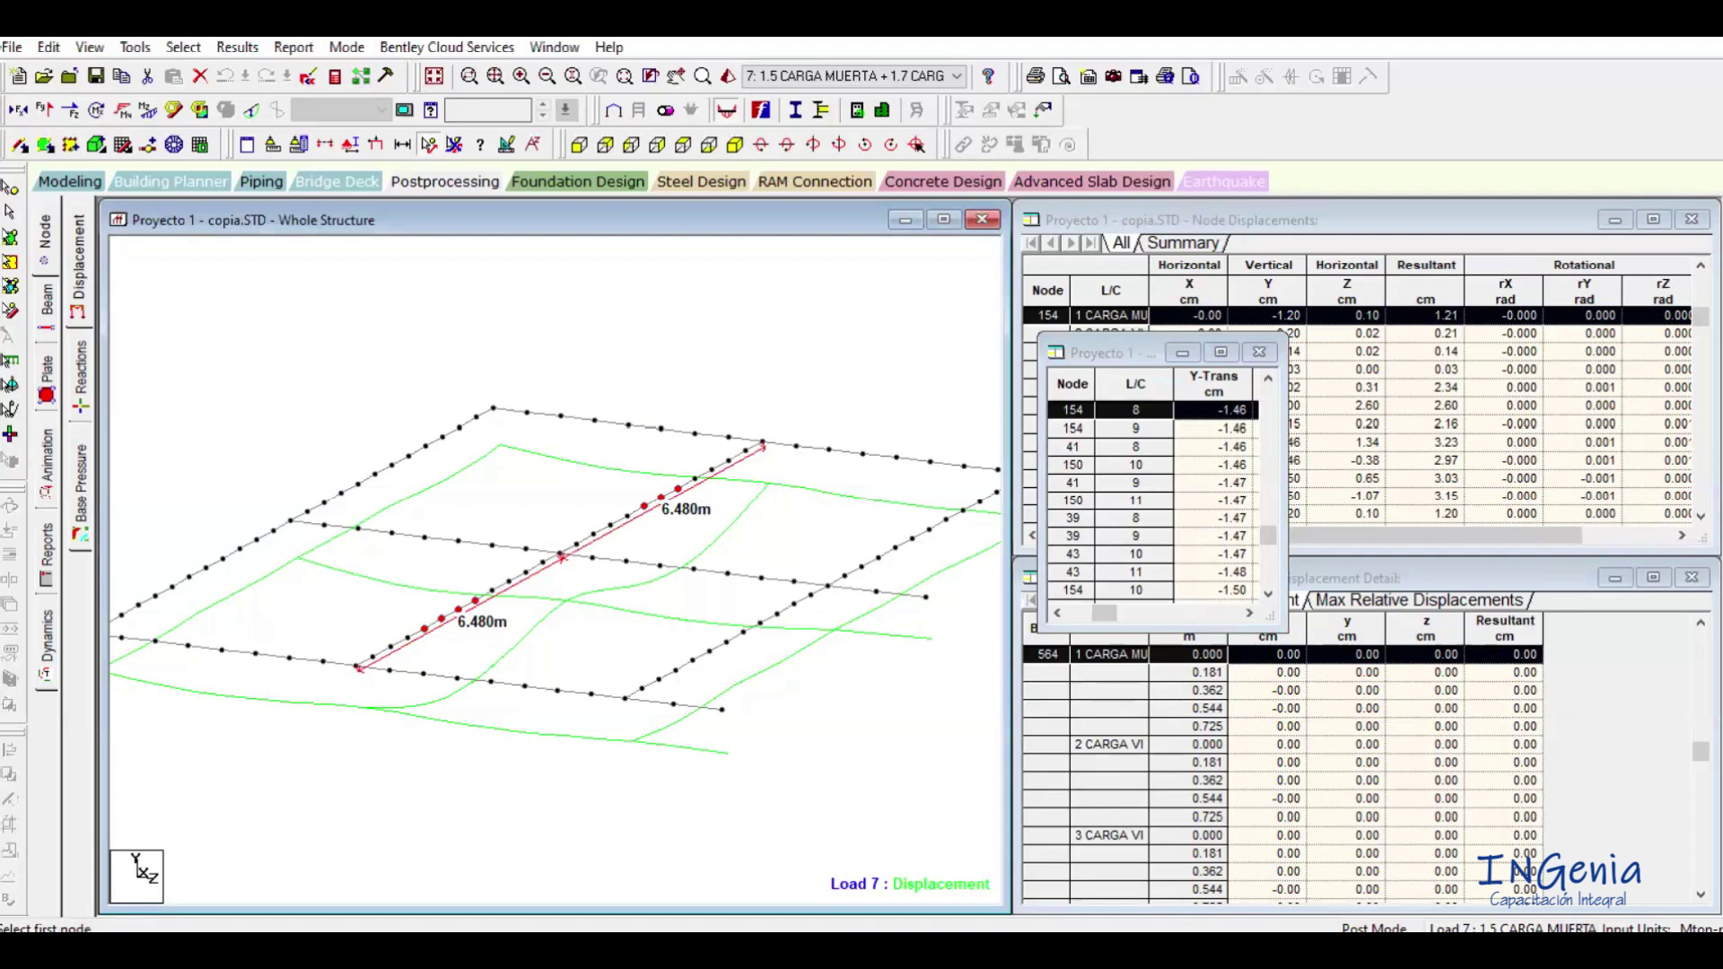
Return to the standard's PDF and highlight the condition "no se dañan otros elementos estructurales" in limit a).
{"action": "key", "text": "alt+Tab"}
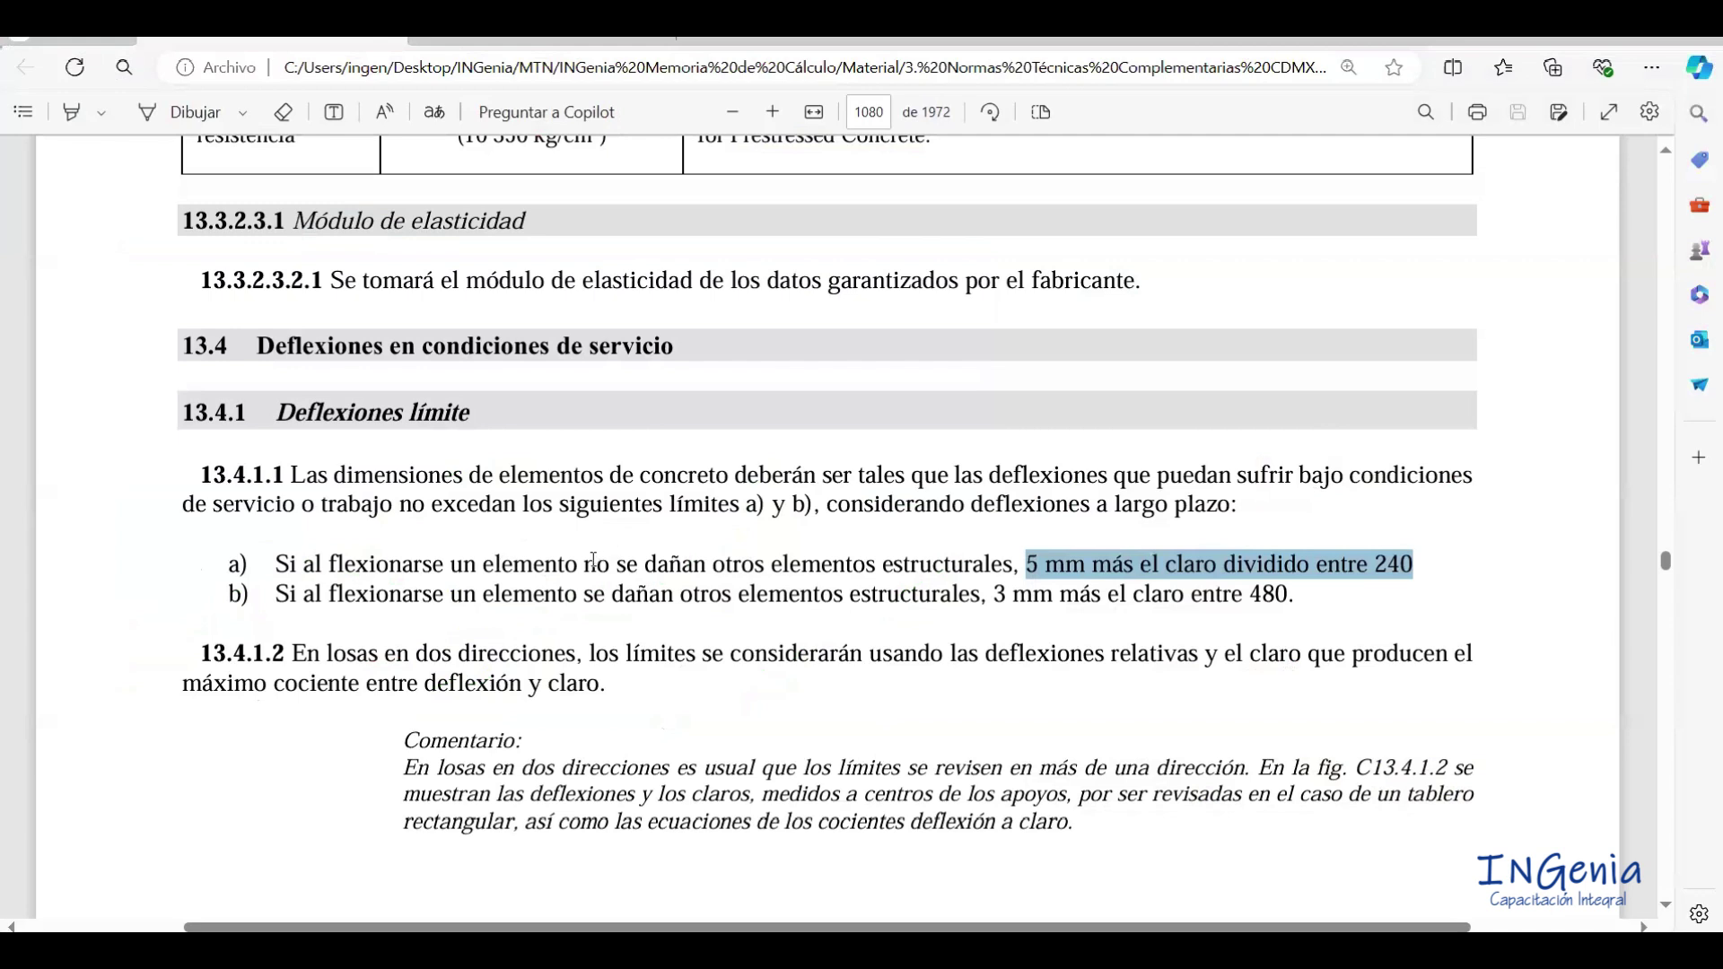
{"action": "left_click_drag", "start_coordinate": [590, 562], "coordinate": [1014, 579]}
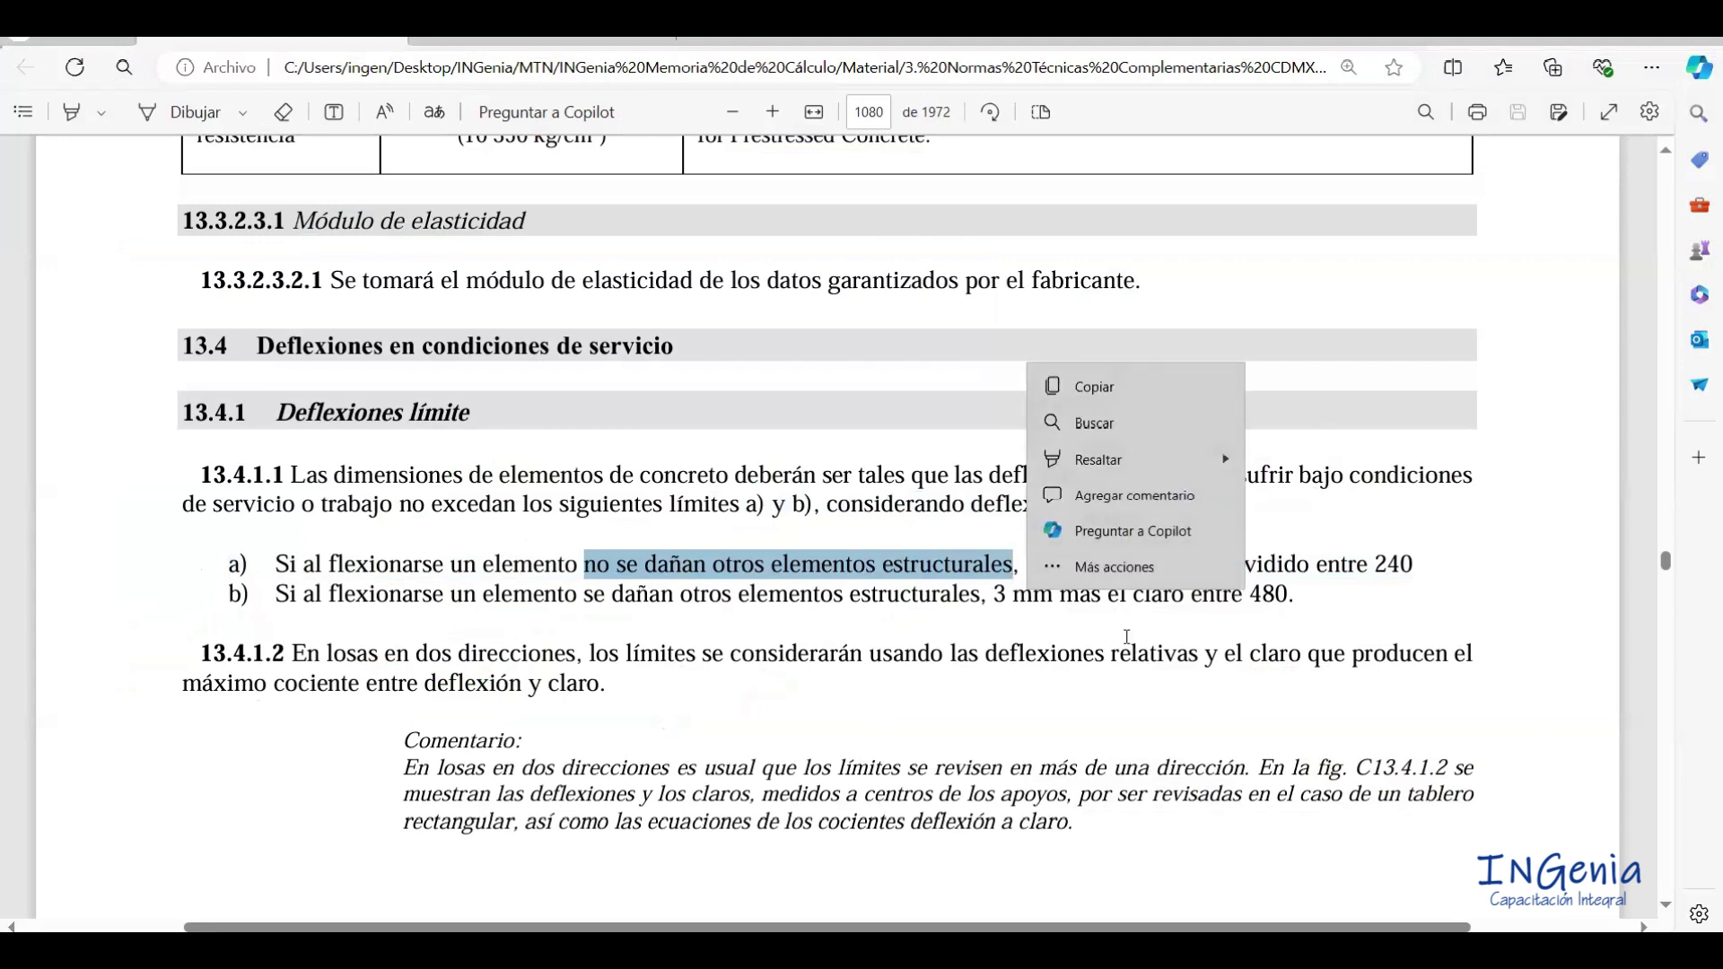
{"action": "left_click", "coordinate": [1128, 637]}
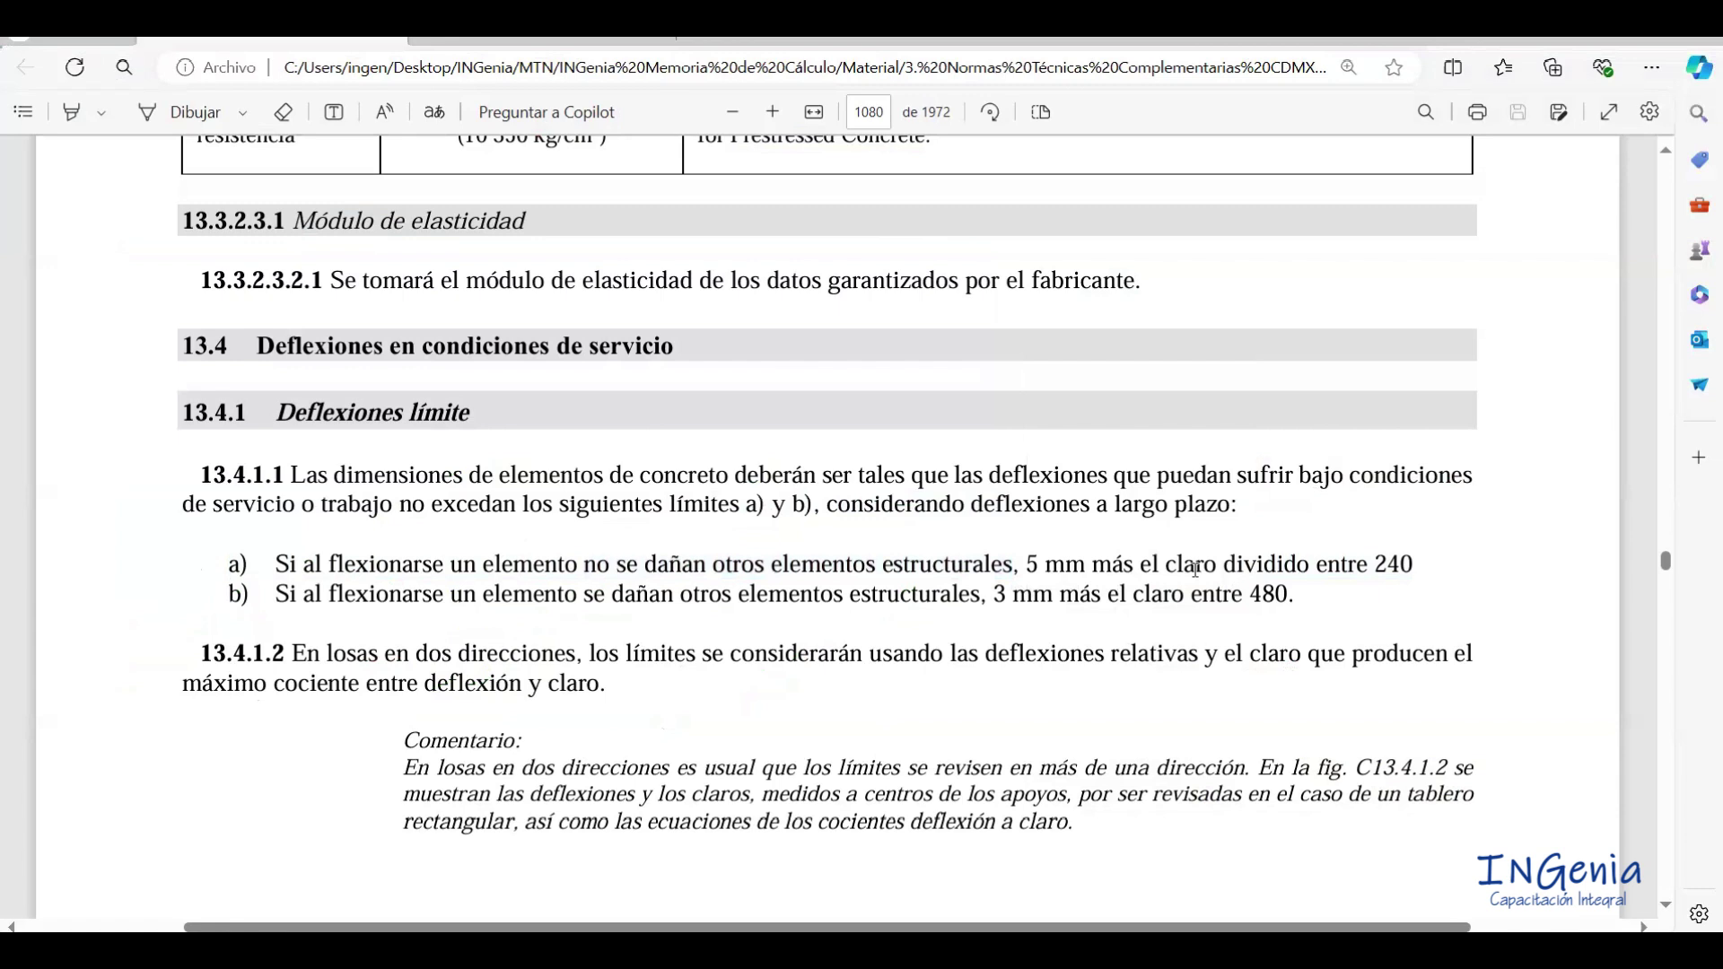
Clear the calculator, recheck the middle beam's measured span in STAAD.Pro, and calculate 648 divided by 240.
{"action": "key", "text": "alt+Tab"}
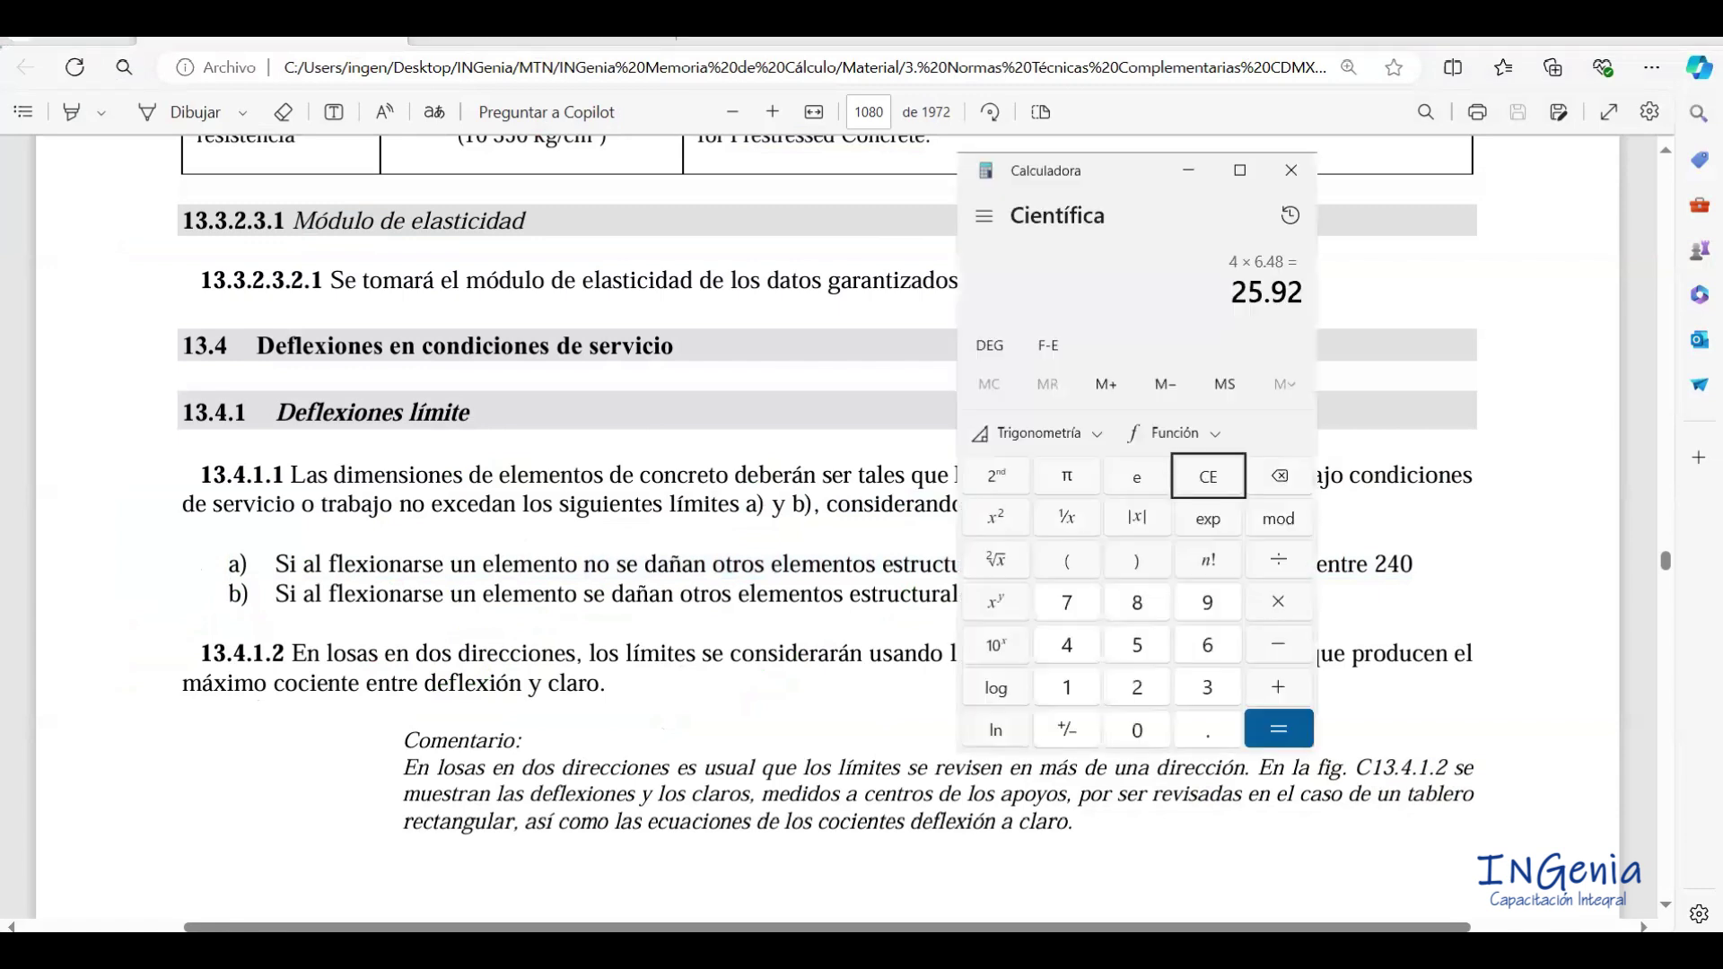
{"action": "left_click", "coordinate": [1212, 485]}
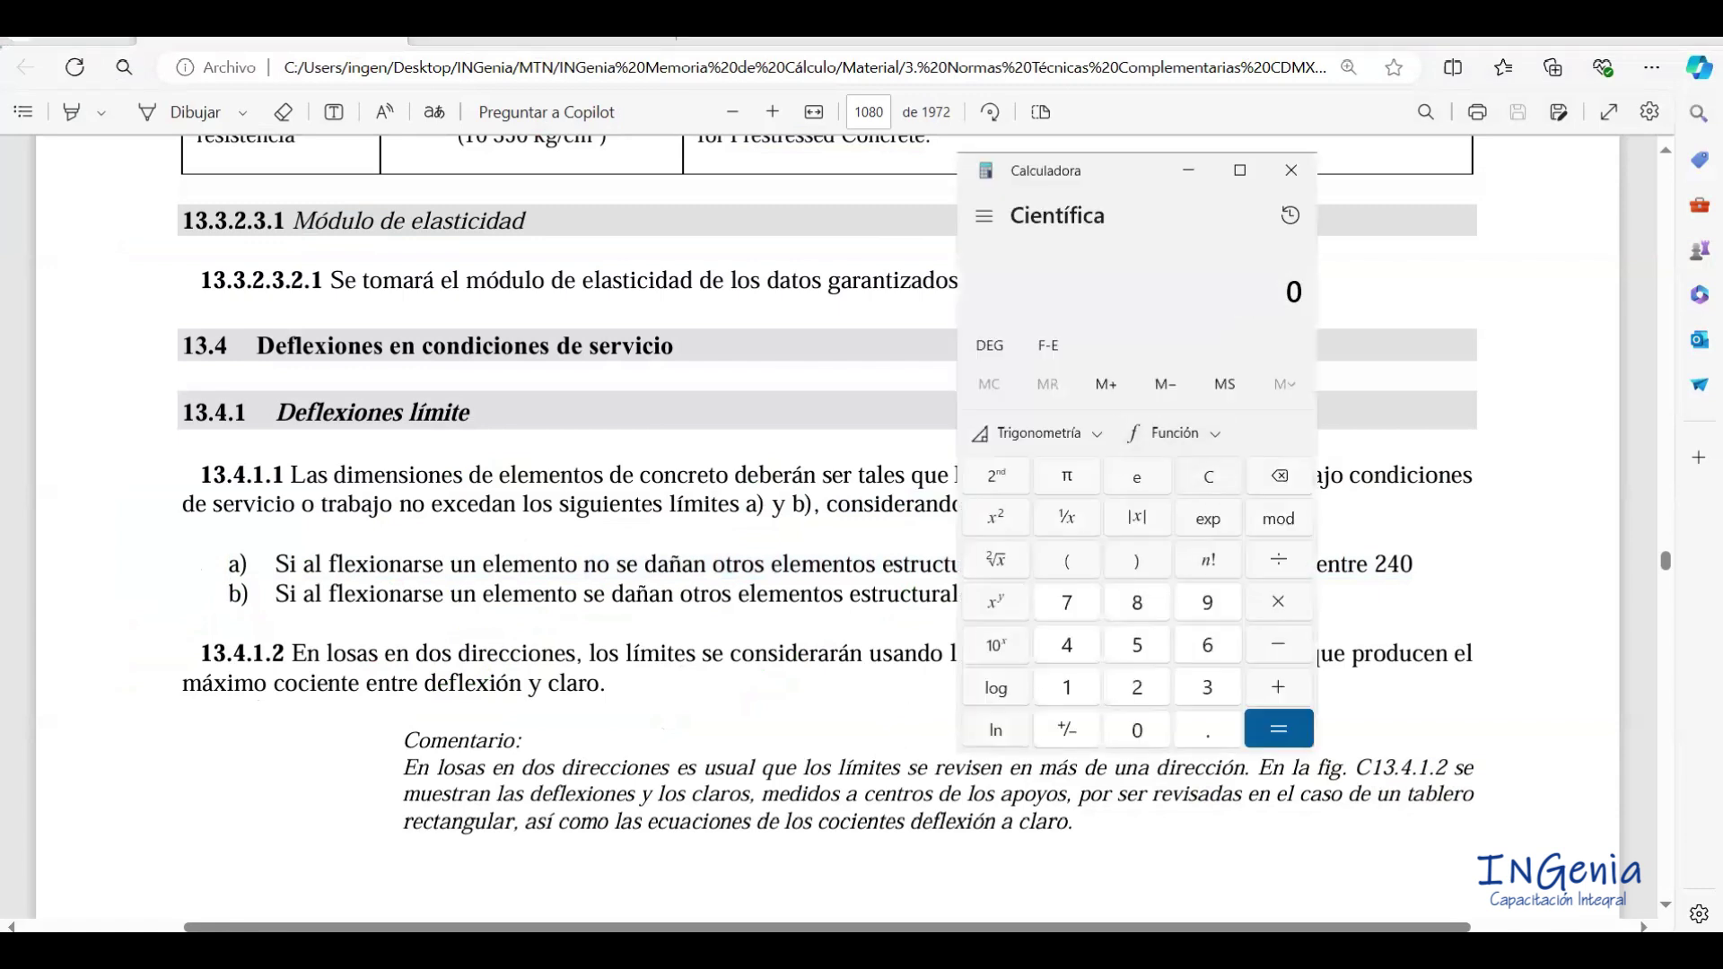
{"action": "key", "text": "alt+Tab"}
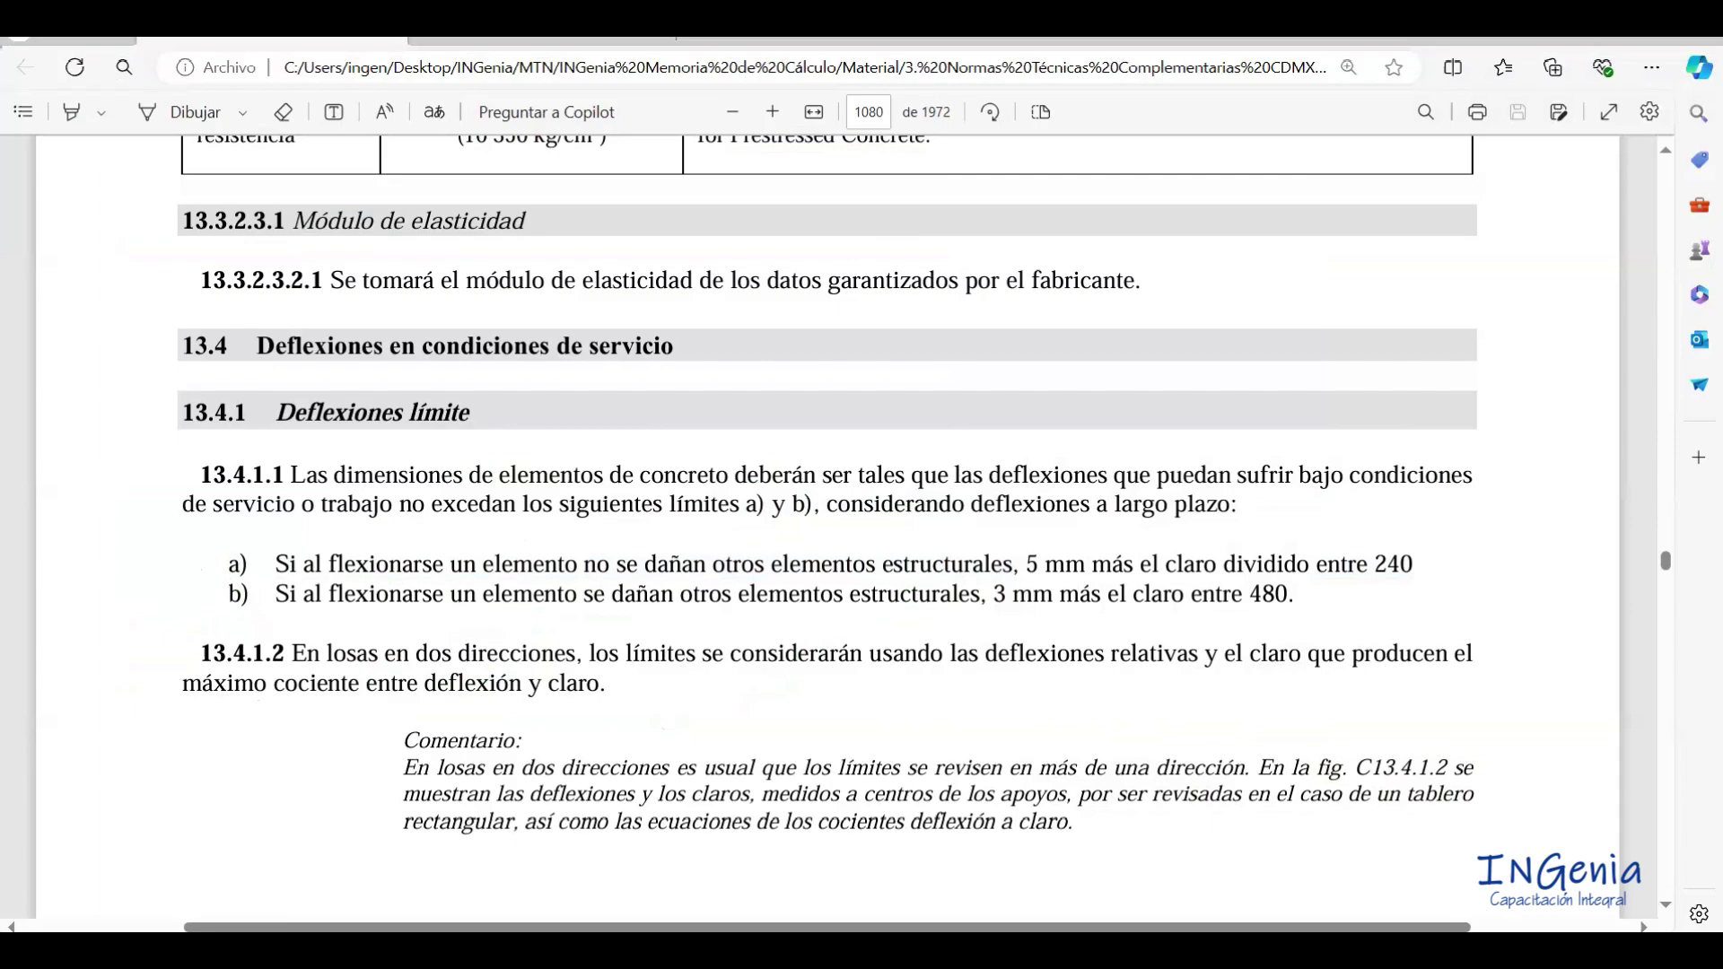
{"action": "key", "text": "alt+Tab"}
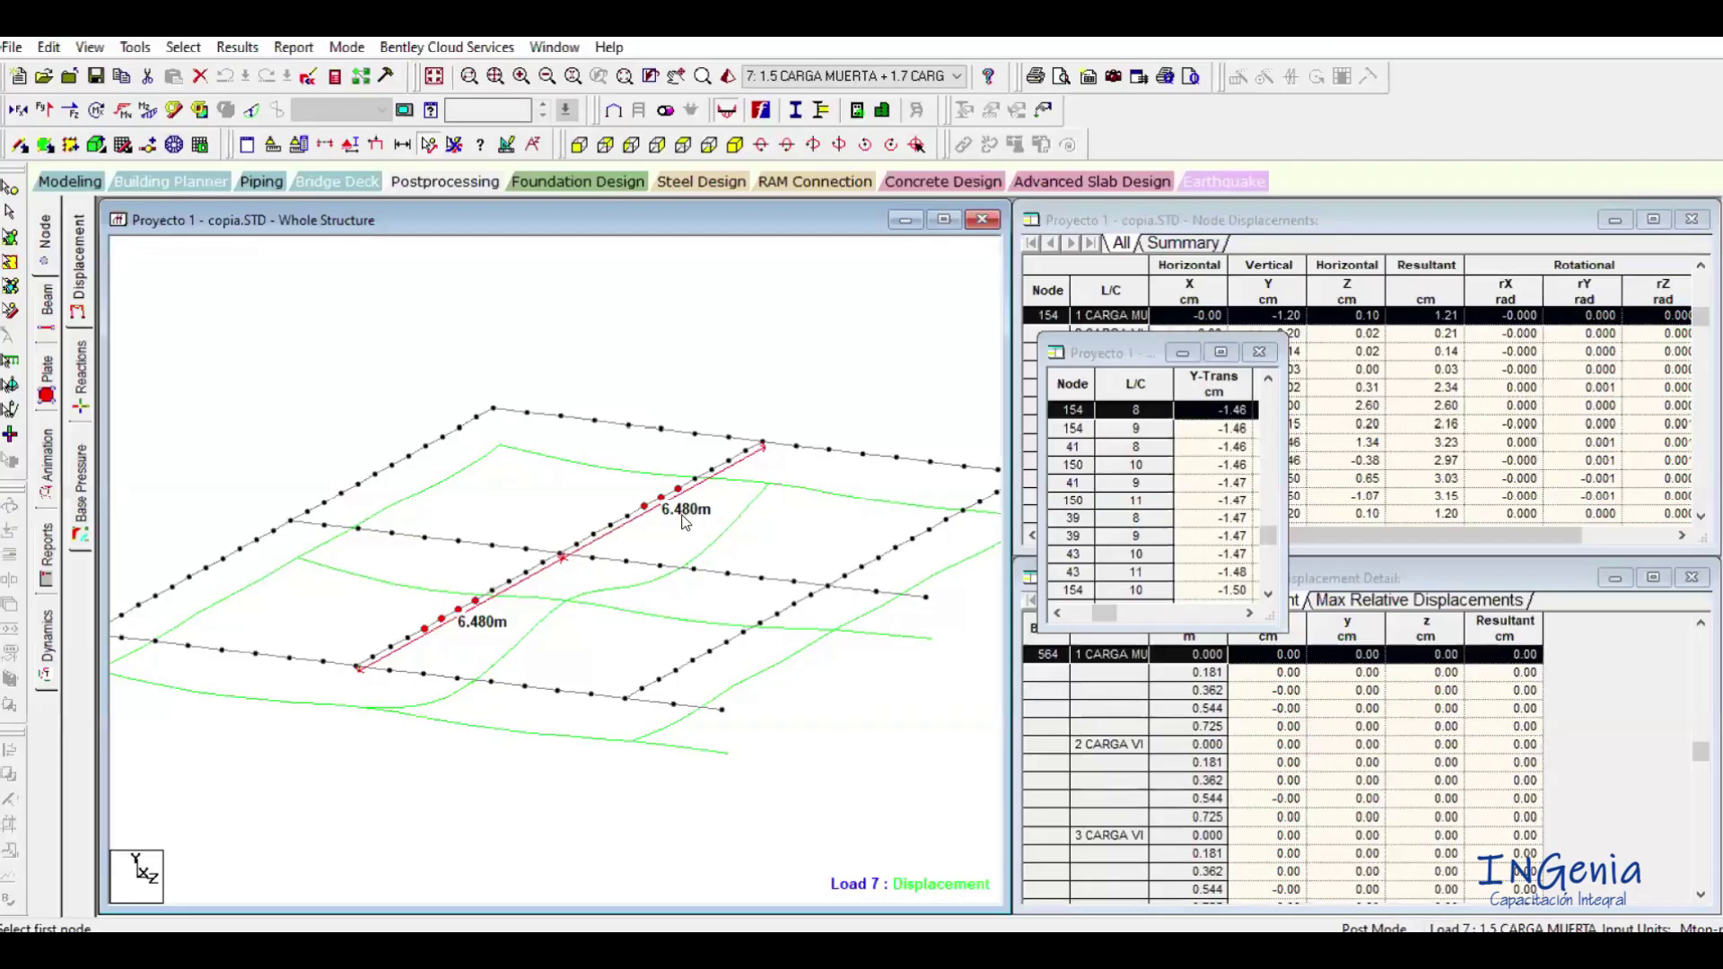
{"action": "key", "text": "alt+Tab"}
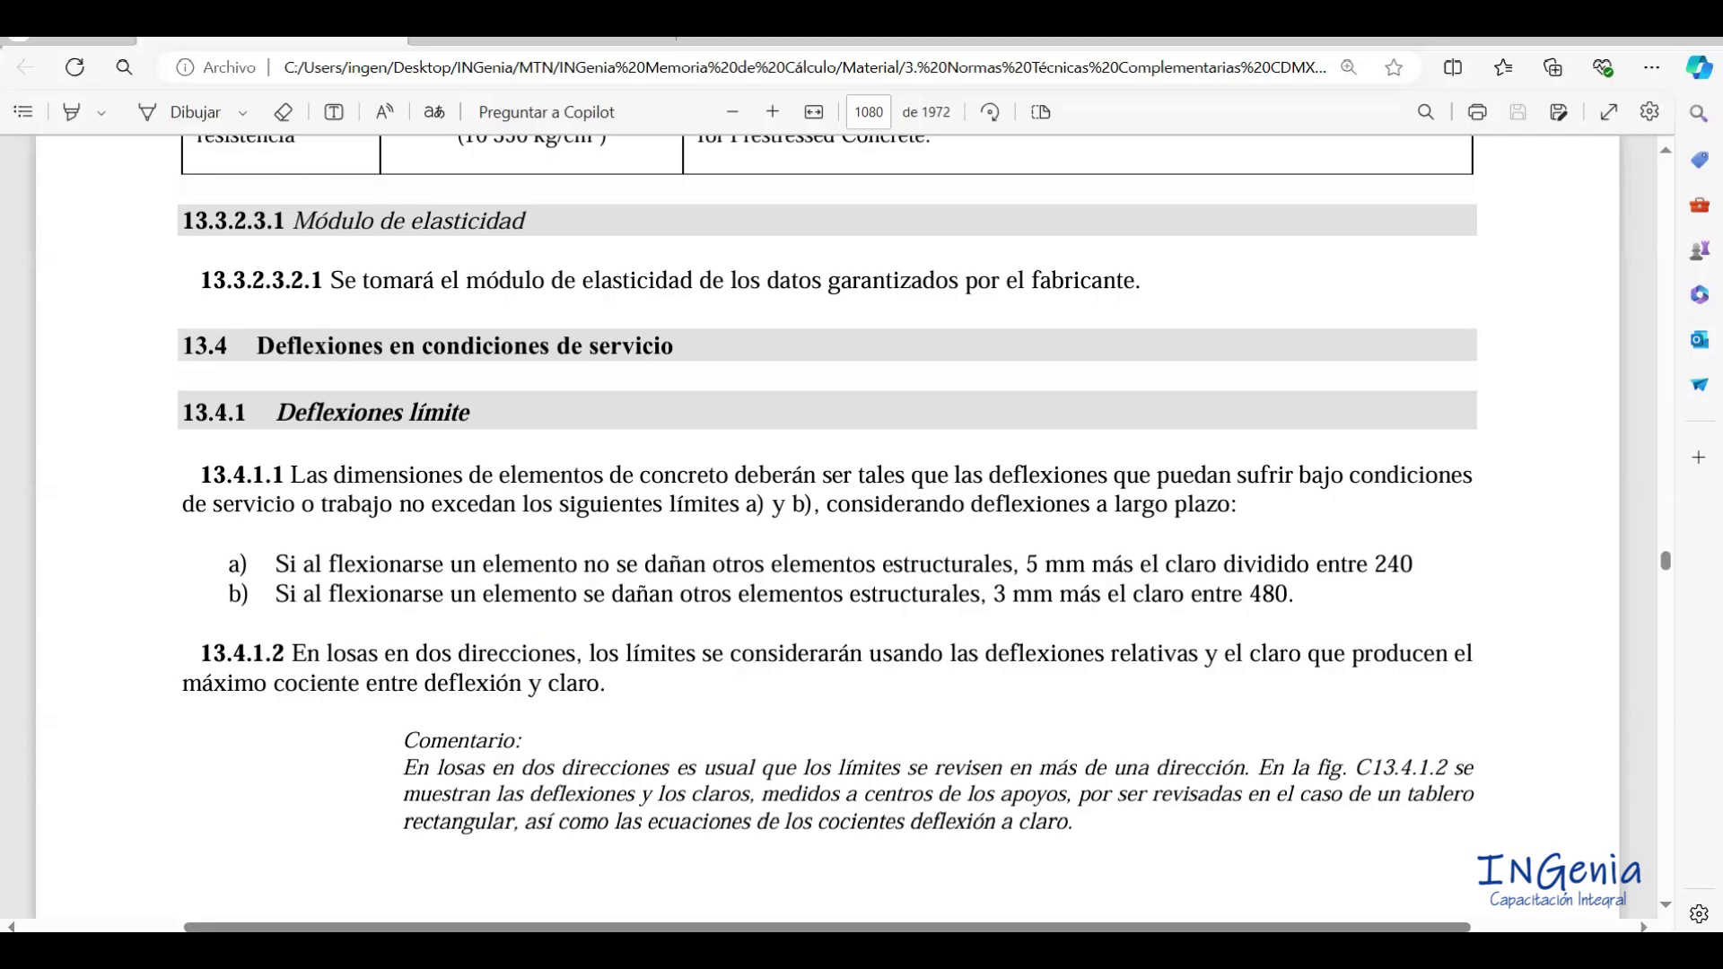
{"action": "key", "text": "alt+Tab"}
{"action": "type", "text": "648"}
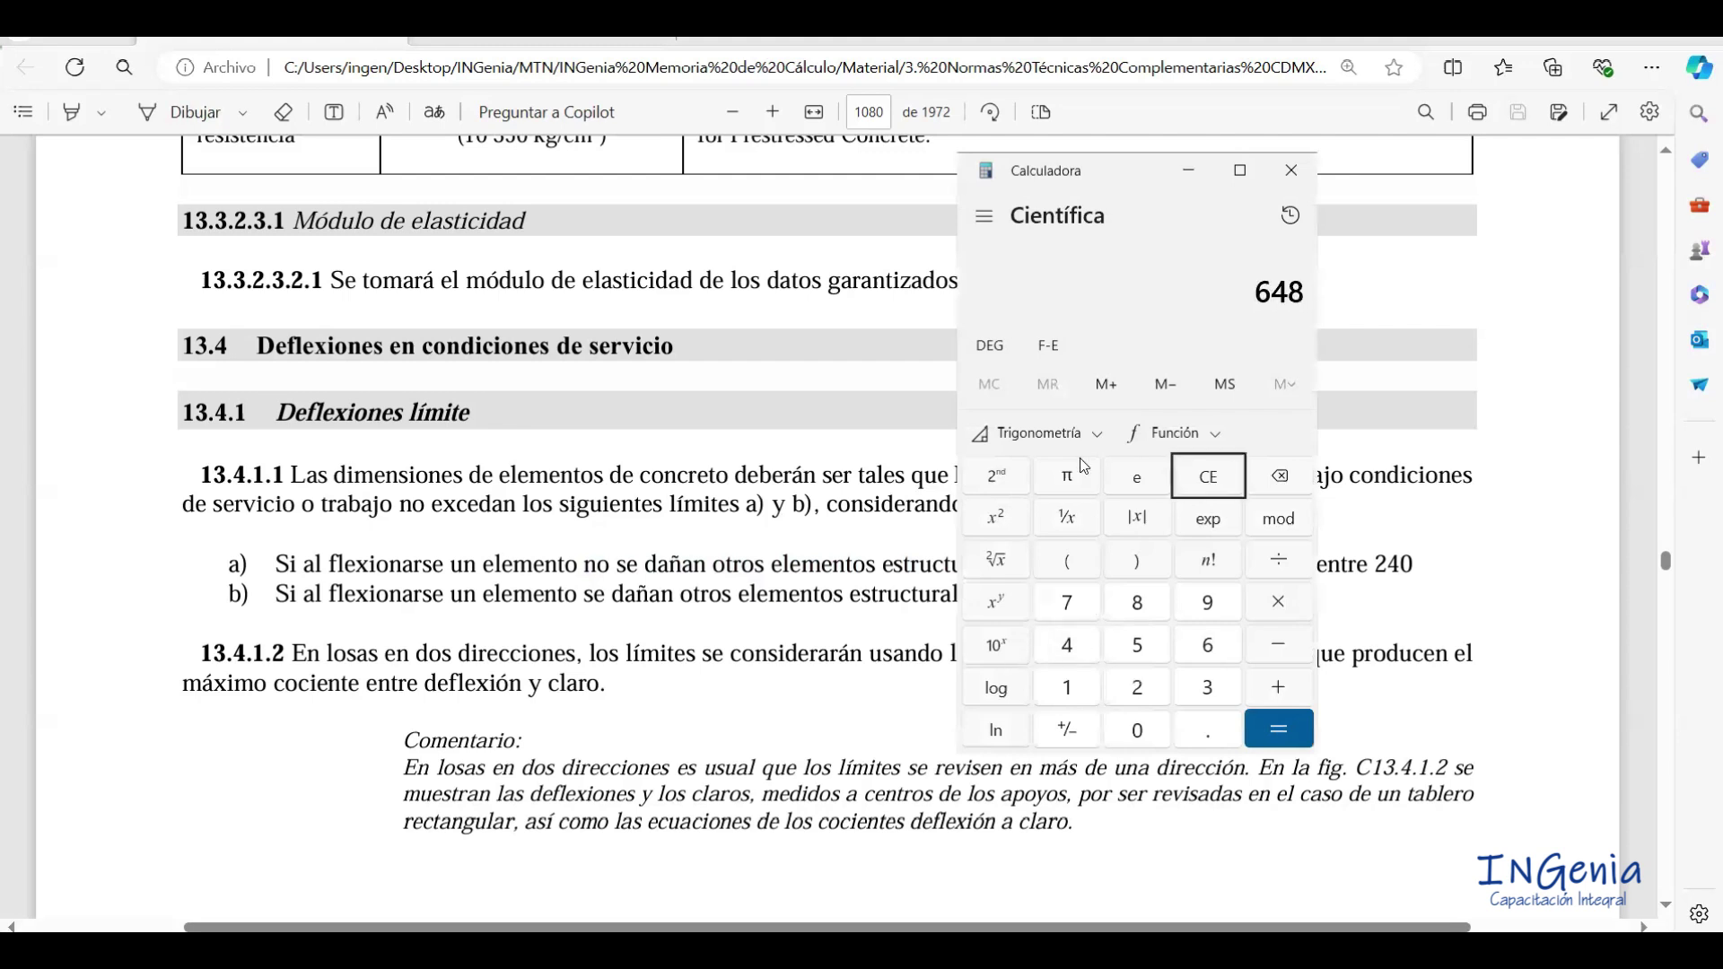
{"action": "left_click_drag", "start_coordinate": [1152, 185], "coordinate": [798, 213]}
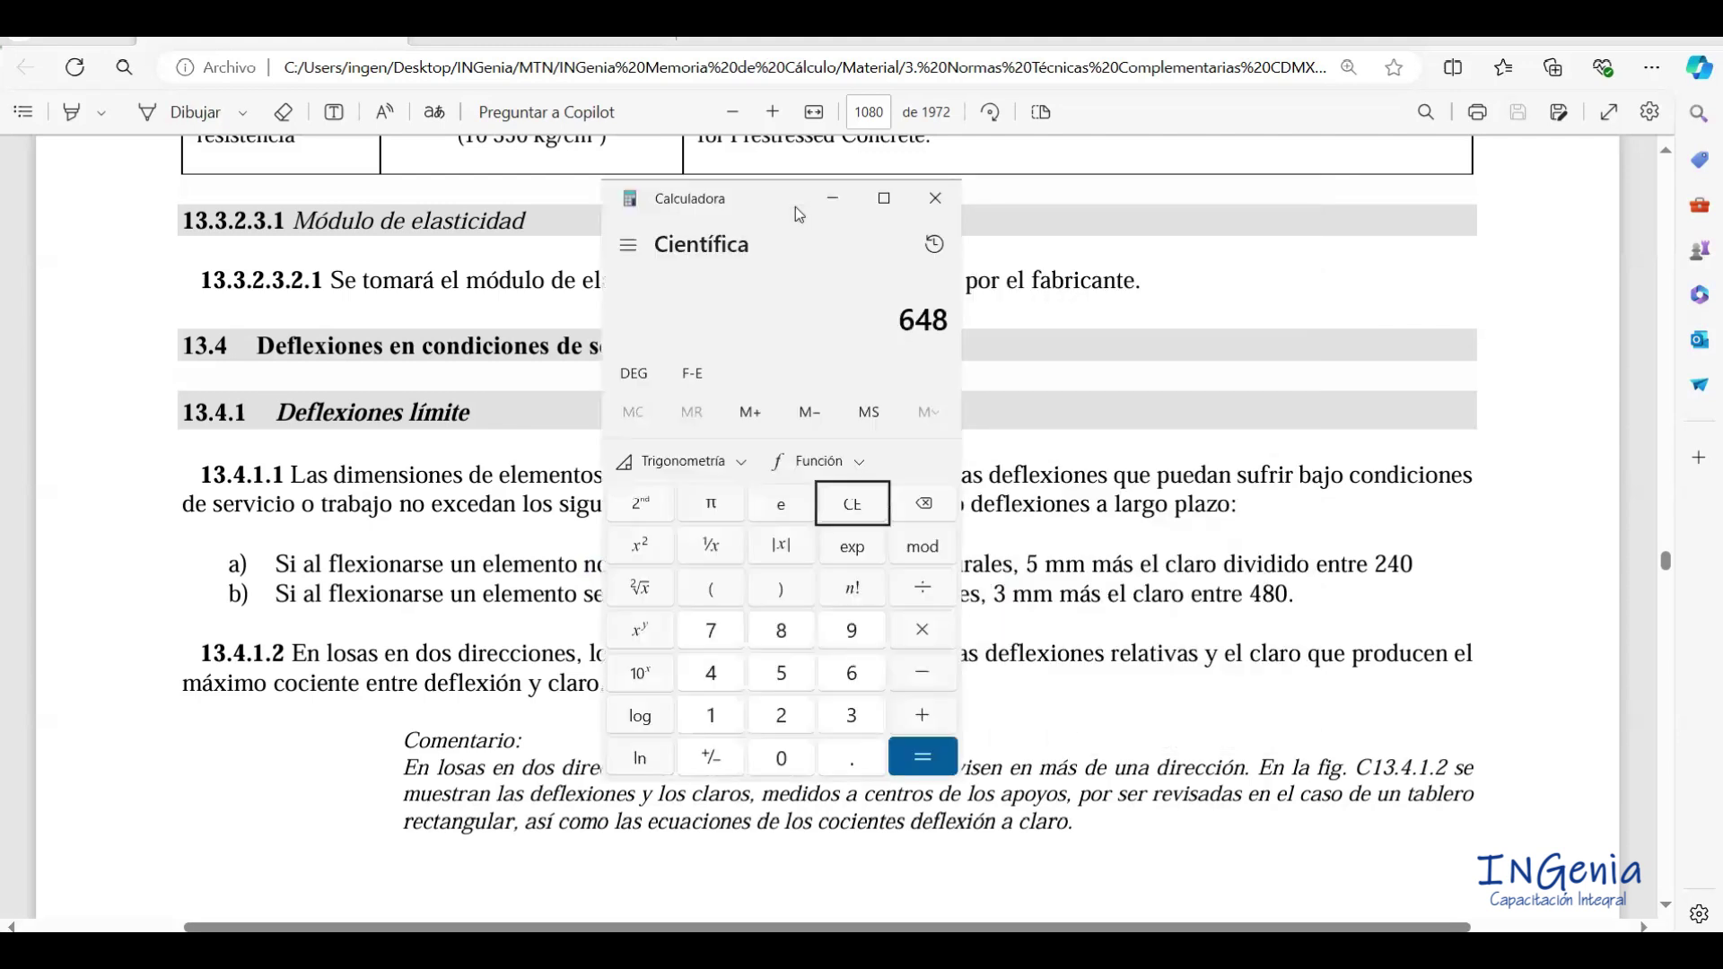
{"action": "type", "text": "/240"}
{"action": "key", "text": "Return"}
Add 0.5 to the quotient to get the allowable deflection in centimetres, keeping limits a) and b) in view.
{"action": "left_click_drag", "start_coordinate": [766, 198], "coordinate": [712, 212]}
{"action": "type", "text": "+0.5"}
{"action": "key", "text": "Return"}
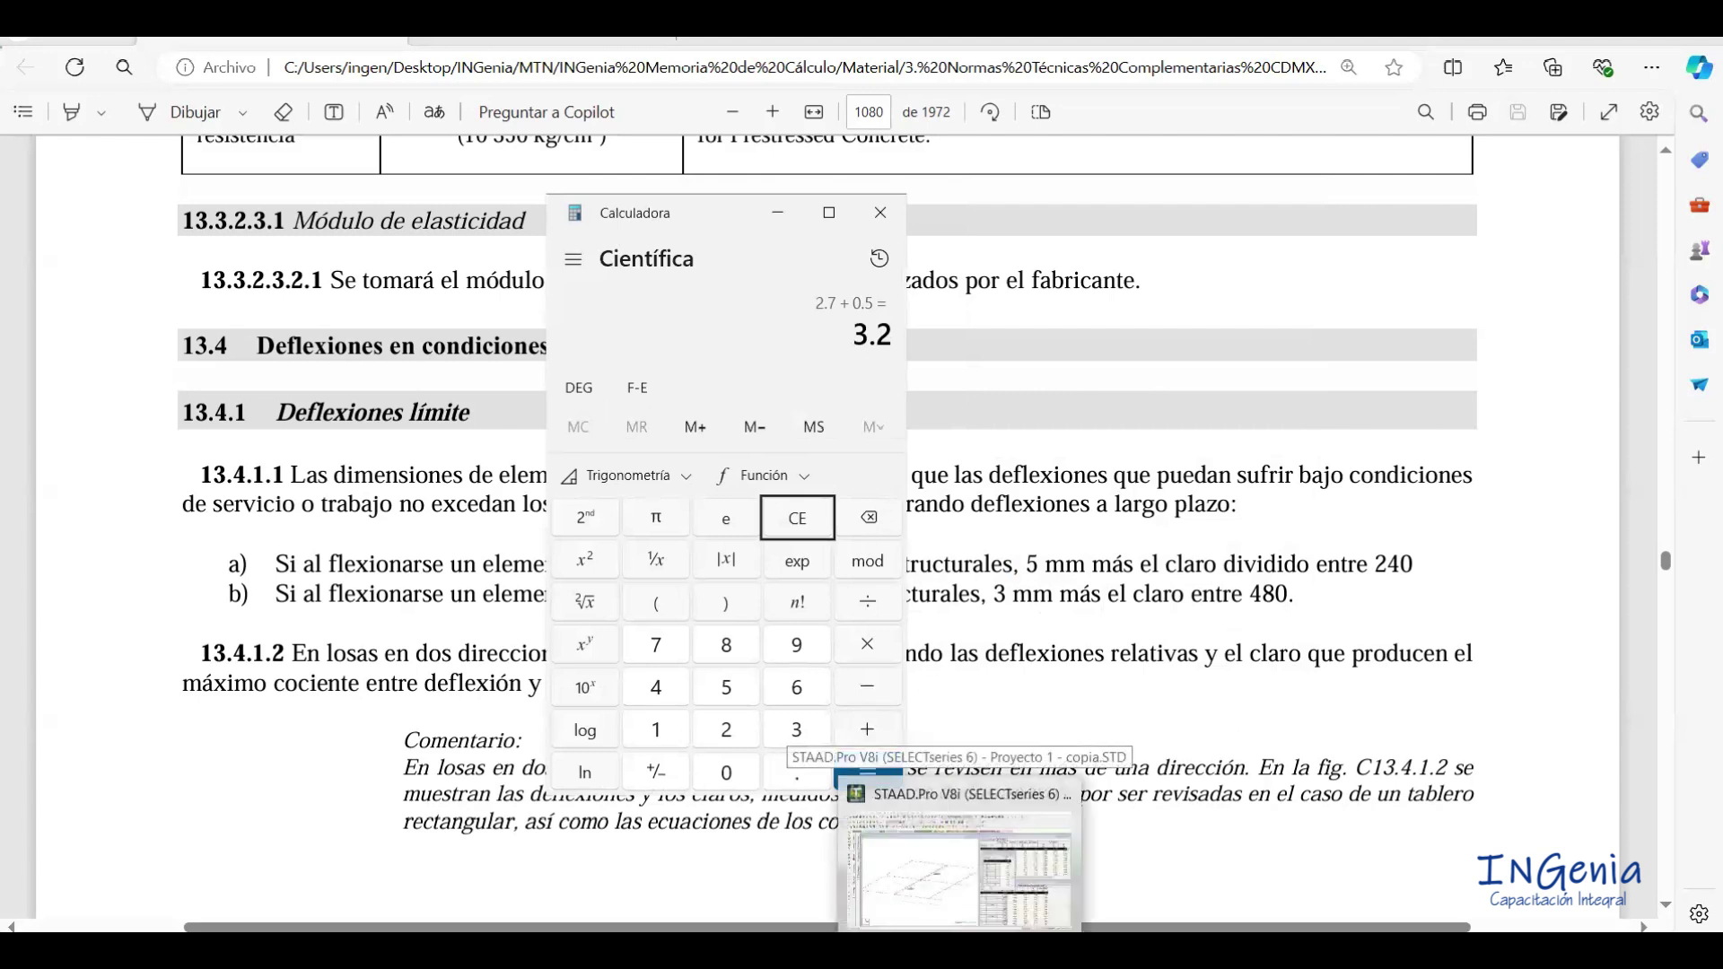
Switch to STAAD.Pro and select node 41's load case 7 row at the end of the Y-Trans report.
{"action": "left_click", "coordinate": [965, 897]}
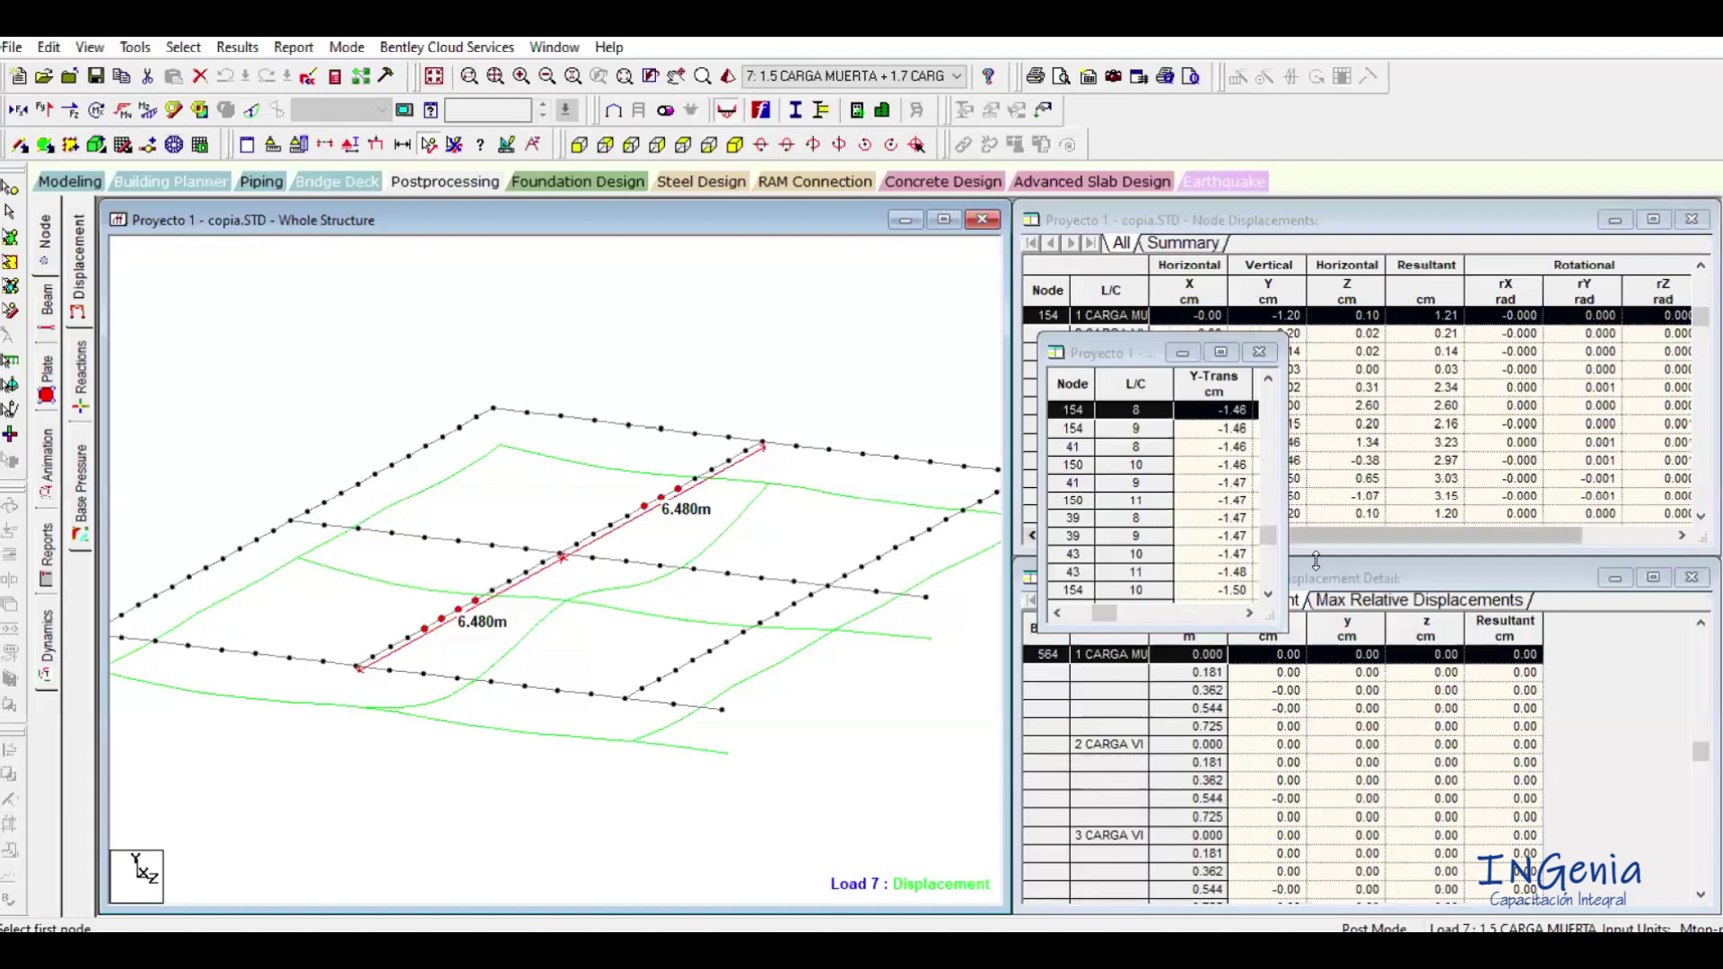
{"action": "left_click_drag", "start_coordinate": [1265, 535], "coordinate": [1268, 599]}
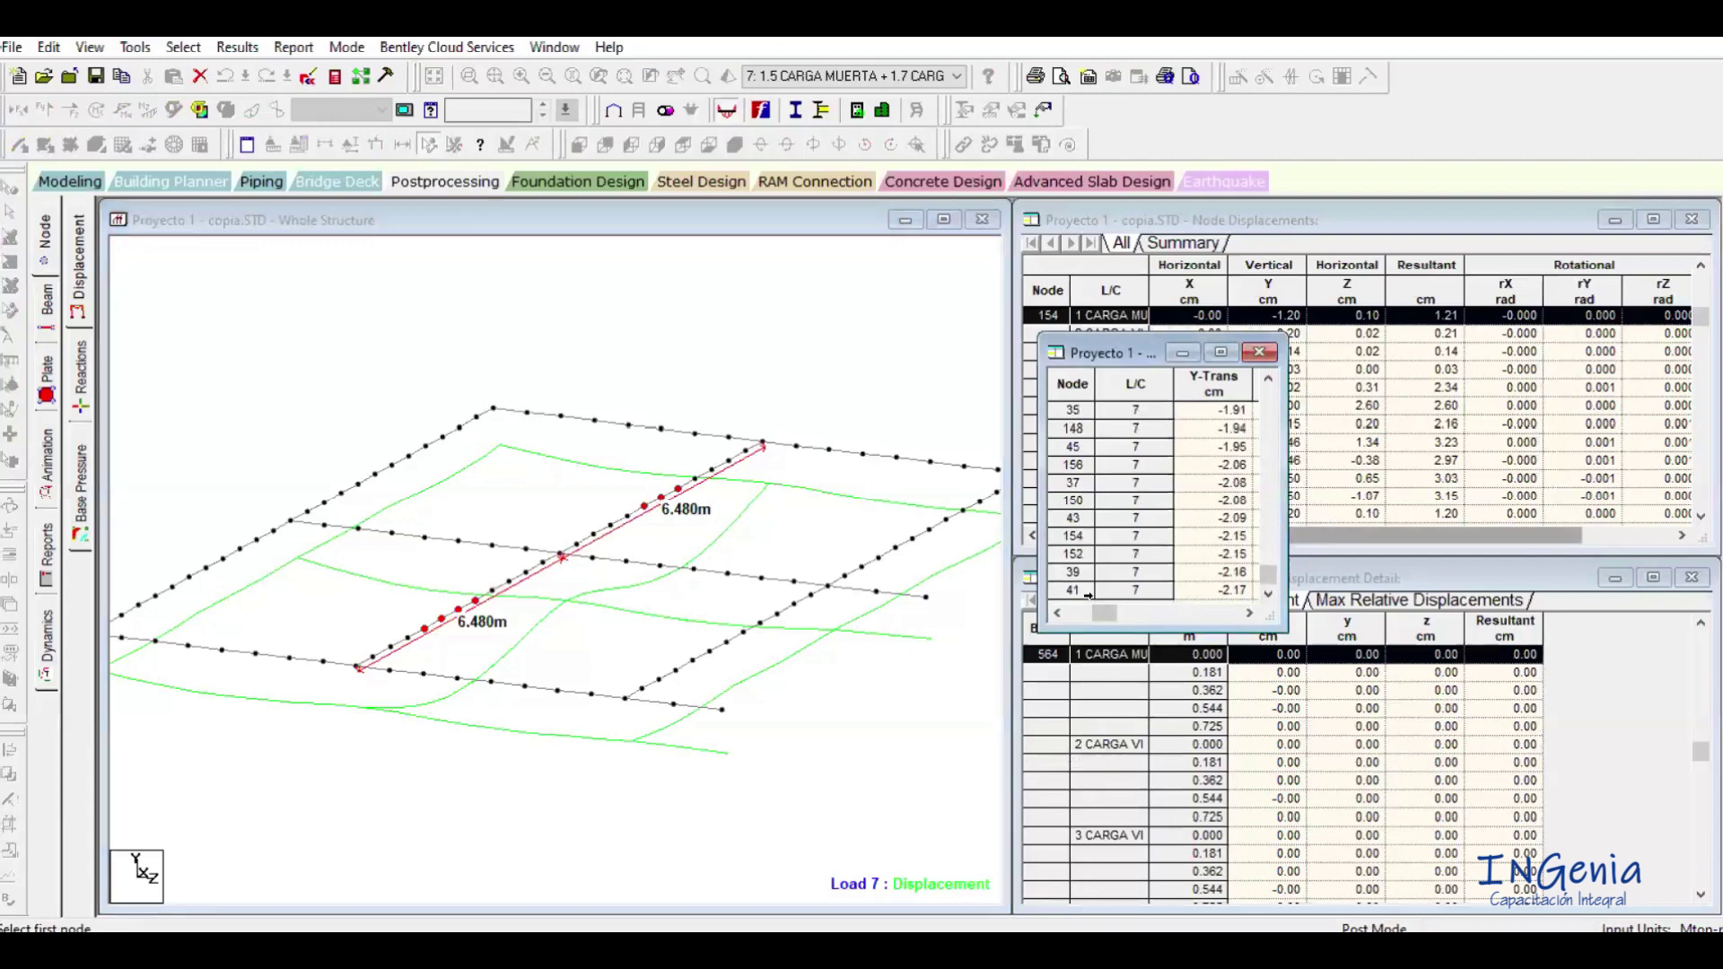
{"action": "left_click", "coordinate": [1088, 593]}
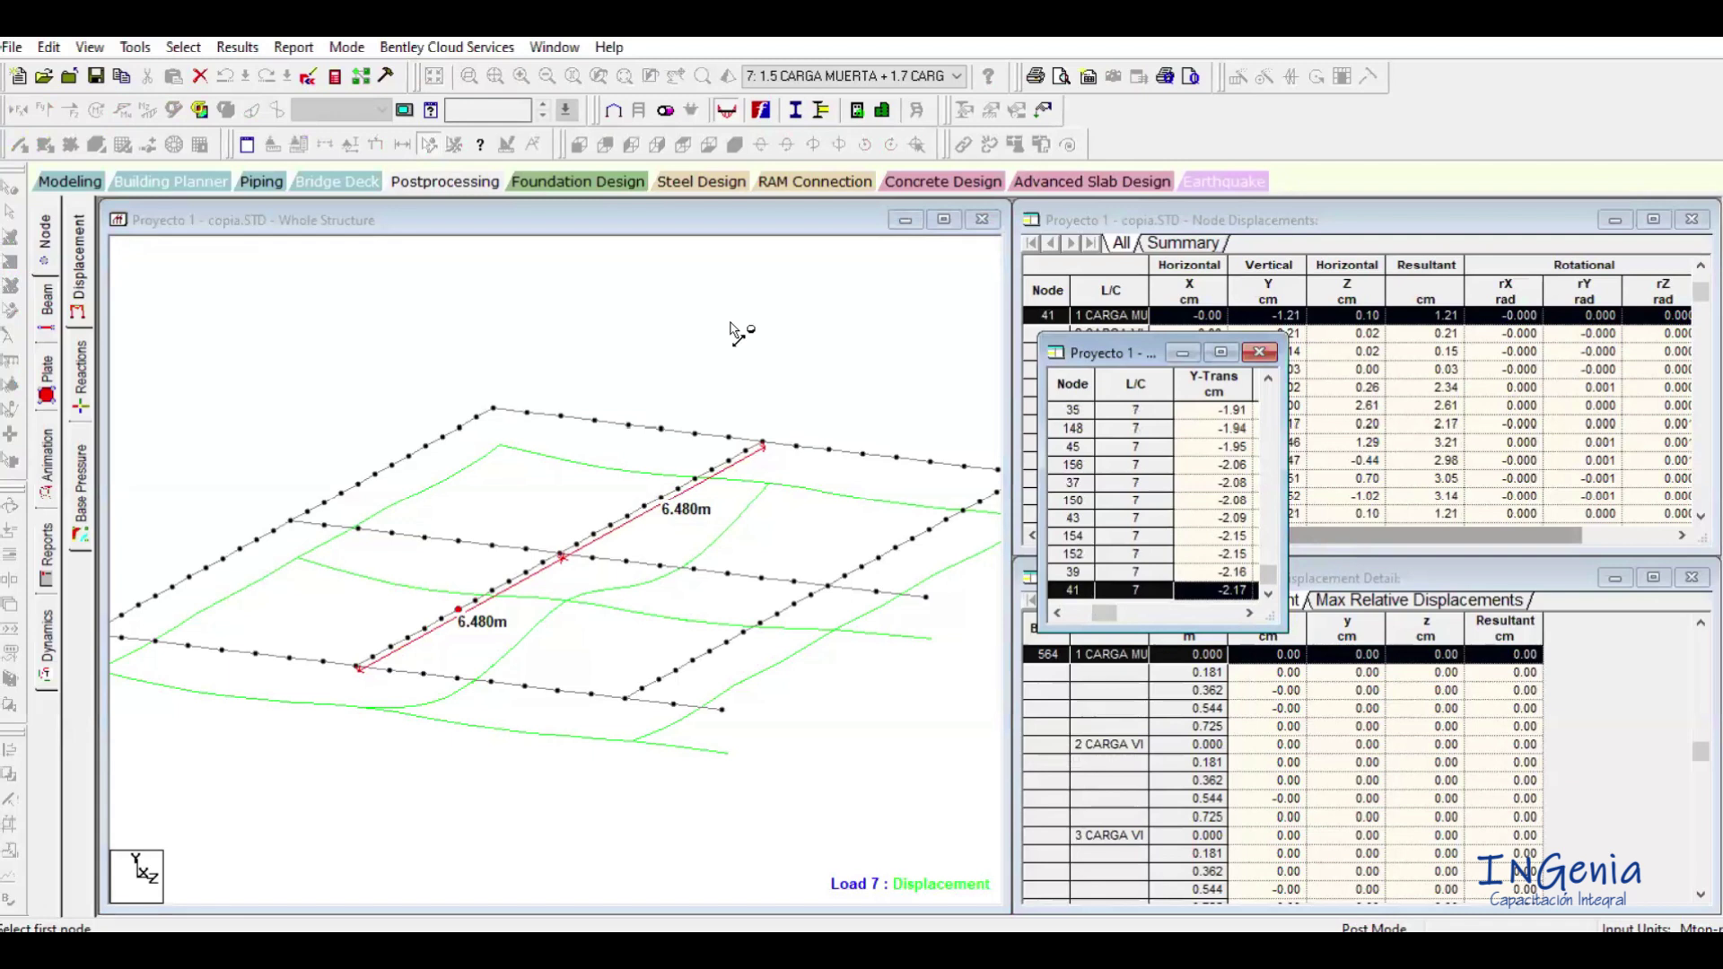
Clear the span dimensions from the structure view and reselect node 41's load case 7 row in the Y-Trans report.
{"action": "left_click", "coordinate": [632, 225]}
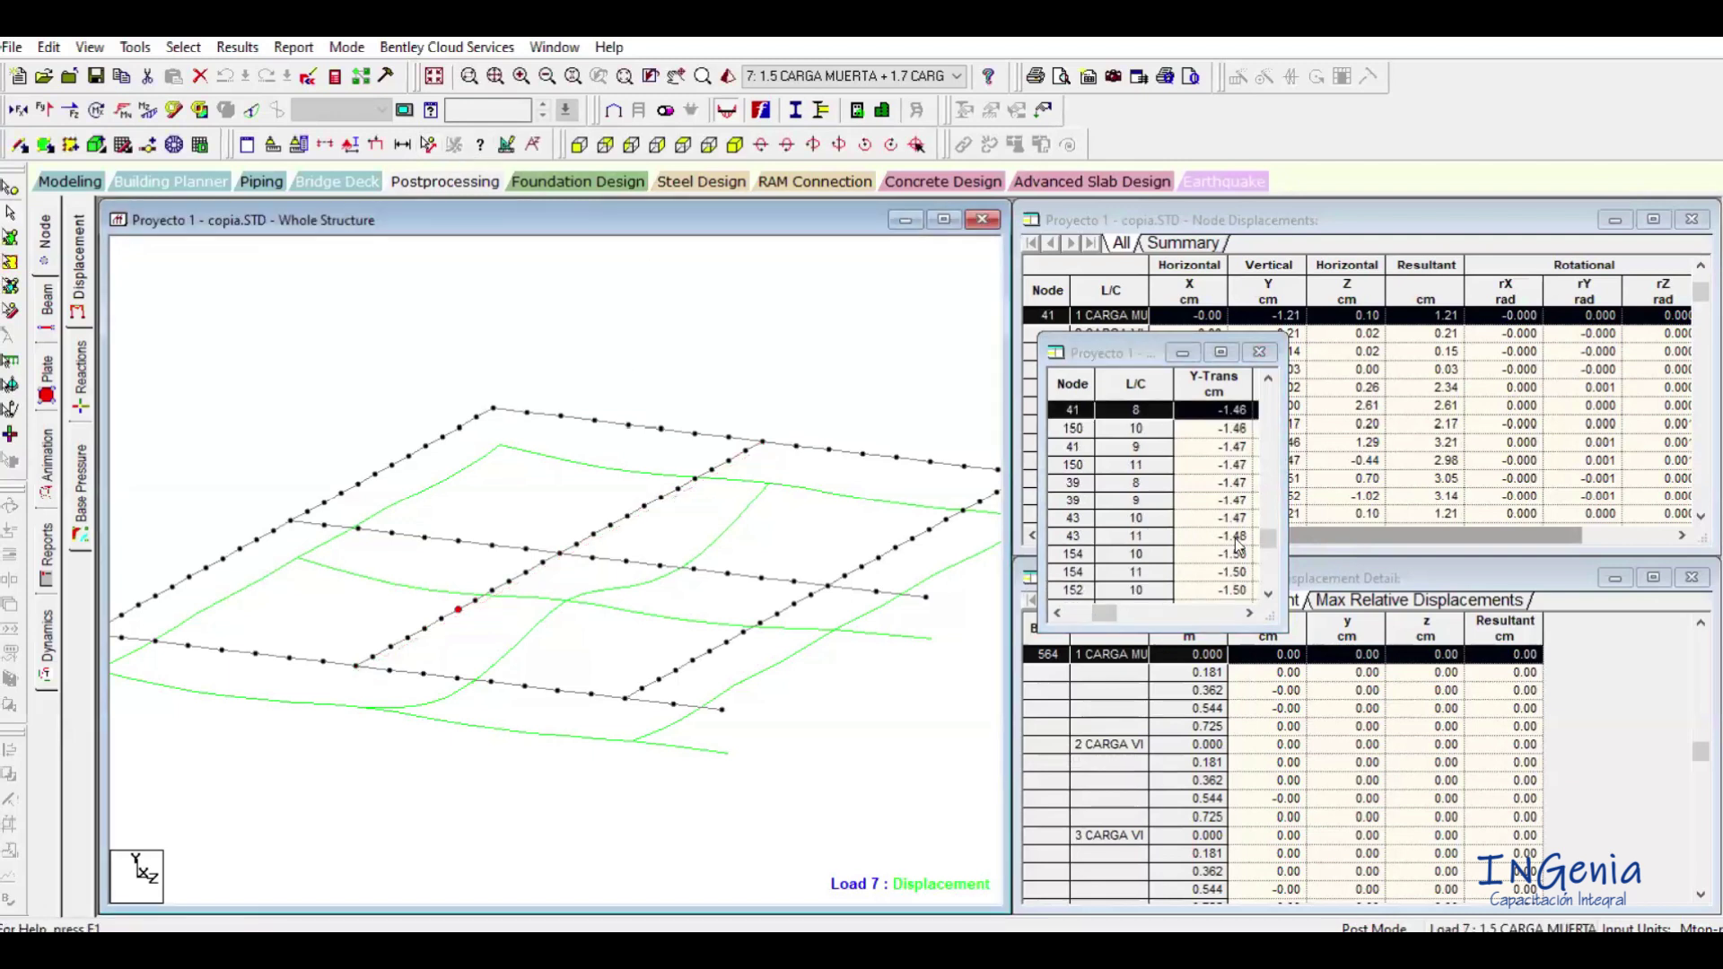
{"action": "left_click", "coordinate": [1267, 539]}
{"action": "left_click_drag", "start_coordinate": [1268, 537], "coordinate": [1267, 574]}
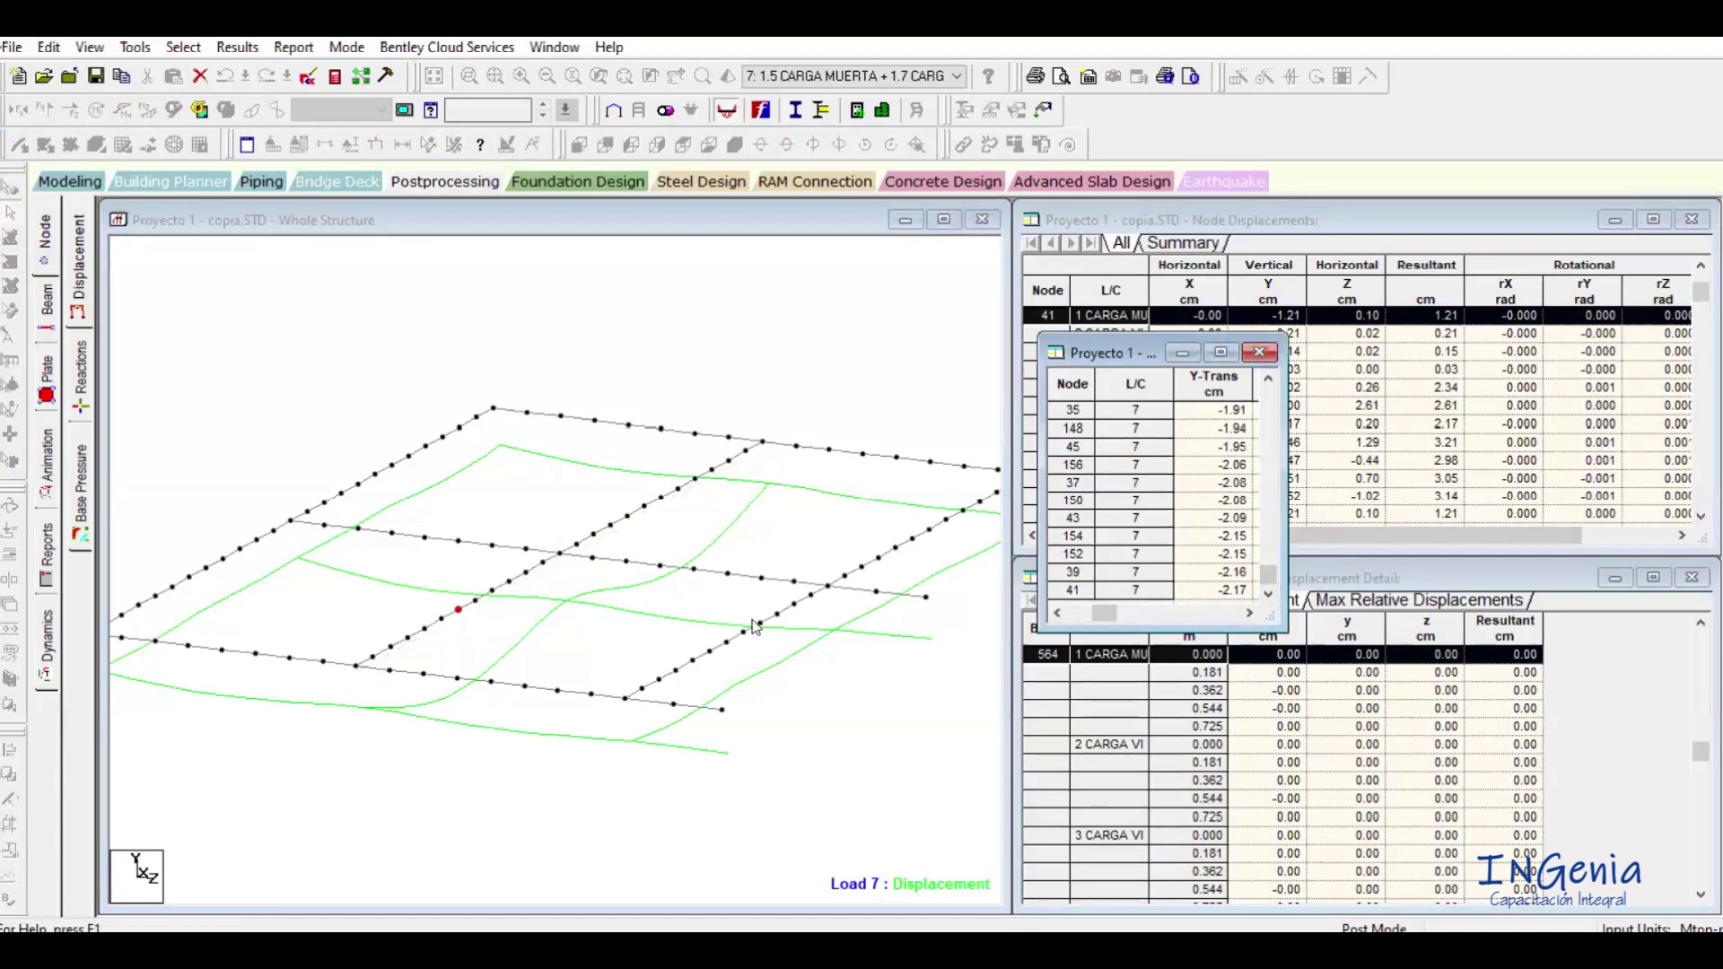
{"action": "left_click", "coordinate": [1088, 592]}
Recheck the standard's limits, compare the calculator's allowable deflection with node 41's Y-Trans value in STAAD.Pro, and minimize the calculator.
{"action": "key", "text": "alt+Tab"}
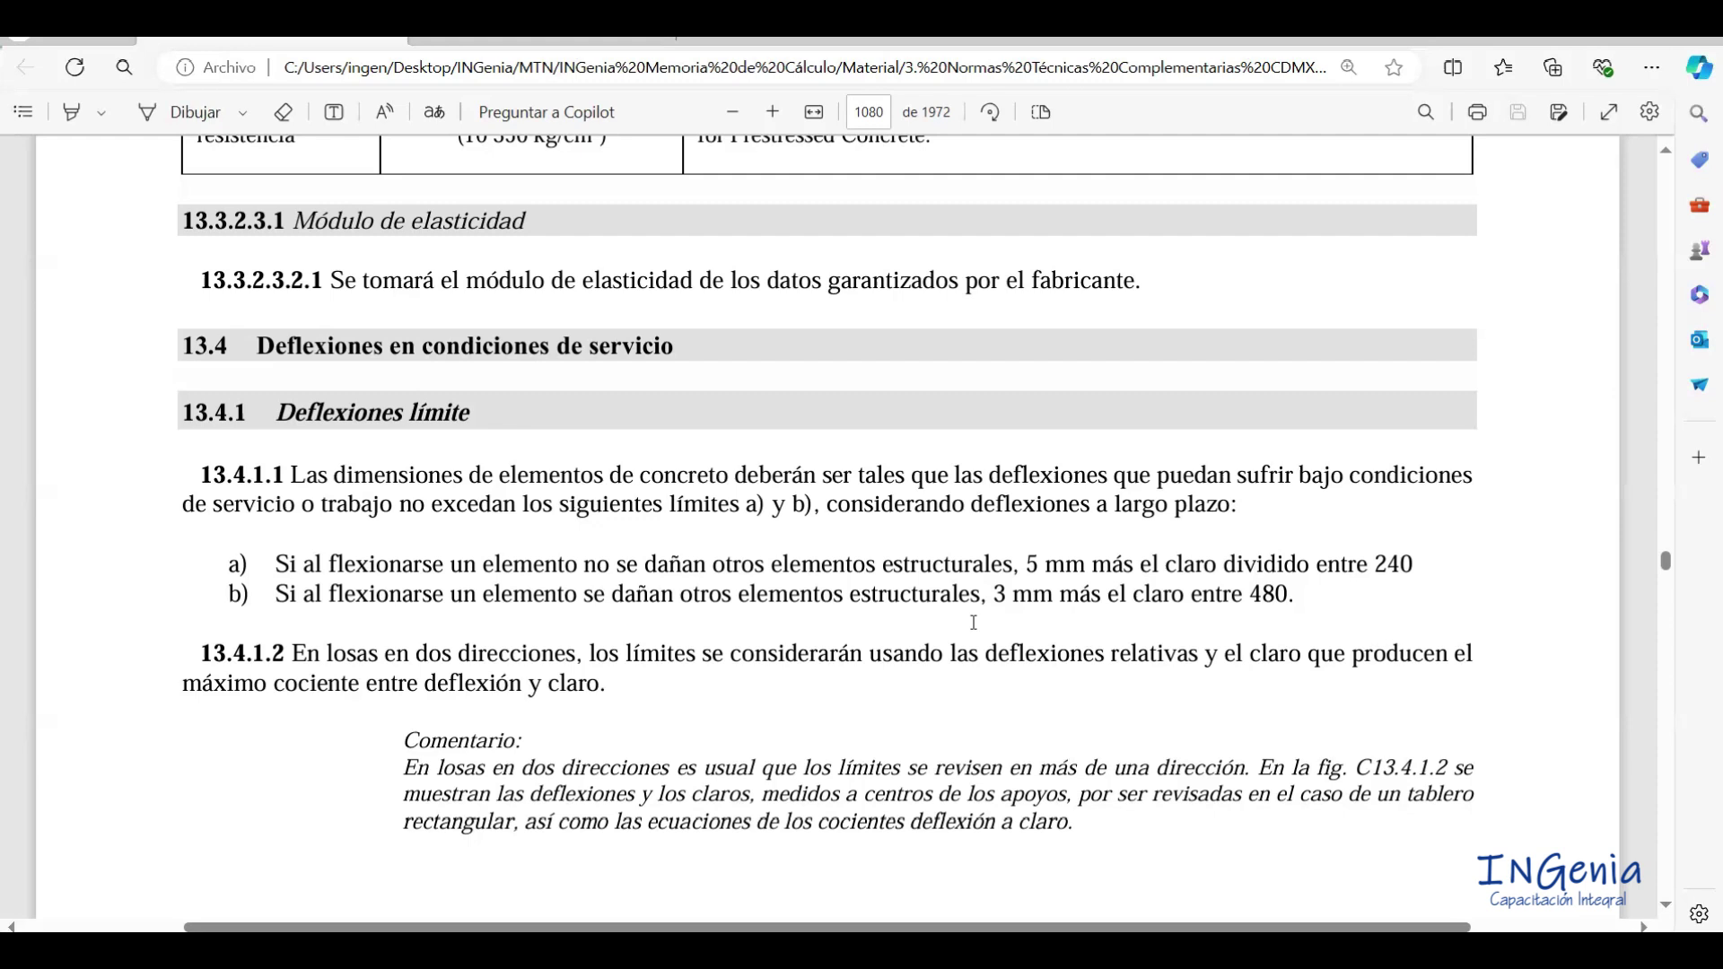
{"action": "mouse_move", "coordinate": [848, 950]}
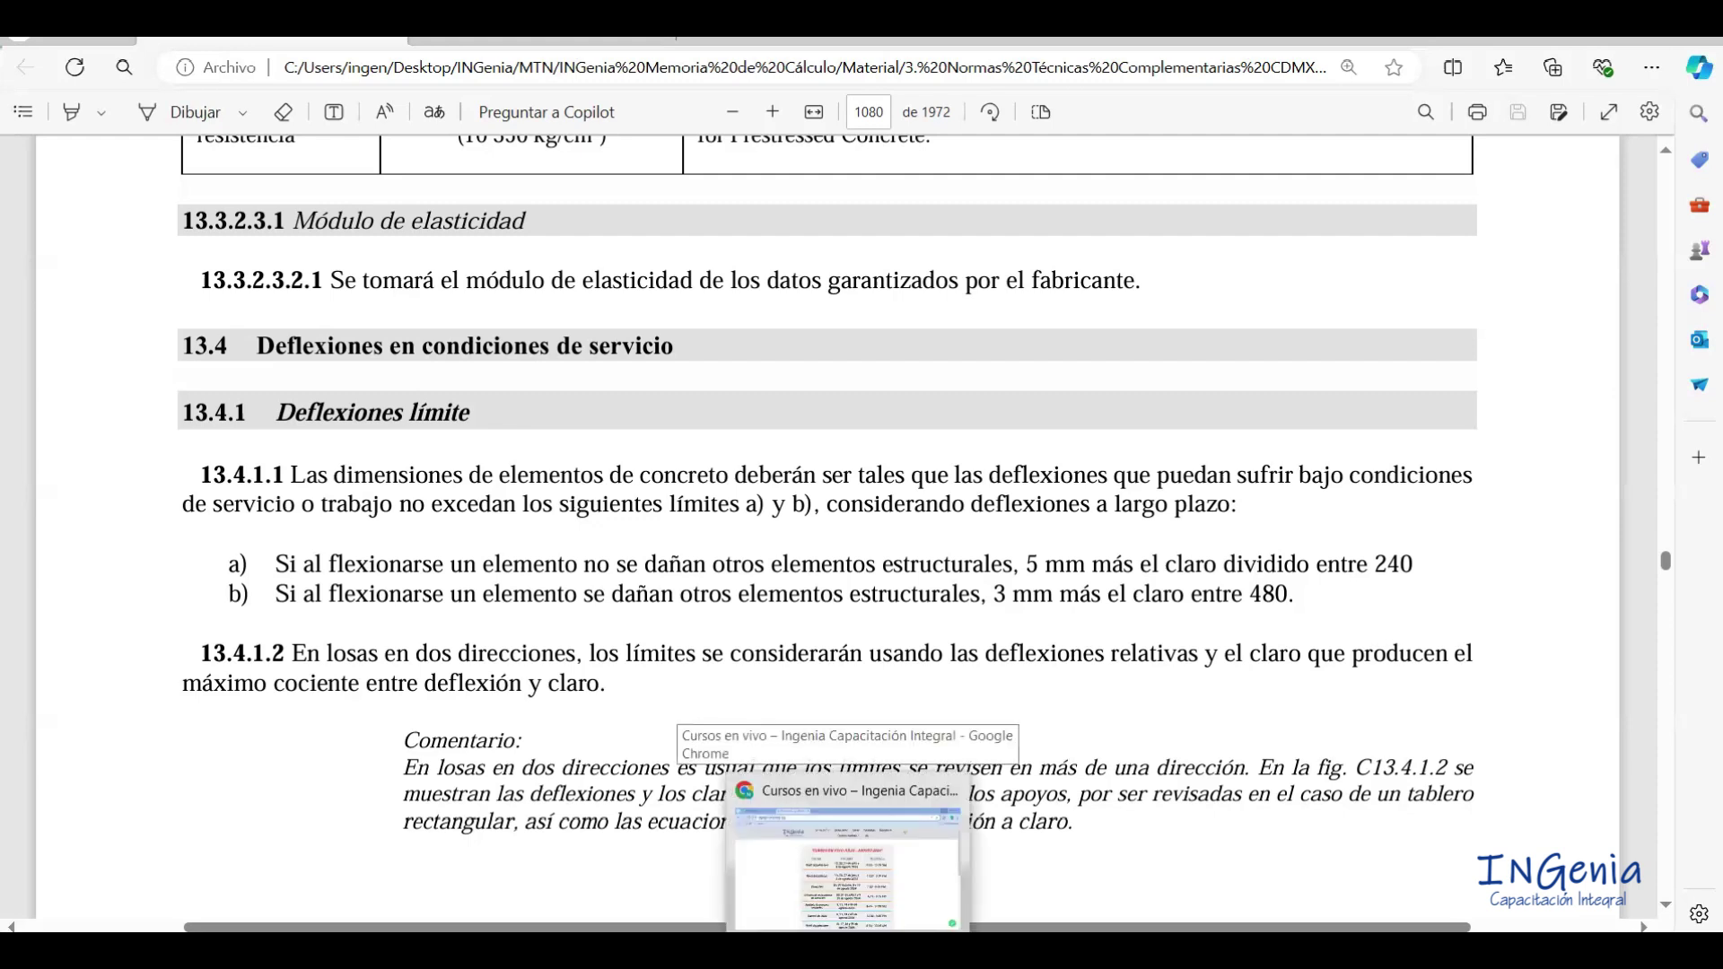
{"action": "mouse_move", "coordinate": [960, 950]}
{"action": "left_click", "coordinate": [990, 909]}
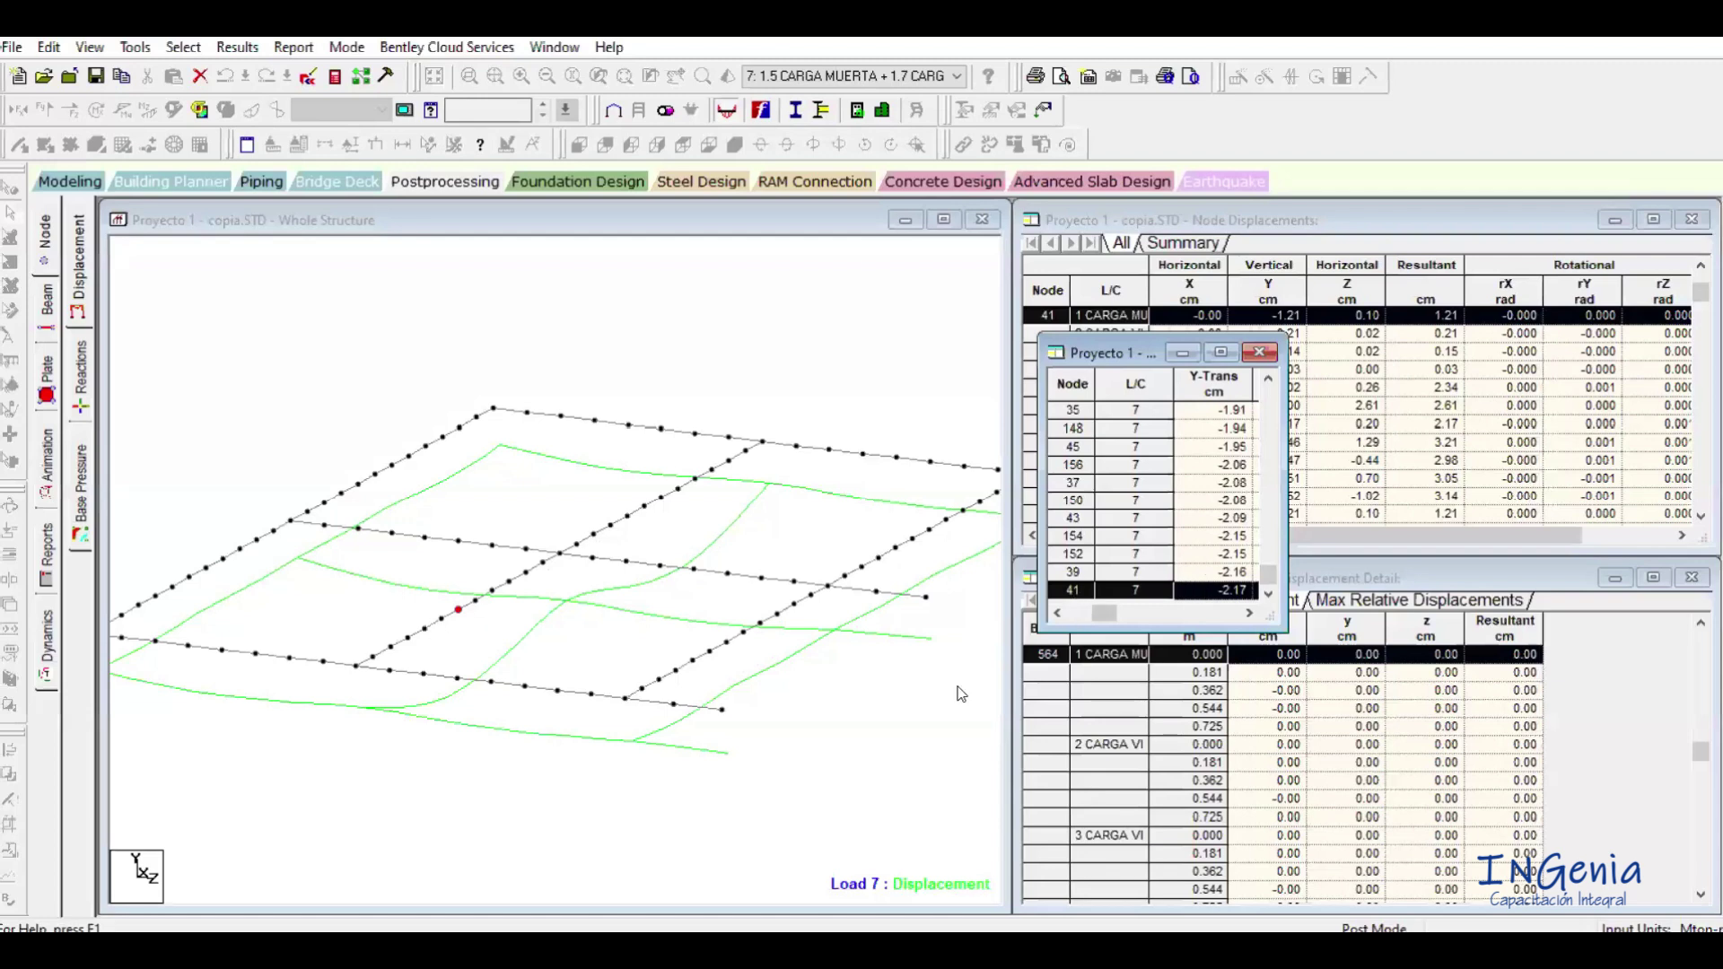
{"action": "left_click", "coordinate": [1023, 951]}
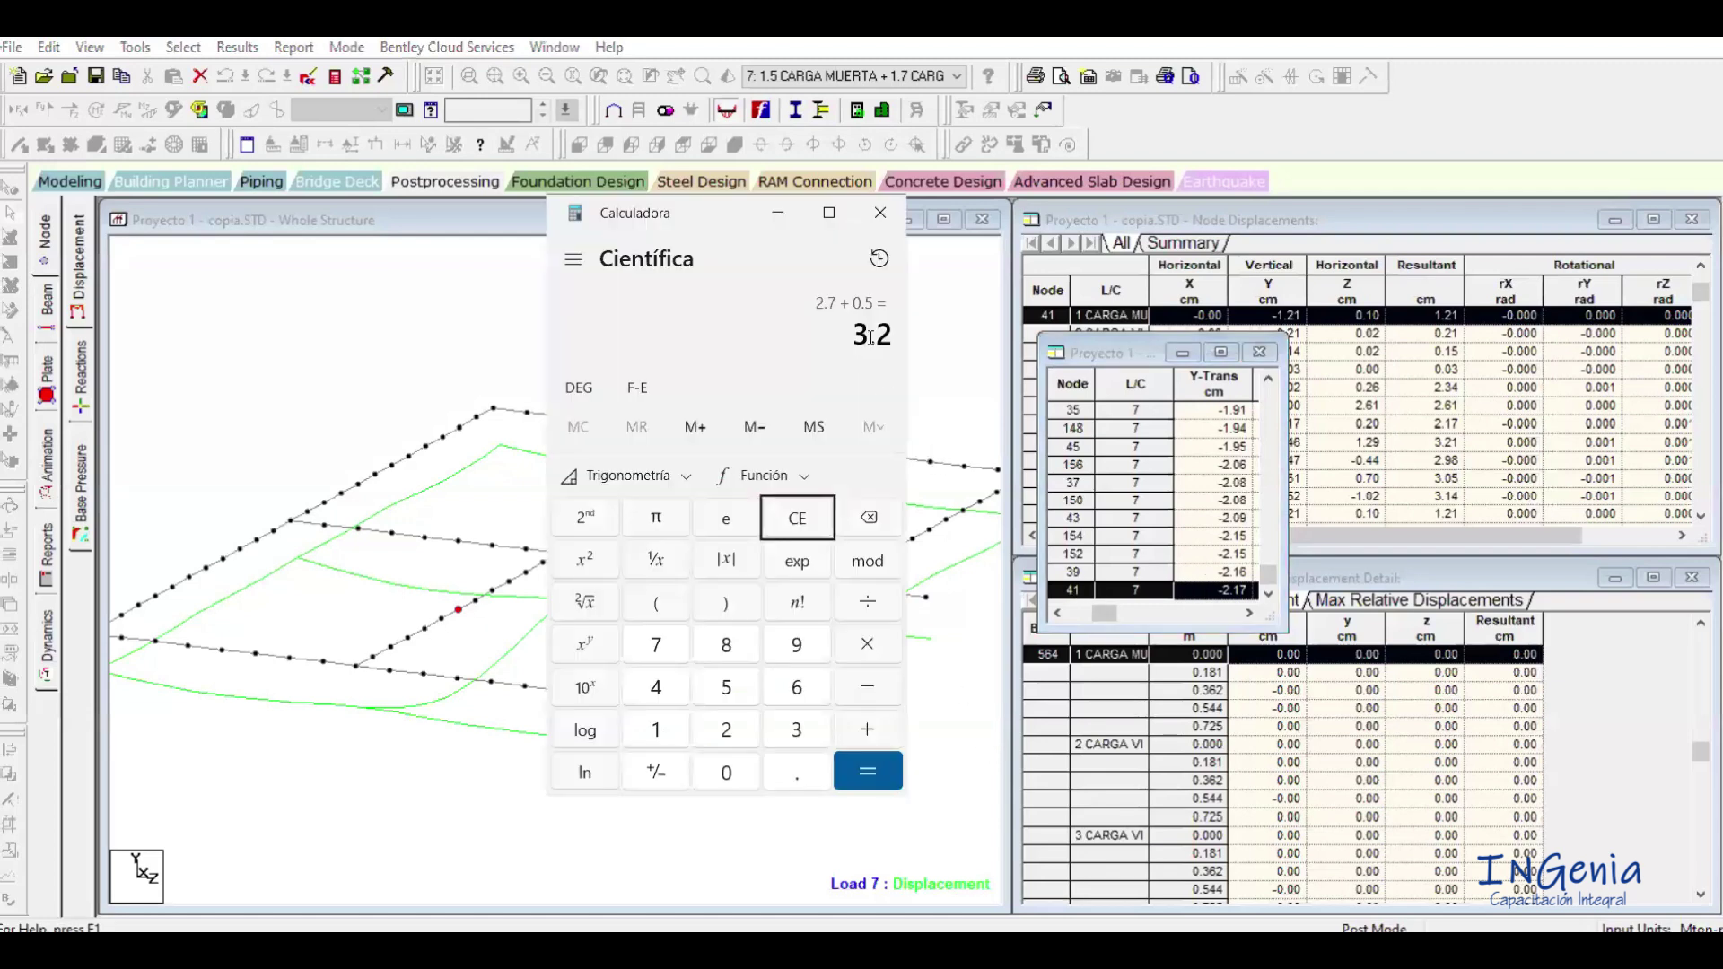
{"action": "left_click_drag", "start_coordinate": [854, 336], "coordinate": [901, 334]}
{"action": "left_click", "coordinate": [779, 217]}
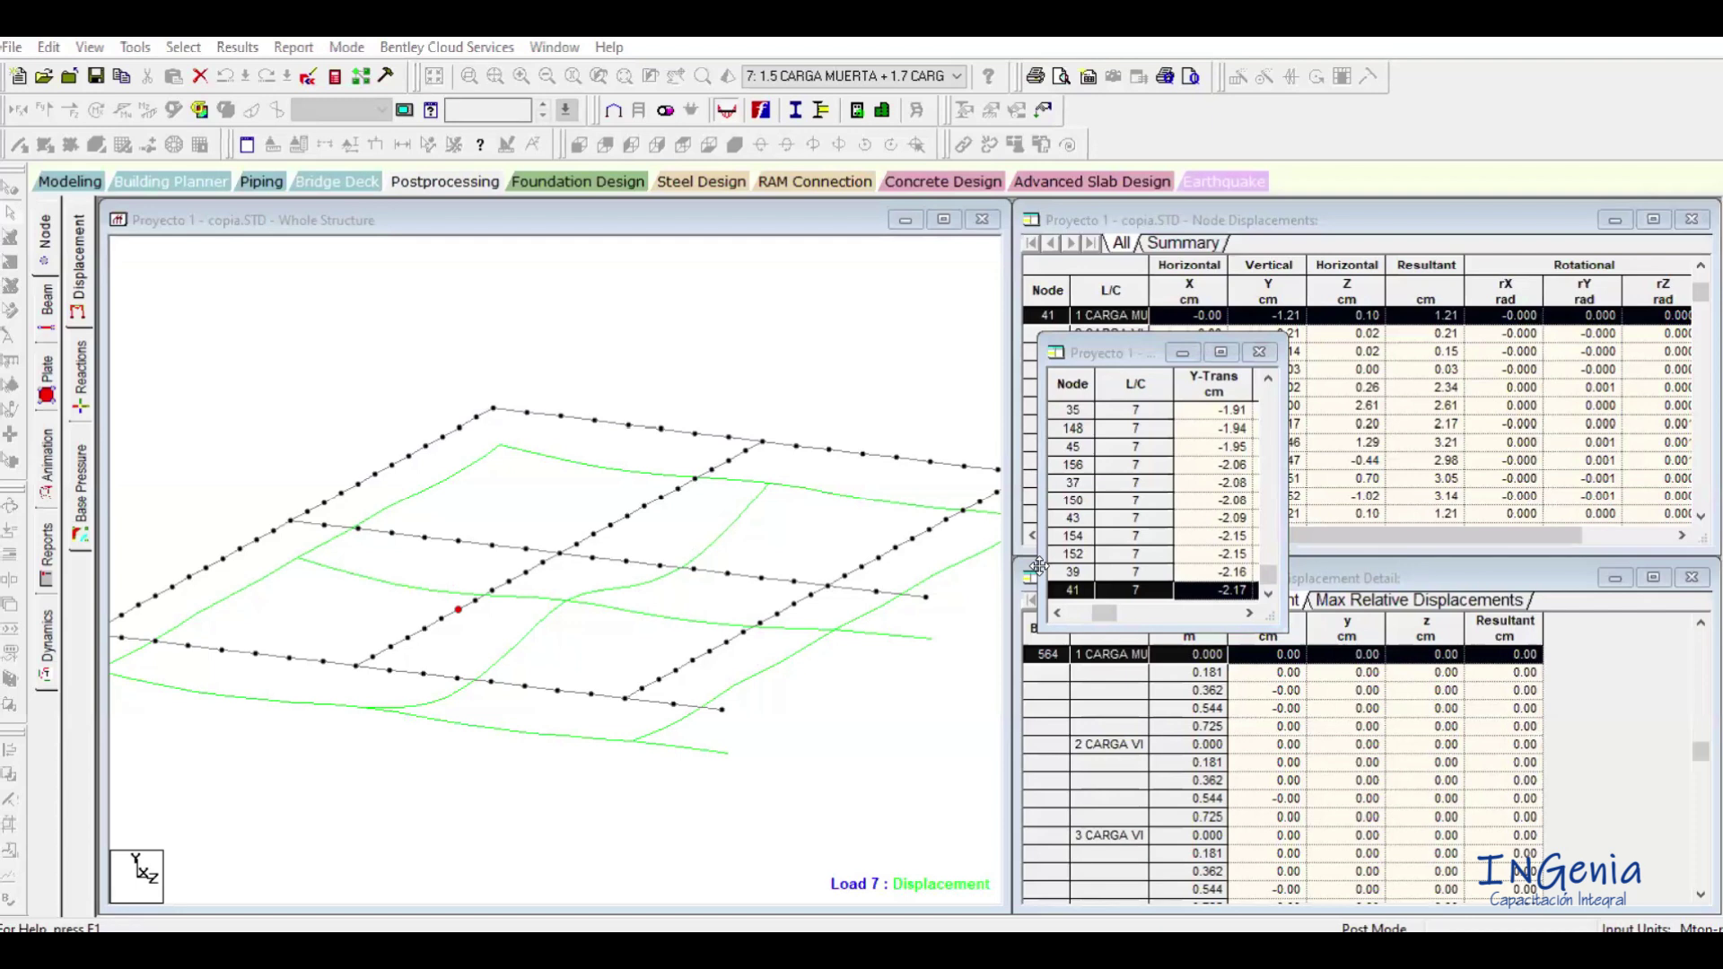
Clear the node 41 selection and place the calculator with the allowable deflection beside the Y-Trans report for comparison.
{"action": "left_click", "coordinate": [599, 472]}
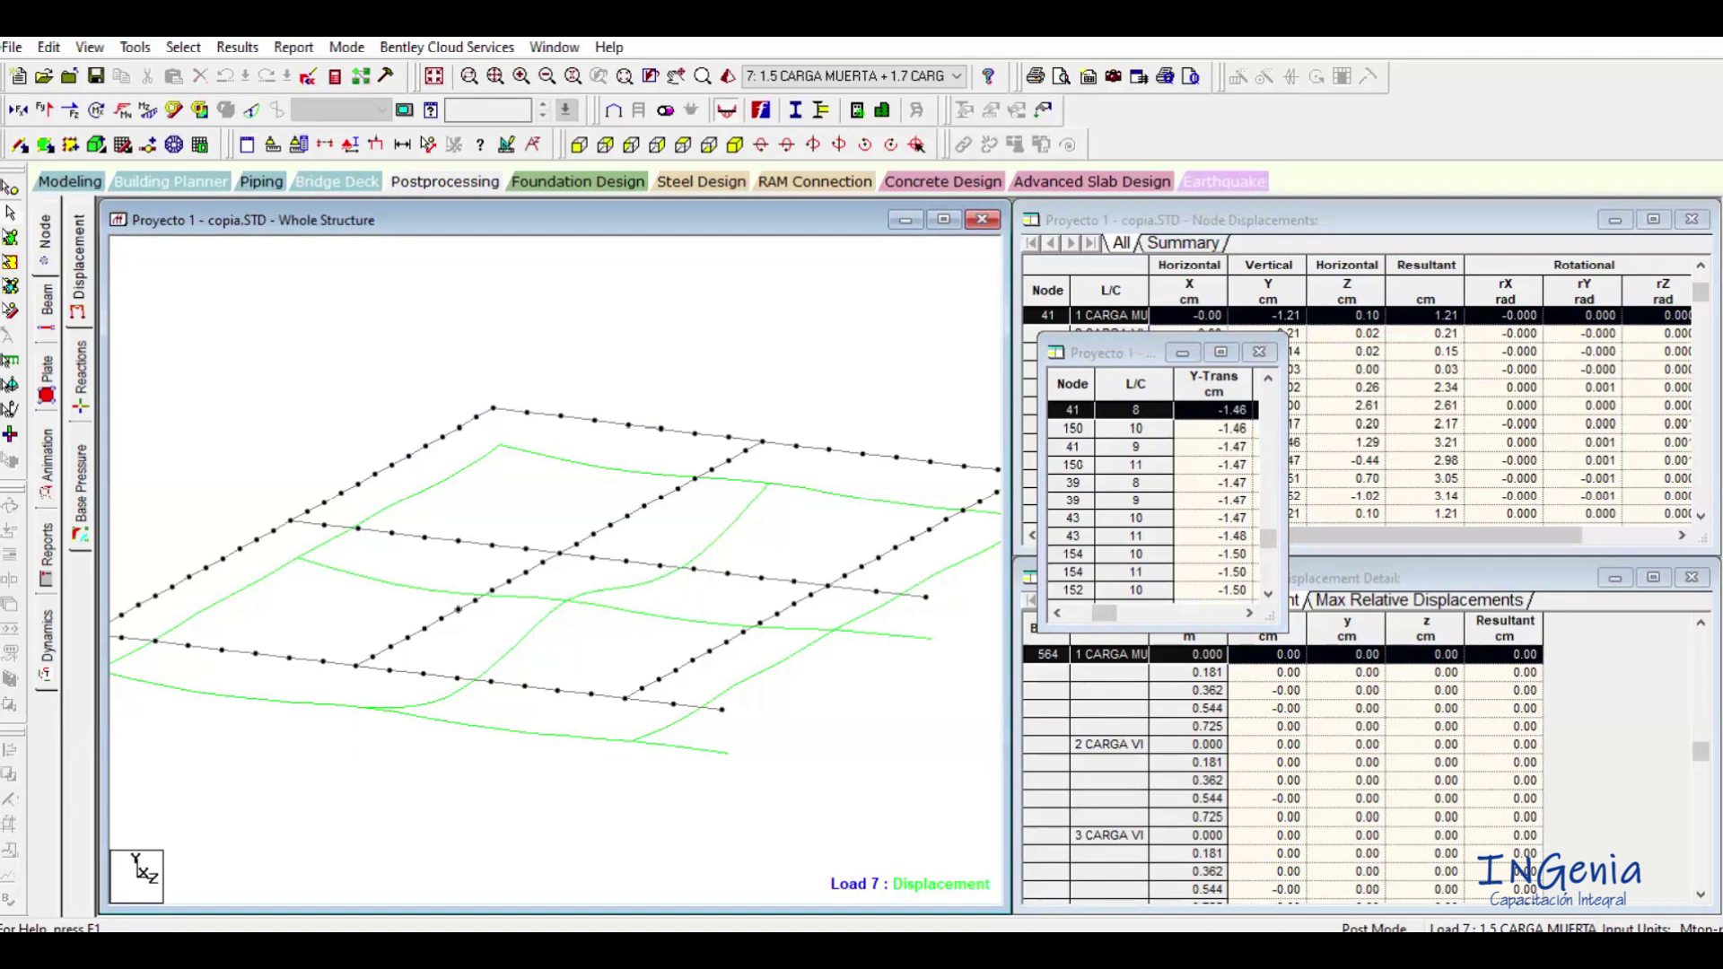
{"action": "left_click", "coordinate": [1077, 950]}
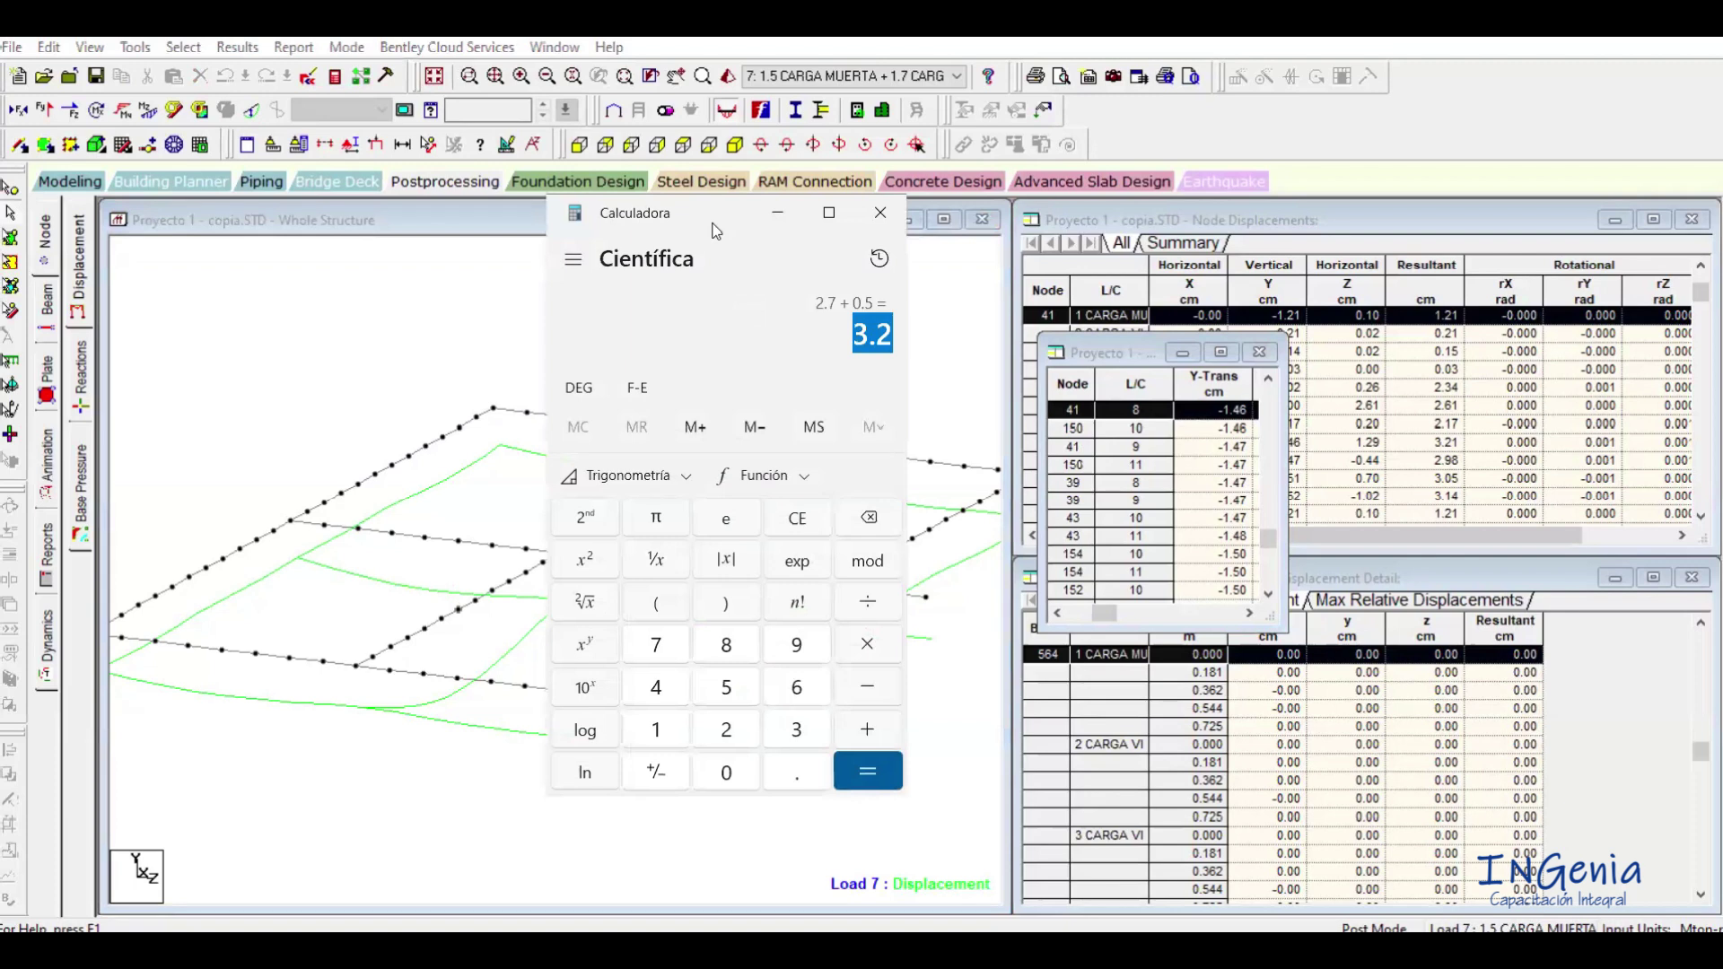
{"action": "left_click_drag", "start_coordinate": [715, 231], "coordinate": [1319, 264]}
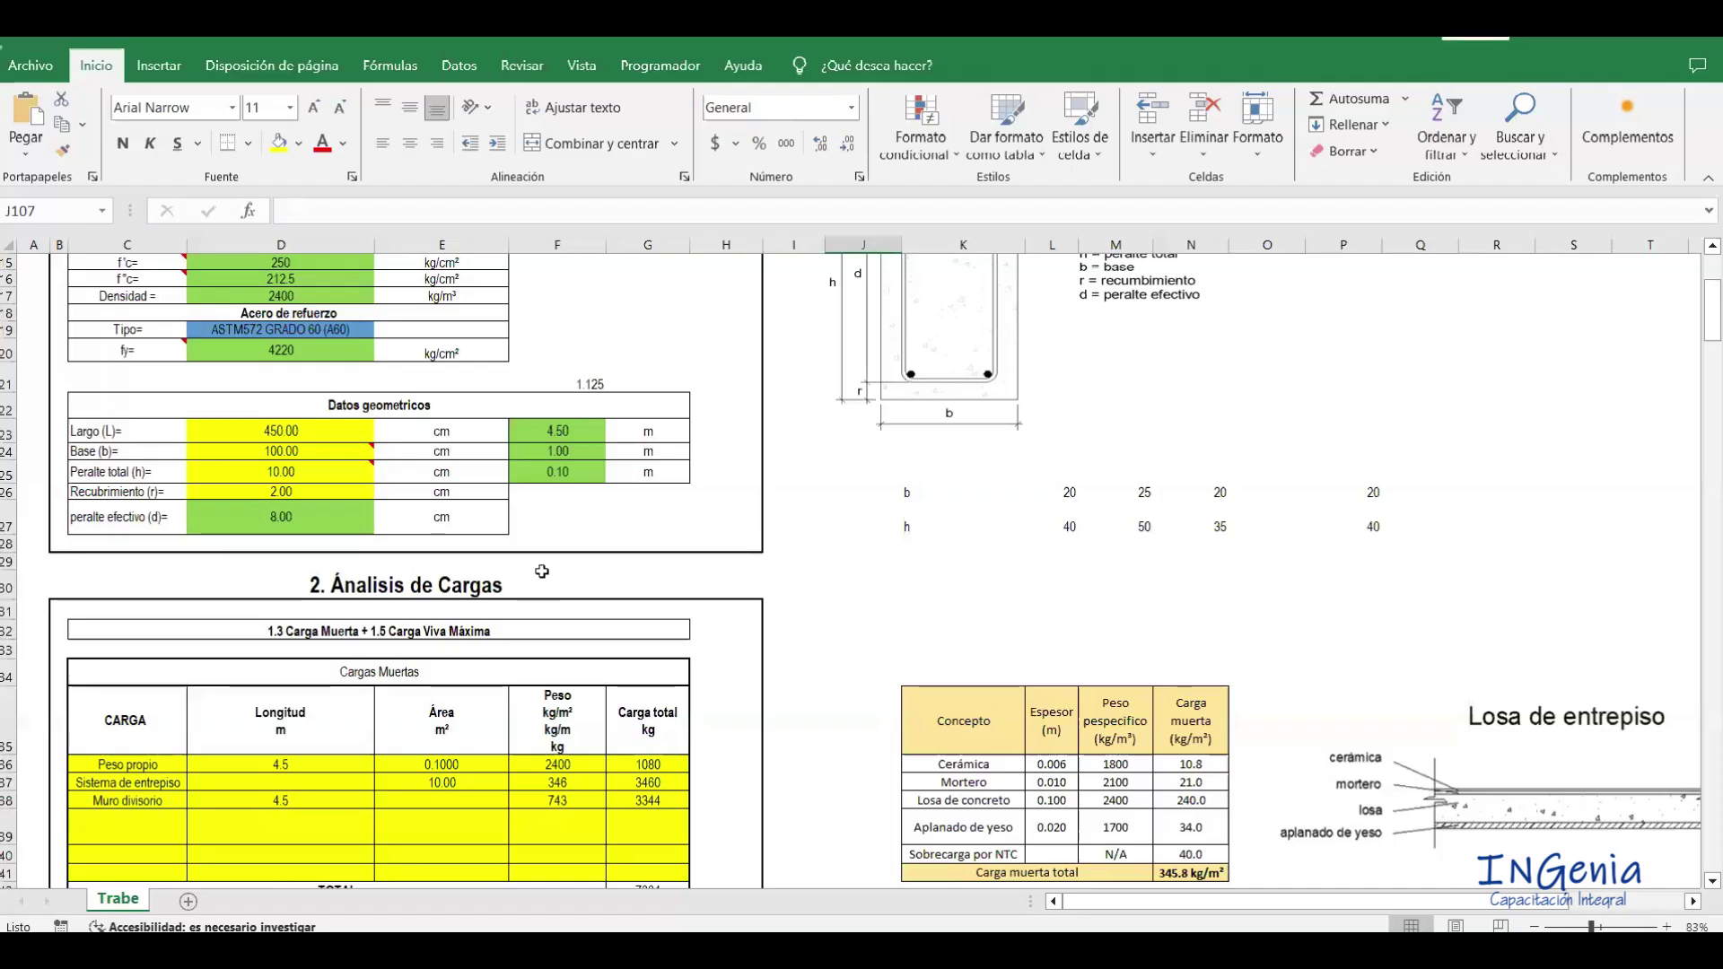
Review the project information, material and geometric data in Excel's Trabe sheet, and switch back to STAAD.Pro.
{"action": "scroll", "coordinate": [543, 571], "scroll_direction": "up", "scroll_amount": 4}
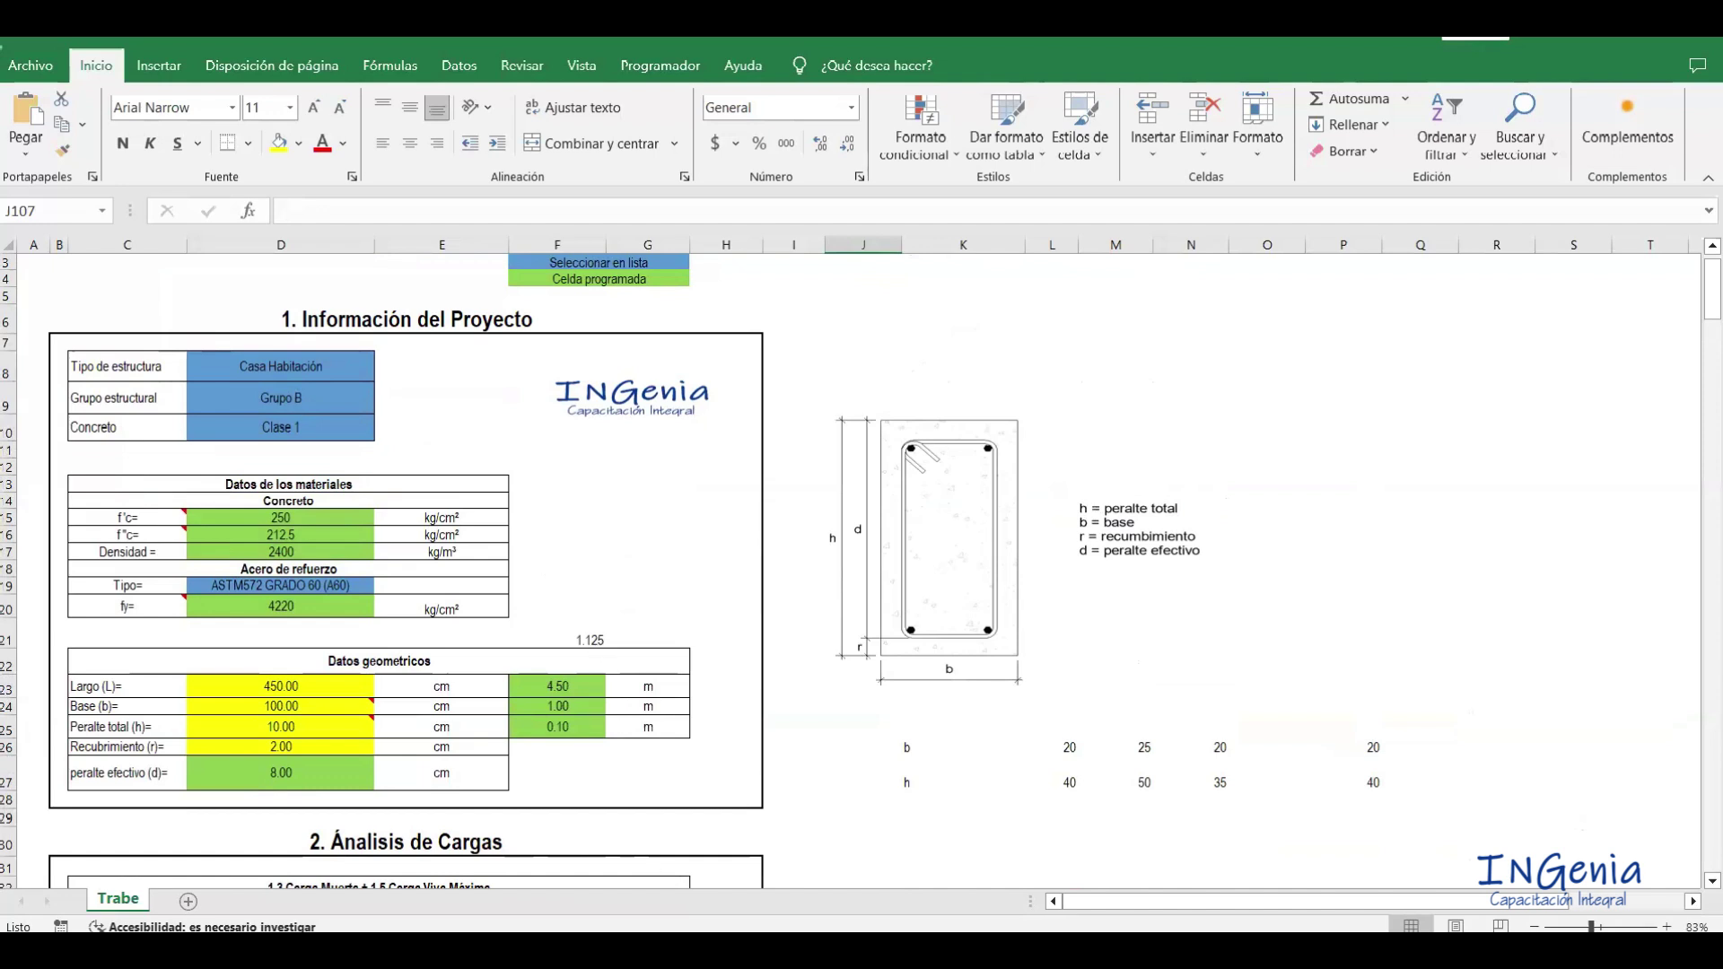
{"action": "mouse_move", "coordinate": [679, 952]}
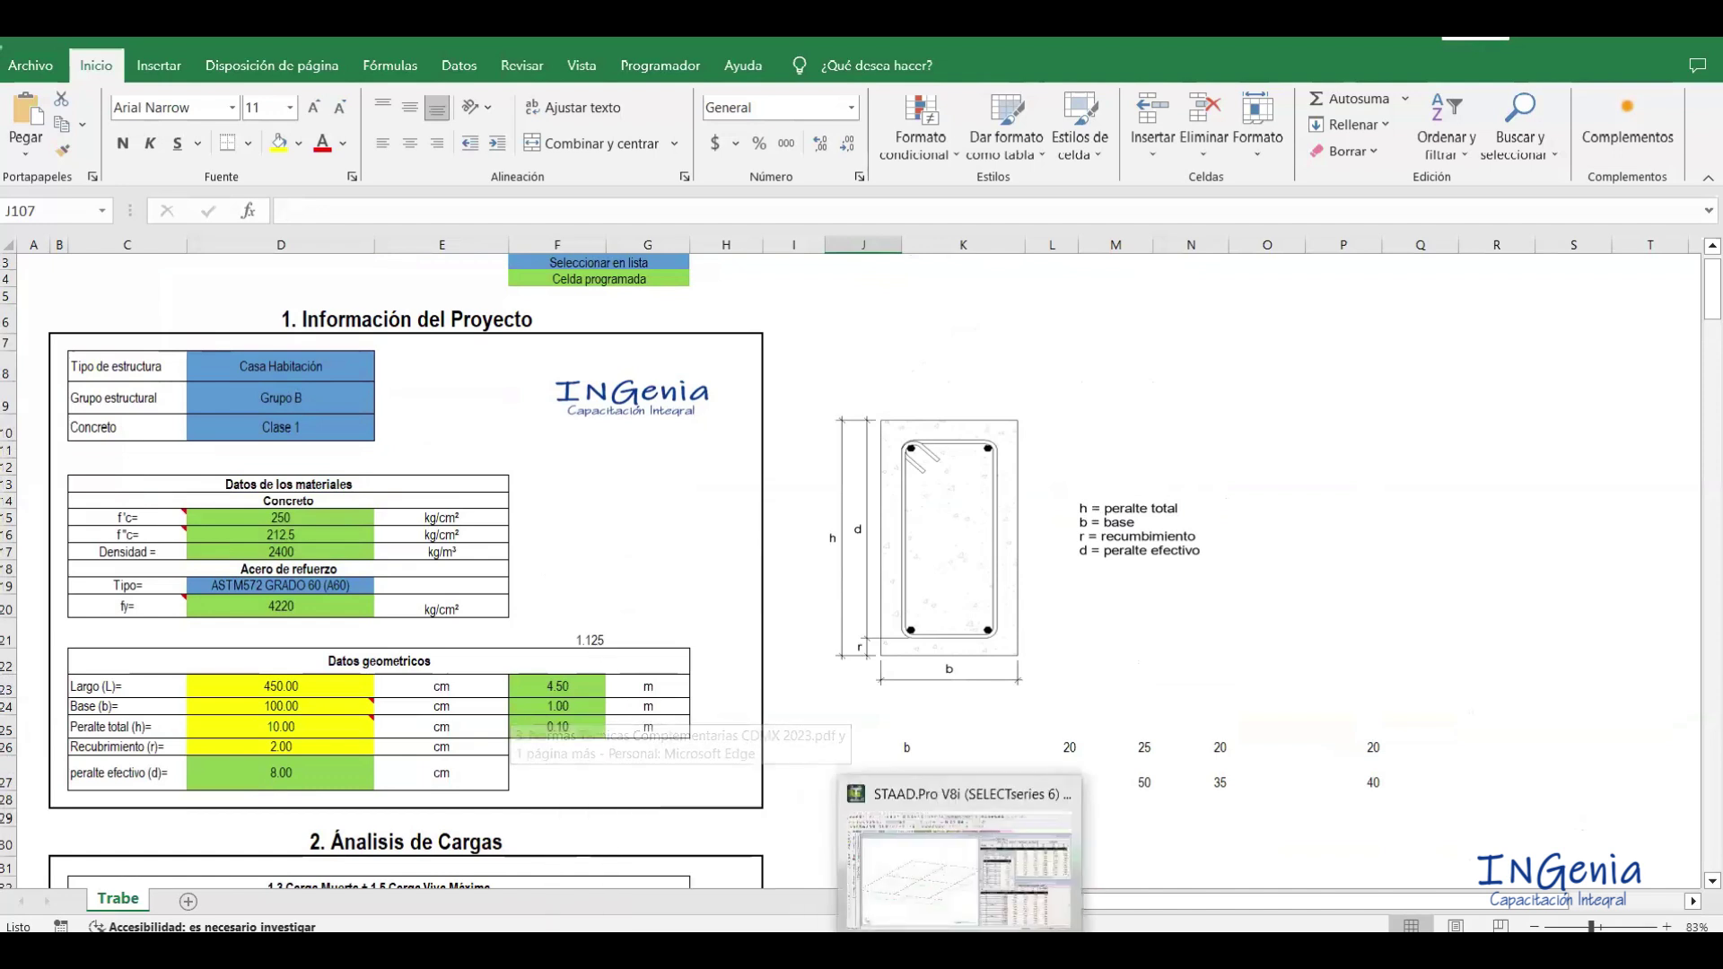
{"action": "left_click", "coordinate": [880, 793]}
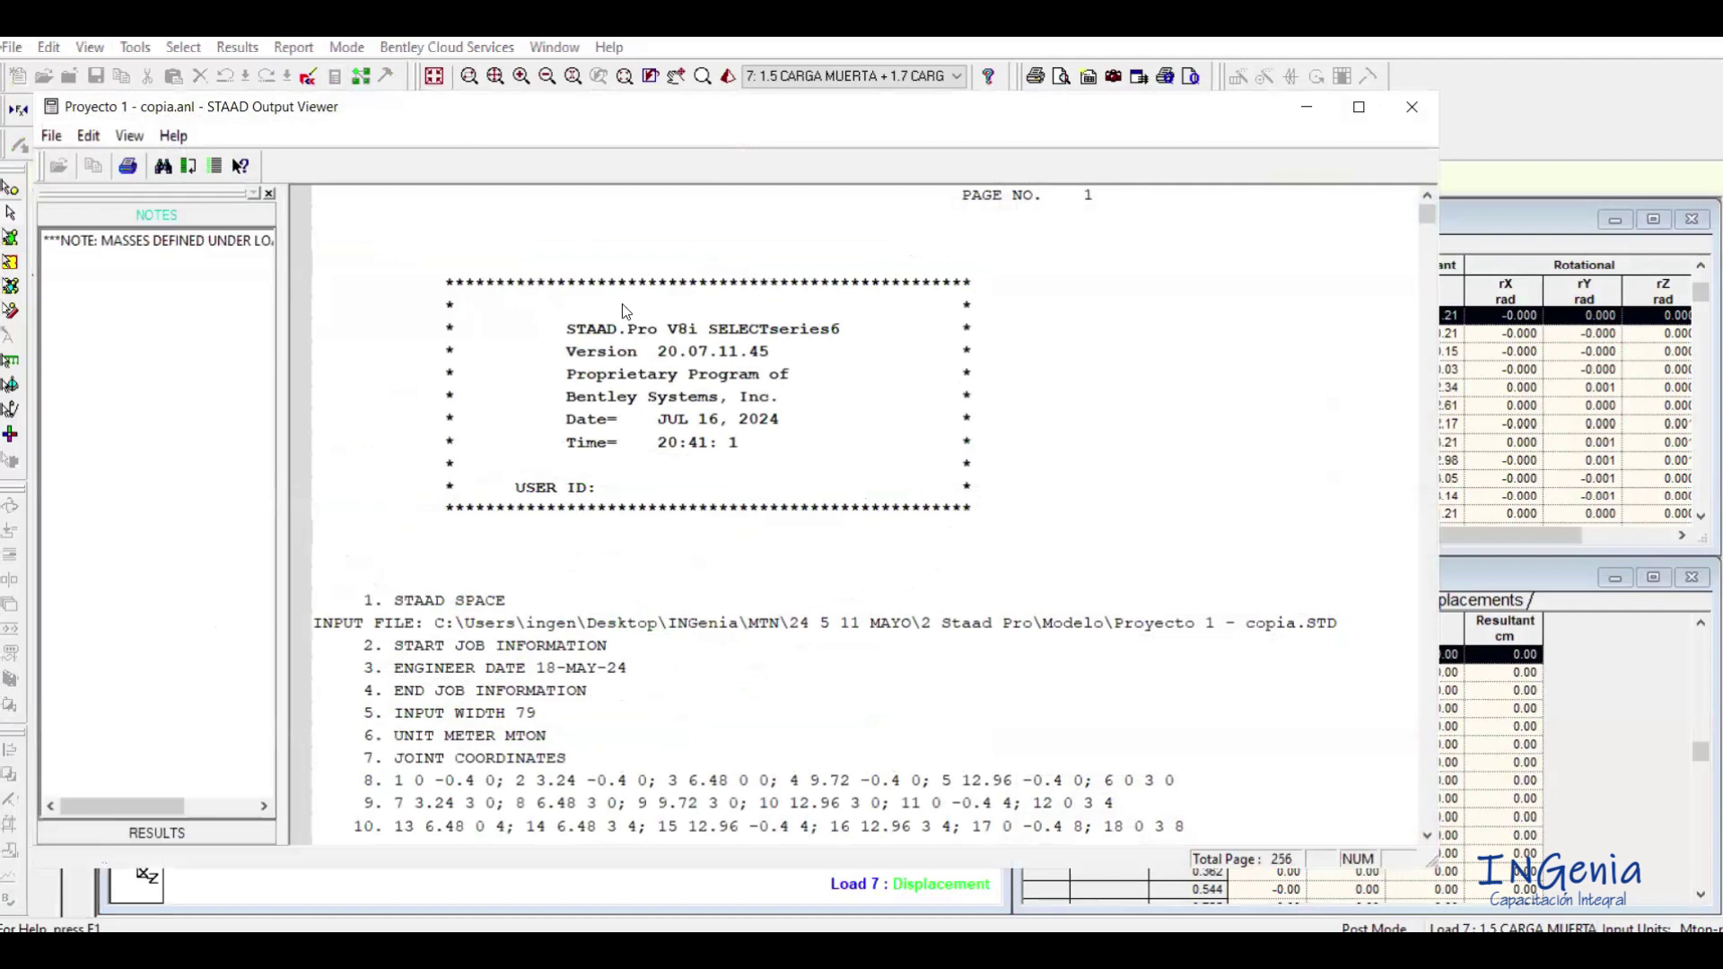
Look through the STAAD analysis output, from the joint coordinates to the applied joint equivalent loads, and close it.
{"action": "scroll", "coordinate": [550, 400], "scroll_direction": "down", "scroll_amount": 11}
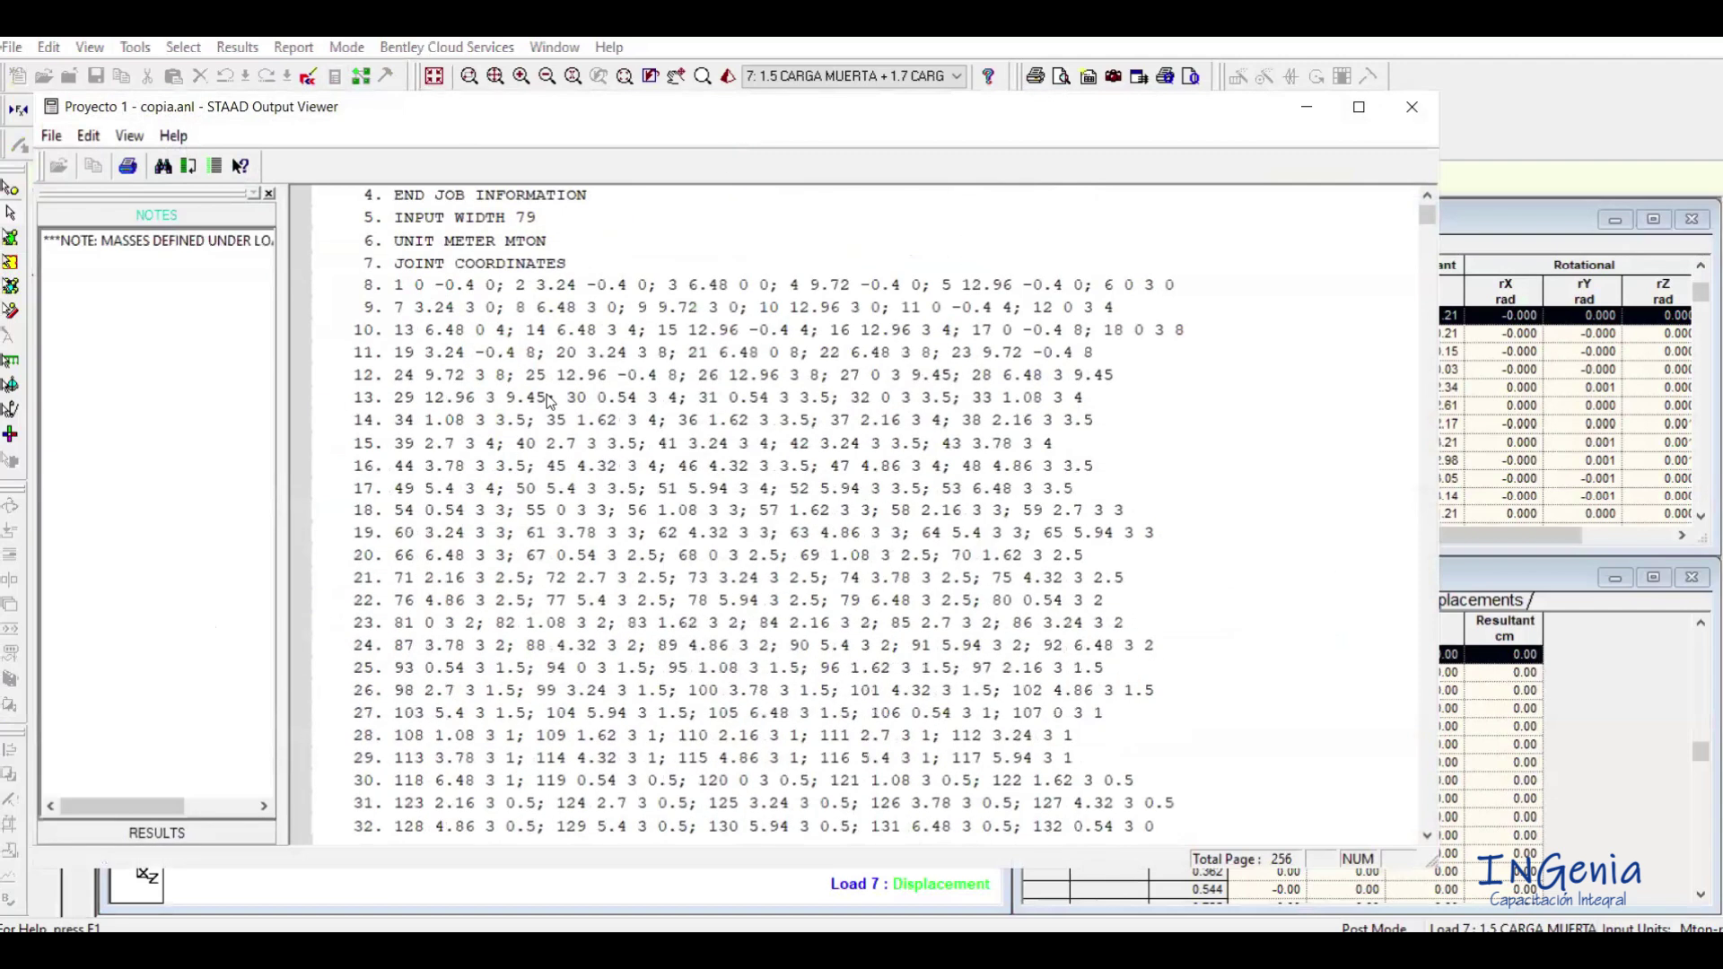
{"action": "scroll", "coordinate": [551, 400], "scroll_direction": "down", "scroll_amount": 20}
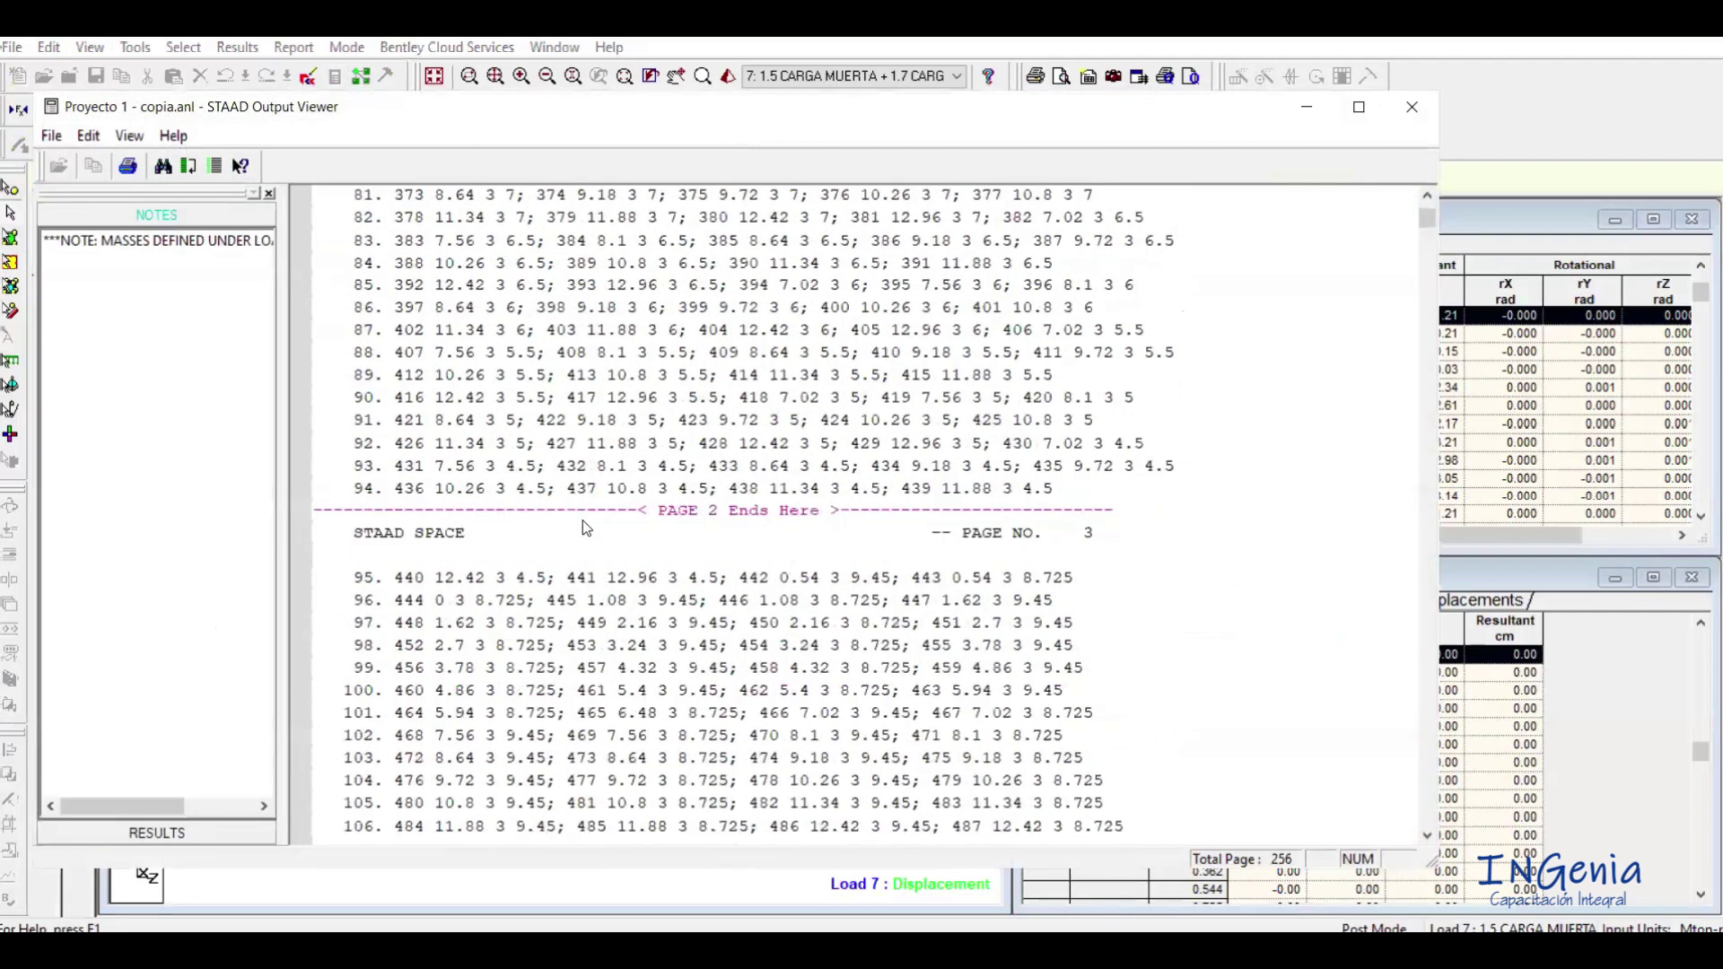
{"action": "scroll", "coordinate": [584, 527], "scroll_direction": "down", "scroll_amount": 20}
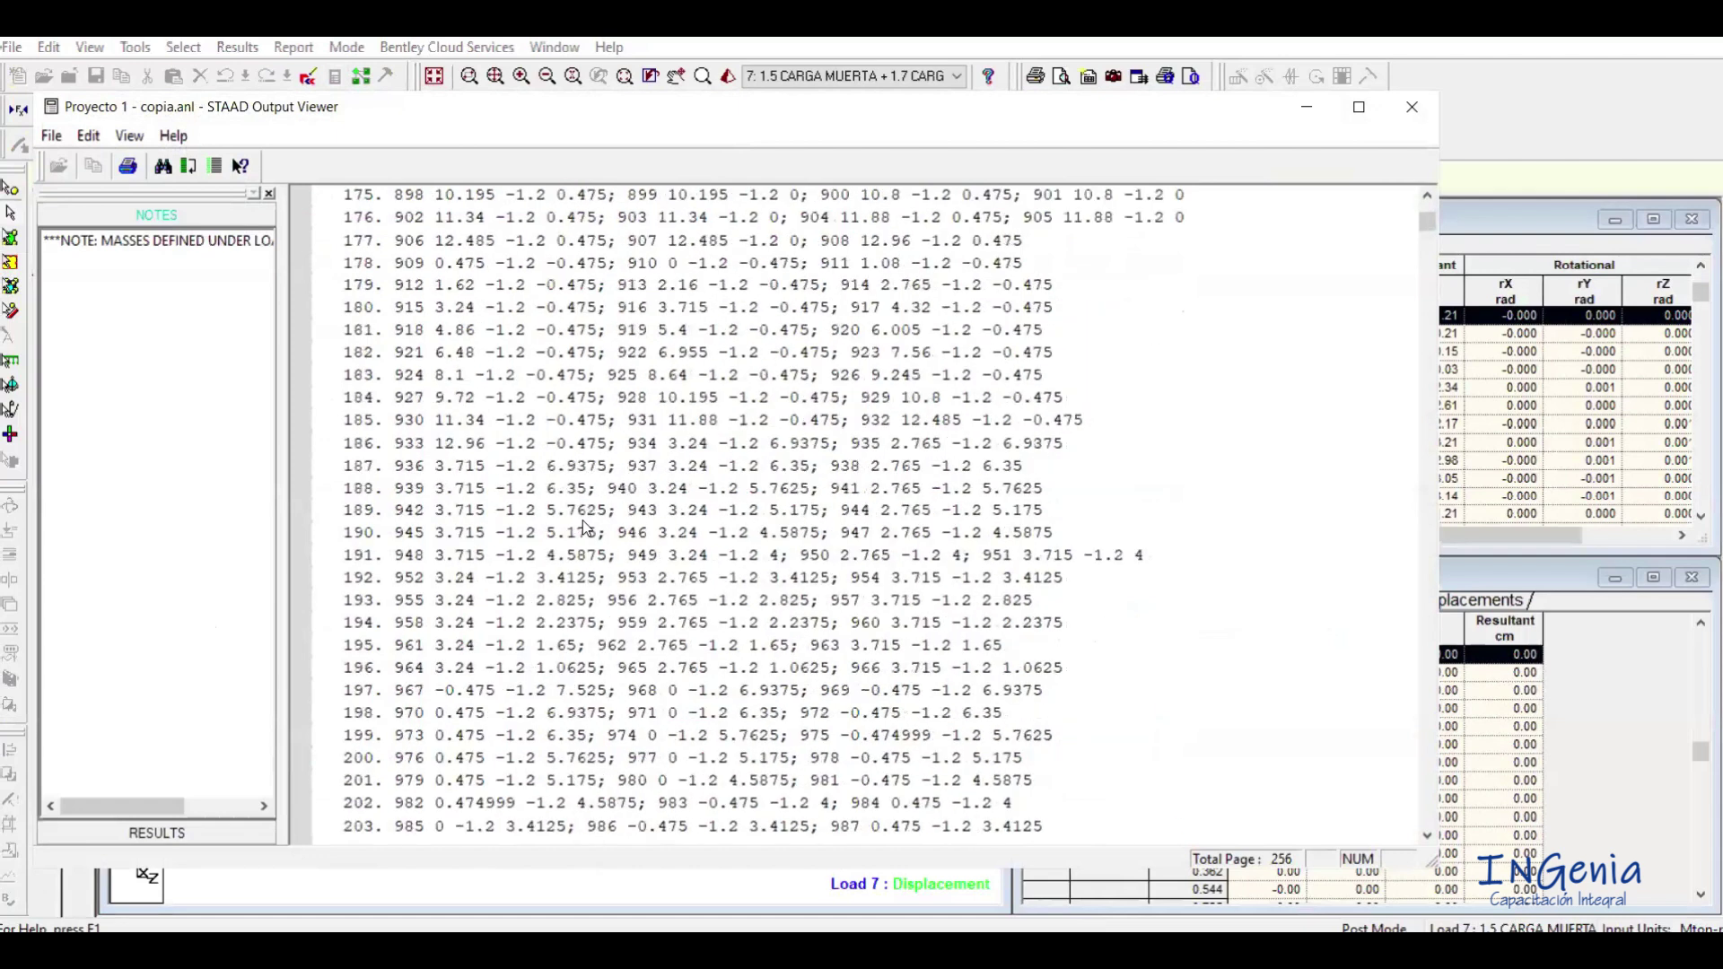
{"action": "scroll", "coordinate": [584, 521], "scroll_direction": "down", "scroll_amount": 20}
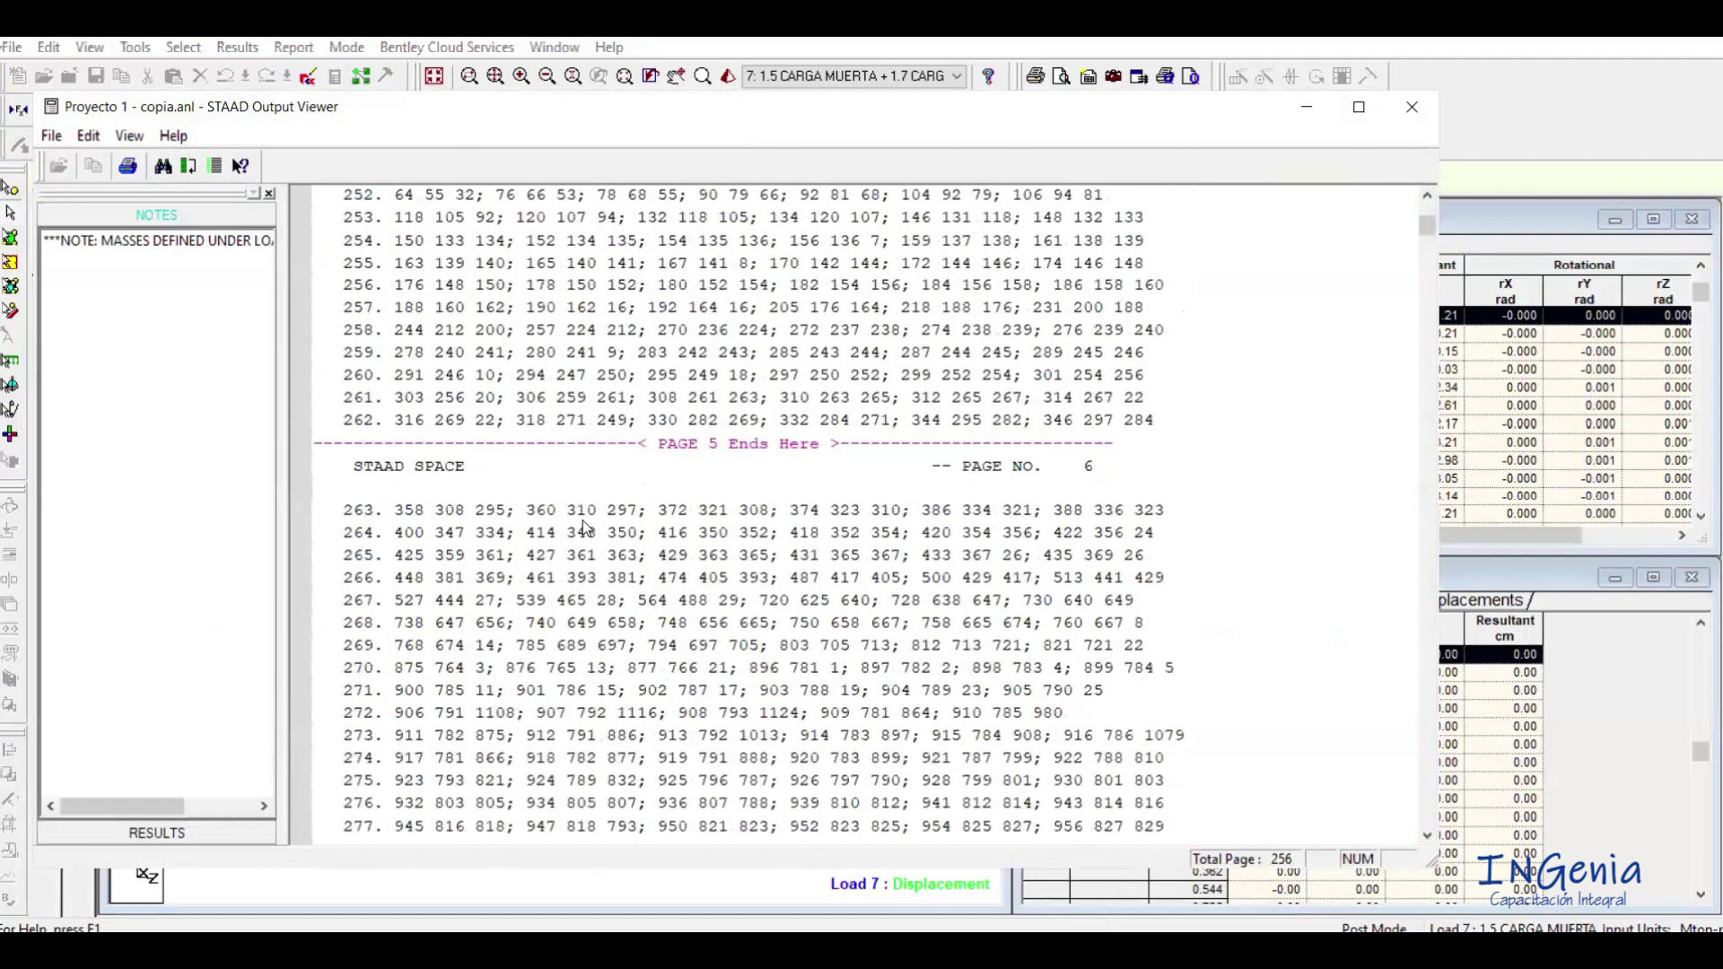
{"action": "scroll", "coordinate": [583, 521], "scroll_direction": "down", "scroll_amount": 20}
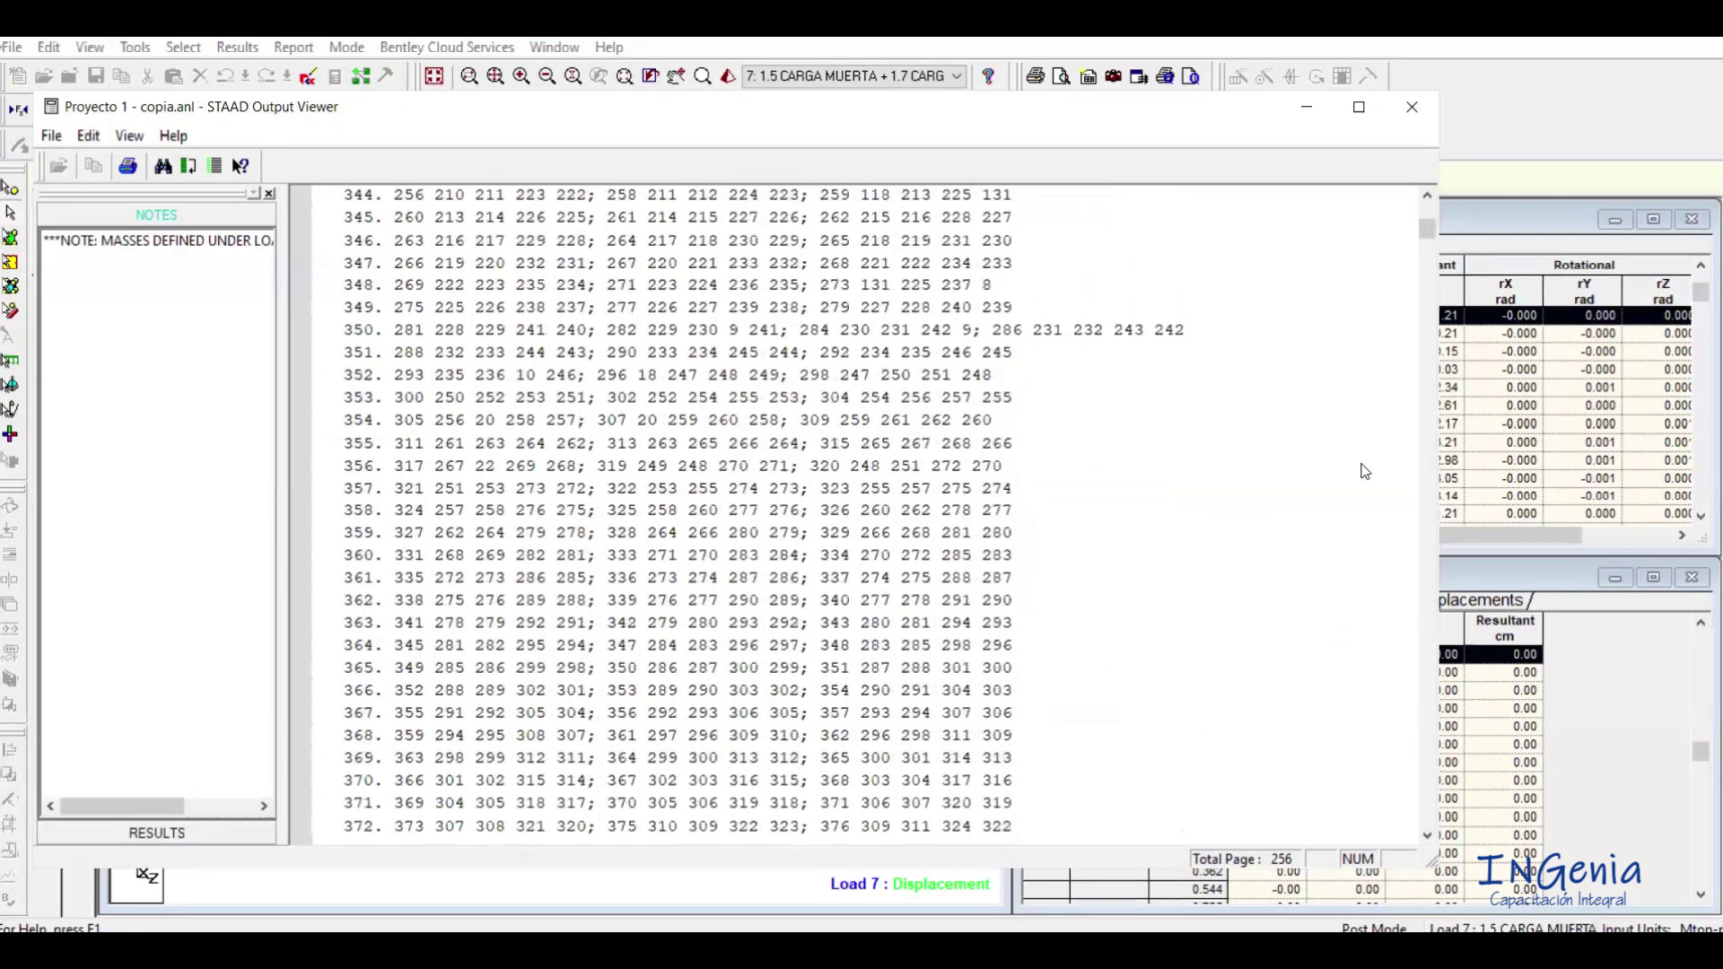
{"action": "left_click_drag", "start_coordinate": [1430, 234], "coordinate": [1409, 771]}
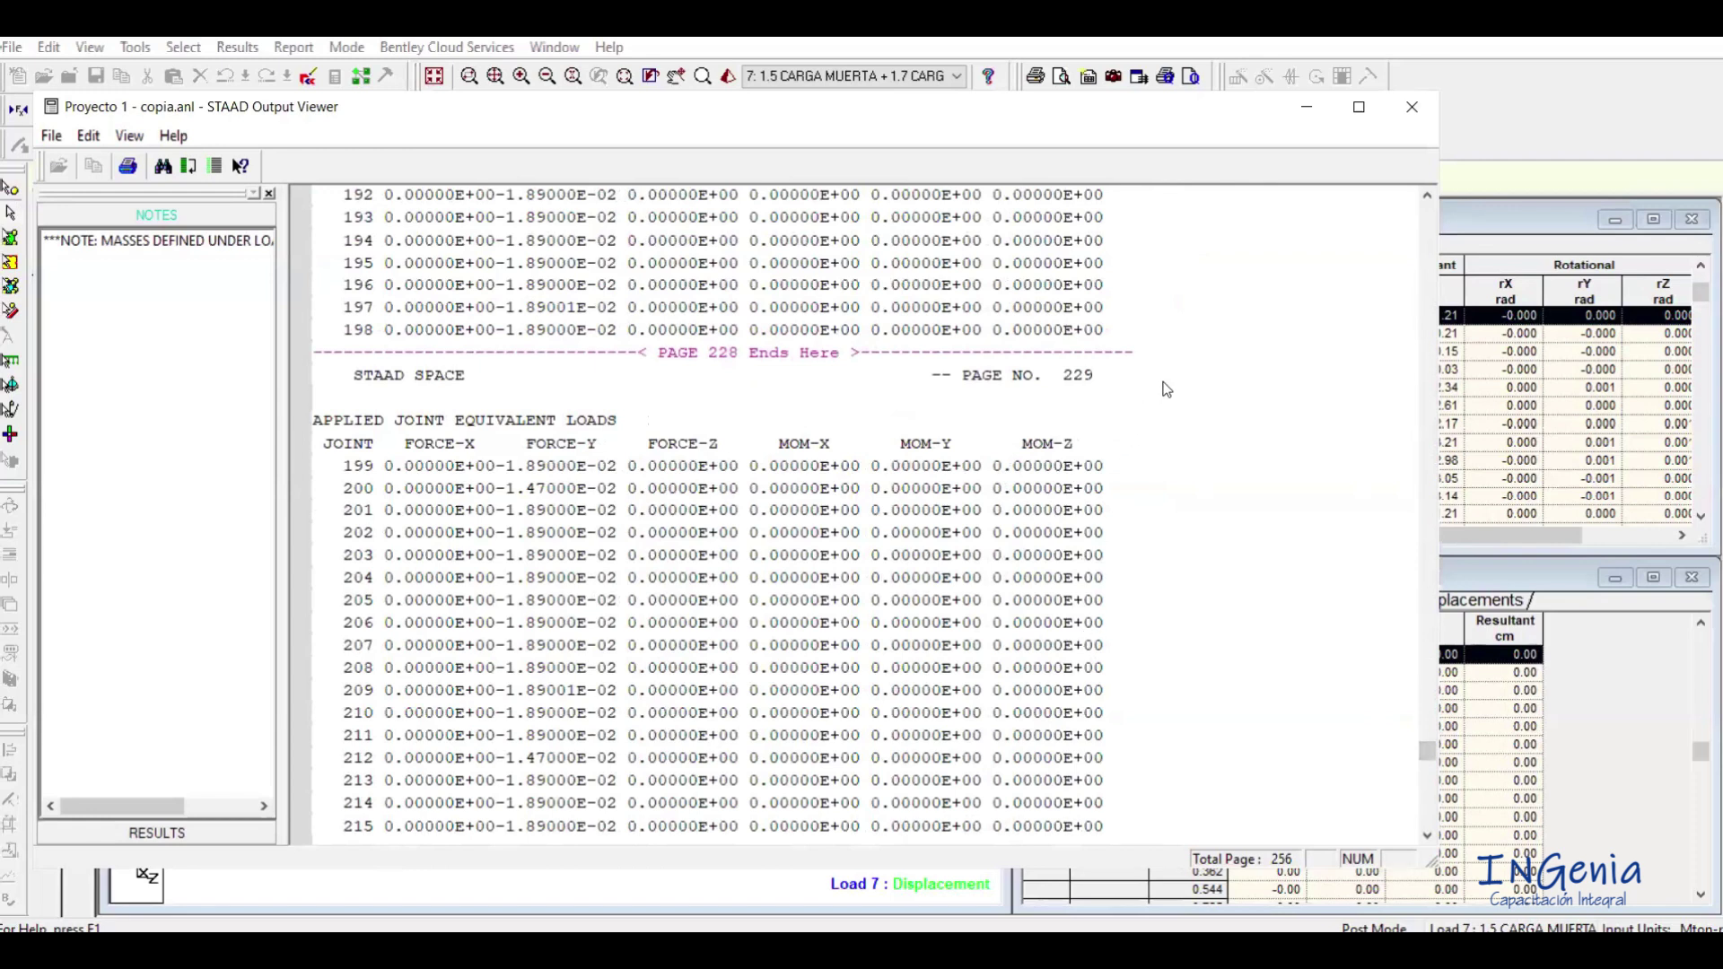
{"action": "scroll", "coordinate": [933, 528], "scroll_direction": "down", "scroll_amount": 2}
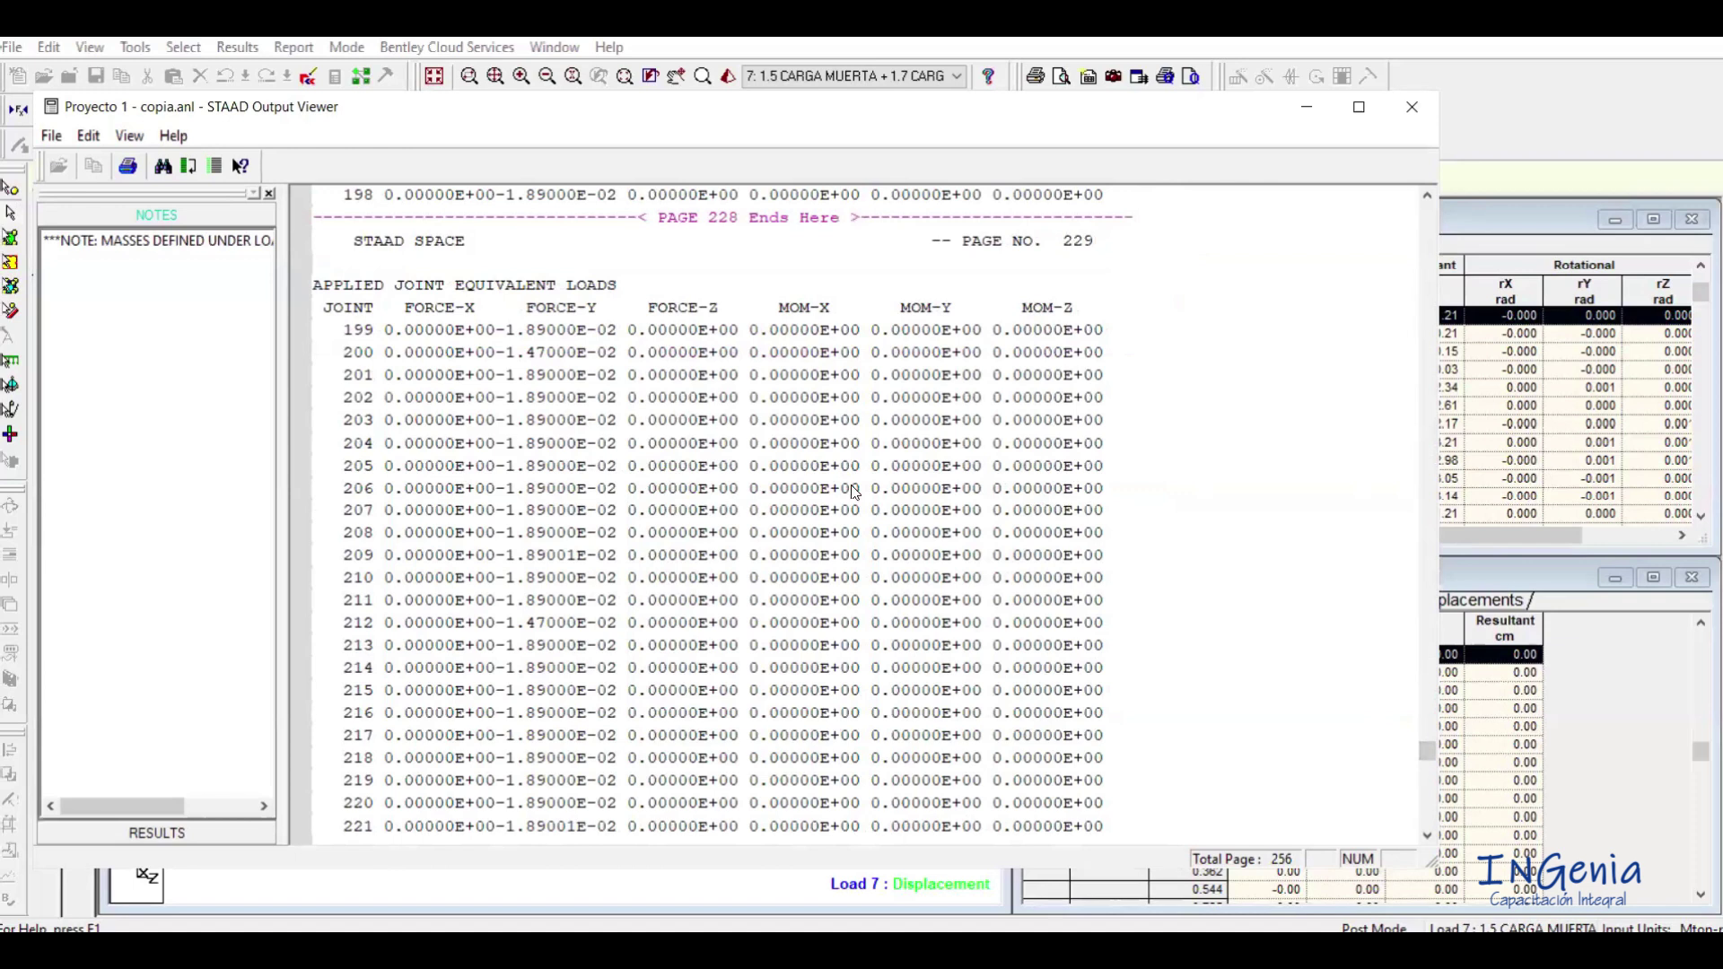
{"action": "scroll", "coordinate": [750, 455], "scroll_direction": "down", "scroll_amount": 9}
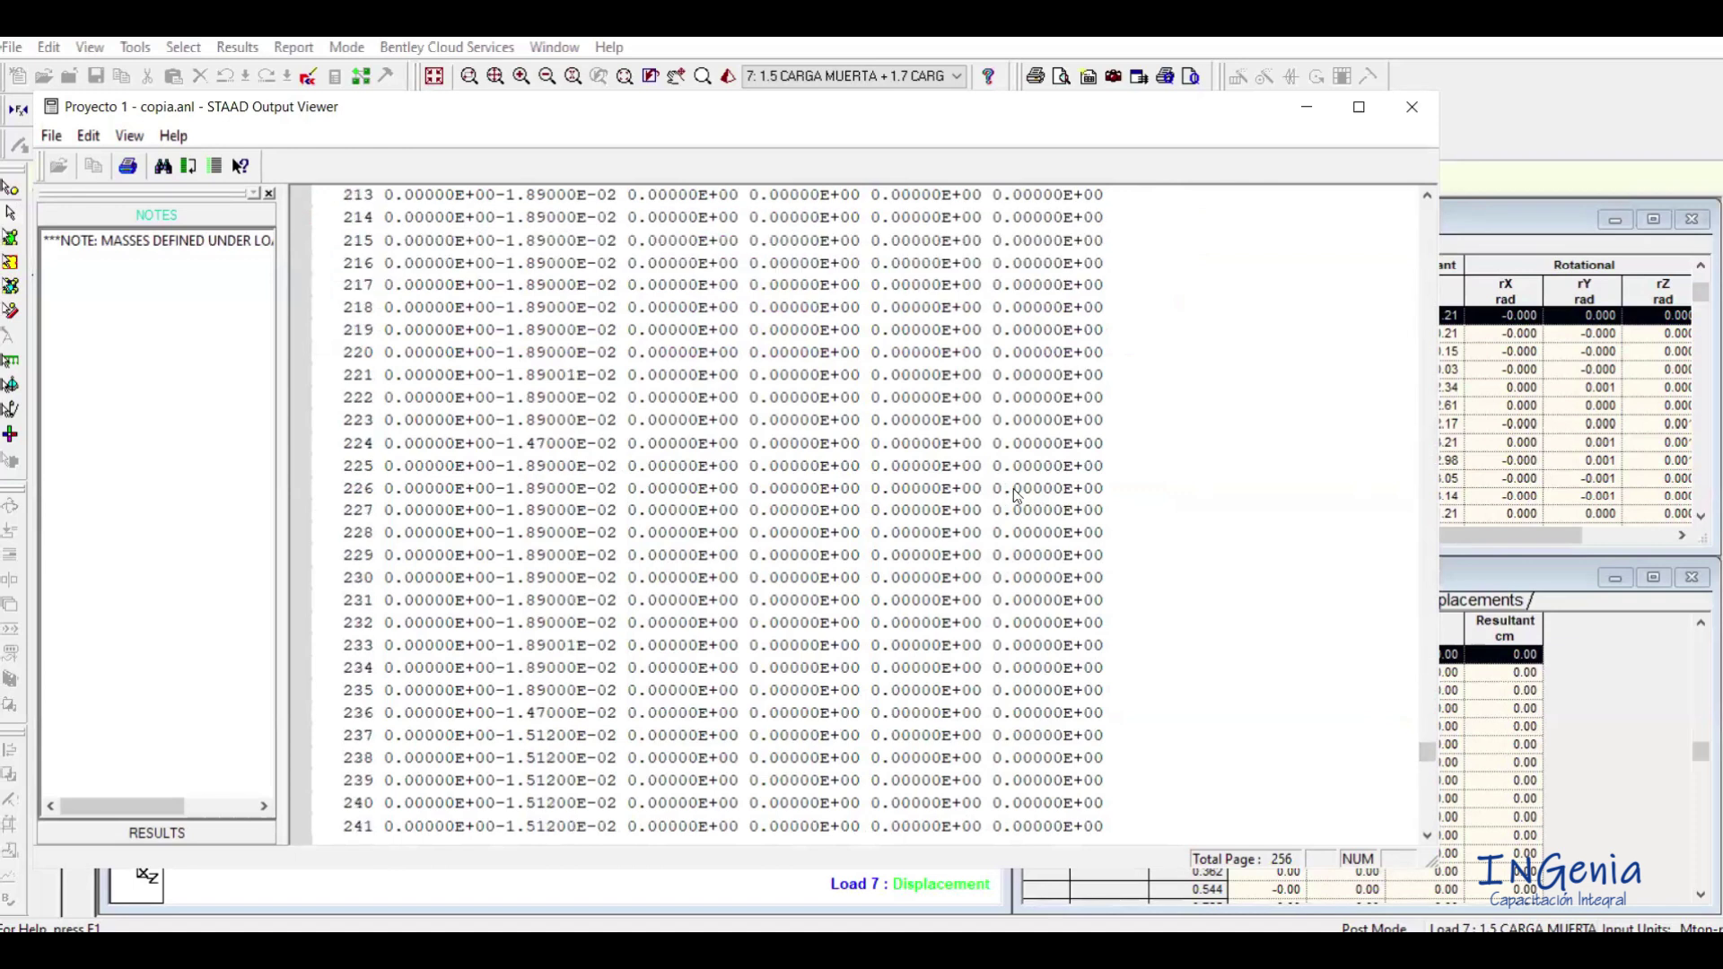
{"action": "left_click", "coordinate": [1413, 112]}
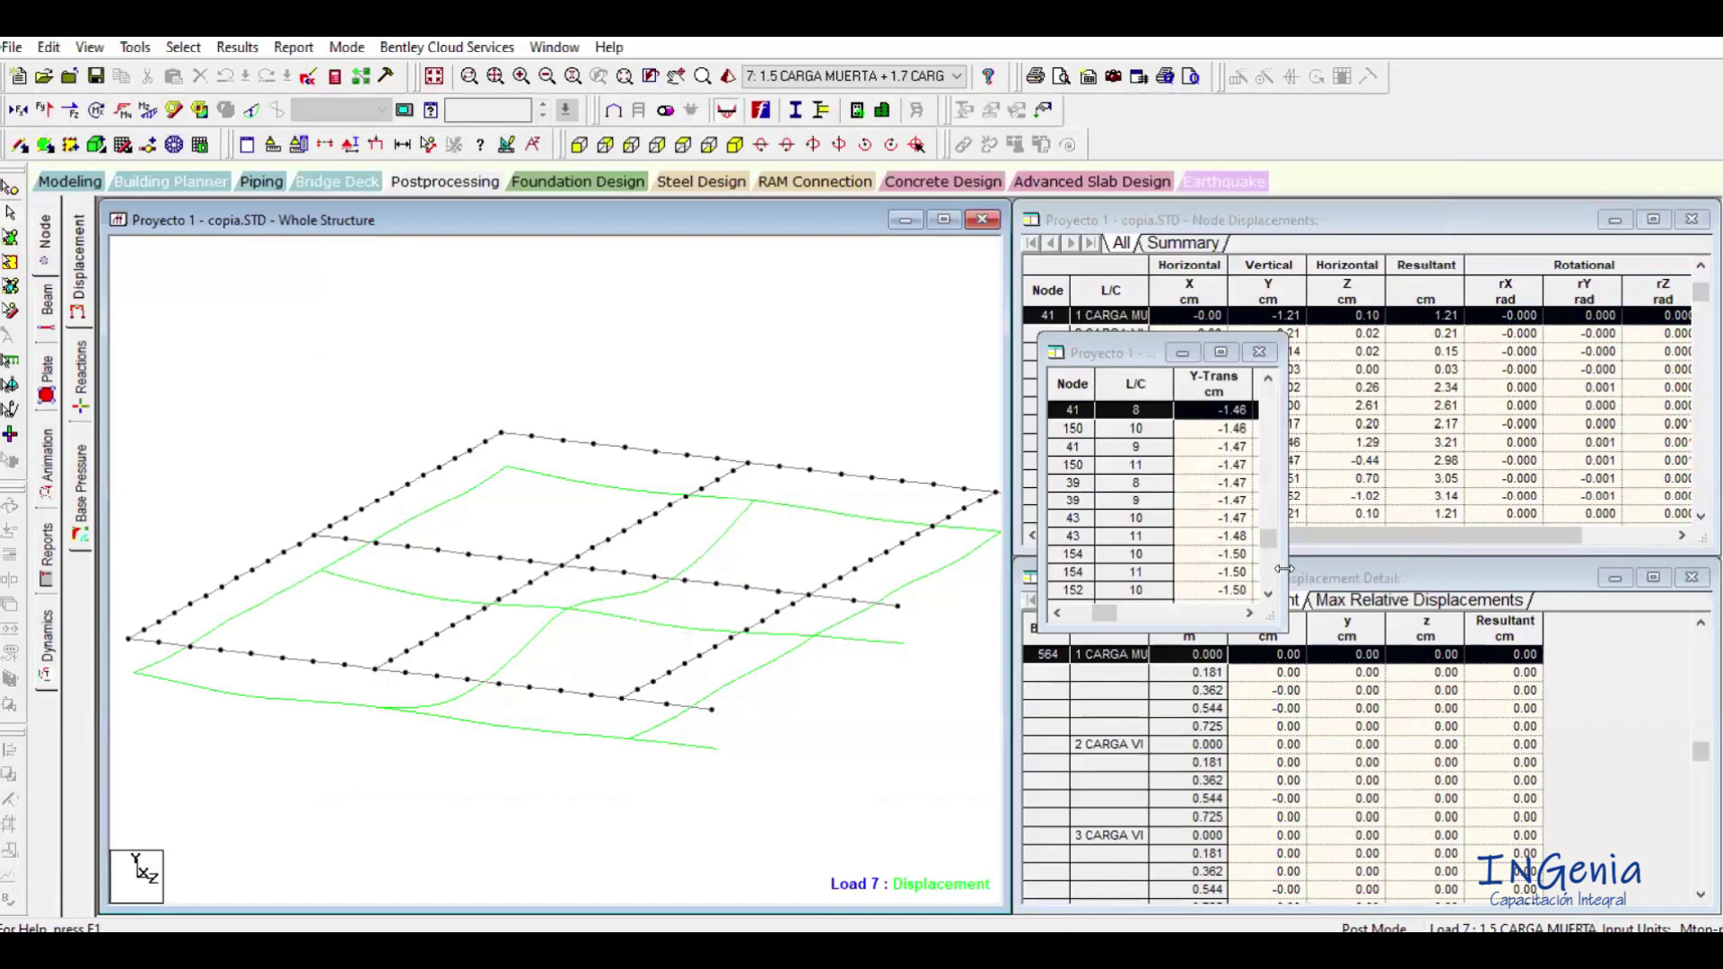
Find node 41's load case 7 row at the end of the Y-Trans report and select it to locate the node in the structure.
{"action": "left_click_drag", "start_coordinate": [1268, 541], "coordinate": [1268, 581]}
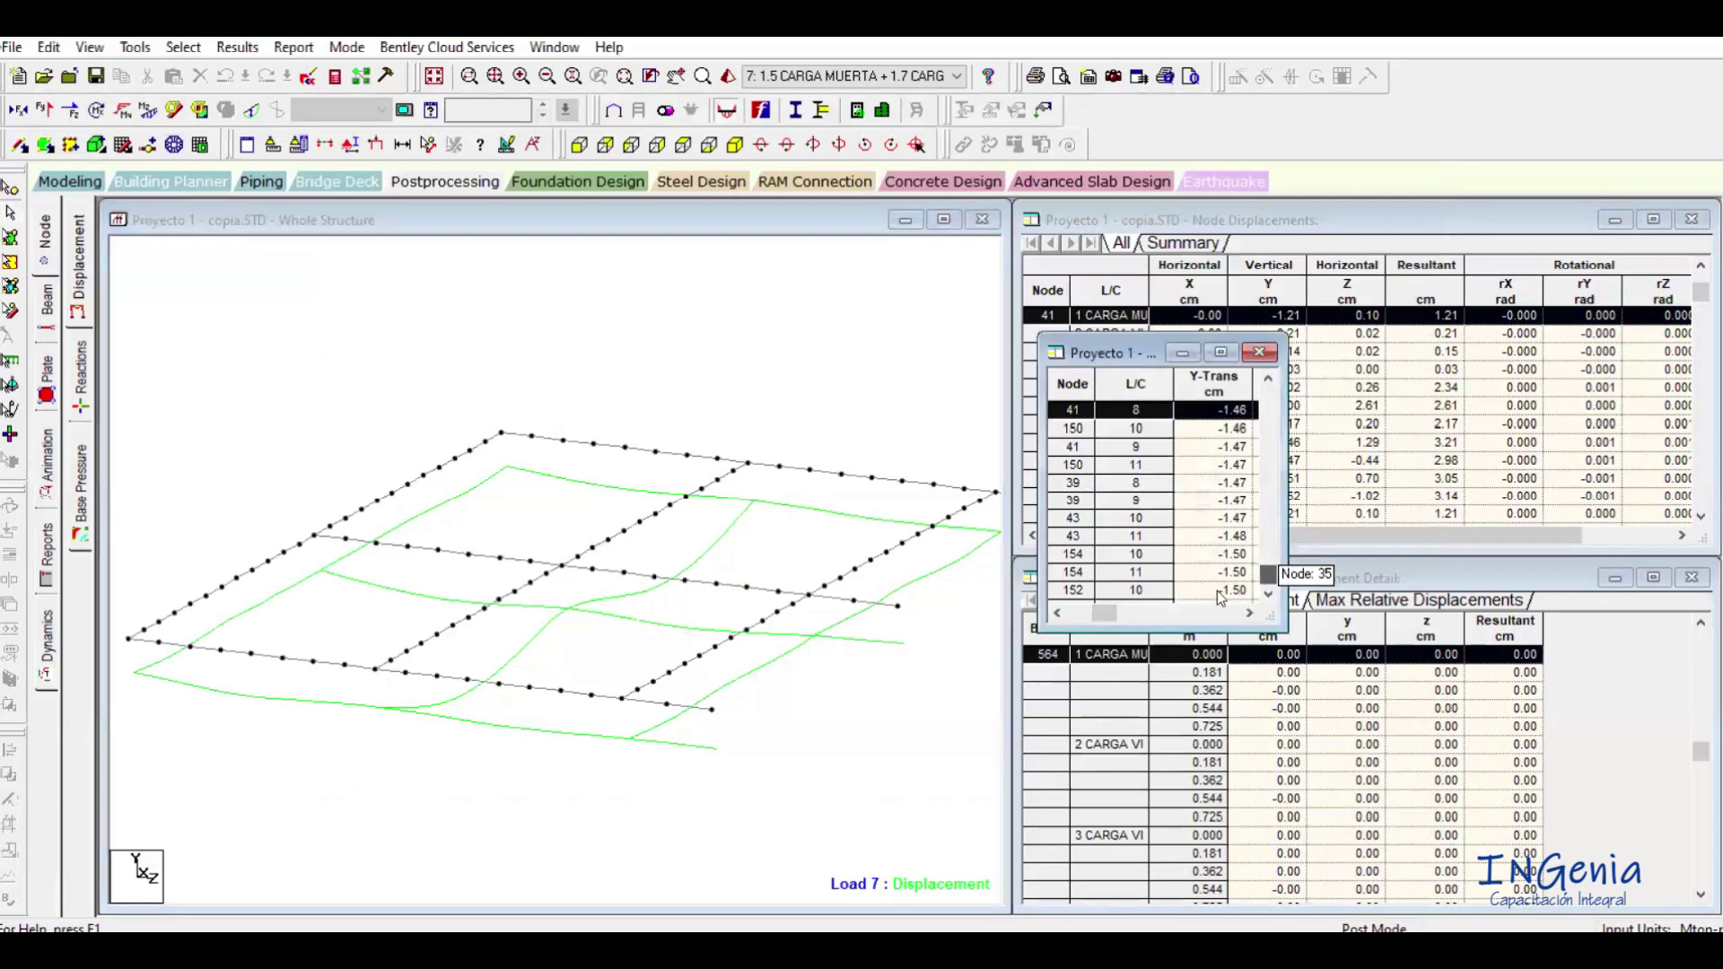
{"action": "left_click", "coordinate": [1080, 592]}
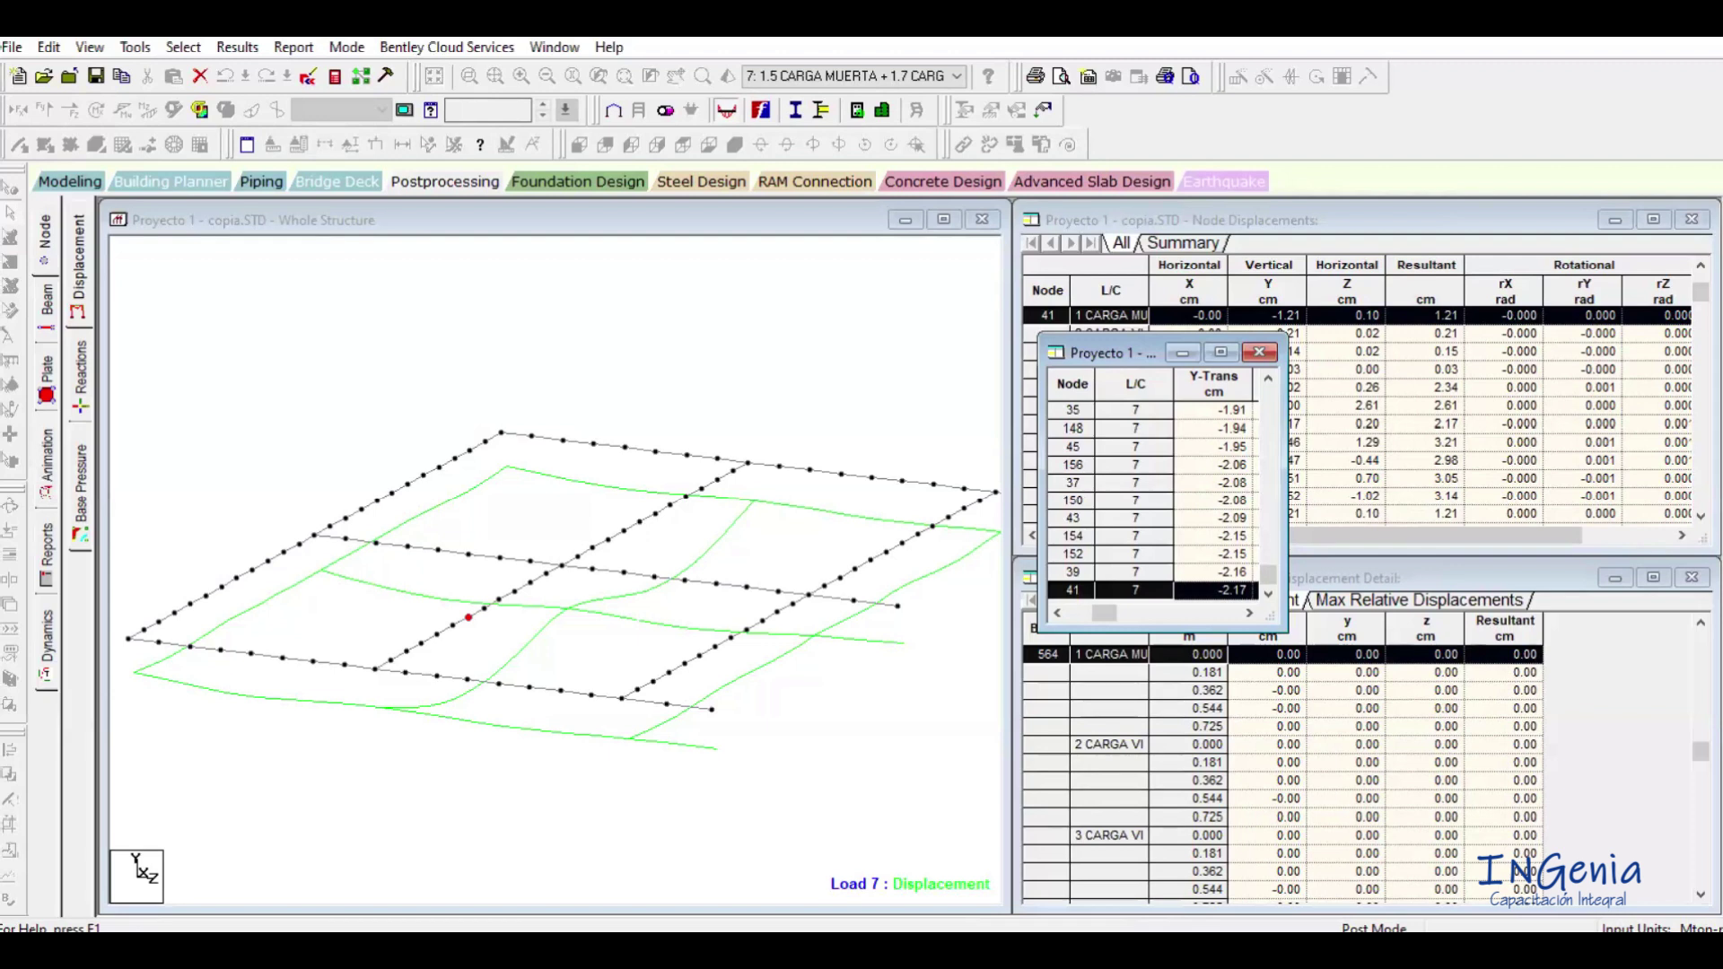
{"action": "left_click", "coordinate": [877, 701]}
{"action": "left_click_drag", "start_coordinate": [1265, 537], "coordinate": [1276, 596]}
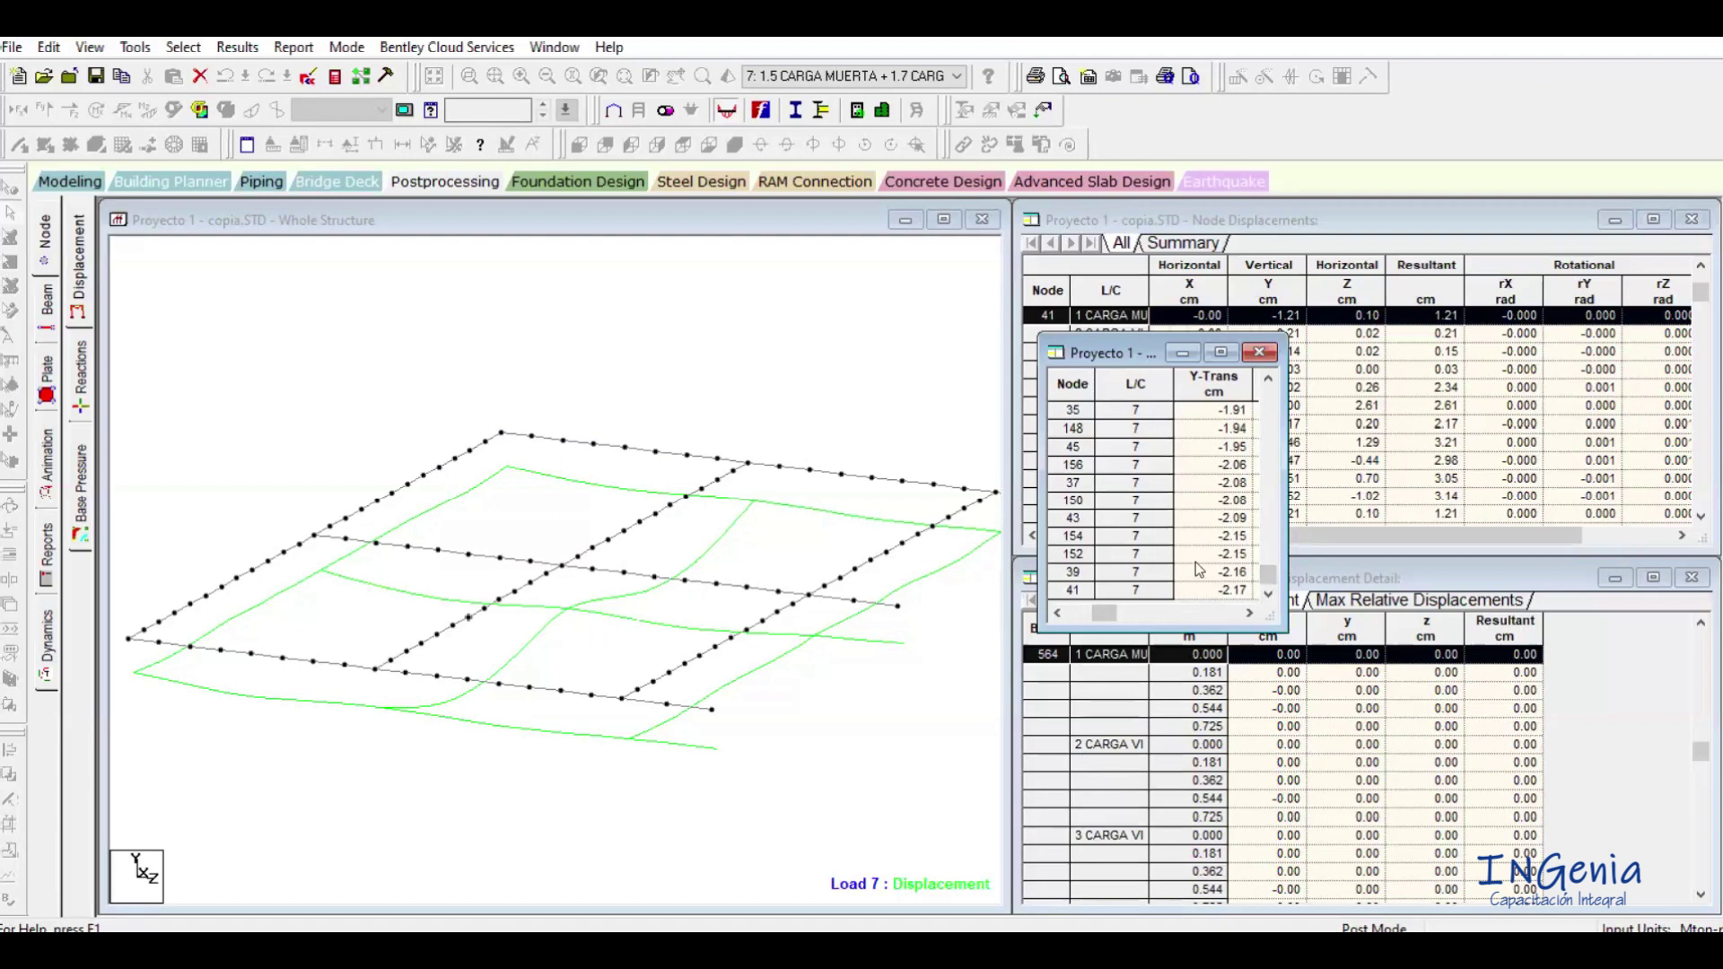
{"action": "left_click", "coordinate": [468, 620]}
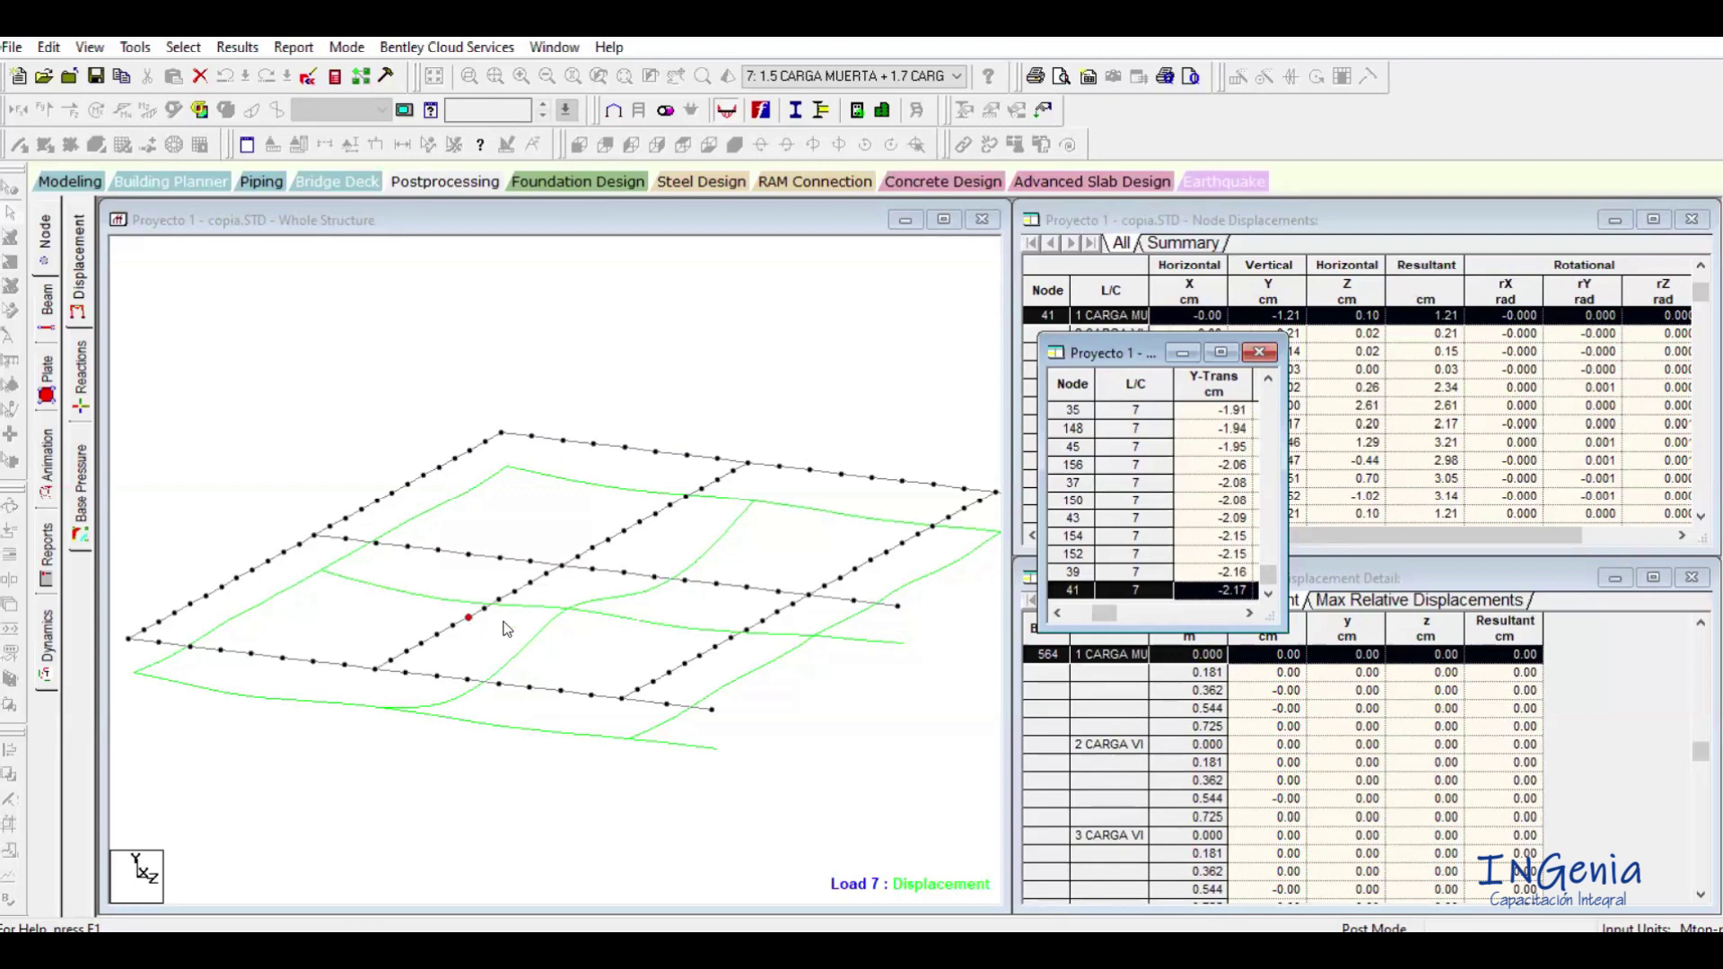
Highlight limit a)'s condition "no se dañan otros elementos estructurales" in the standard and return to STAAD.Pro.
{"action": "key", "text": "alt+Tab"}
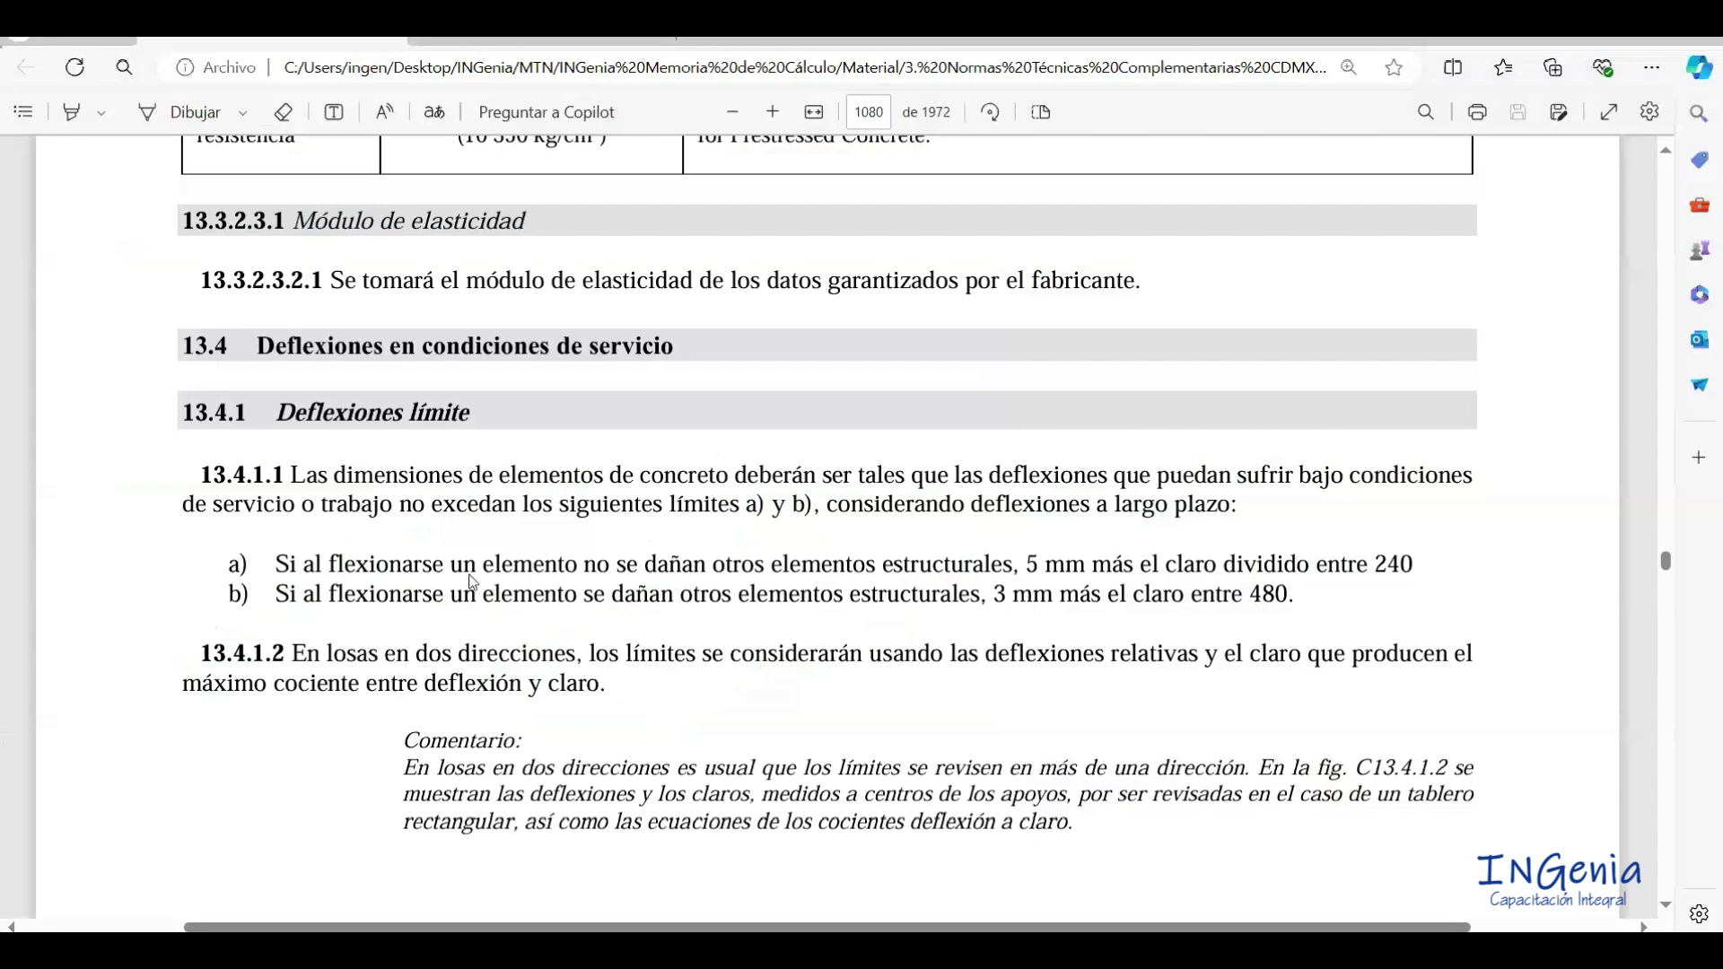
{"action": "left_click_drag", "start_coordinate": [584, 568], "coordinate": [1028, 576]}
{"action": "key", "text": "alt+Tab"}
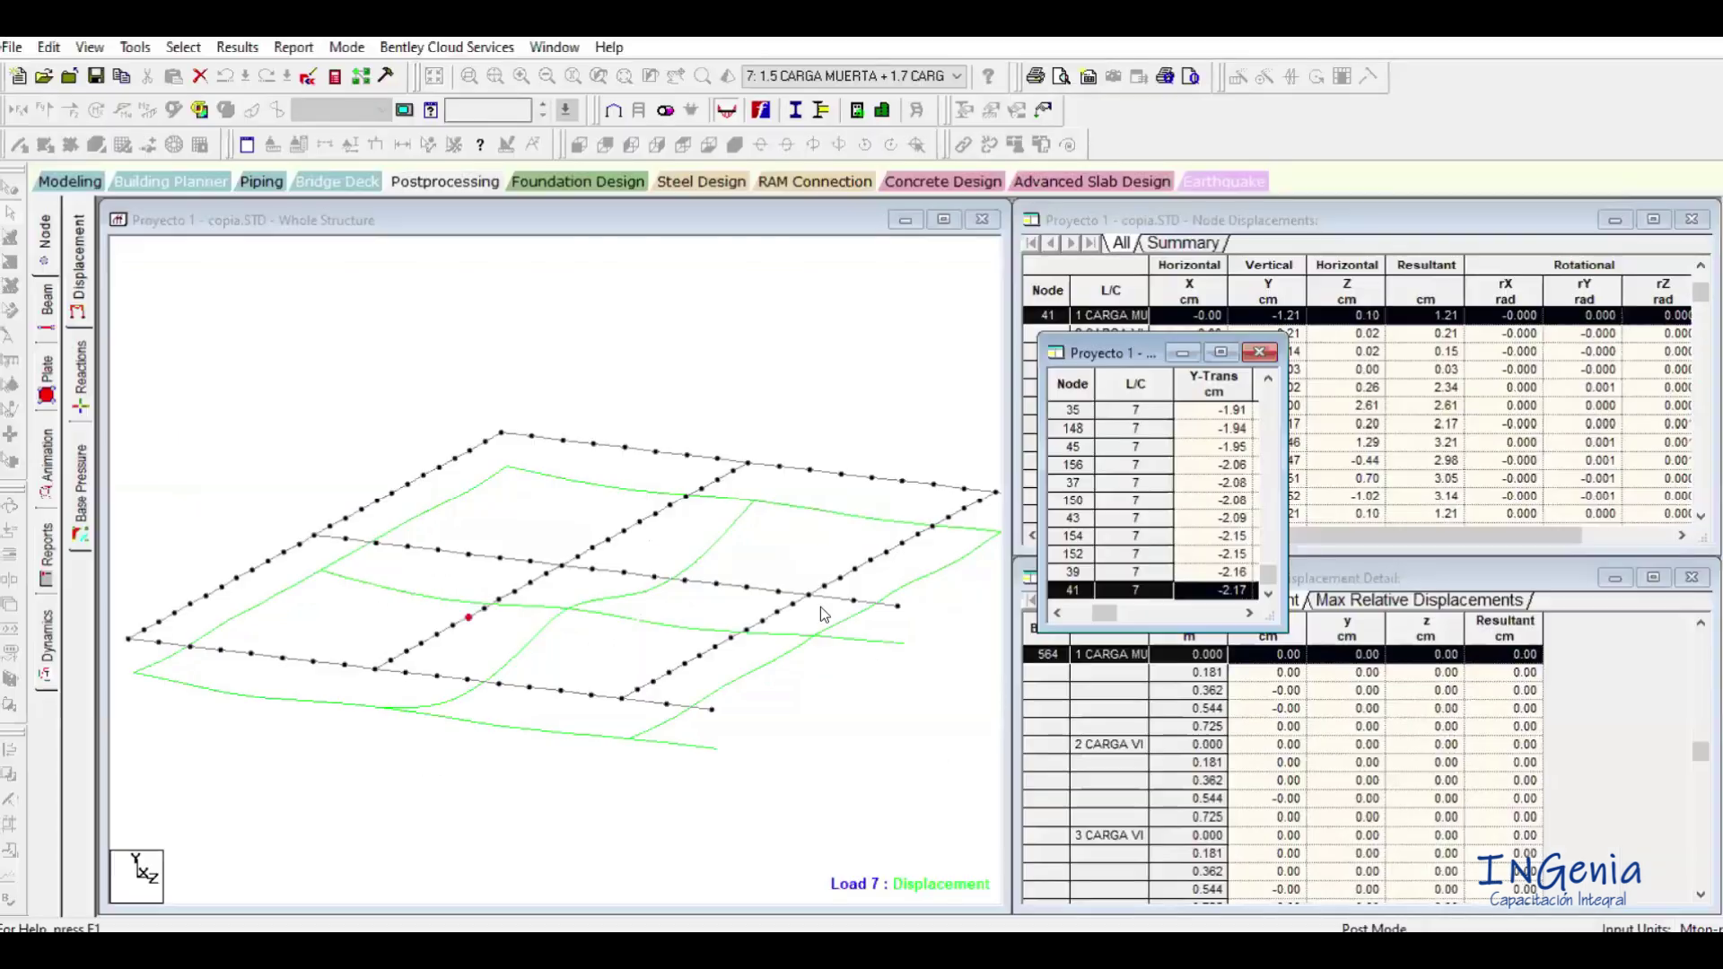
Open the 3D rendered view full size and examine the roof beams and slab they support.
{"action": "left_click", "coordinate": [739, 358]}
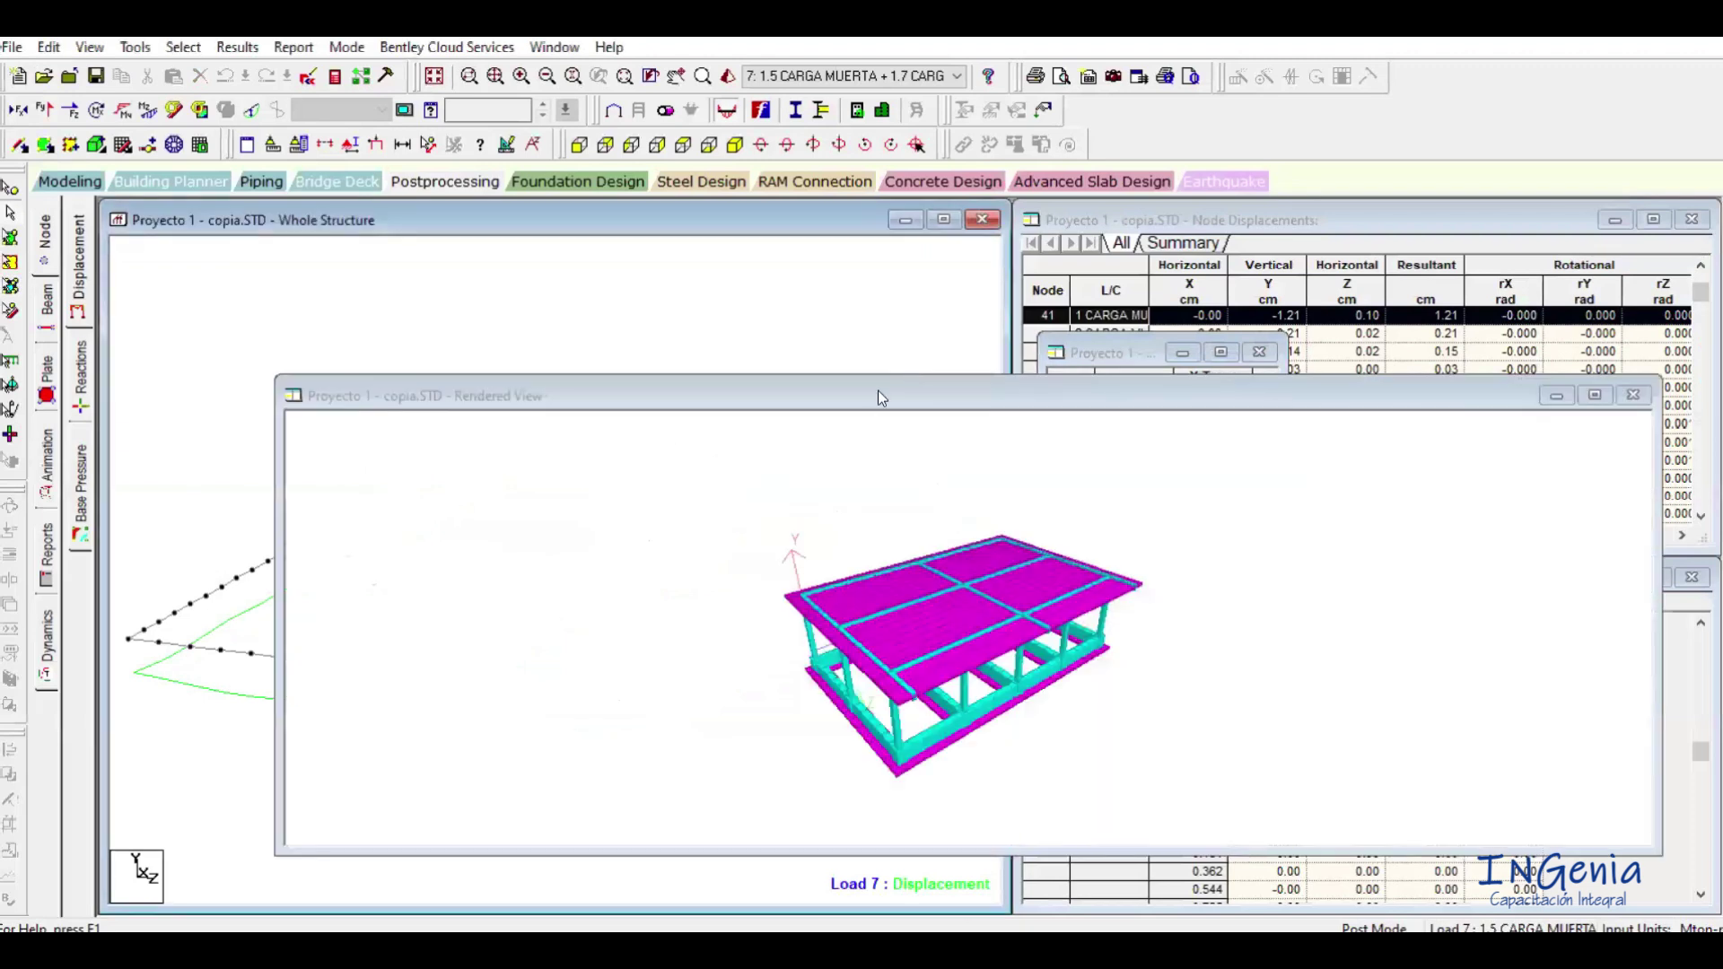
{"action": "double_click", "coordinate": [877, 390]}
{"action": "left_click_drag", "start_coordinate": [873, 514], "coordinate": [804, 578]}
{"action": "scroll", "coordinate": [805, 576], "scroll_direction": "up", "scroll_amount": 5}
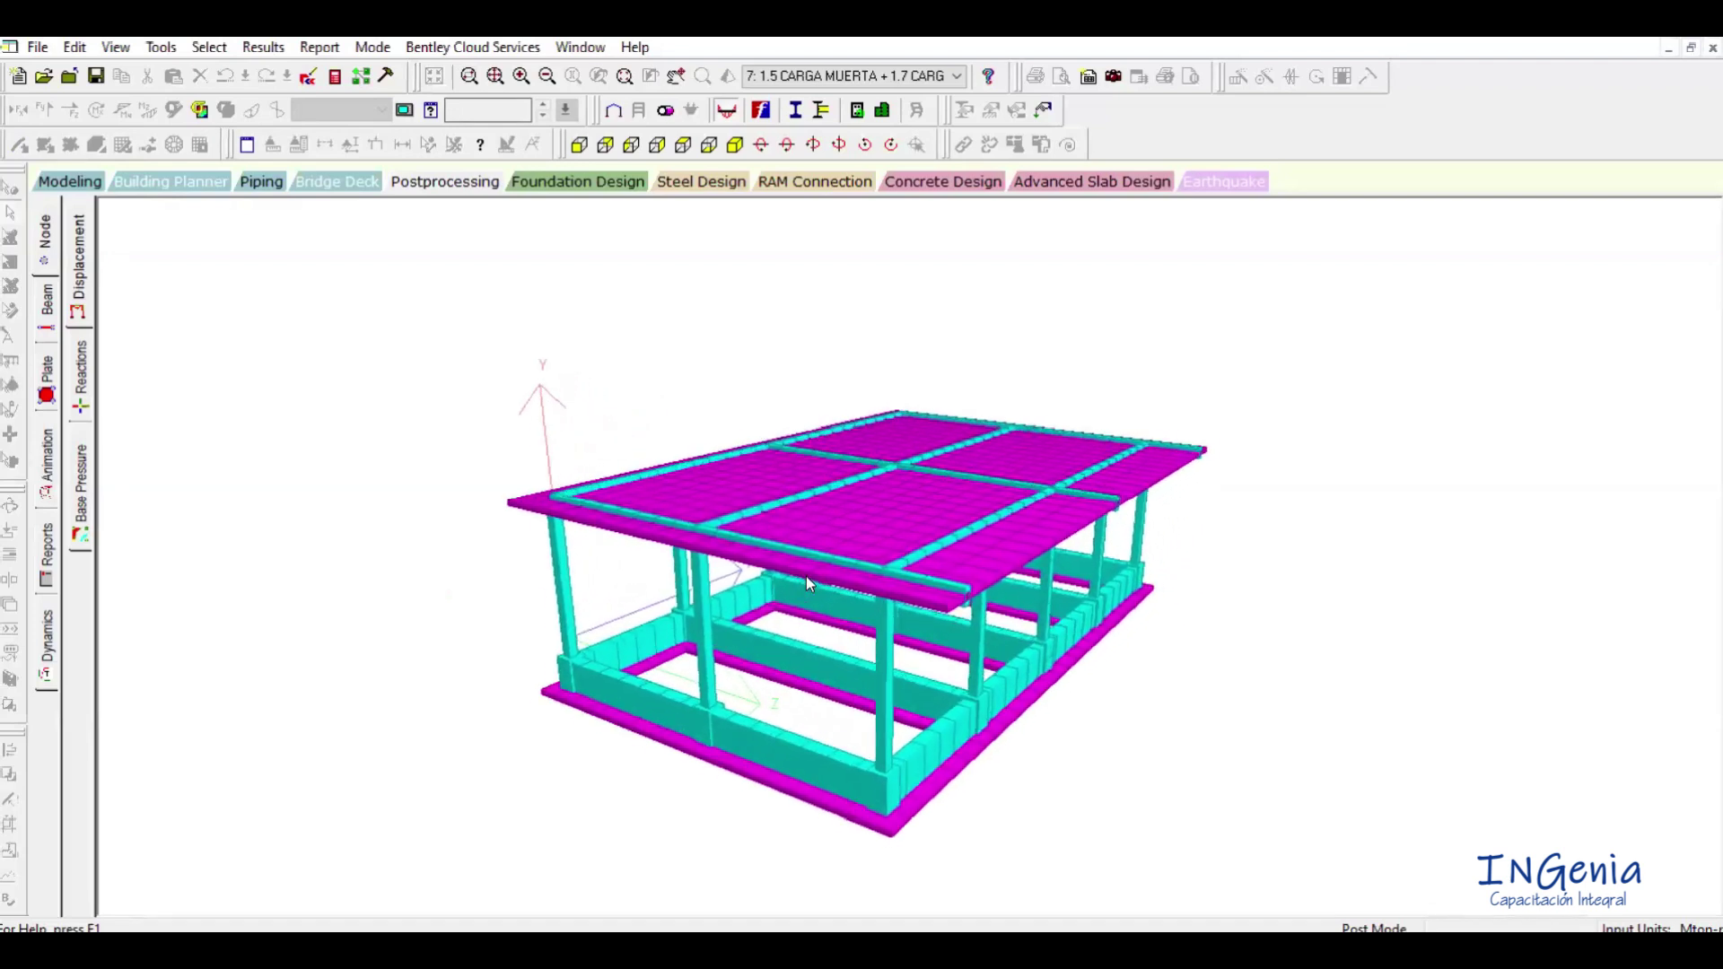
{"action": "scroll", "coordinate": [806, 576], "scroll_direction": "up", "scroll_amount": 5}
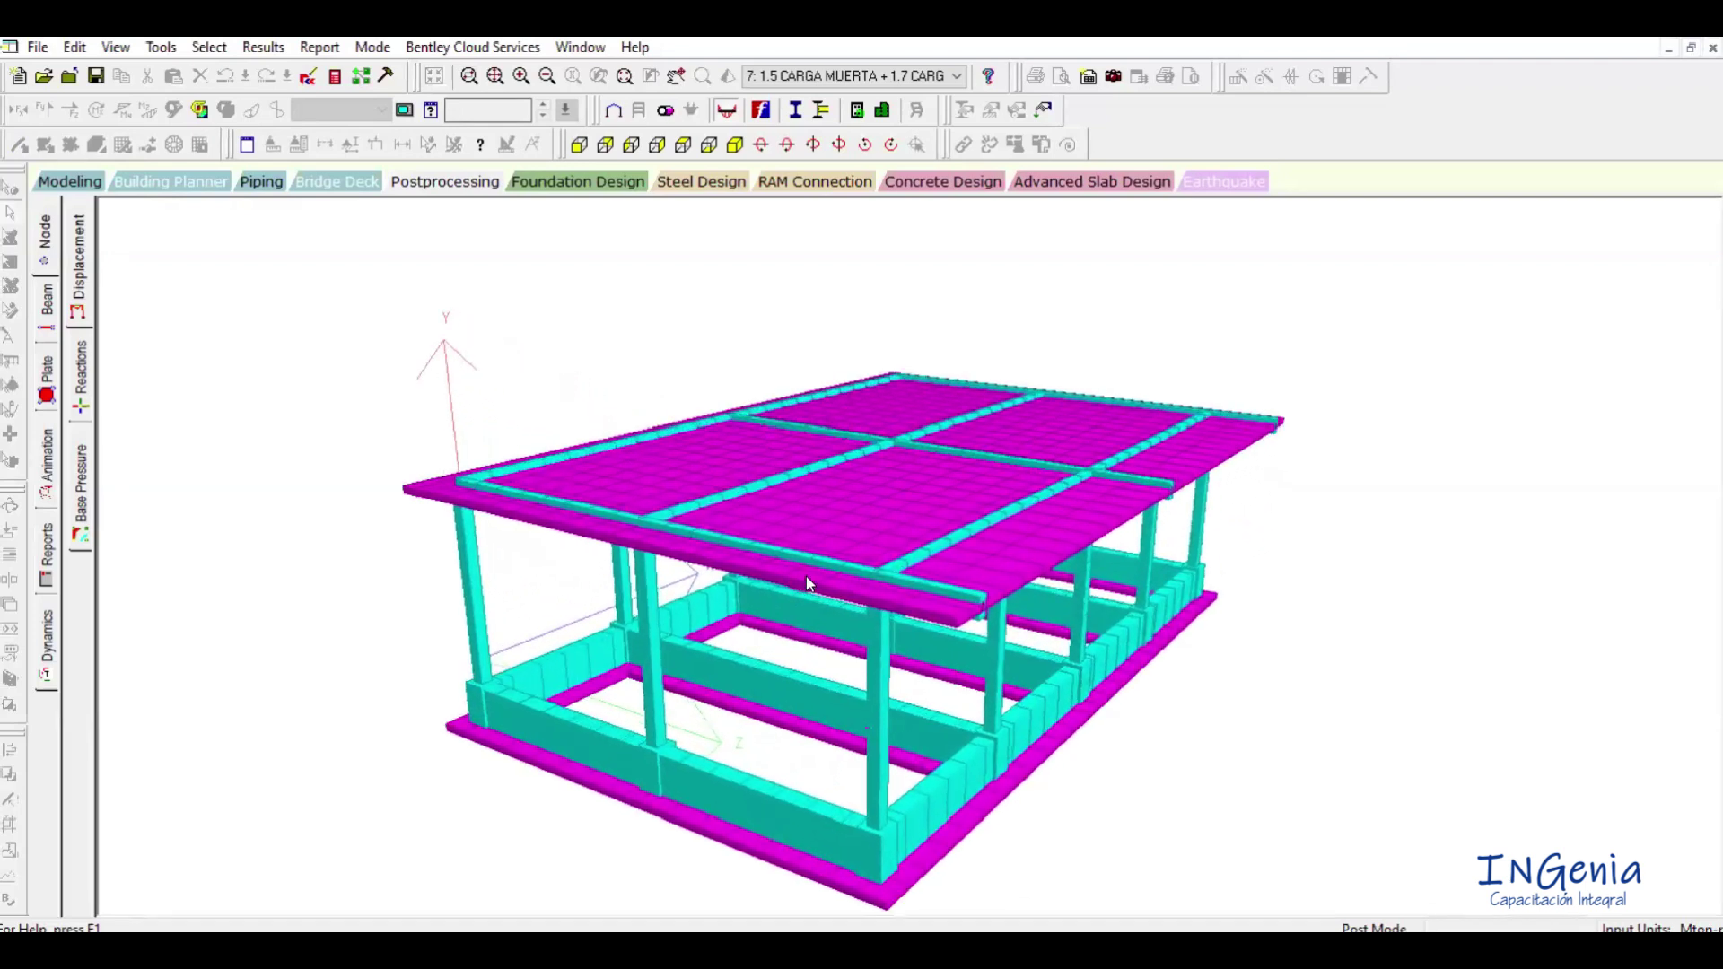
{"action": "scroll", "coordinate": [806, 576], "scroll_direction": "up", "scroll_amount": 2}
{"action": "left_click_drag", "start_coordinate": [754, 666], "coordinate": [707, 551]}
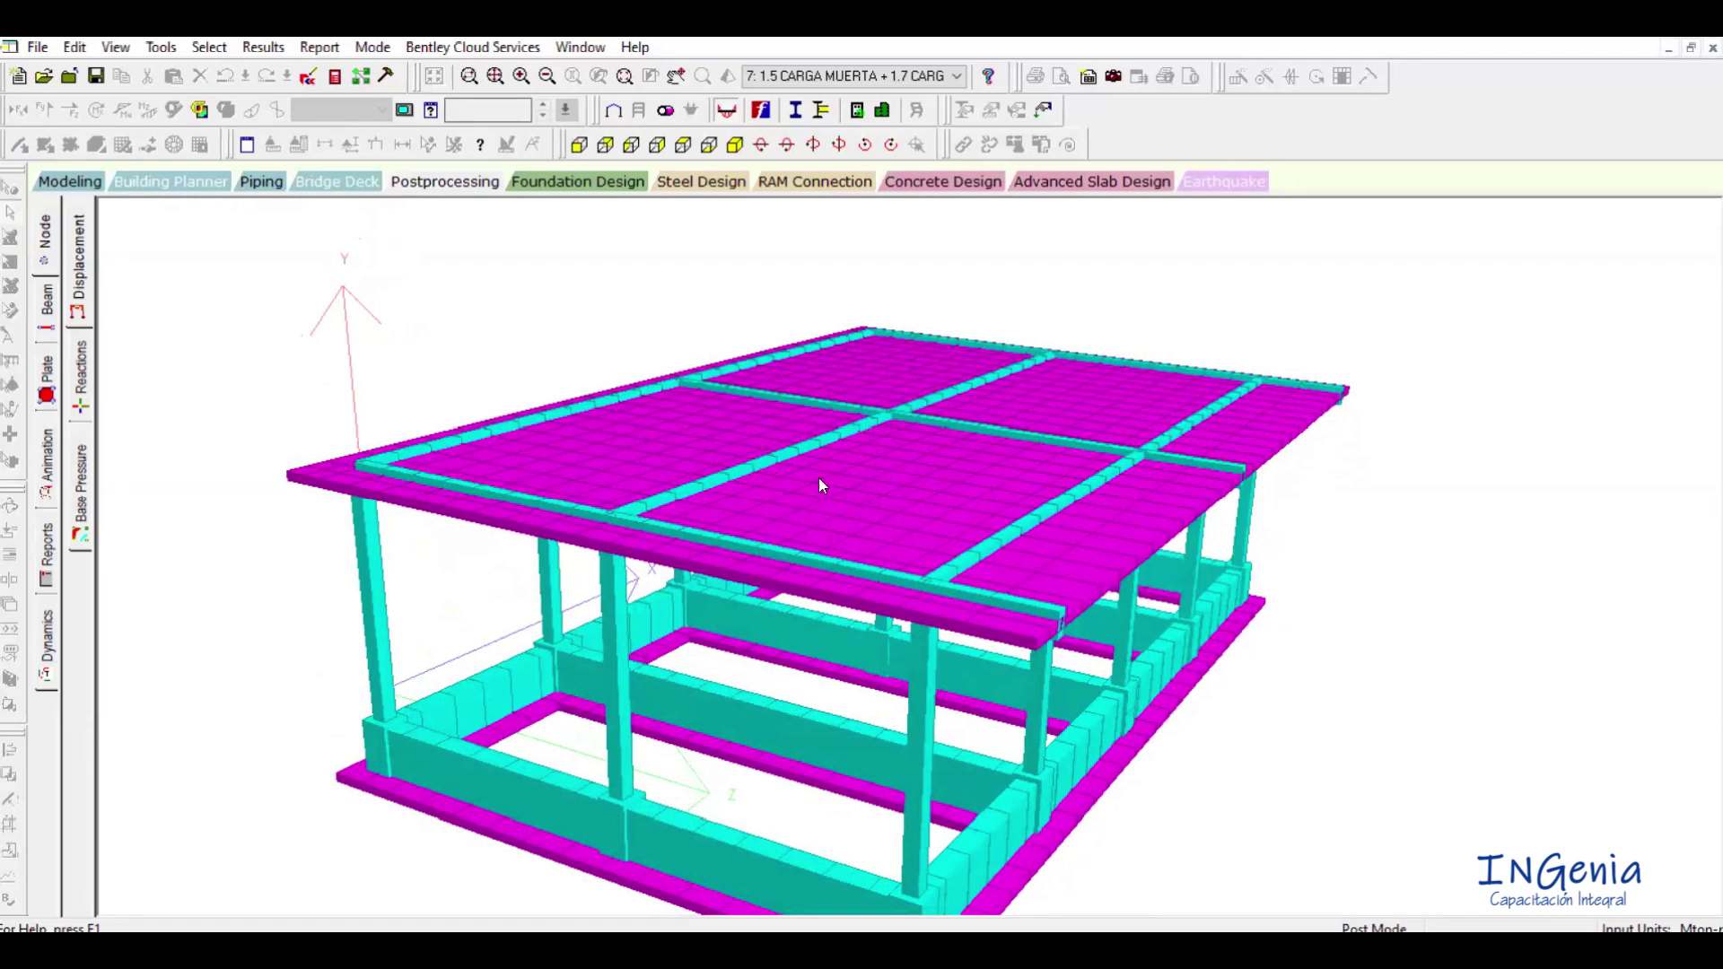
Return to the postprocessing displacement results and check the displacements of nodes 43, 41 and 51 along the middle roof beam.
{"action": "left_click", "coordinate": [463, 181]}
{"action": "scroll", "coordinate": [485, 530], "scroll_direction": "up", "scroll_amount": 1}
{"action": "left_click", "coordinate": [465, 489]}
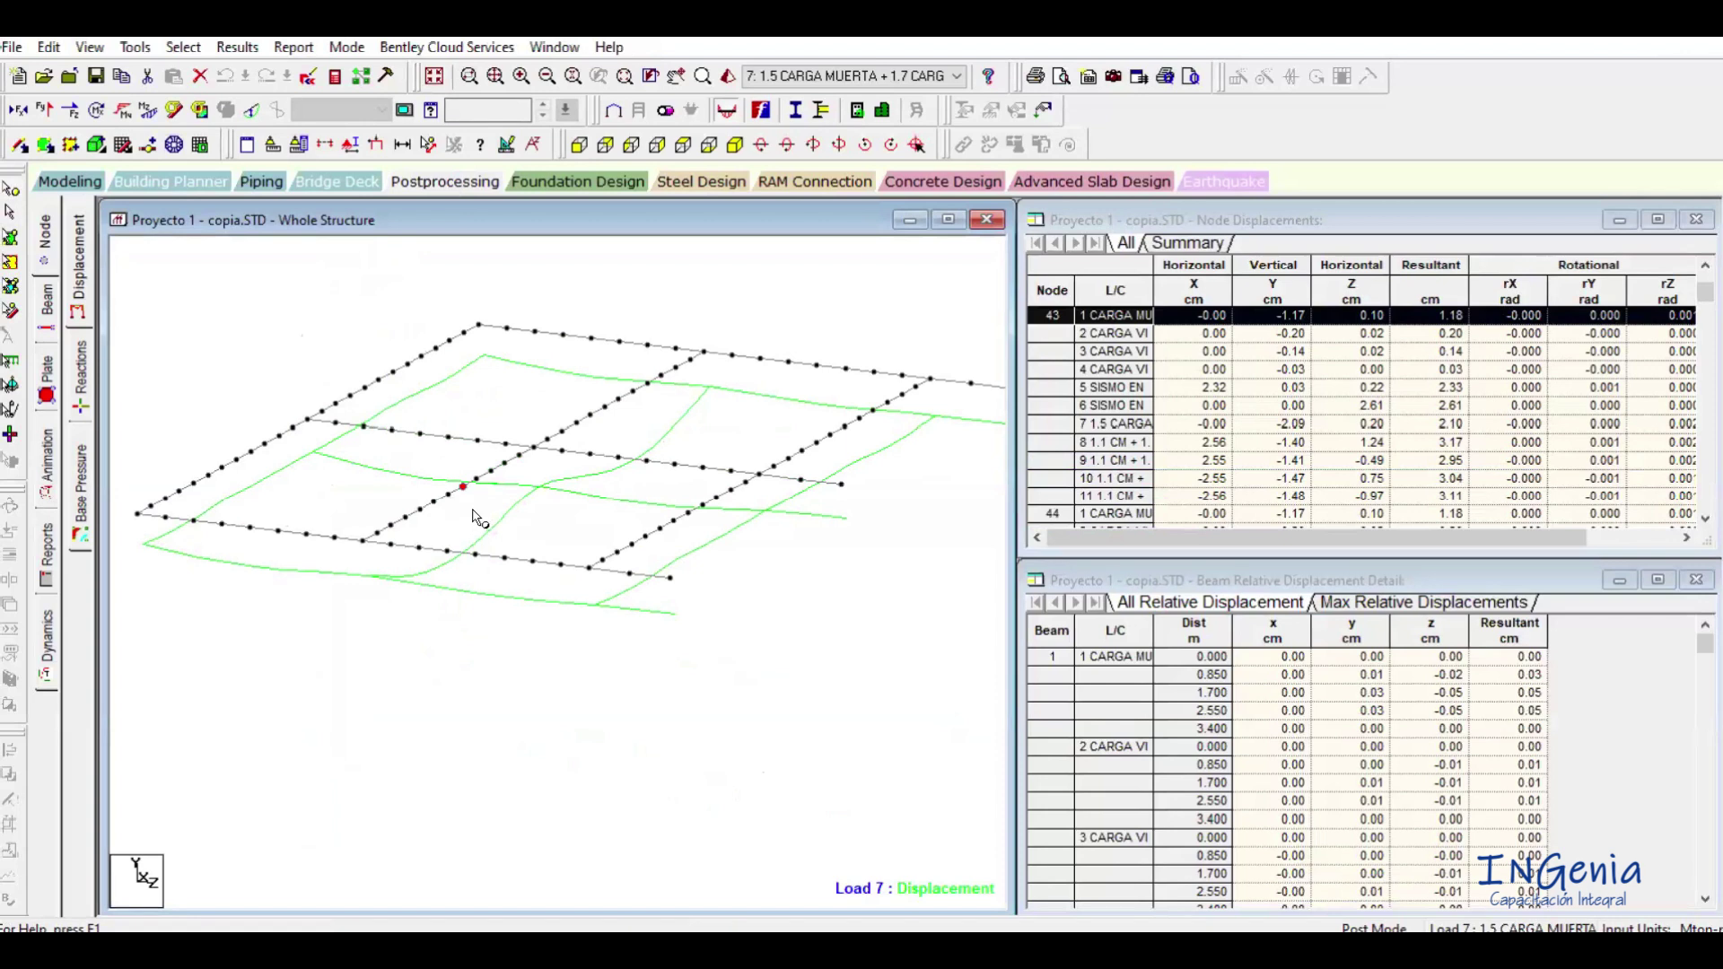
{"action": "left_click", "coordinate": [533, 449]}
{"action": "scroll", "coordinate": [484, 492], "scroll_direction": "up", "scroll_amount": 1}
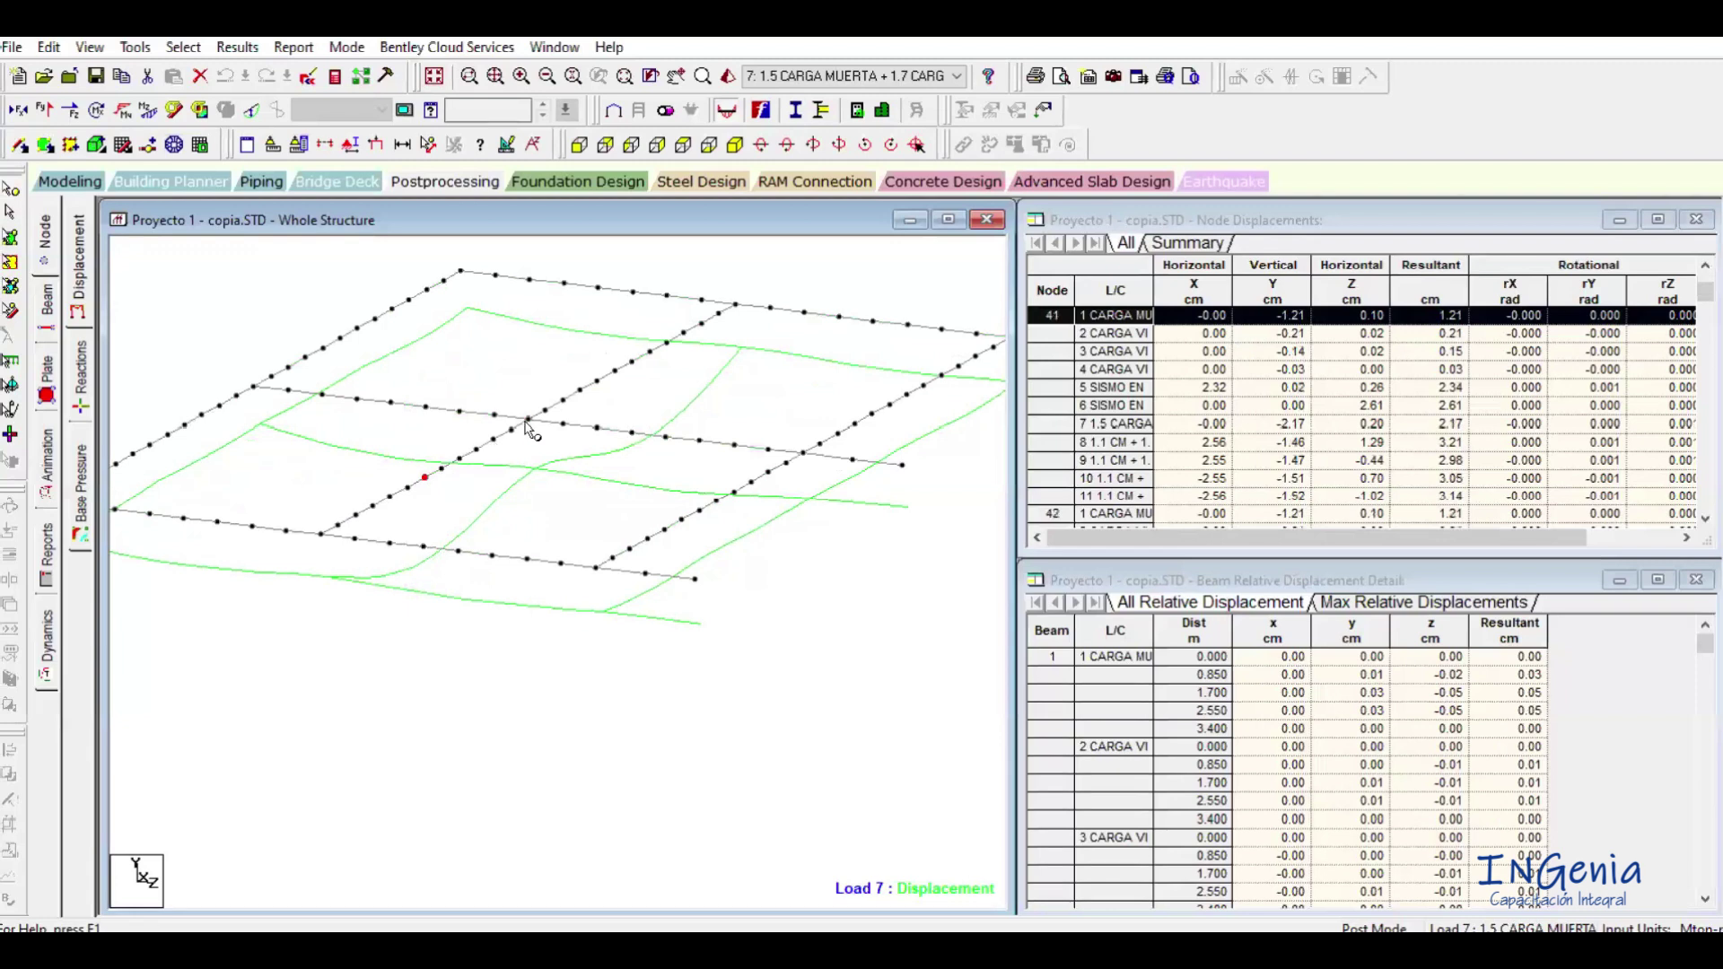
{"action": "left_click", "coordinate": [511, 430]}
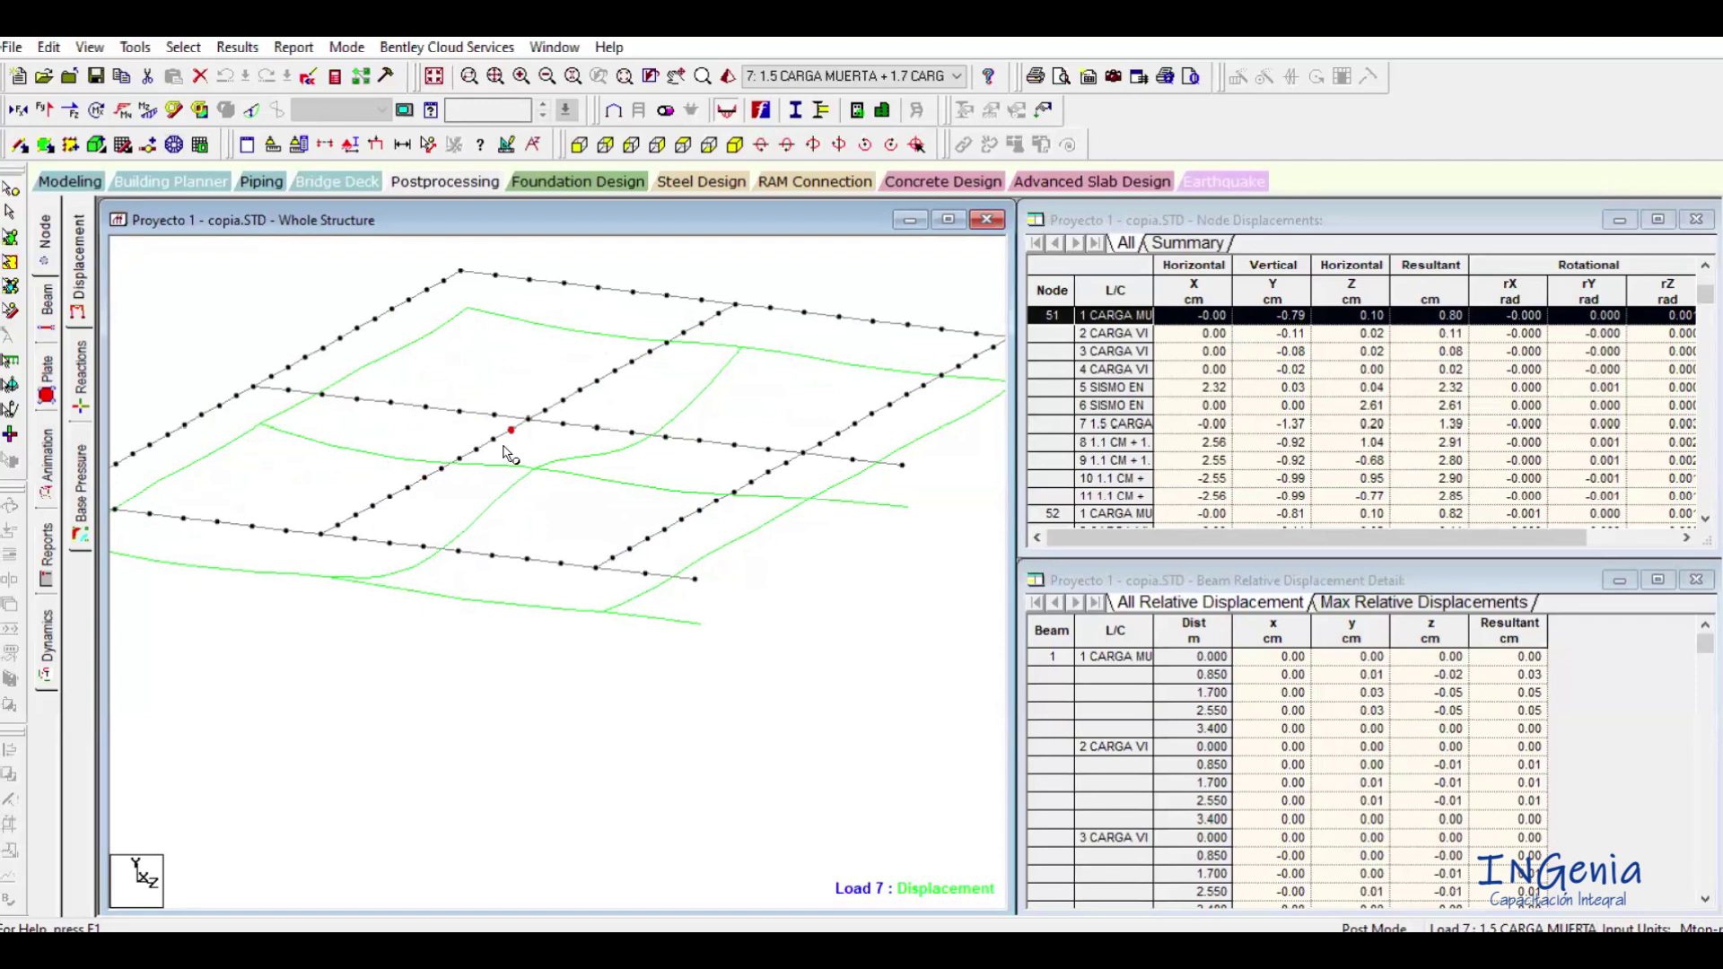
Select node 41 on the middle roof beam and check it against limit a), highlighting "5 mm más el claro dividido entre 240" in the standard.
{"action": "scroll", "coordinate": [480, 531], "scroll_direction": "down", "scroll_amount": 3}
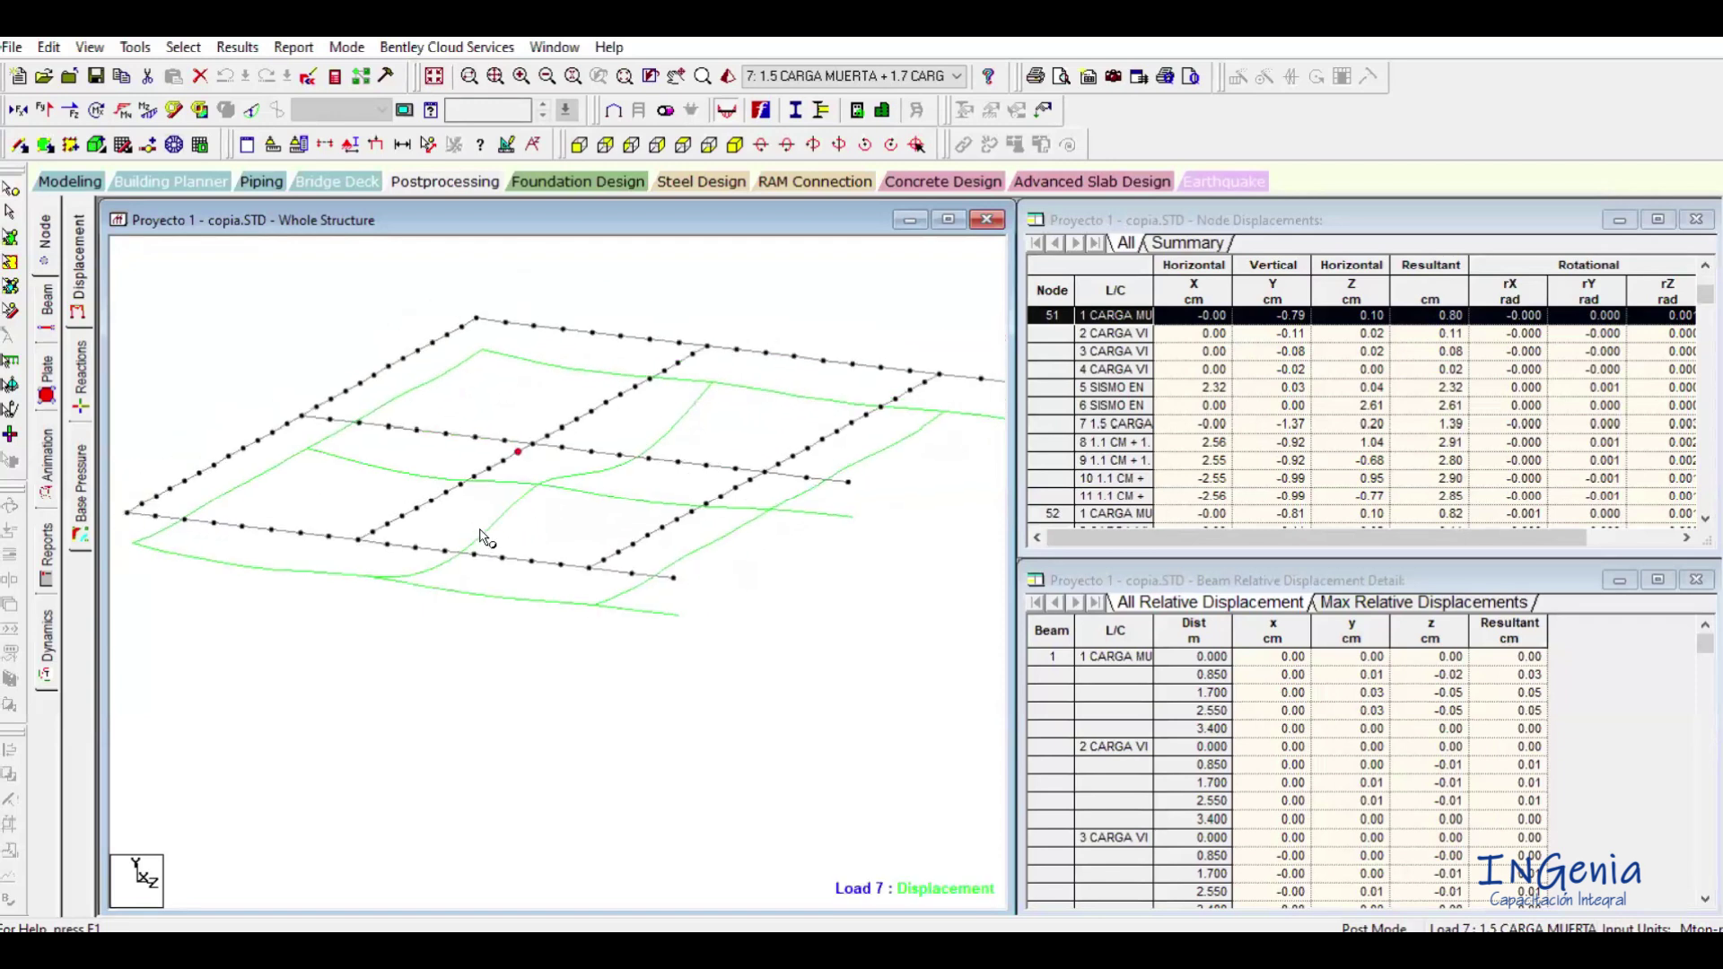
{"action": "scroll", "coordinate": [494, 536], "scroll_direction": "down", "scroll_amount": 1}
{"action": "scroll", "coordinate": [611, 704], "scroll_direction": "down", "scroll_amount": 1}
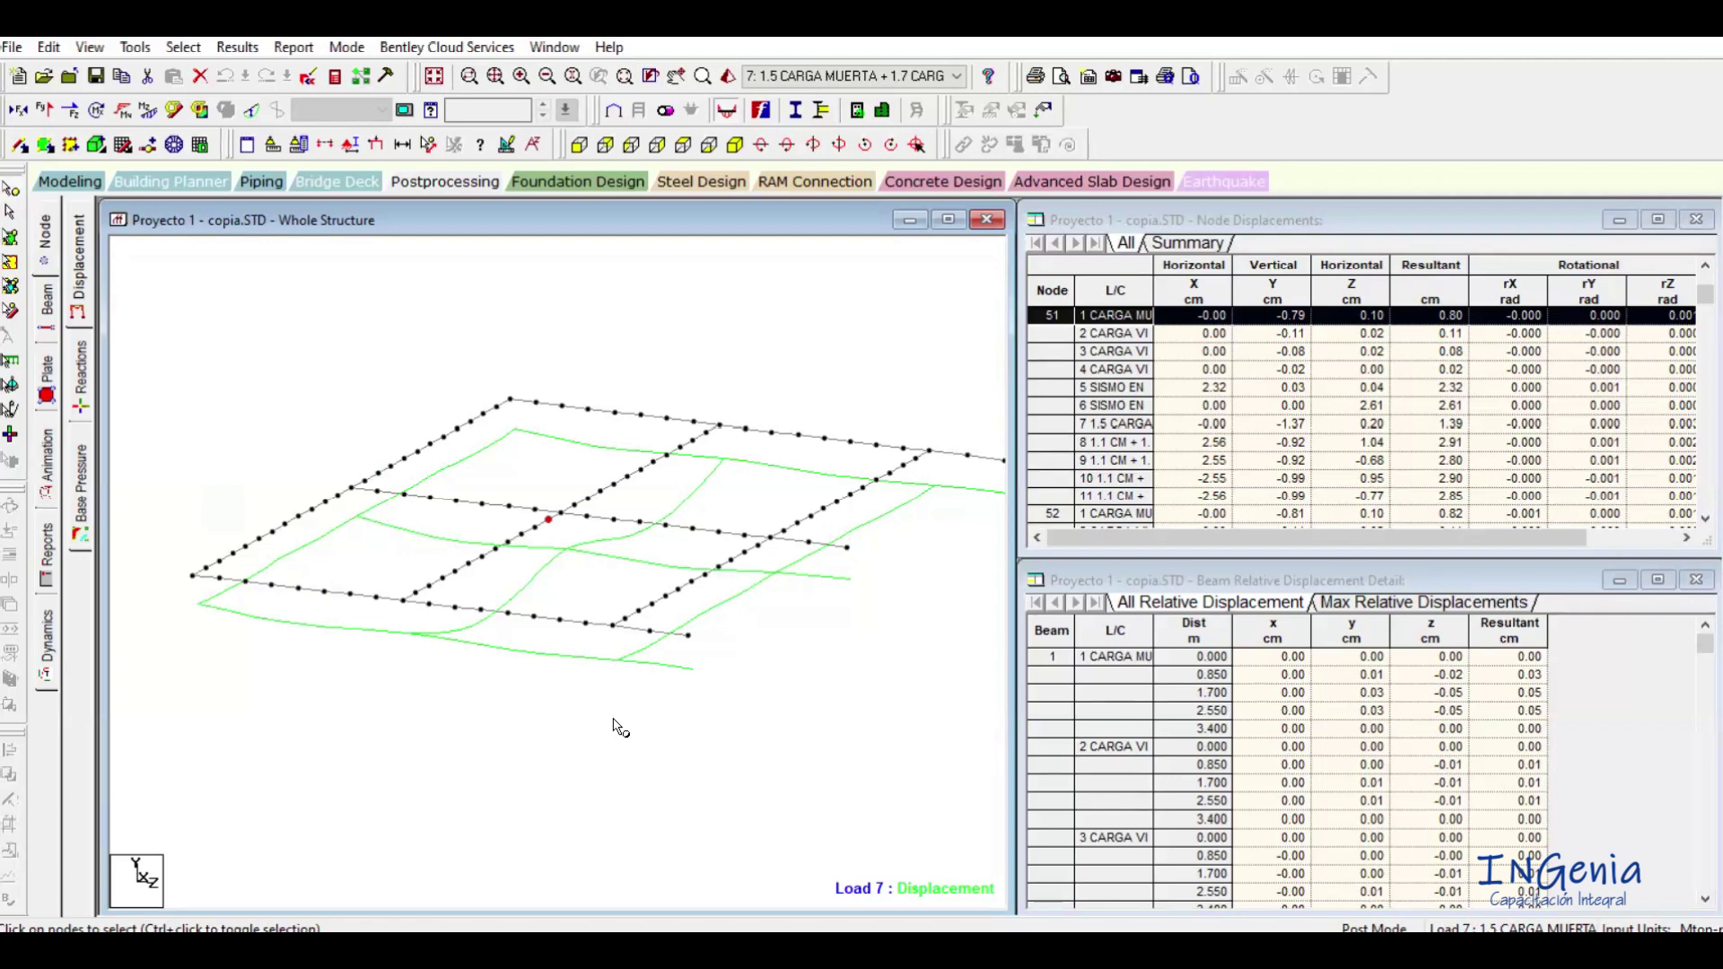
{"action": "scroll", "coordinate": [521, 566], "scroll_direction": "up", "scroll_amount": 1}
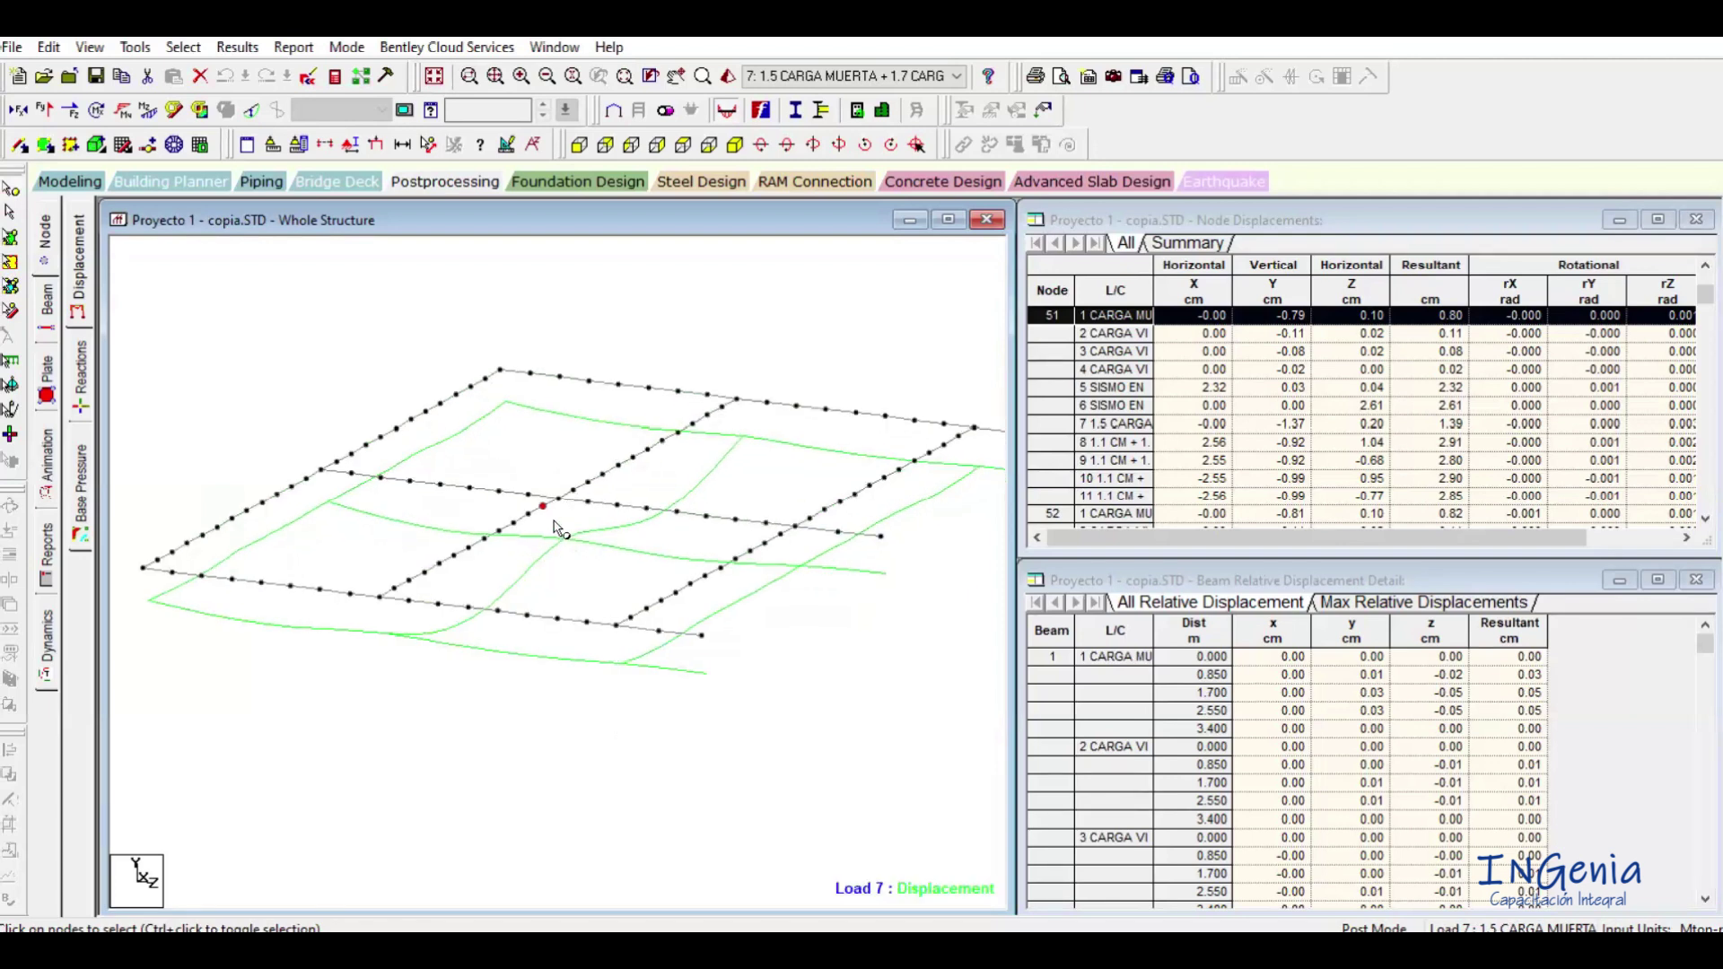
{"action": "left_click", "coordinate": [470, 549]}
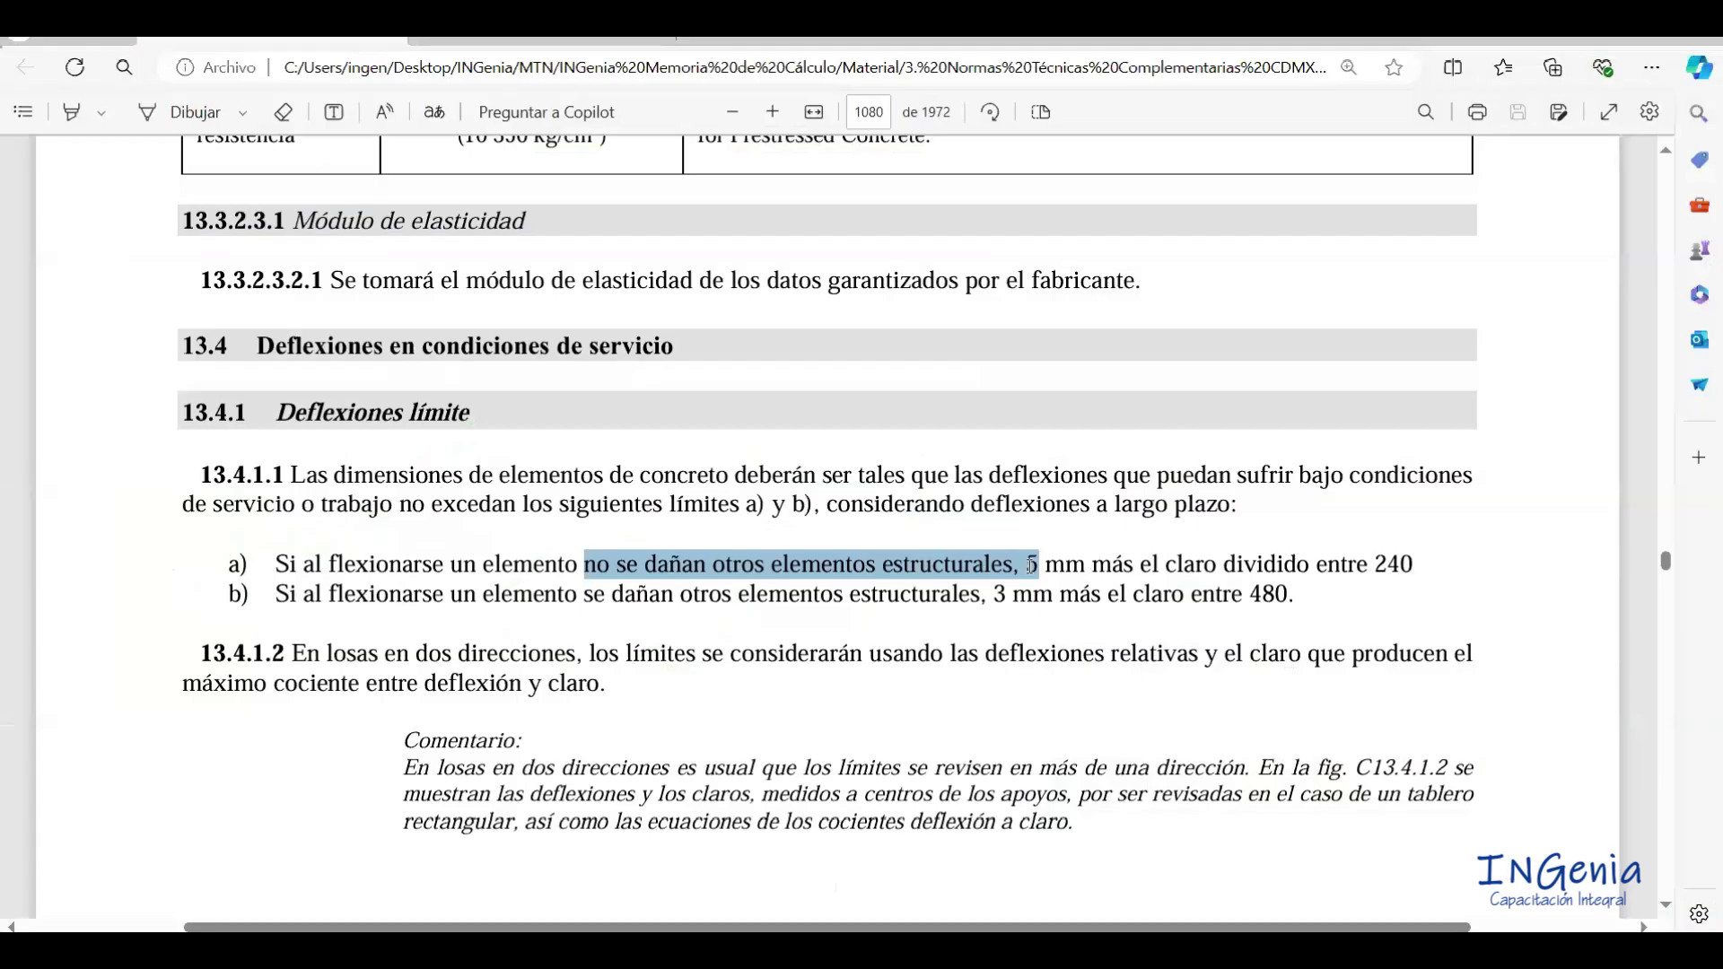
{"action": "left_click_drag", "start_coordinate": [1026, 563], "coordinate": [1420, 570]}
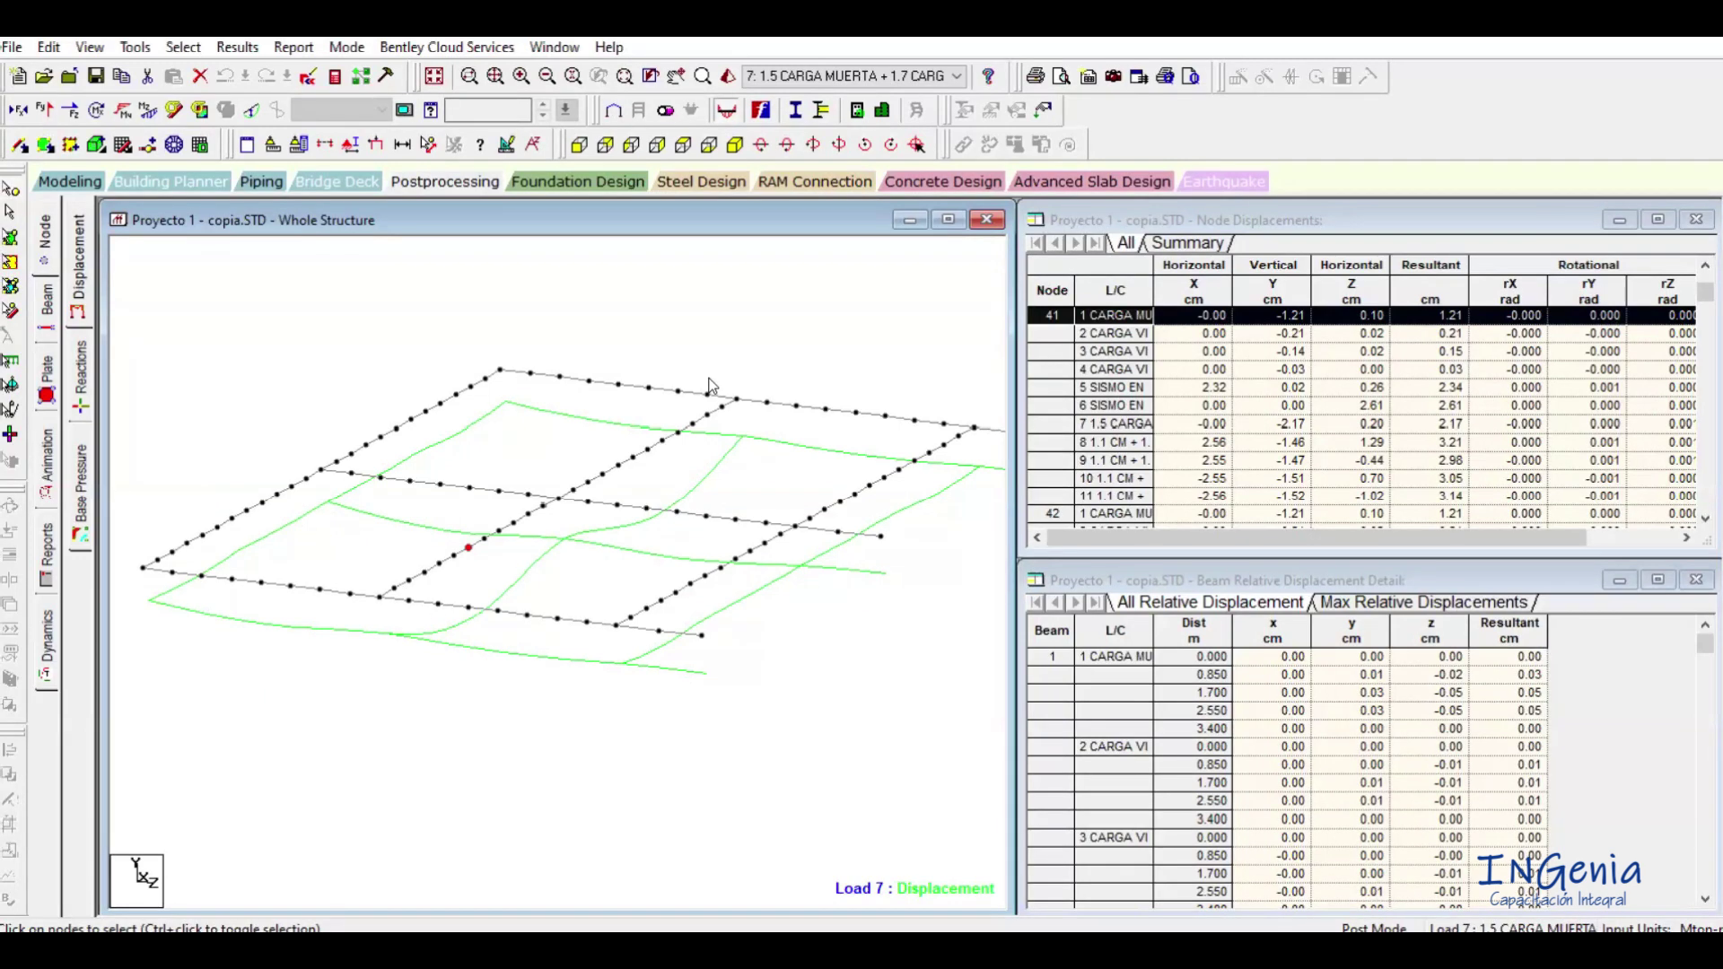
{"action": "scroll", "coordinate": [492, 590], "scroll_direction": "down", "scroll_amount": 1}
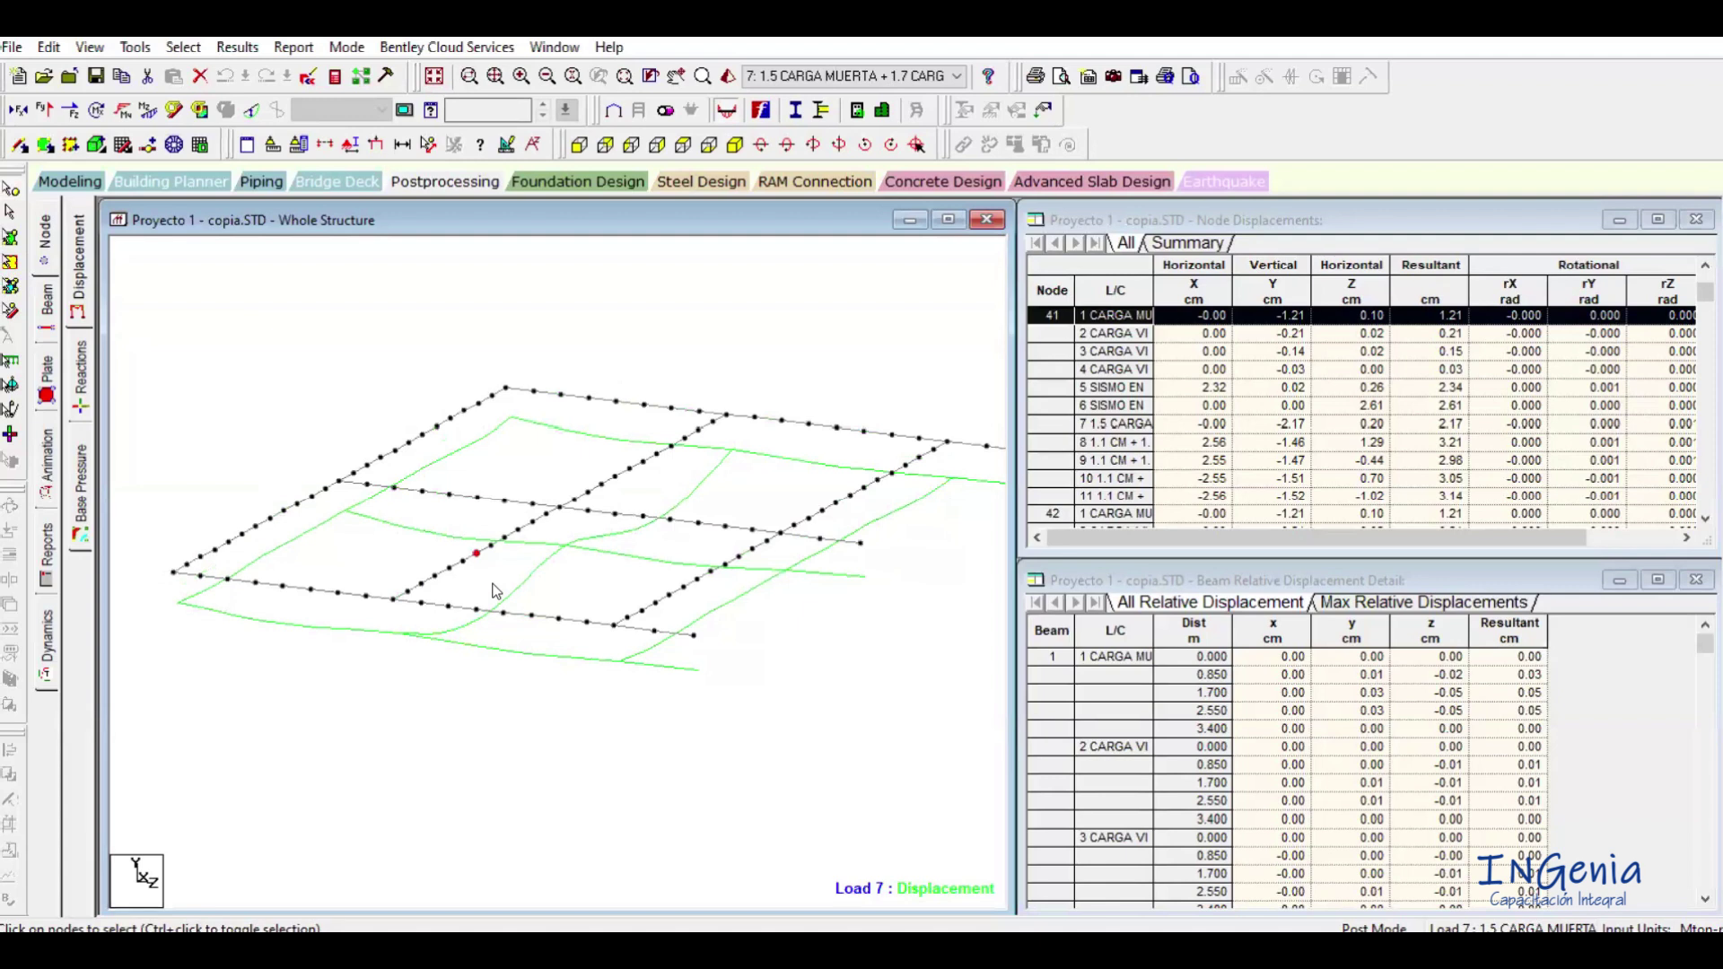
{"action": "left_click", "coordinate": [635, 949]}
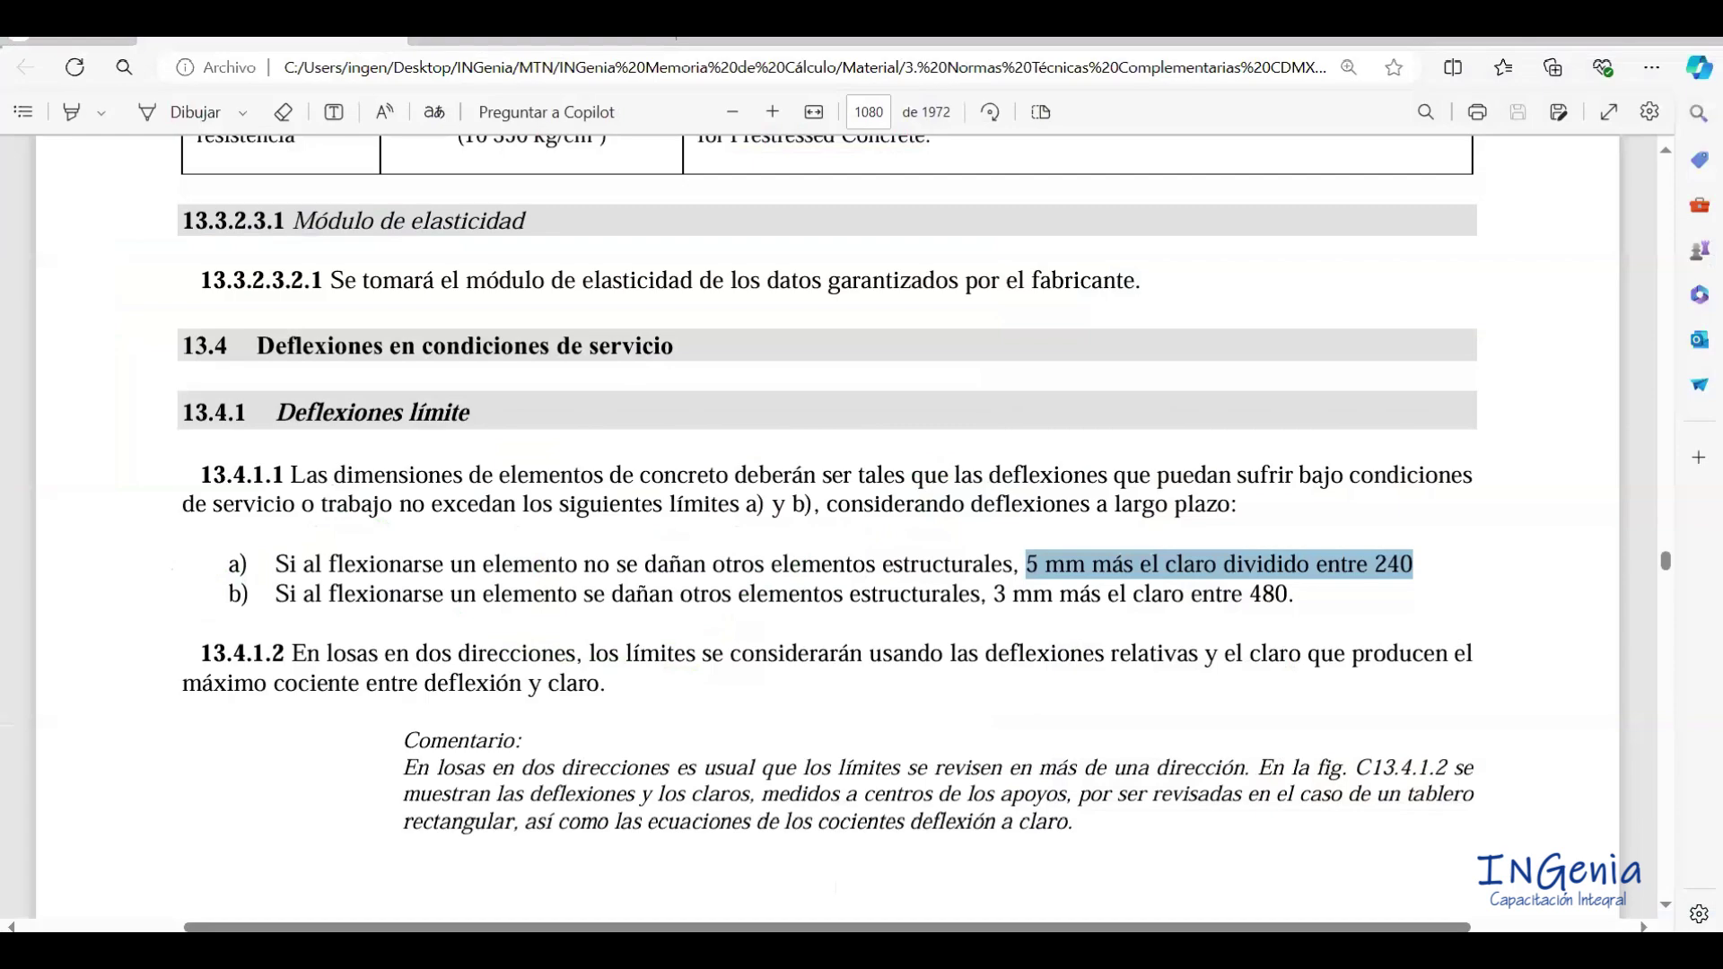
Switch back to STAAD.Pro, clear the node selection and examine the roof beams' deflected shape under load 7.
{"action": "key", "text": "alt+Tab"}
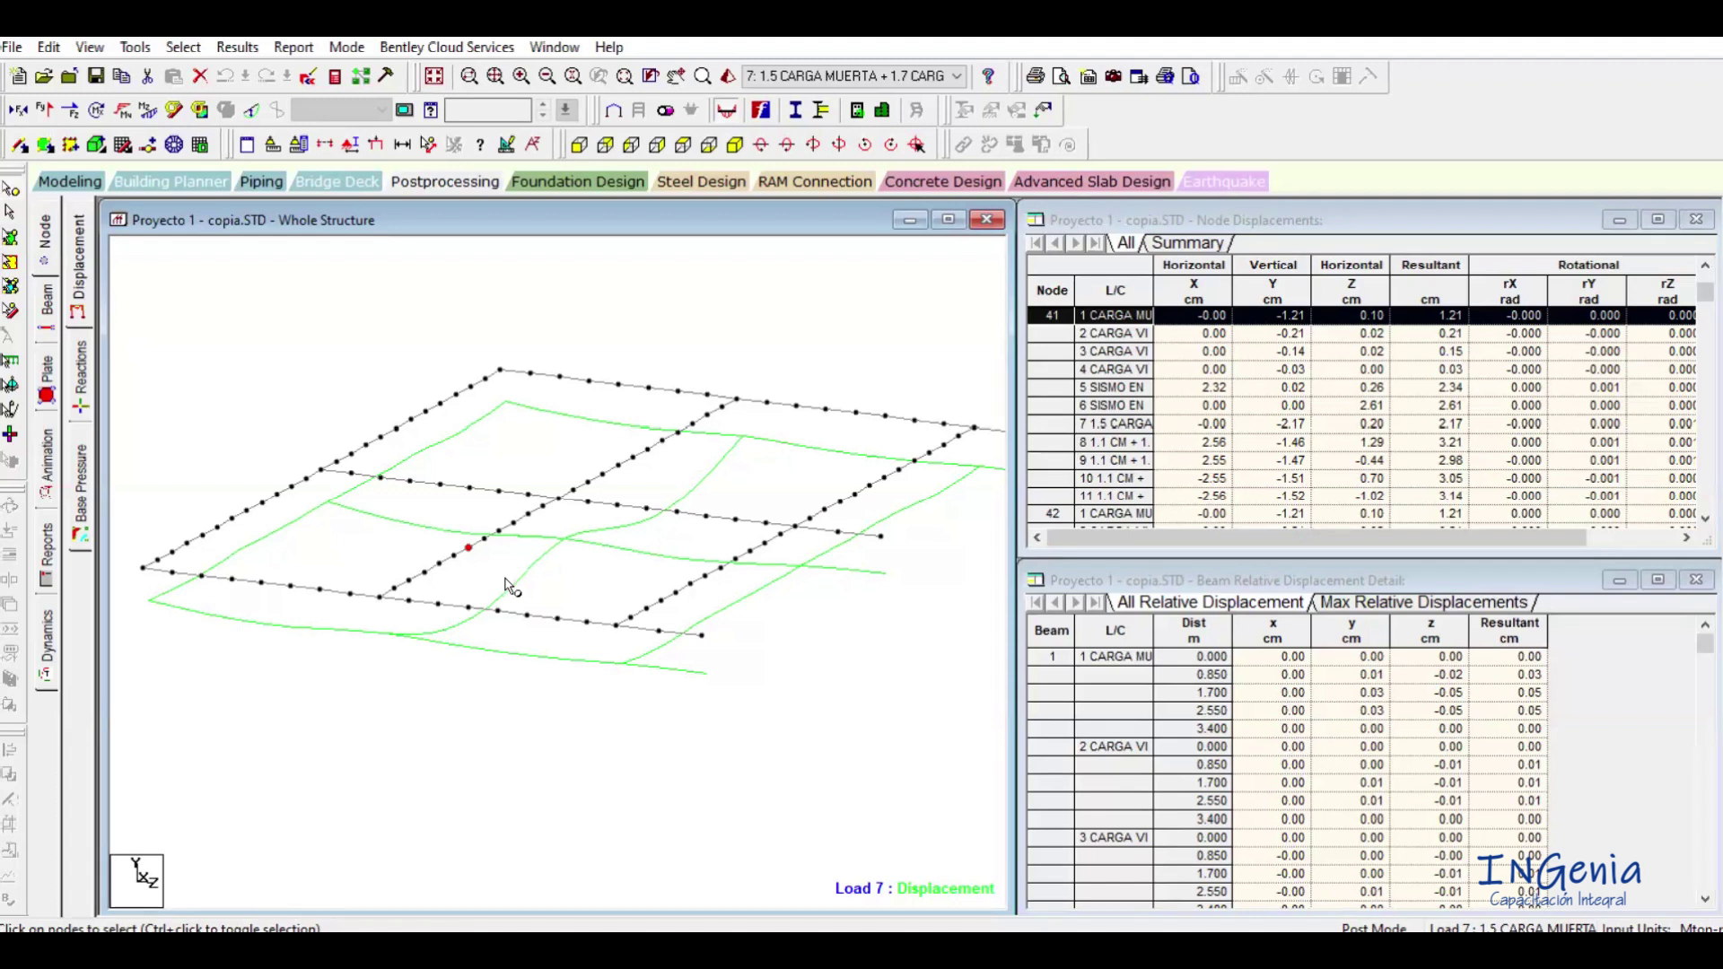
{"action": "left_click", "coordinate": [532, 673]}
{"action": "scroll", "coordinate": [532, 673], "scroll_direction": "up", "scroll_amount": 2}
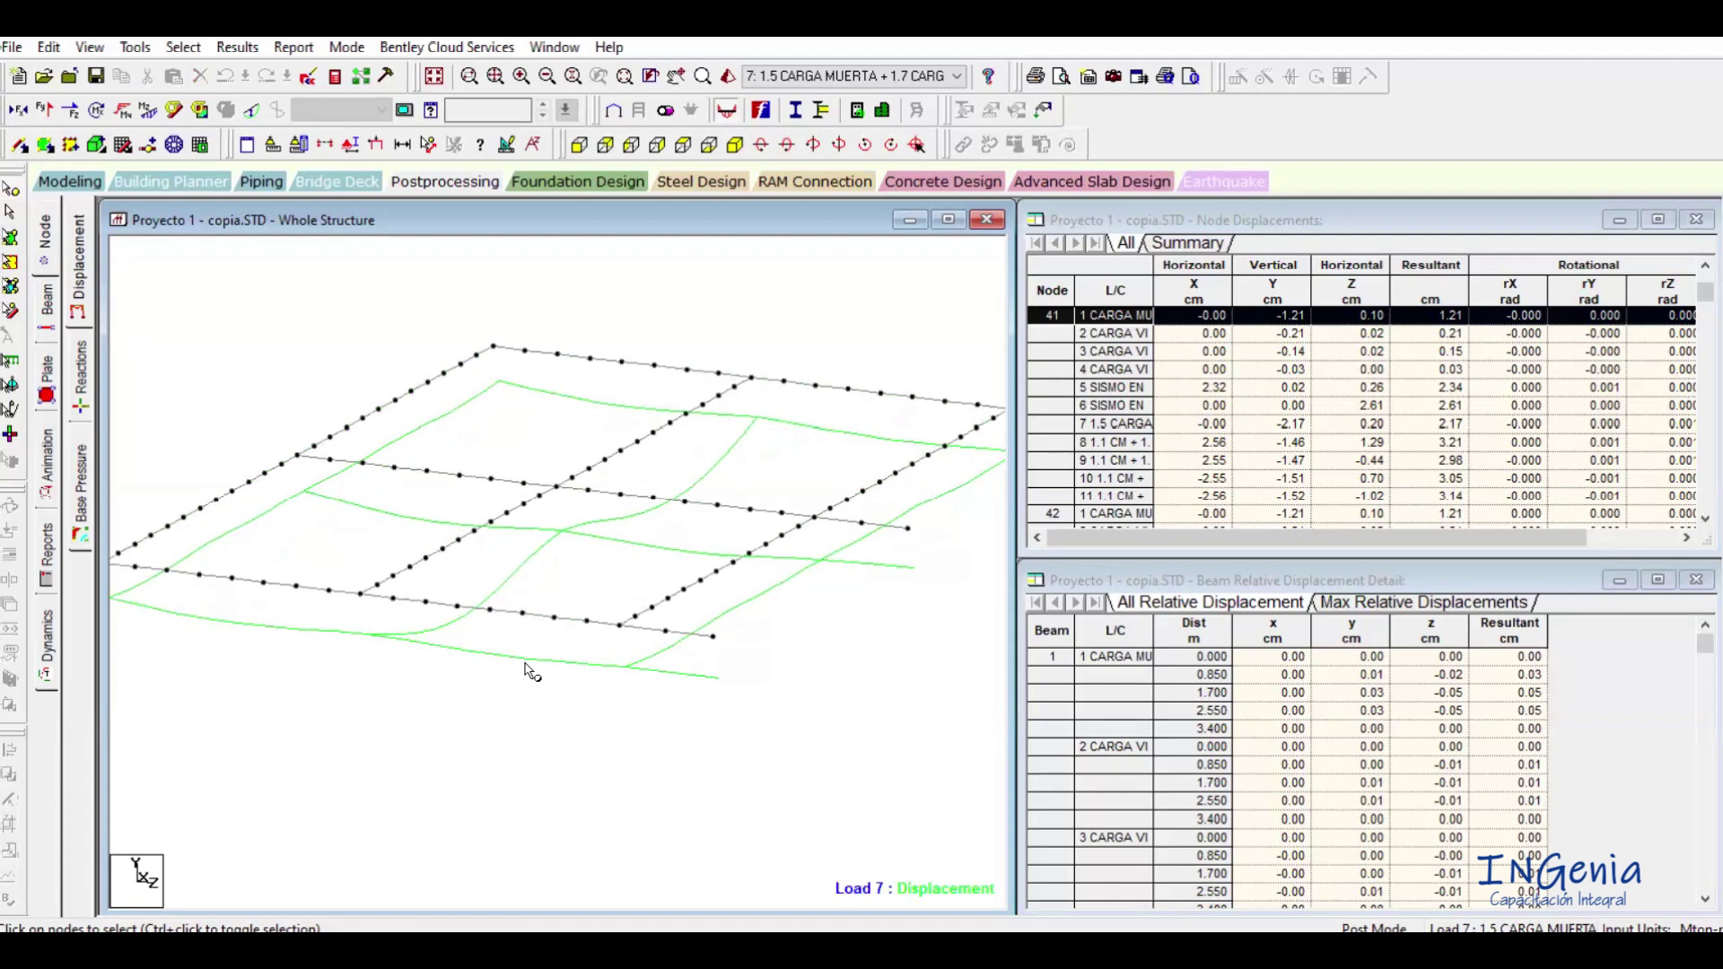
{"action": "scroll", "coordinate": [532, 674], "scroll_direction": "down", "scroll_amount": 2}
{"action": "scroll", "coordinate": [532, 673], "scroll_direction": "down", "scroll_amount": 1}
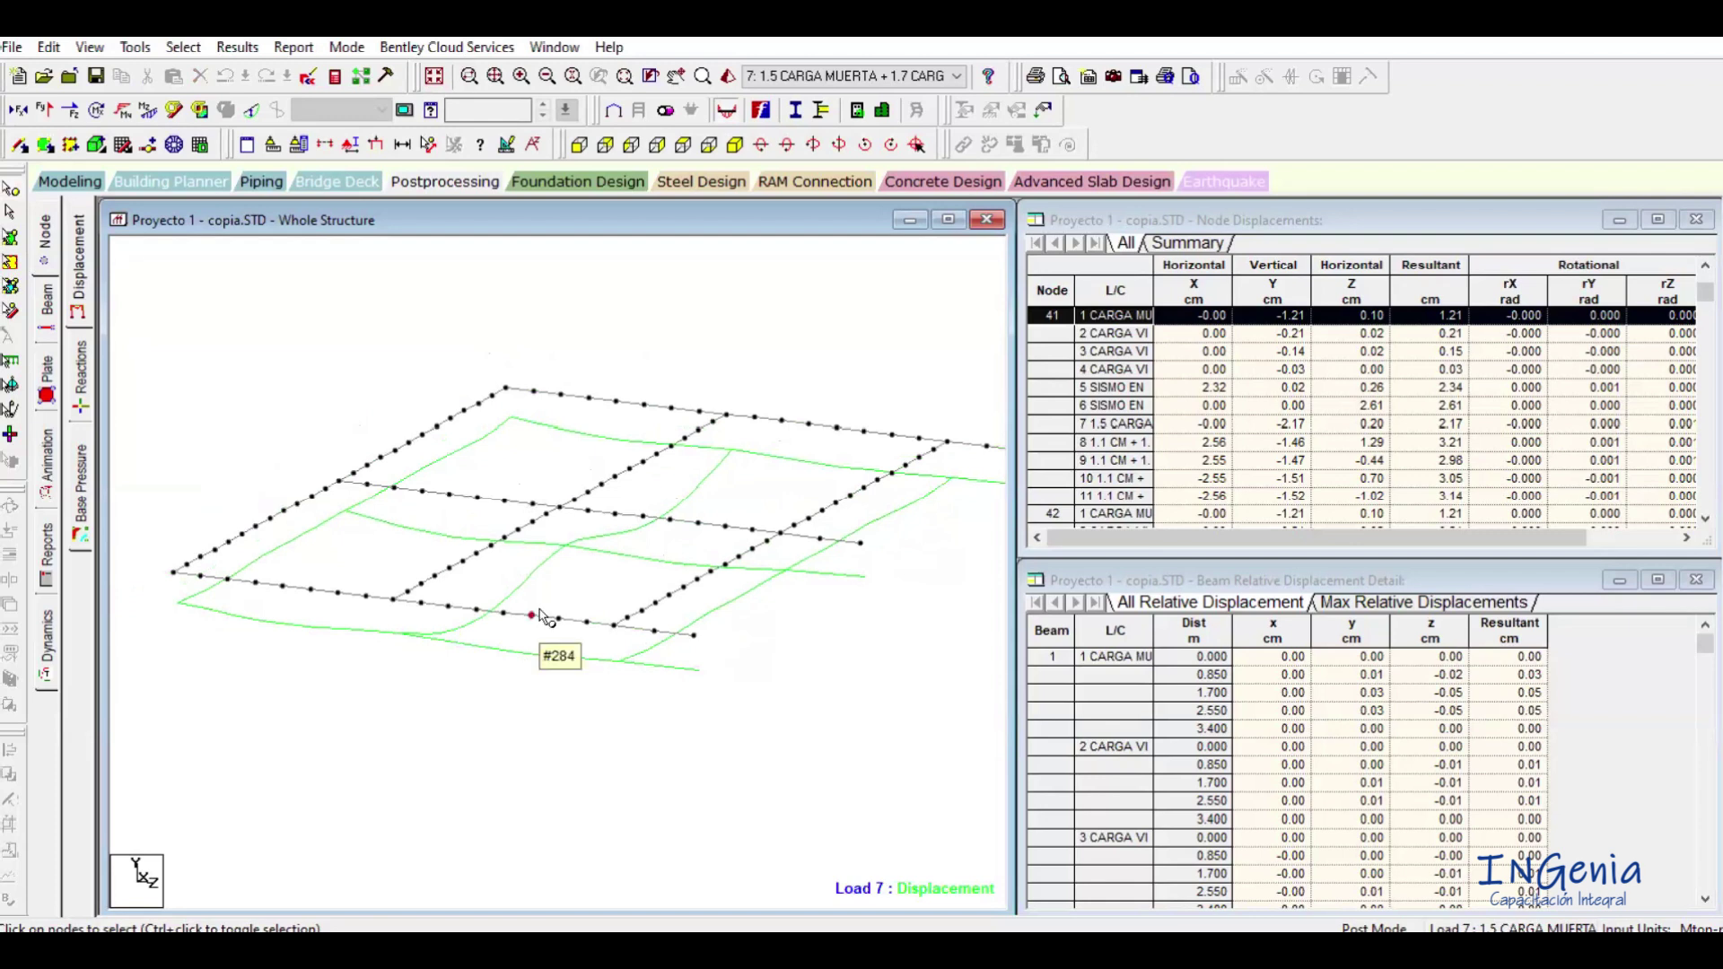
{"action": "scroll", "coordinate": [540, 673], "scroll_direction": "down", "scroll_amount": 2}
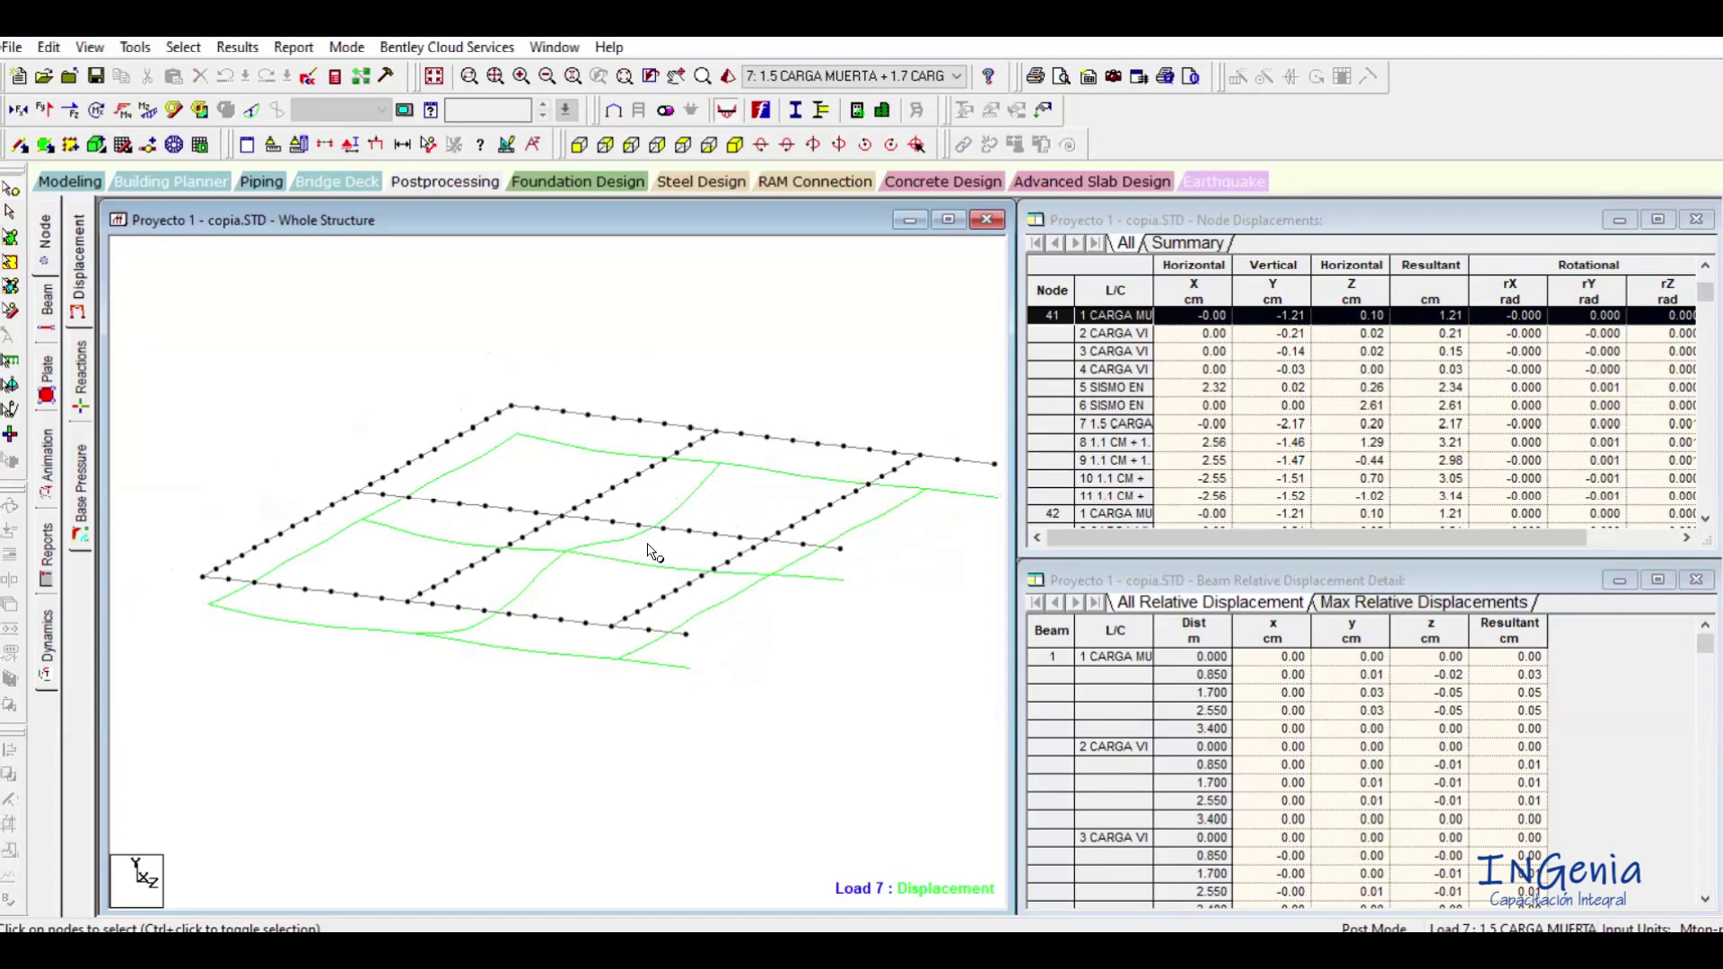
{"action": "scroll", "coordinate": [539, 677], "scroll_direction": "up", "scroll_amount": 1}
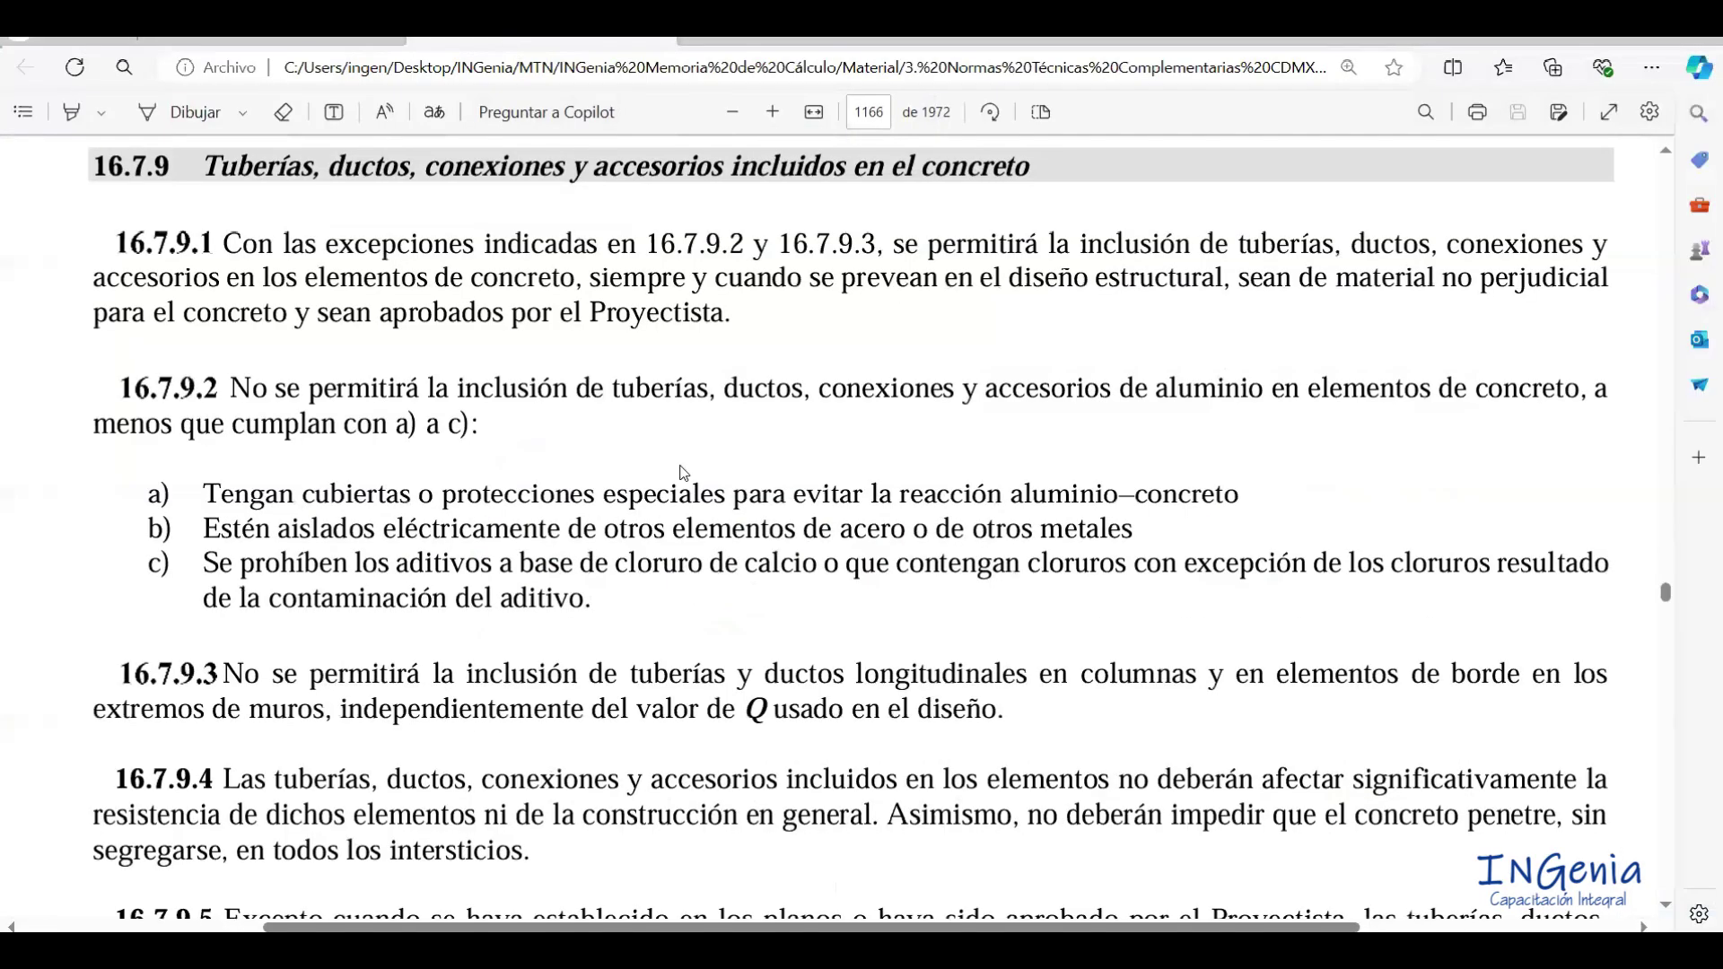
Look over the project and geometry data on the Trabe sheet in Excel and return to STAAD.Pro.
{"action": "left_click", "coordinate": [844, 952]}
{"action": "left_click", "coordinate": [687, 952]}
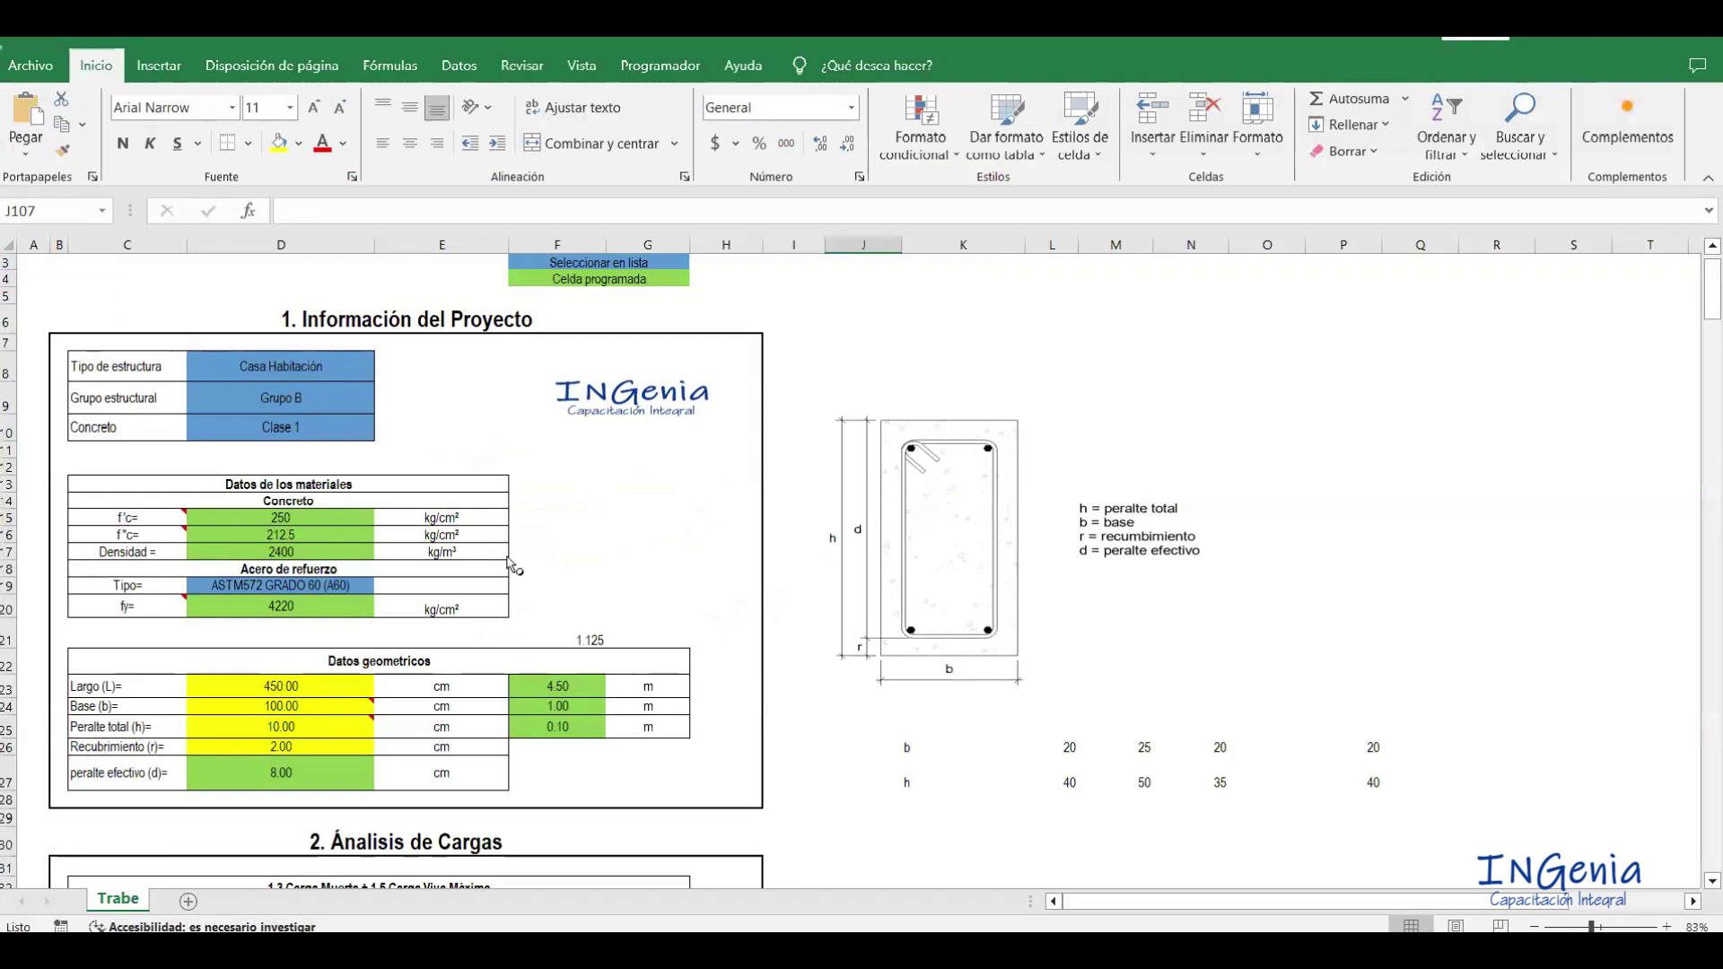
{"action": "key", "text": "alt+Tab"}
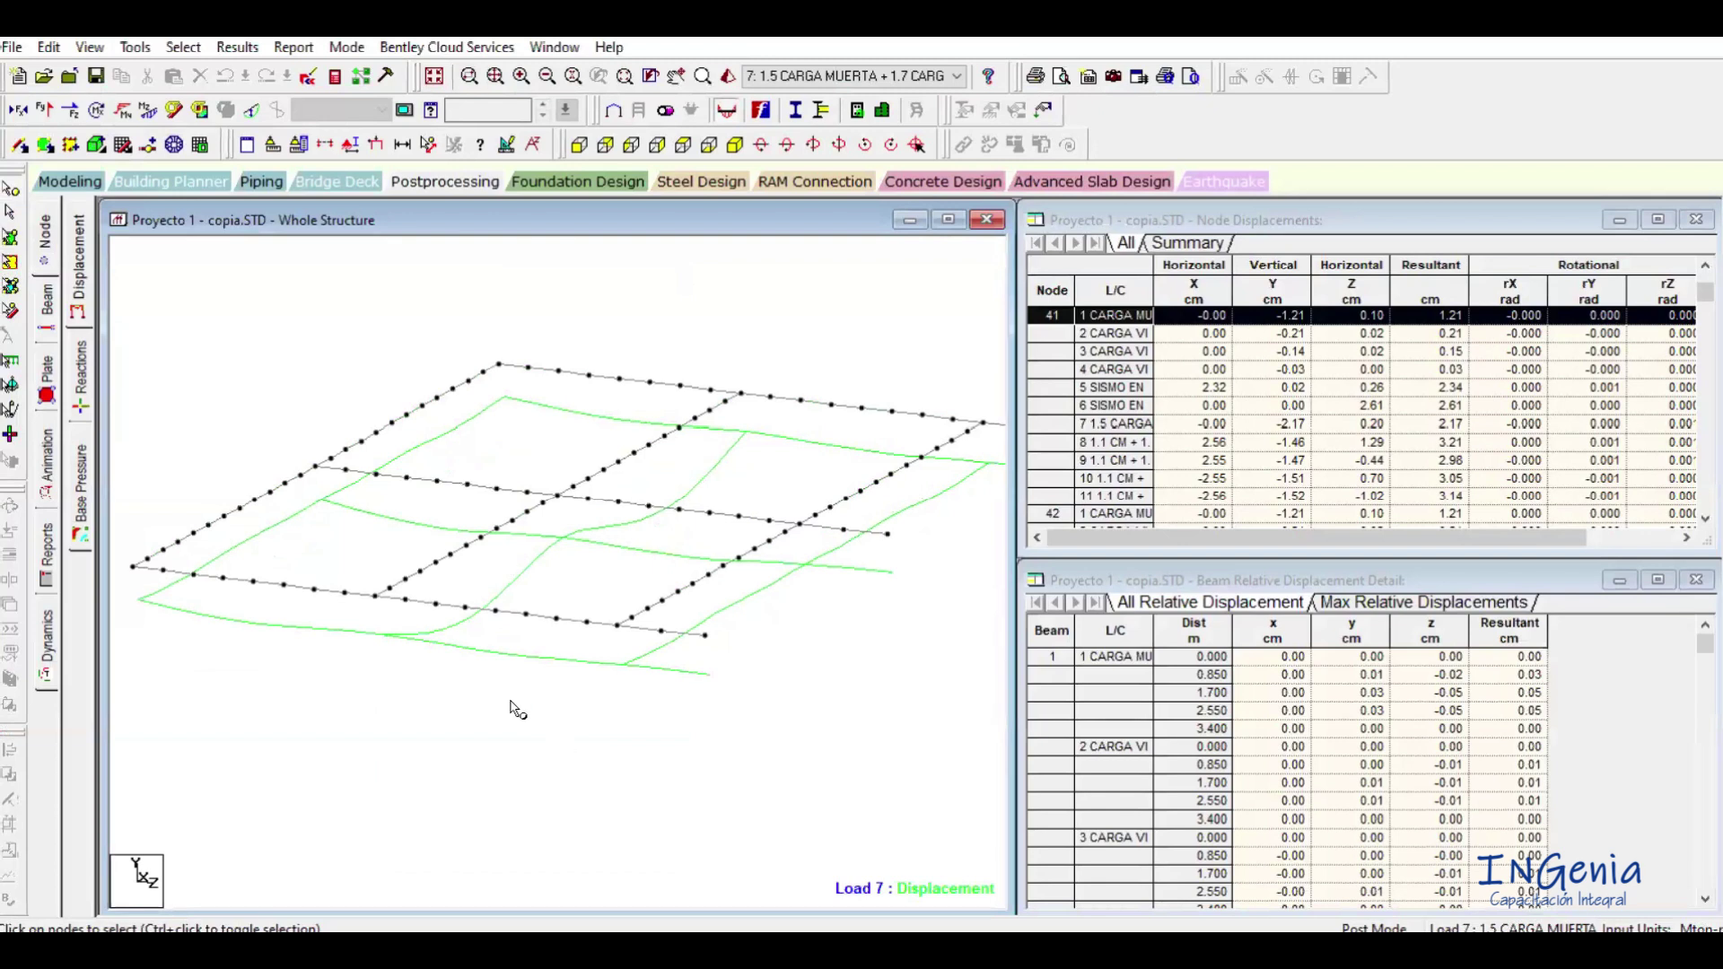
Check node 43's displacements on the middle roof beam and replace the deflected shape with the Bending Z diagram for load 7.
{"action": "scroll", "coordinate": [485, 552], "scroll_direction": "up", "scroll_amount": 3}
{"action": "left_click", "coordinate": [451, 509]}
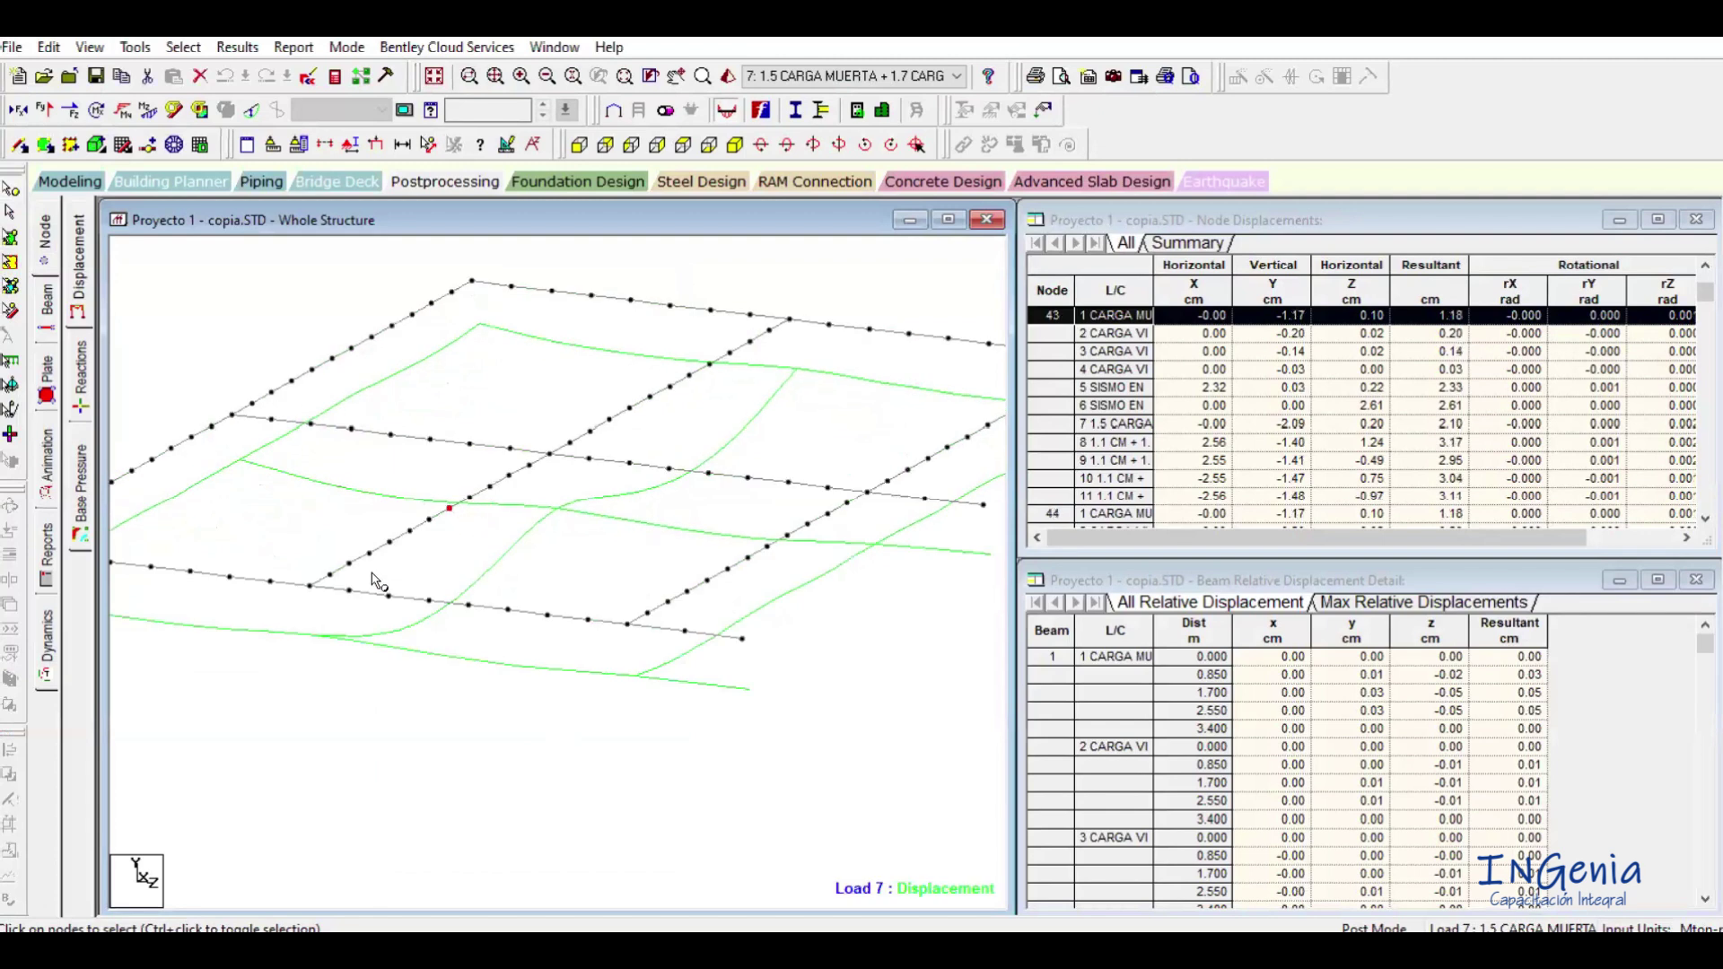
{"action": "left_click", "coordinate": [248, 114]}
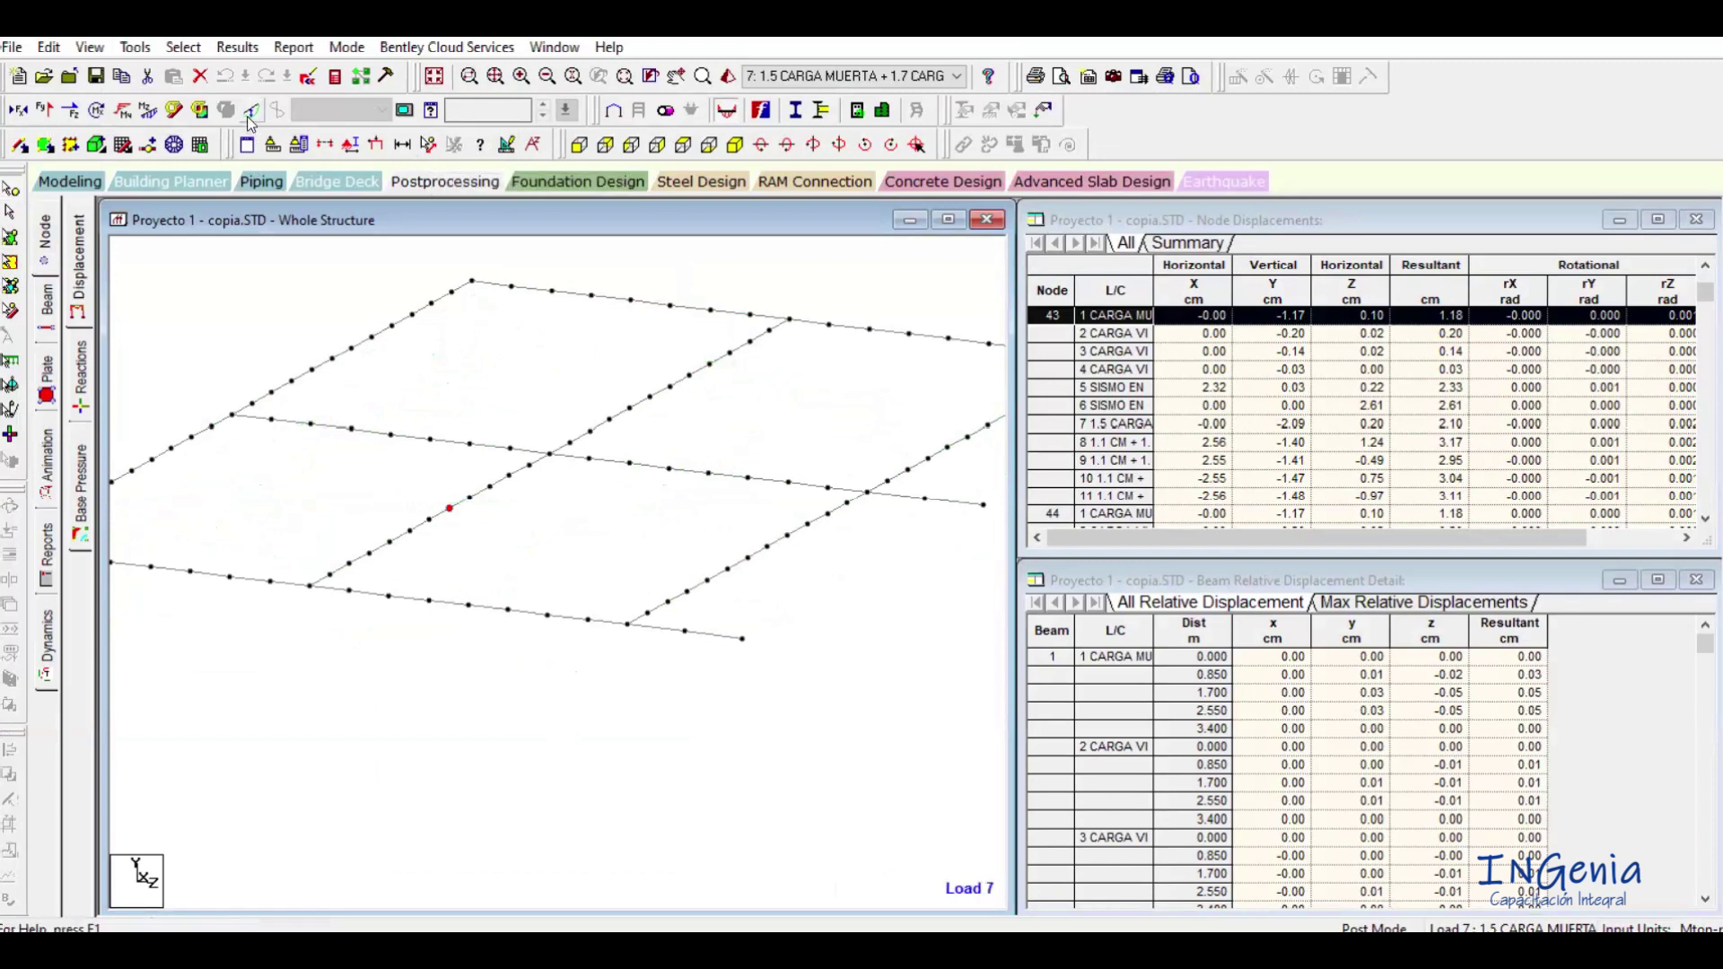
{"action": "left_click", "coordinate": [148, 109]}
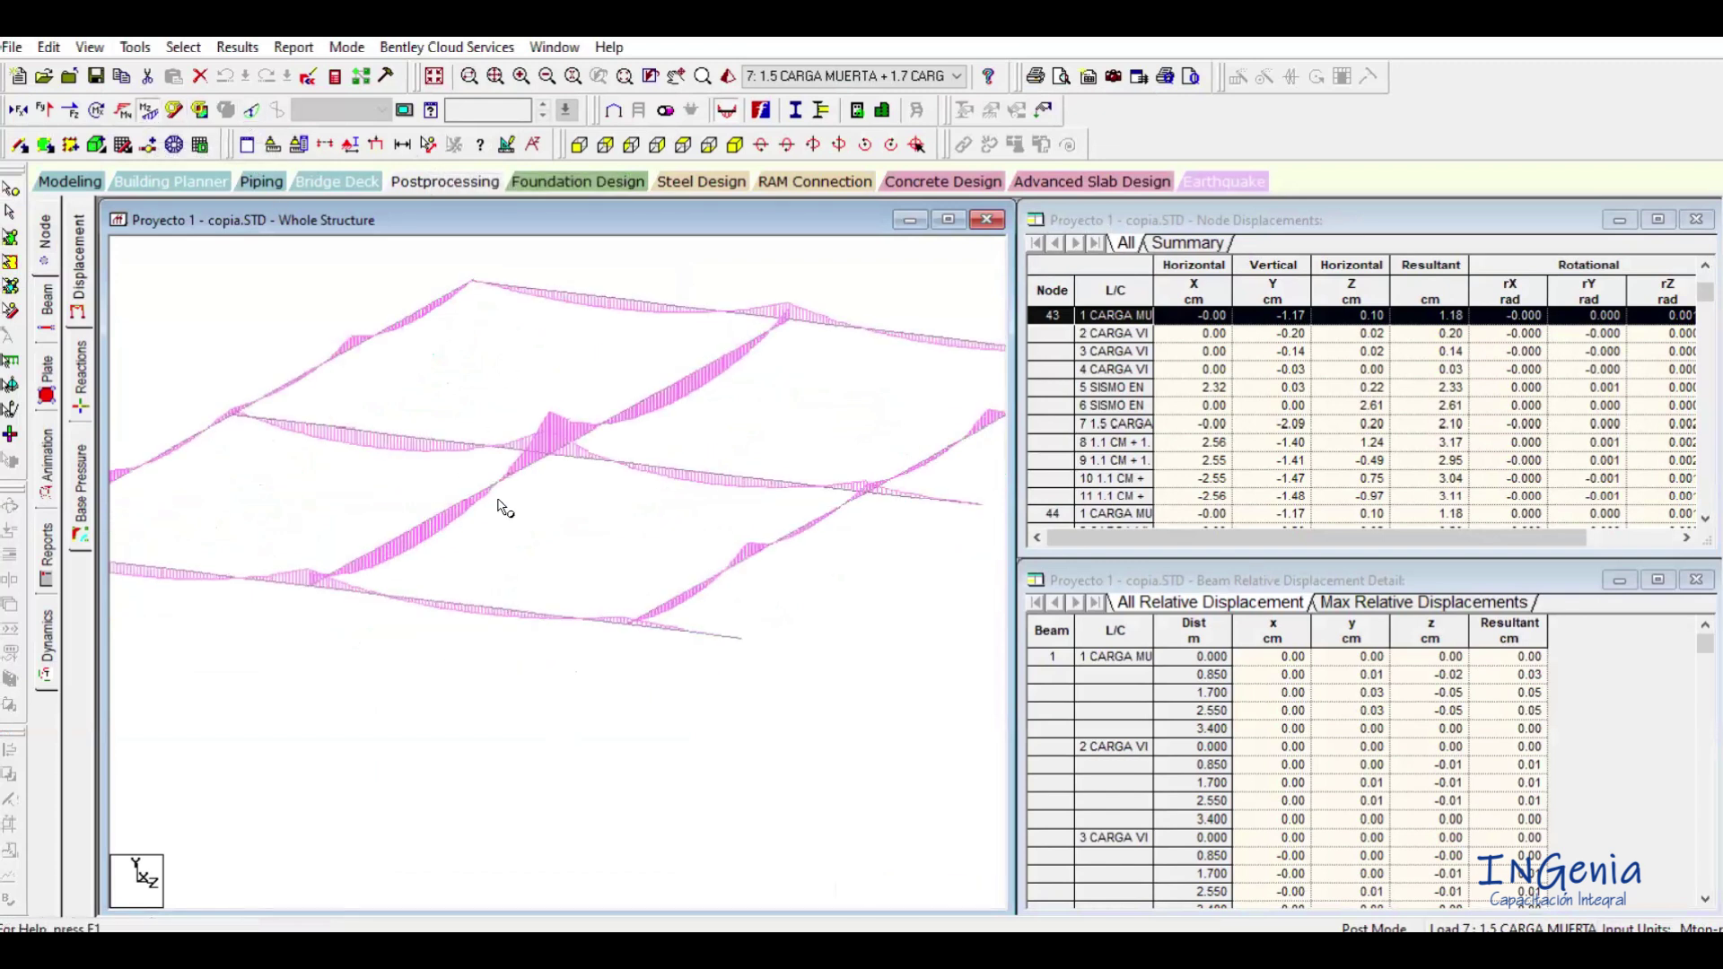
{"action": "scroll", "coordinate": [699, 412], "scroll_direction": "down", "scroll_amount": 1}
{"action": "middle_click_drag", "start_coordinate": [700, 415], "coordinate": [732, 455]}
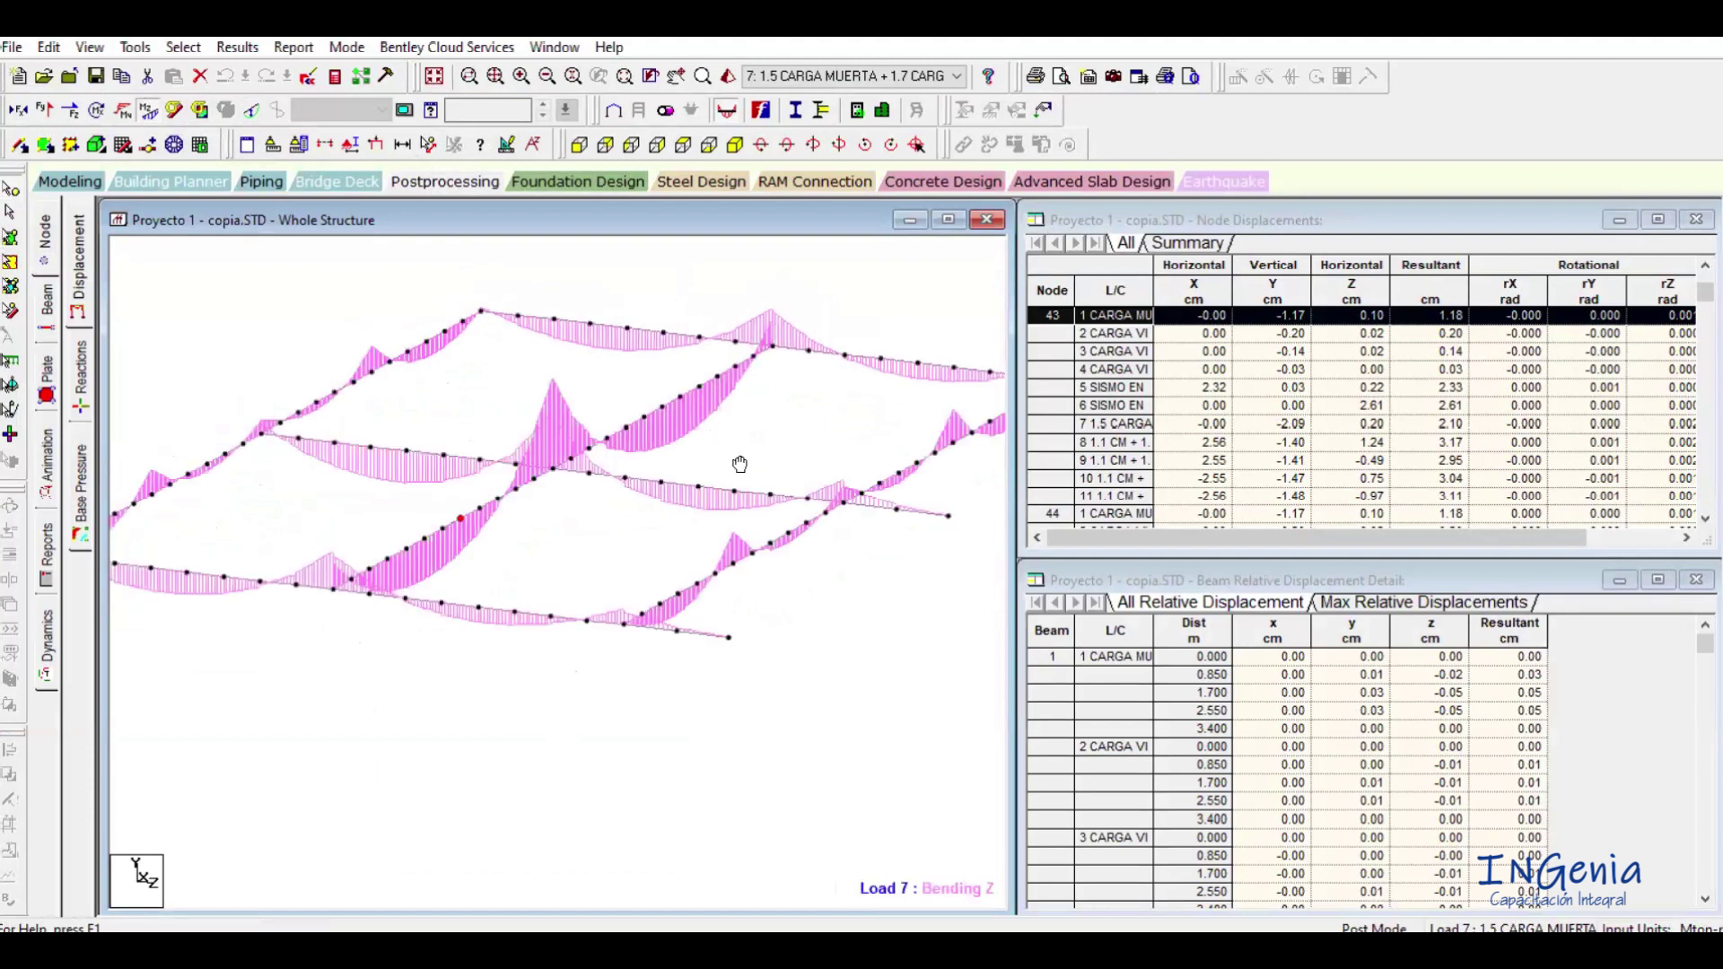
{"action": "left_click", "coordinate": [732, 456]}
{"action": "left_click", "coordinate": [733, 457]}
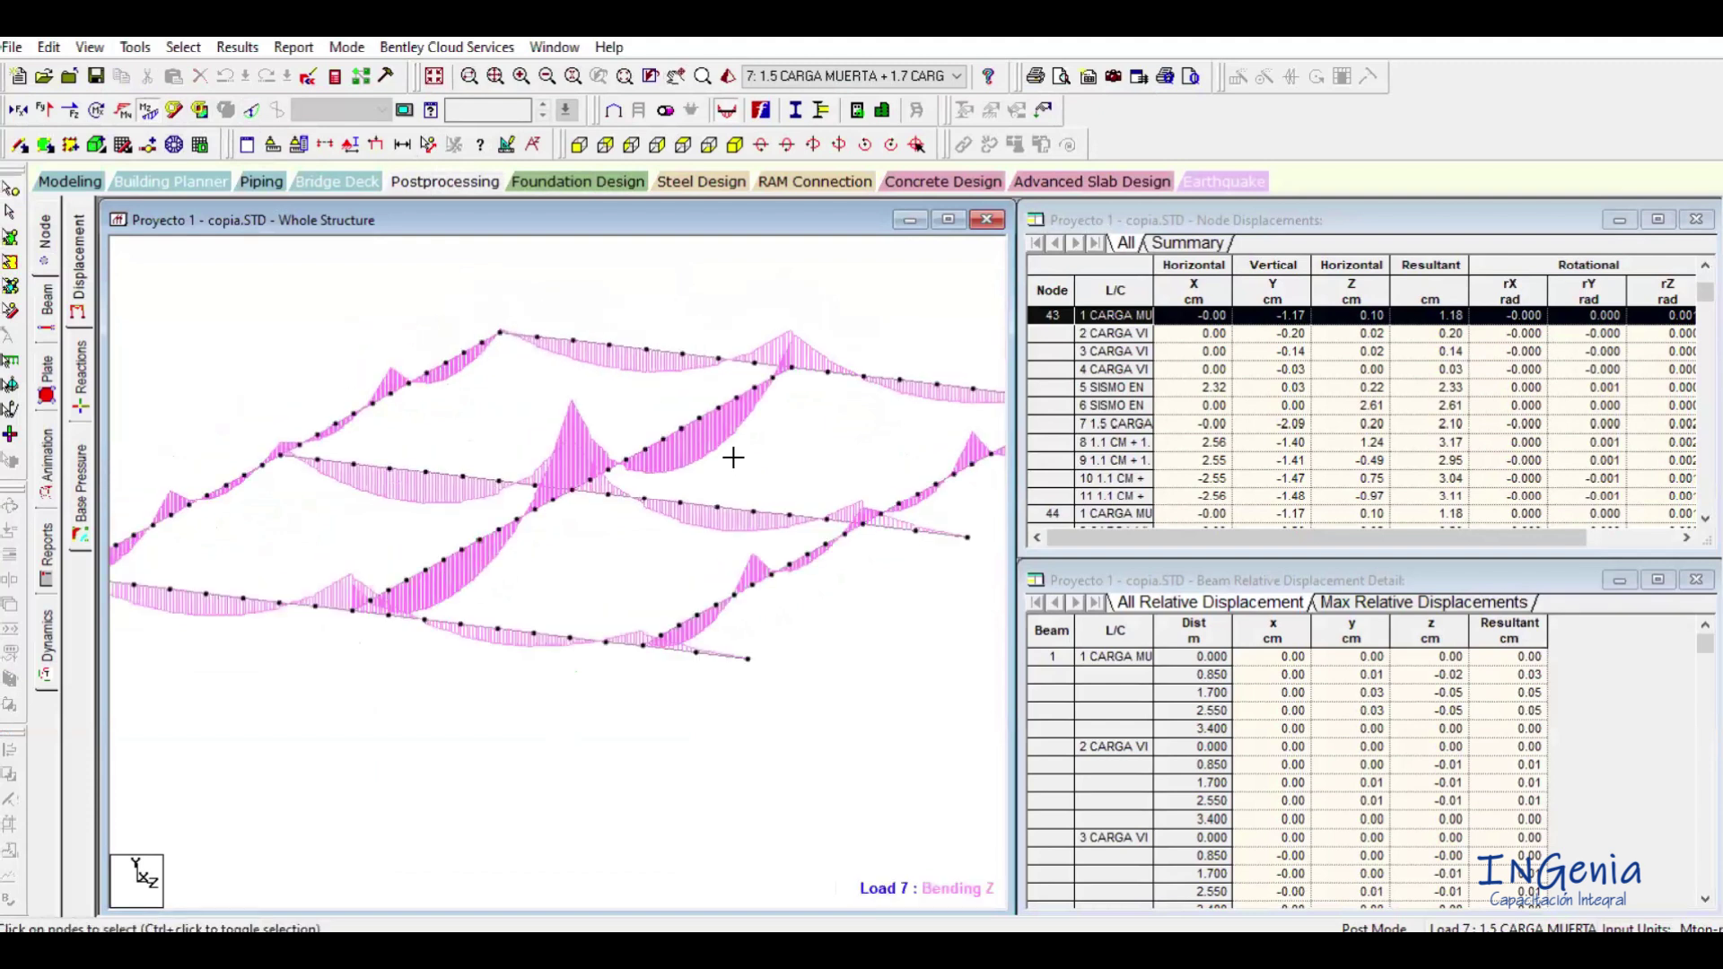
Select the members of the middle roof beam in an end-on elevation and show only those members.
{"action": "key", "text": "Right"}
{"action": "key", "text": "Right"}
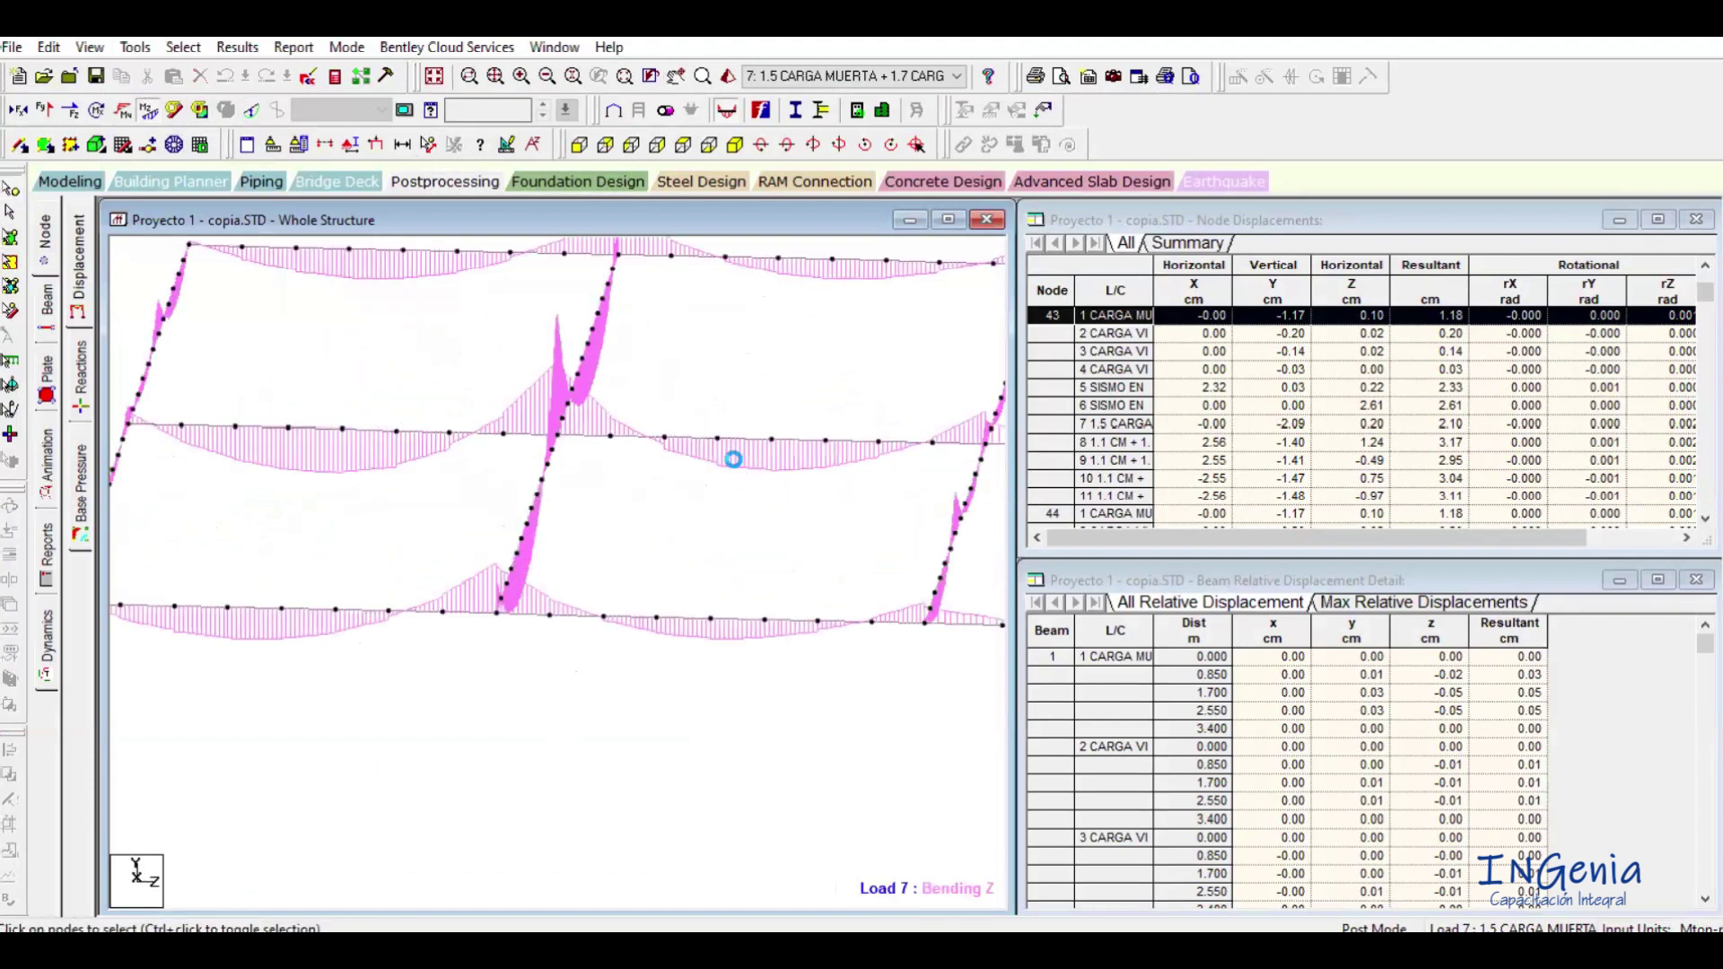
{"action": "key", "text": "Right"}
{"action": "key", "text": "Up"}
{"action": "key", "text": "Up"}
{"action": "key", "text": "Up"}
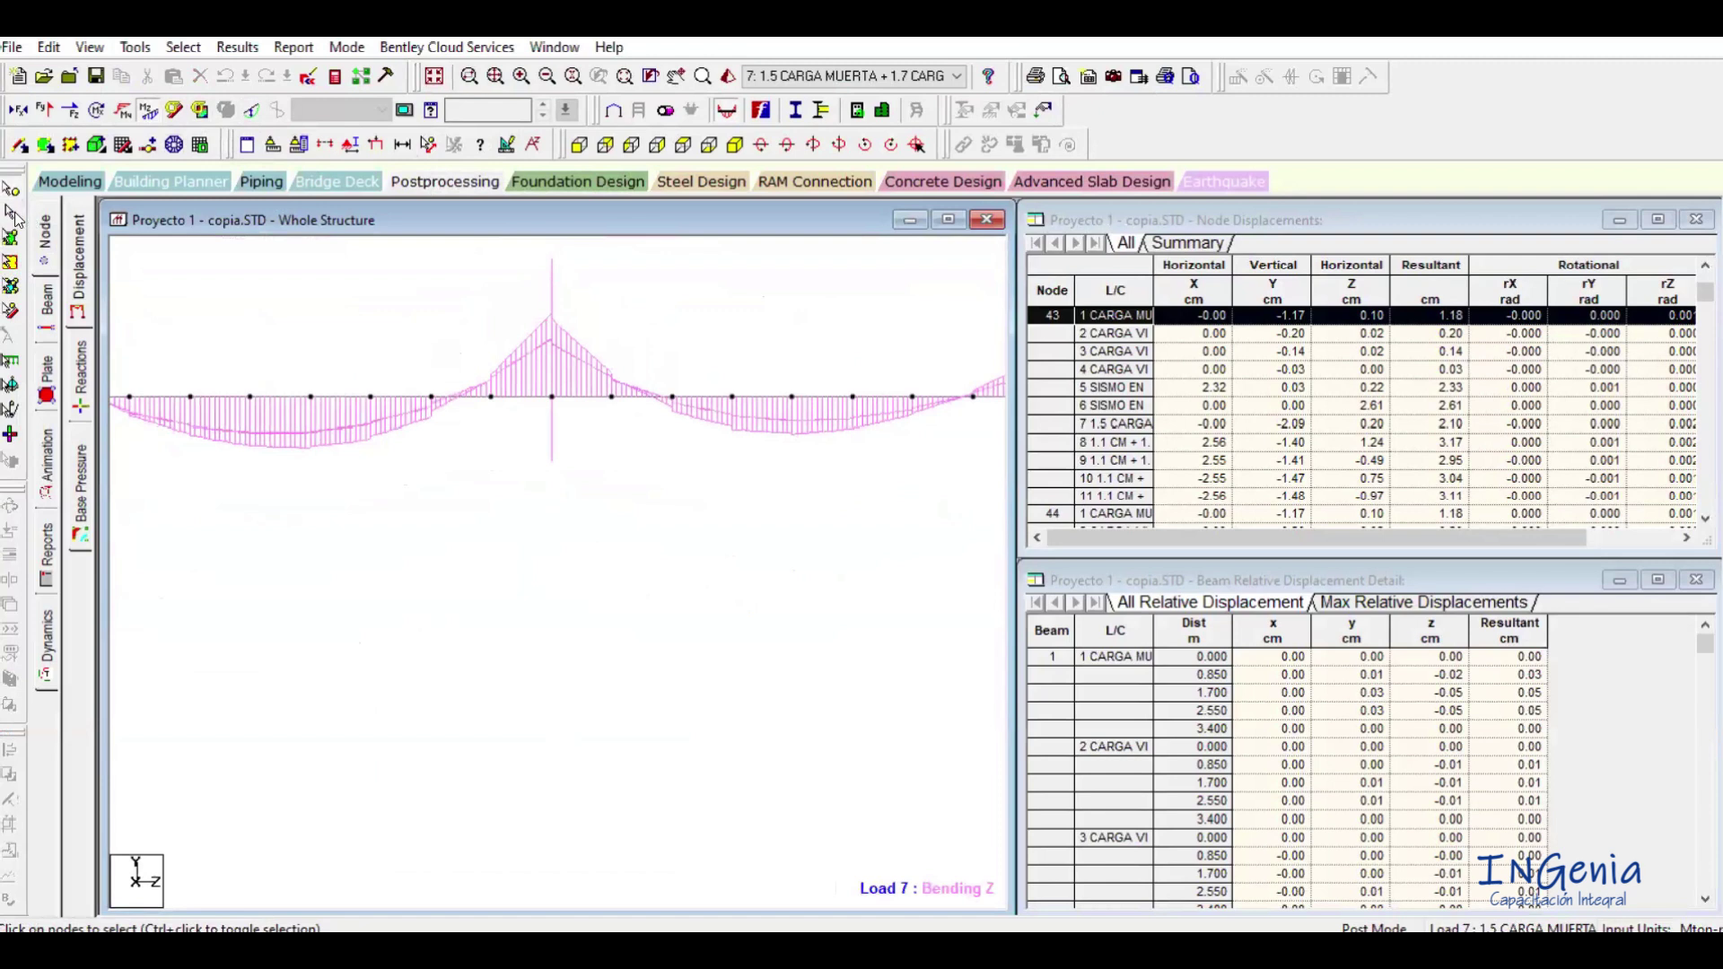
{"action": "left_click_drag", "start_coordinate": [536, 351], "coordinate": [563, 415]}
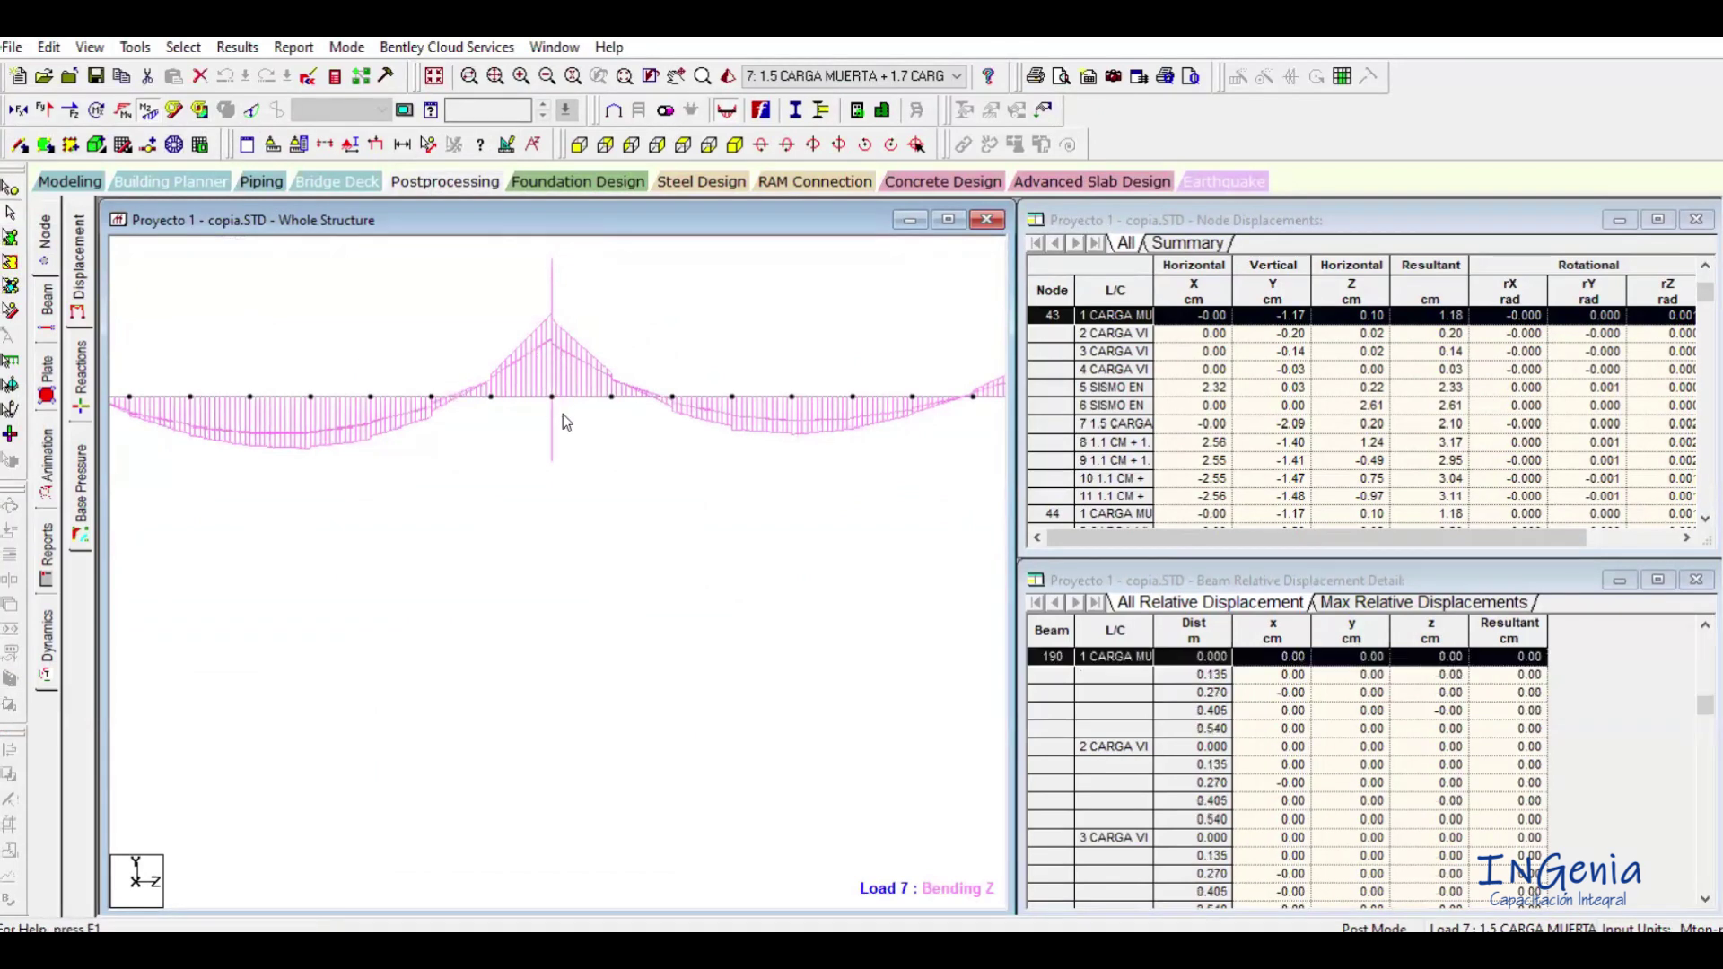
{"action": "key", "text": "ctrl+w"}
Turn the isolated middle beam to a side elevation and examine its Bending Z diagram over both spans.
{"action": "key", "text": "Left"}
{"action": "key", "text": "Left"}
{"action": "key", "text": "Left"}
{"action": "key", "text": "Left"}
{"action": "key", "text": "Left"}
{"action": "key", "text": "Left"}
{"action": "key", "text": "Left"}
{"action": "key", "text": "Left"}
{"action": "key", "text": "Left"}
{"action": "key", "text": "Left"}
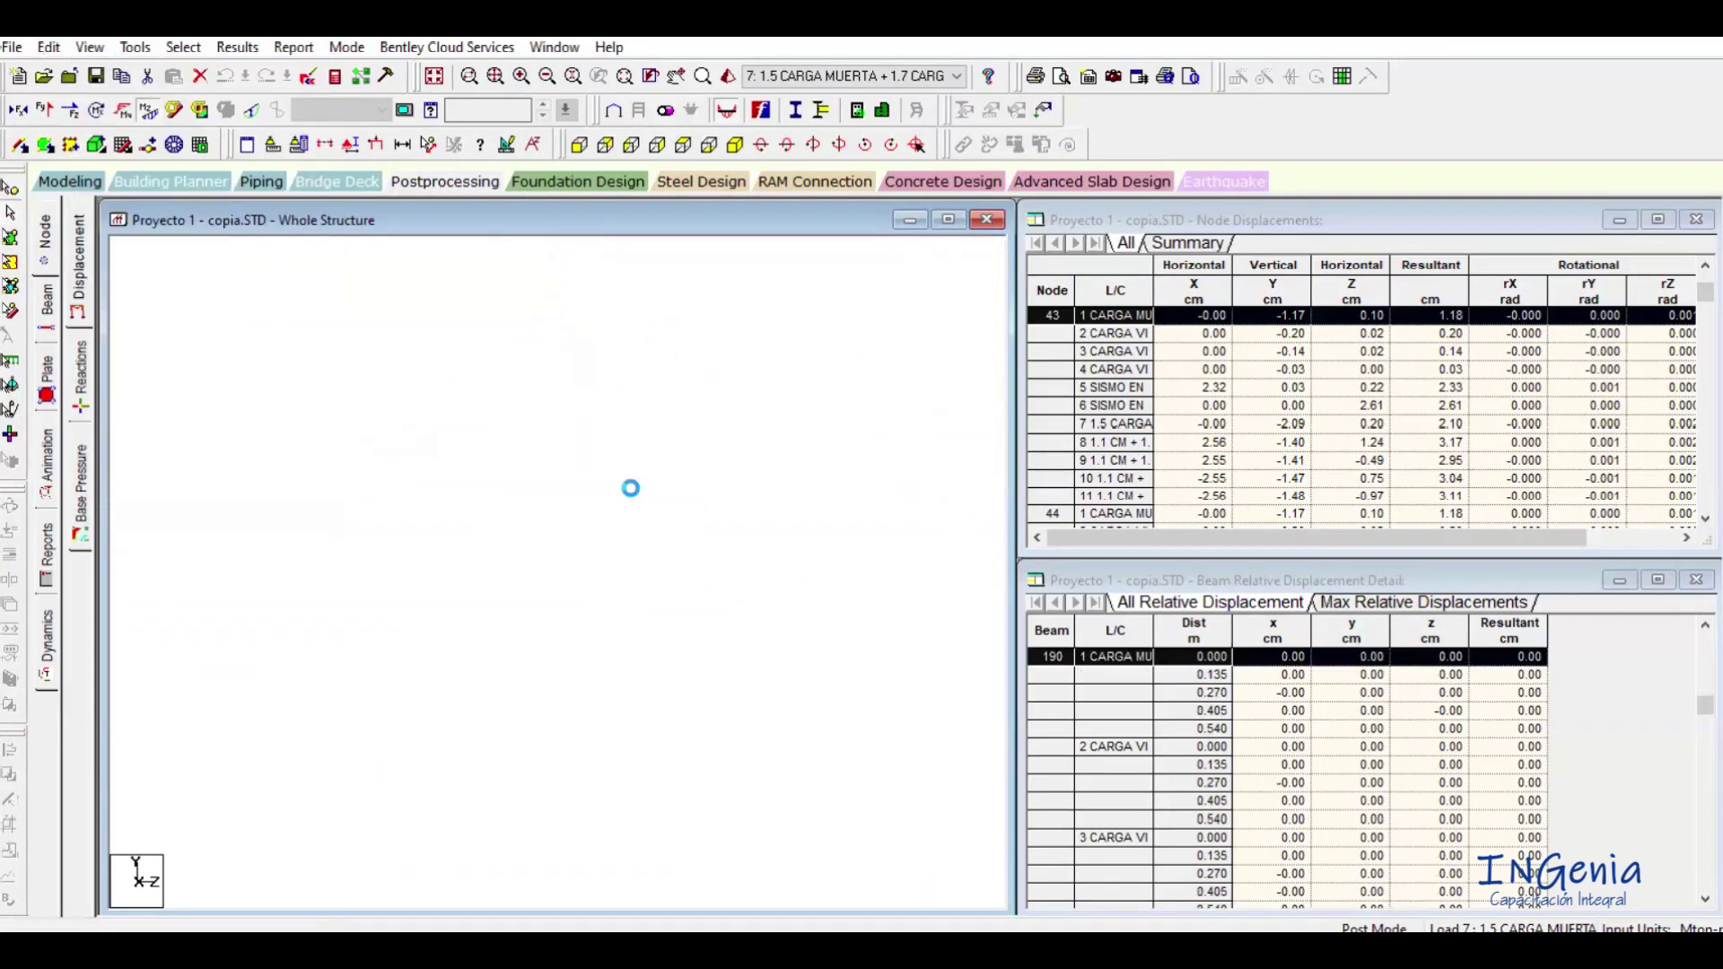
{"action": "key", "text": "Left"}
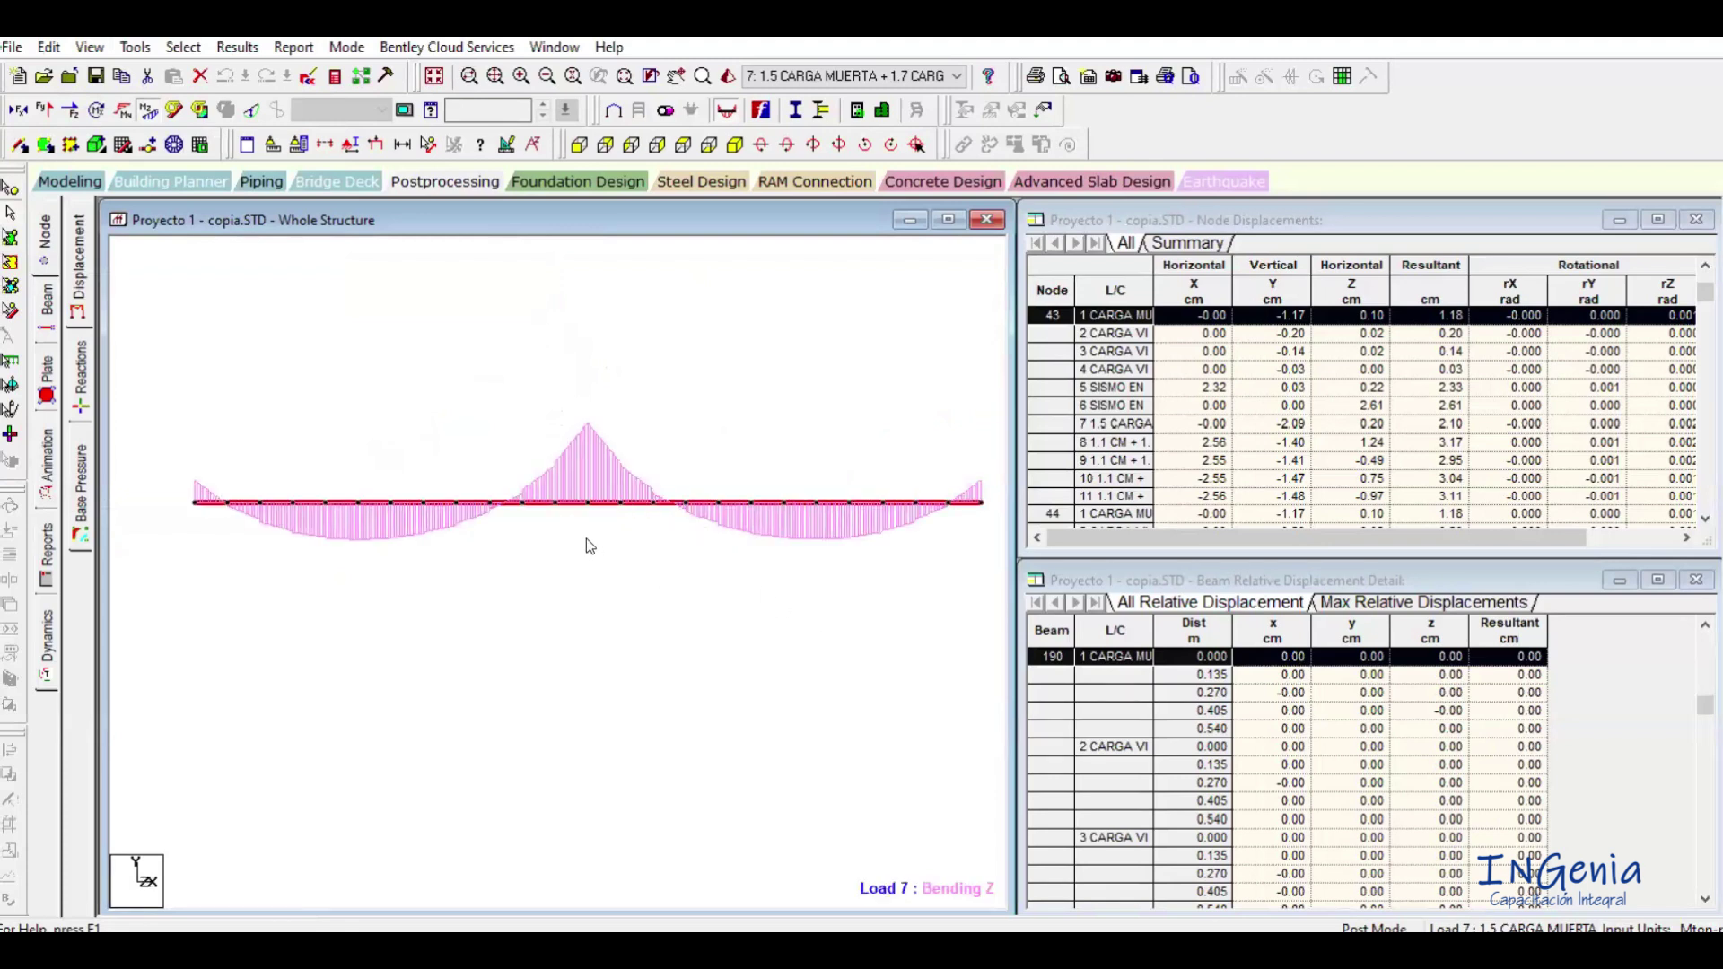
{"action": "scroll", "coordinate": [603, 533], "scroll_direction": "down", "scroll_amount": 1}
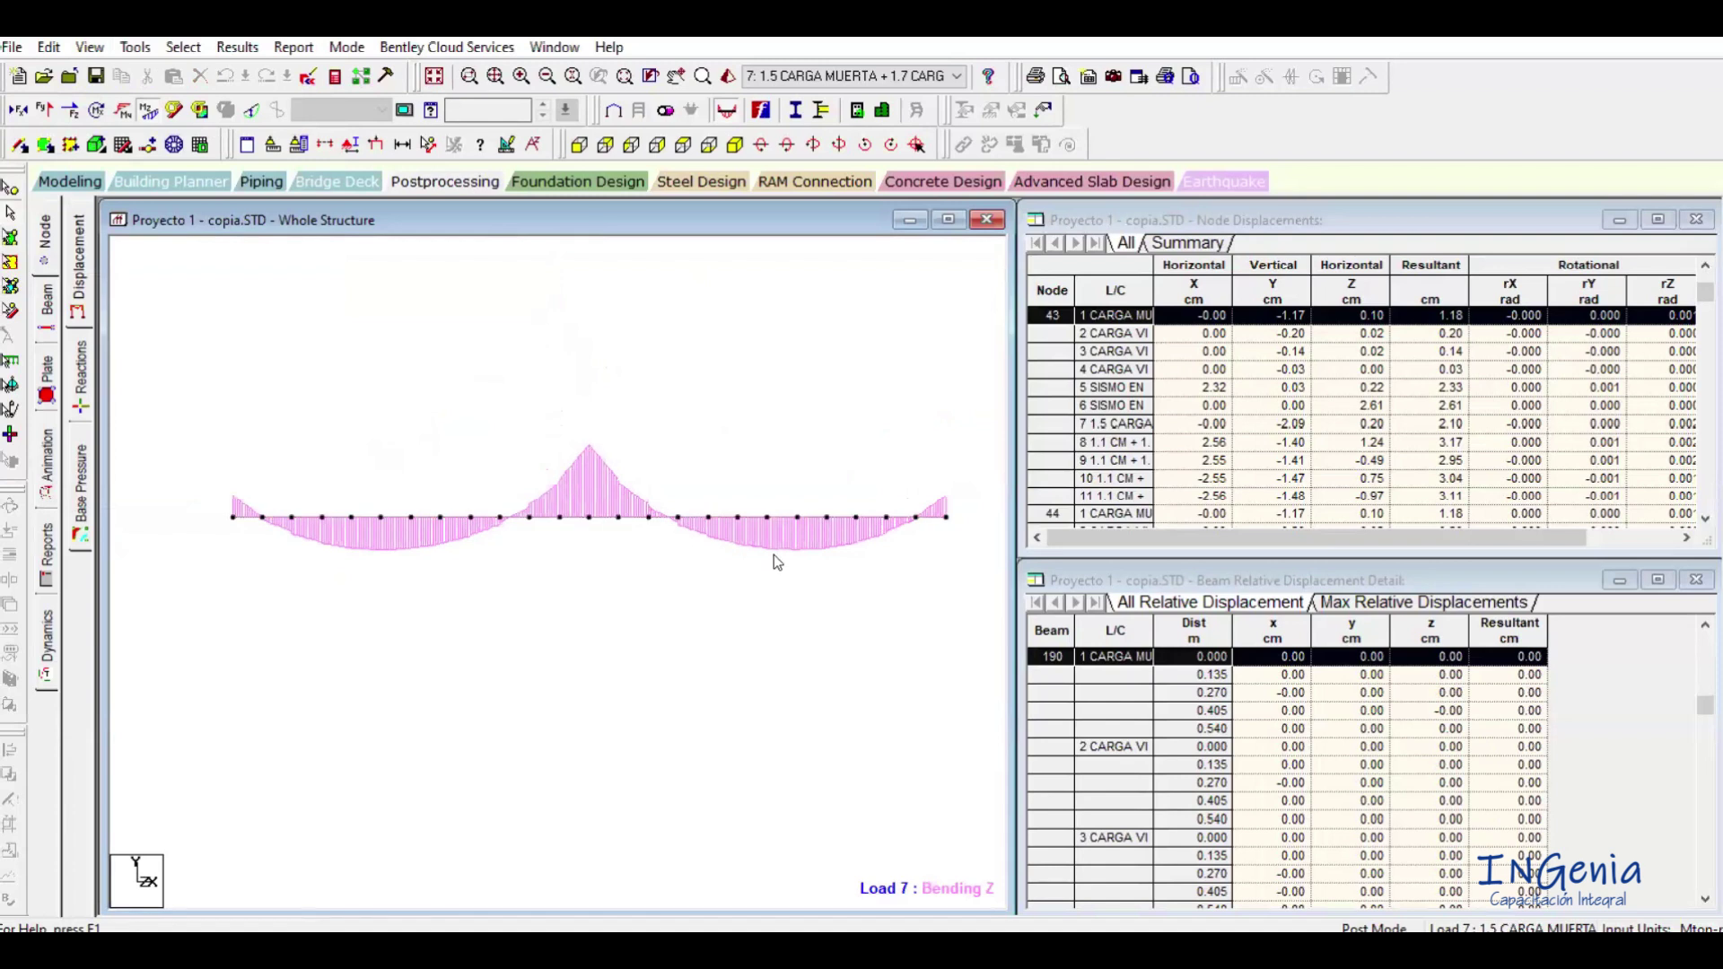
{"action": "scroll", "coordinate": [508, 527], "scroll_direction": "up", "scroll_amount": 1}
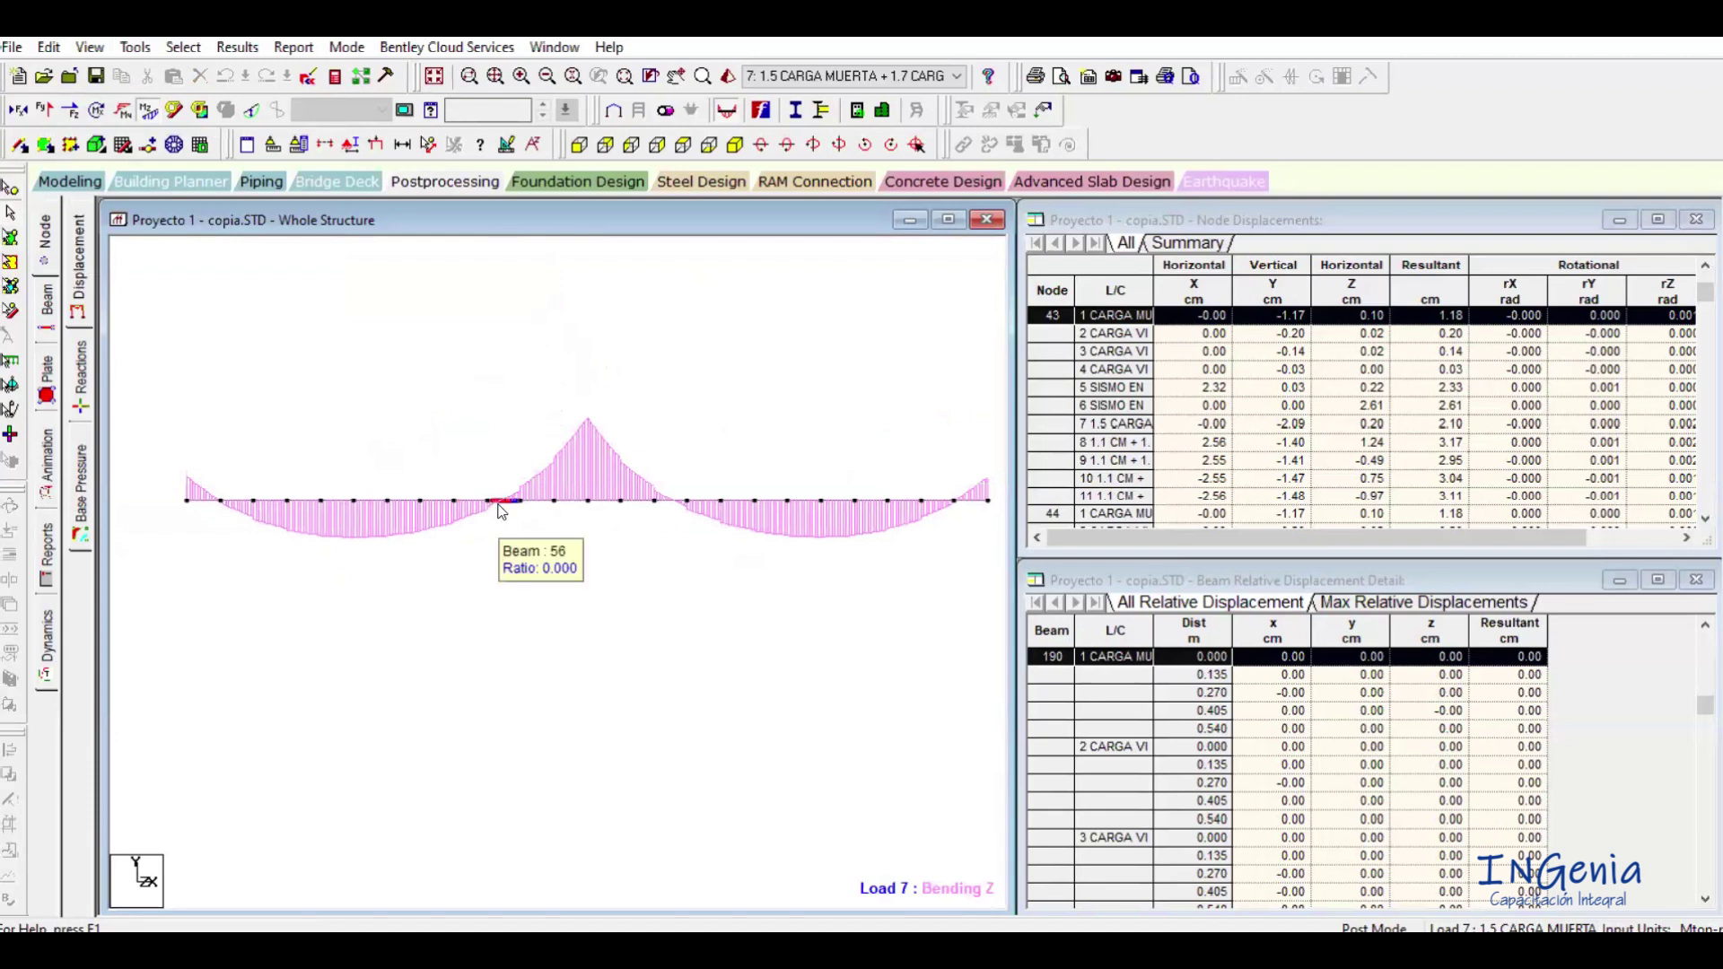
Mark the full length of the isolated beam by selecting all its members, and clear the selection.
{"action": "scroll", "coordinate": [501, 511], "scroll_direction": "down", "scroll_amount": 2}
{"action": "left_click_drag", "start_coordinate": [180, 466], "coordinate": [950, 555]}
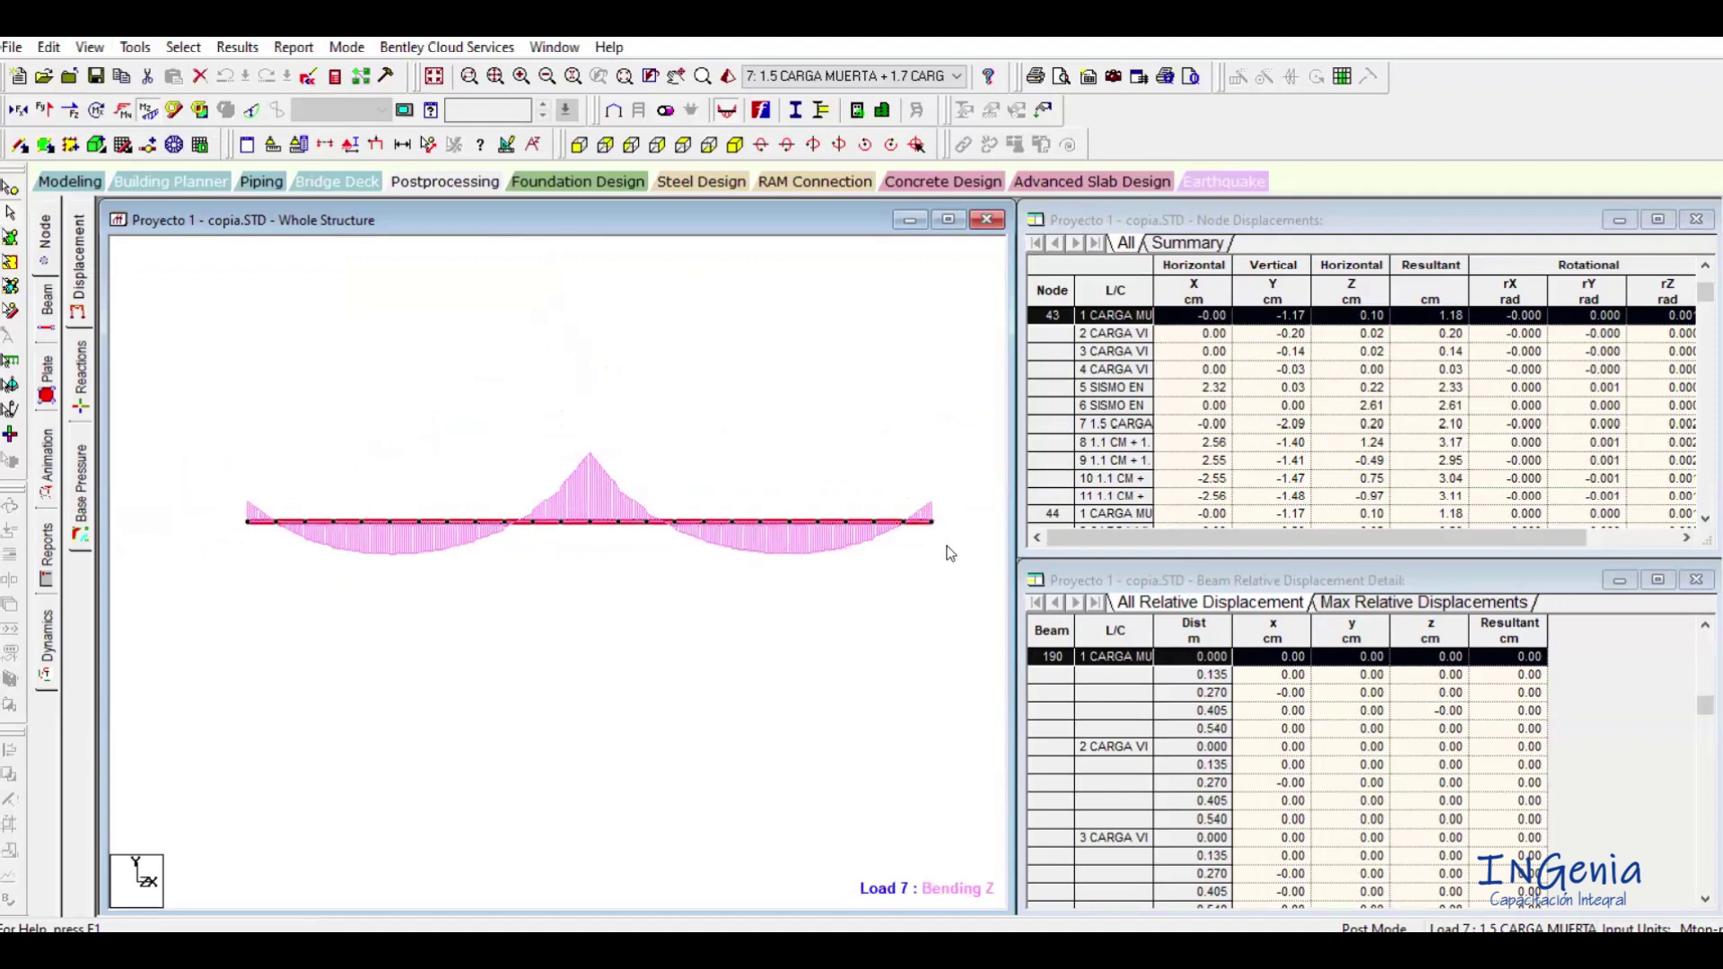
{"action": "left_click", "coordinate": [623, 630]}
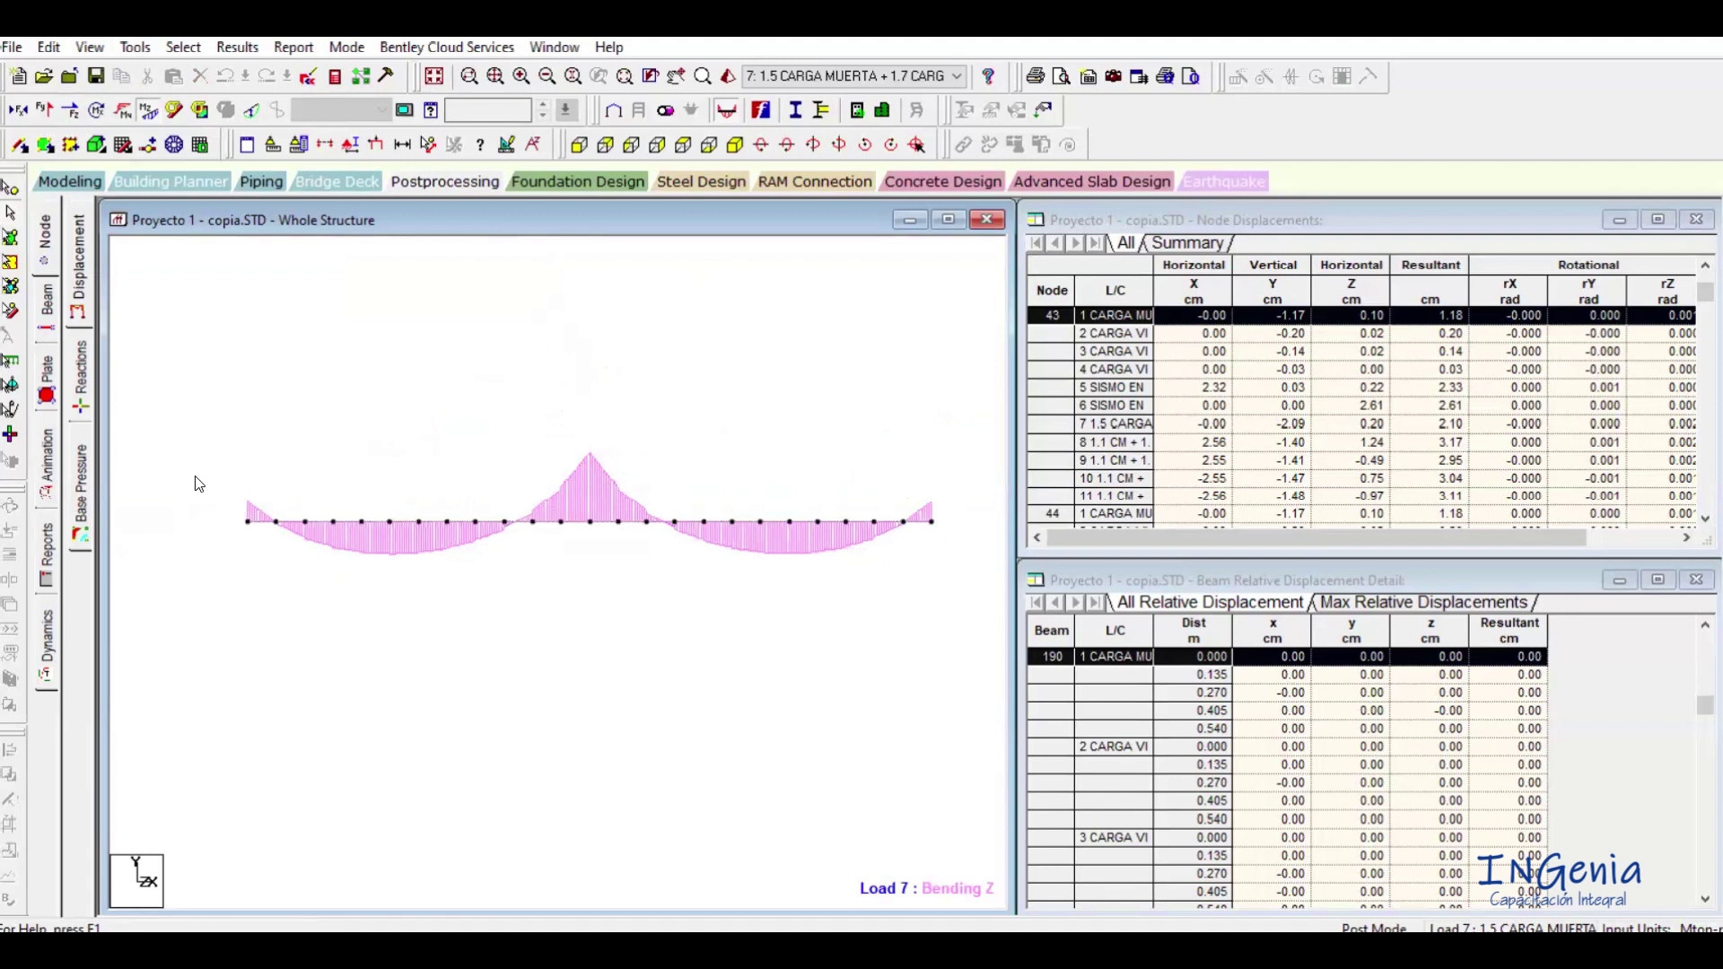
{"action": "left_click_drag", "start_coordinate": [198, 483], "coordinate": [951, 576]}
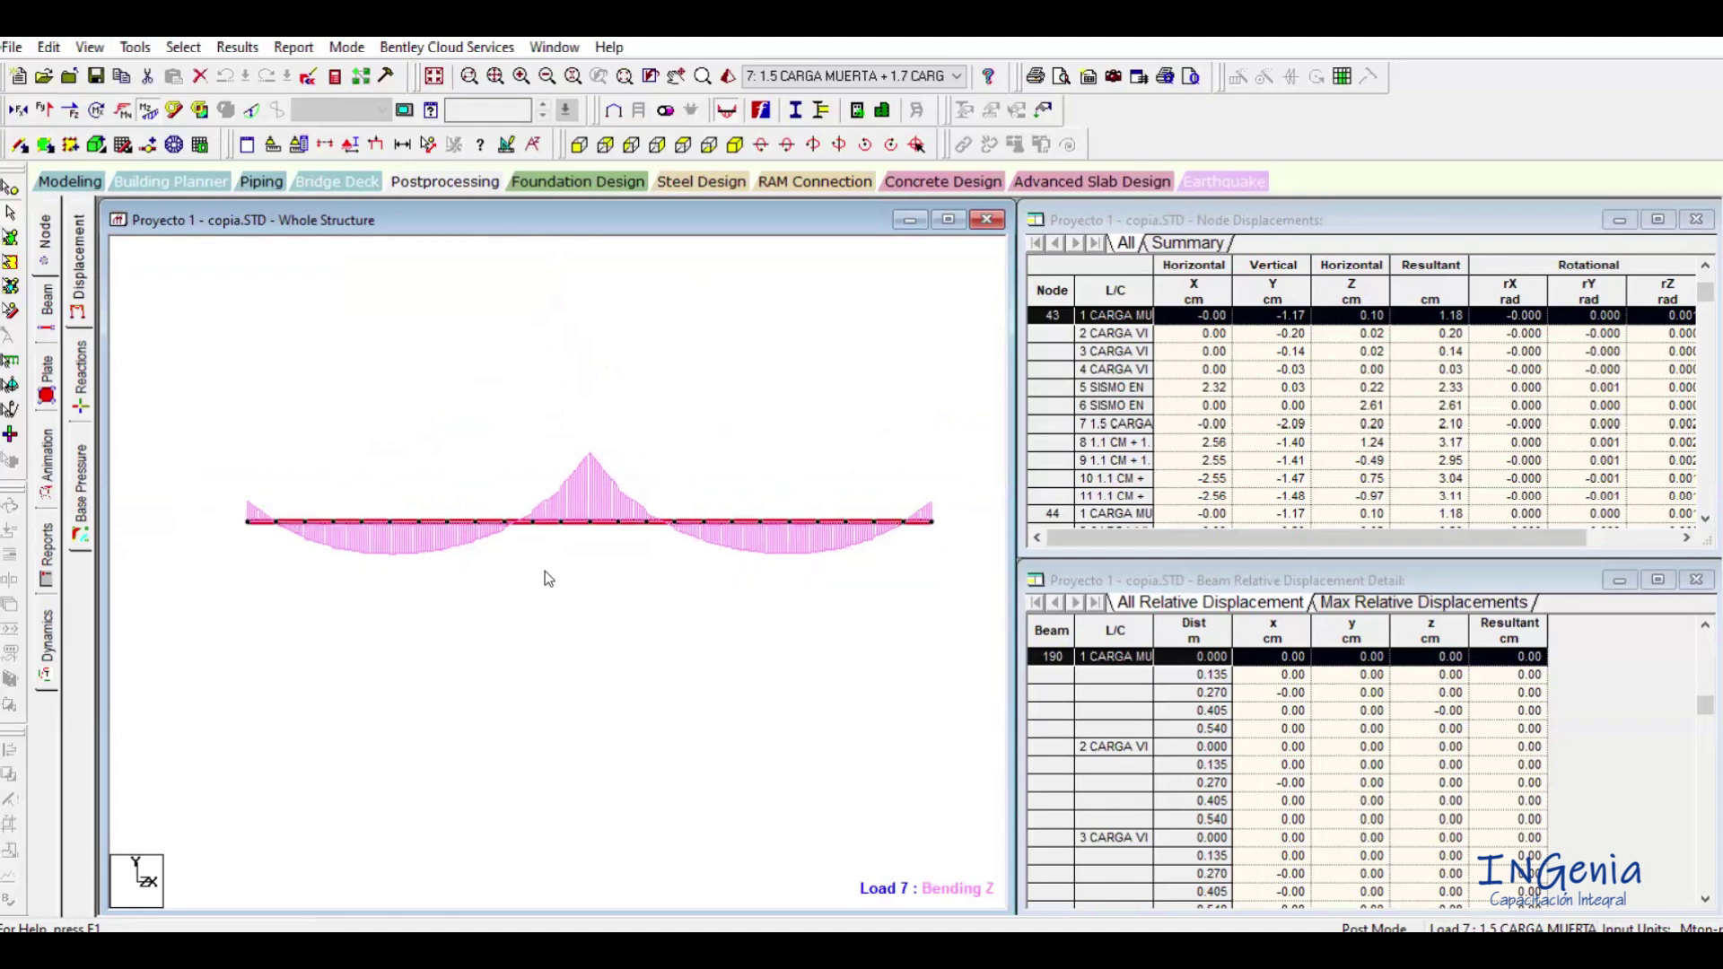
{"action": "left_click", "coordinate": [573, 613]}
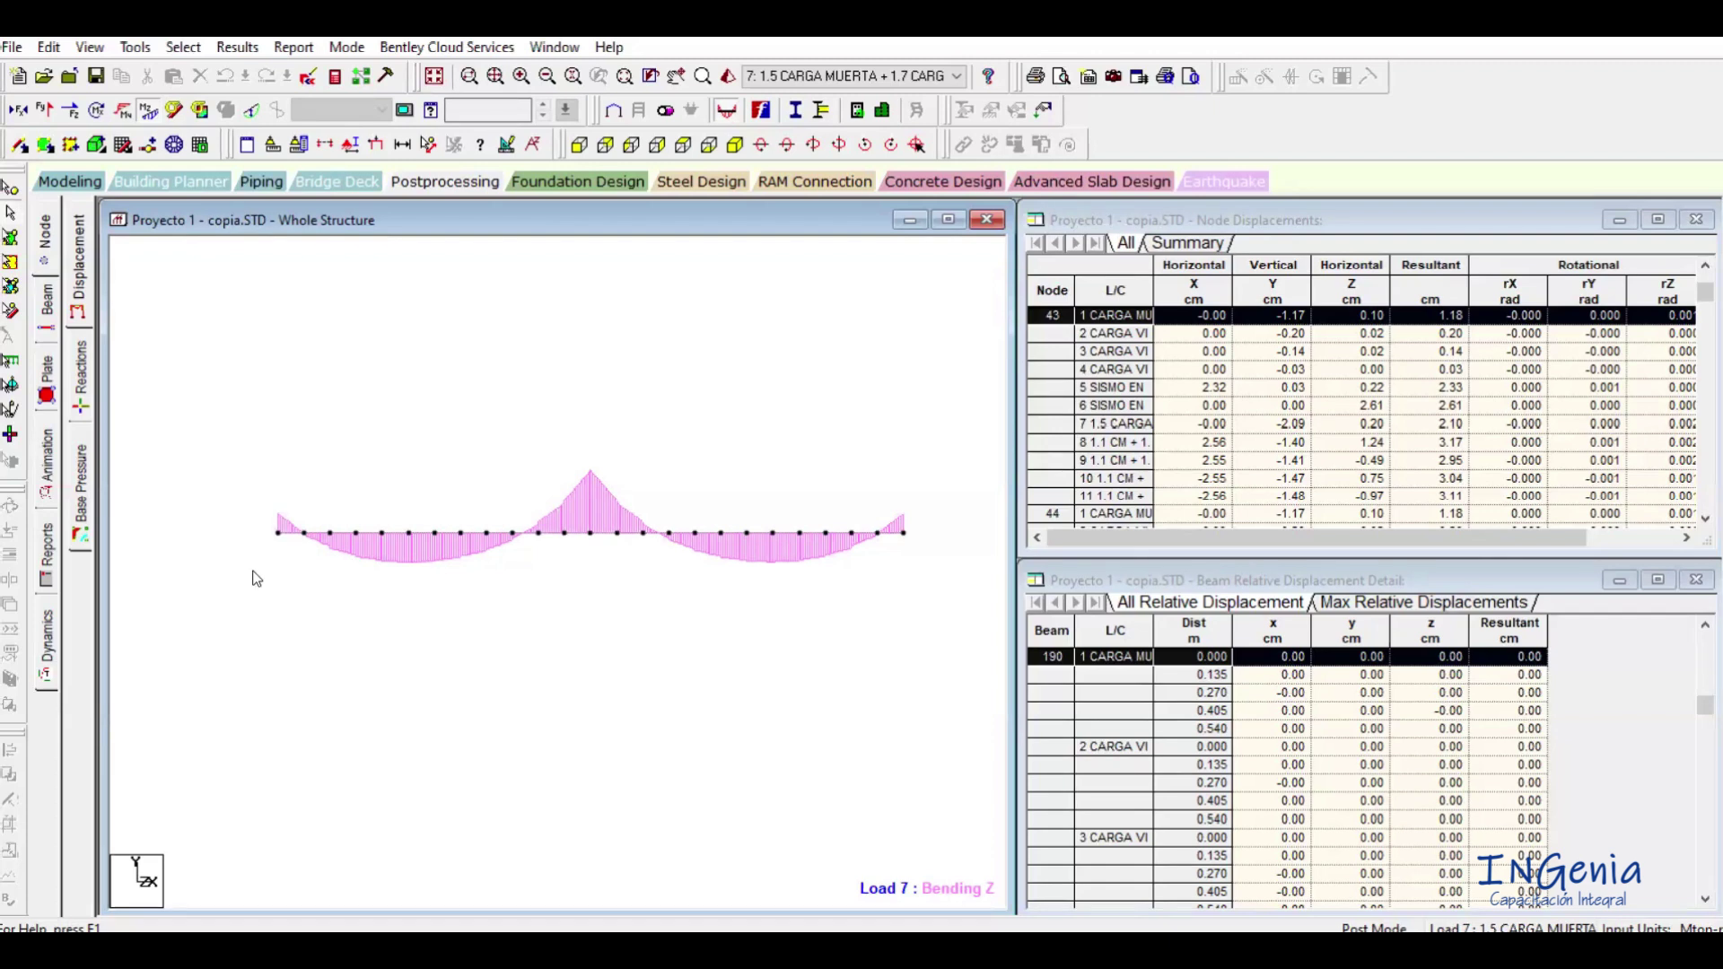
{"action": "scroll", "coordinate": [550, 558], "scroll_direction": "up", "scroll_amount": 1}
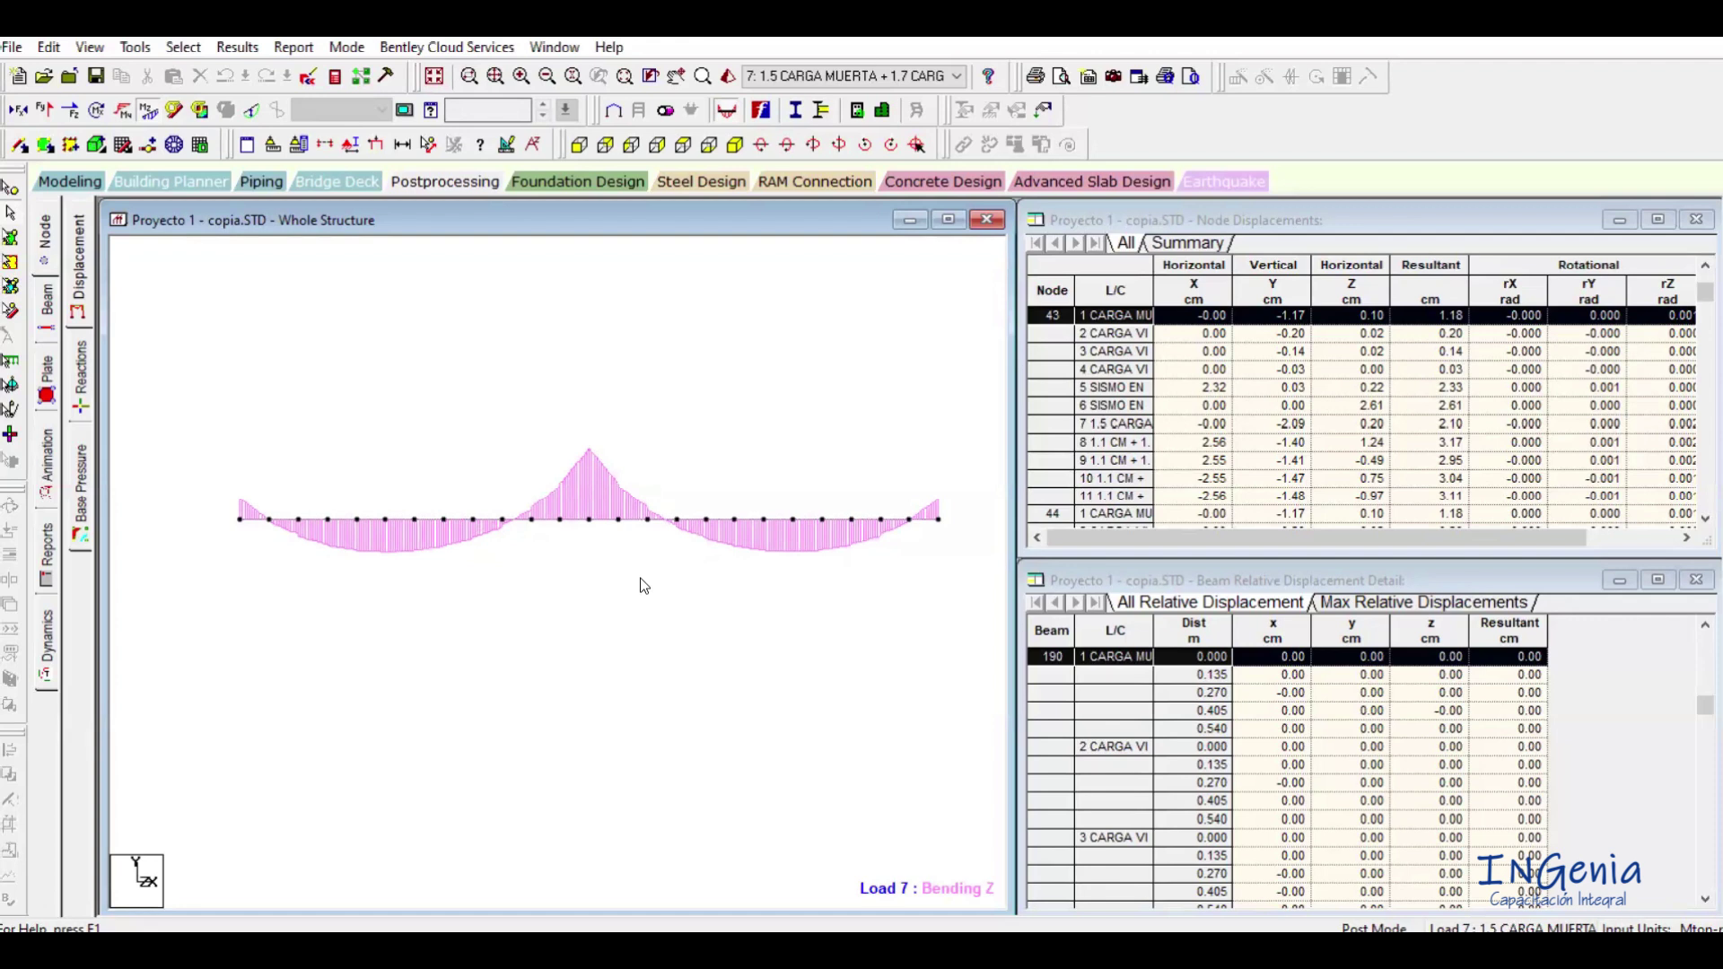
{"action": "scroll", "coordinate": [621, 603], "scroll_direction": "up", "scroll_amount": 1}
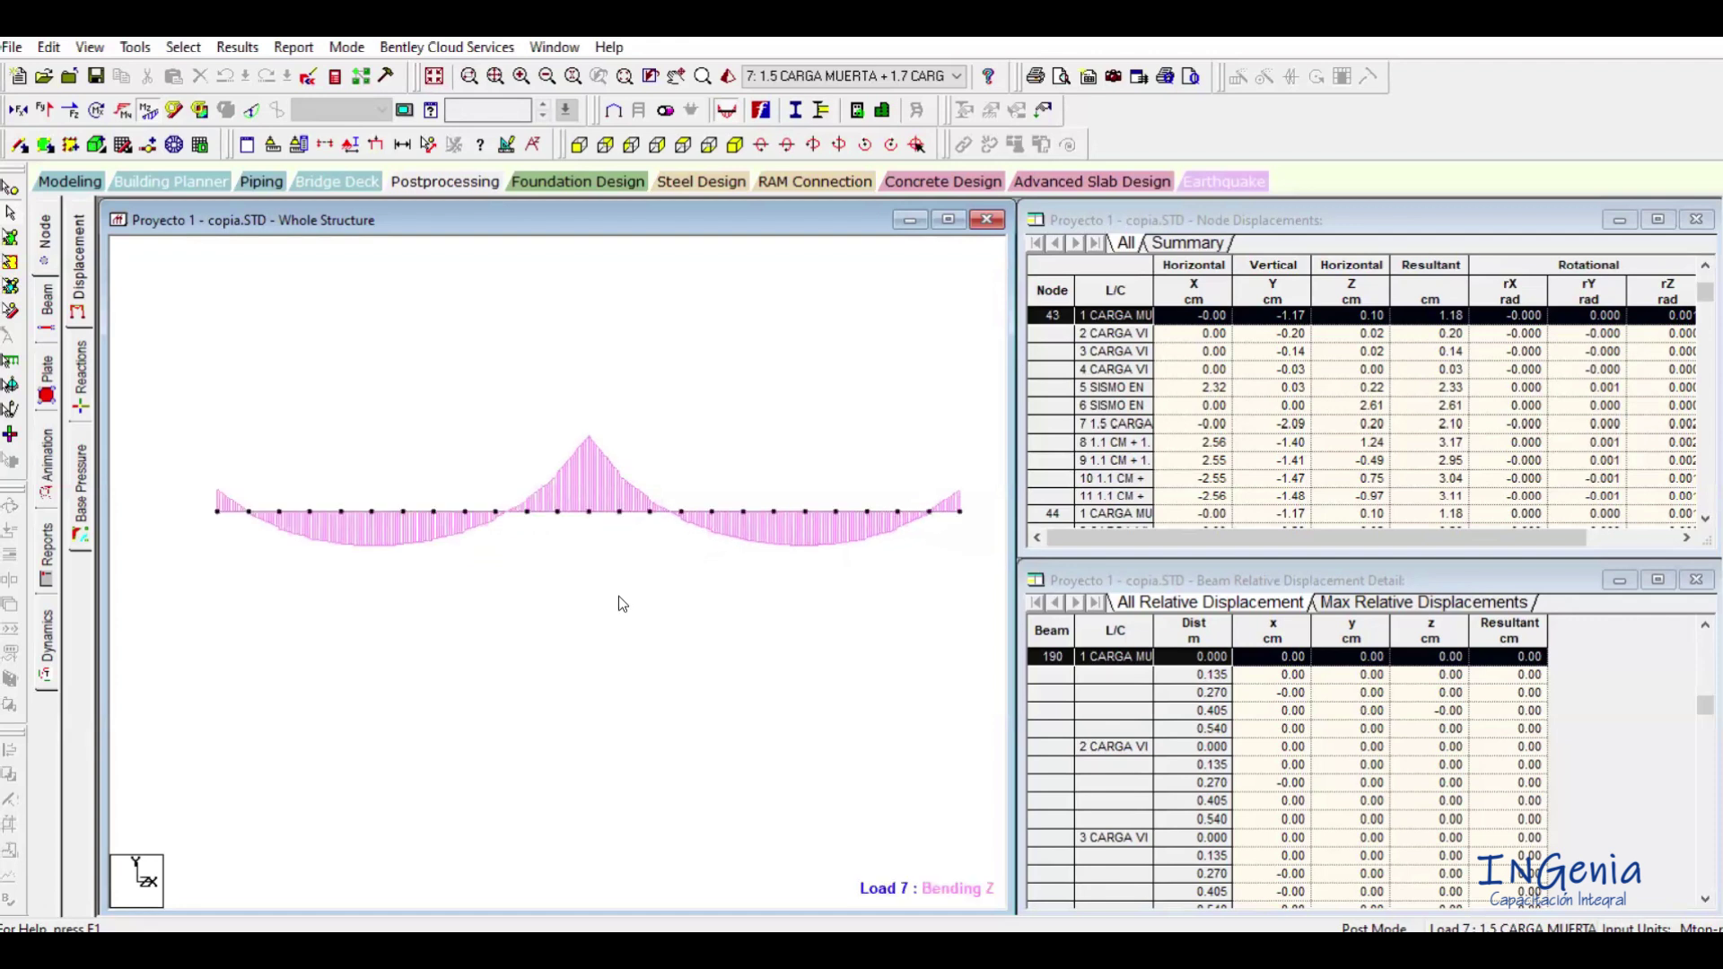
Rotate the isolated beam out of elevation to a slightly oblique view to inspect its moment diagram.
{"action": "key", "text": "Right"}
{"action": "key", "text": "Right"}
{"action": "key", "text": "Right"}
{"action": "key", "text": "Right"}
{"action": "key", "text": "Right"}
{"action": "key", "text": "Right"}
{"action": "key", "text": "Right"}
{"action": "key", "text": "Down"}
{"action": "key", "text": "Down"}
{"action": "key", "text": "Down"}
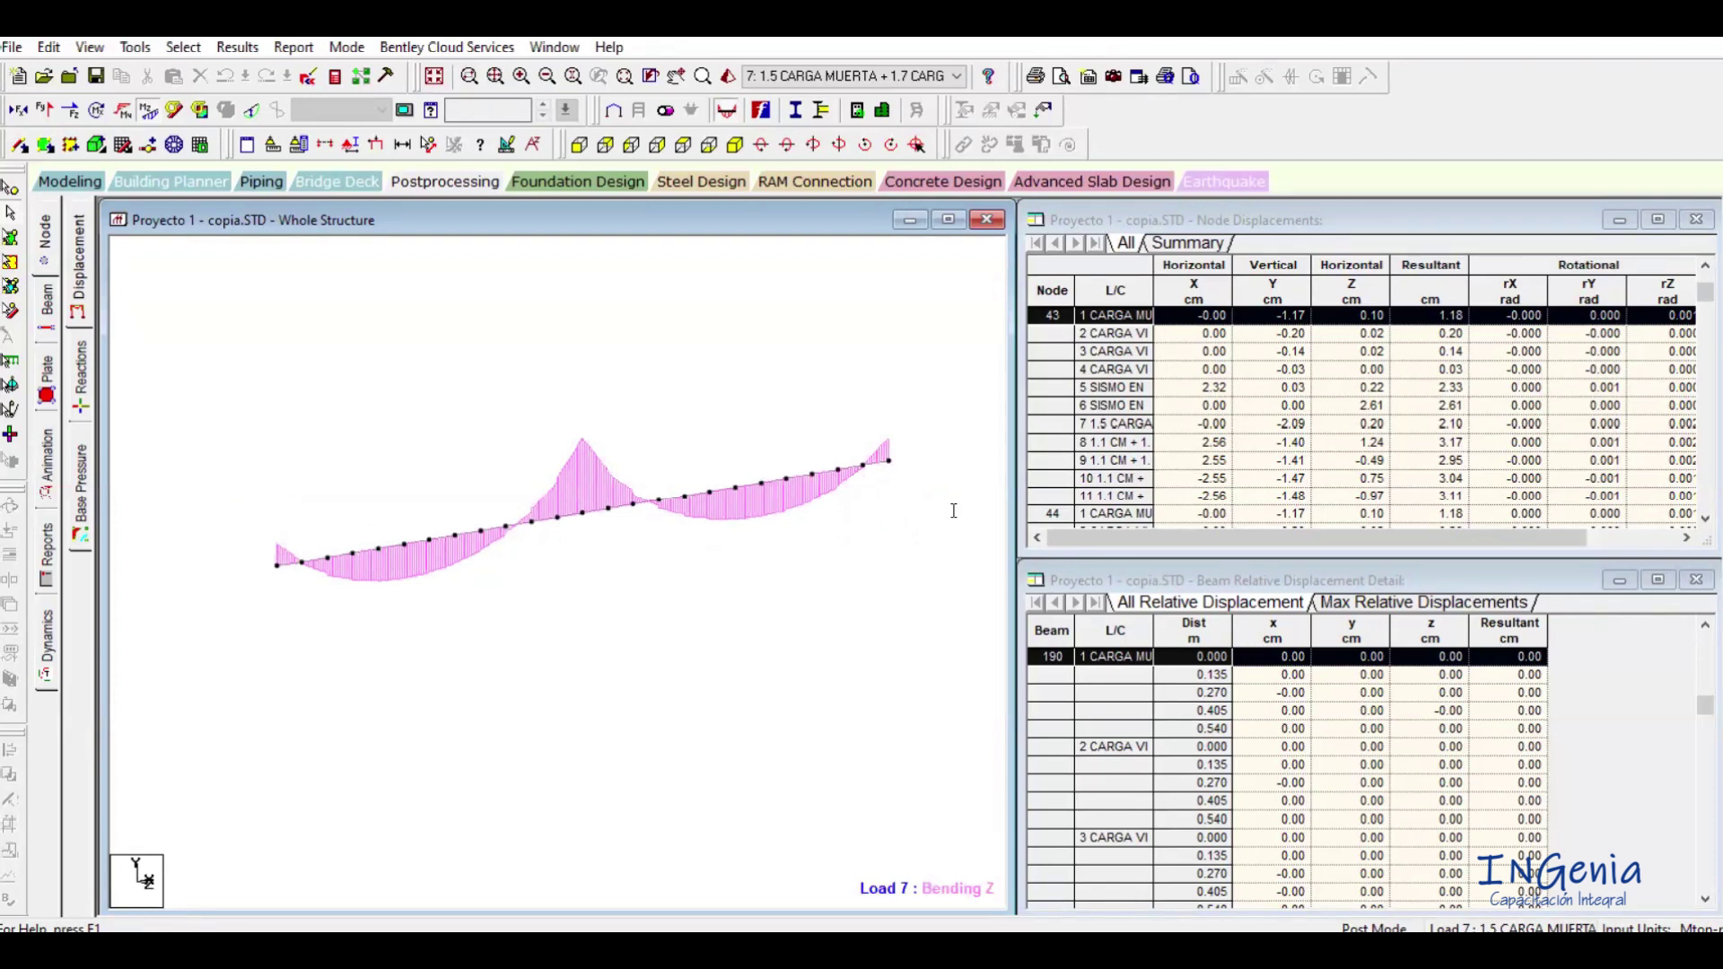
Examine the isolated beam's Bending Z diagram enlarged from a steeper isometric angle, from end to end.
{"action": "key", "text": "alt+Tab"}
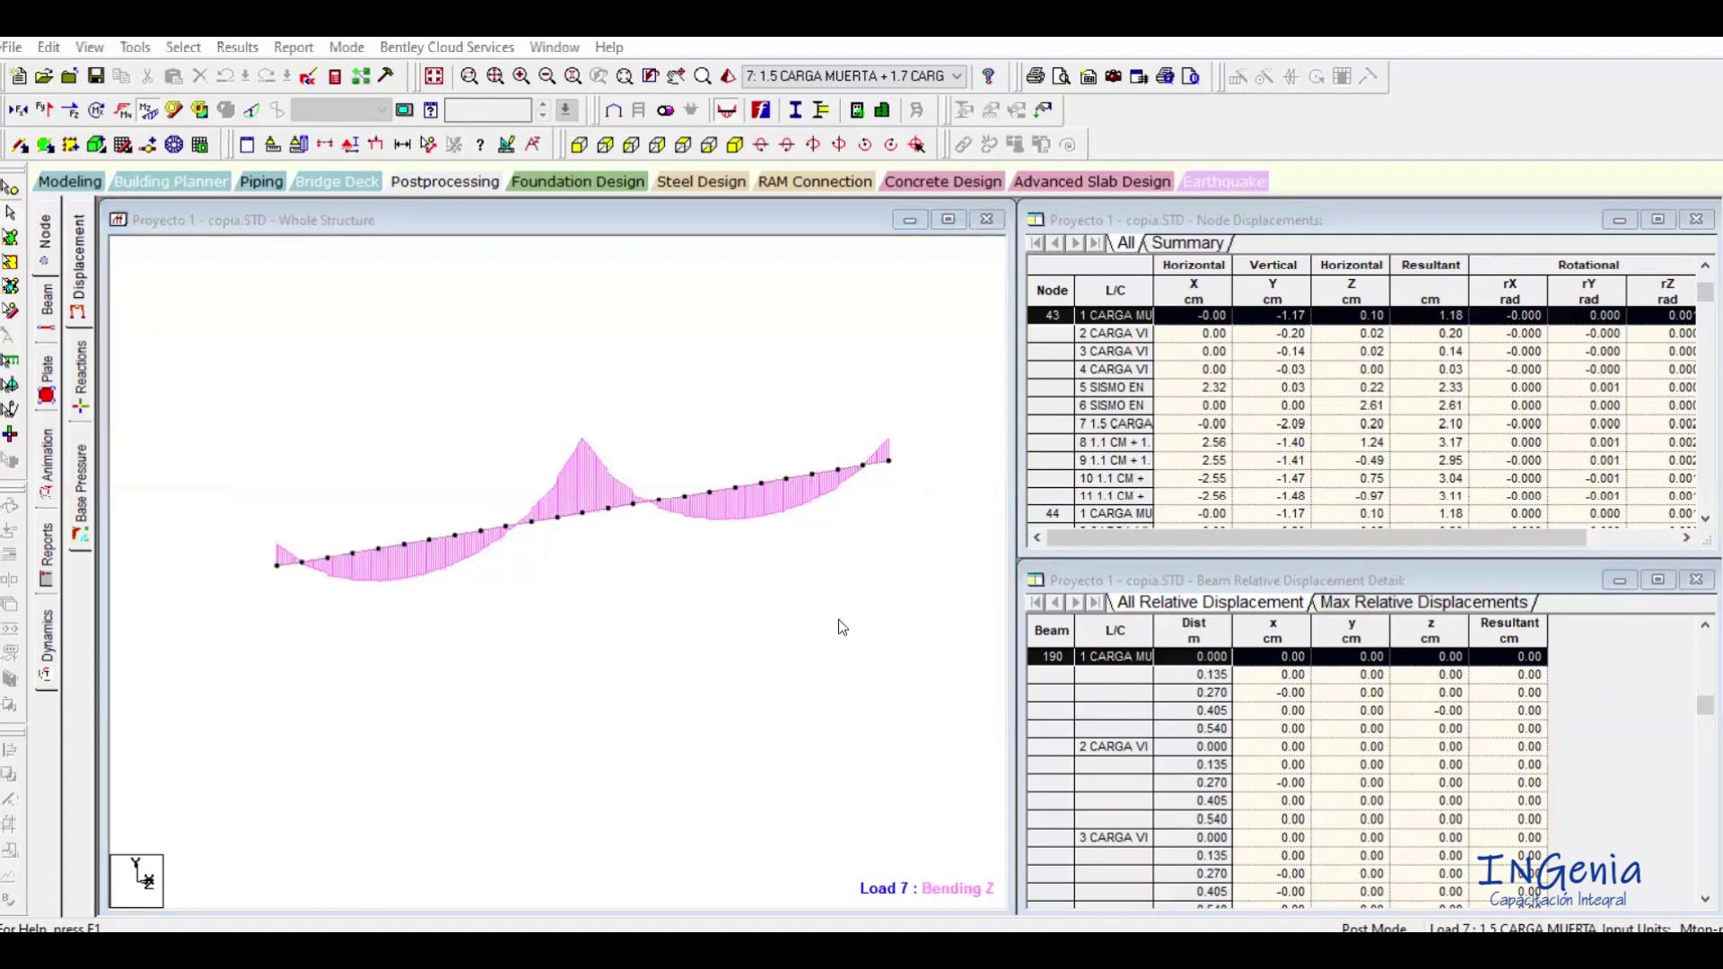
{"action": "left_click", "coordinate": [782, 590]}
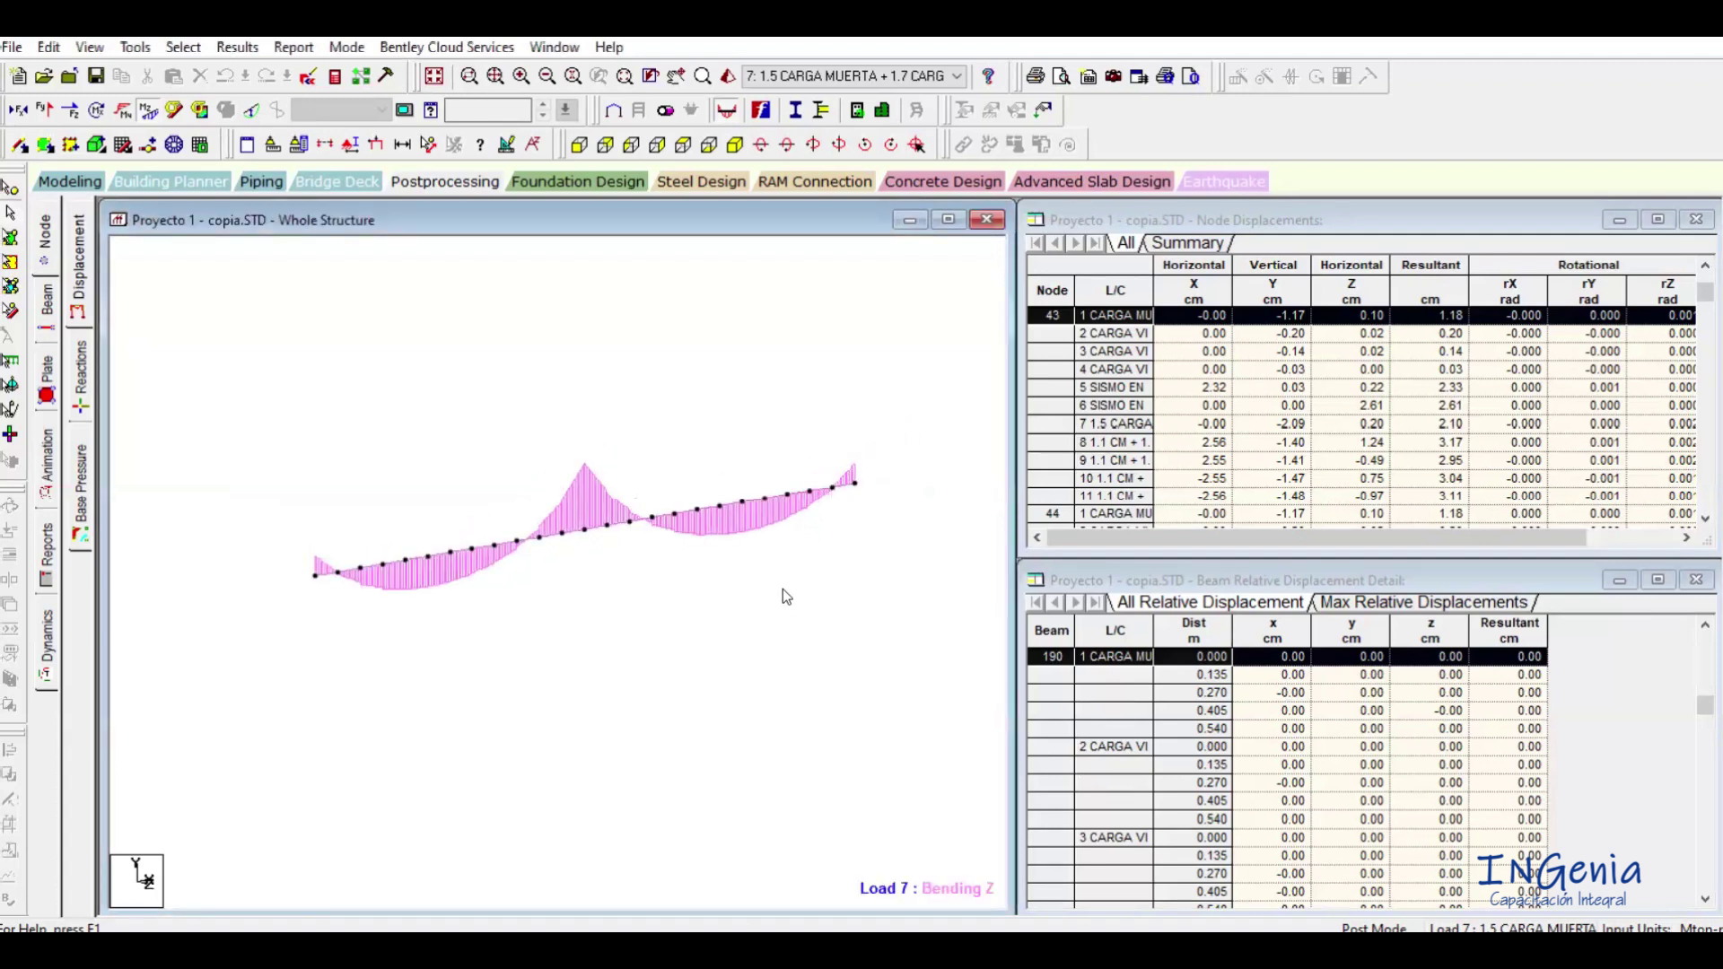
{"action": "key", "text": "Right"}
{"action": "key", "text": "Right"}
{"action": "key", "text": "Right"}
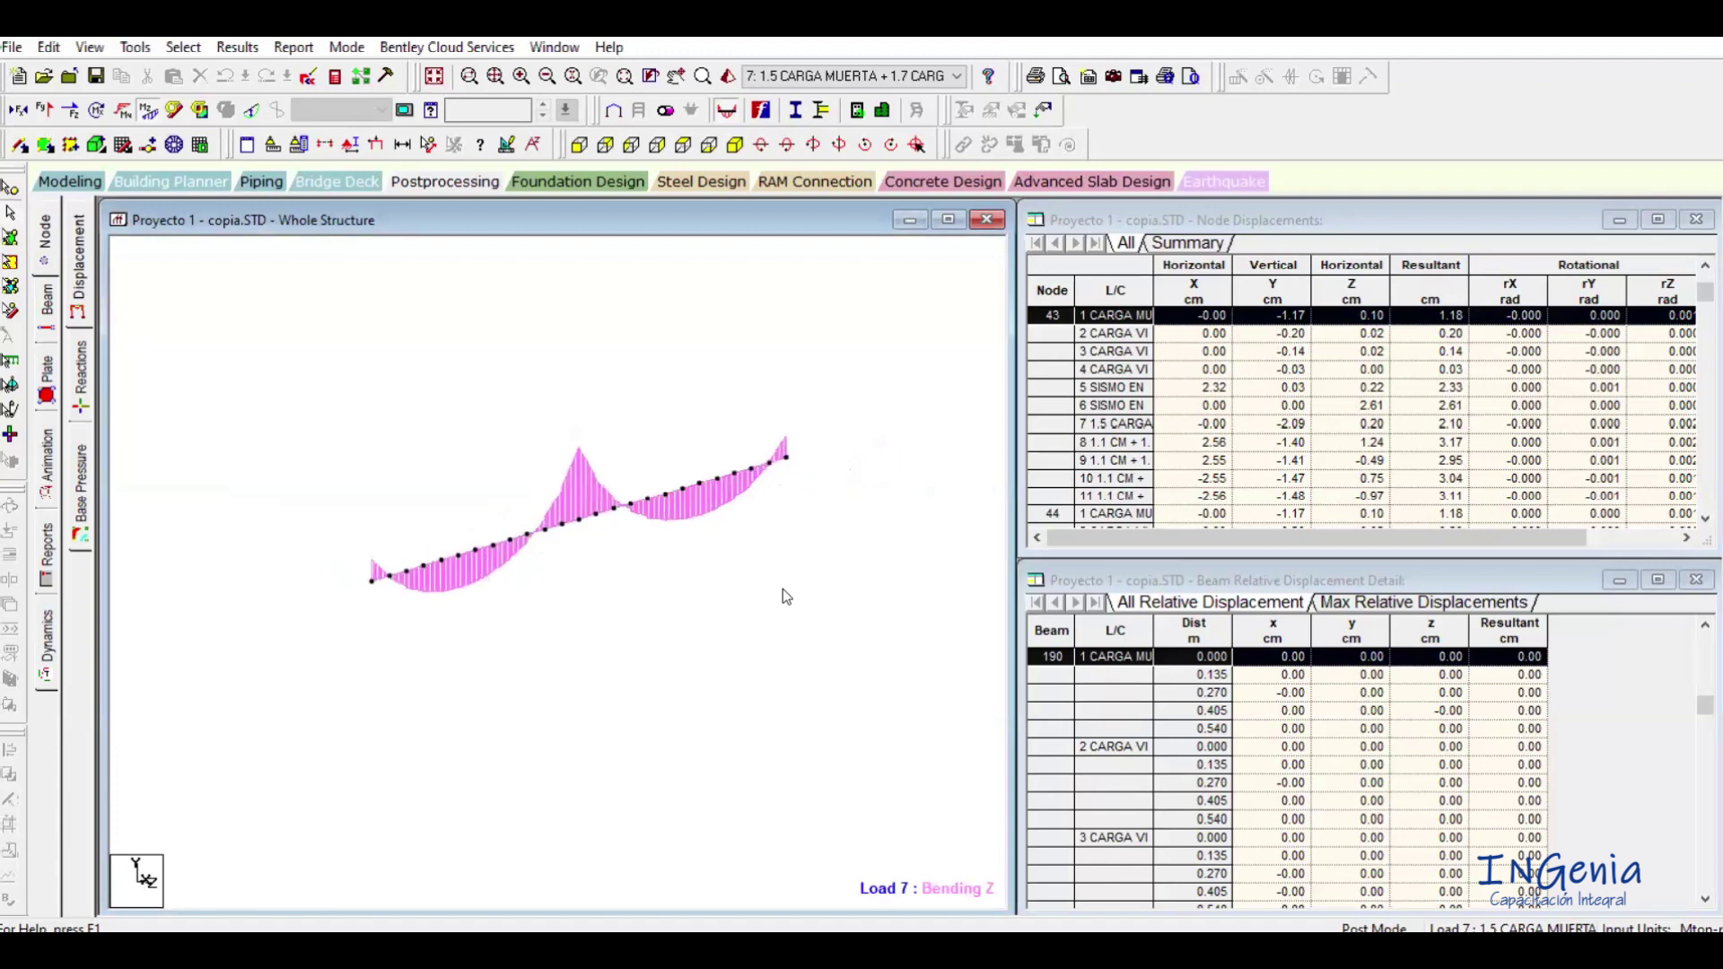
{"action": "key", "text": "Right"}
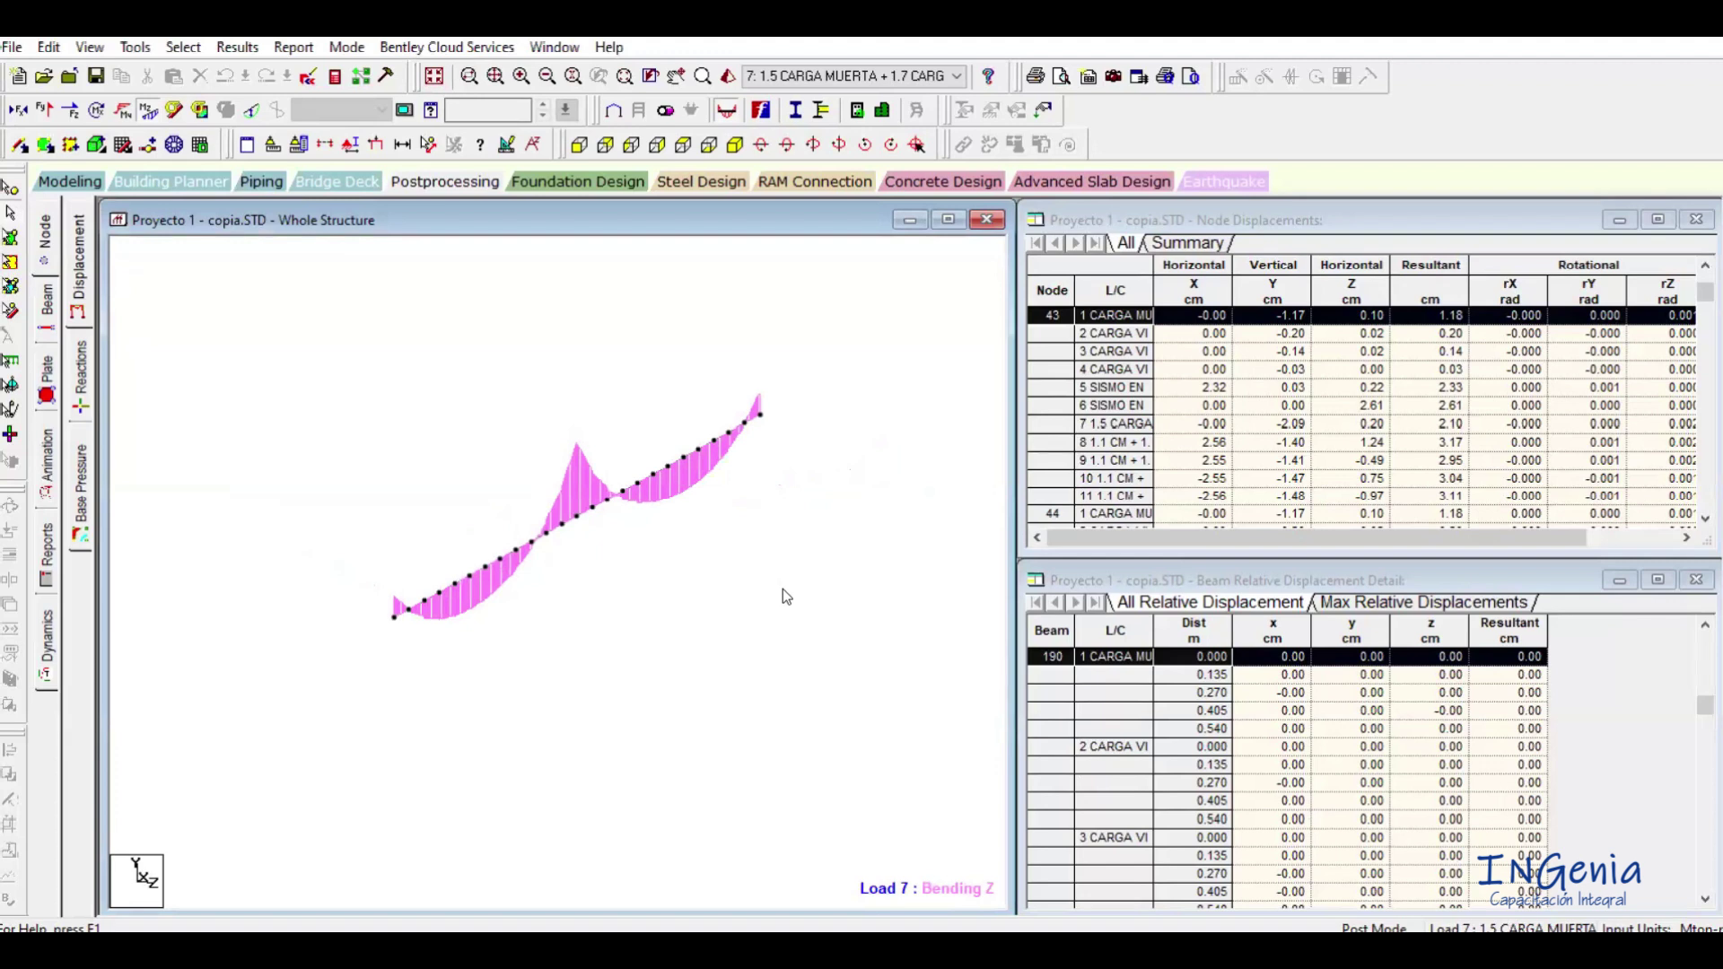
{"action": "scroll", "coordinate": [671, 569], "scroll_direction": "up", "scroll_amount": 3}
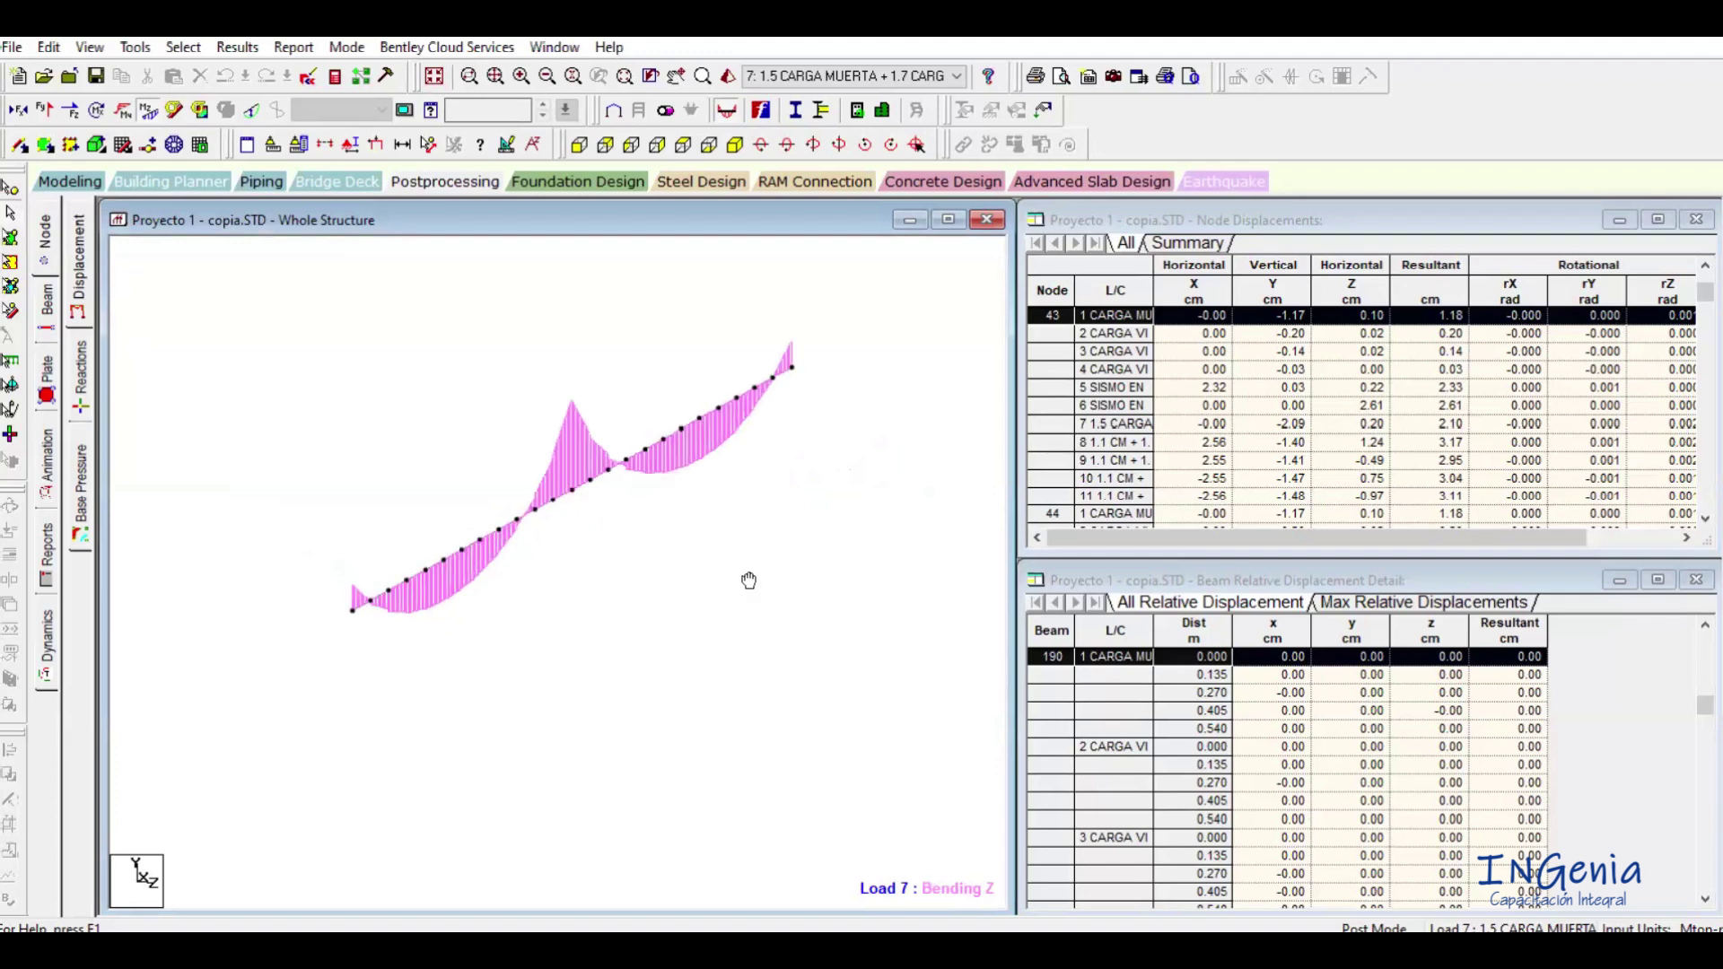
{"action": "middle_click_drag", "start_coordinate": [748, 581], "coordinate": [686, 613]}
{"action": "scroll", "coordinate": [686, 610], "scroll_direction": "up", "scroll_amount": 1}
{"action": "scroll", "coordinate": [575, 611], "scroll_direction": "up", "scroll_amount": 1}
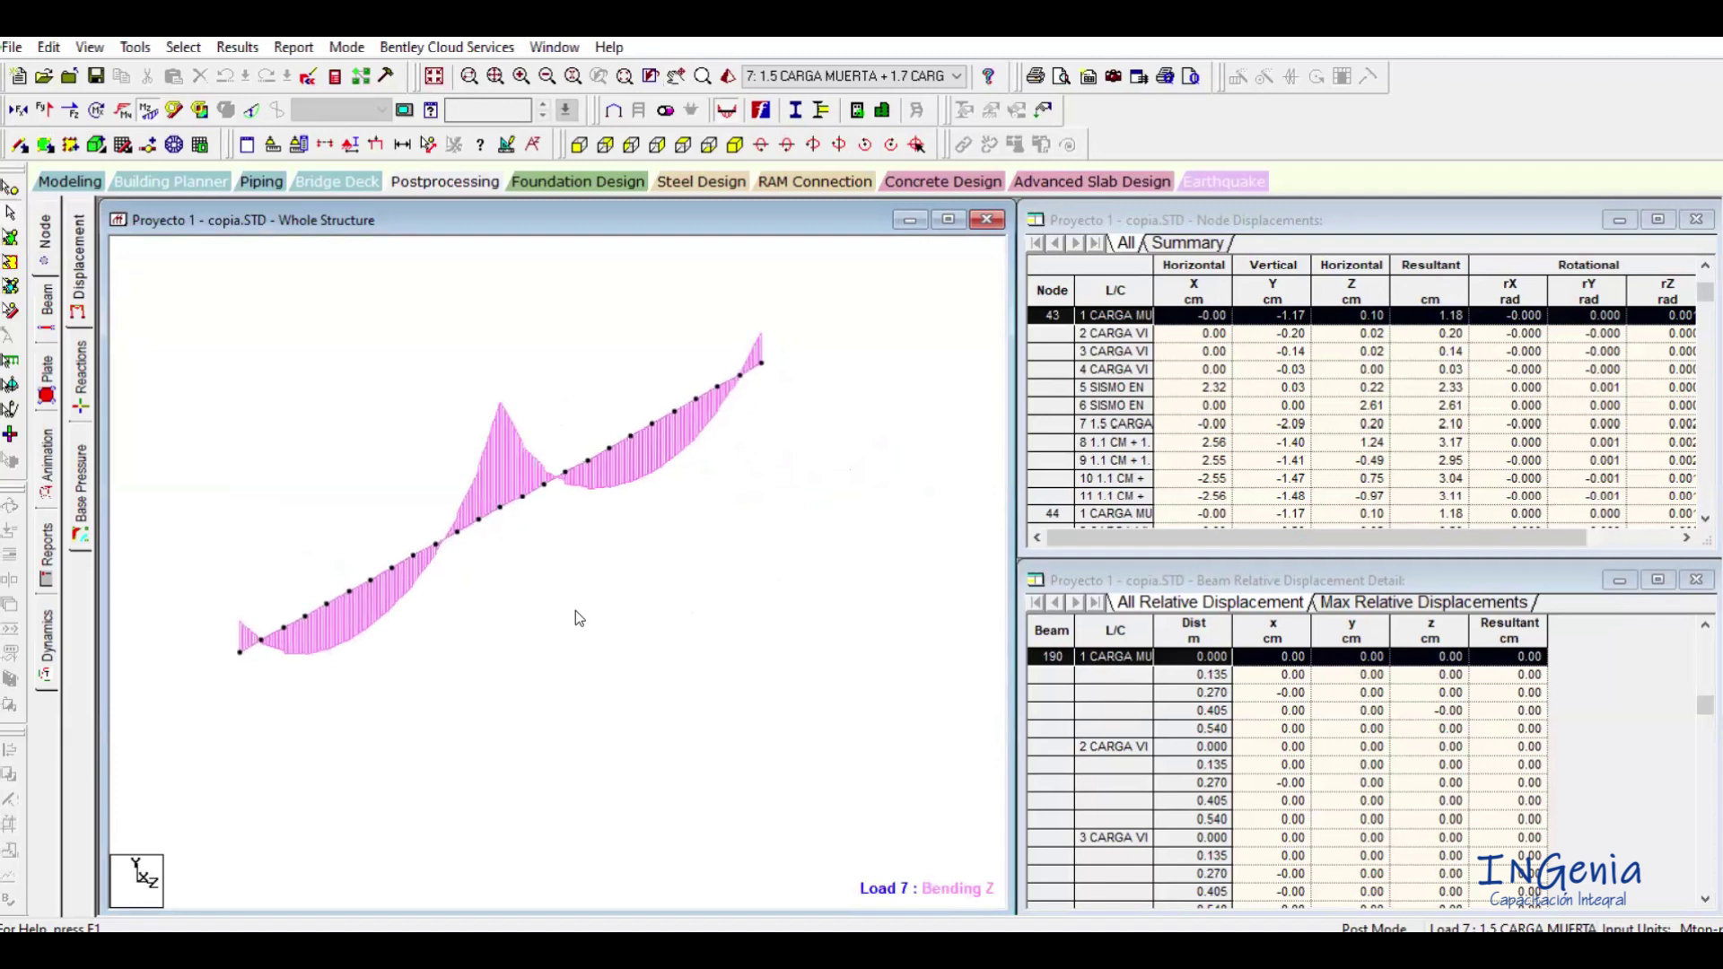
{"action": "scroll", "coordinate": [575, 610], "scroll_direction": "up", "scroll_amount": 1}
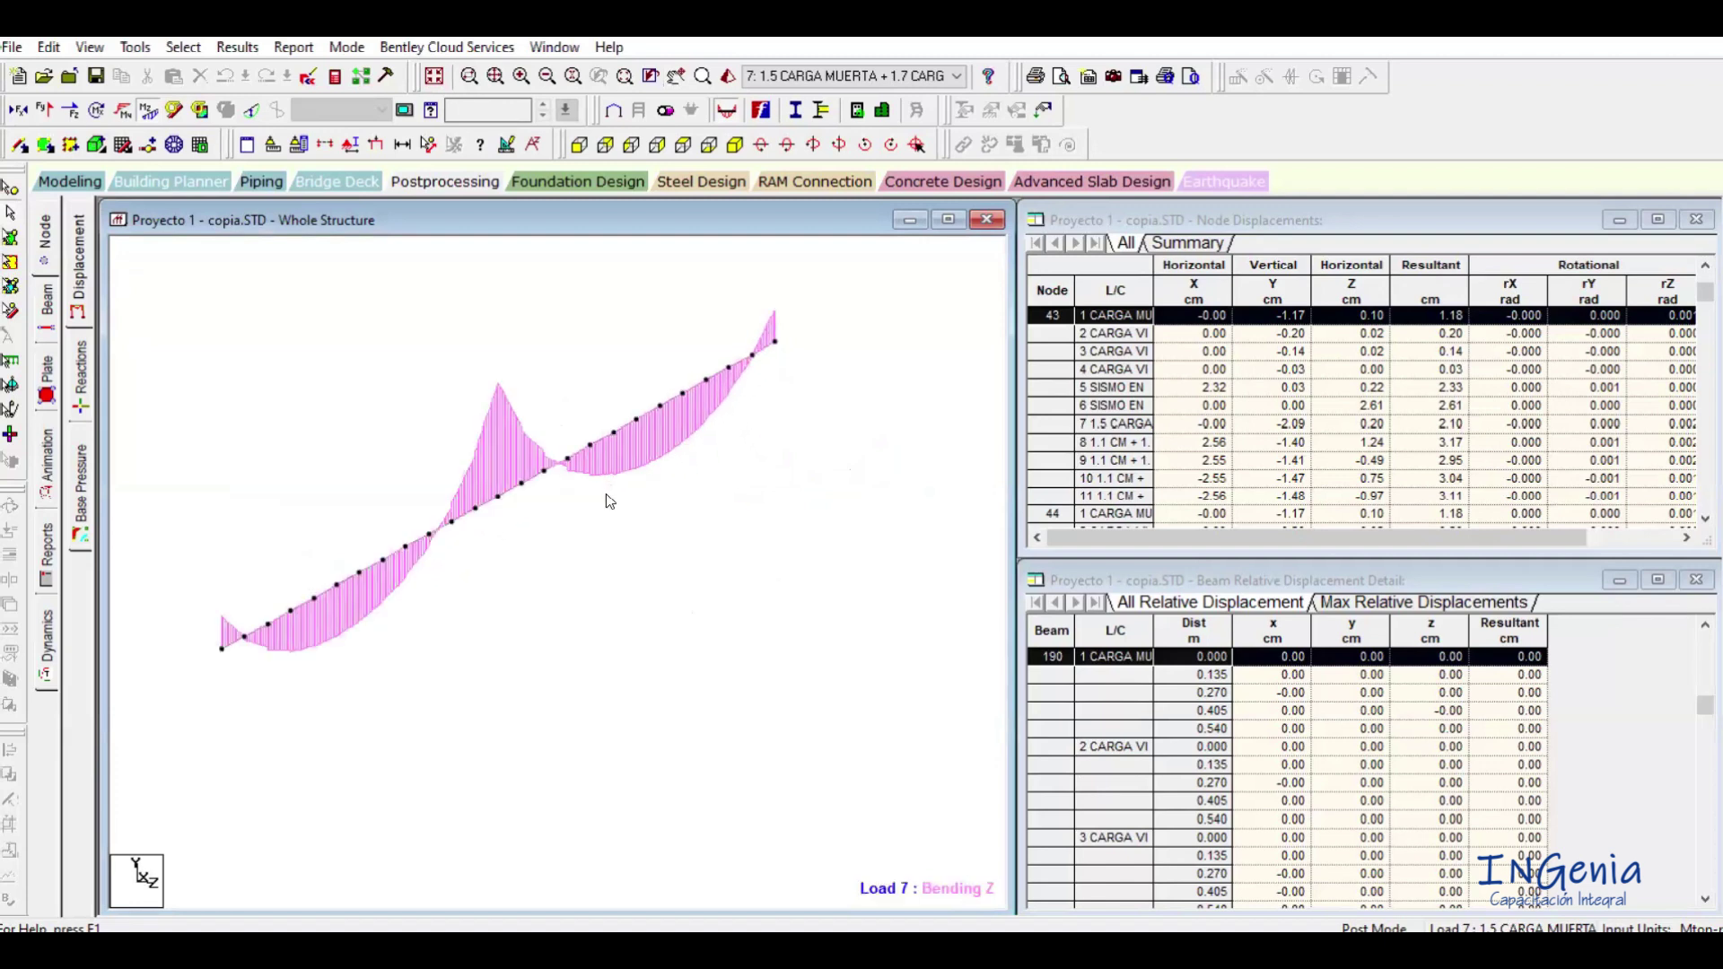
{"action": "middle_click_drag", "start_coordinate": [621, 563], "coordinate": [673, 603]}
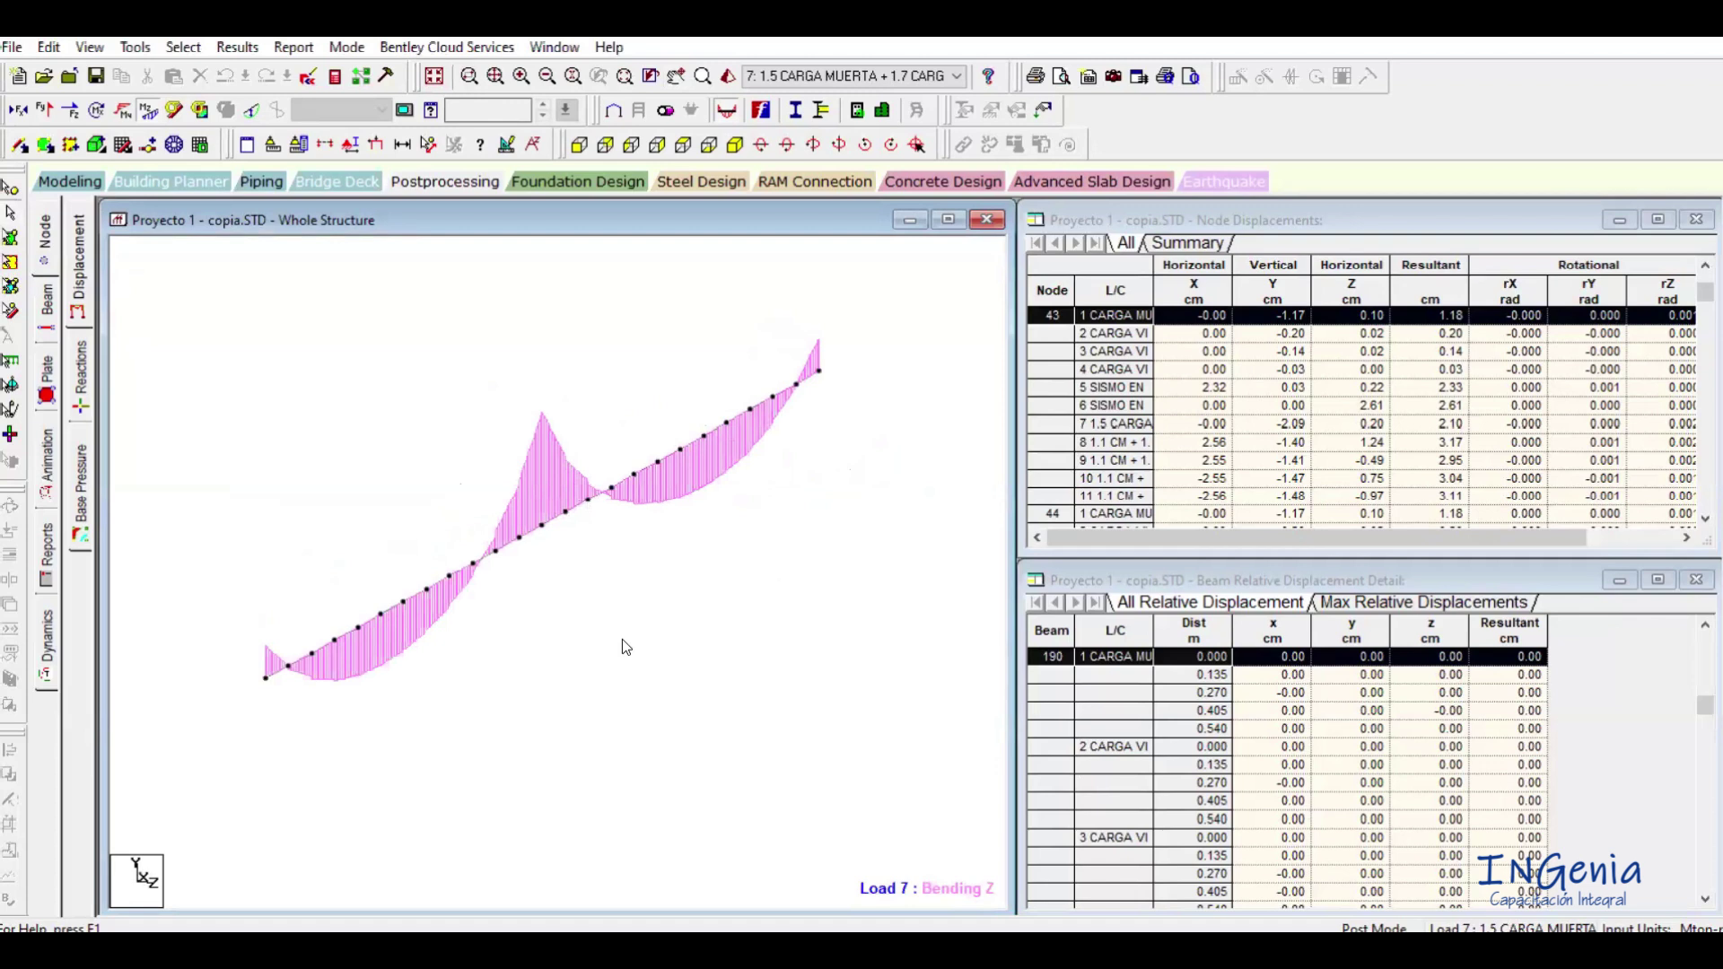
{"action": "scroll", "coordinate": [623, 641], "scroll_direction": "up", "scroll_amount": 1}
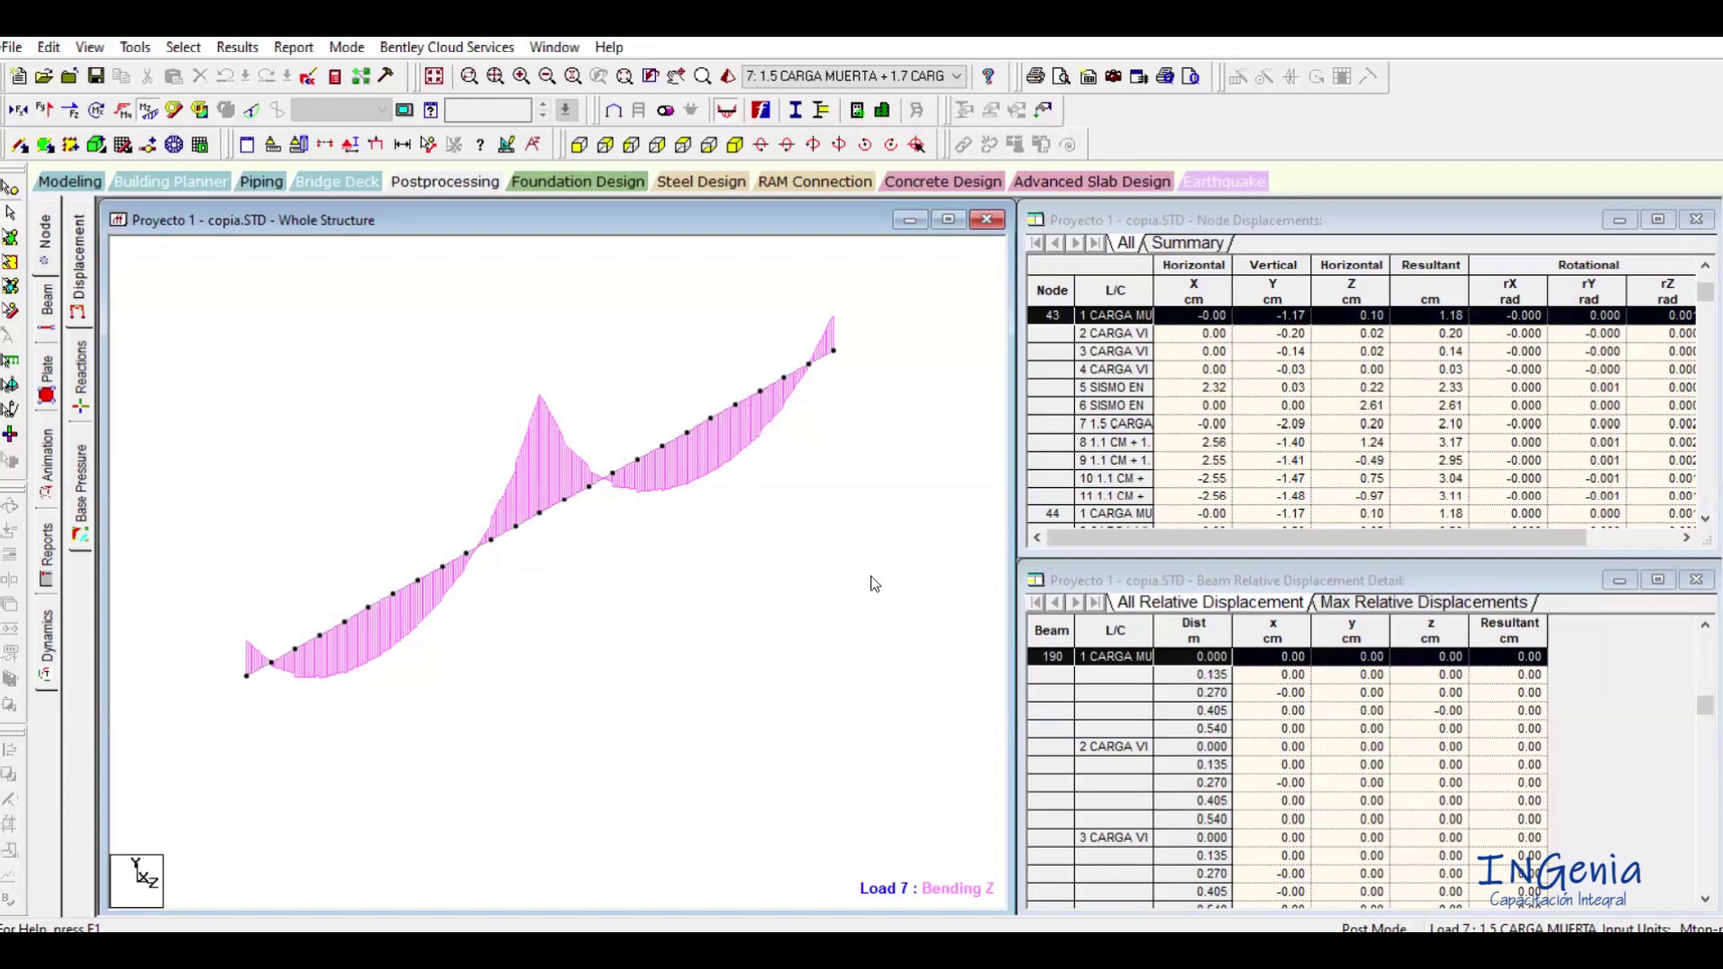
{"action": "scroll", "coordinate": [875, 581], "scroll_direction": "up", "scroll_amount": 1}
{"action": "scroll", "coordinate": [663, 713], "scroll_direction": "down", "scroll_amount": 1}
{"action": "left_click", "coordinate": [1044, 811]}
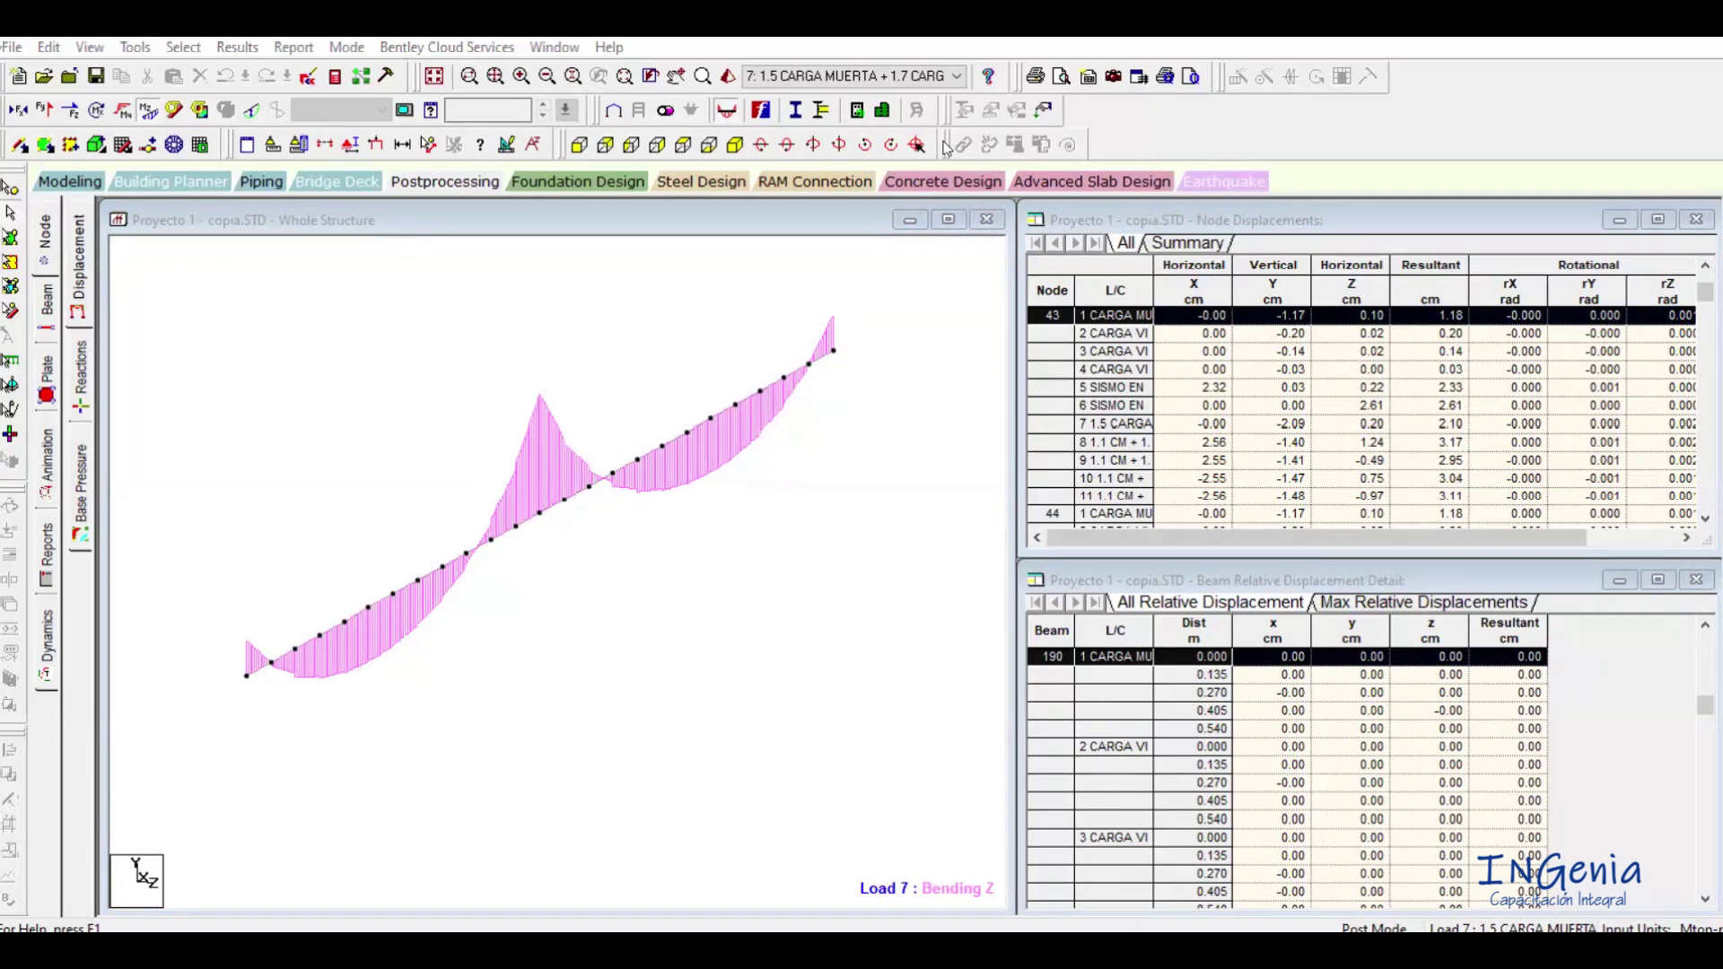
{"action": "left_click", "coordinate": [820, 560]}
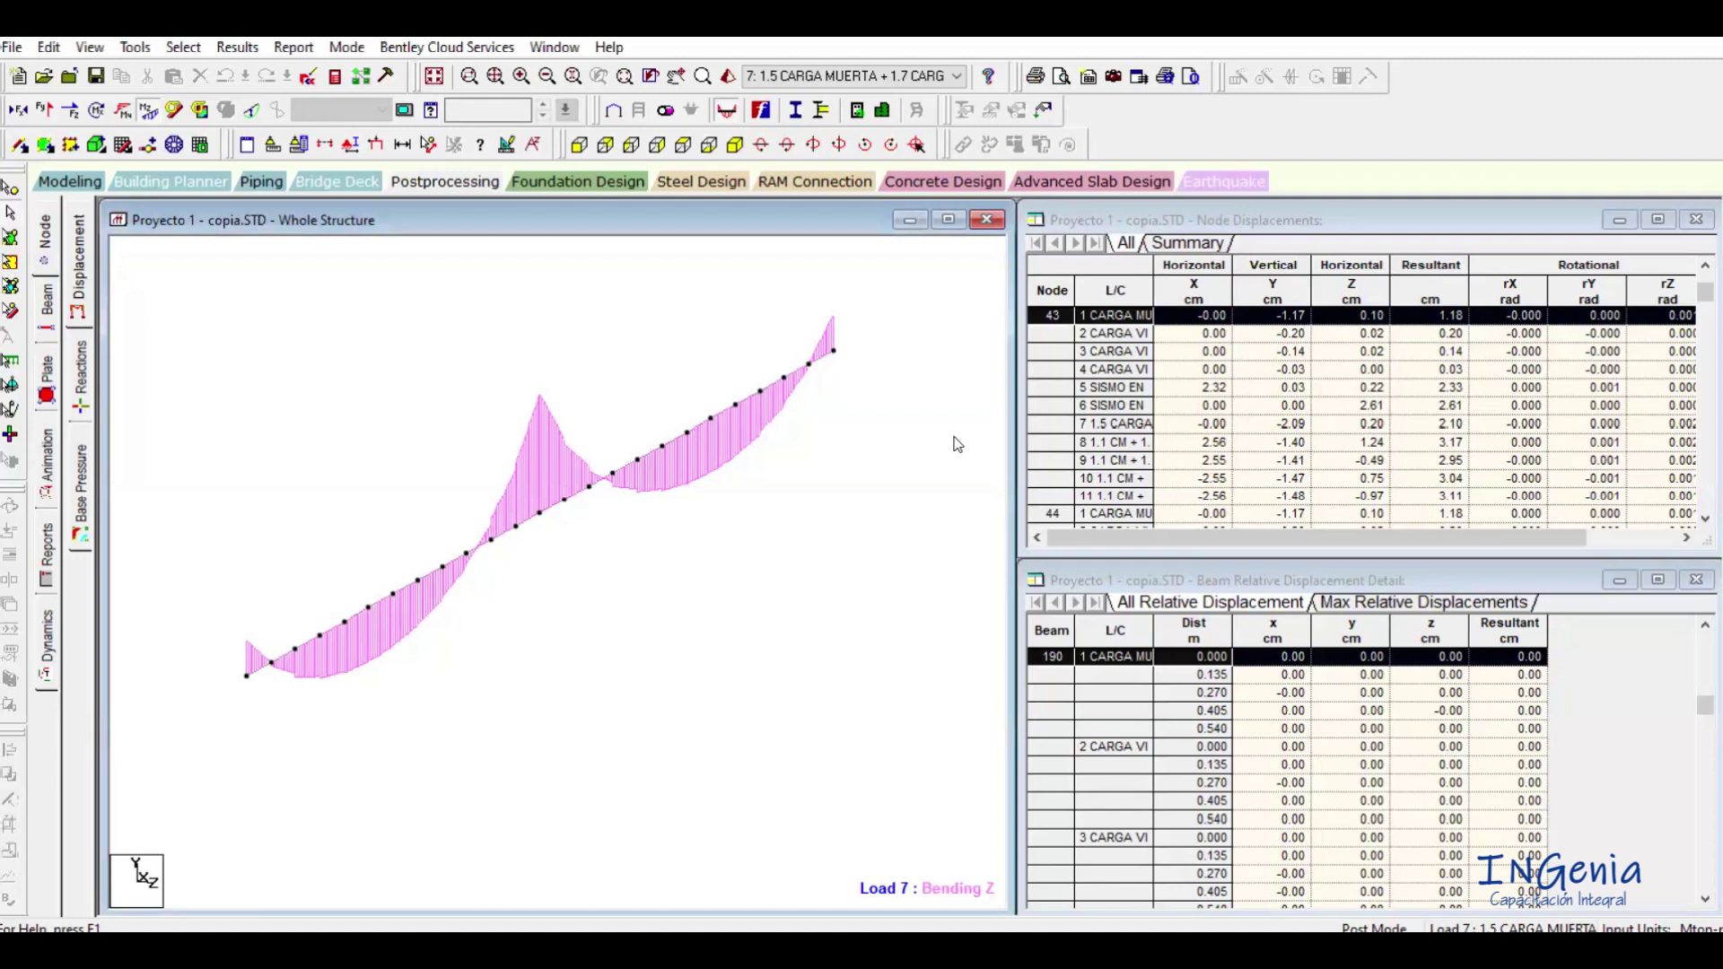
{"action": "scroll", "coordinate": [873, 643], "scroll_direction": "down", "scroll_amount": 1}
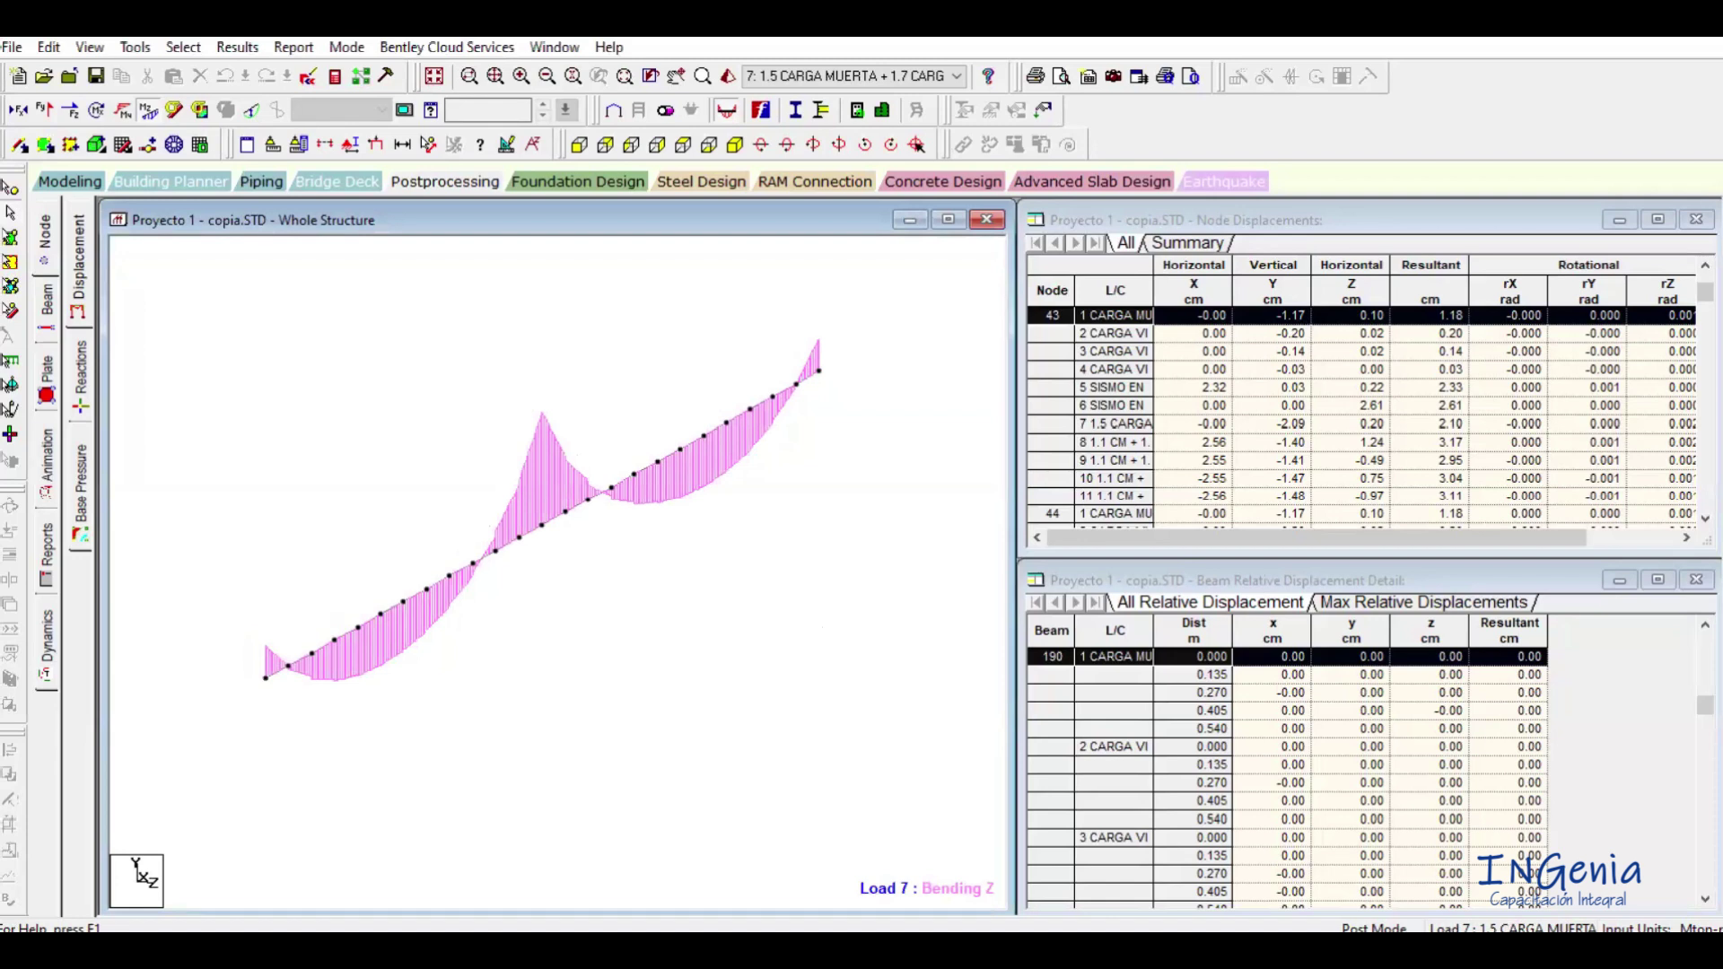
Switch to the CDMX concrete standard in the browser and review section 13.4.1 on deflection limits and section 16.7.9 on embedded pipes.
{"action": "key", "text": "alt+Tab"}
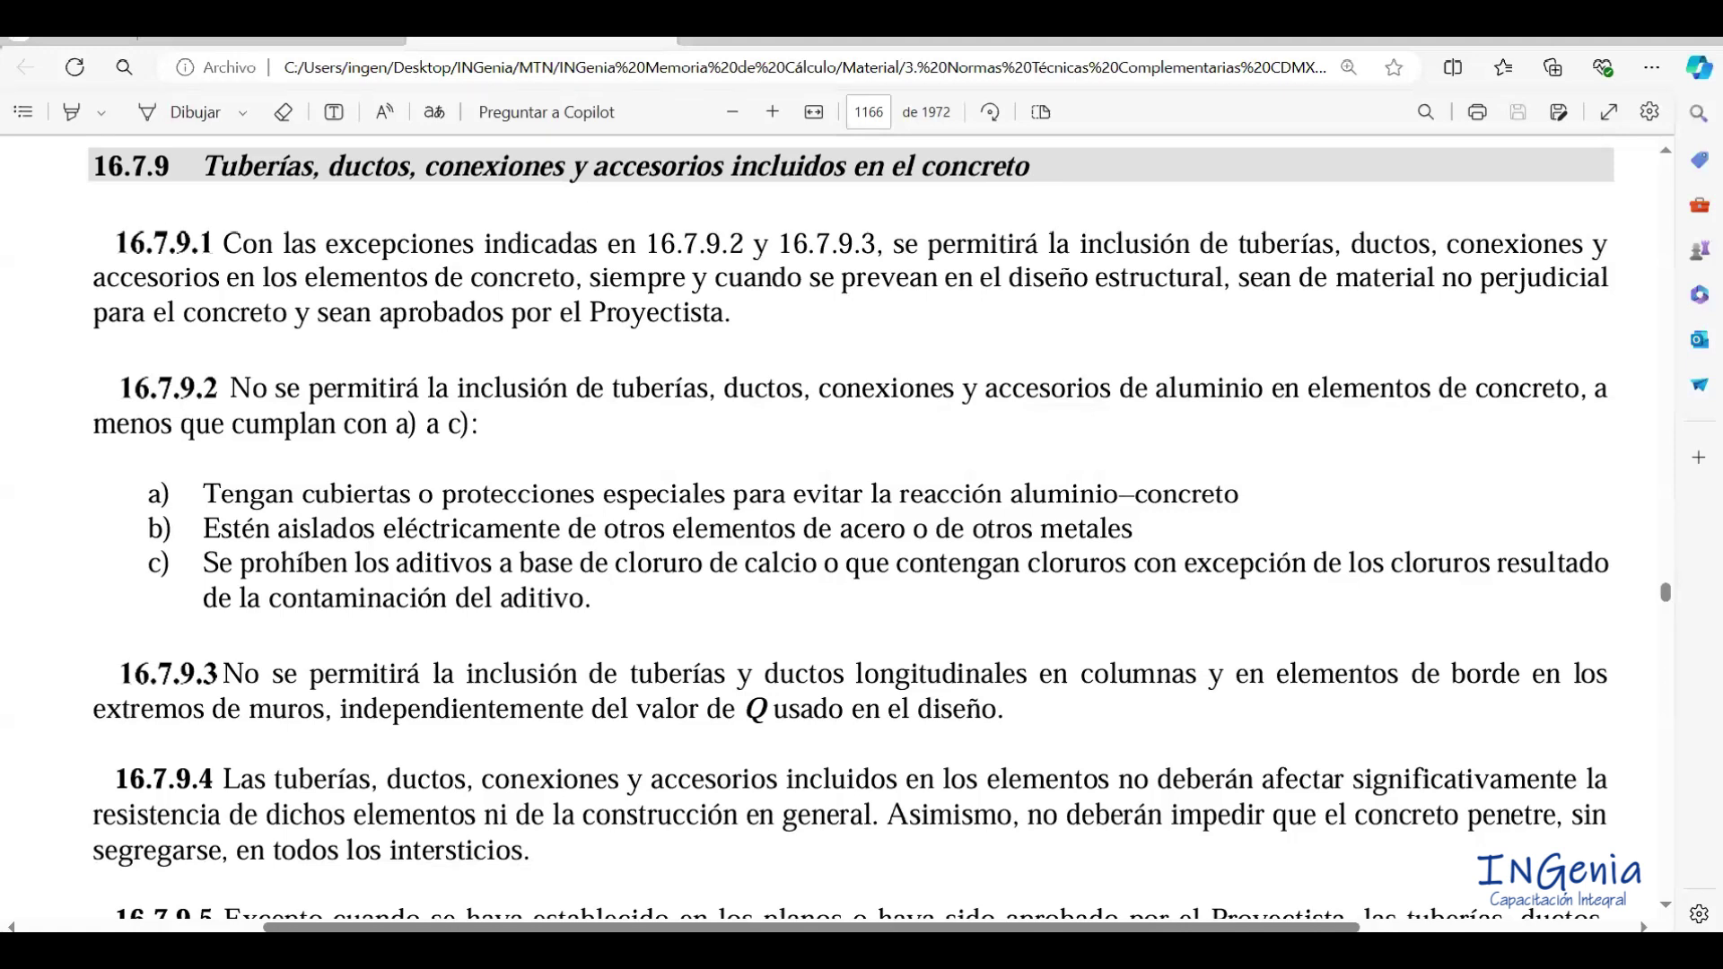
{"action": "mouse_move", "coordinate": [960, 951]}
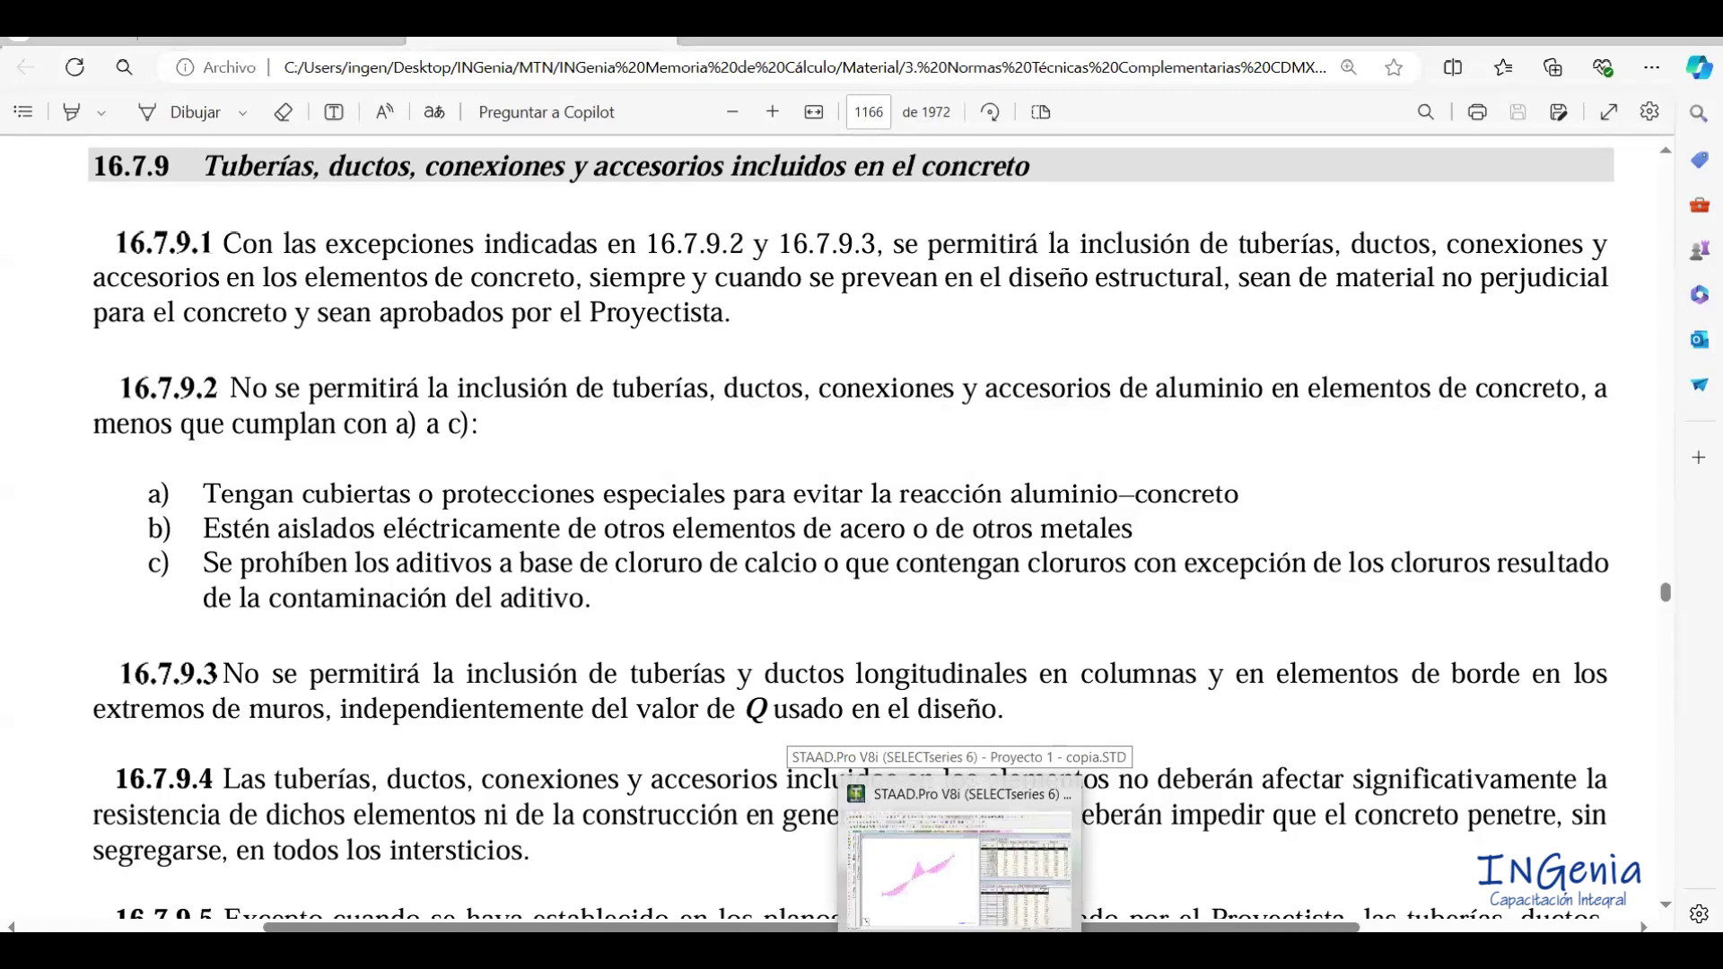
{"action": "left_click", "coordinate": [959, 866]}
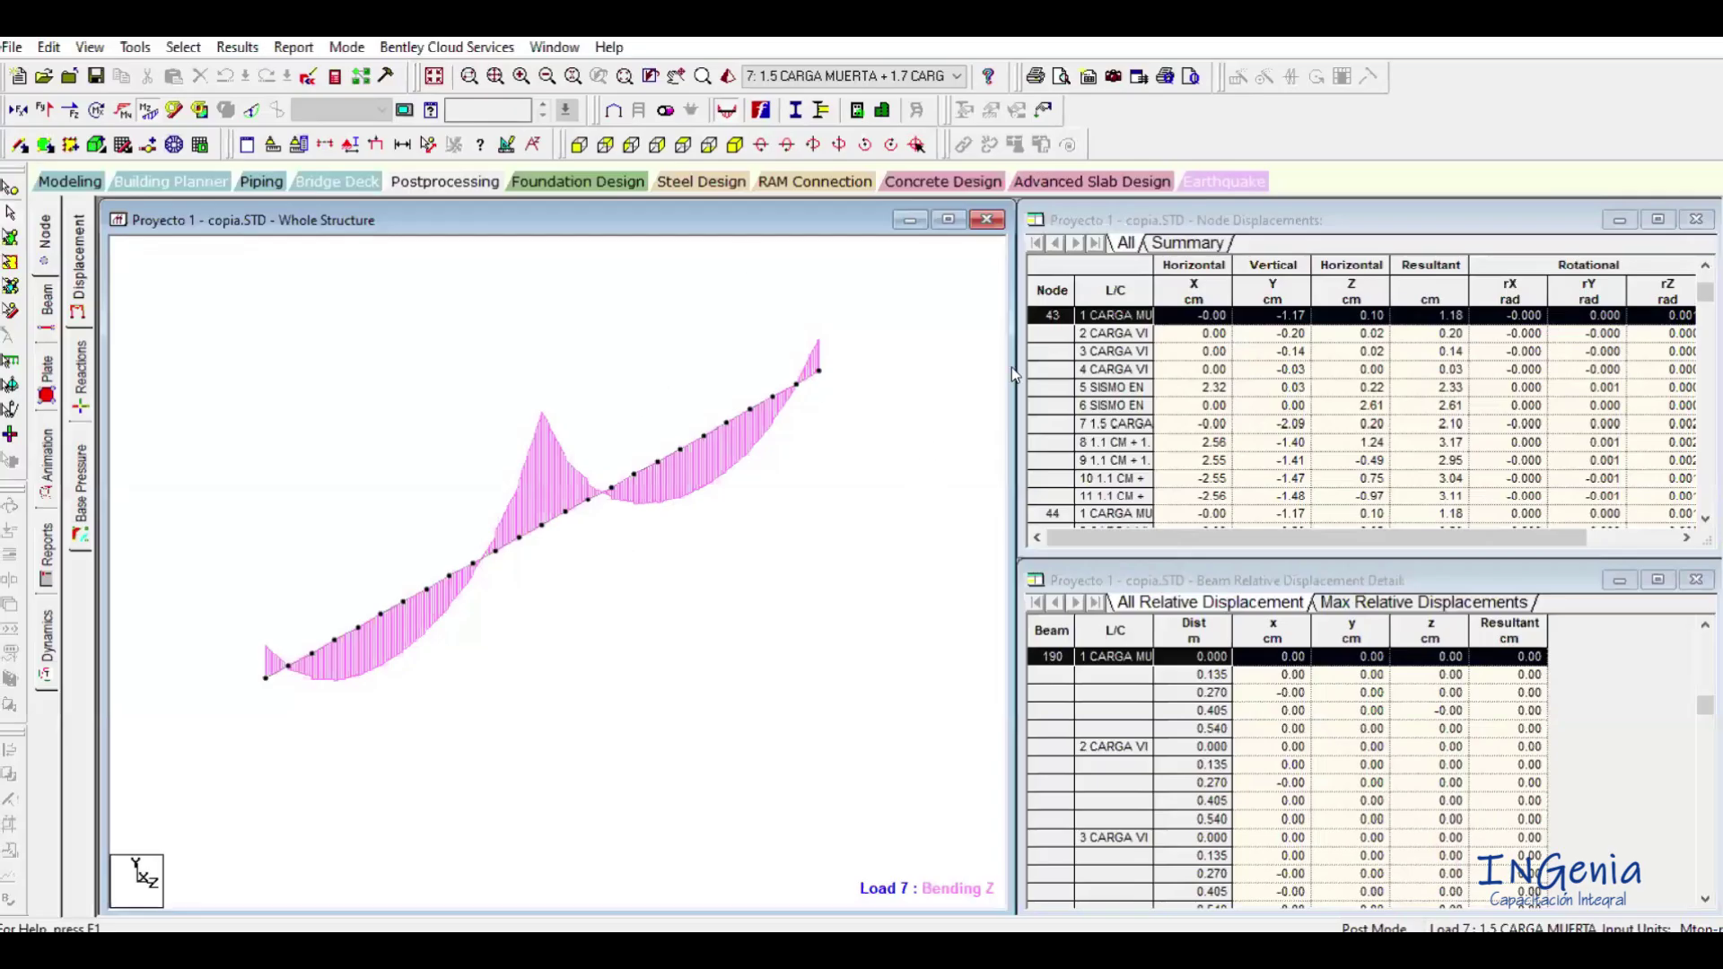
{"action": "left_click", "coordinate": [628, 949]}
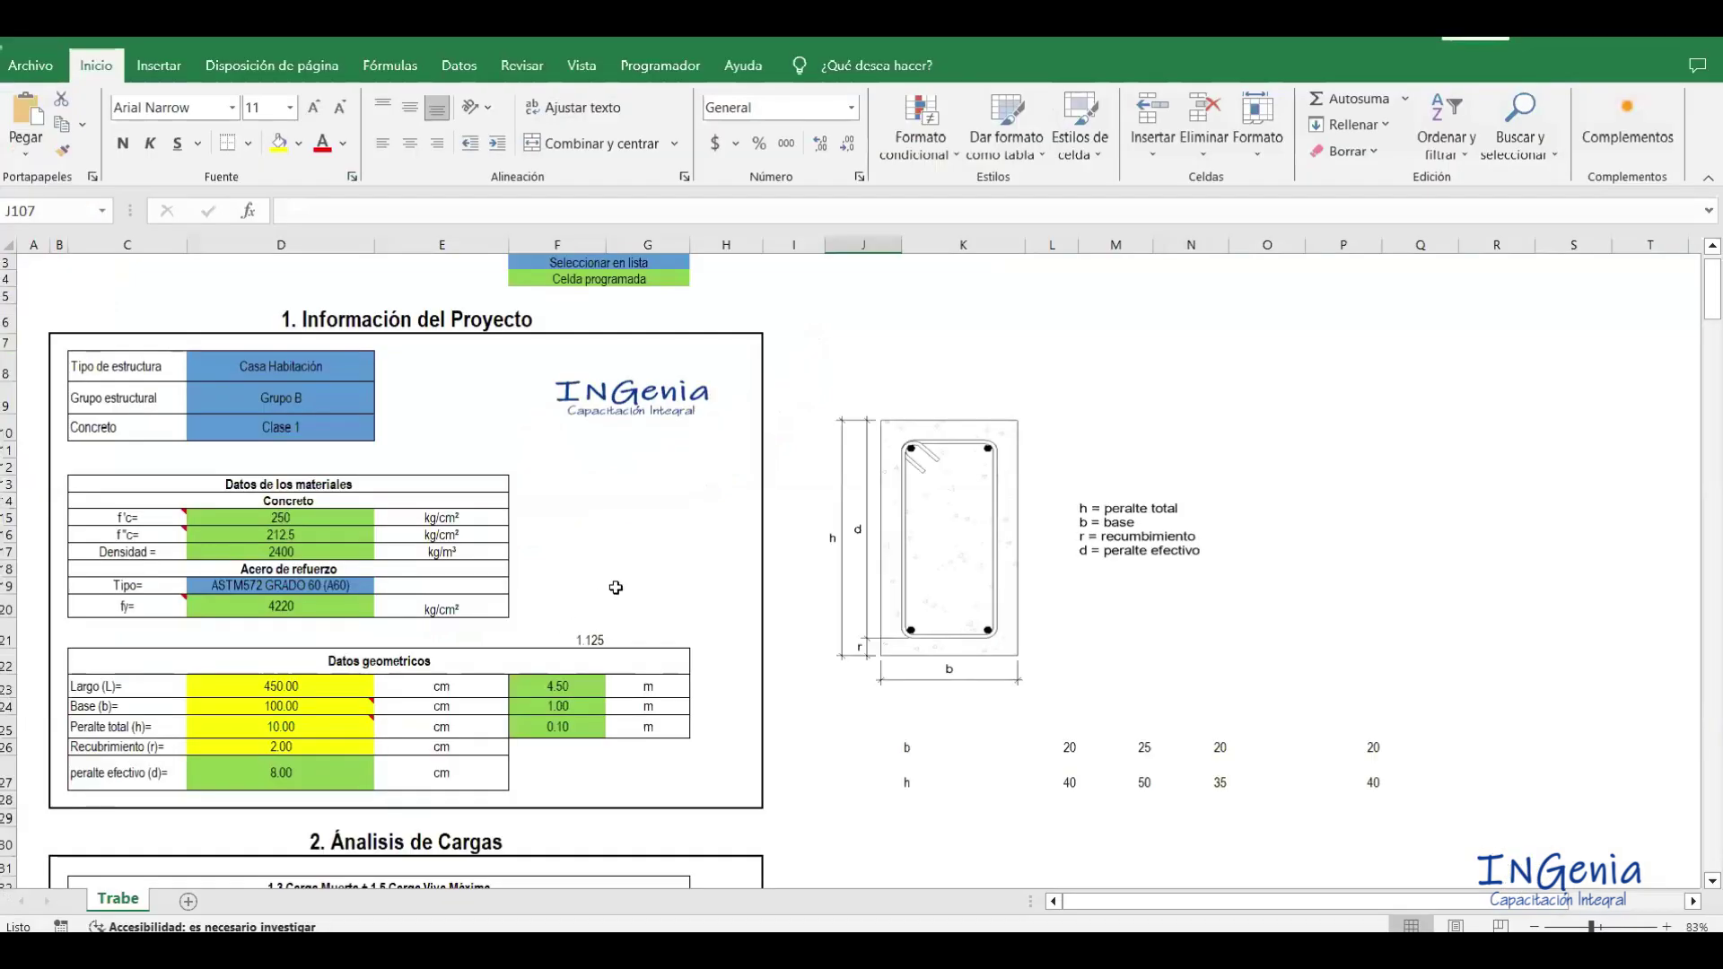
{"action": "left_click", "coordinate": [592, 950]}
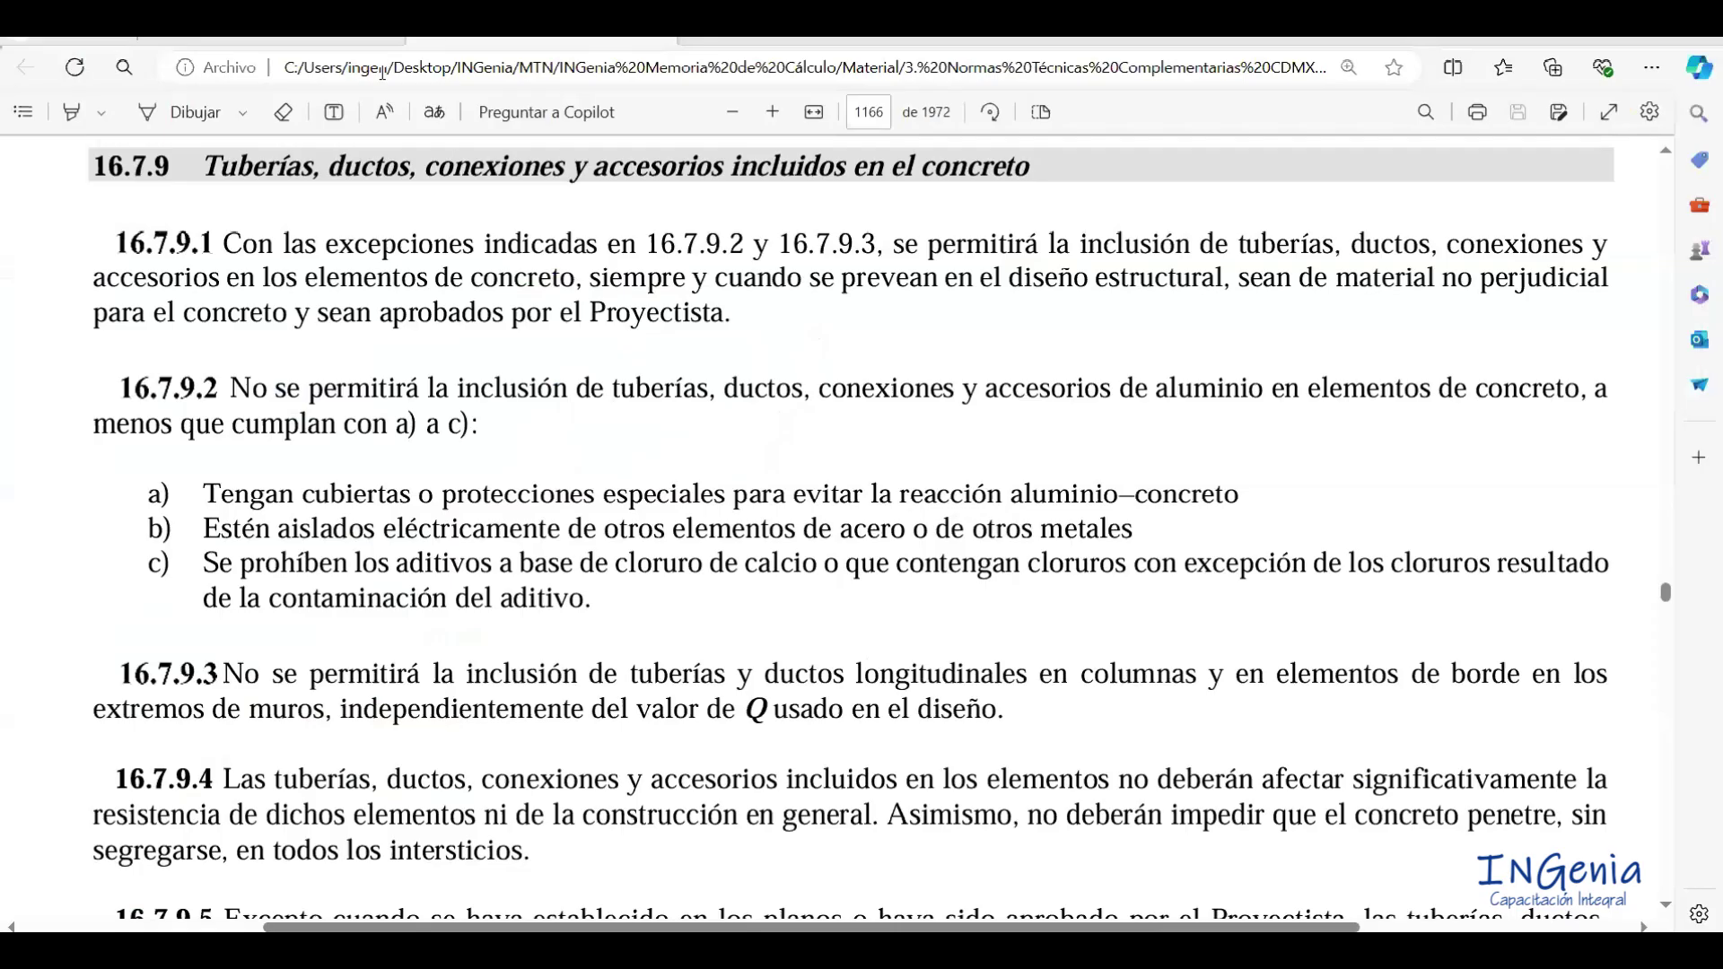
{"action": "left_click", "coordinate": [290, 44]}
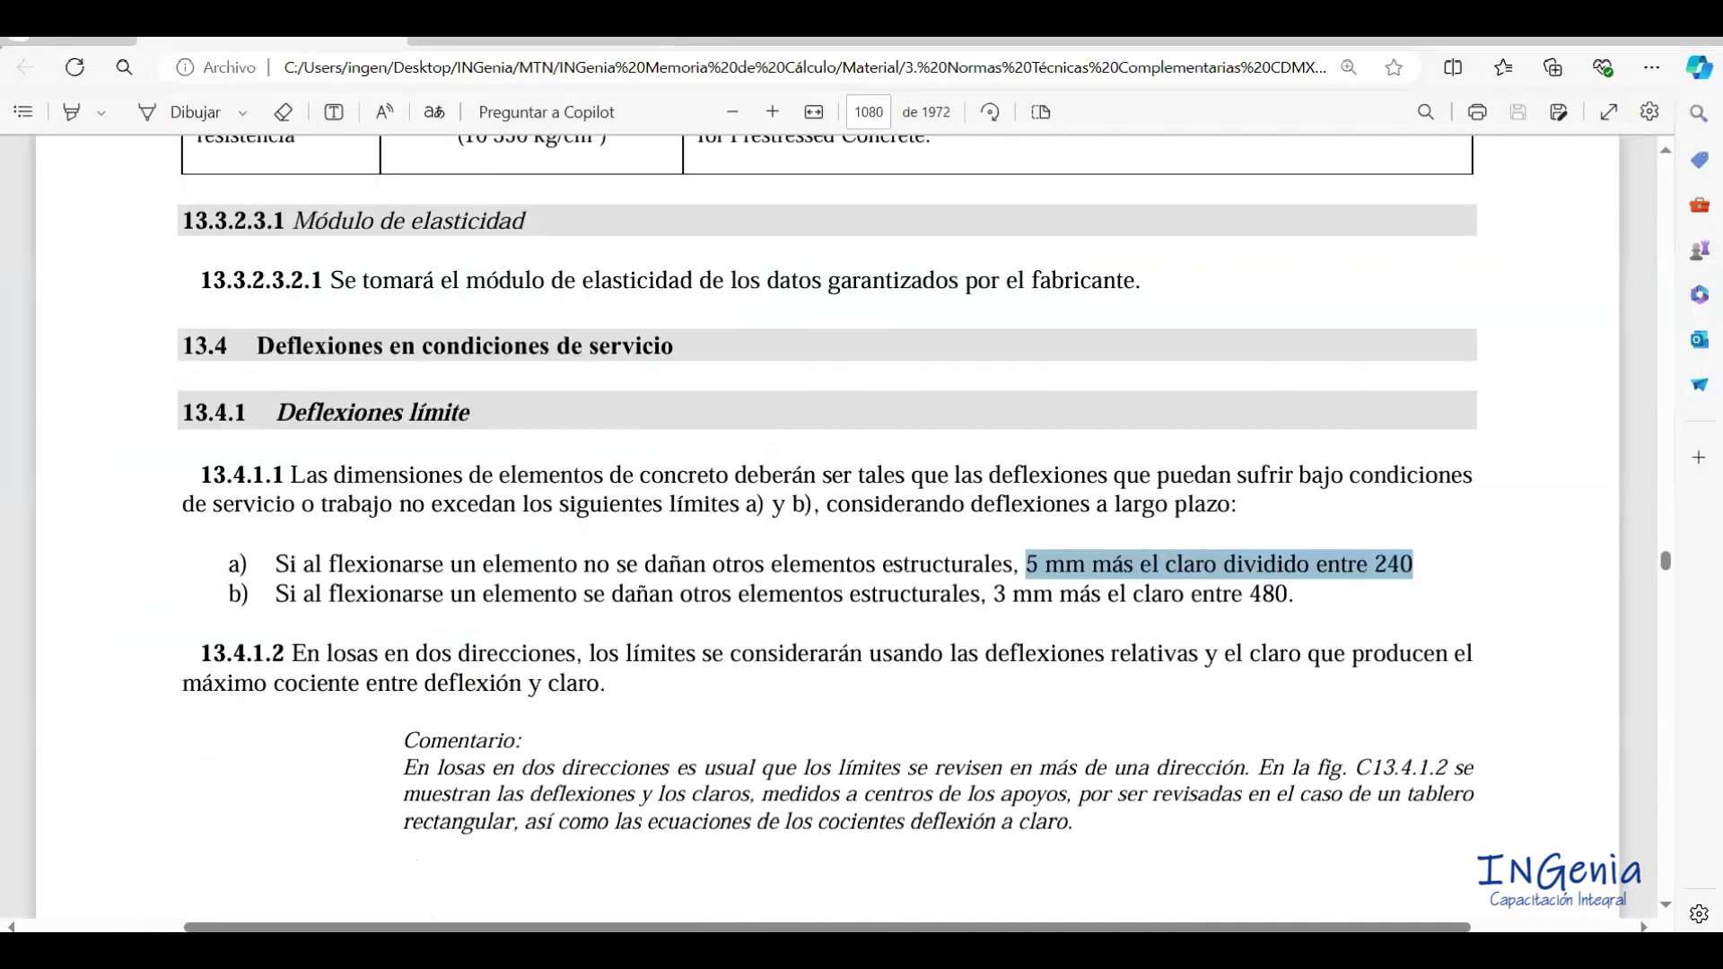
{"action": "left_click", "coordinate": [603, 43]}
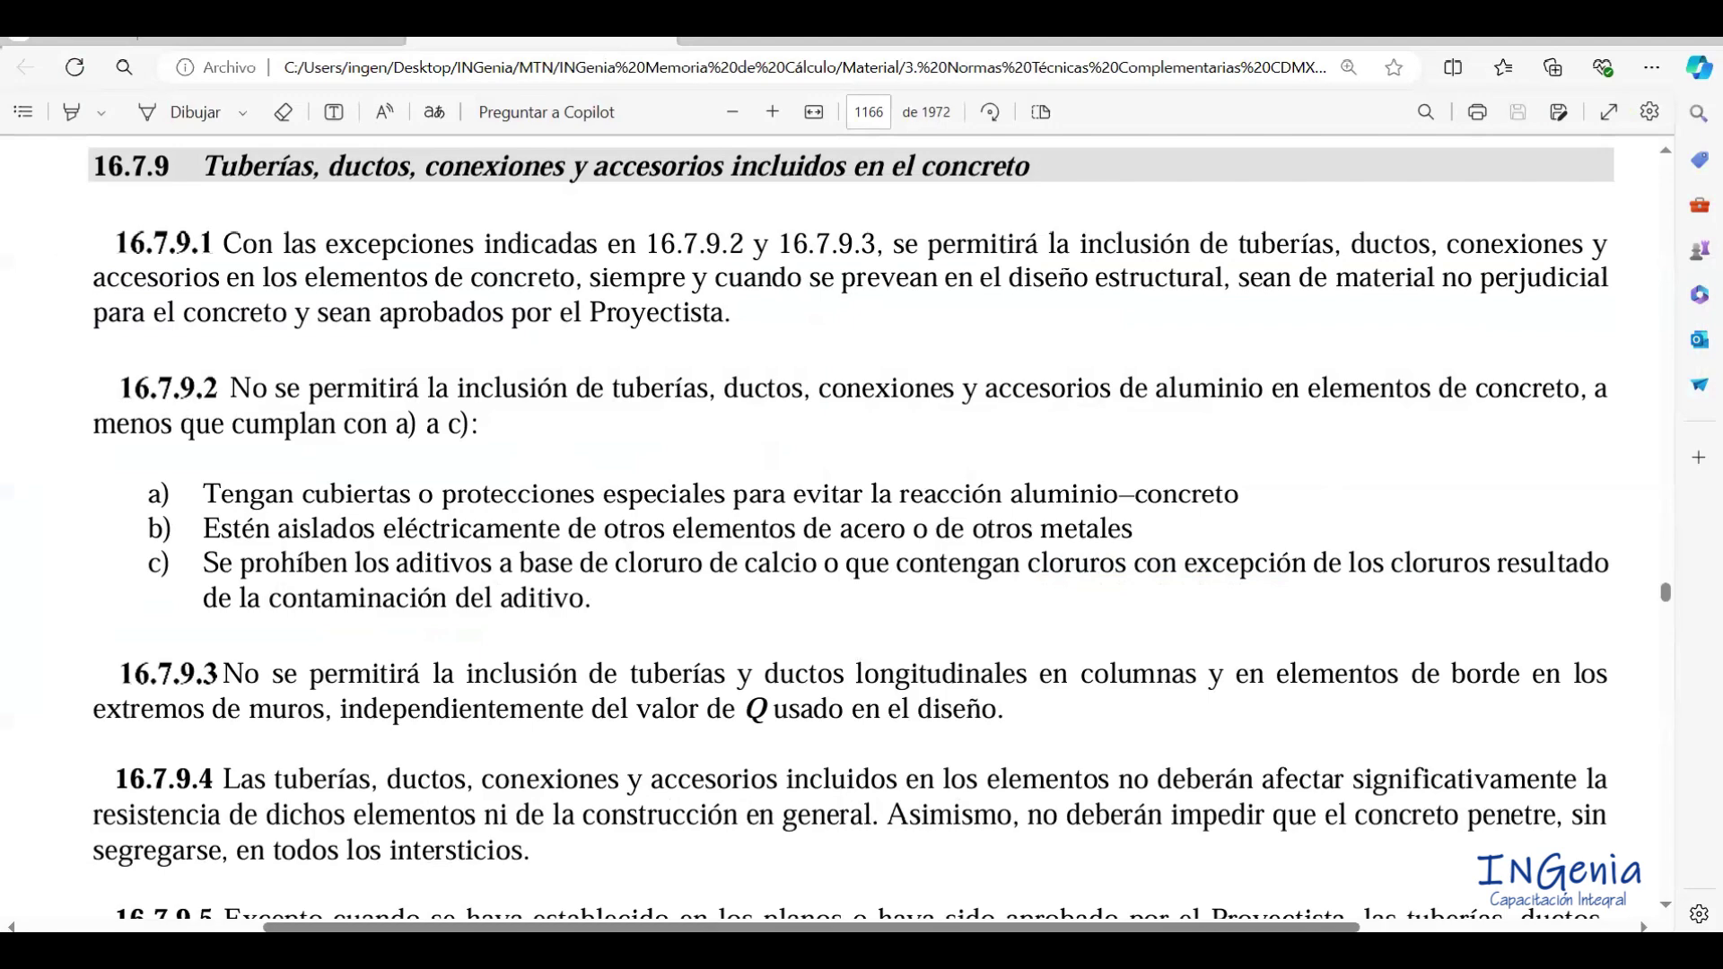
Look over the Trabe beam design sheet in Excel and return to the beam's Bending Z diagram in STAAD.Pro.
{"action": "key", "text": "alt+Tab"}
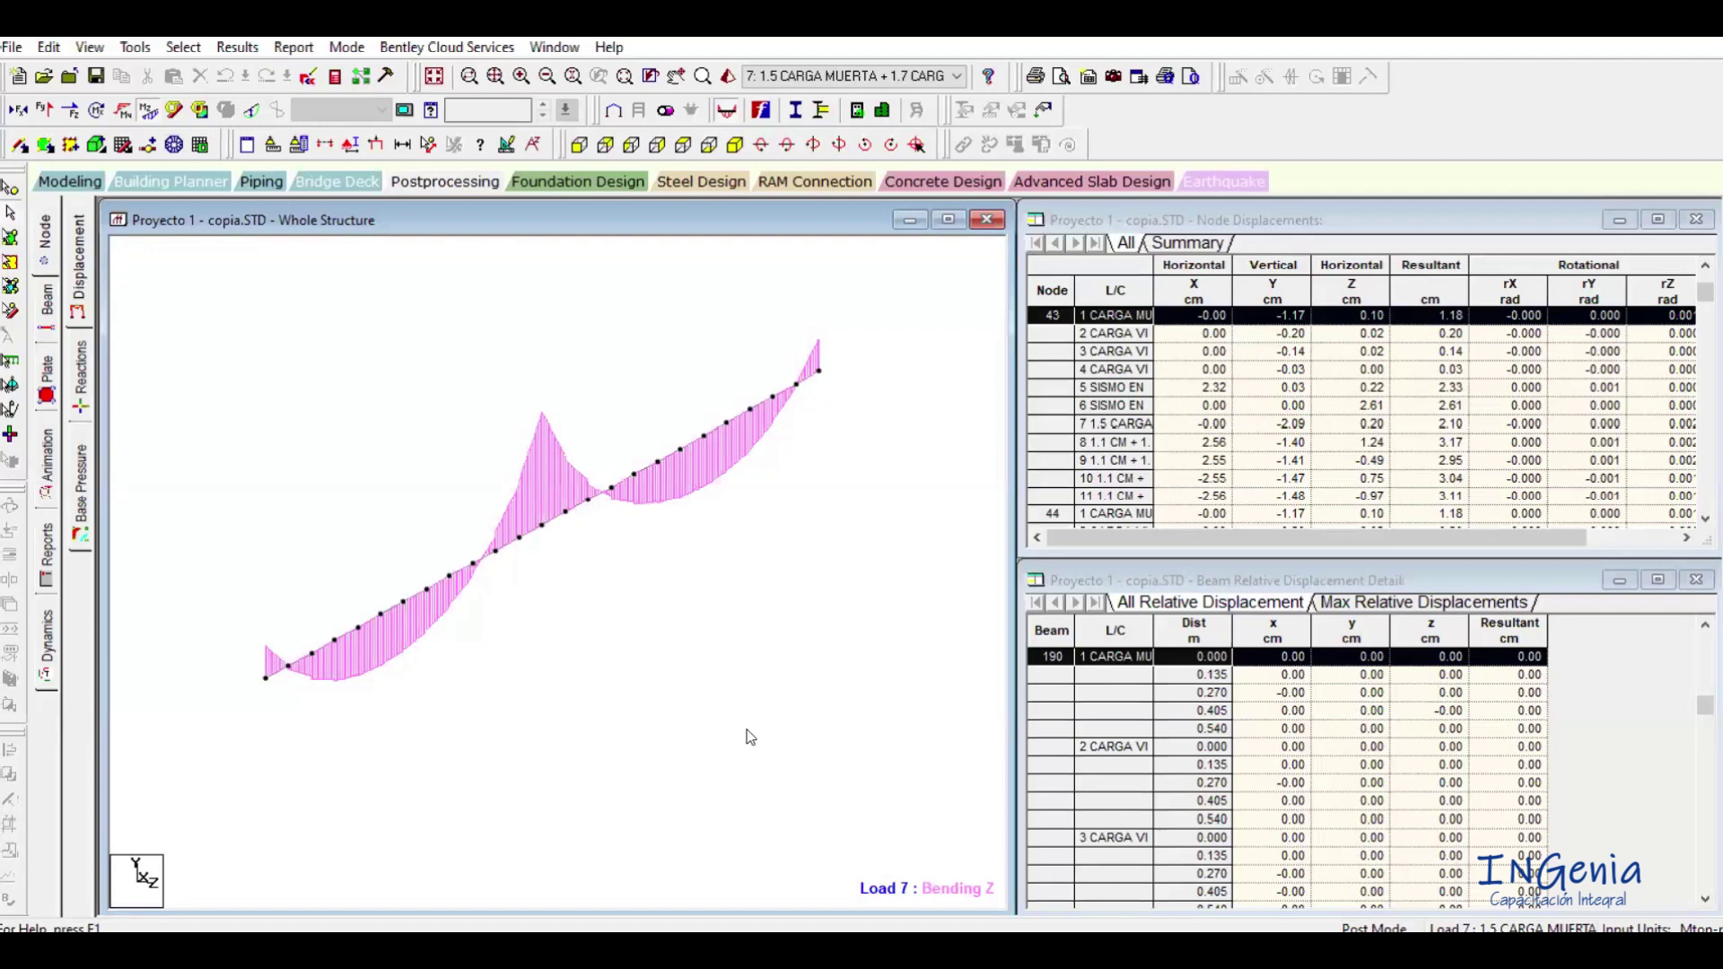
{"action": "left_click", "coordinate": [660, 951]}
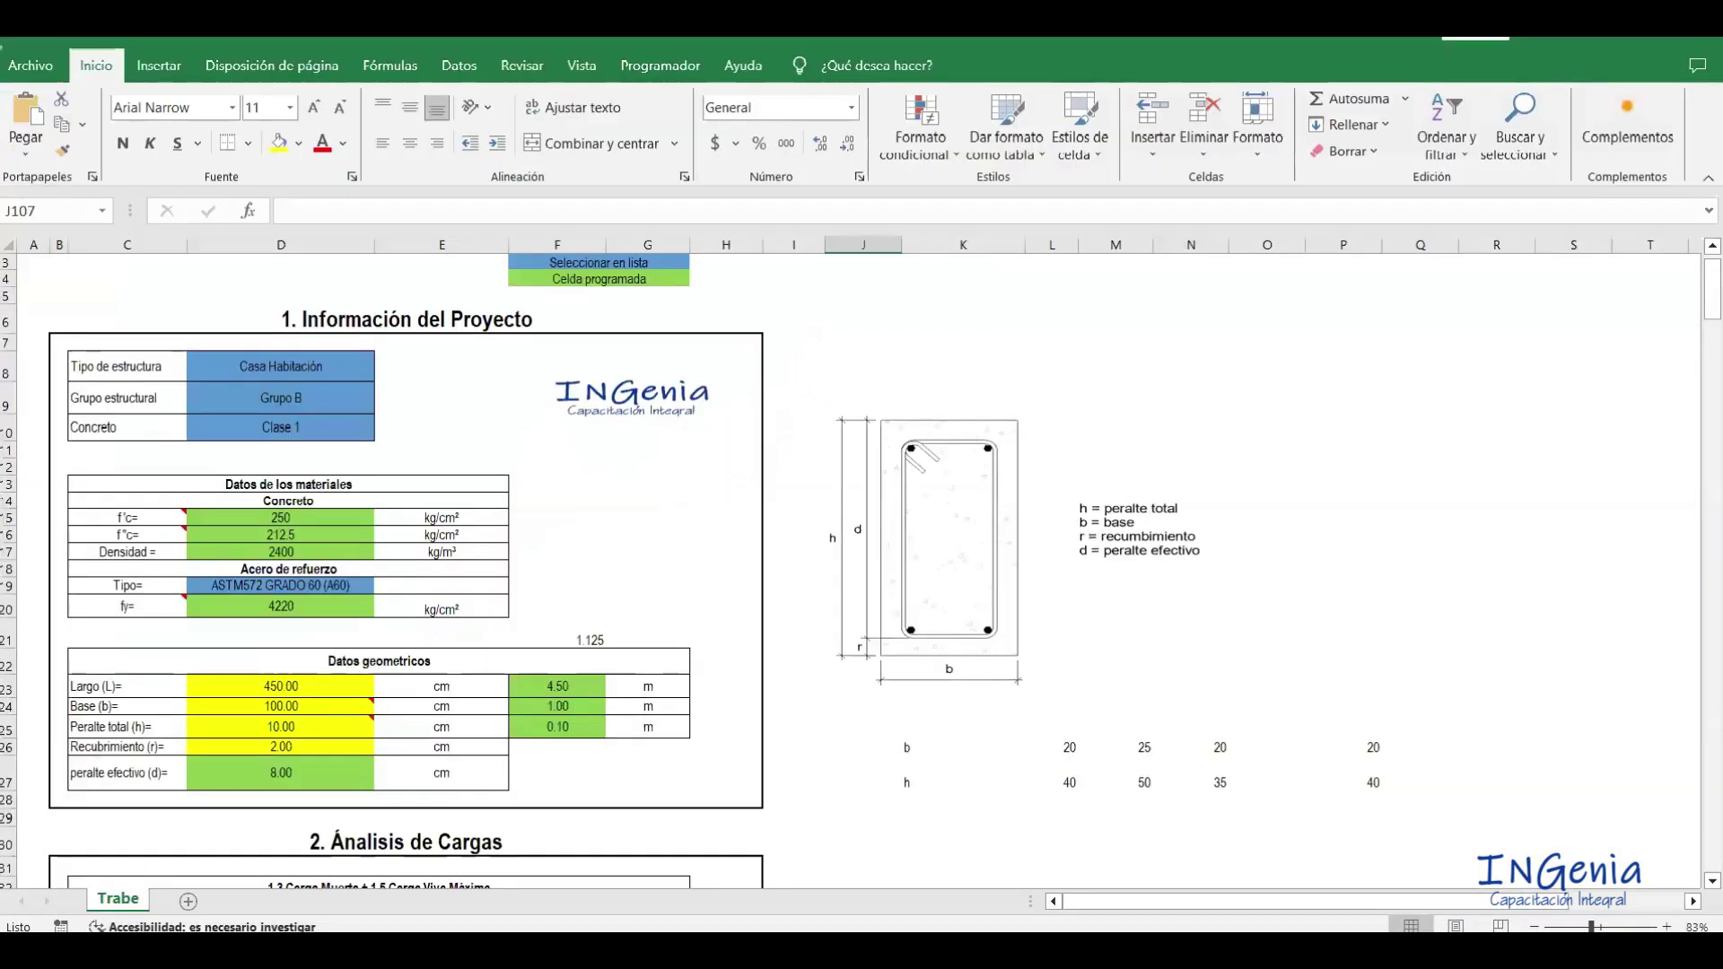
{"action": "left_click", "coordinate": [682, 862]}
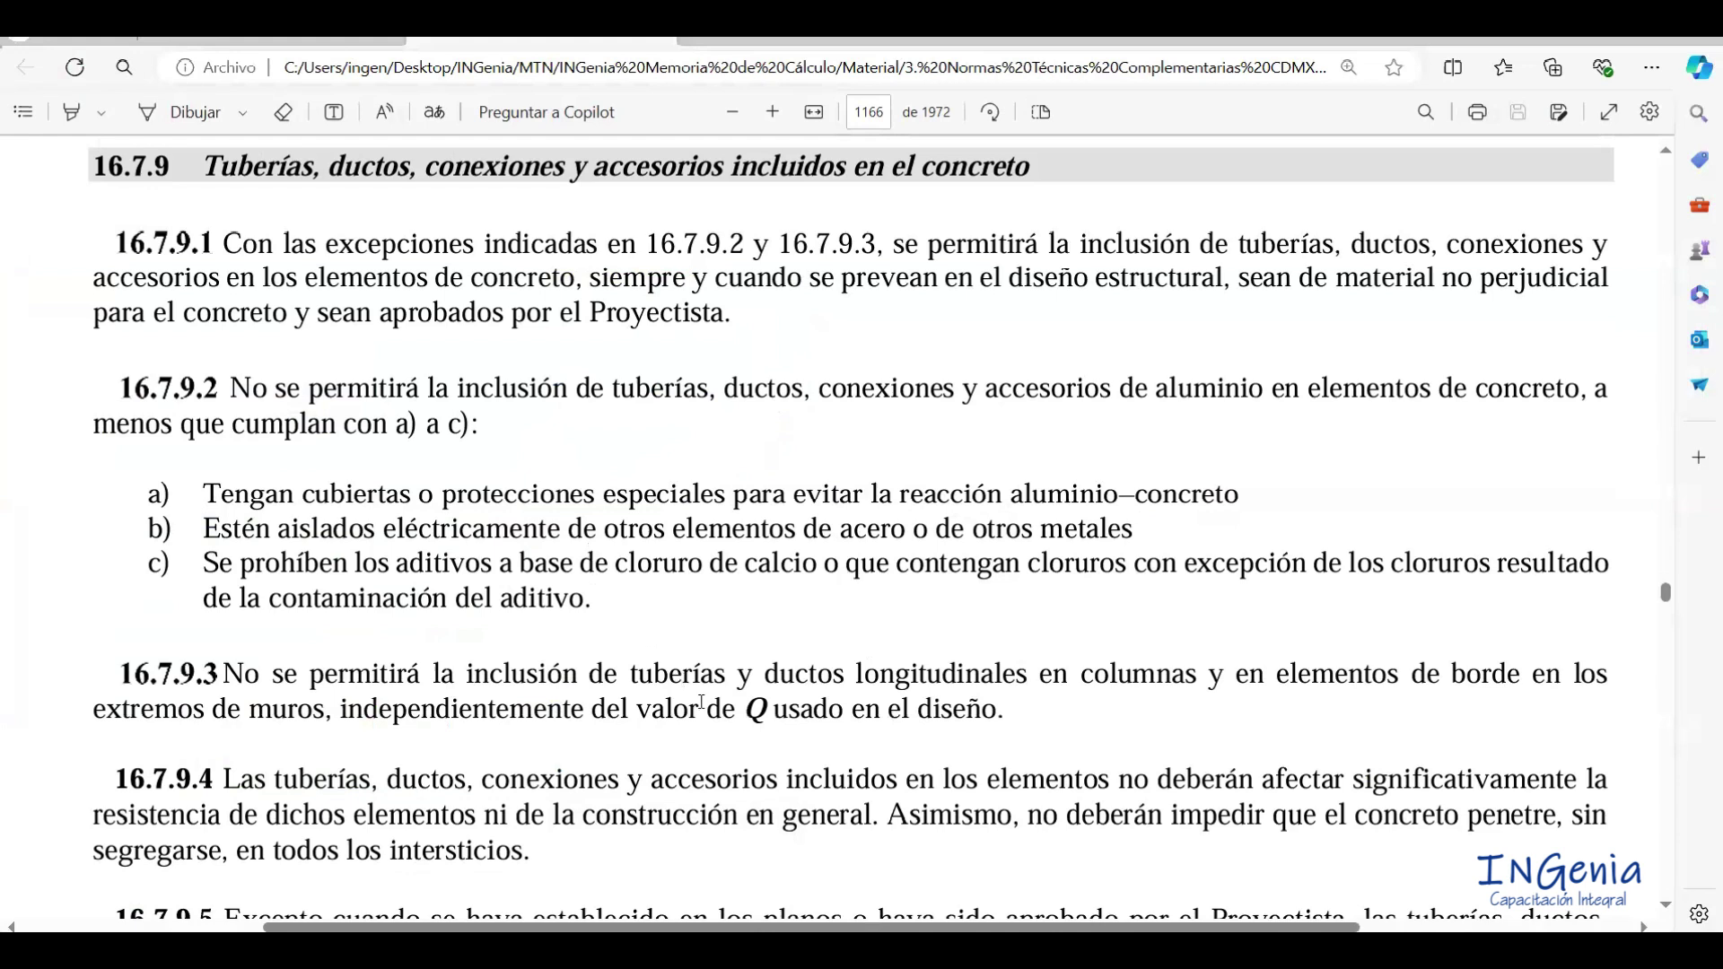
{"action": "key", "text": "alt+Tab"}
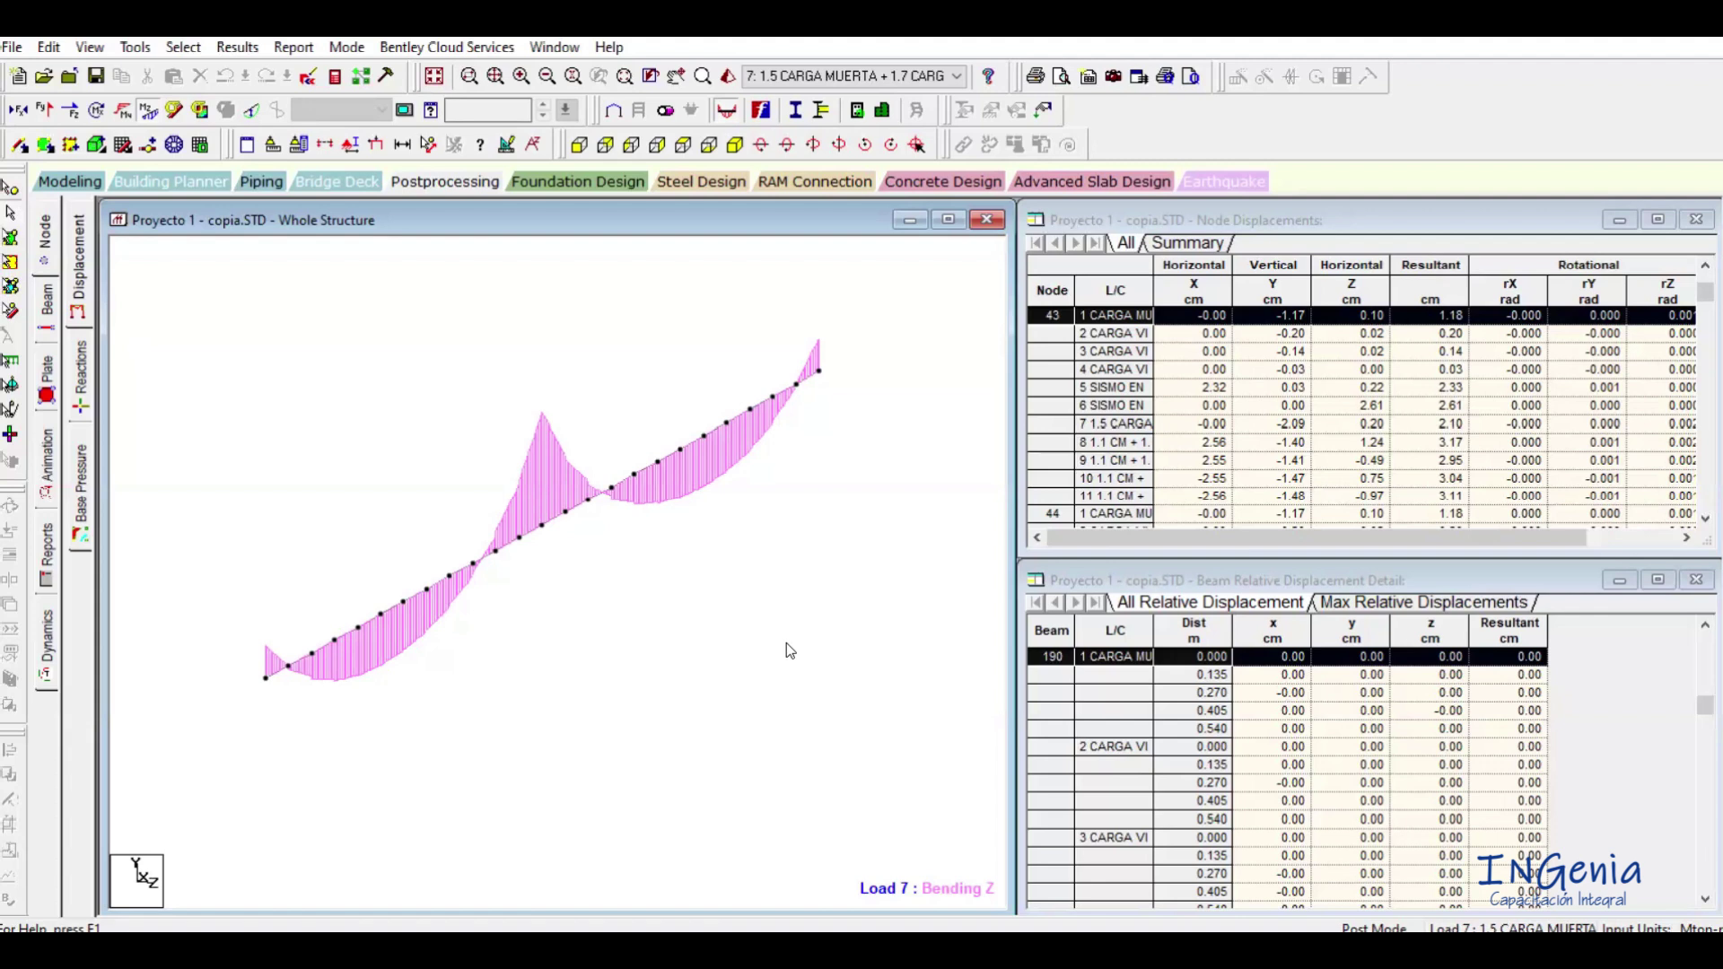
{"action": "scroll", "coordinate": [786, 645], "scroll_direction": "up", "scroll_amount": 1}
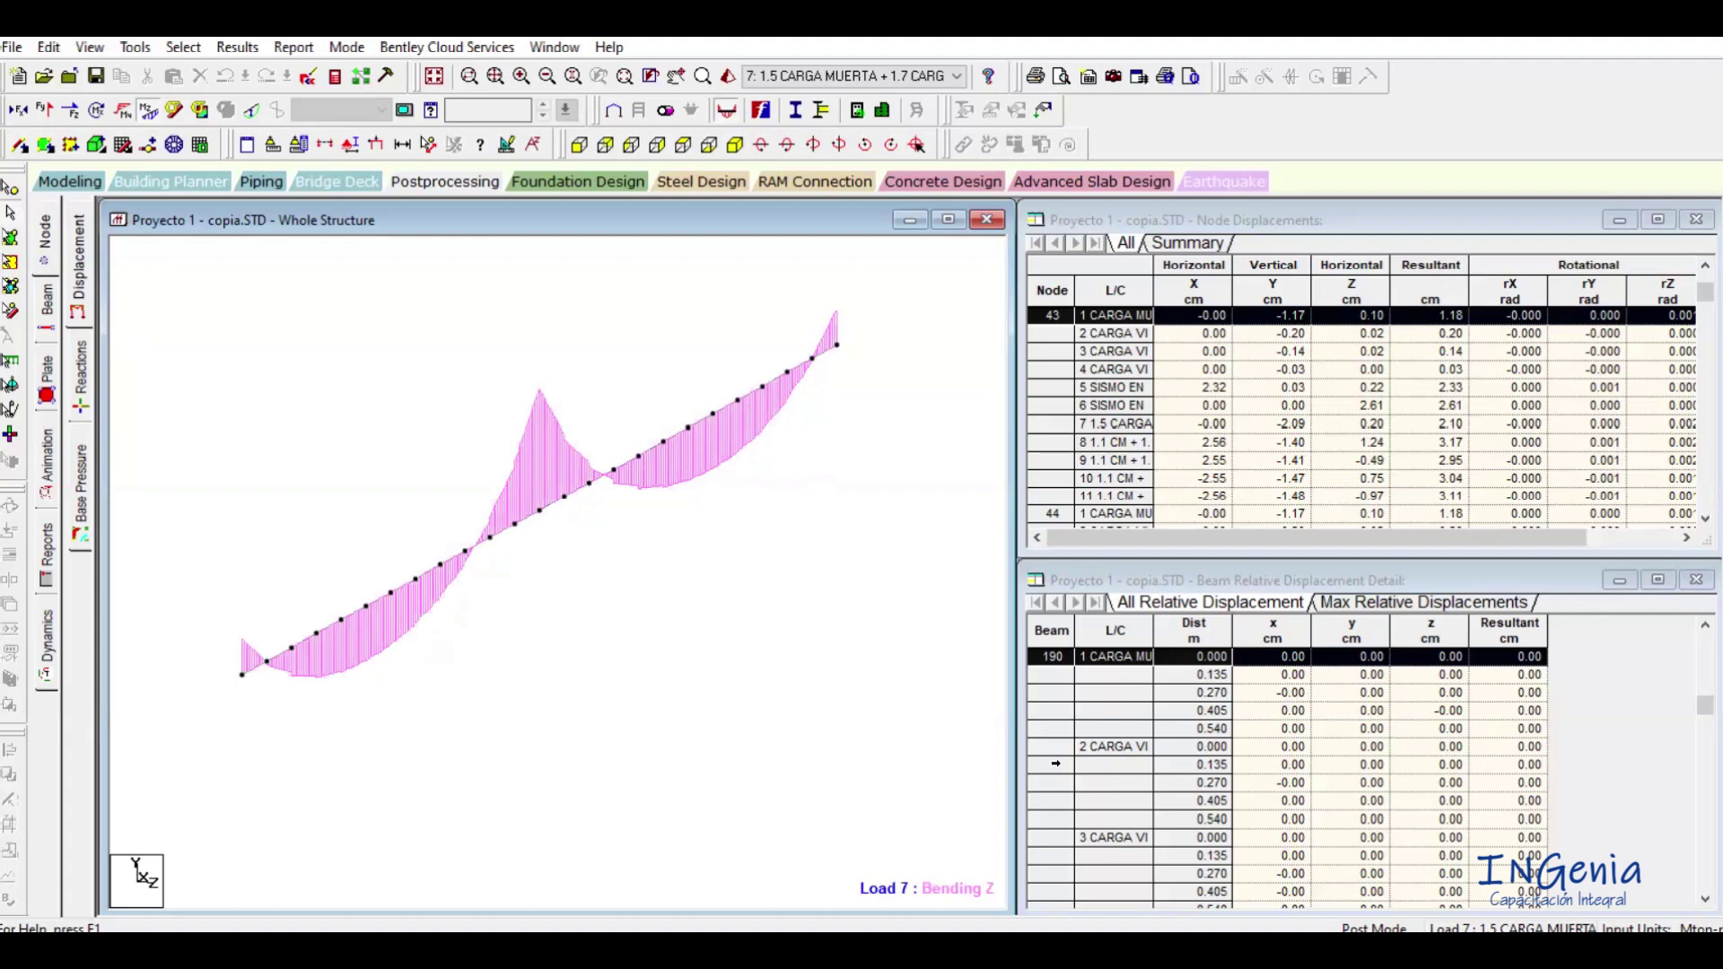
{"action": "left_click", "coordinate": [1032, 581]}
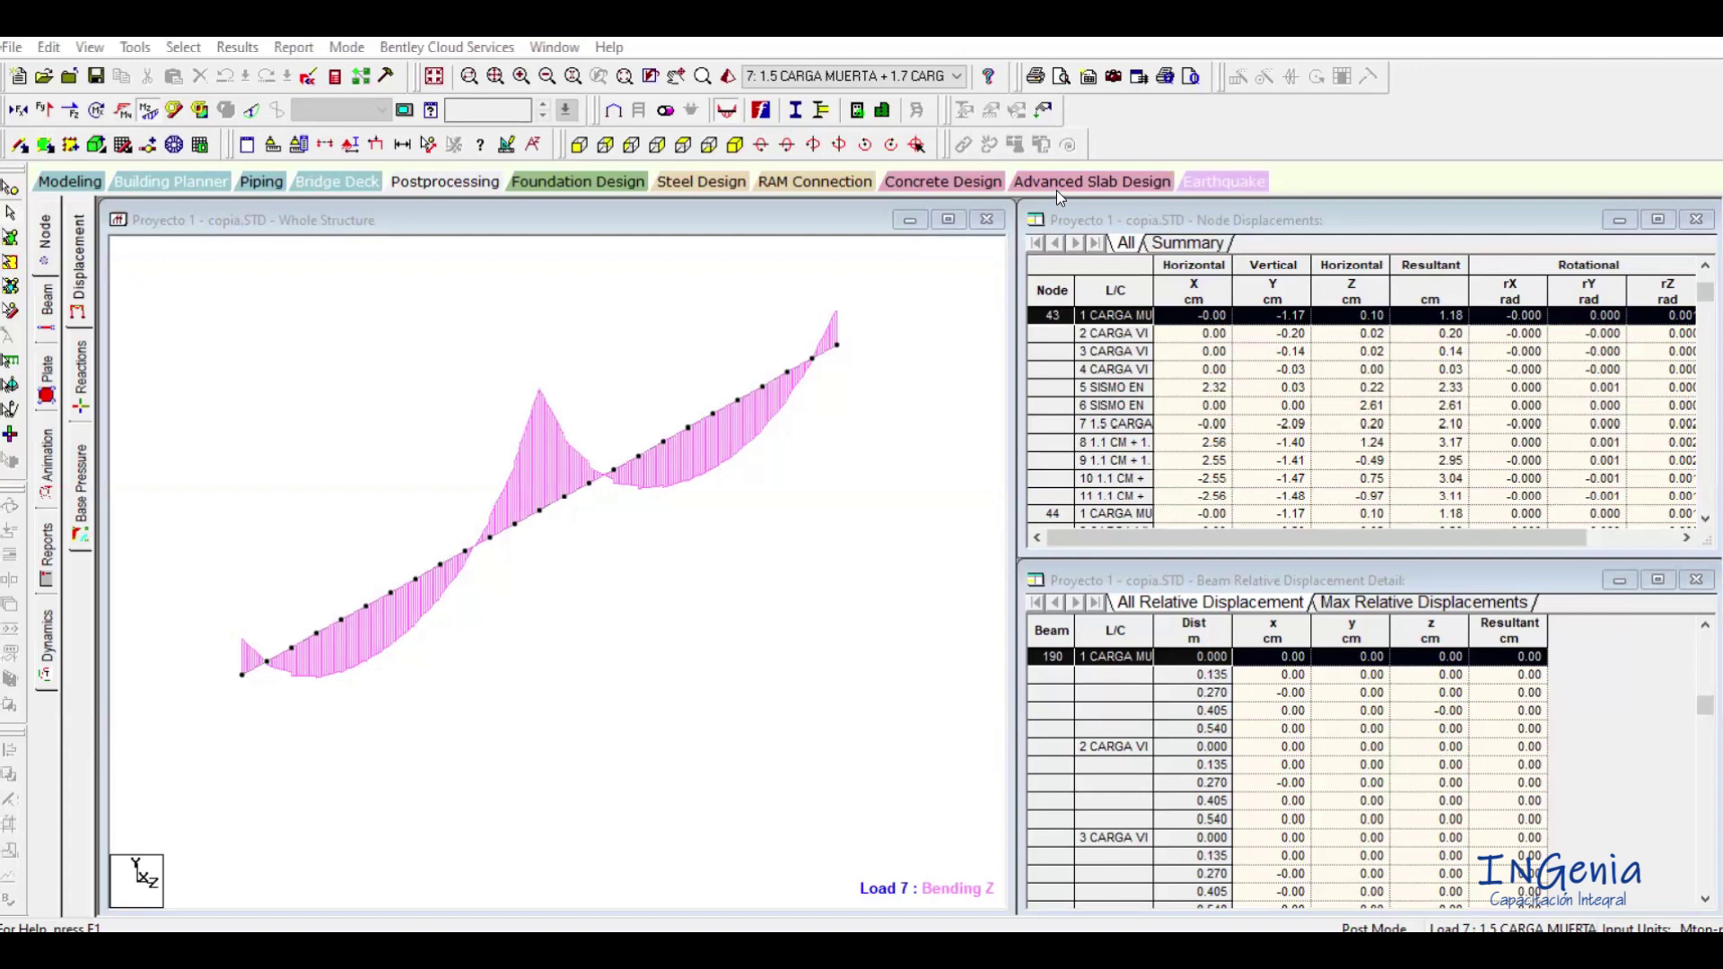
{"action": "left_click", "coordinate": [826, 221]}
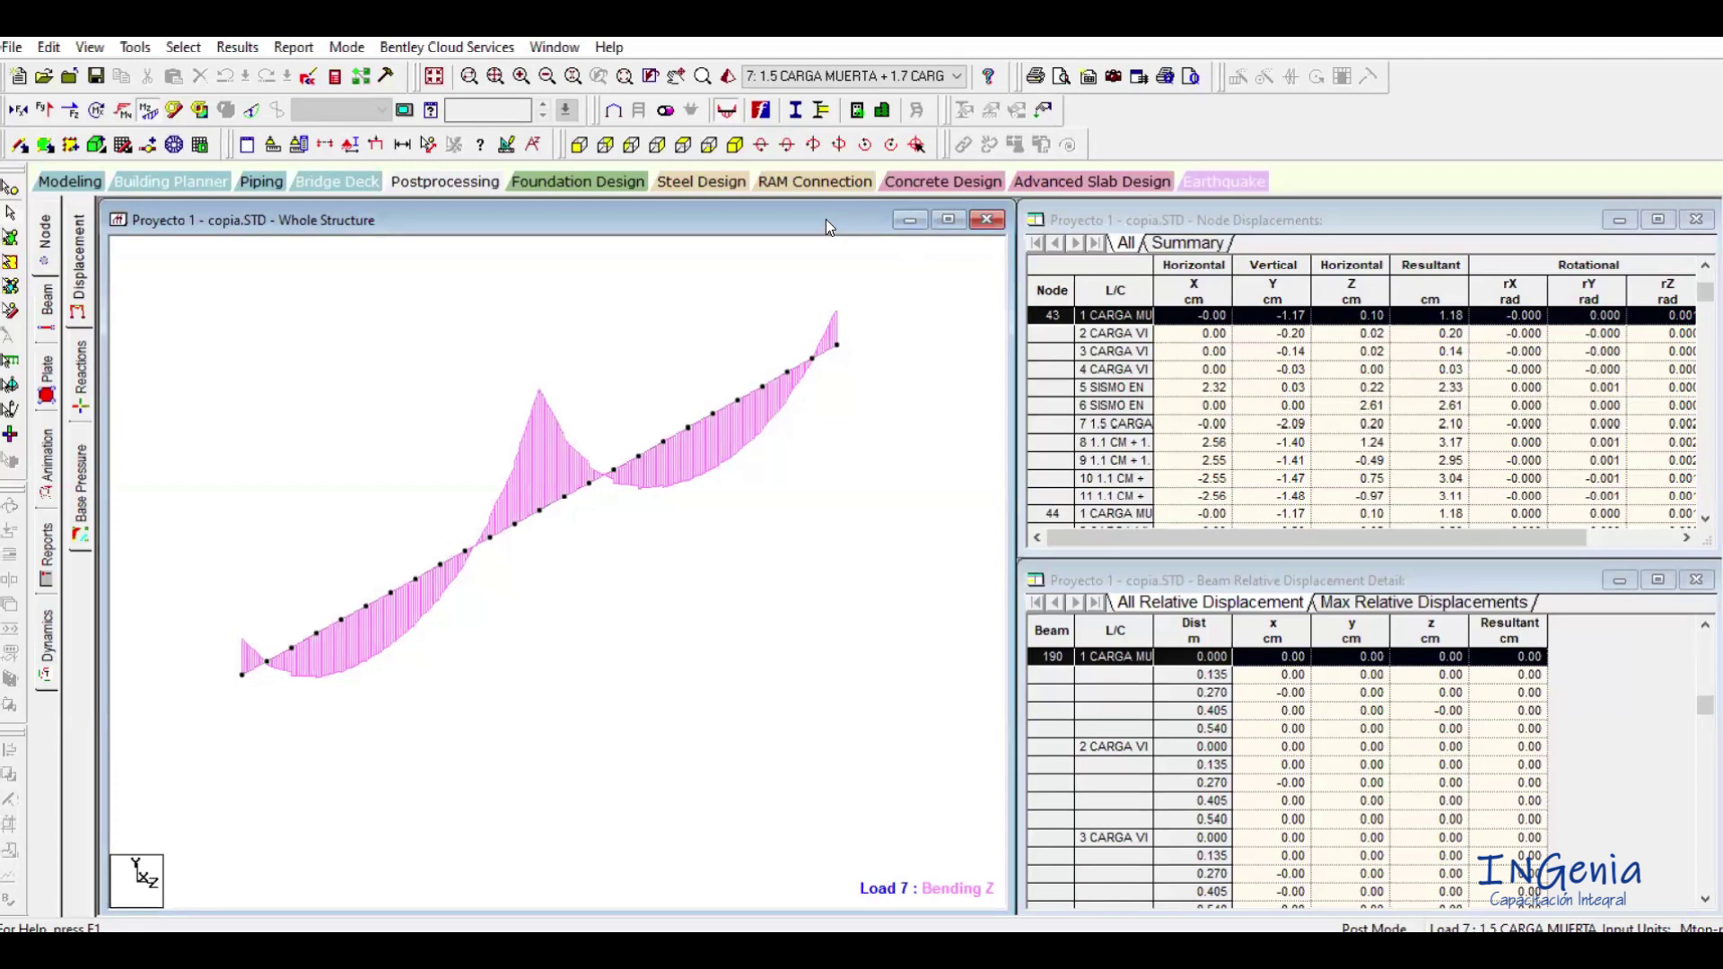
{"action": "scroll", "coordinate": [715, 637], "scroll_direction": "down", "scroll_amount": 1}
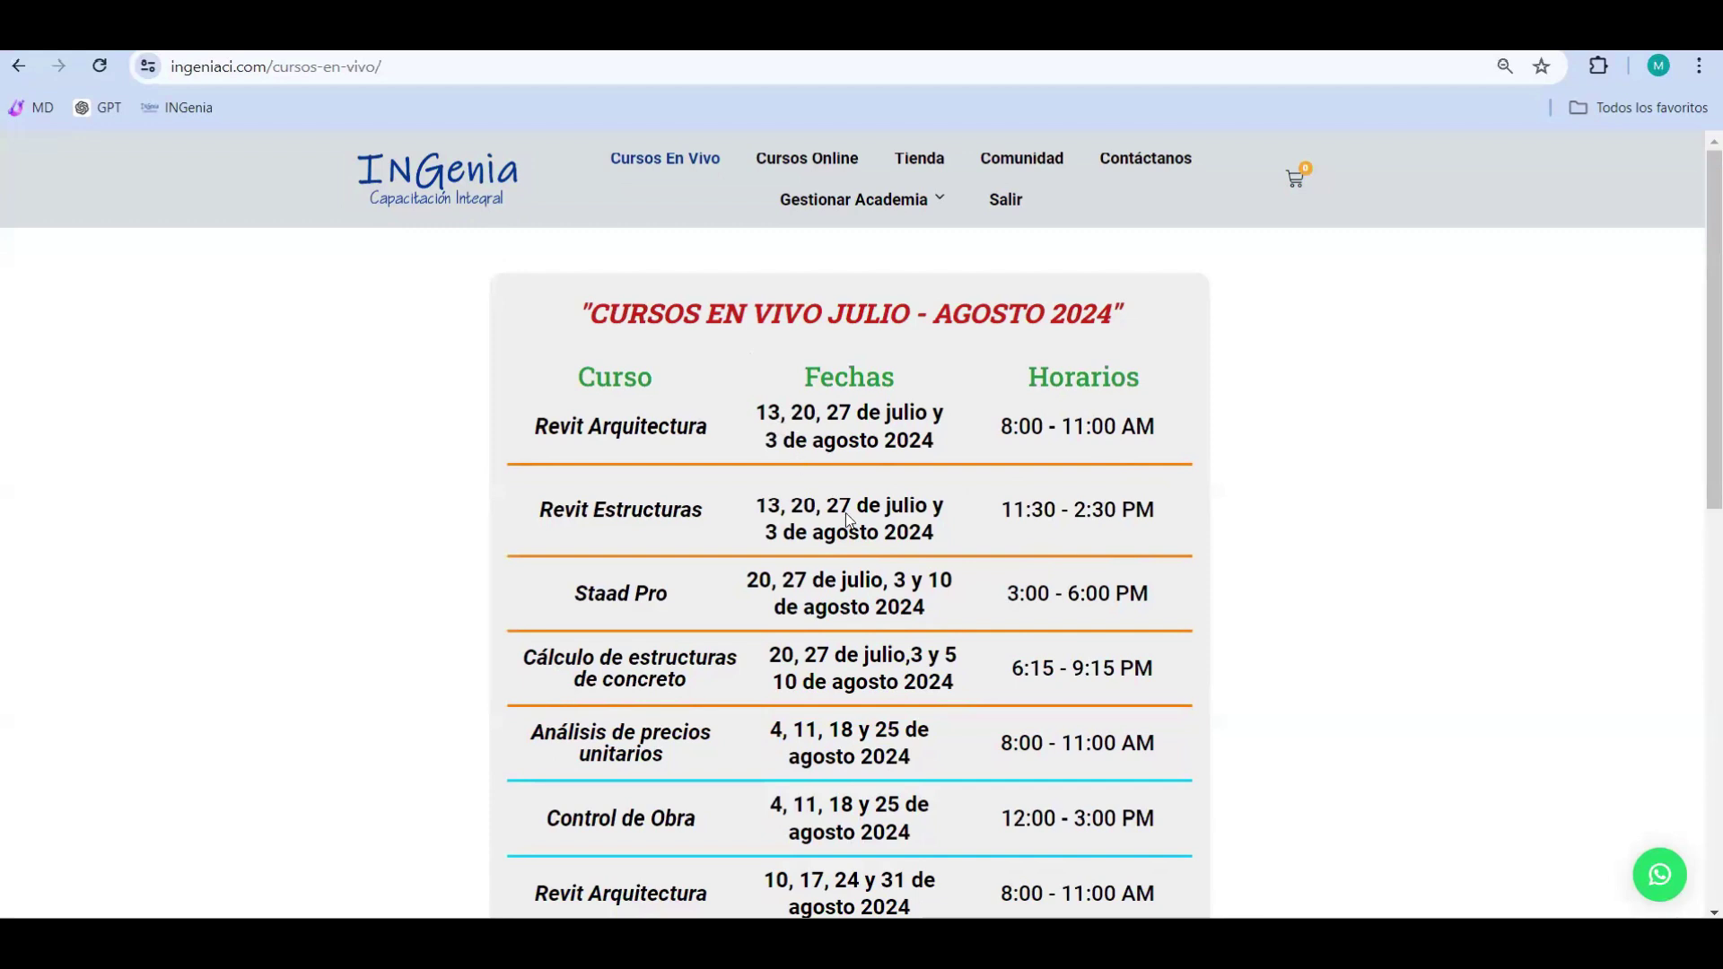
Read through the July–August 2024 live course schedule on the INGenia website, highlighting the concrete structures and Staad Pro course names.
{"action": "left_click_drag", "start_coordinate": [757, 413], "coordinate": [792, 414]}
{"action": "left_click_drag", "start_coordinate": [756, 505], "coordinate": [787, 507]}
{"action": "left_click_drag", "start_coordinate": [749, 581], "coordinate": [780, 595]}
{"action": "left_click_drag", "start_coordinate": [524, 658], "coordinate": [683, 684]}
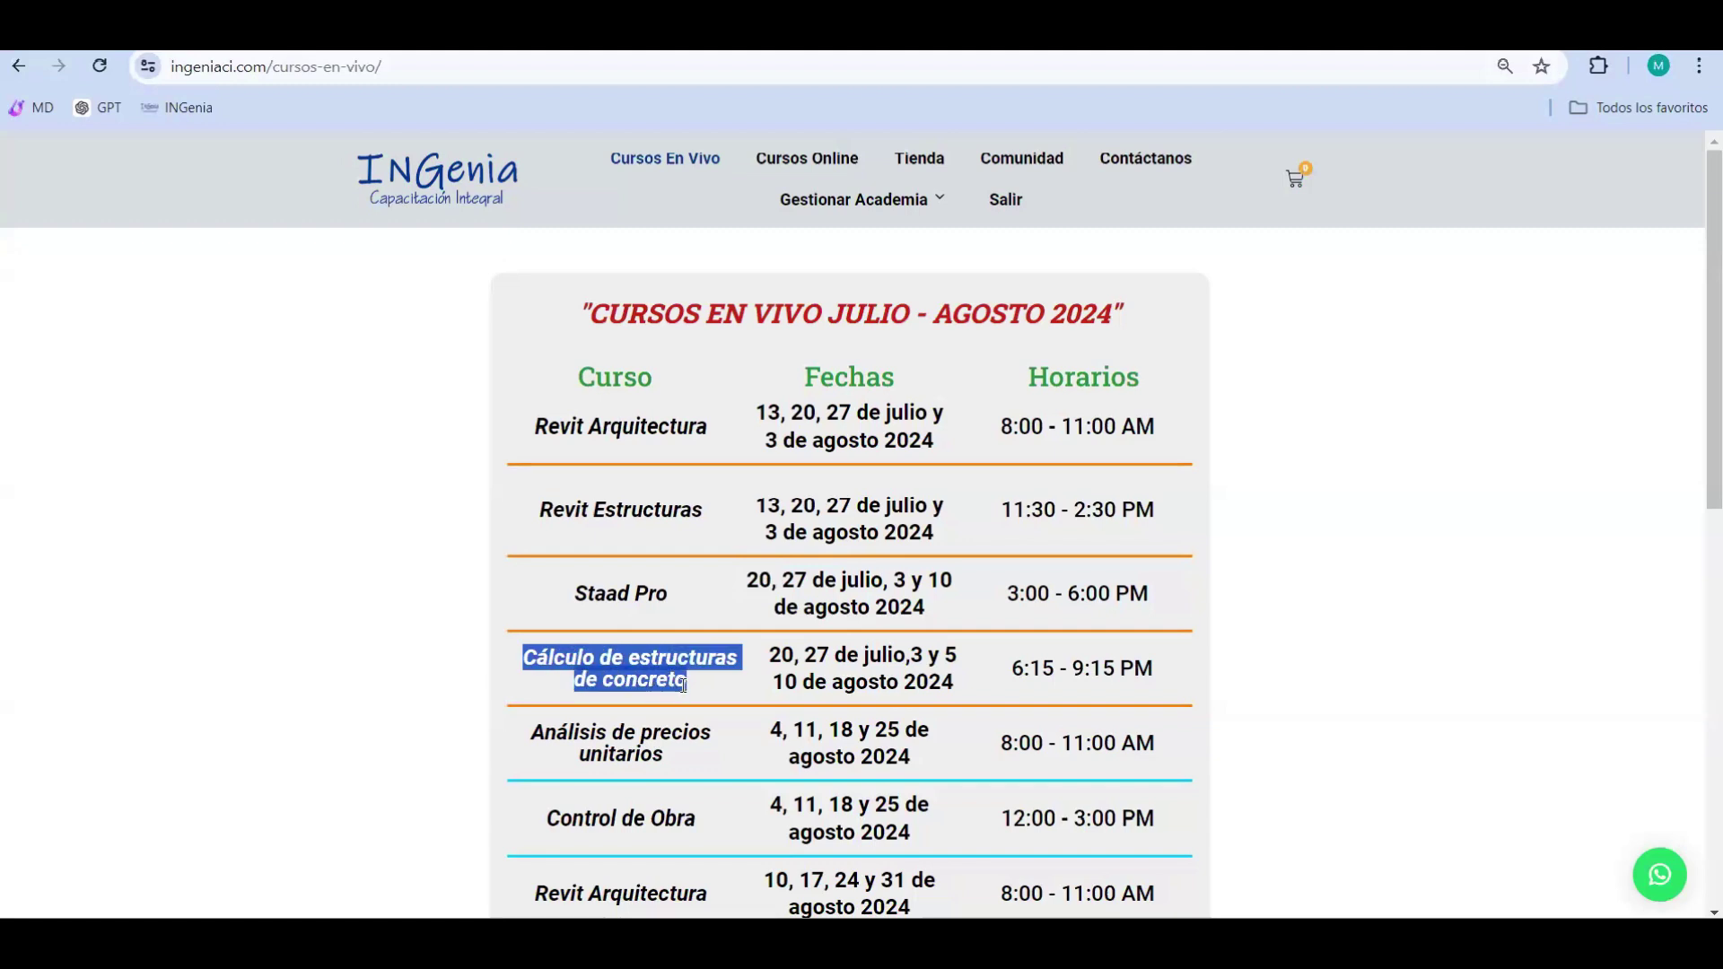
{"action": "scroll", "coordinate": [682, 709], "scroll_direction": "down", "scroll_amount": 1}
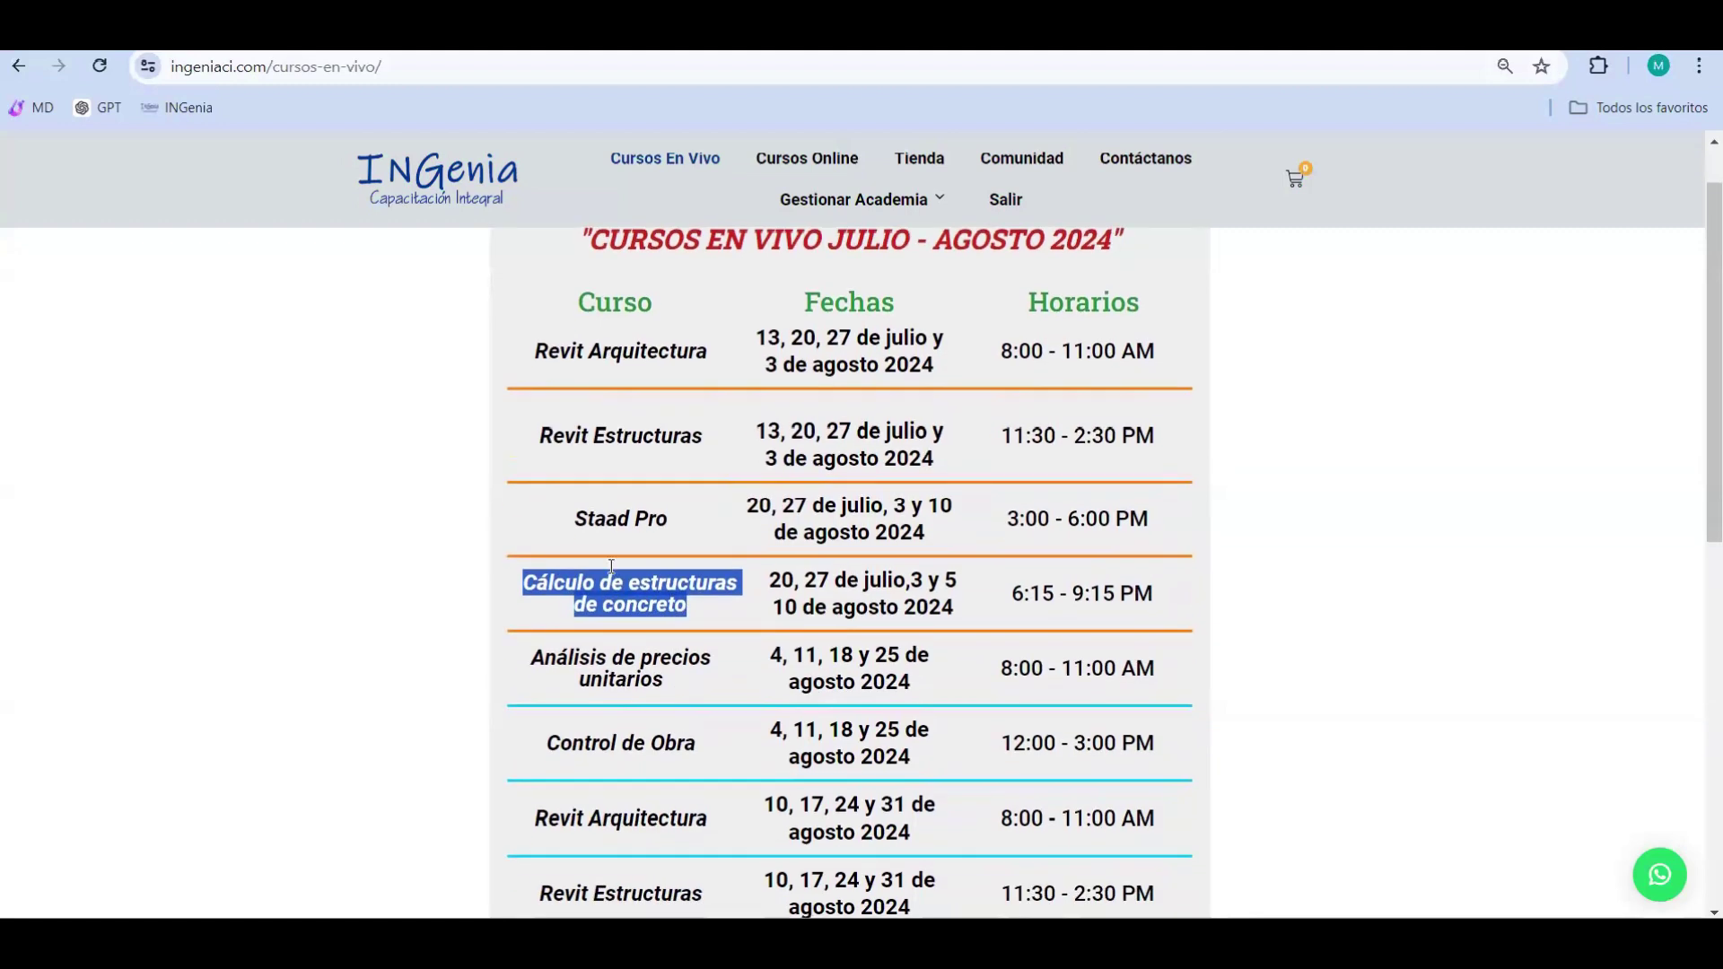
{"action": "left_click_drag", "start_coordinate": [589, 519], "coordinate": [668, 520]}
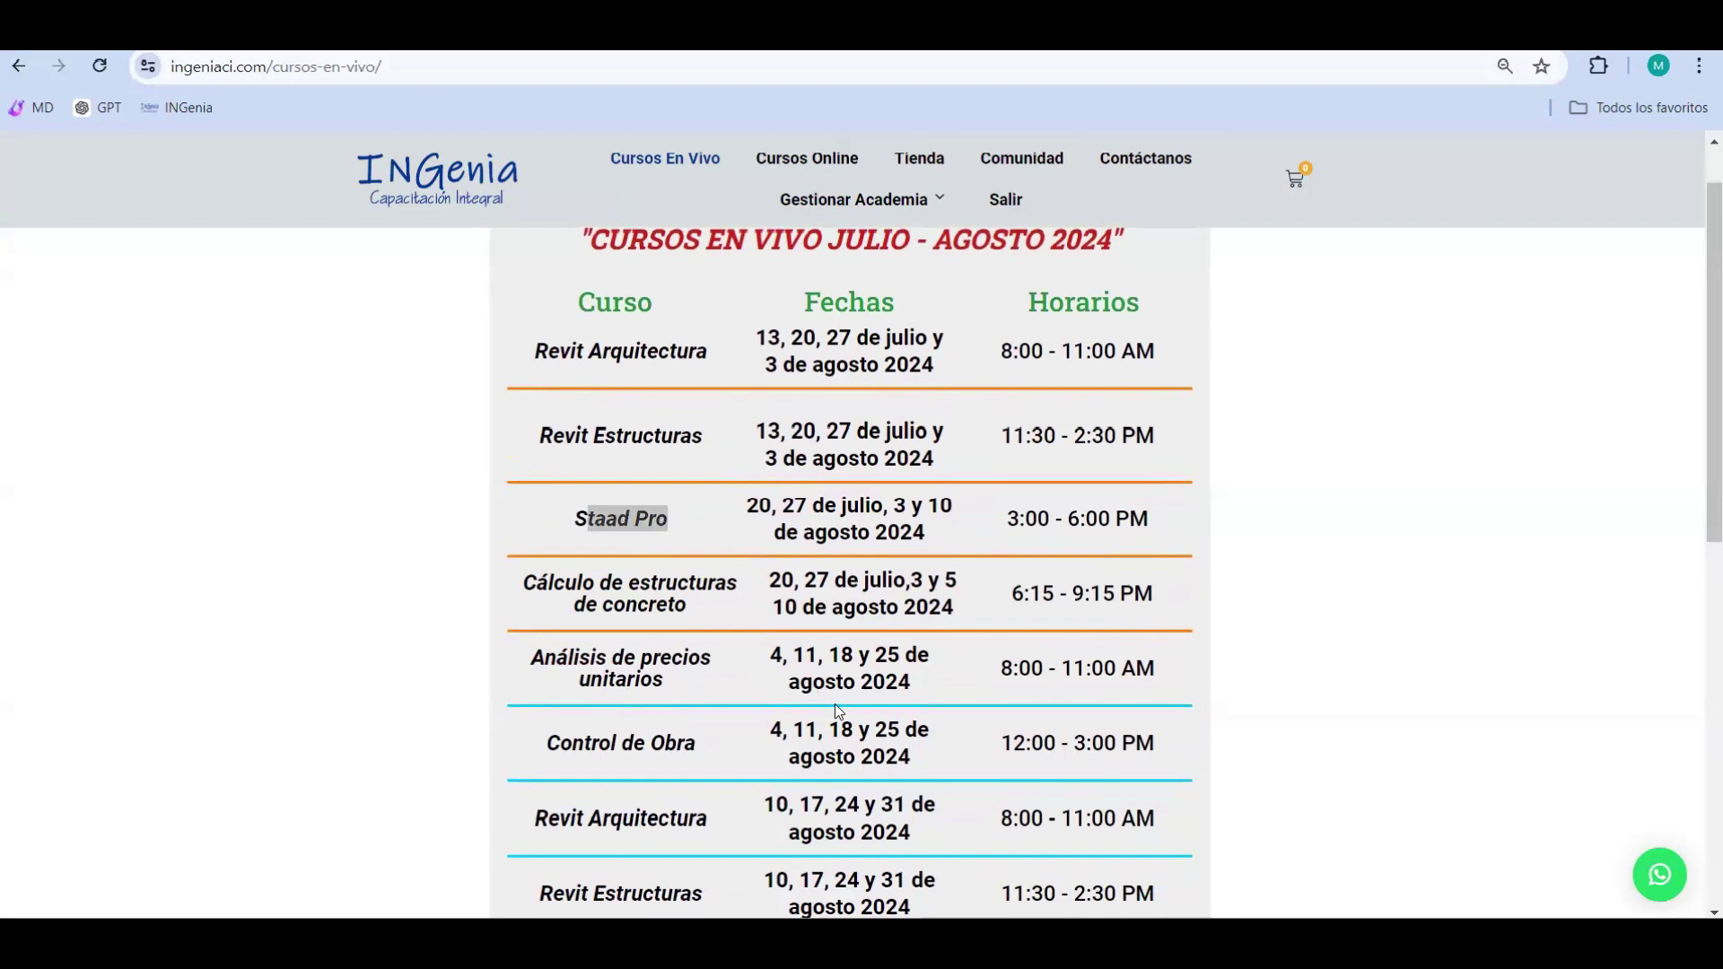
{"action": "scroll", "coordinate": [680, 634], "scroll_direction": "down", "scroll_amount": 1}
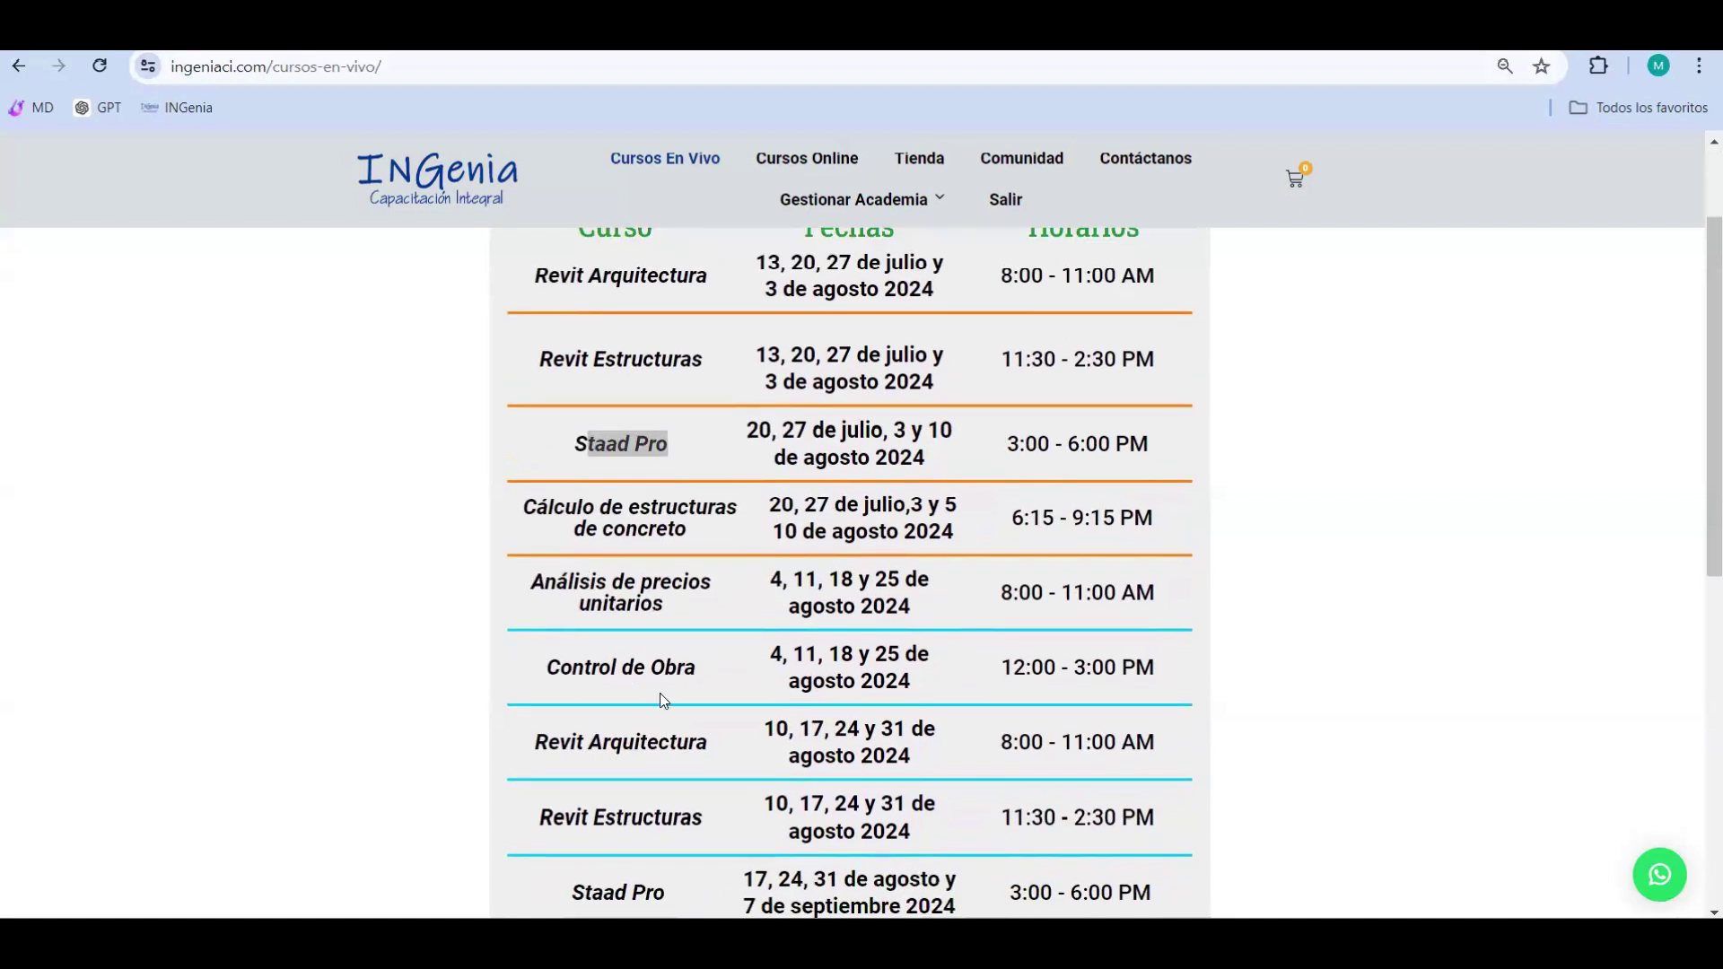
{"action": "scroll", "coordinate": [631, 715], "scroll_direction": "down", "scroll_amount": 1}
{"action": "scroll", "coordinate": [631, 716], "scroll_direction": "down", "scroll_amount": 3}
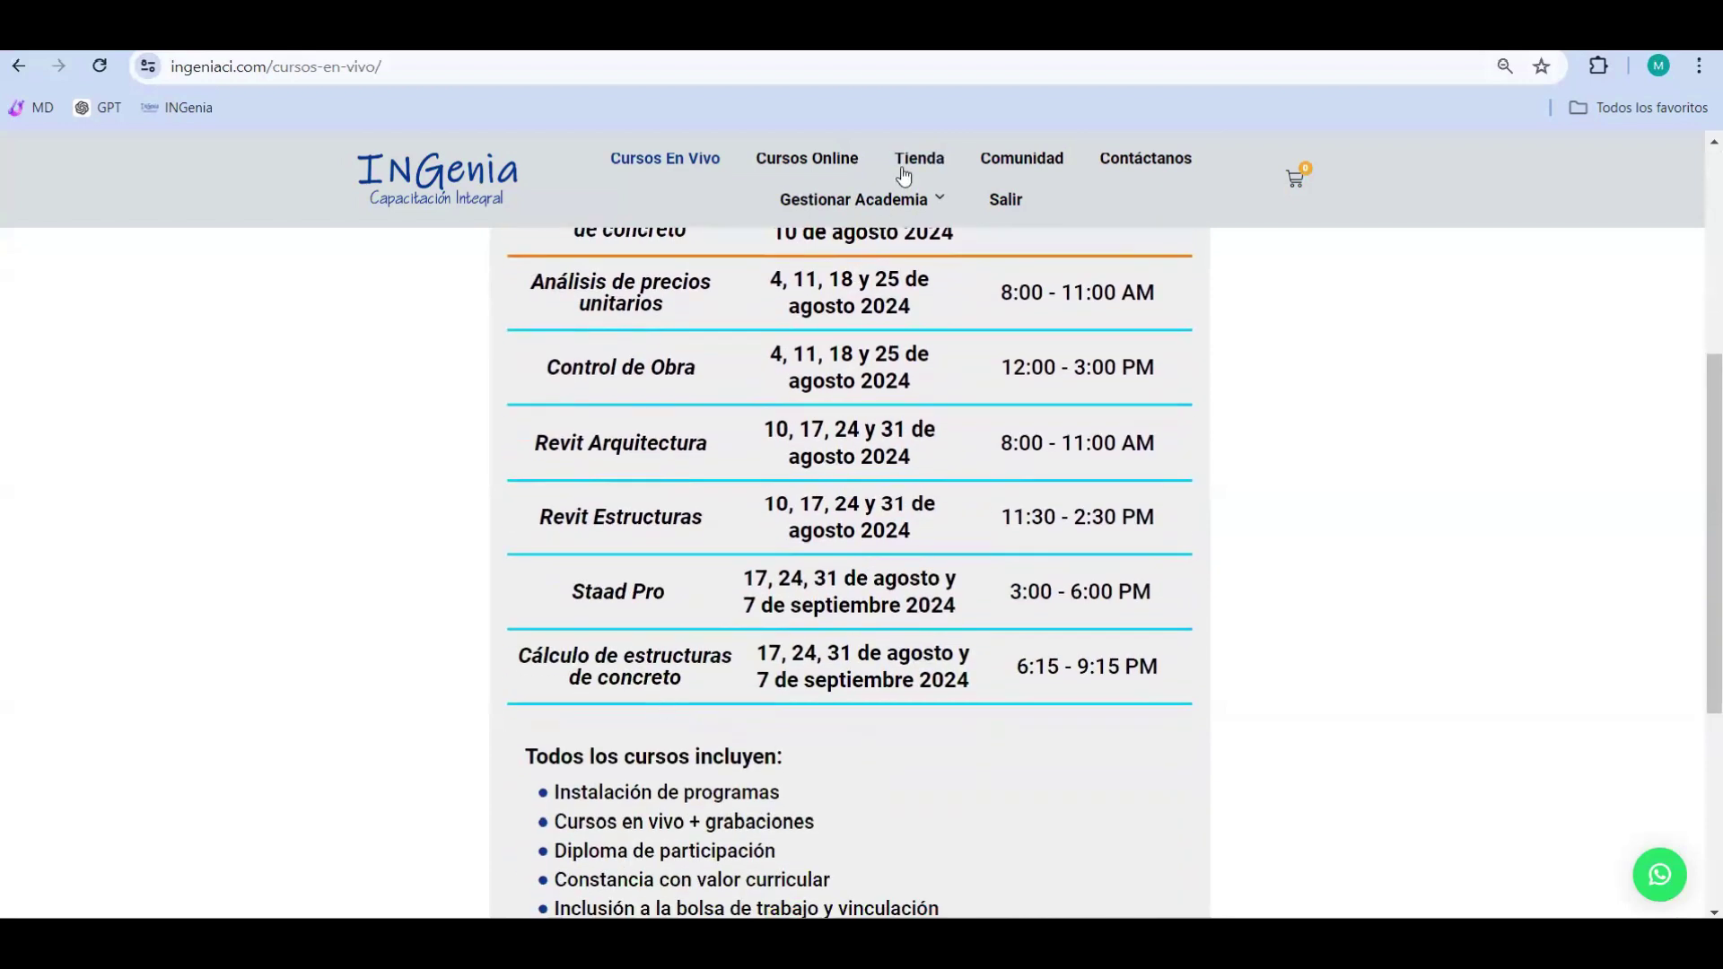
Open the Cursos Online catalogue on the INGenia website and look over the courses offered.
{"action": "left_click", "coordinate": [821, 164]}
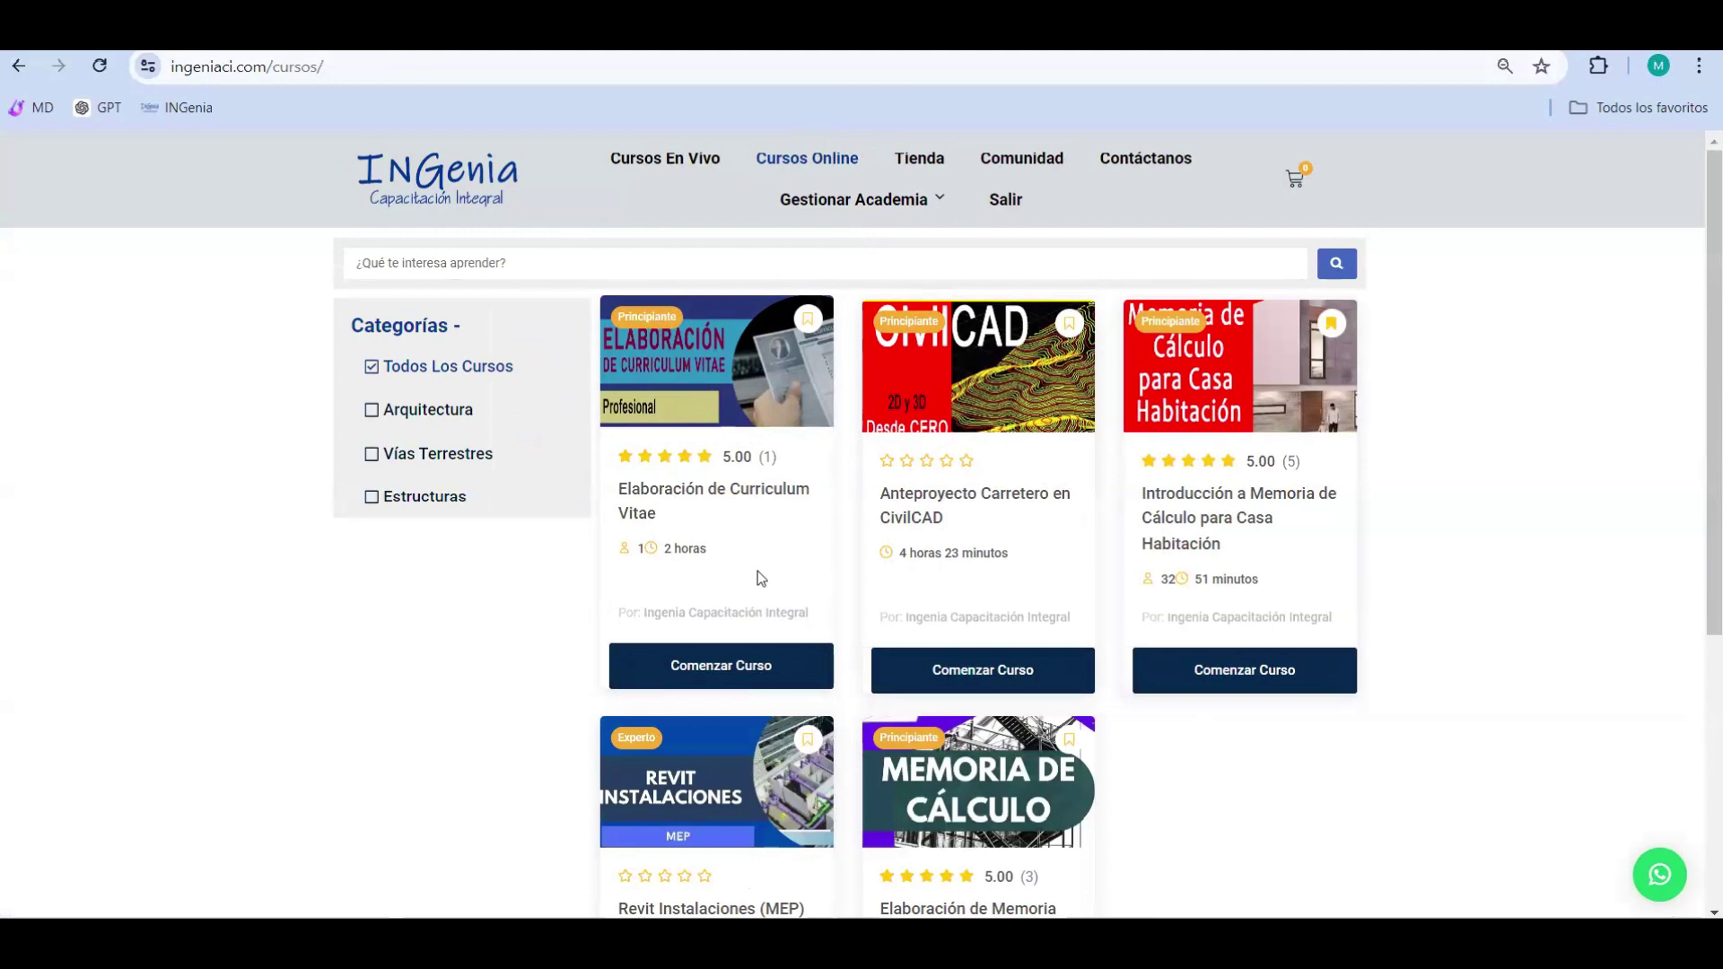
{"action": "scroll", "coordinate": [761, 578], "scroll_direction": "down", "scroll_amount": 1}
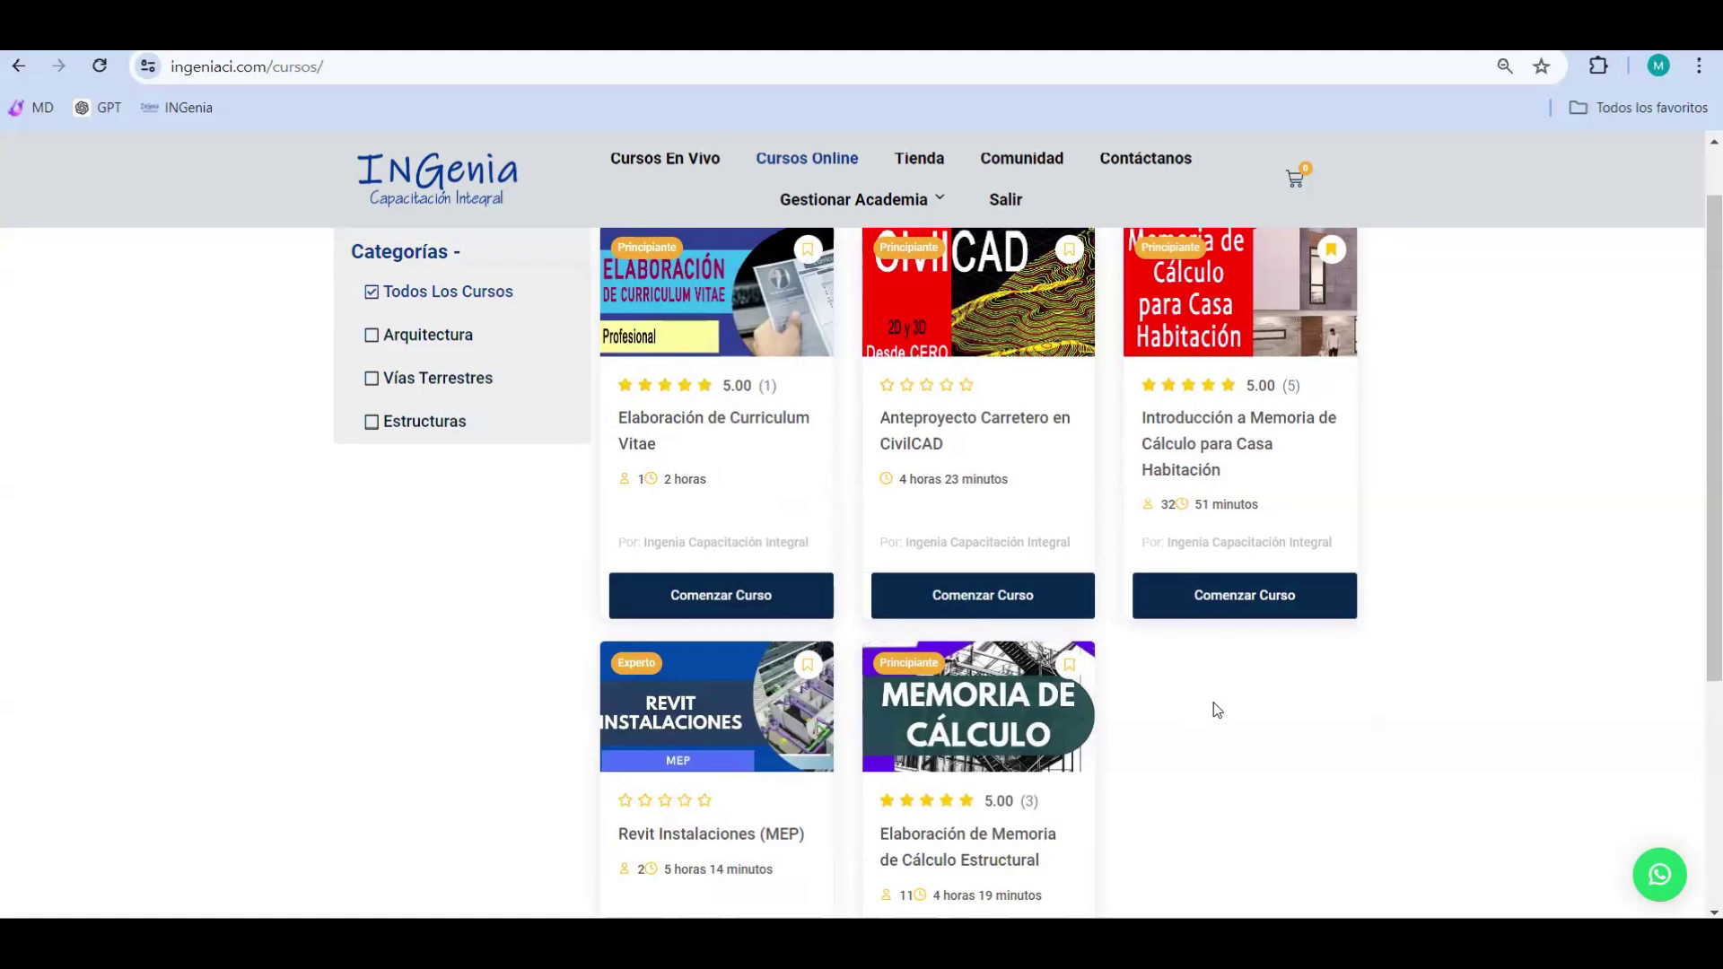
{"action": "scroll", "coordinate": [1217, 710], "scroll_direction": "up", "scroll_amount": 1}
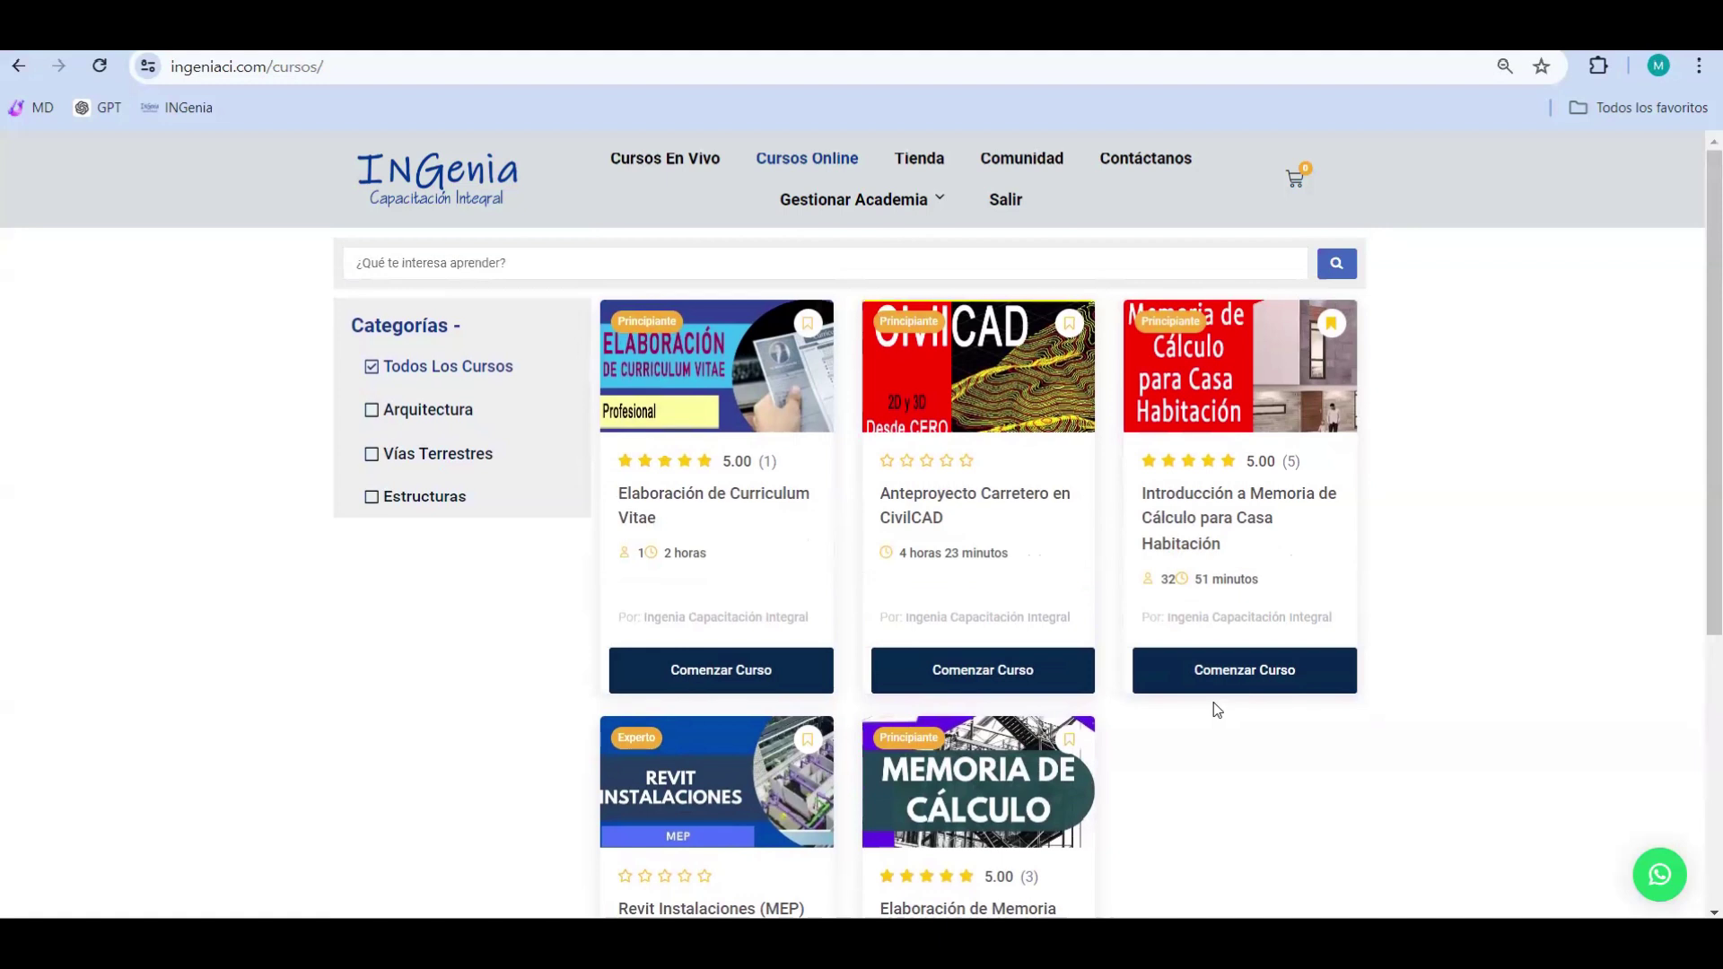